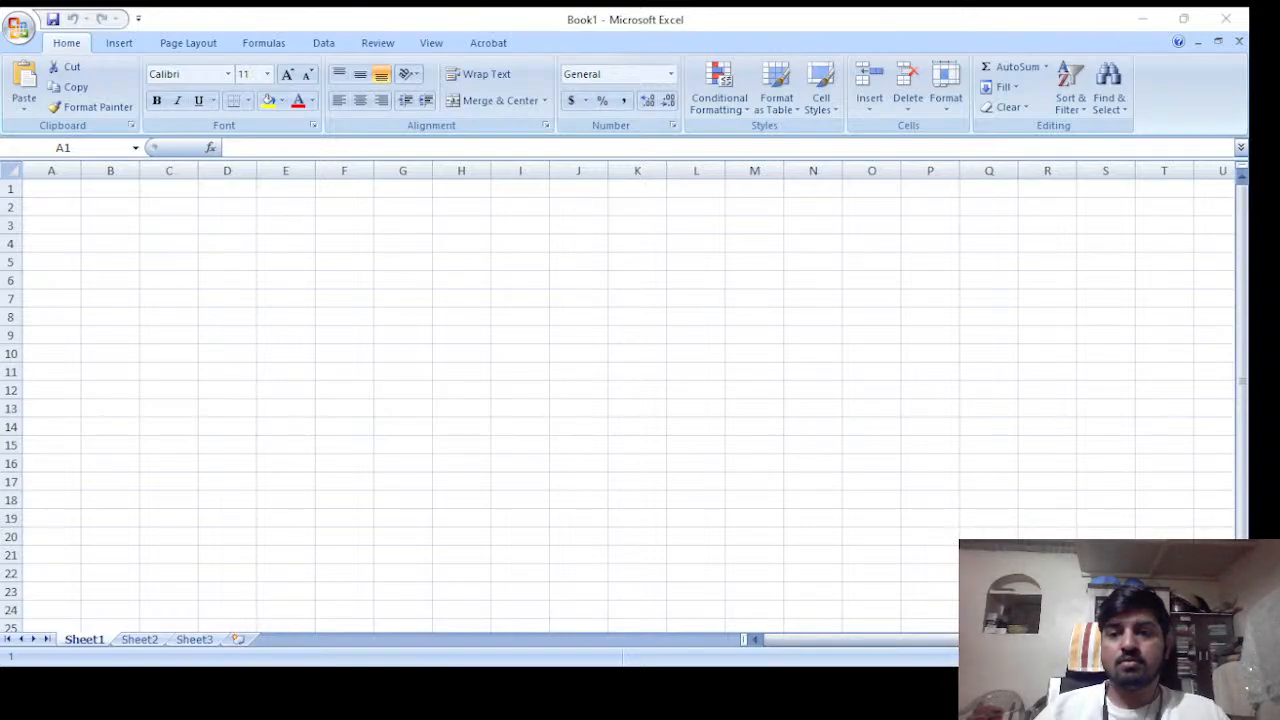
{"action": "left_click", "coordinate": [1145, 17]}
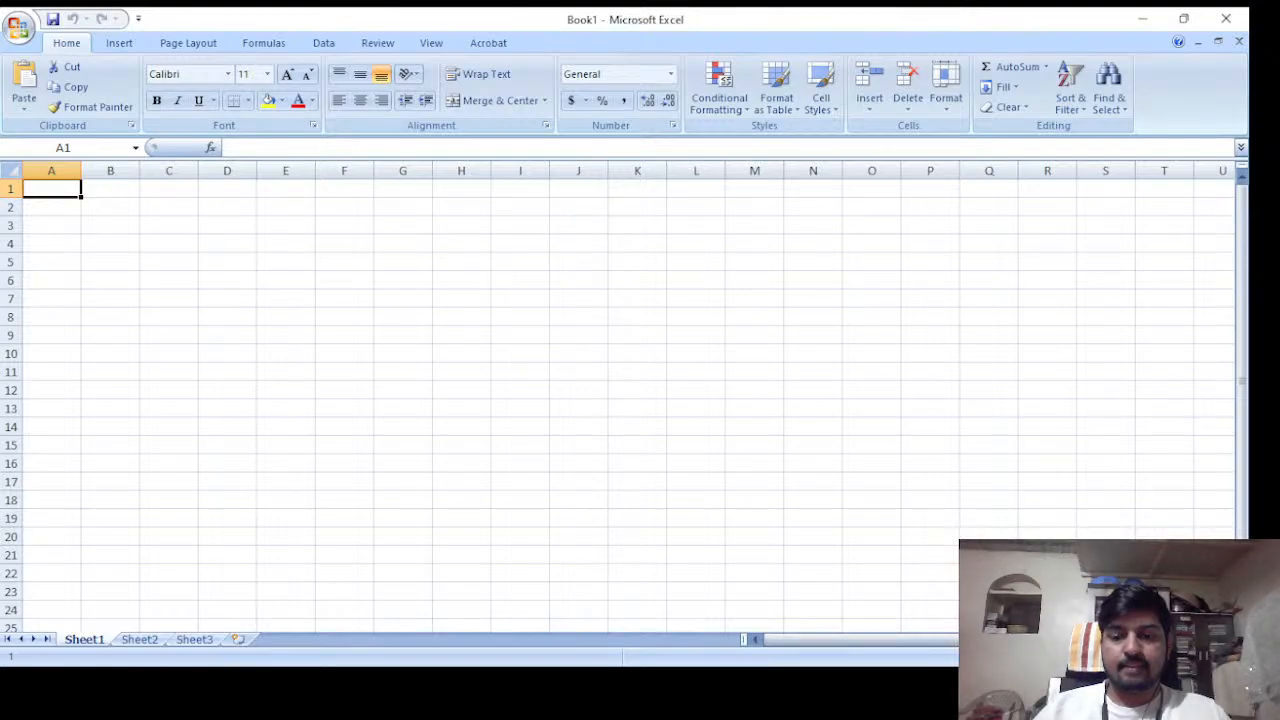
{"action": "key", "text": "alt+Tab"}
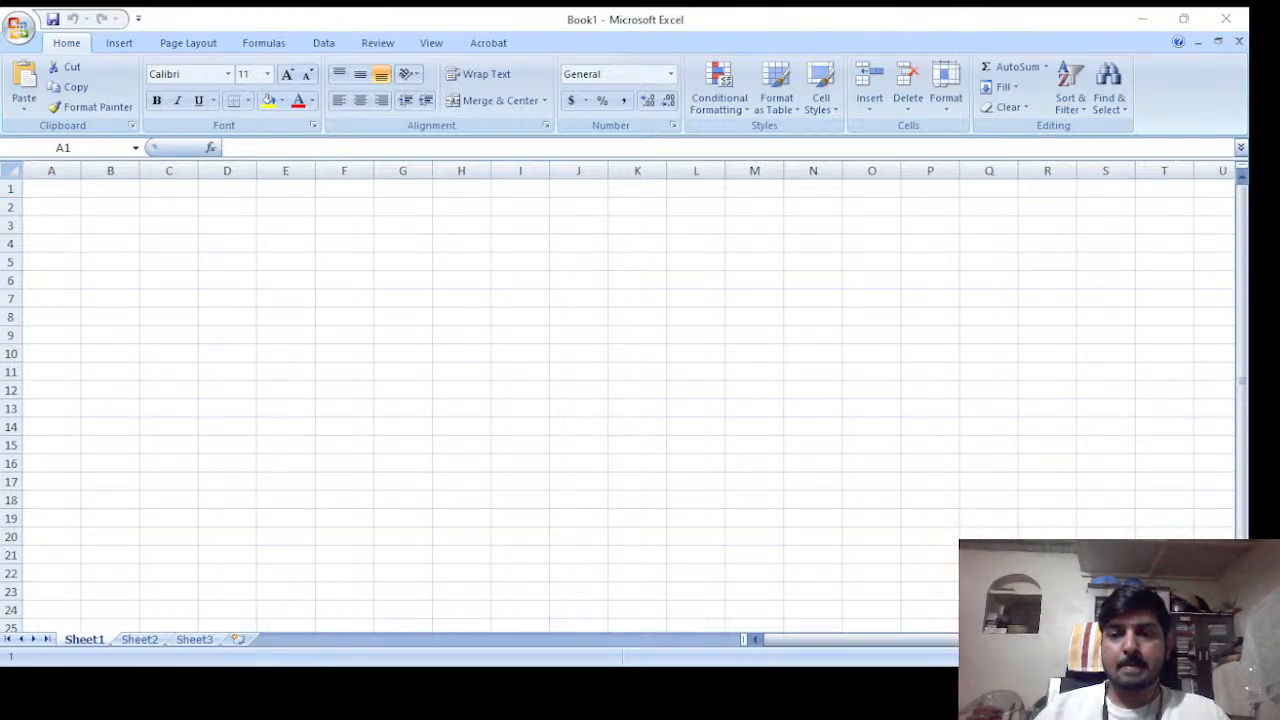
{"action": "left_click", "coordinate": [1137, 17]}
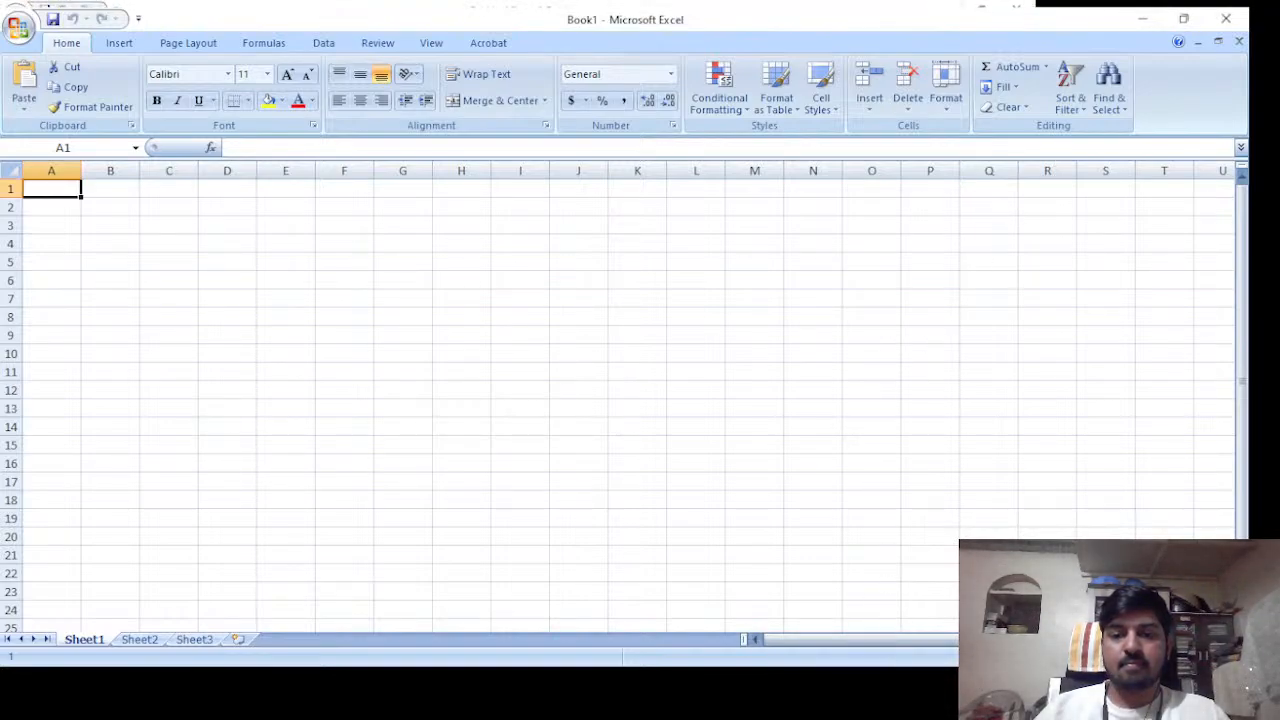
{"action": "left_click", "coordinate": [169, 171]}
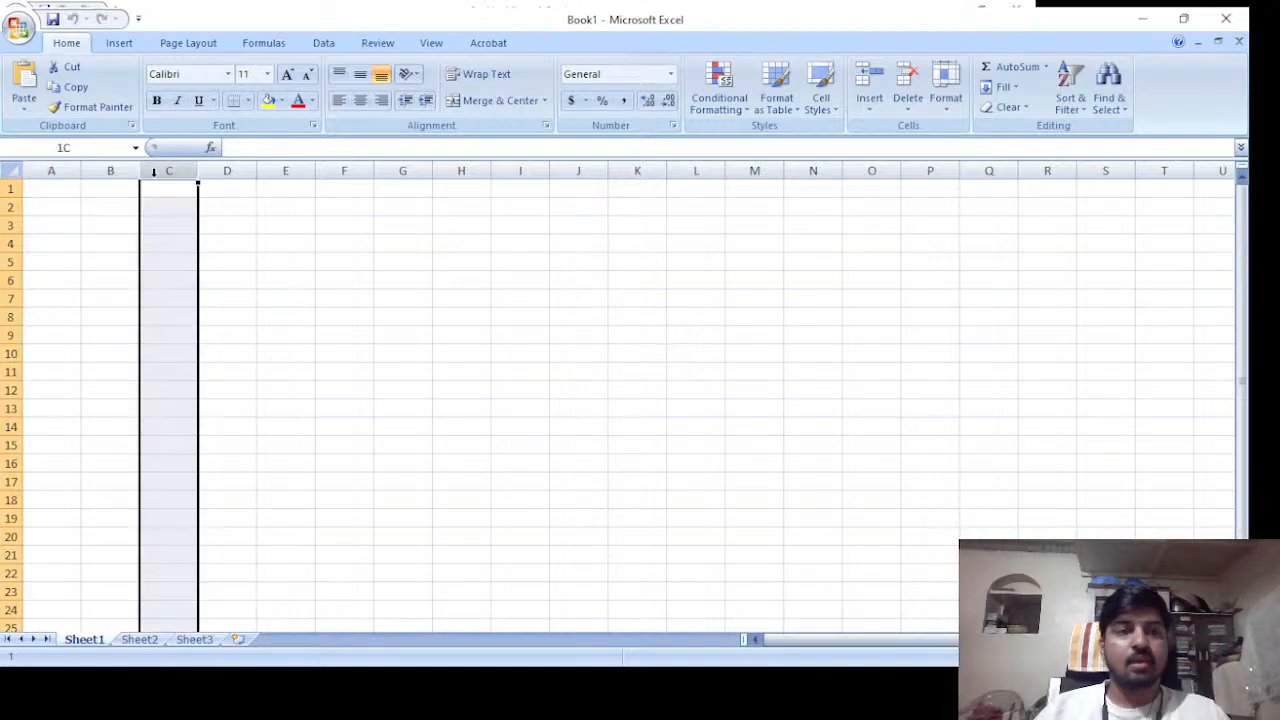
{"action": "left_click", "coordinate": [76, 229]}
{"action": "left_click", "coordinate": [442, 264]}
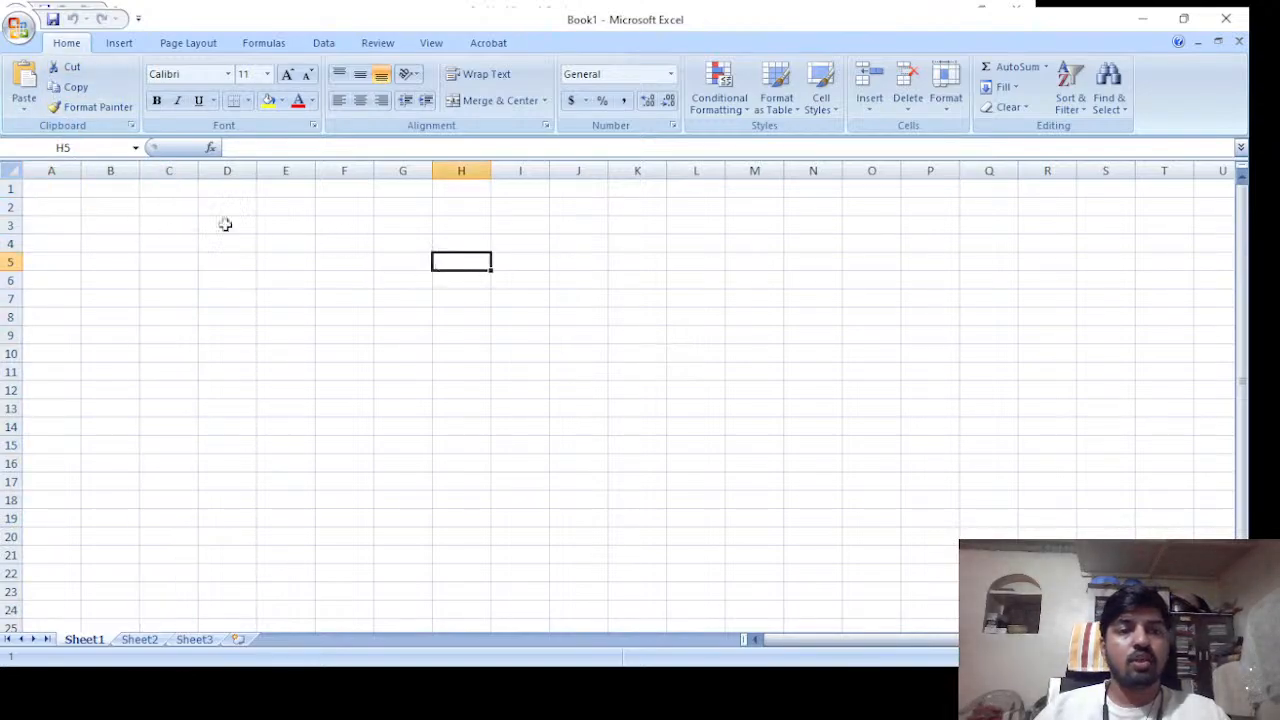
{"action": "left_click", "coordinate": [259, 297]}
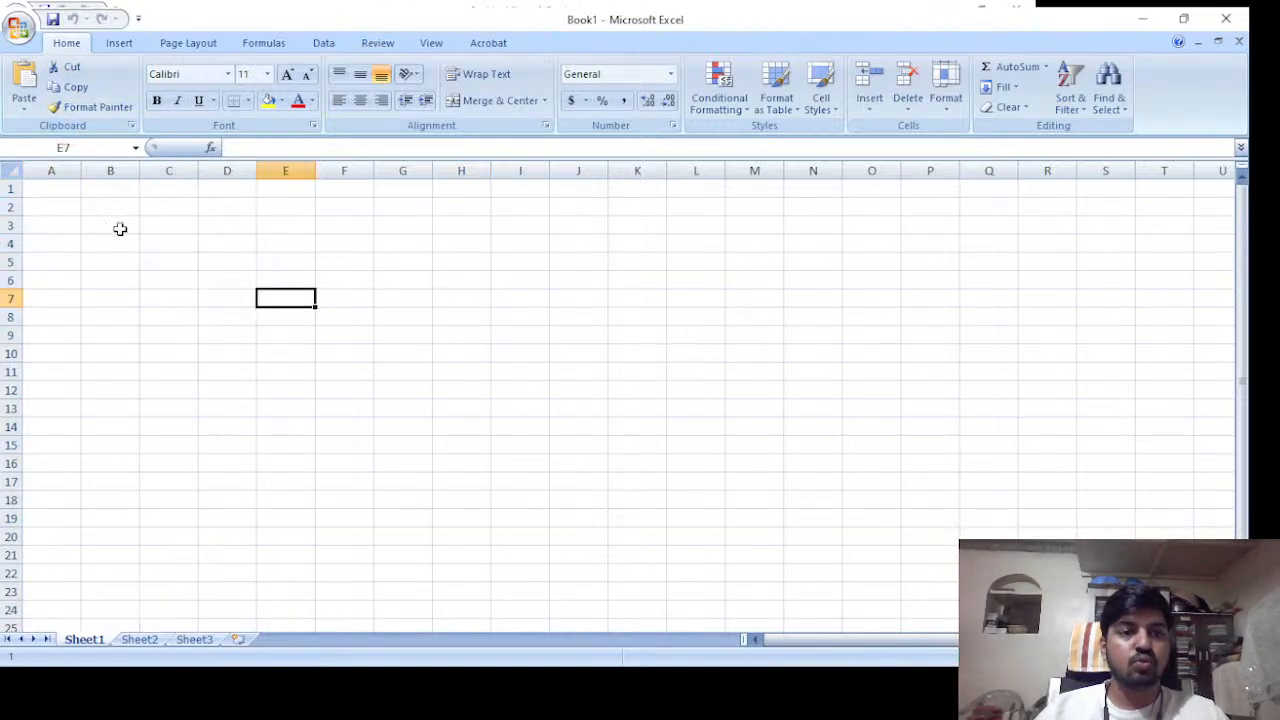
{"action": "left_click_drag", "start_coordinate": [62, 190], "coordinate": [638, 407]}
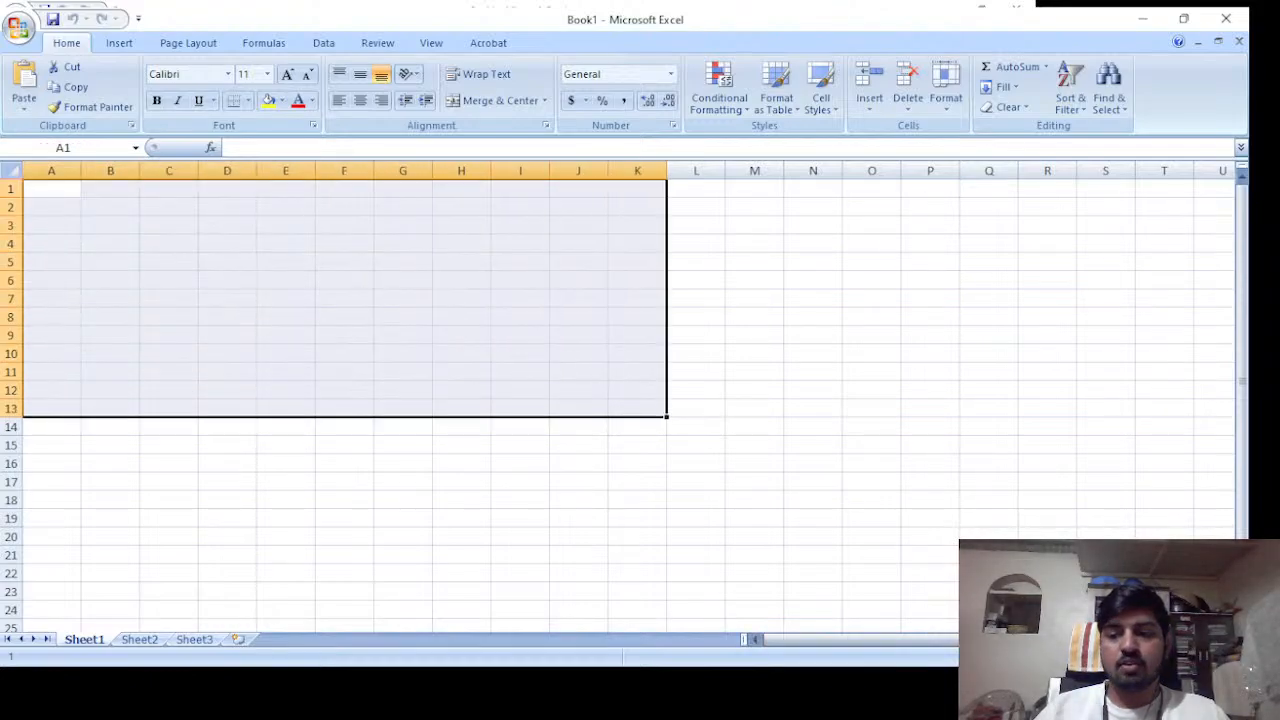
Enter the numbers 1, 2, 3 and 4 in cells A1 to A4.
{"action": "mouse_move", "coordinate": [1172, 656]}
{"action": "left_mouse_down"}
{"action": "mouse_move", "coordinate": [1214, 656]}
{"action": "mouse_move", "coordinate": [1186, 656]}
{"action": "left_mouse_up"}
{"action": "left_click", "coordinate": [680, 410]}
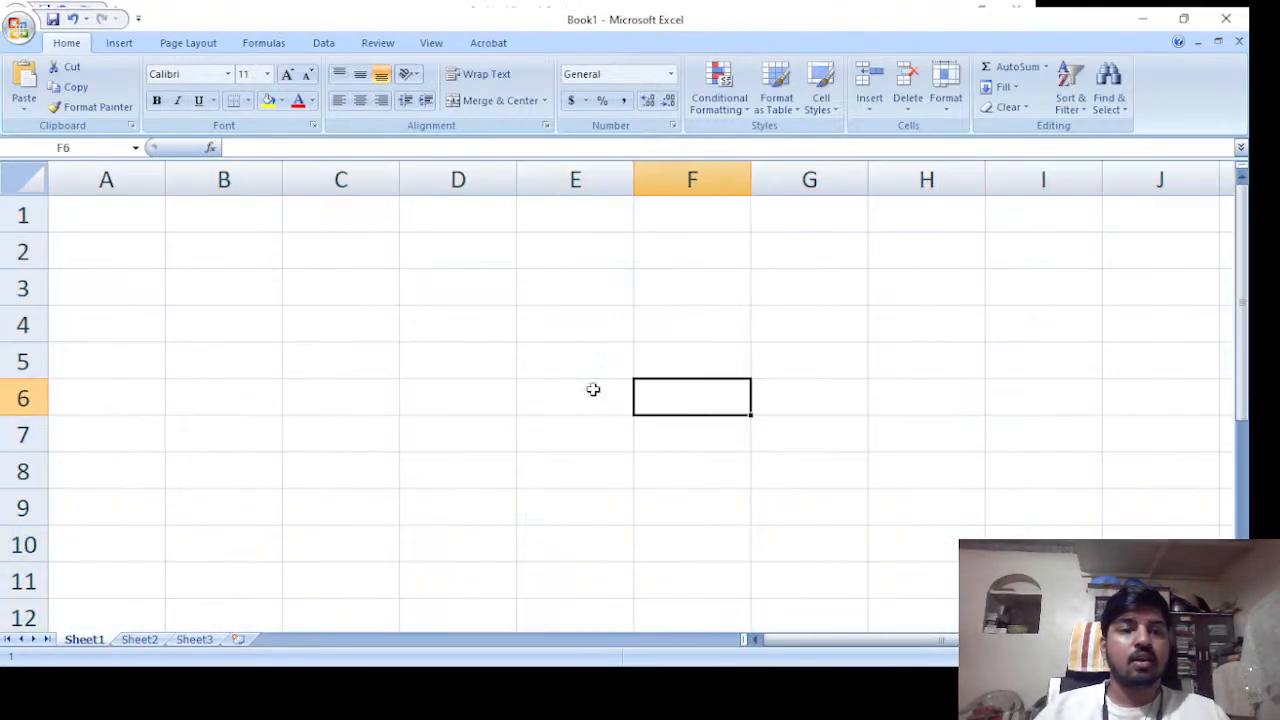
{"action": "left_click", "coordinate": [295, 294]}
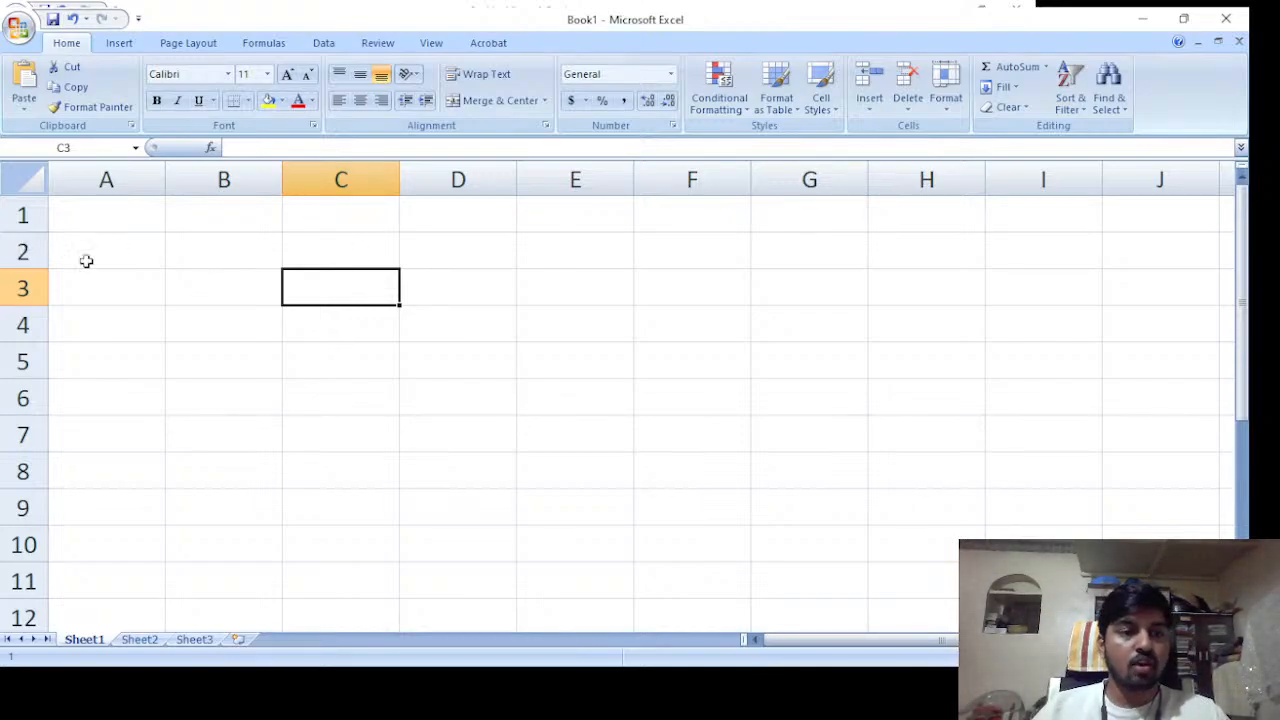
{"action": "left_click", "coordinate": [337, 337]}
{"action": "left_click", "coordinate": [106, 217]}
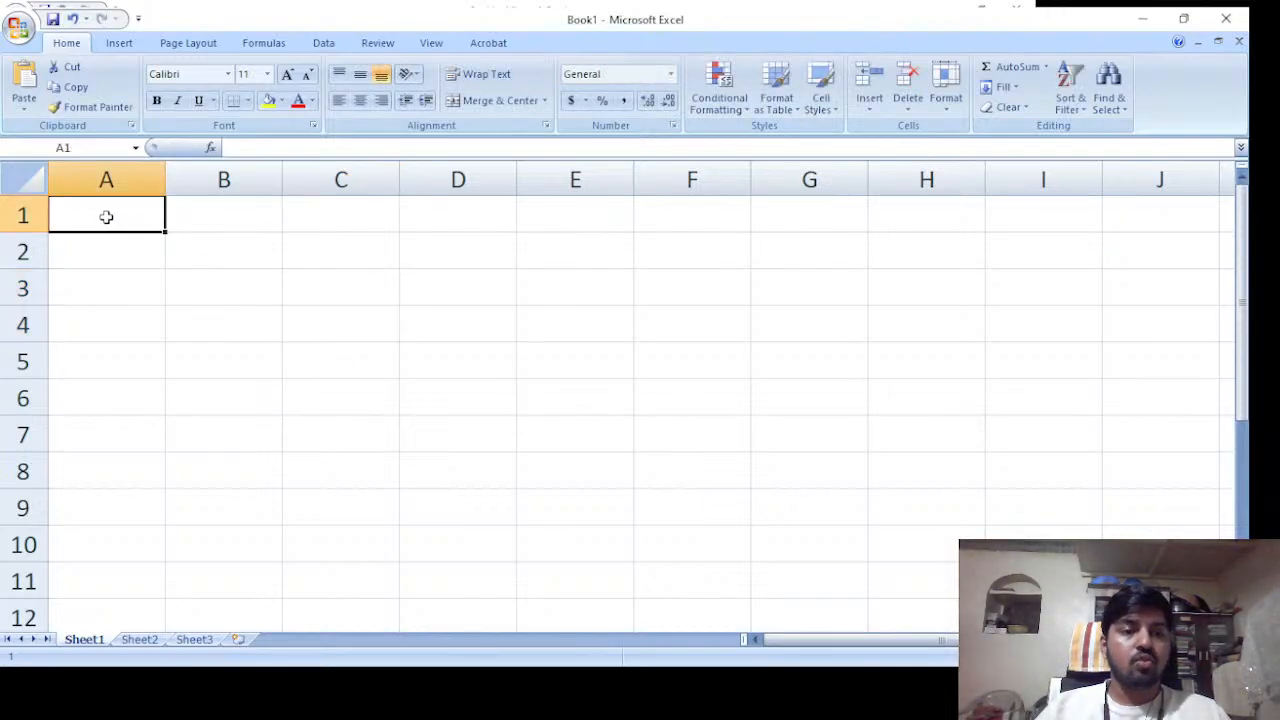
{"action": "type", "text": "1"}
{"action": "key", "text": "Return"}
{"action": "type", "text": "2"}
{"action": "key", "text": "Return"}
{"action": "type", "text": "3"}
{"action": "key", "text": "Return"}
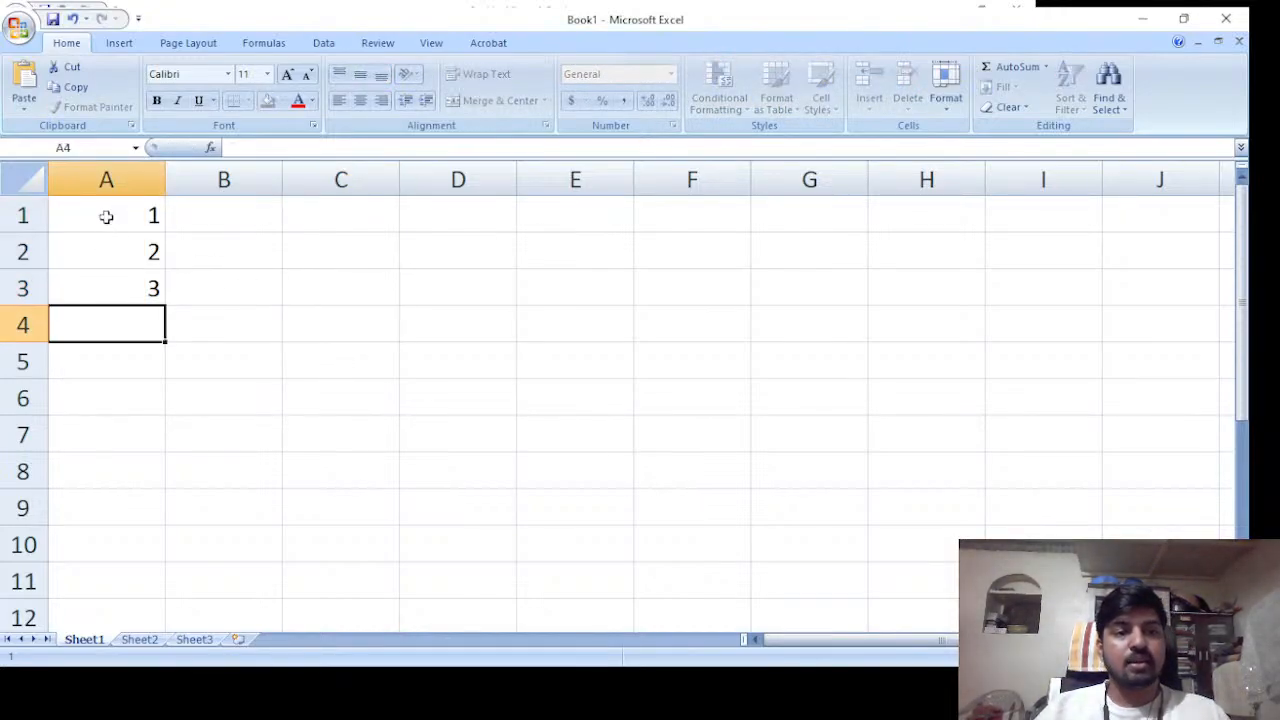
{"action": "type", "text": "4"}
{"action": "key", "text": "Return"}
Start a formula in cell C5 with an equals sign.
{"action": "key", "text": "Right"}
{"action": "key", "text": "Right"}
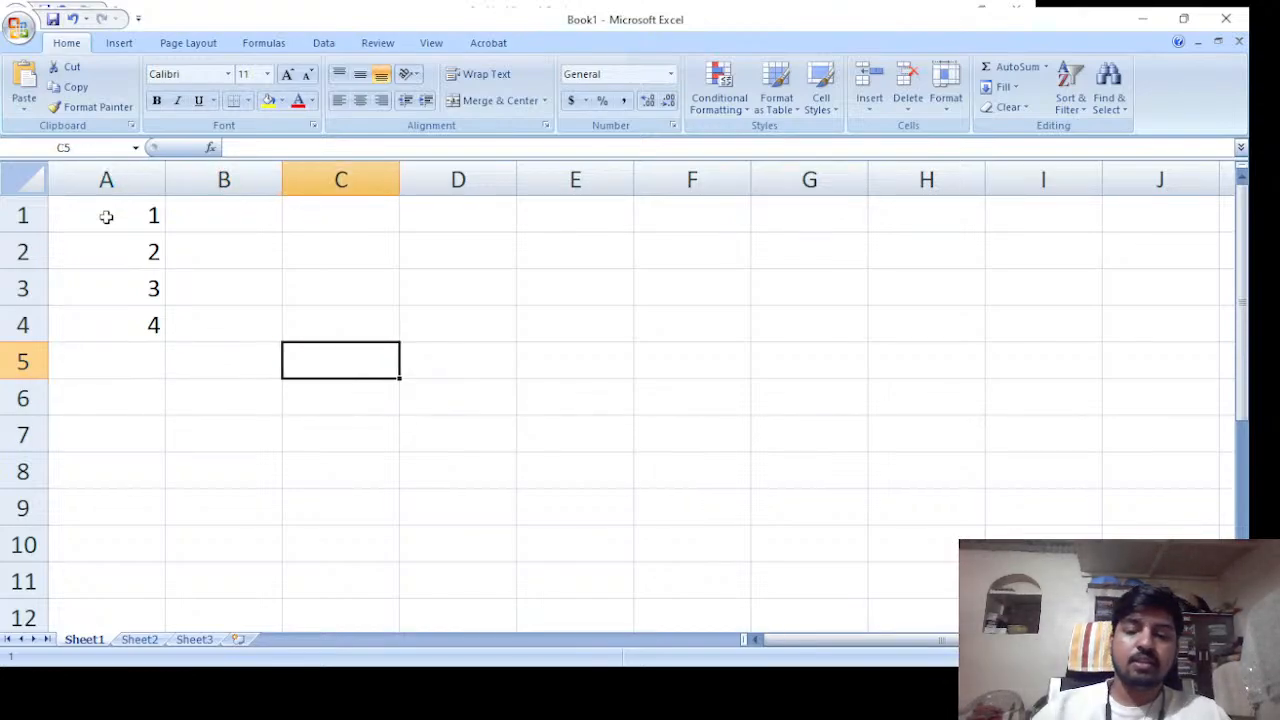
{"action": "type", "text": "="}
{"action": "left_click_drag", "start_coordinate": [106, 216], "coordinate": [123, 311]}
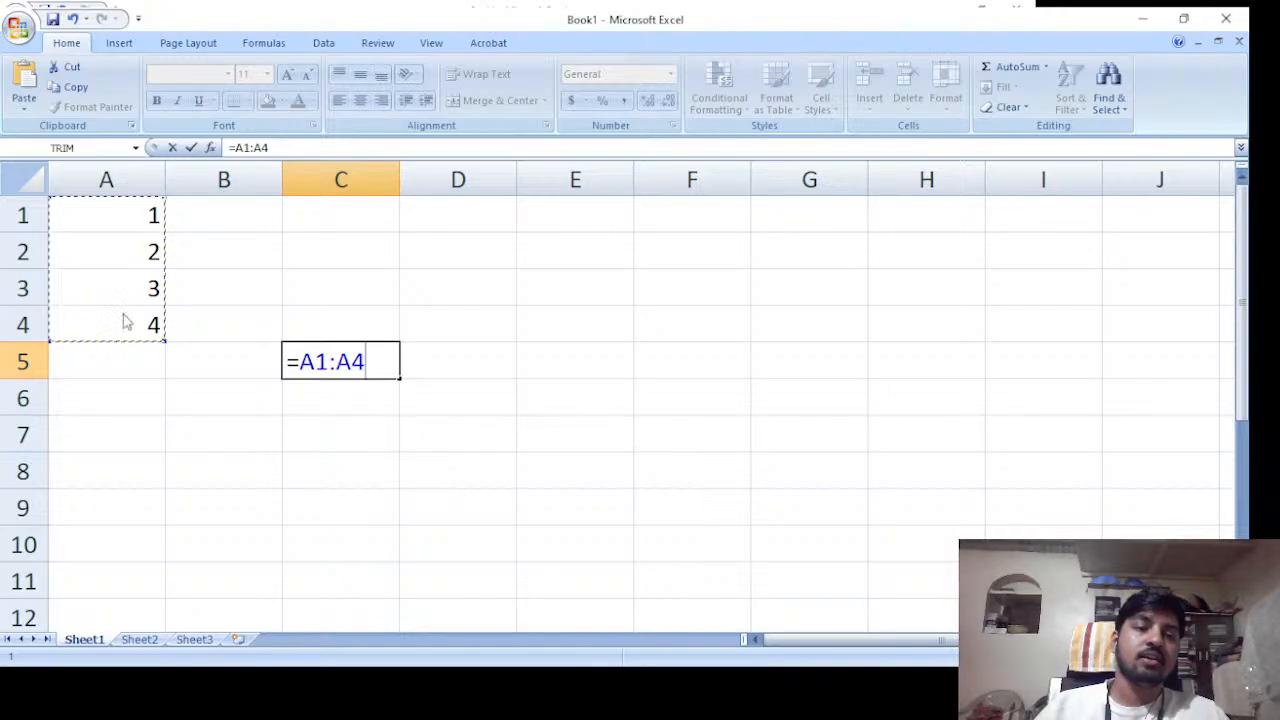
{"action": "key", "text": "BackSpace"}
{"action": "key", "text": "BackSpace"}
{"action": "key", "text": "BackSpace"}
{"action": "key", "text": "BackSpace"}
{"action": "key", "text": "BackSpace"}
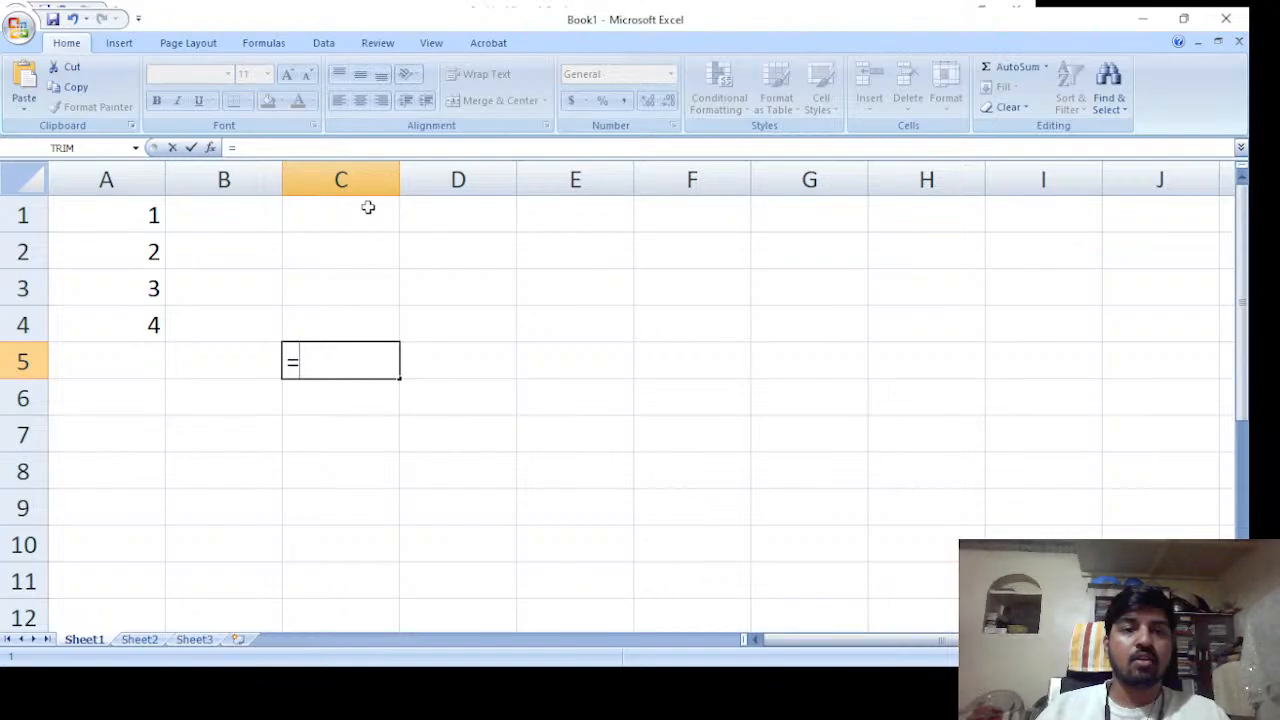
{"action": "left_click", "coordinate": [378, 387]}
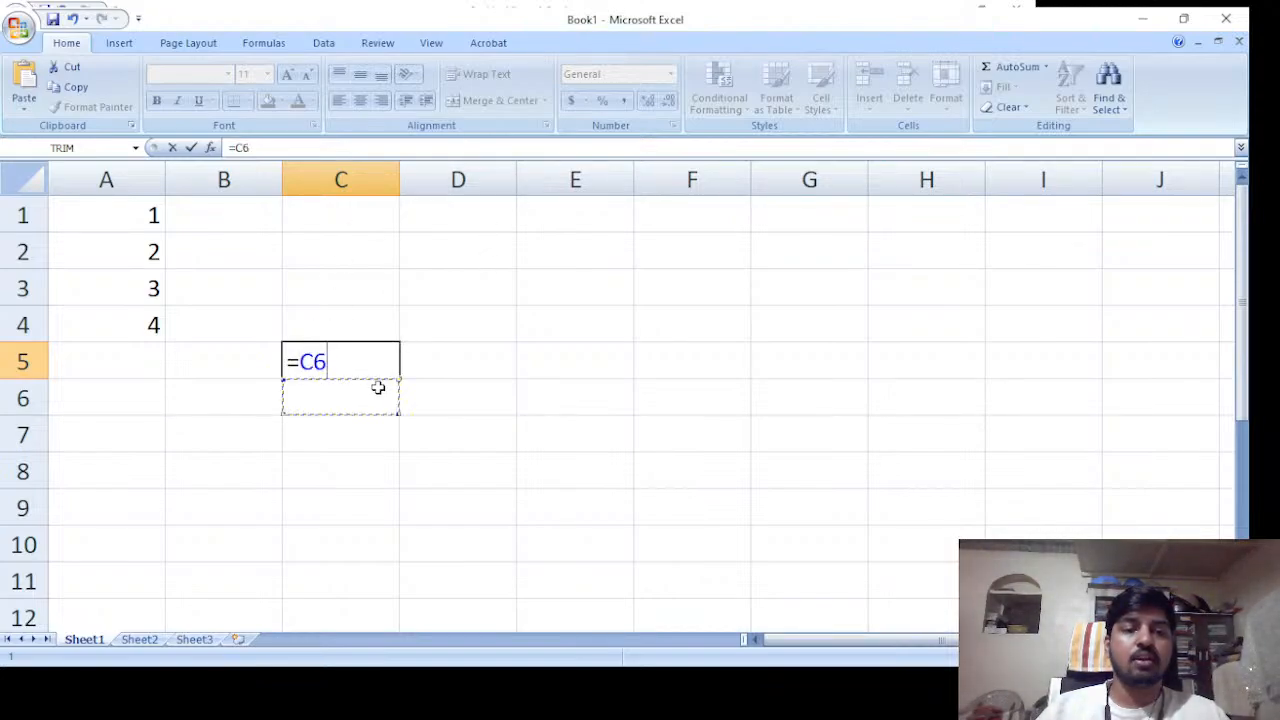
{"action": "key", "text": "BackSpace"}
{"action": "key", "text": "BackSpace"}
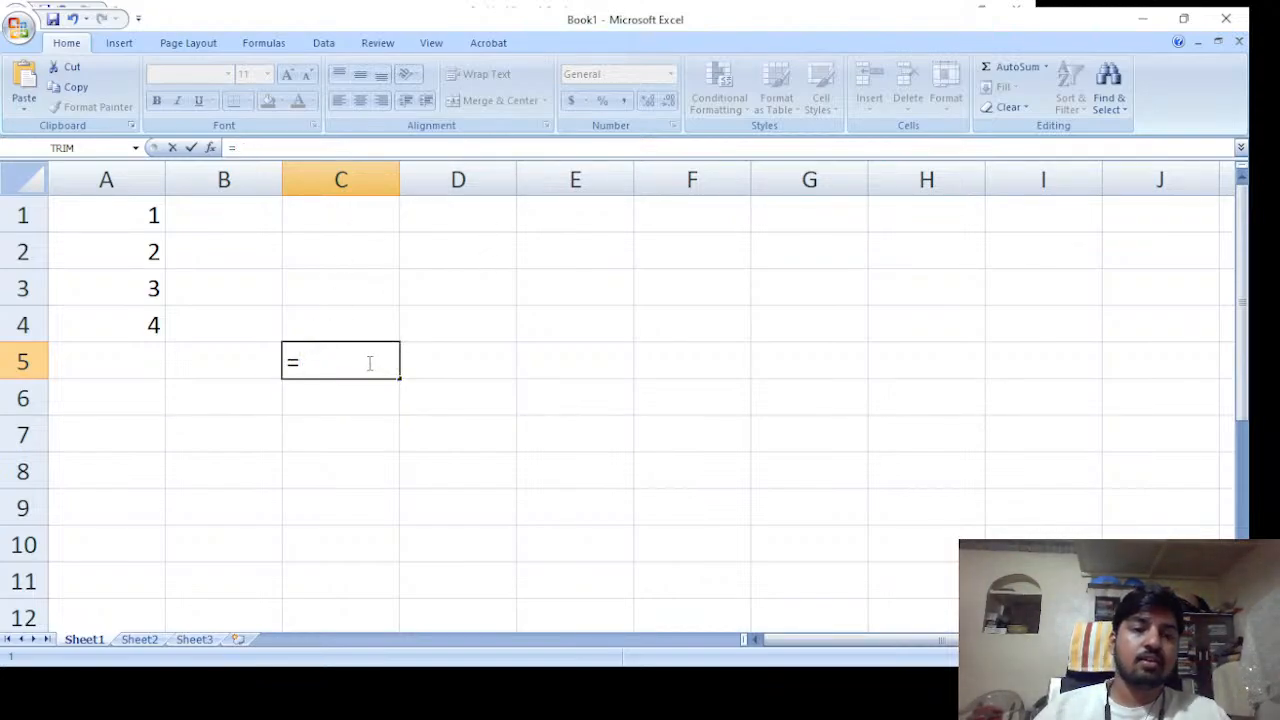
Open the Insert Function dialog for the formula started in cell C5.
{"action": "left_click", "coordinate": [260, 42]}
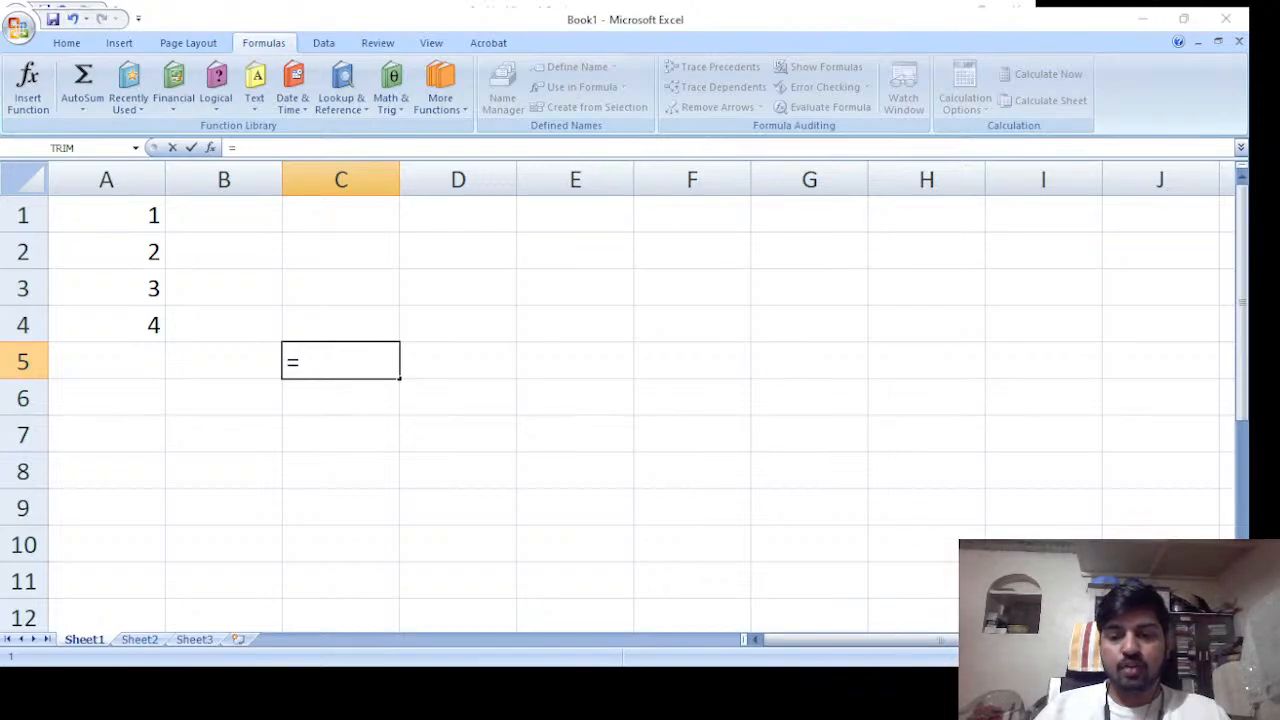
{"action": "key", "text": "alt+Tab"}
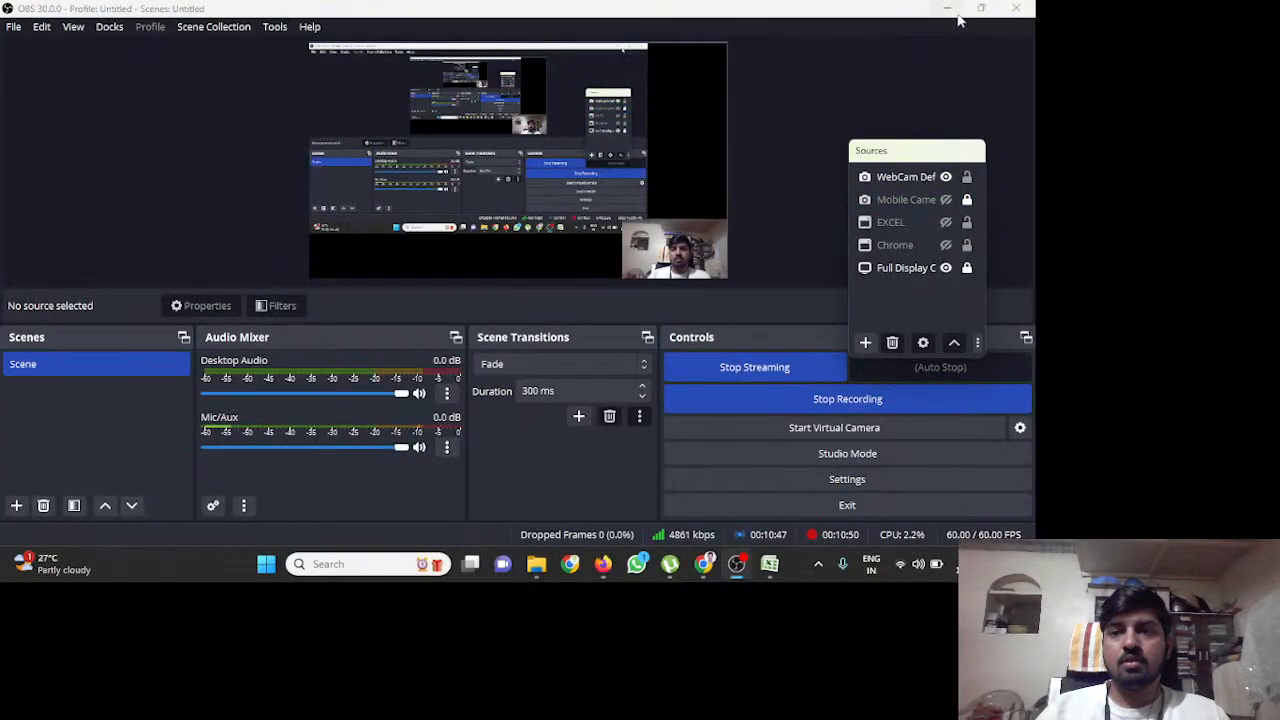
{"action": "left_click", "coordinate": [957, 18]}
{"action": "mouse_move", "coordinate": [737, 566]}
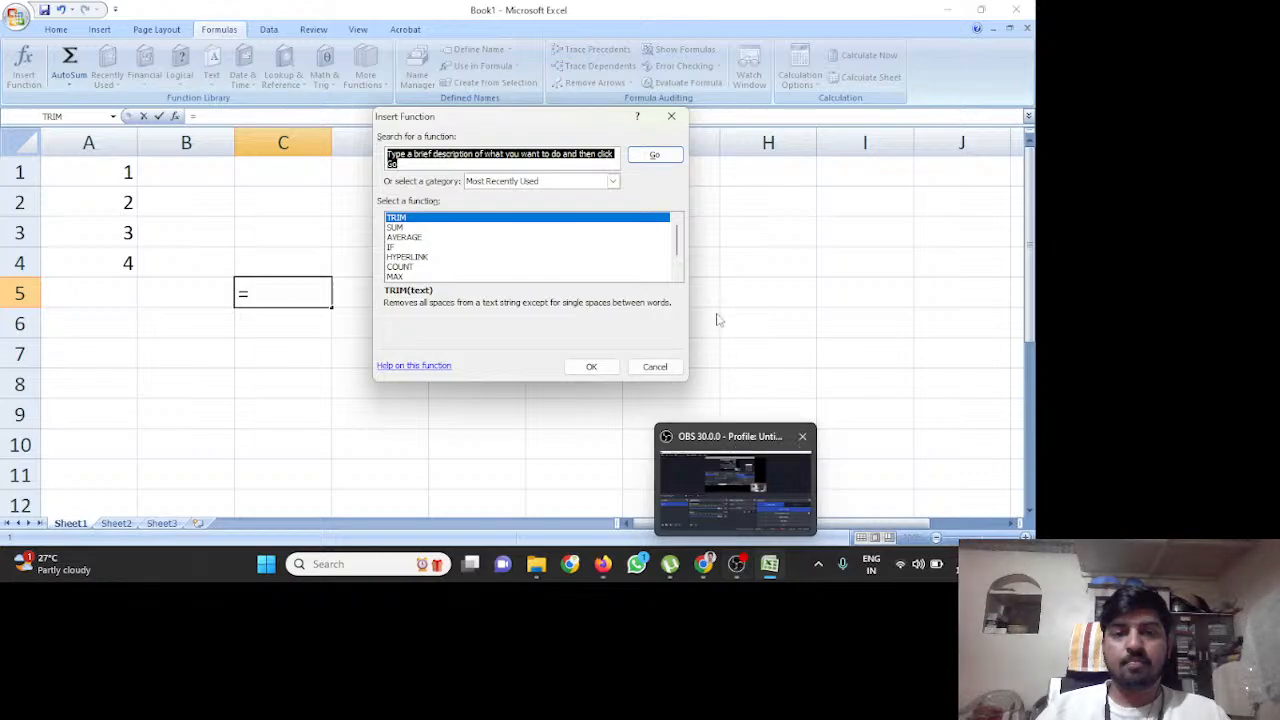
{"action": "left_click", "coordinate": [742, 558]}
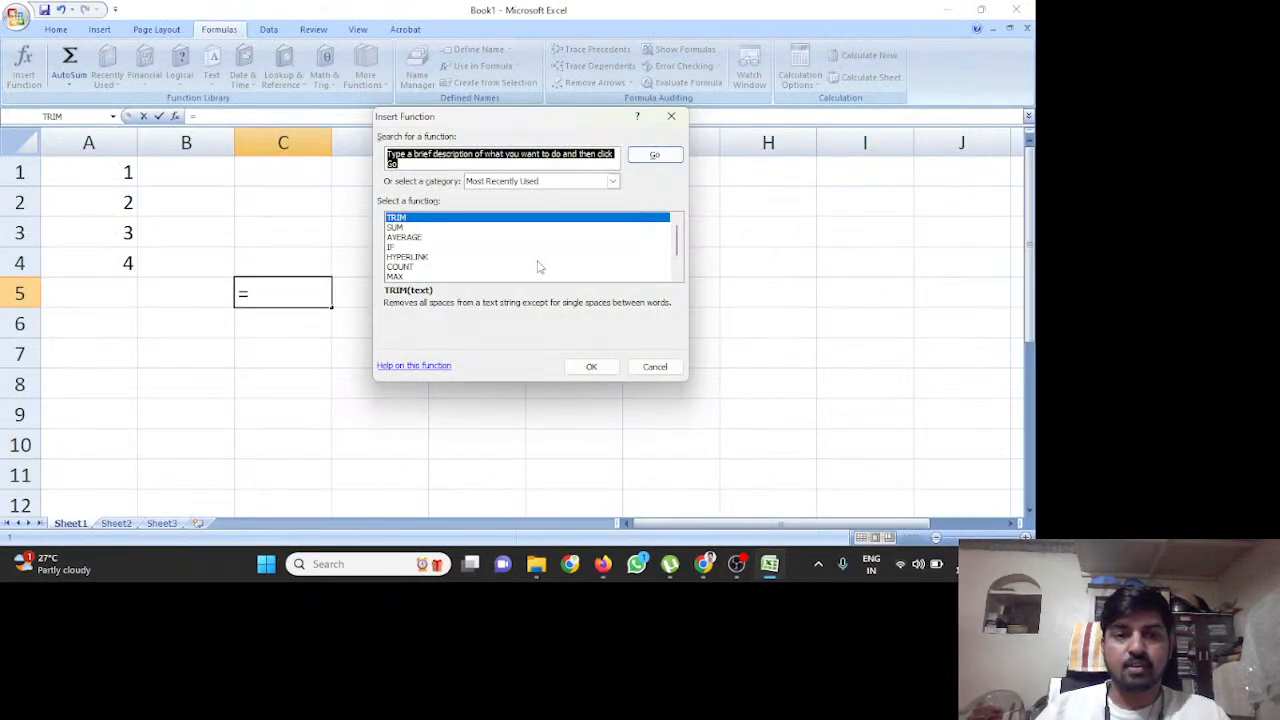
{"action": "left_click_drag", "start_coordinate": [488, 130], "coordinate": [456, 152]}
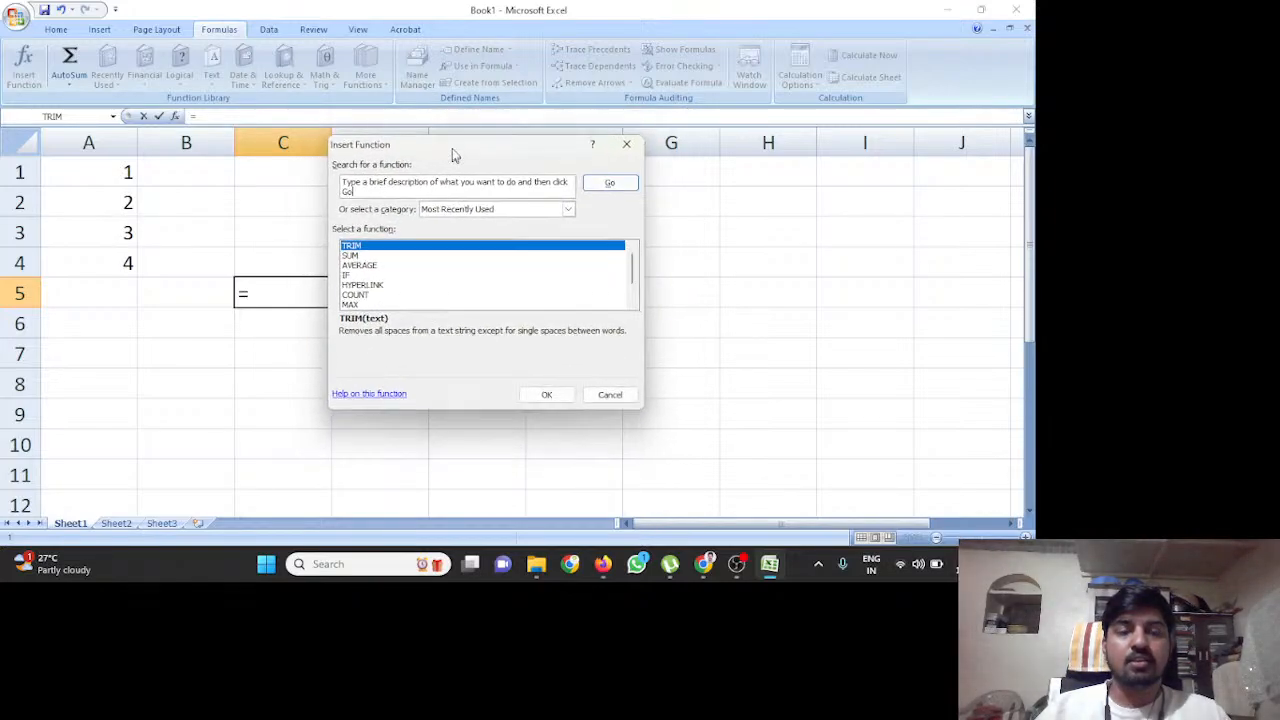
Search the function library for "Average of numbers" and look over the recommended functions.
{"action": "left_click", "coordinate": [344, 181]}
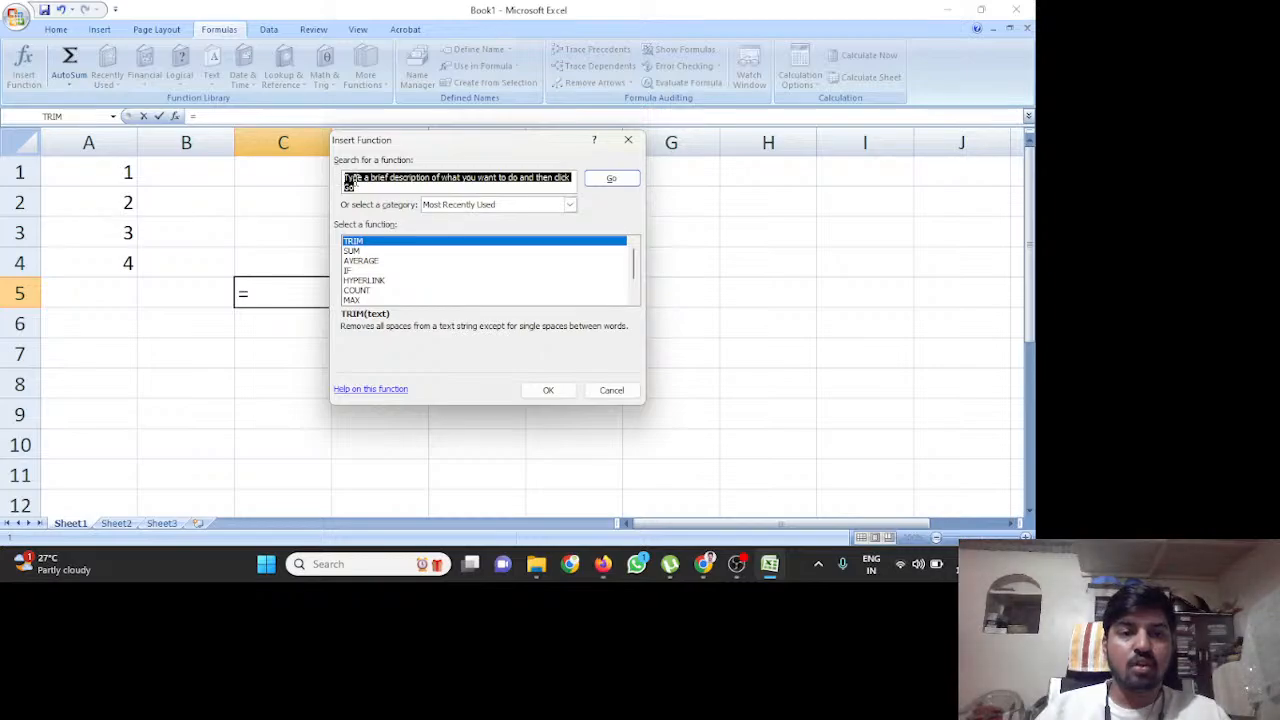
{"action": "left_click", "coordinate": [362, 180]}
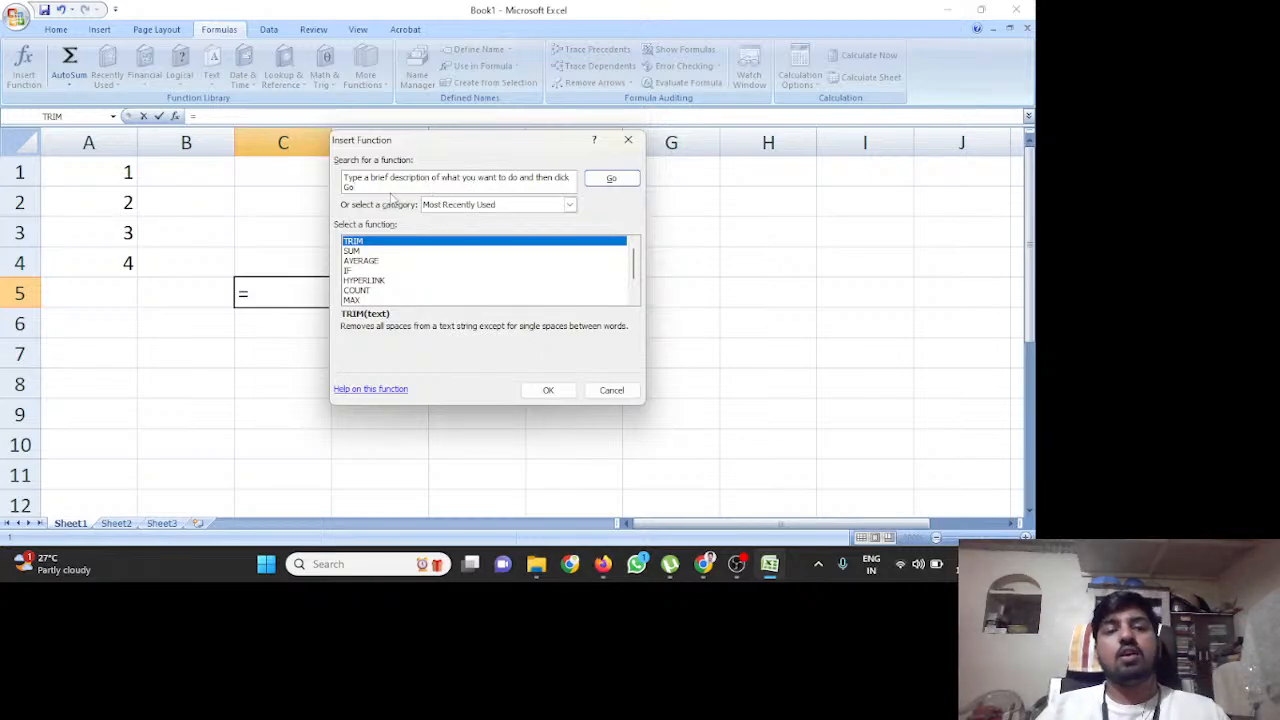
{"action": "left_click_drag", "start_coordinate": [350, 186], "coordinate": [331, 180]}
{"action": "type", "text": "A"}
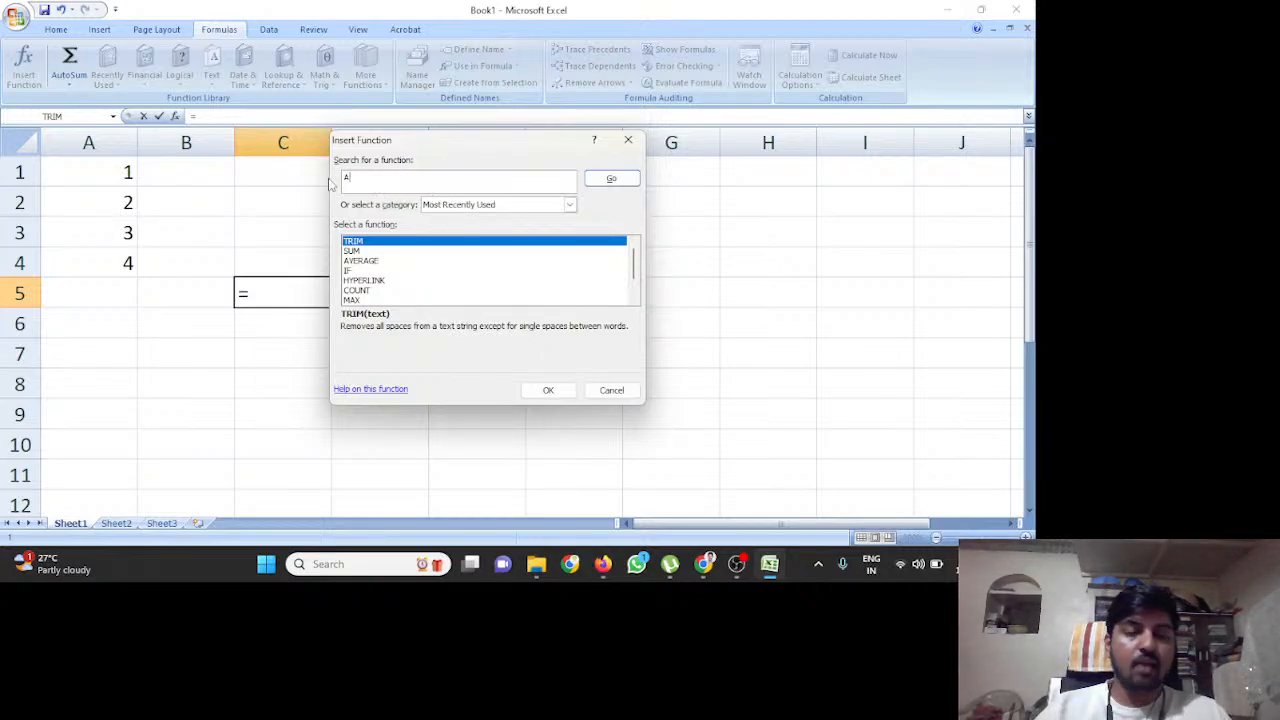
{"action": "type", "text": "verag"}
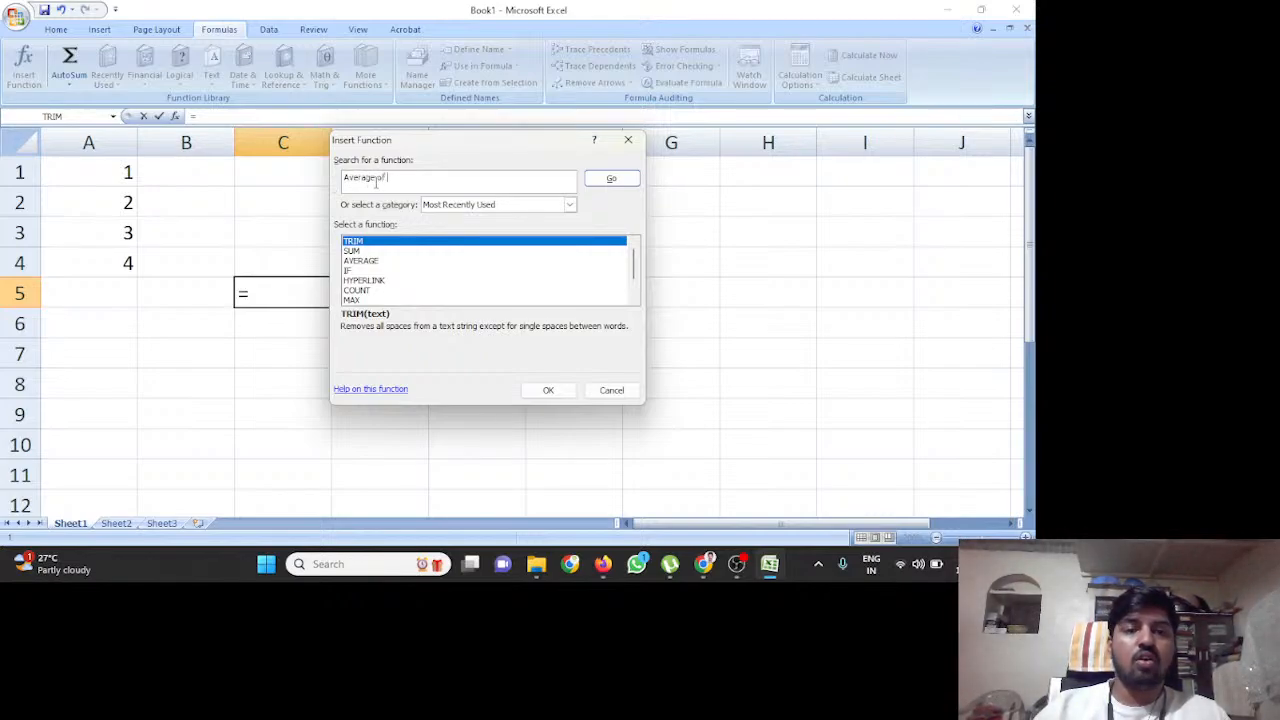
{"action": "type", "text": "eof n"}
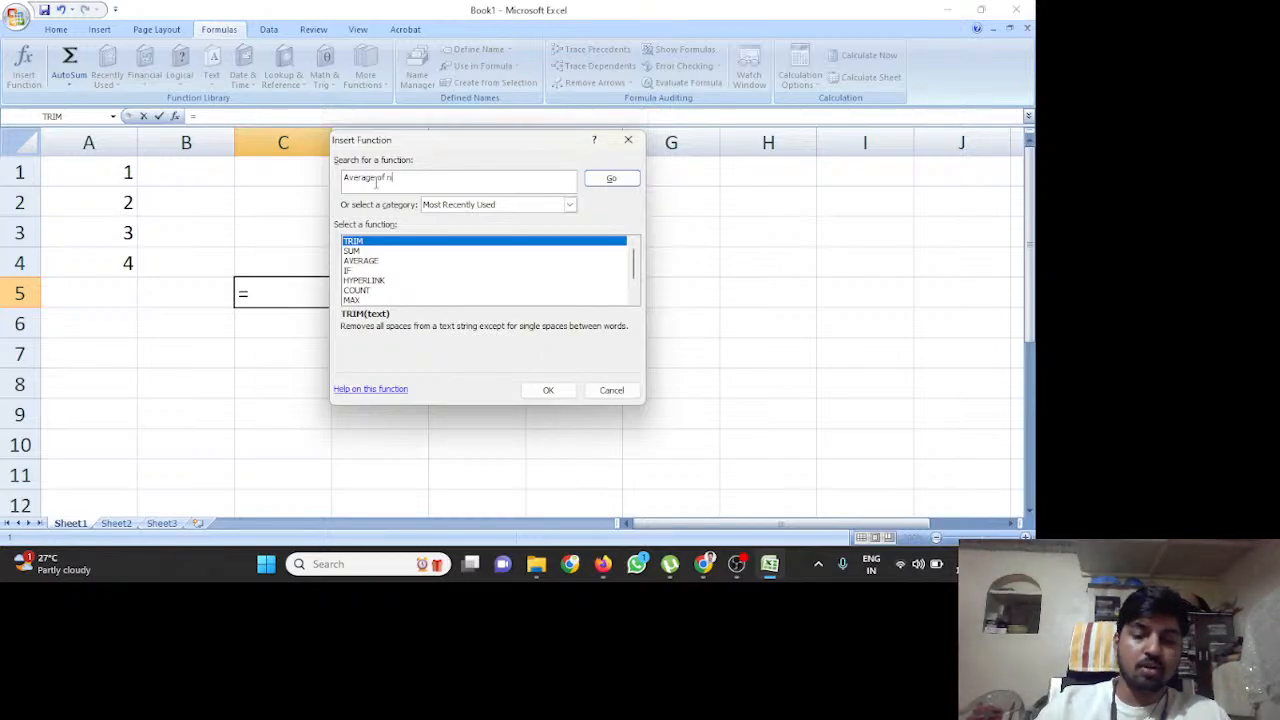
{"action": "type", "text": "umbers"}
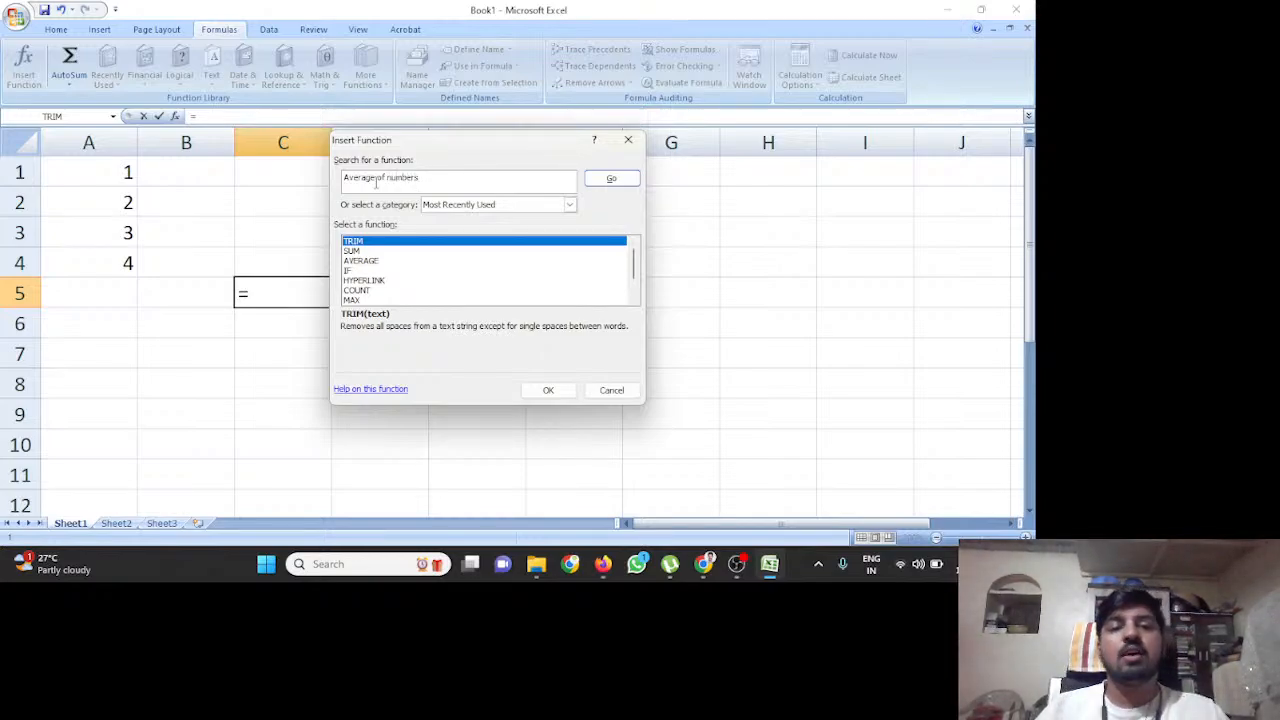
{"action": "left_click", "coordinate": [611, 179]}
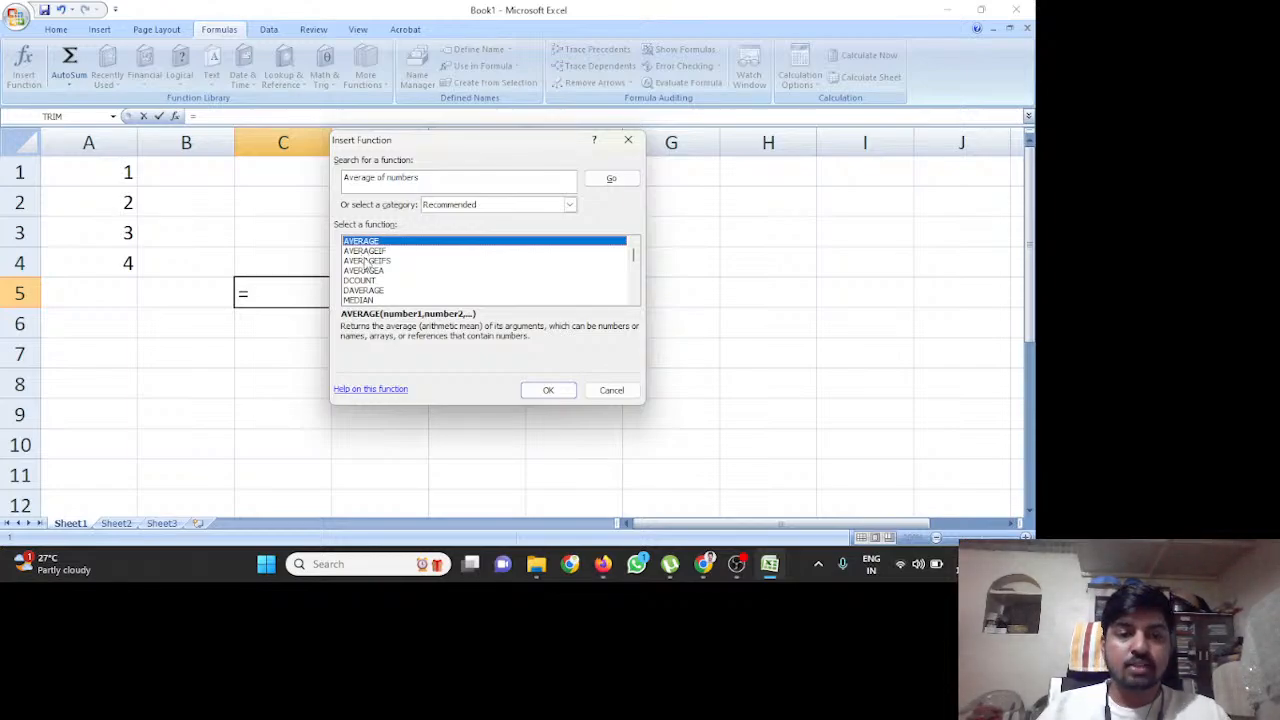
{"action": "mouse_move", "coordinate": [633, 256]}
{"action": "left_mouse_down"}
{"action": "mouse_move", "coordinate": [624, 301]}
{"action": "mouse_move", "coordinate": [633, 248]}
{"action": "left_mouse_up"}
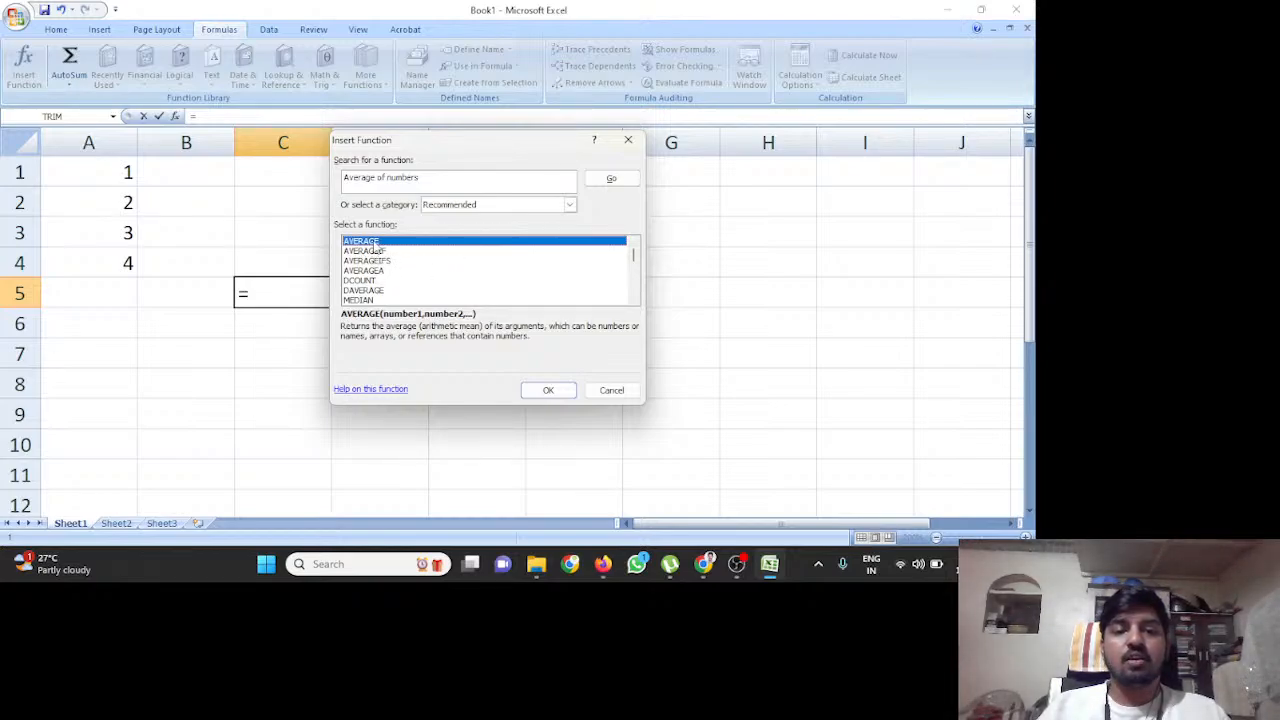
Switch the function category to Financial and browse its functions, examining their arguments and descriptions.
{"action": "left_click", "coordinate": [570, 206]}
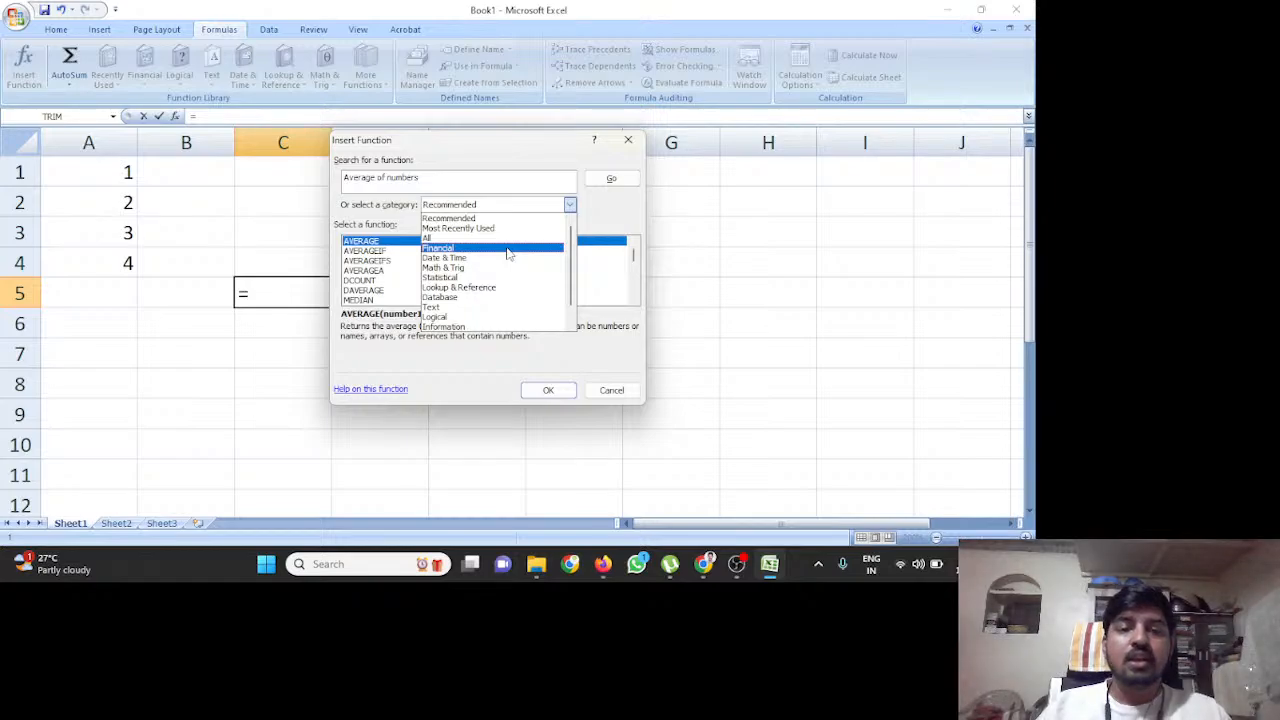
{"action": "left_click", "coordinate": [508, 249]}
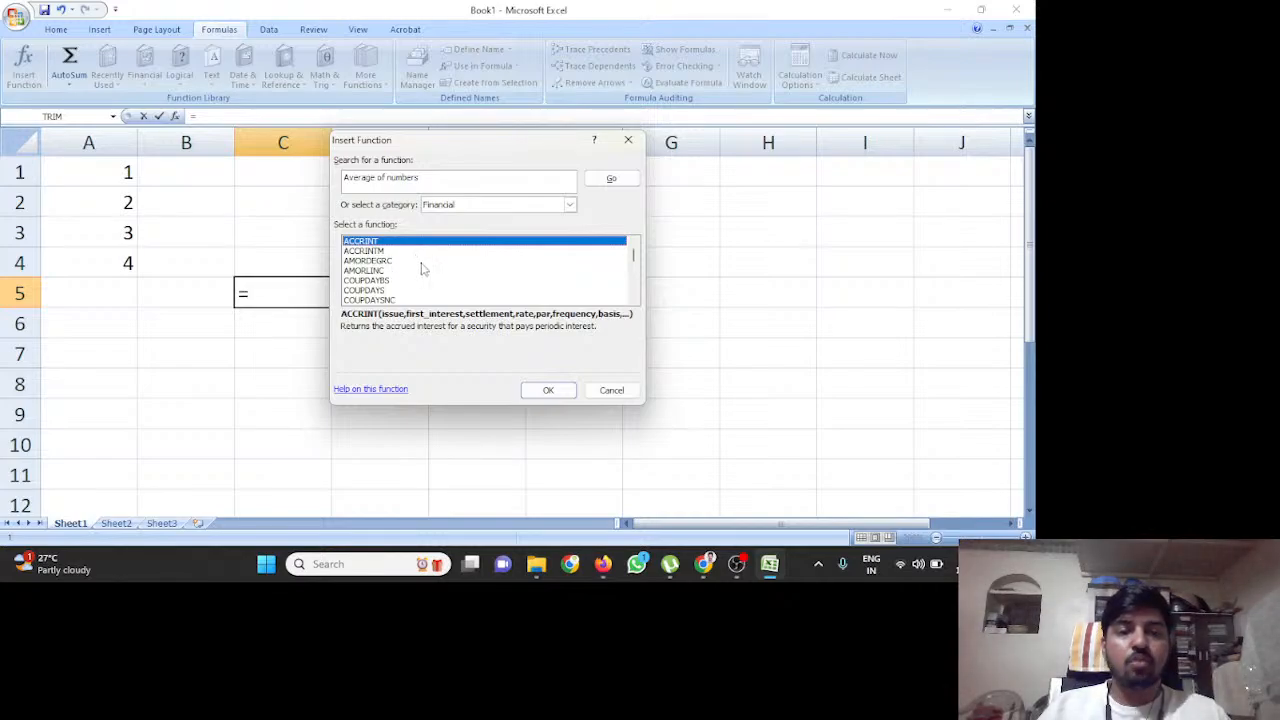
{"action": "key", "text": "Down"}
{"action": "key", "text": "Down"}
{"action": "key", "text": "Down"}
{"action": "key", "text": "Down"}
{"action": "key", "text": "Down"}
{"action": "key", "text": "Down"}
{"action": "key", "text": "Down"}
{"action": "key", "text": "Down"}
{"action": "key", "text": "Down"}
{"action": "key", "text": "Down"}
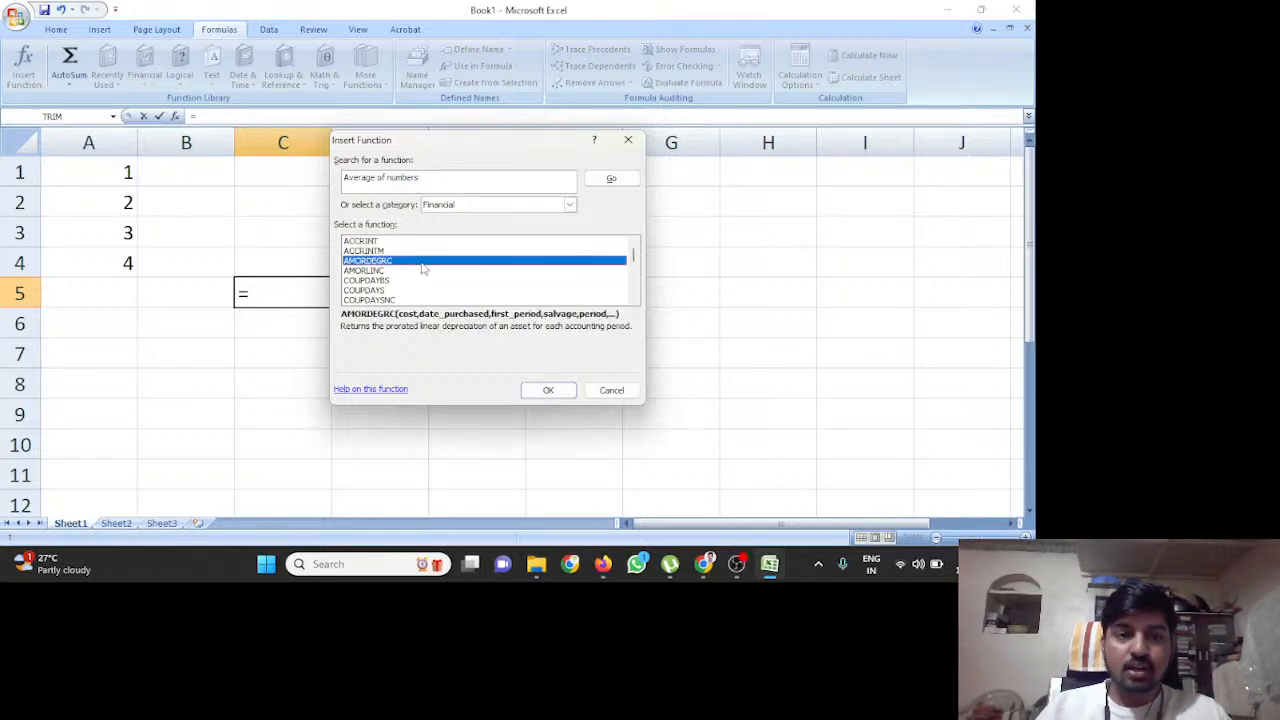
{"action": "key", "text": "Down"}
{"action": "key", "text": "Down"}
{"action": "key", "text": "Down"}
{"action": "key", "text": "Down"}
{"action": "key", "text": "Down"}
{"action": "key", "text": "Down"}
{"action": "key", "text": "Down"}
{"action": "key", "text": "Down"}
{"action": "key", "text": "Down"}
{"action": "key", "text": "Down"}
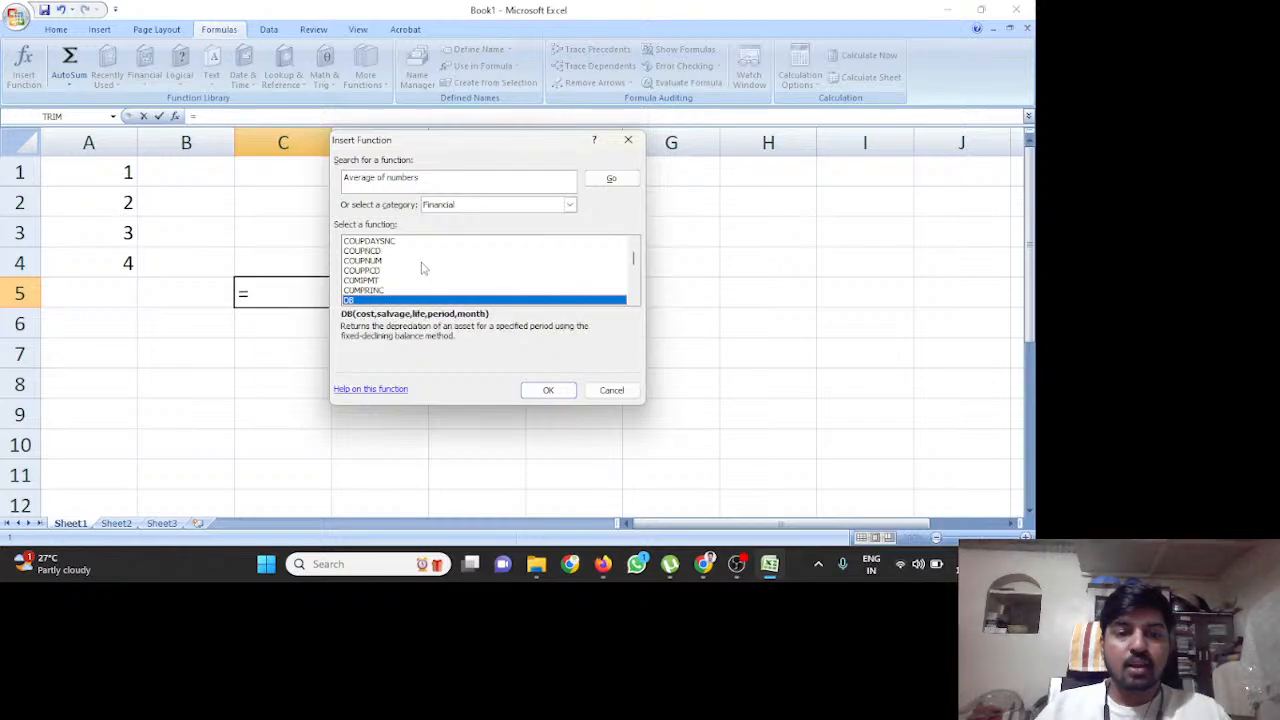
{"action": "key", "text": "Down"}
{"action": "key", "text": "Down"}
{"action": "key", "text": "Down"}
{"action": "key", "text": "Down"}
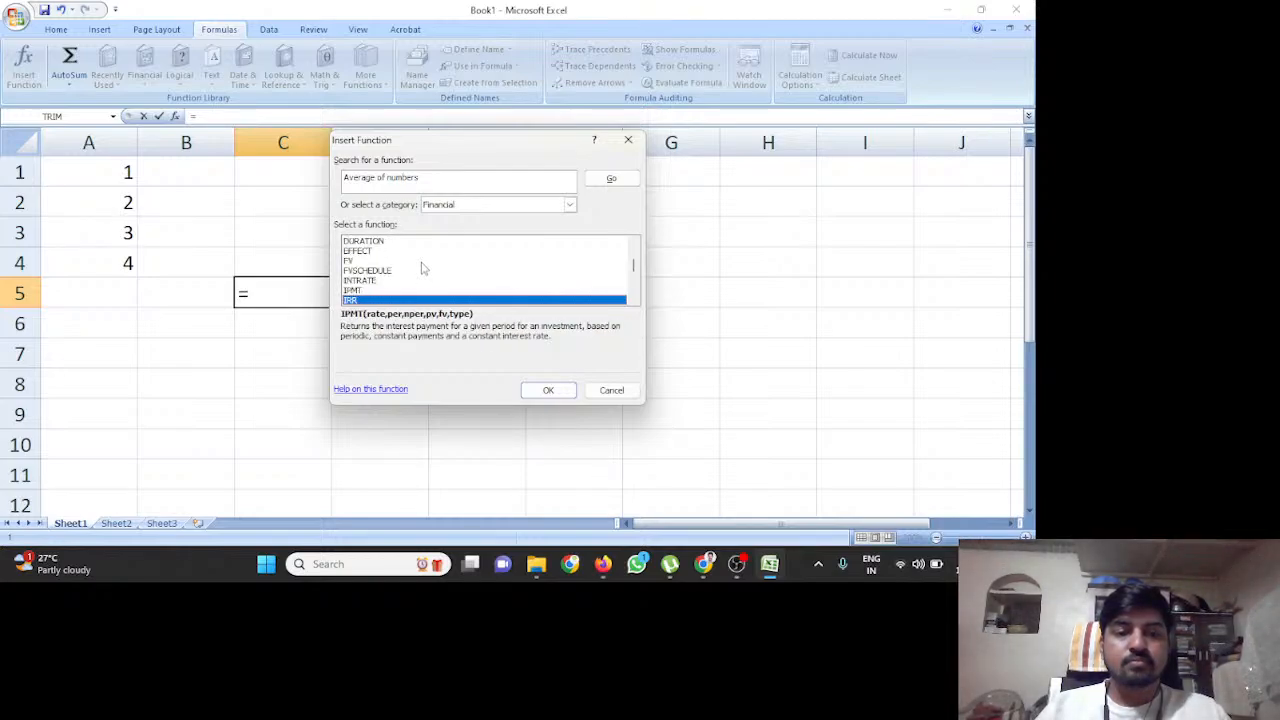
{"action": "key", "text": "Up"}
{"action": "key", "text": "Up"}
{"action": "key", "text": "Up"}
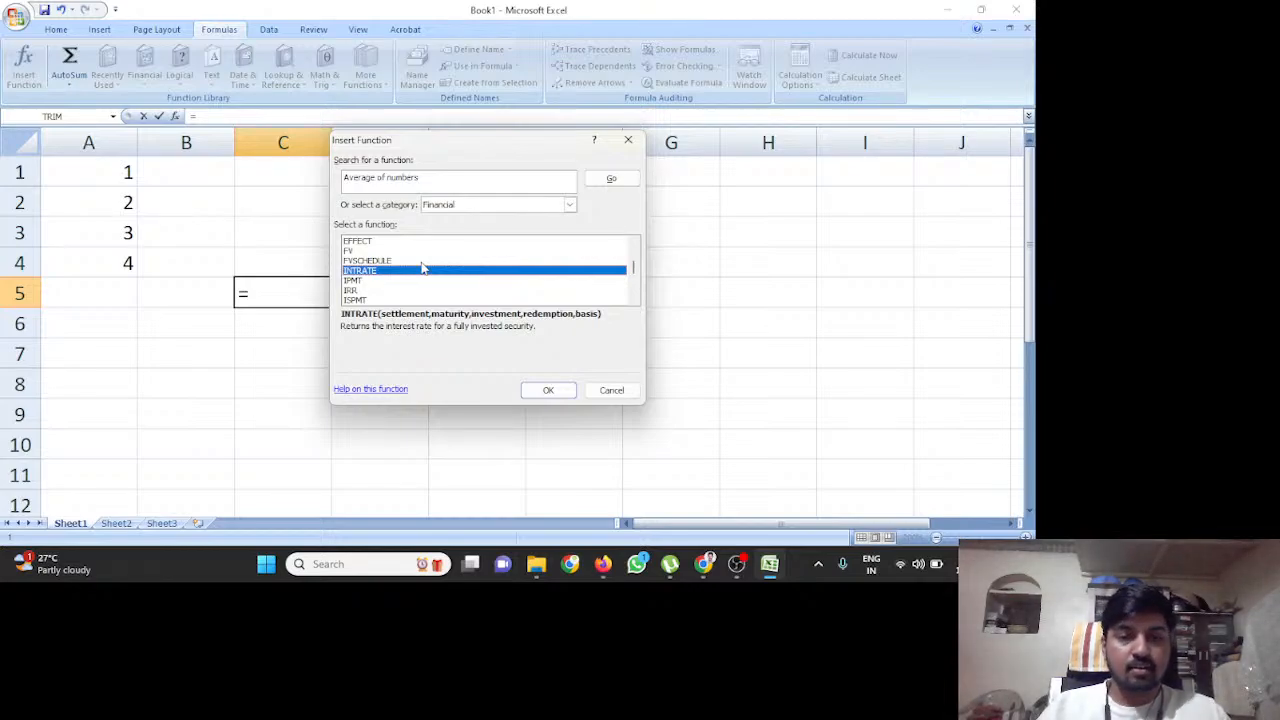
Browse the Financial functions from INTRATE through ISPMT and back to ACCRINT, reading their arguments and descriptions.
{"action": "key", "text": "Down"}
{"action": "key", "text": "Down"}
{"action": "key", "text": "Down"}
{"action": "key", "text": "Up"}
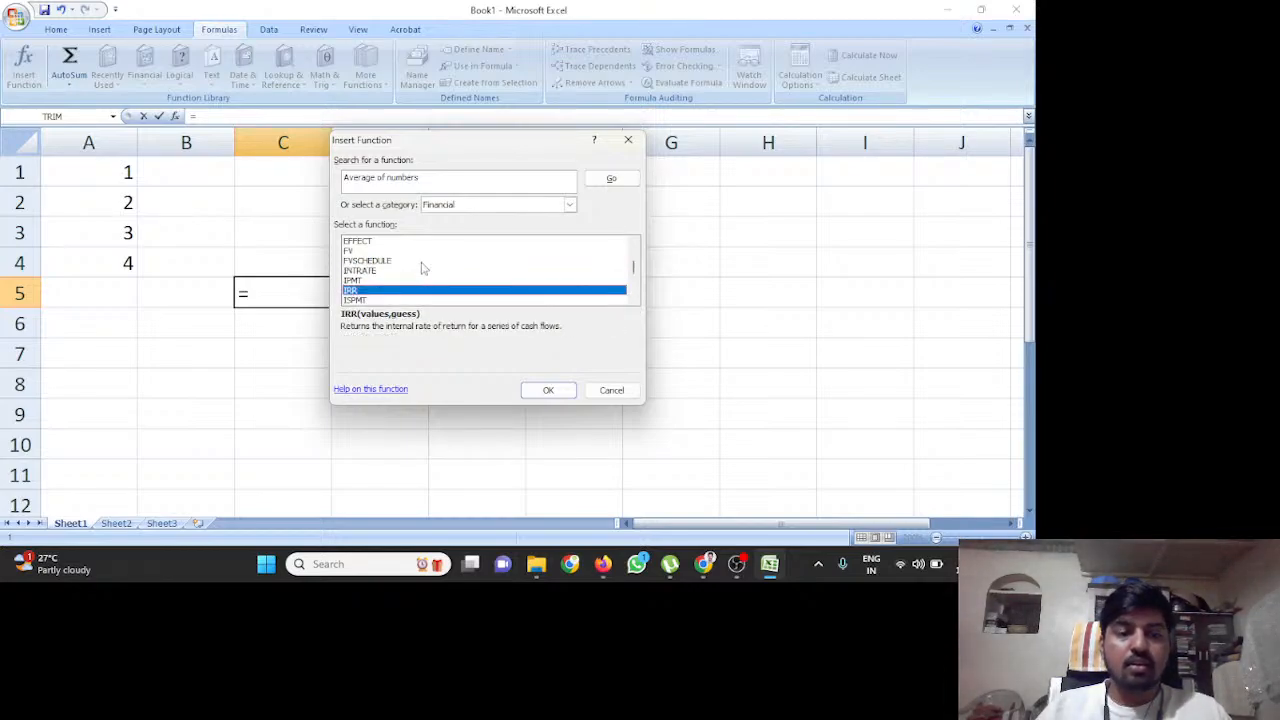
{"action": "key", "text": "Down"}
{"action": "key", "text": "Down"}
{"action": "key", "text": "Down"}
{"action": "key", "text": "Down"}
{"action": "key", "text": "Down"}
{"action": "key", "text": "Down"}
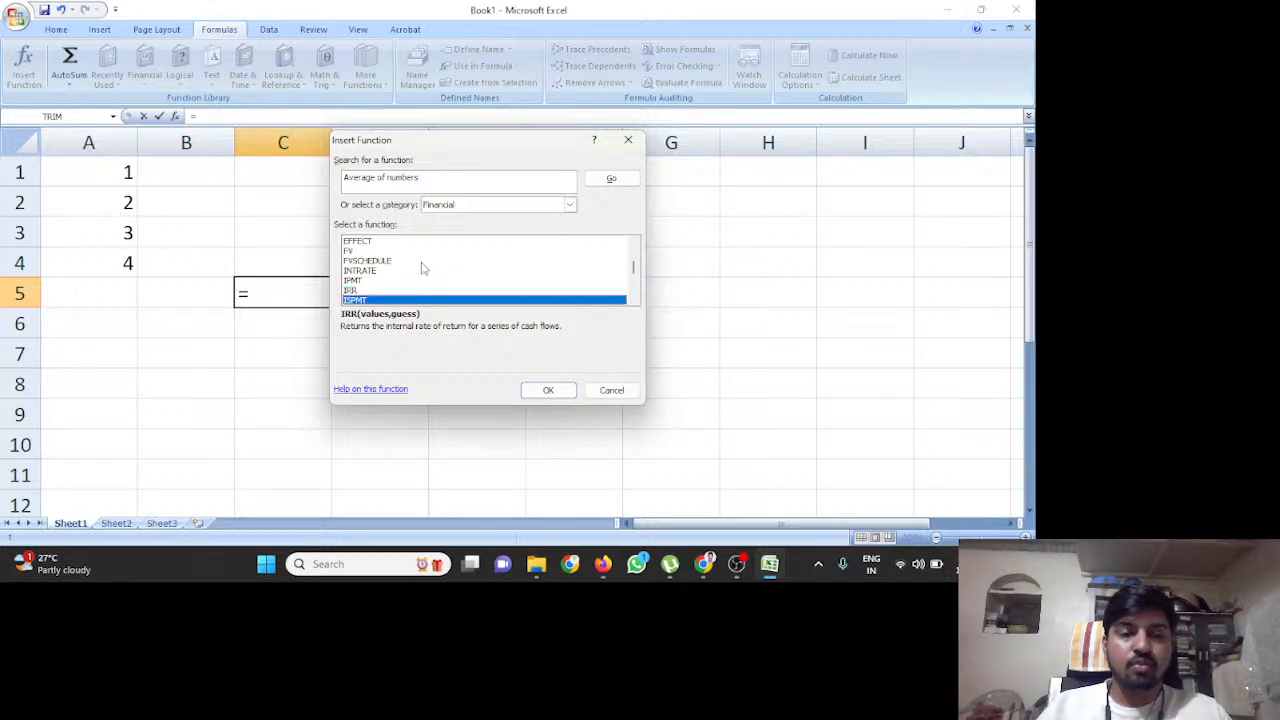
{"action": "key", "text": "Up"}
{"action": "key", "text": "Up"}
{"action": "key", "text": "Up"}
{"action": "key", "text": "Up"}
{"action": "key", "text": "Up"}
{"action": "key", "text": "Up"}
{"action": "key", "text": "Up"}
{"action": "key", "text": "Up"}
{"action": "key", "text": "Up"}
{"action": "key", "text": "Up"}
{"action": "key", "text": "Up"}
{"action": "key", "text": "Up"}
{"action": "key", "text": "Up"}
{"action": "key", "text": "Up"}
{"action": "key", "text": "Up"}
{"action": "key", "text": "Up"}
{"action": "key", "text": "Up"}
{"action": "key", "text": "Up"}
{"action": "key", "text": "Up"}
{"action": "key", "text": "Up"}
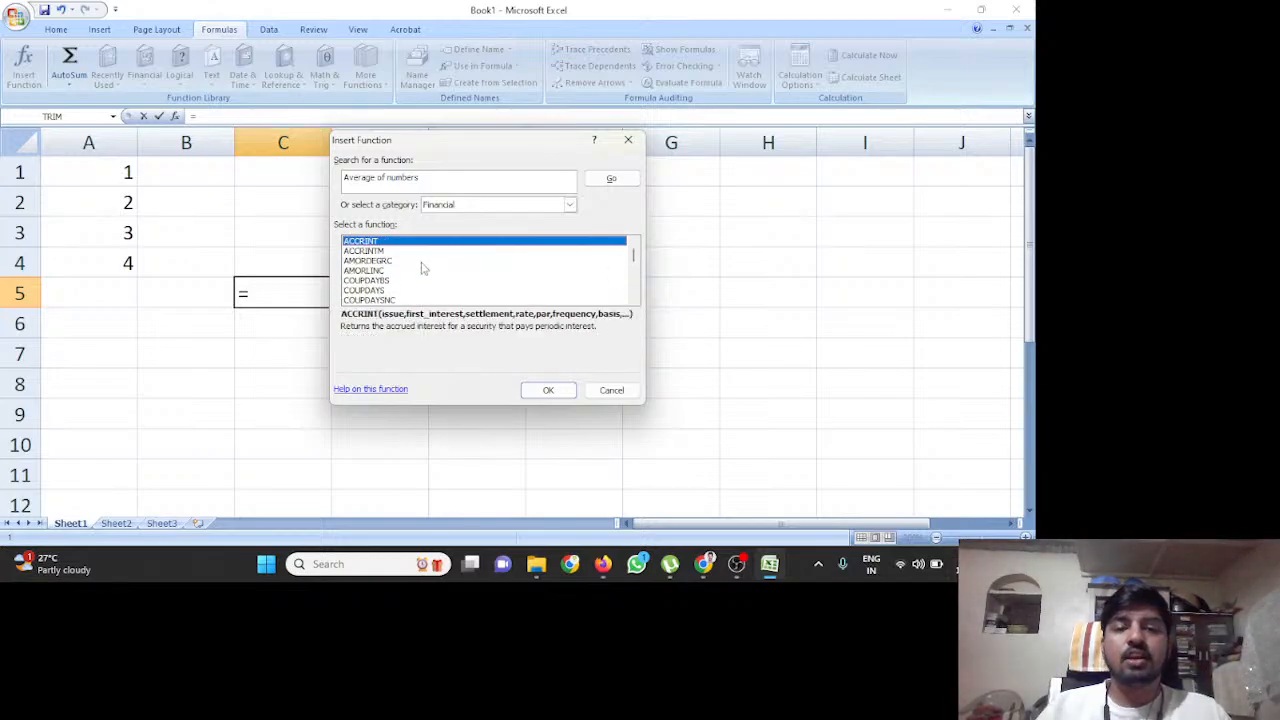
Search the function library again for "Average of numbers" and insert the recommended AVERAGE function in cell C5.
{"action": "left_click", "coordinate": [424, 180]}
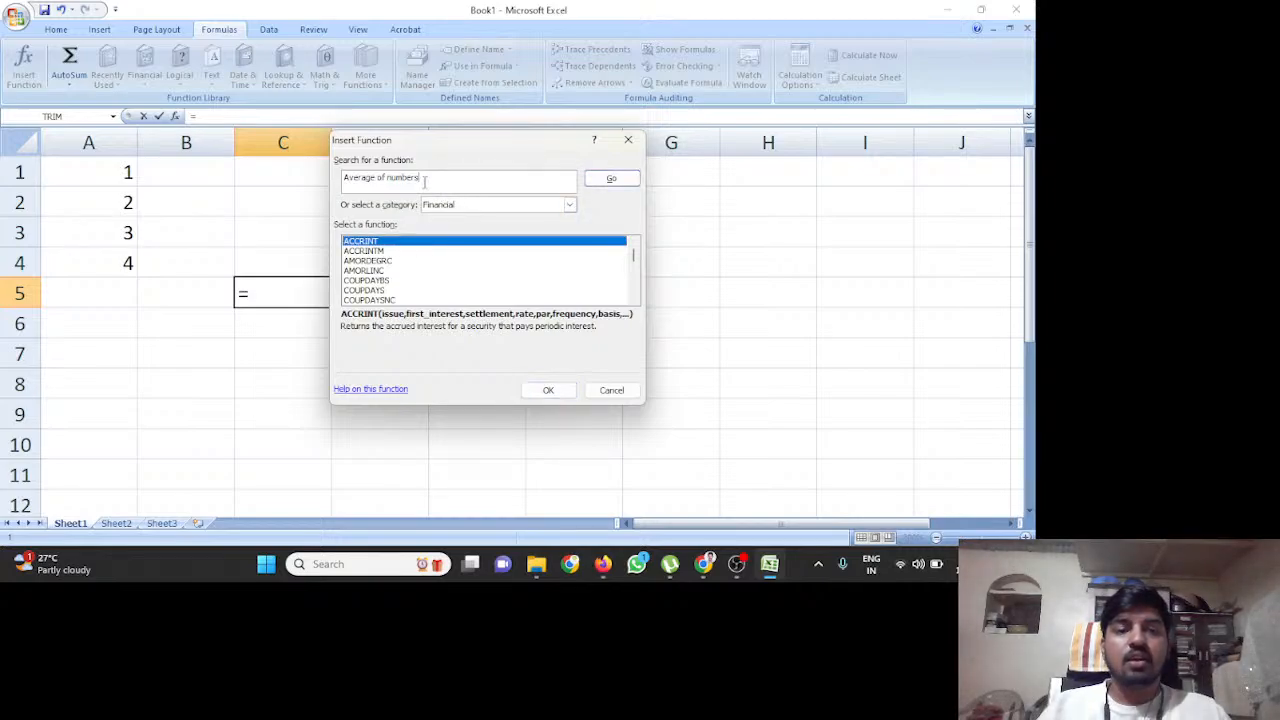
{"action": "key", "text": "Return"}
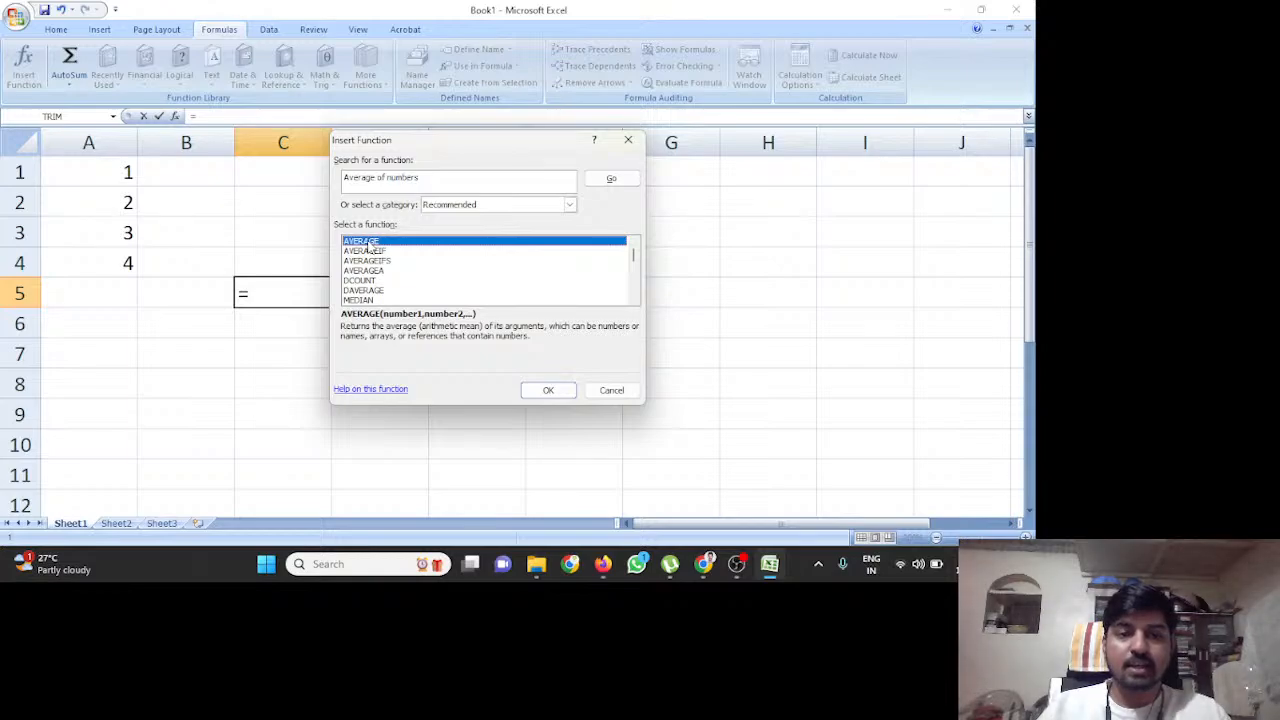
{"action": "left_click", "coordinate": [548, 390]}
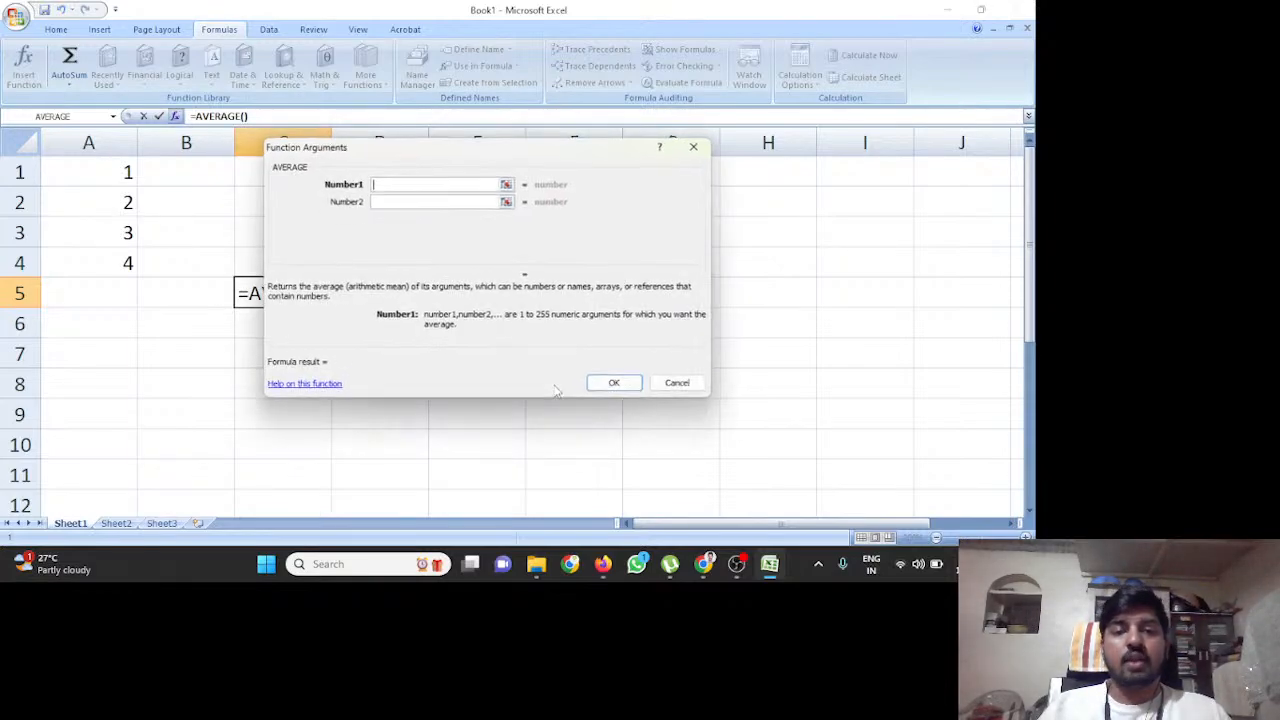
Move the Function Arguments dialog clear of the data and set AVERAGE's Number1 argument to A1:A4.
{"action": "left_click_drag", "start_coordinate": [449, 160], "coordinate": [663, 152]}
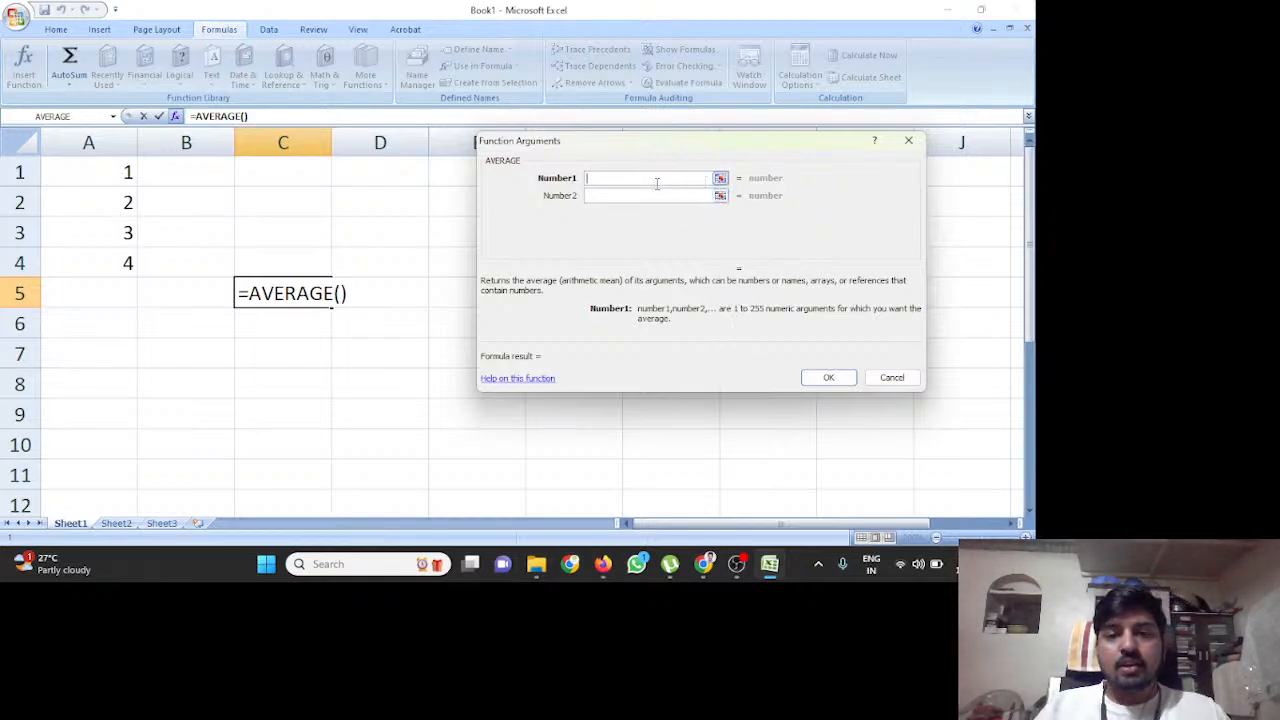
{"action": "left_click", "coordinate": [720, 178]}
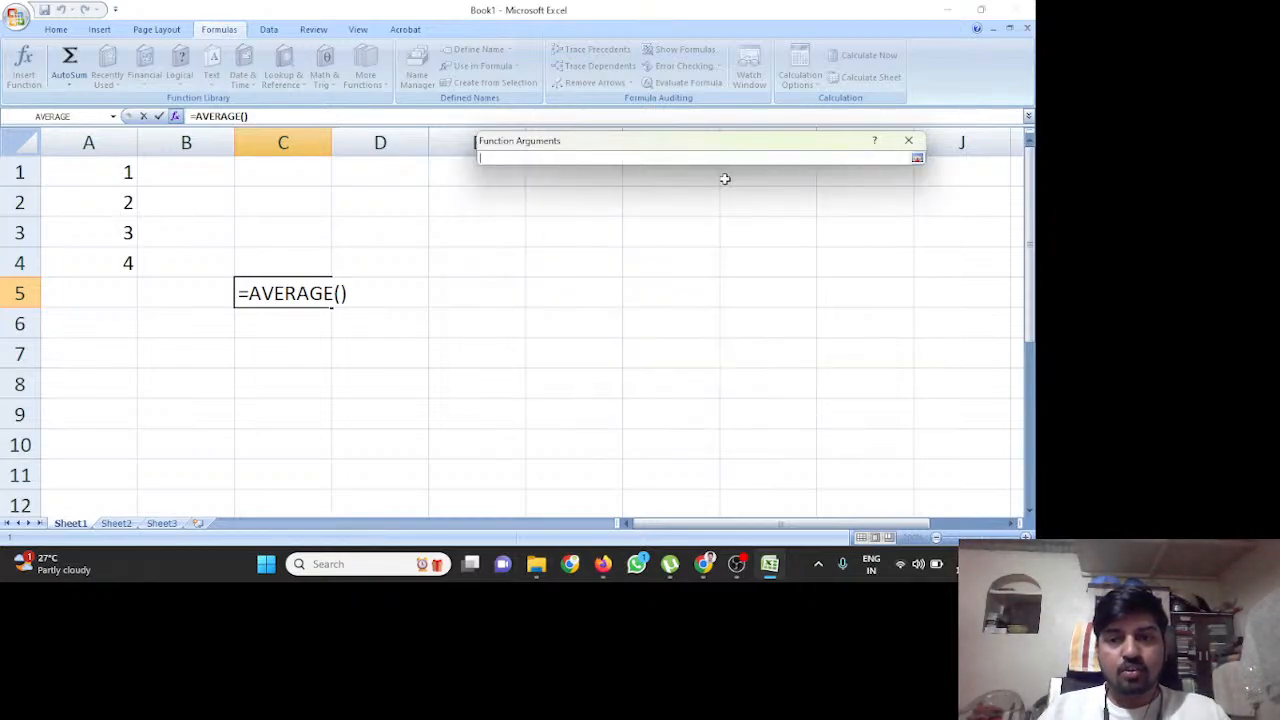
{"action": "left_click_drag", "start_coordinate": [127, 172], "coordinate": [130, 262]}
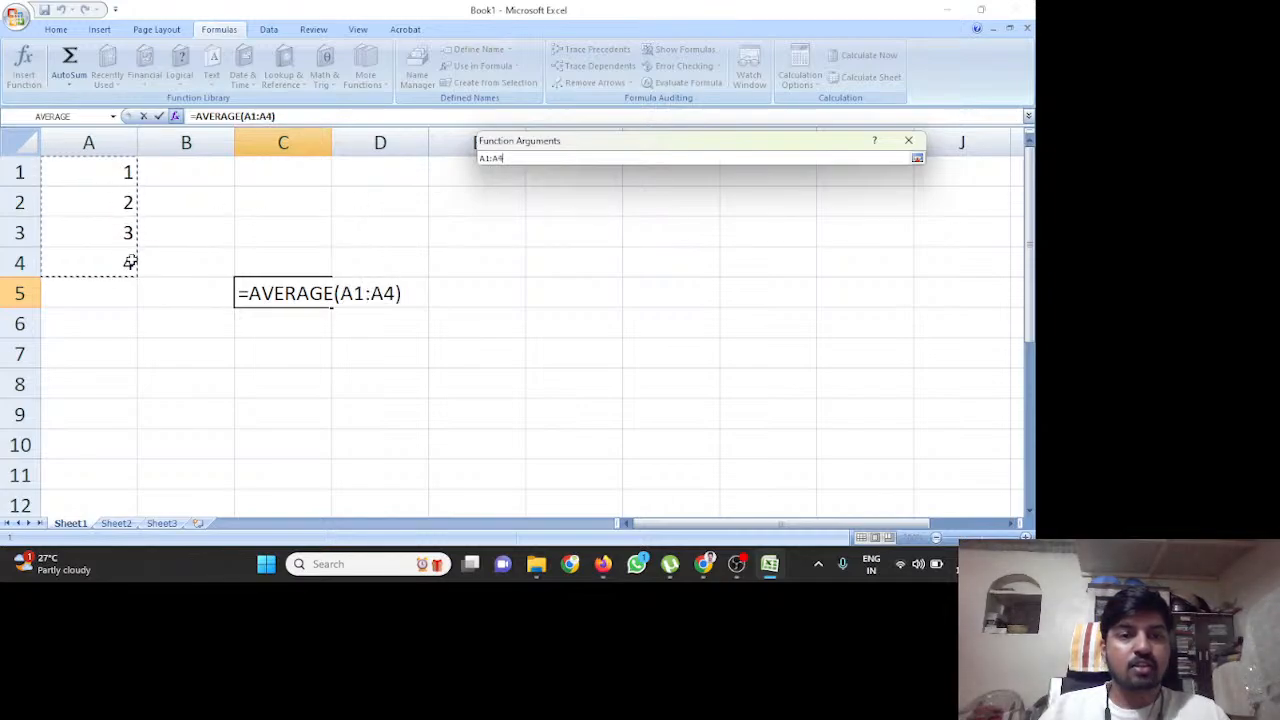
{"action": "left_click", "coordinate": [917, 158]}
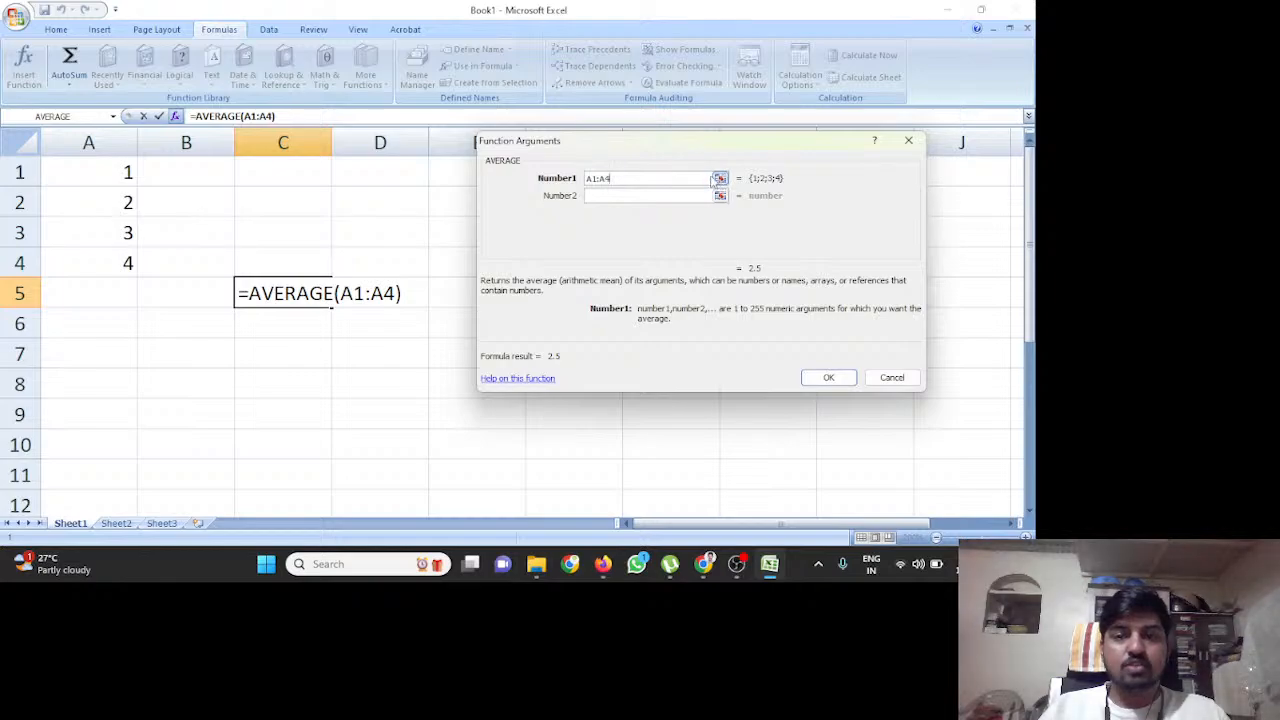
Try picking the range A1:A4 again for the Number1 argument, and clear the argument's contents.
{"action": "left_click", "coordinate": [720, 178]}
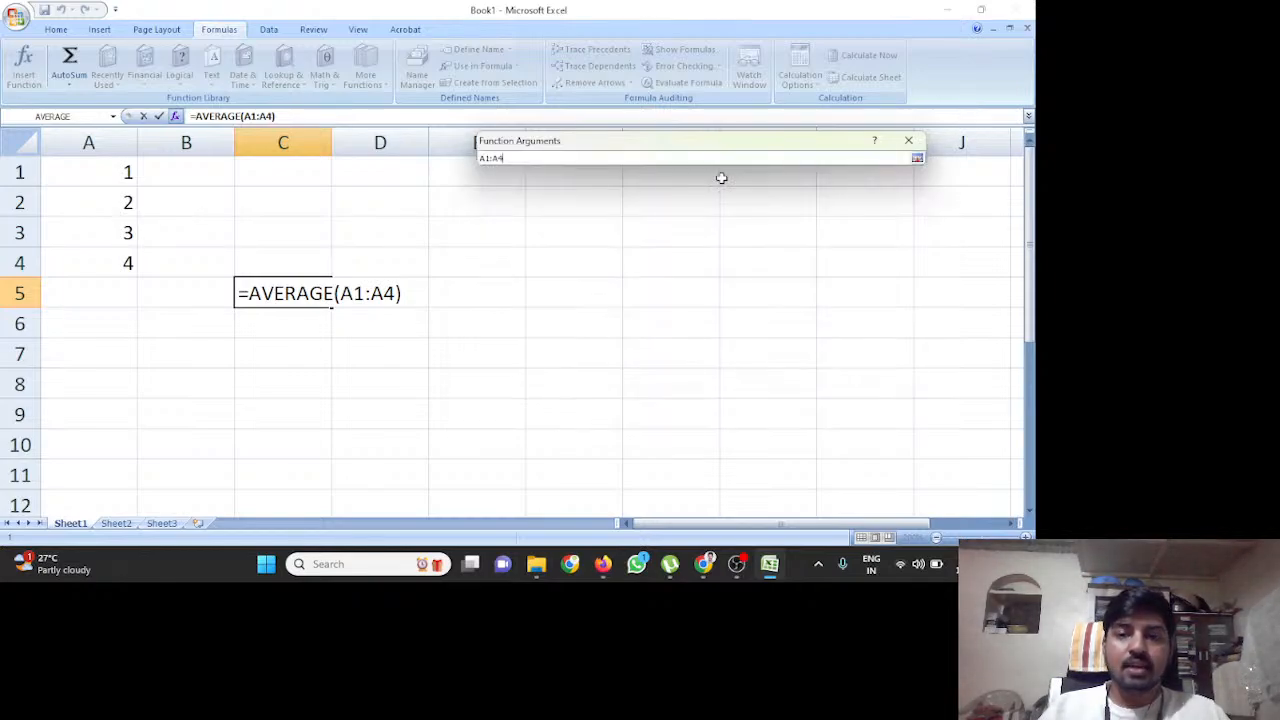
{"action": "left_click_drag", "start_coordinate": [130, 177], "coordinate": [124, 250]}
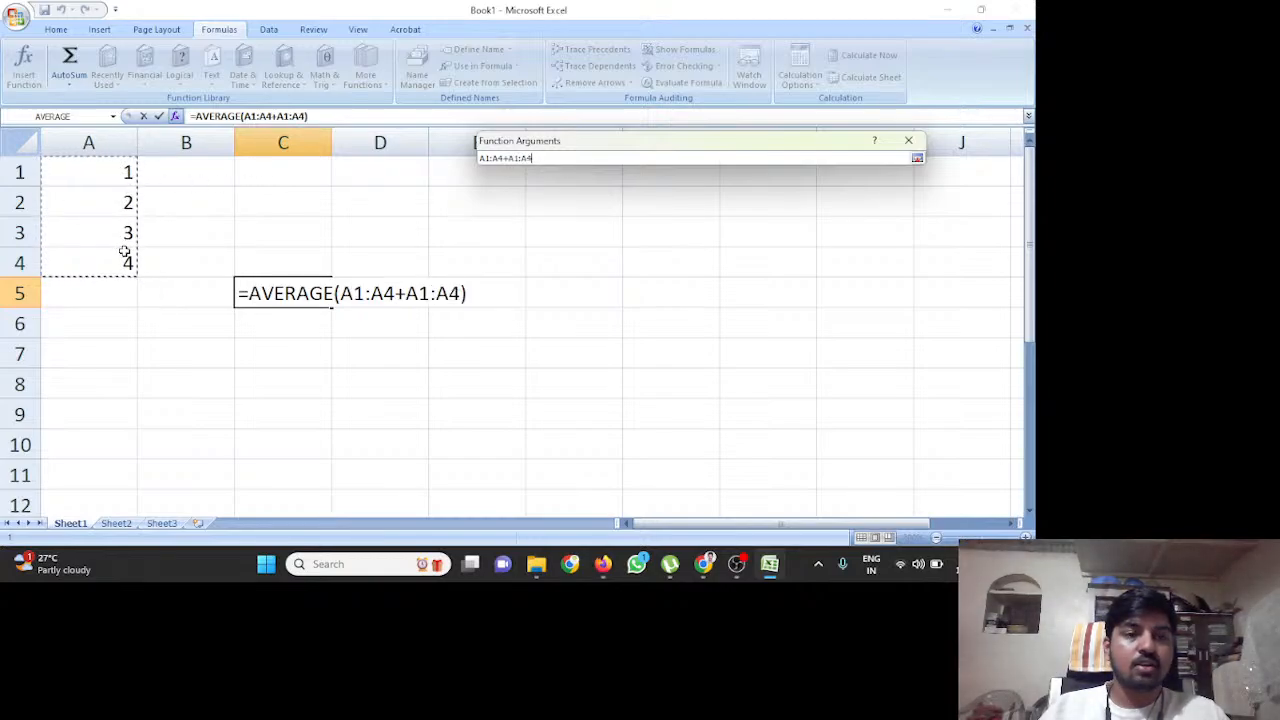
{"action": "key", "text": "BackSpace"}
{"action": "key", "text": "BackSpace"}
{"action": "key", "text": "BackSpace"}
{"action": "key", "text": "BackSpace"}
{"action": "key", "text": "BackSpace"}
{"action": "key", "text": "BackSpace"}
{"action": "key", "text": "BackSpace"}
{"action": "key", "text": "BackSpace"}
{"action": "key", "text": "BackSpace"}
{"action": "key", "text": "BackSpace"}
{"action": "key", "text": "BackSpace"}
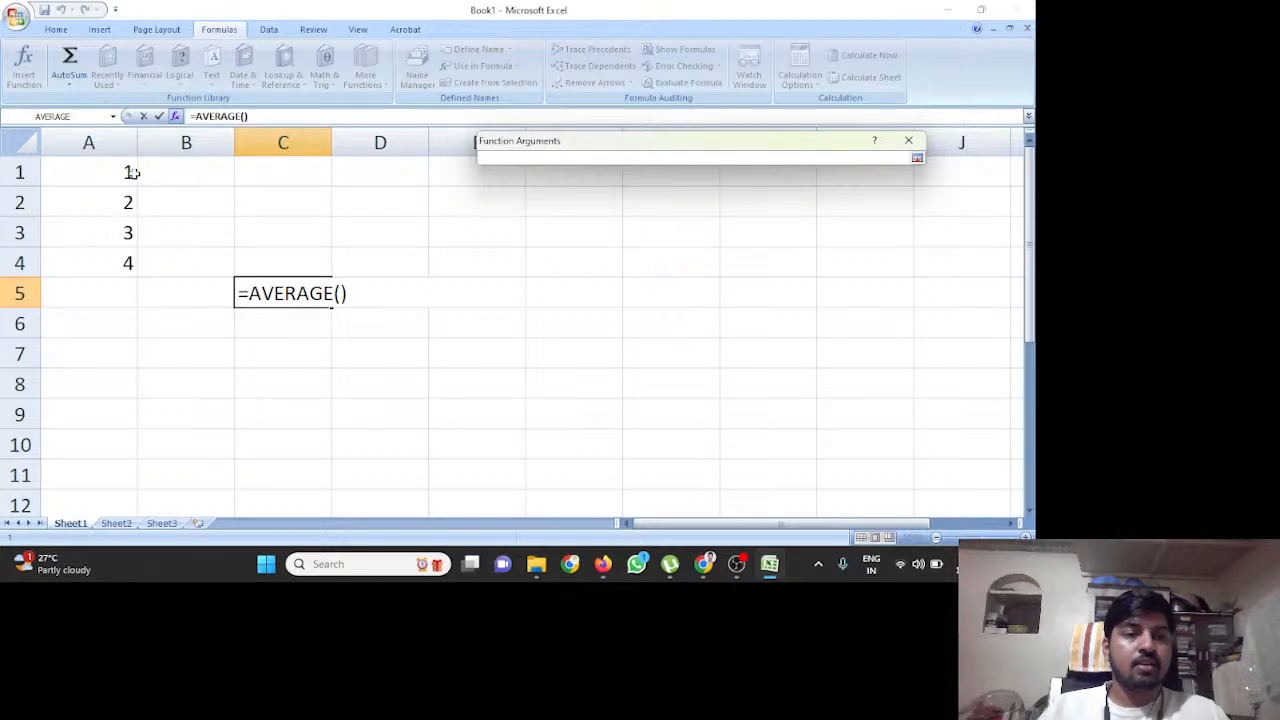
Select A1:A4 as the Number1 argument and confirm the AVERAGE formula in cell C5.
{"action": "left_click_drag", "start_coordinate": [128, 171], "coordinate": [131, 258]}
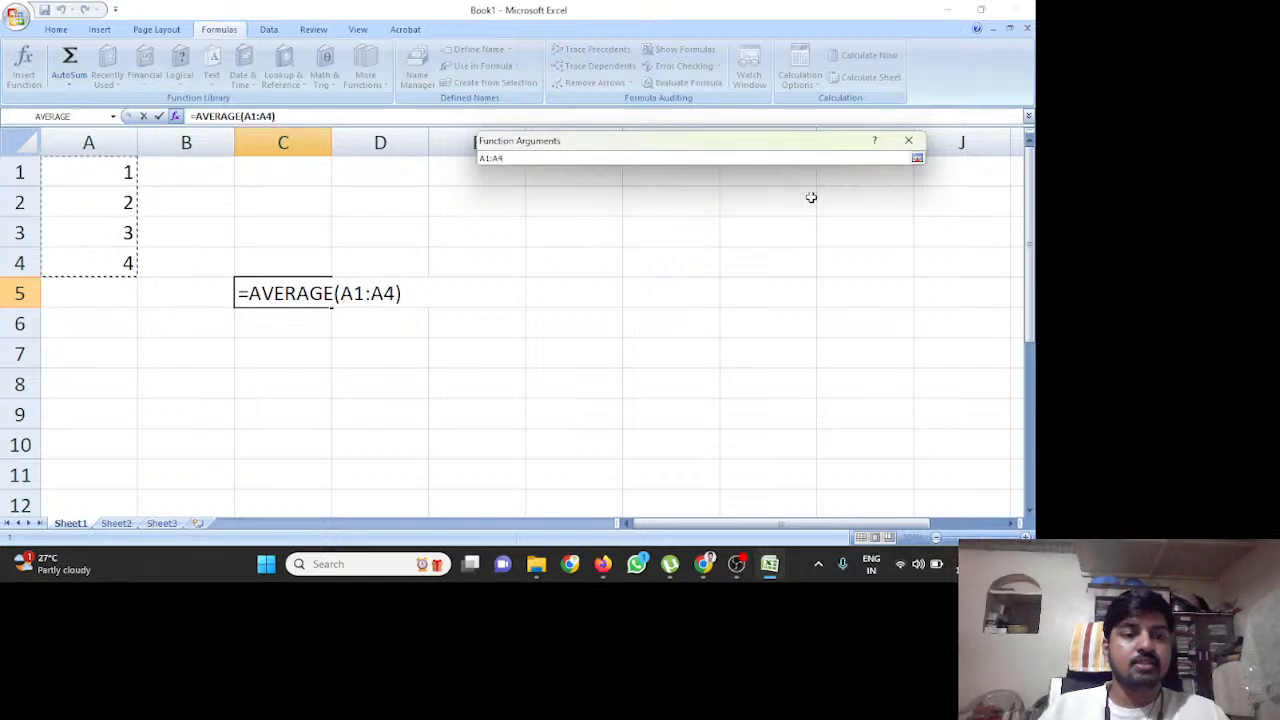
{"action": "left_click", "coordinate": [916, 160]}
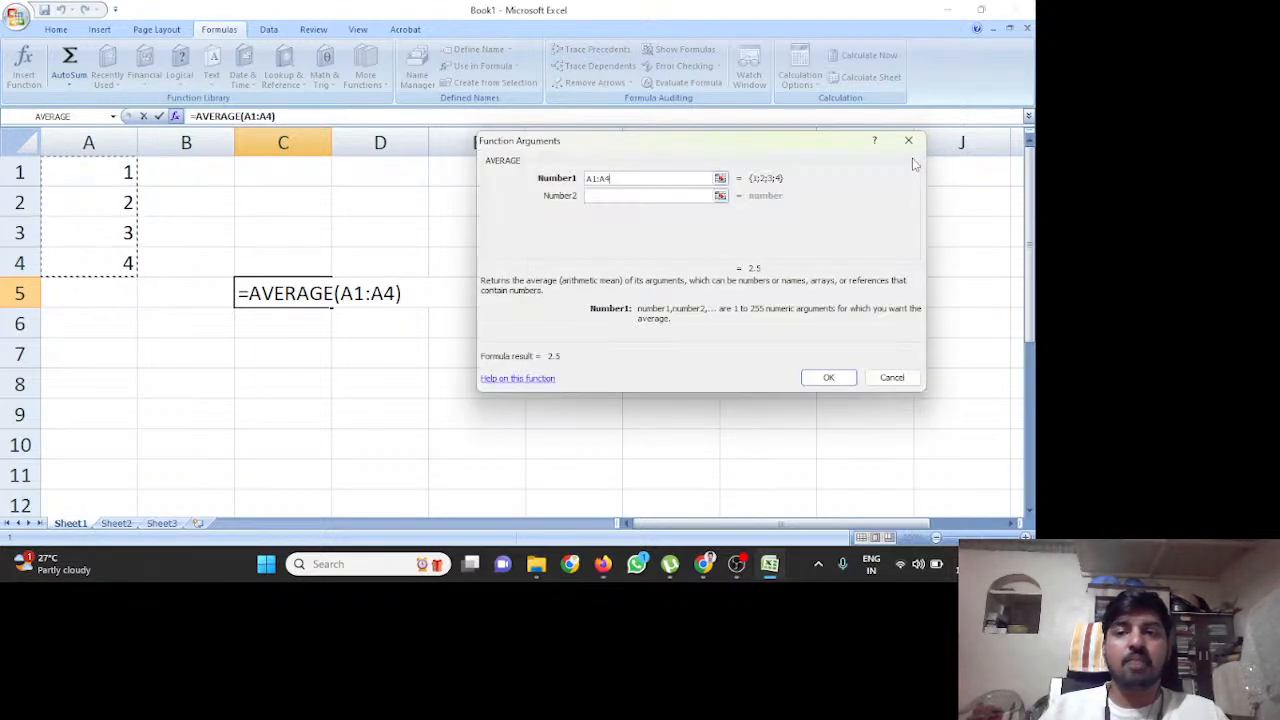
{"action": "left_click", "coordinate": [829, 377]}
{"action": "left_click", "coordinate": [206, 340]}
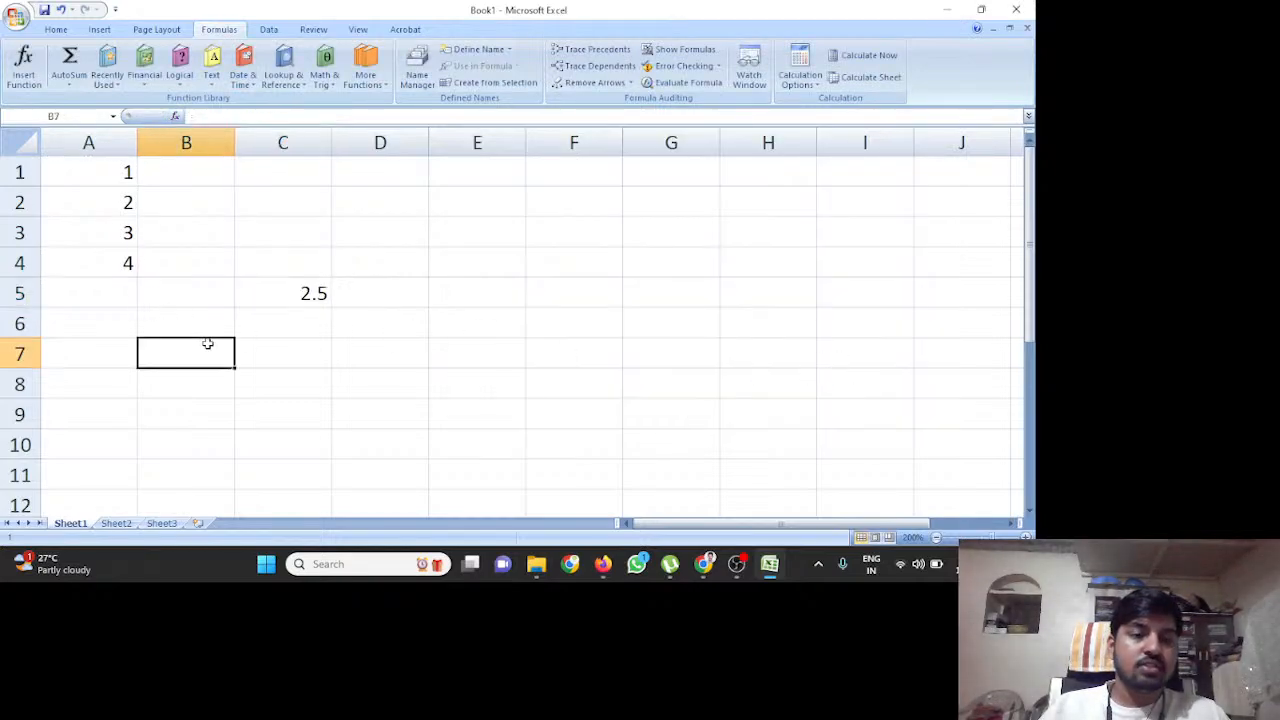
Check the average of the selected numbers A1:A4 against the formula result in cell C5.
{"action": "left_click_drag", "start_coordinate": [106, 170], "coordinate": [116, 255]}
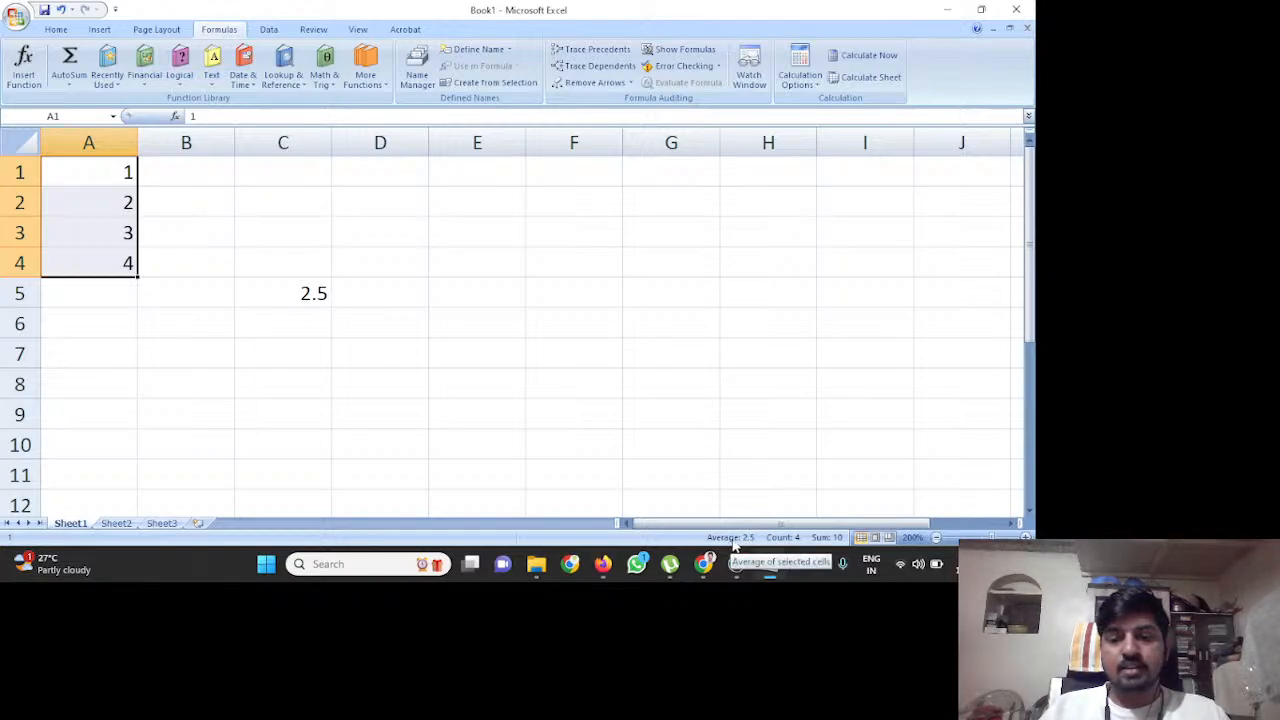
{"action": "left_click", "coordinate": [314, 323]}
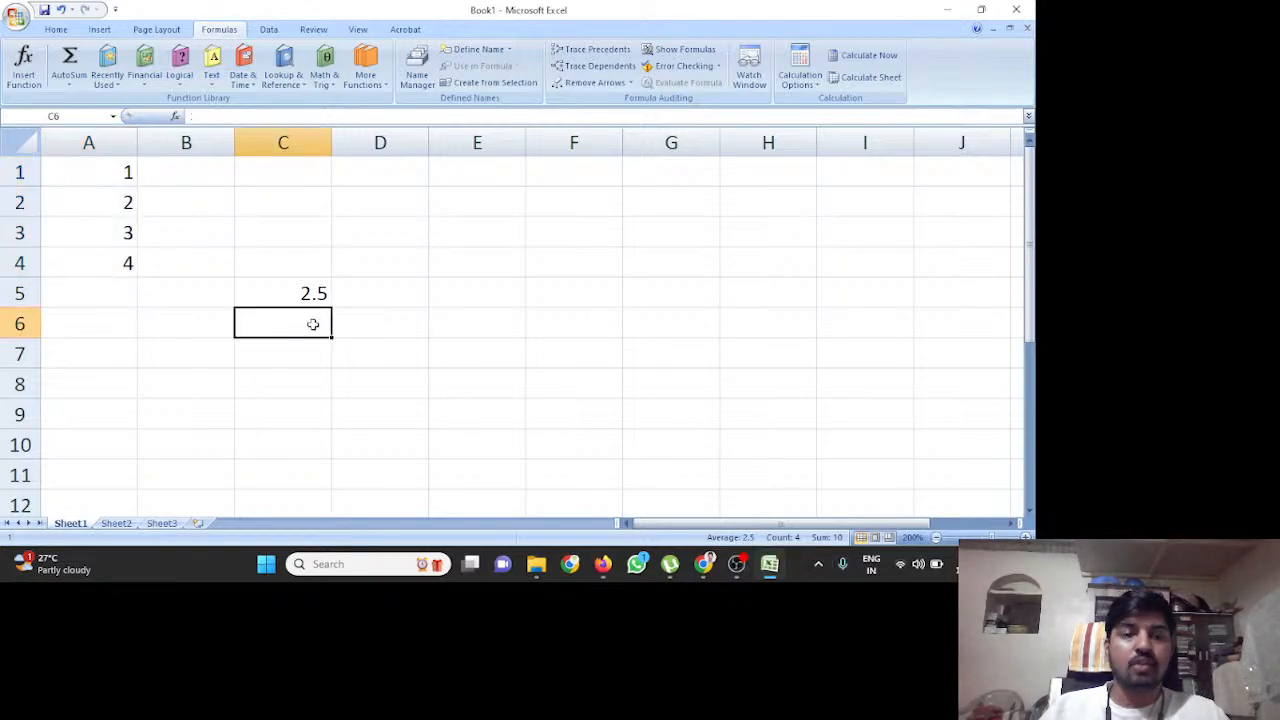
{"action": "left_click", "coordinate": [286, 291]}
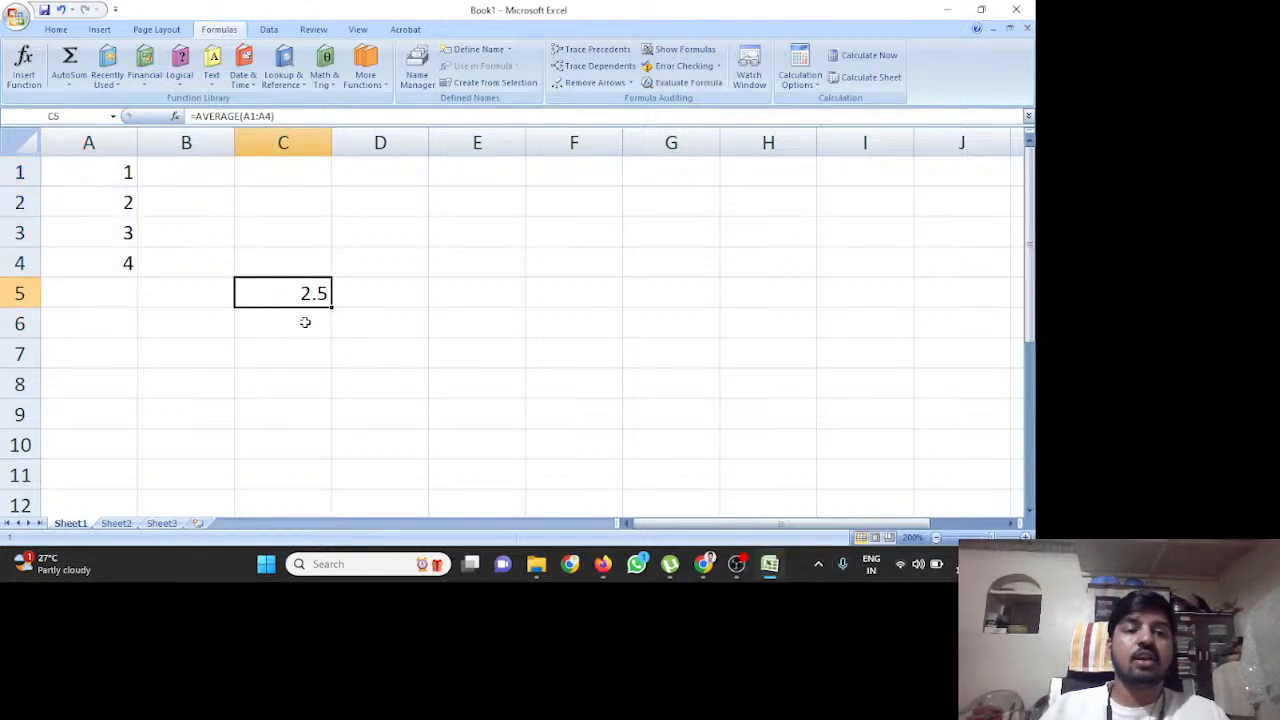
{"action": "left_click", "coordinate": [300, 320]}
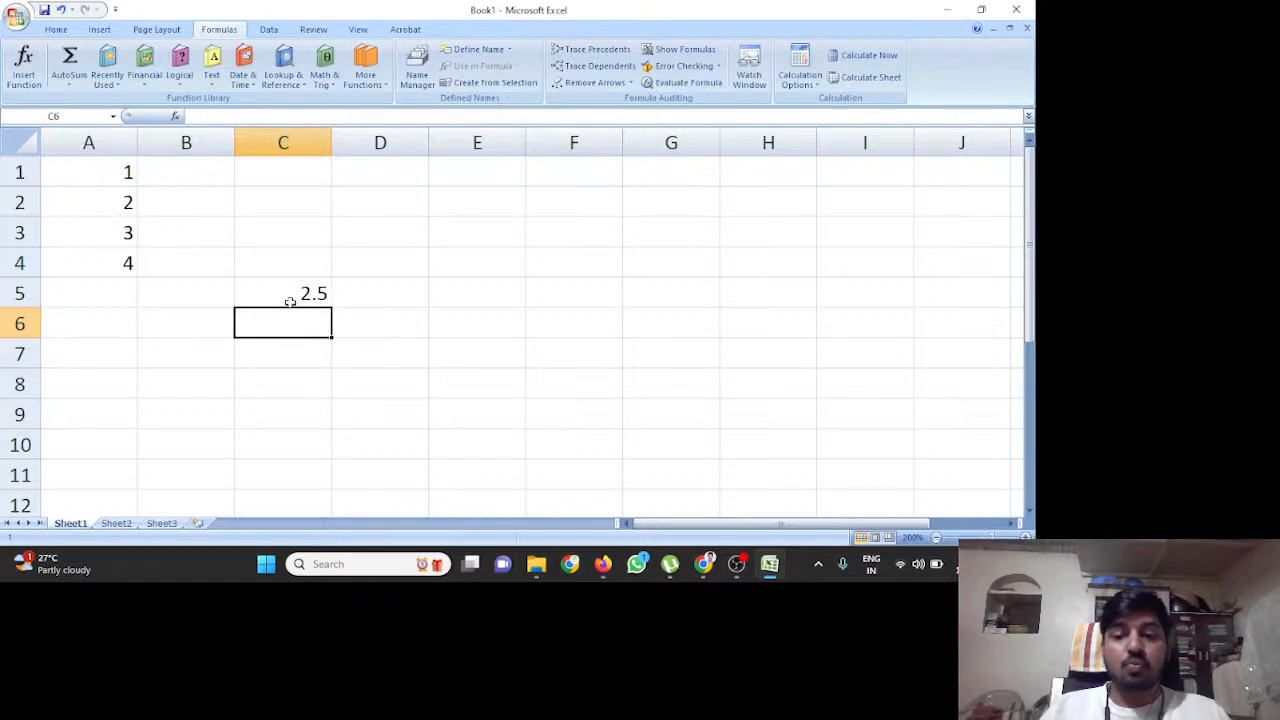
{"action": "left_click", "coordinate": [740, 566]}
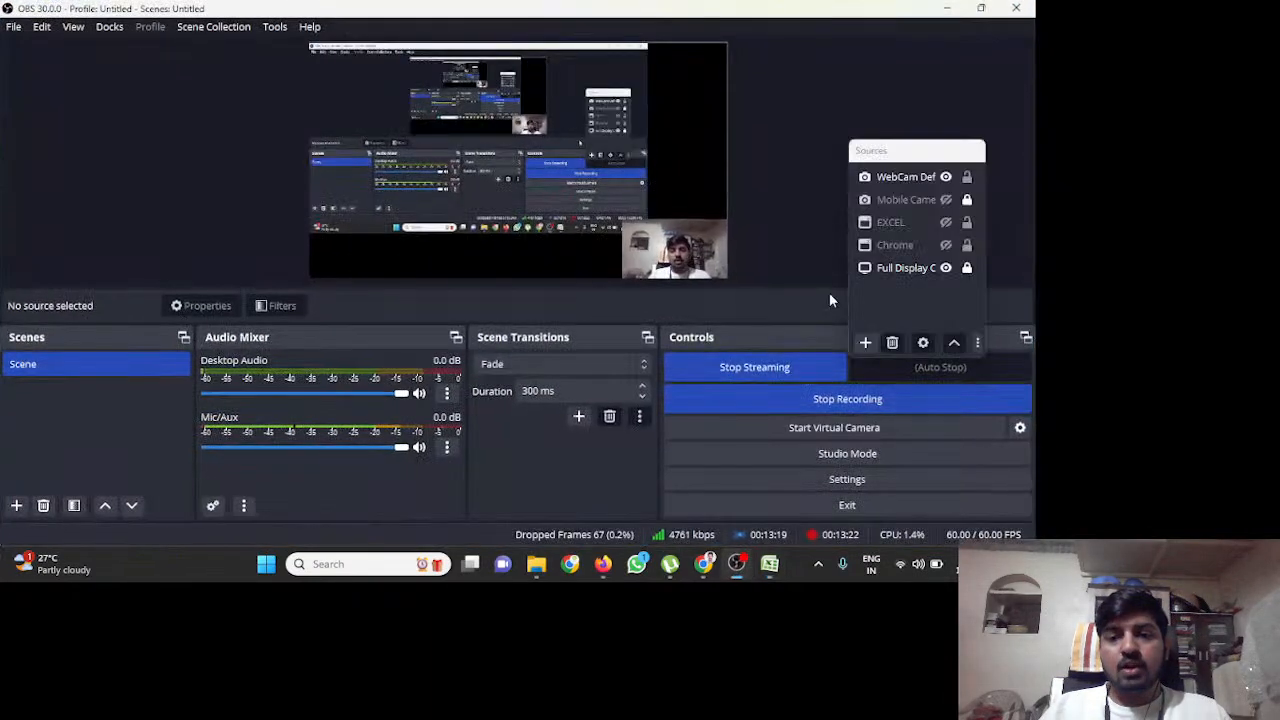
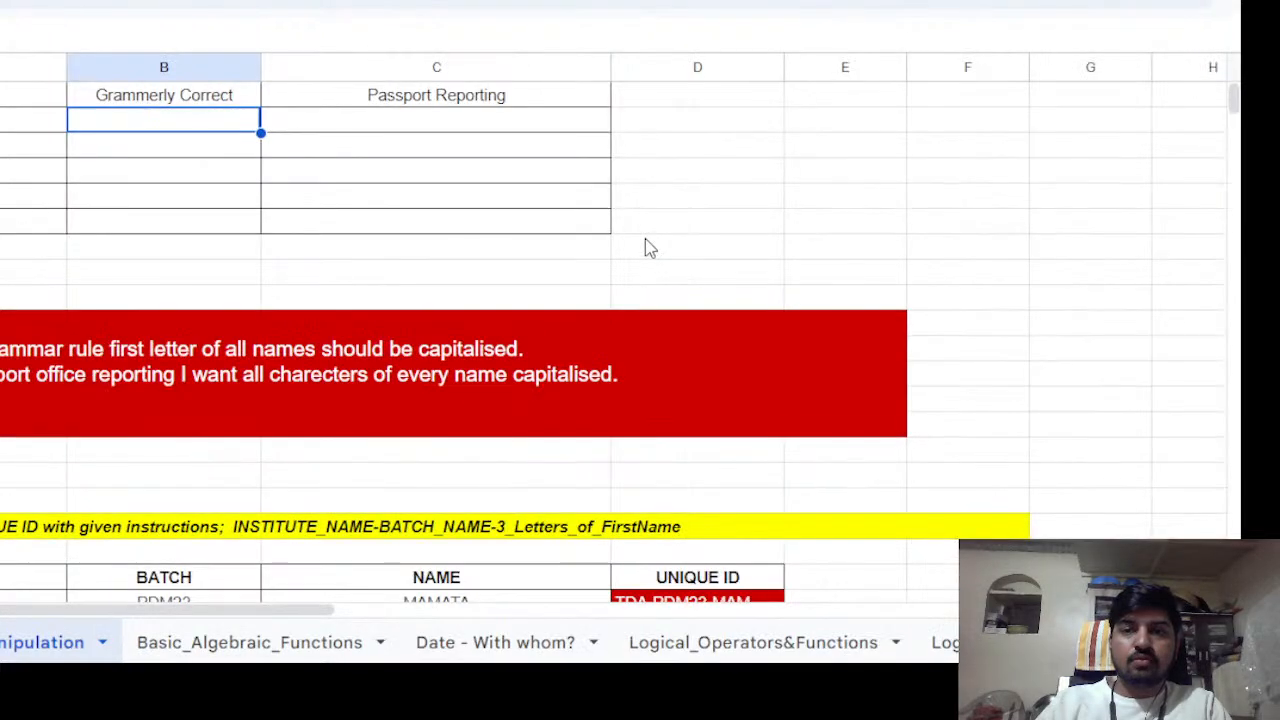
Examine the capitalisation instructions, the empty Grammerly Correct and Passport Reporting columns, and the names in column A of the String Manipulation sheet.
{"action": "key", "text": "ctrl+plus"}
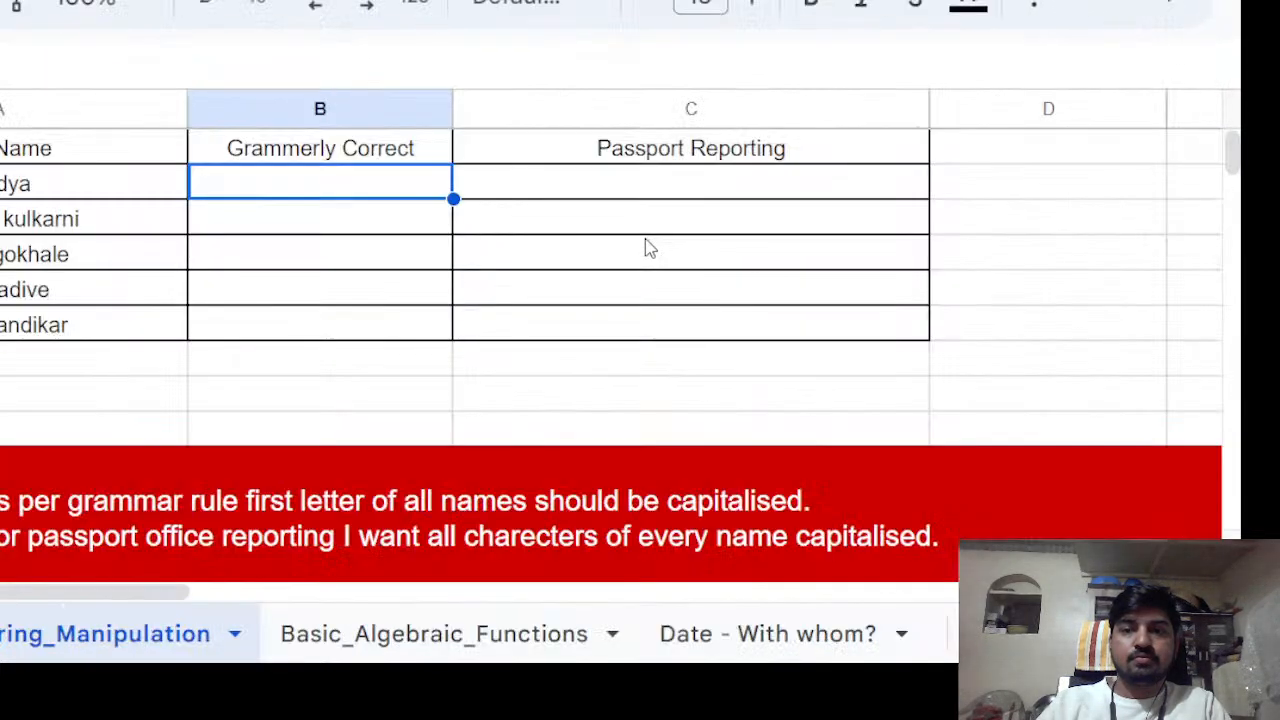
{"action": "left_click", "coordinate": [472, 254]}
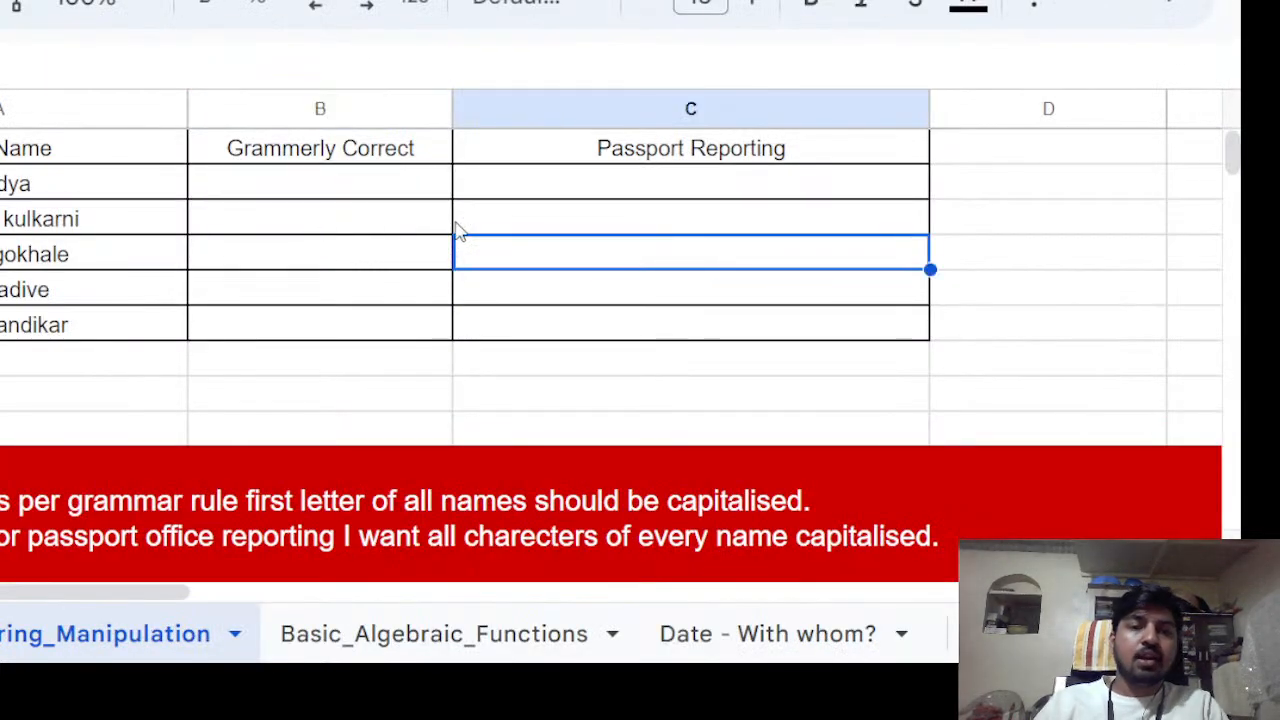
{"action": "left_click", "coordinate": [278, 197]}
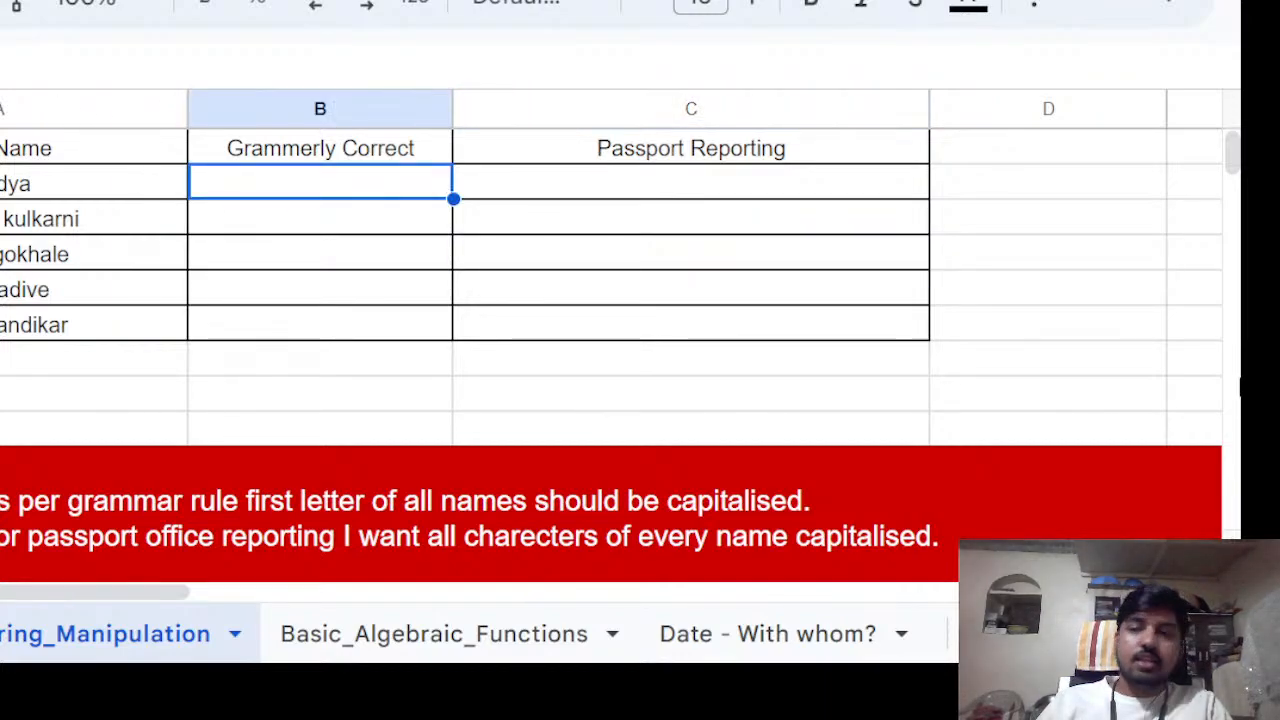
{"action": "left_click", "coordinate": [497, 465]}
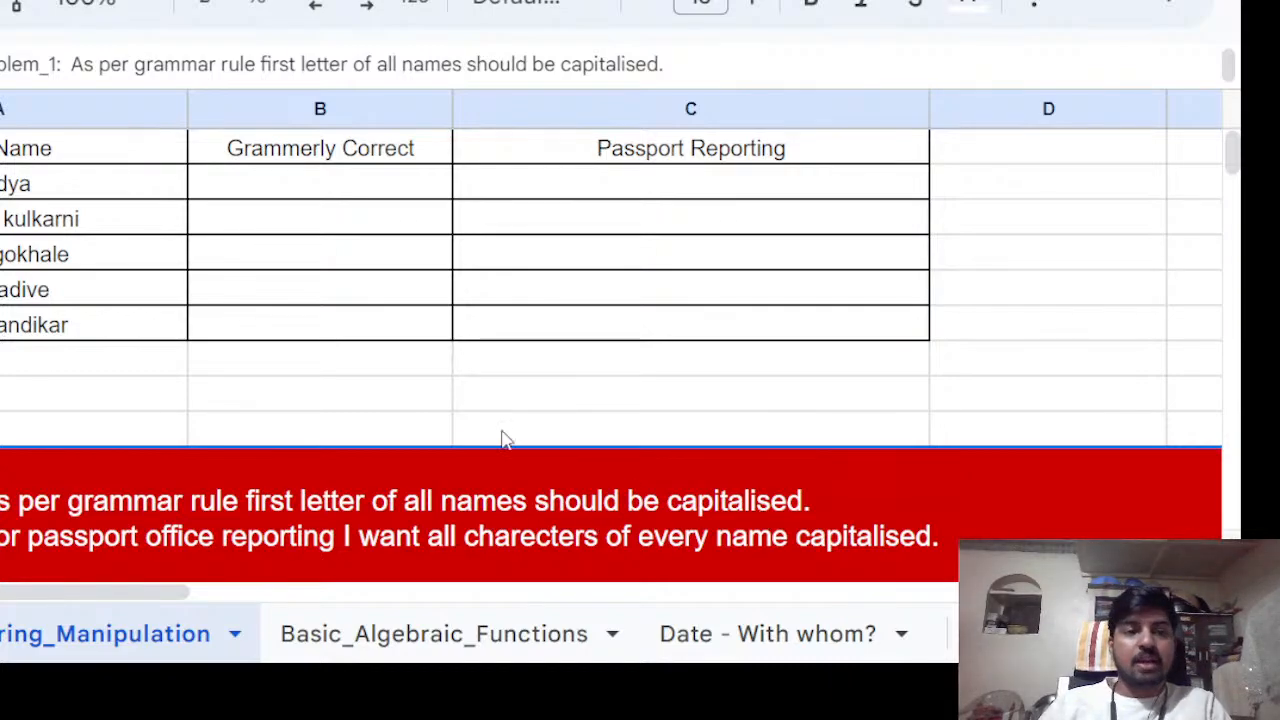
{"action": "double_click", "coordinate": [60, 183]}
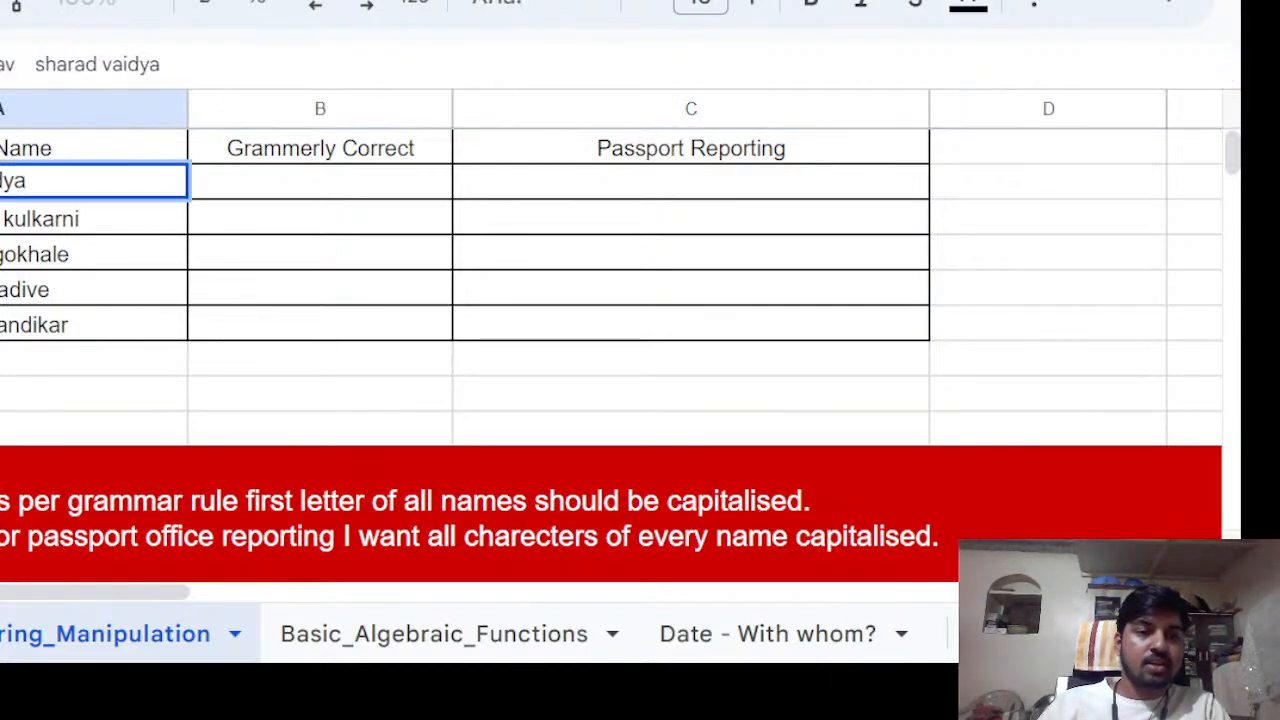
{"action": "left_click_drag", "start_coordinate": [0, 183], "coordinate": [58, 207]}
{"action": "left_click", "coordinate": [56, 184]}
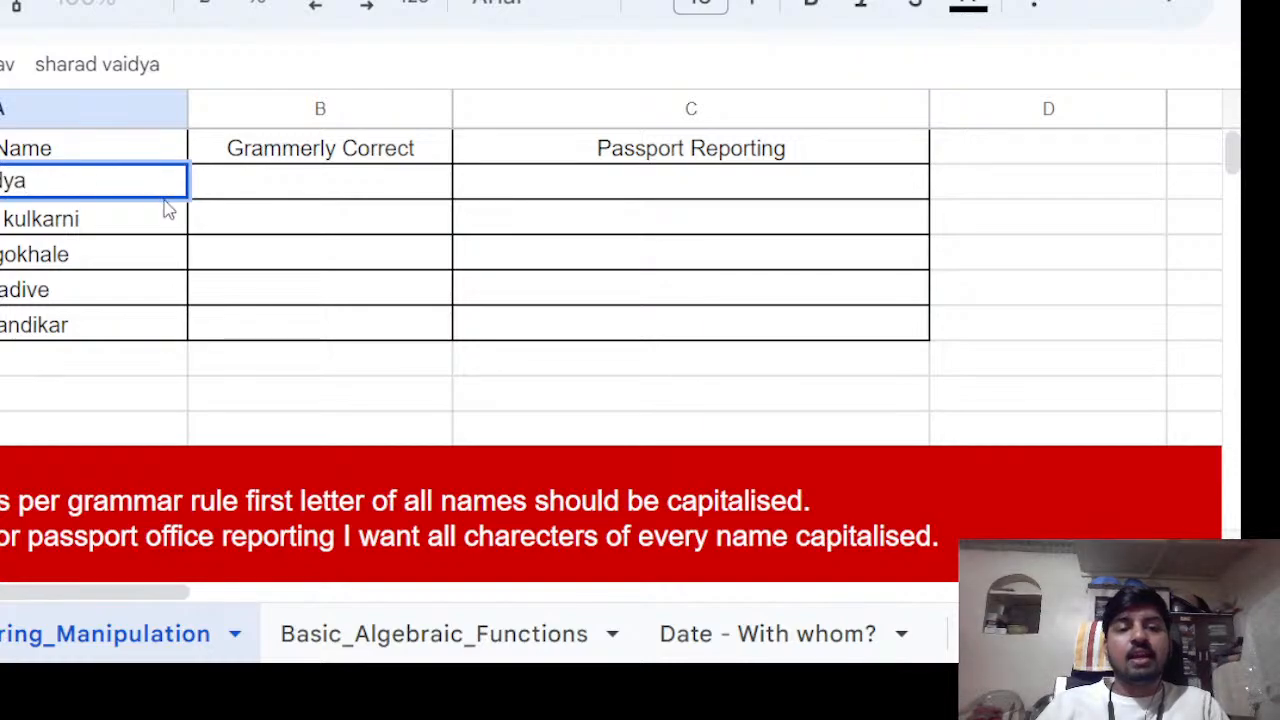
{"action": "left_click", "coordinate": [155, 230]}
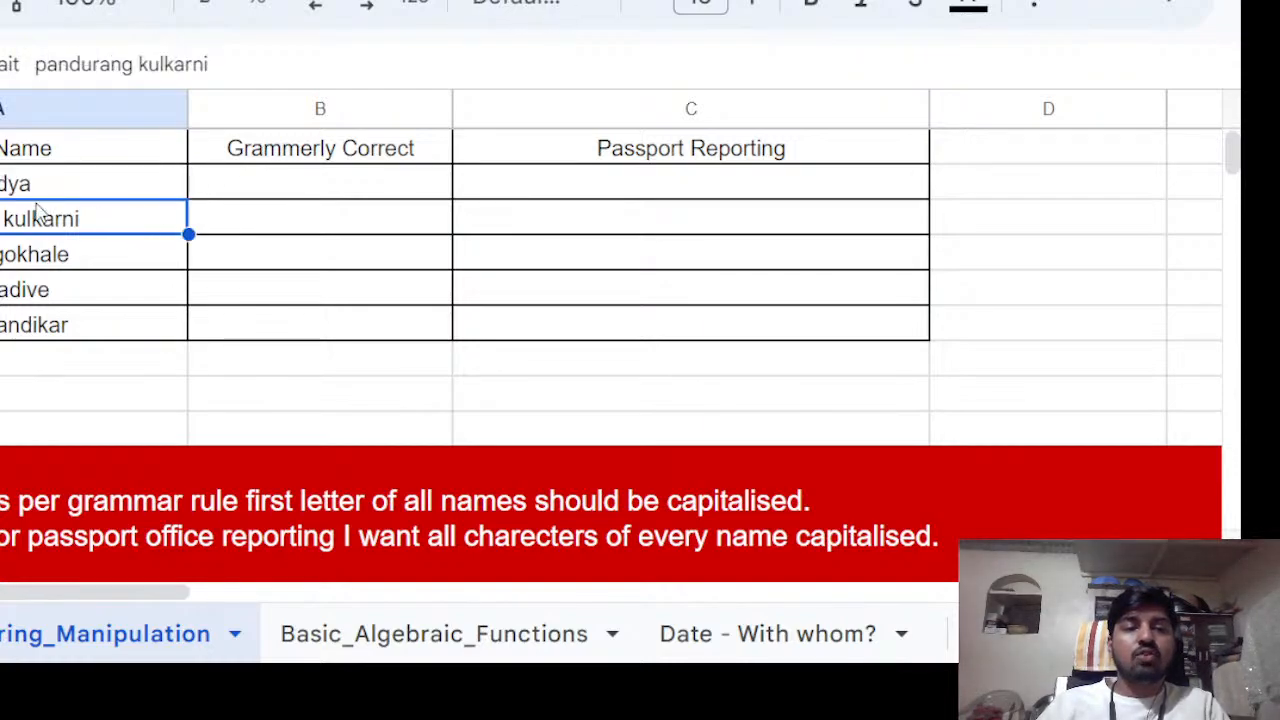
{"action": "left_click", "coordinate": [267, 194]}
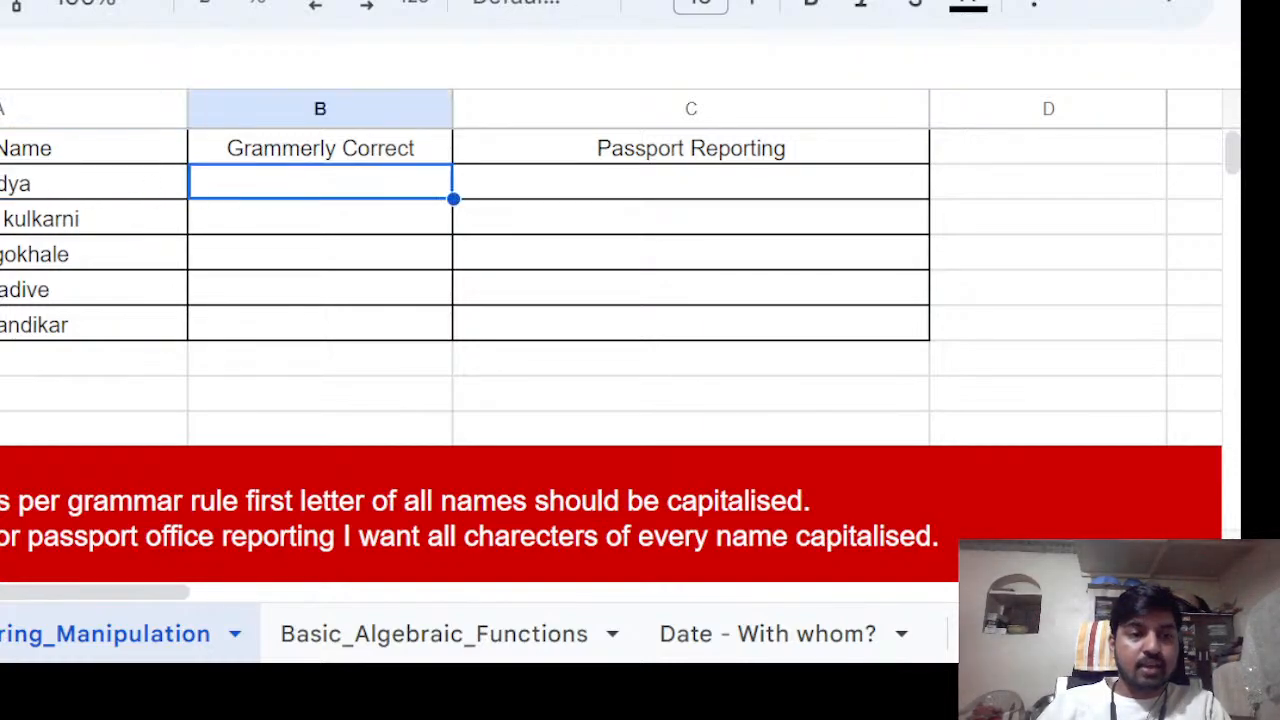
Manually correct the full name in cell A2 by capitalising each word's first letter and removing the extra spaces.
{"action": "double_click", "coordinate": [2, 183]}
{"action": "double_click", "coordinate": [2, 183]}
{"action": "left_click", "coordinate": [2, 183]}
{"action": "key", "text": "BackSpace"}
{"action": "type", "text": "P"}
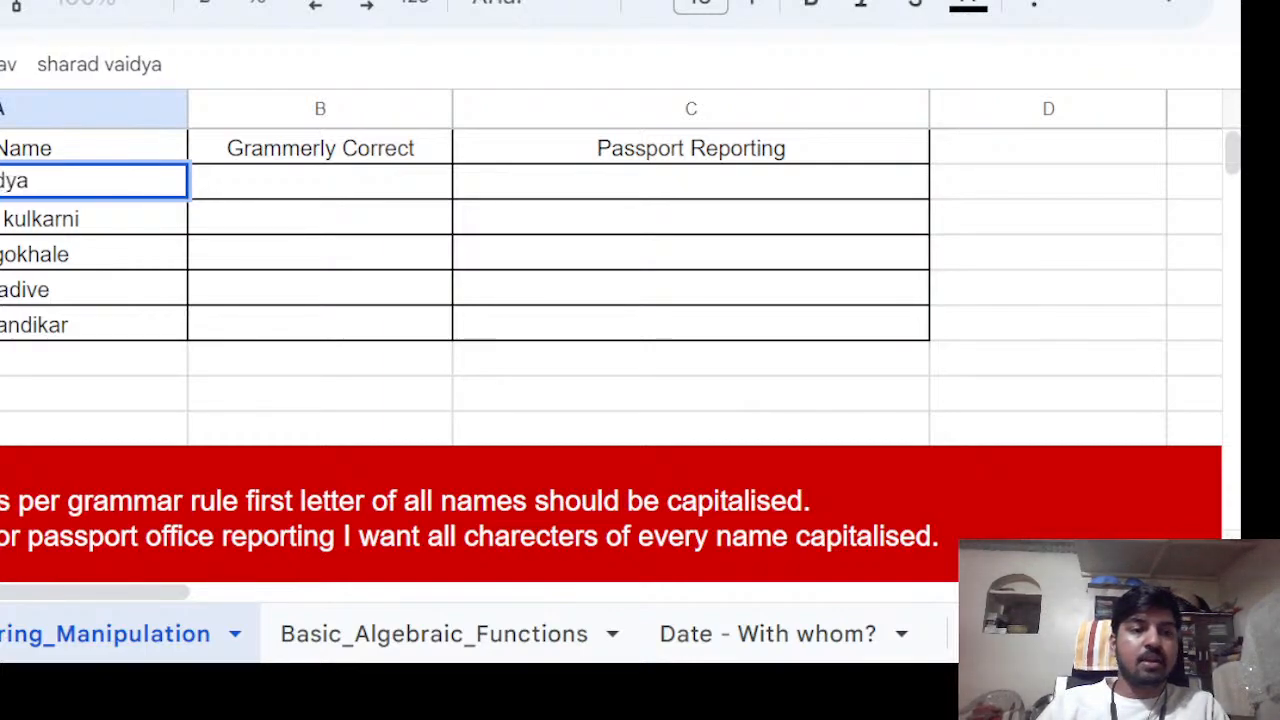
{"action": "key", "text": "BackSpace"}
{"action": "key", "text": "BackSpace"}
{"action": "key", "text": "BackSpace"}
{"action": "key", "text": "BackSpace"}
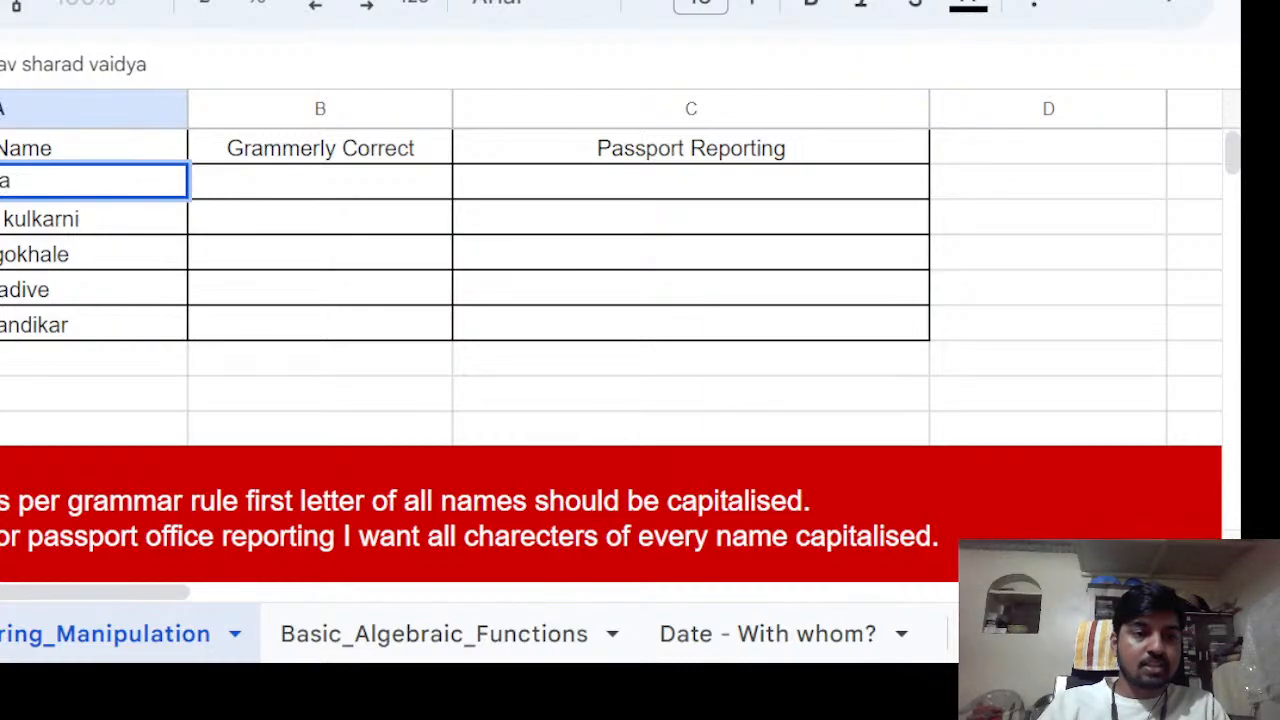
{"action": "key", "text": "Delete"}
{"action": "type", "text": "S"}
{"action": "key", "text": "Delete"}
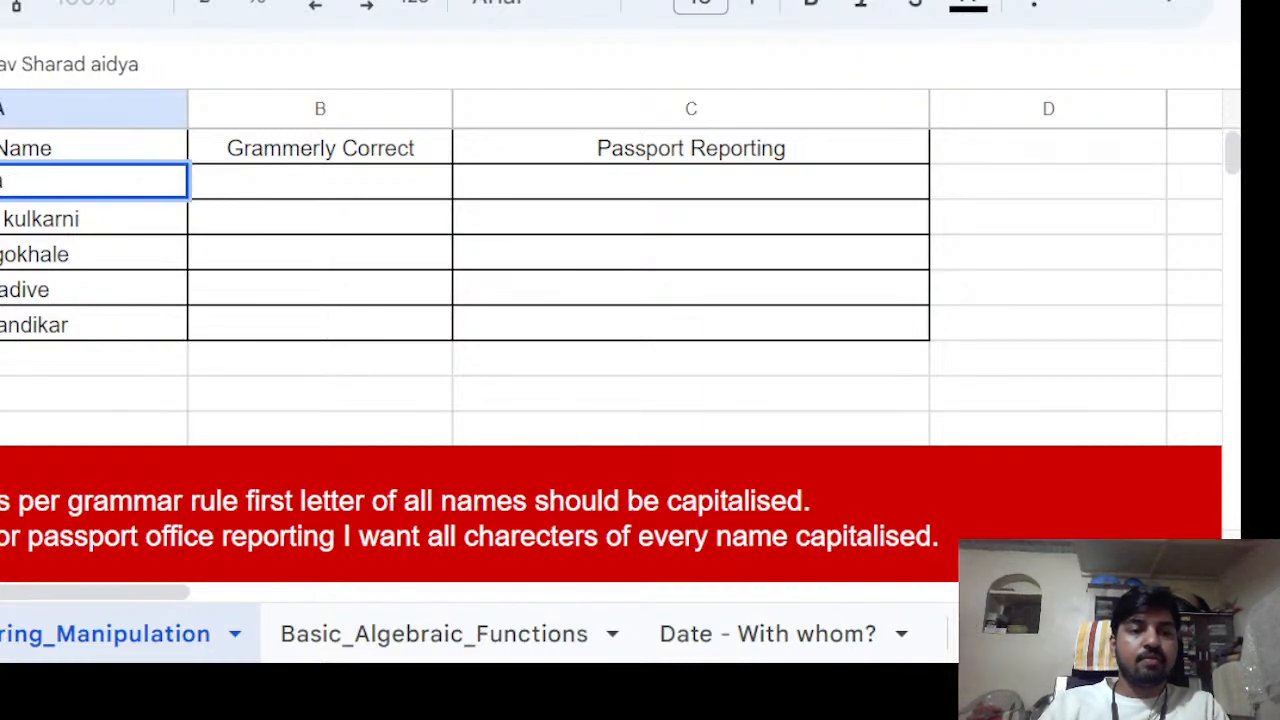
{"action": "type", "text": "V"}
{"action": "key", "text": "Return"}
{"action": "key", "text": "Up"}
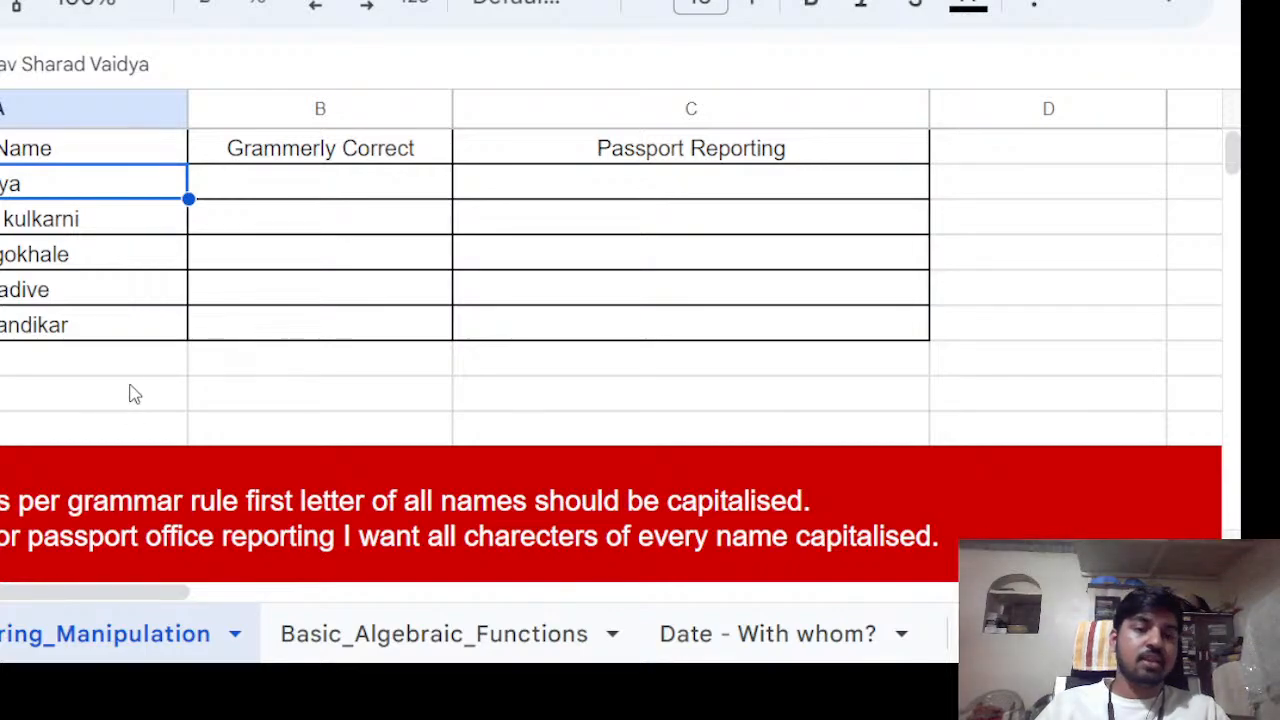
Undo the manual name correction in A2 and the earlier clearing of the PROPER(TRIM(A2)) formula in B2.
{"action": "key", "text": "ctrl+z"}
{"action": "key", "text": "ctrl+z"}
{"action": "key", "text": "ctrl+z"}
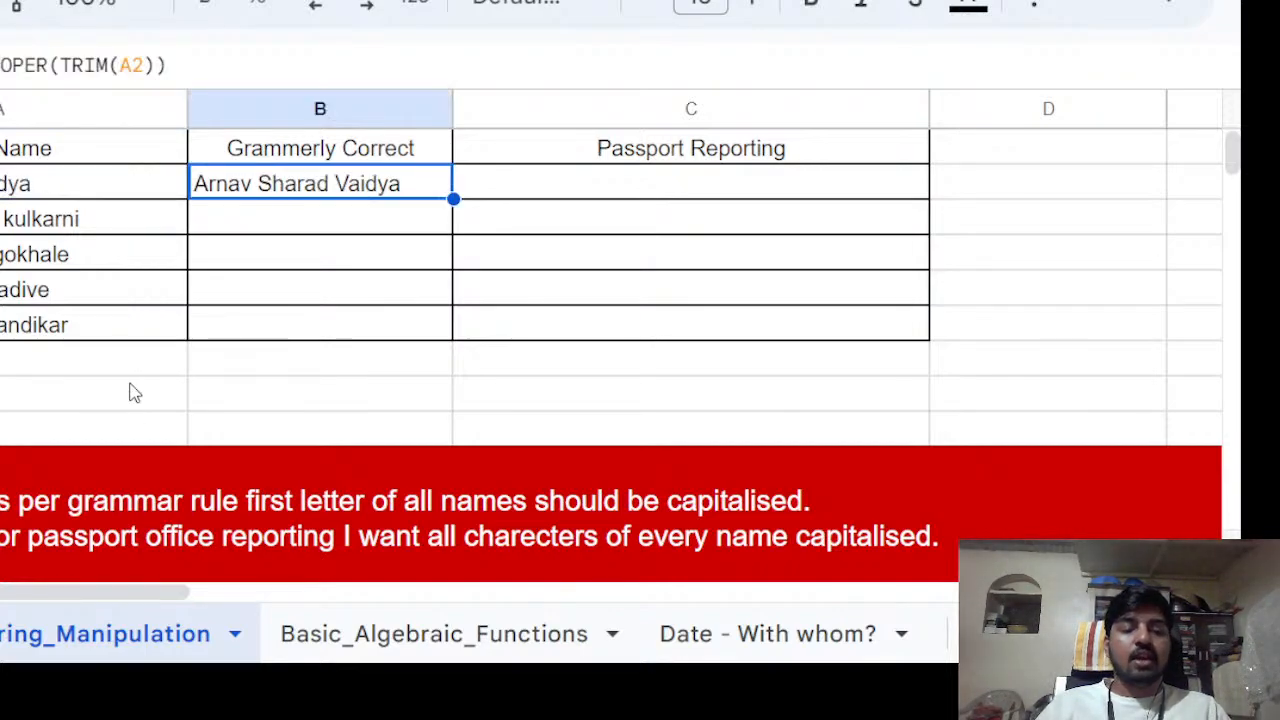
Clear the PROPER(TRIM(A2)) formula from cell B2 in the Grammerly Correct column.
{"action": "key", "text": "ctrl+z"}
{"action": "left_click", "coordinate": [135, 393]}
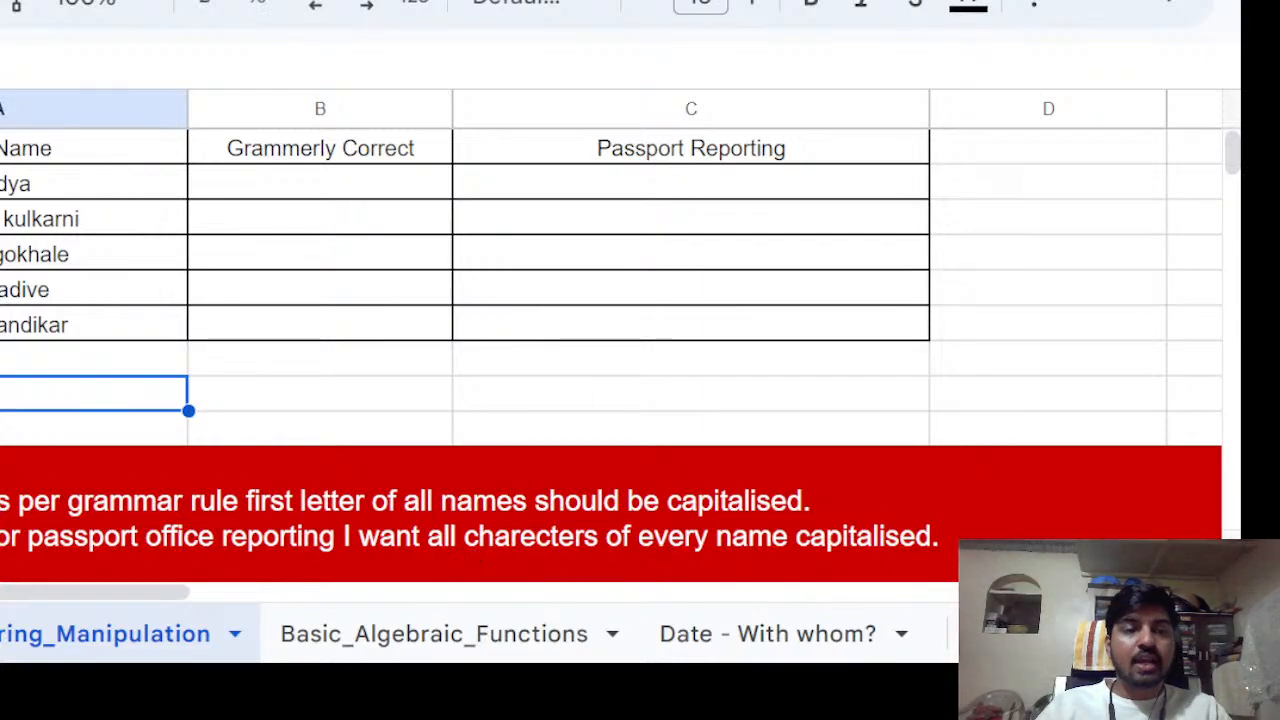
{"action": "left_click", "coordinate": [527, 200]}
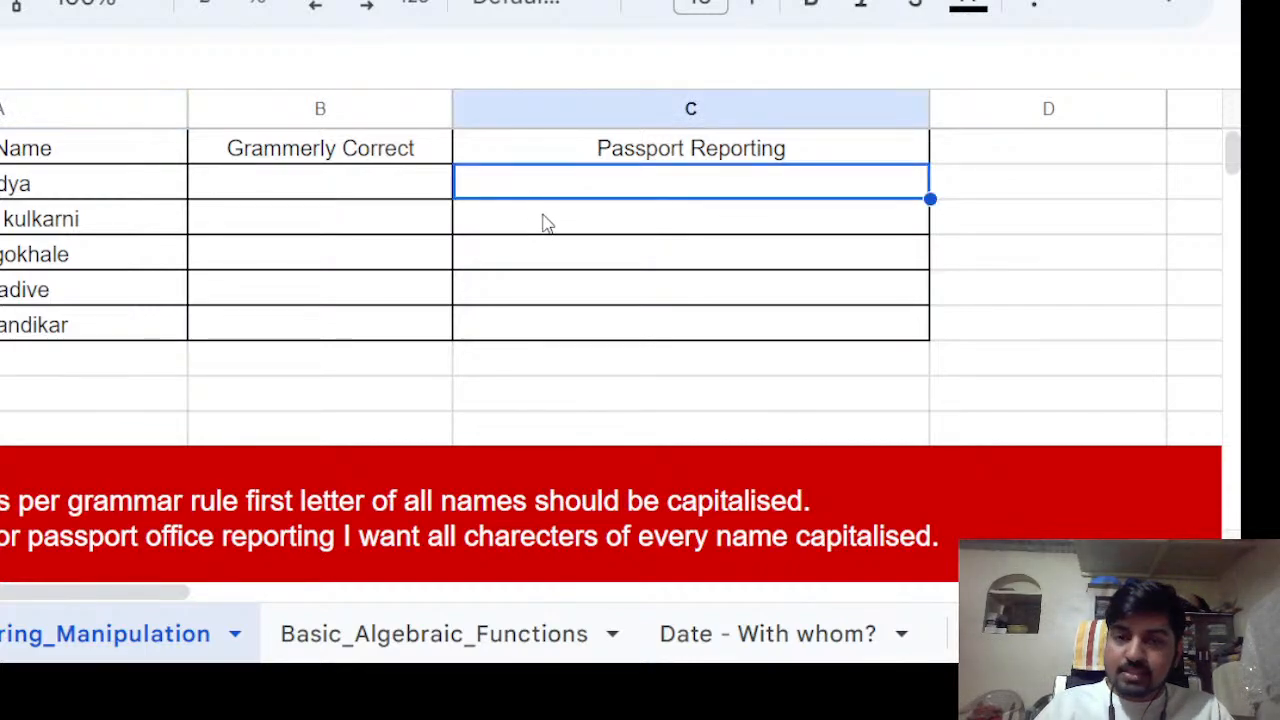
{"action": "left_click", "coordinate": [377, 183]}
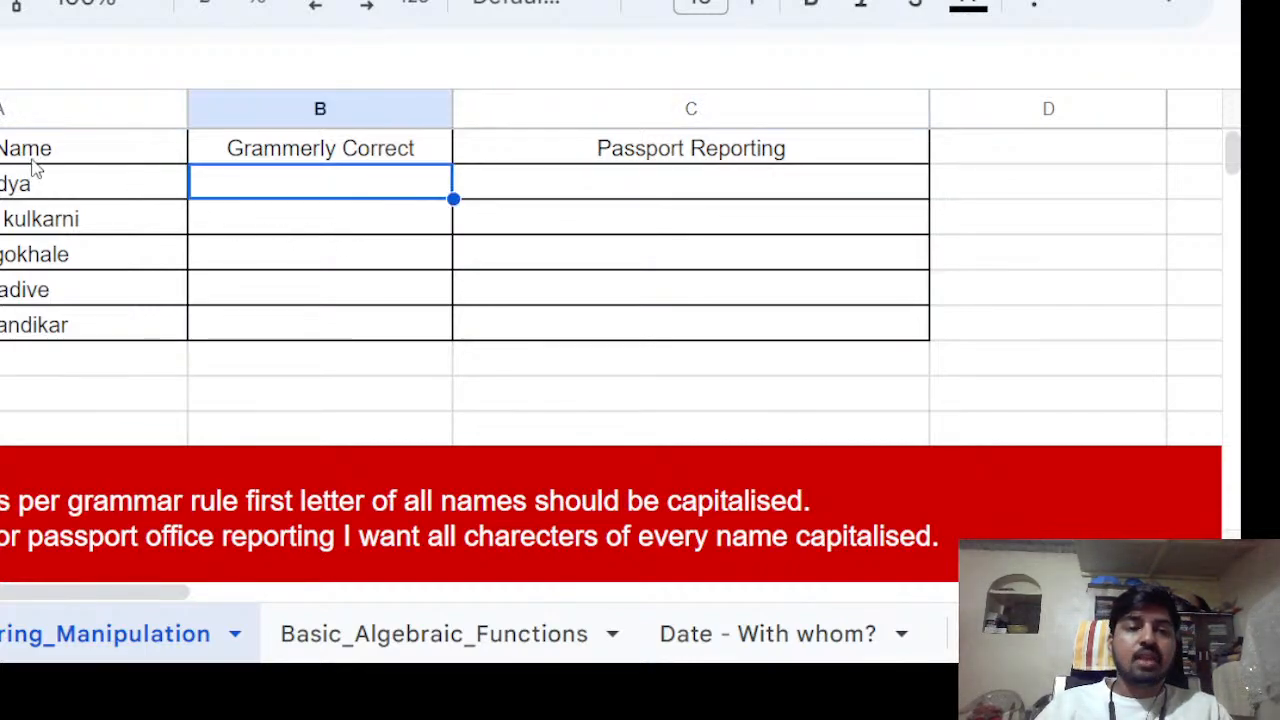
{"action": "left_click", "coordinate": [366, 228]}
{"action": "left_click", "coordinate": [353, 253]}
Enter the formula =PROPER(A2) in cell B2 and reject the suggested auto-fill for the rows below.
{"action": "left_click", "coordinate": [338, 190]}
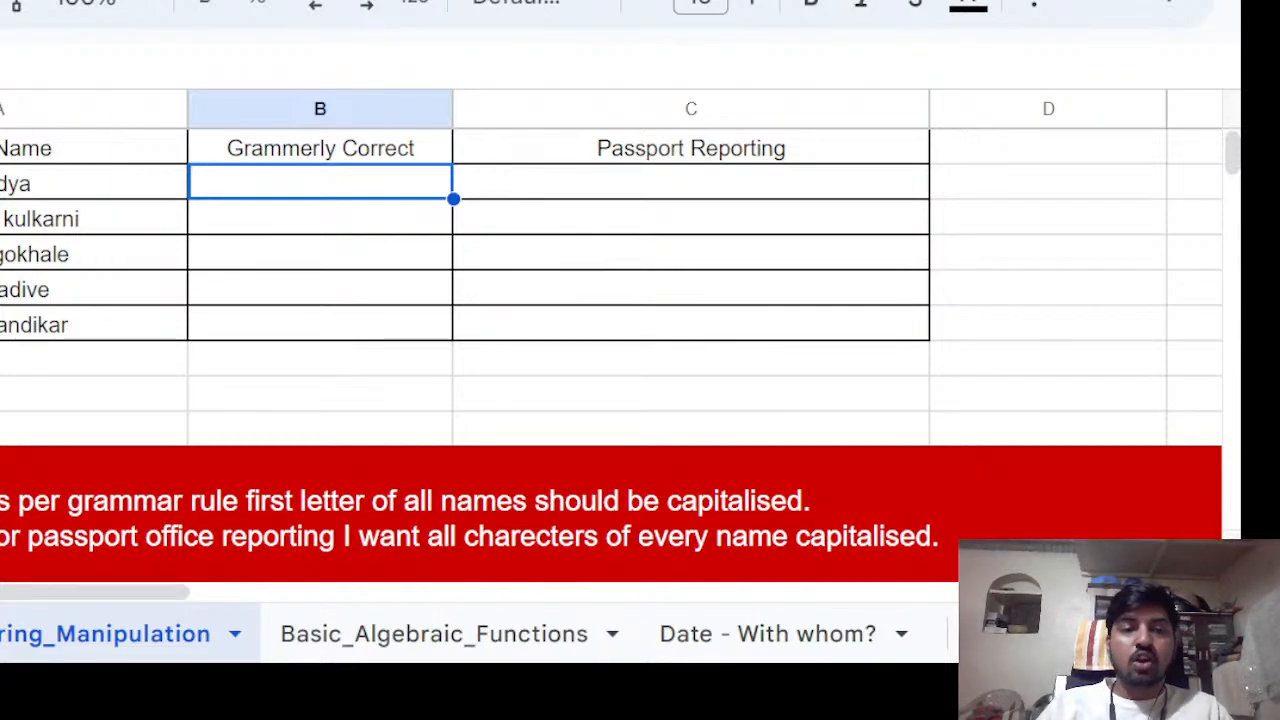
{"action": "type", "text": "=PRO"}
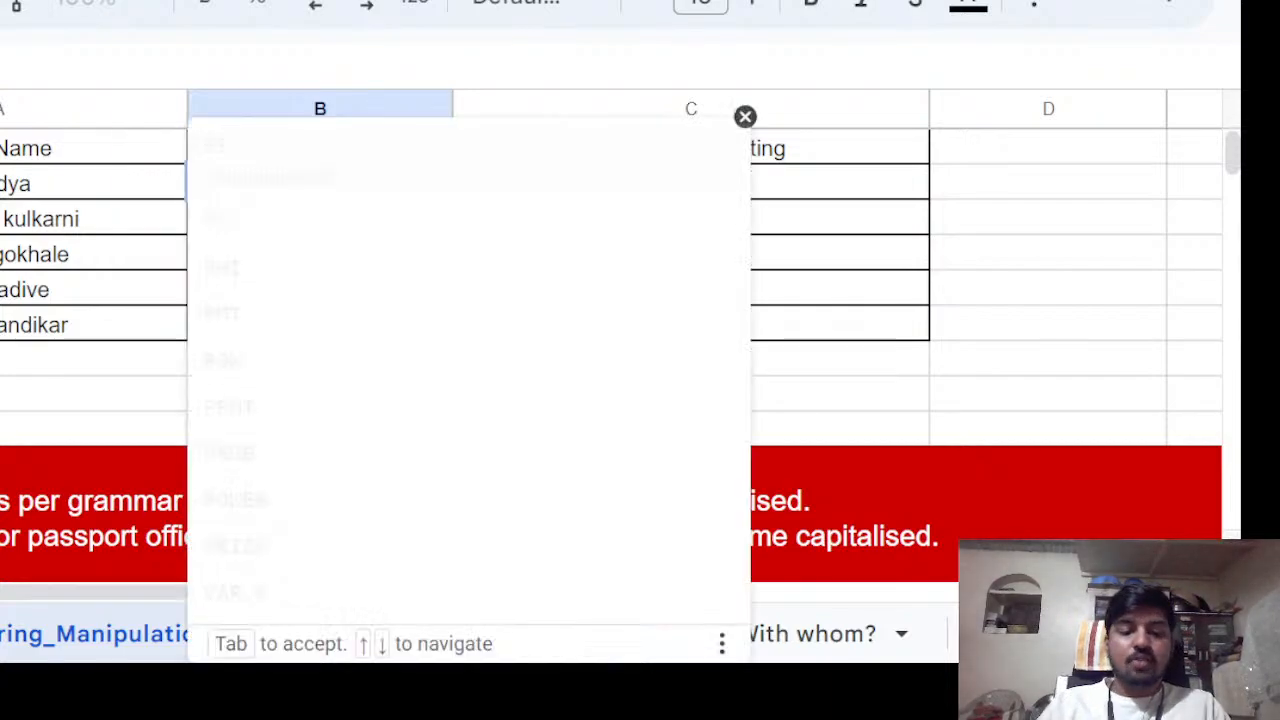
{"action": "key", "text": "Down"}
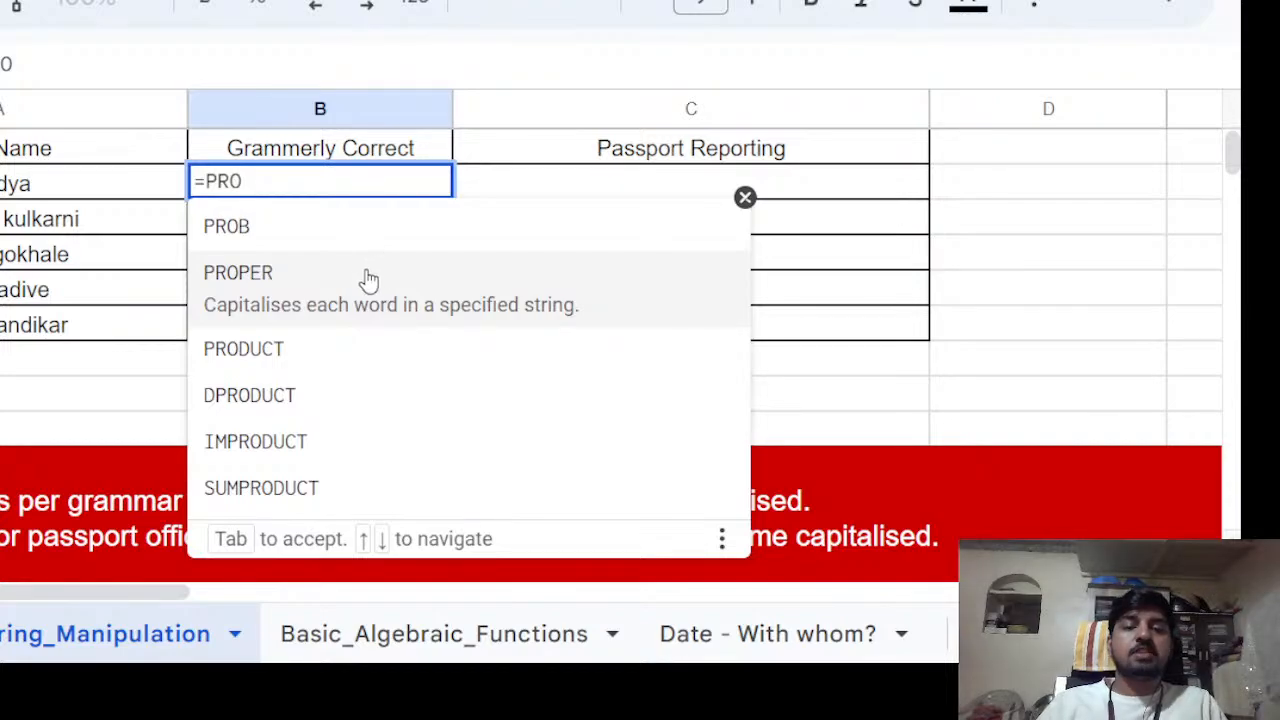
{"action": "left_click", "coordinate": [325, 285]}
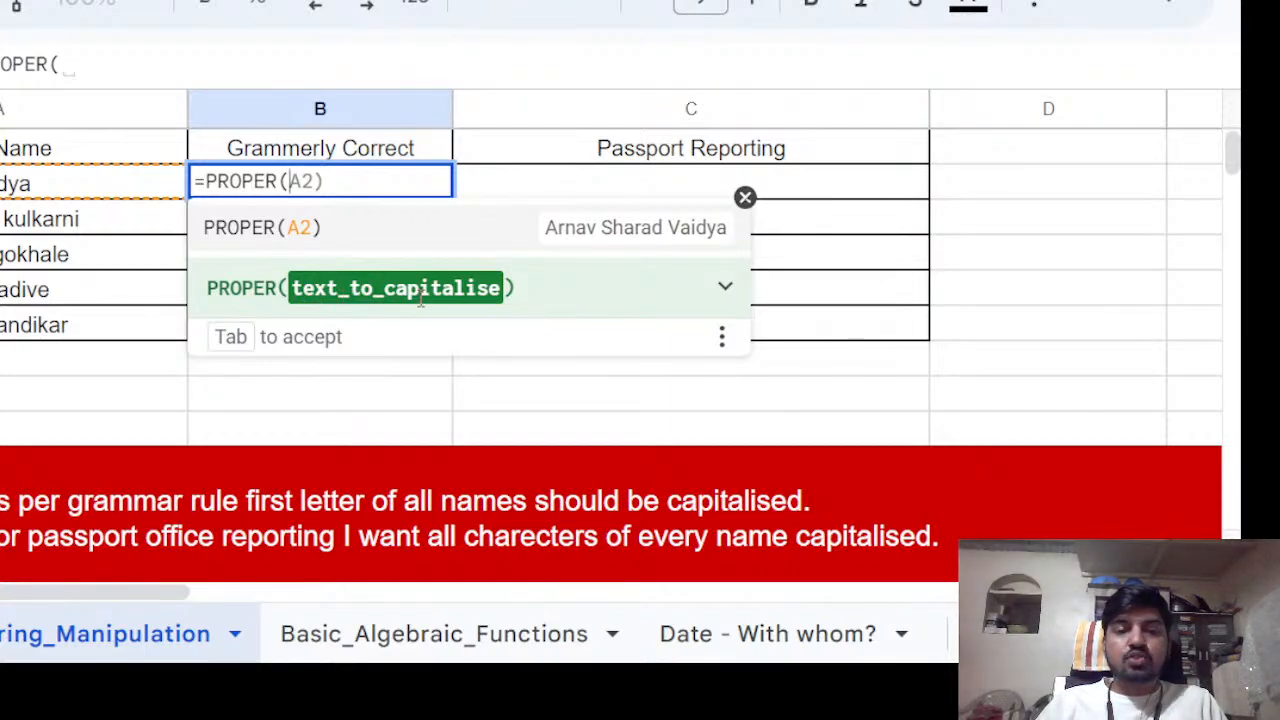
{"action": "left_click", "coordinate": [68, 190]}
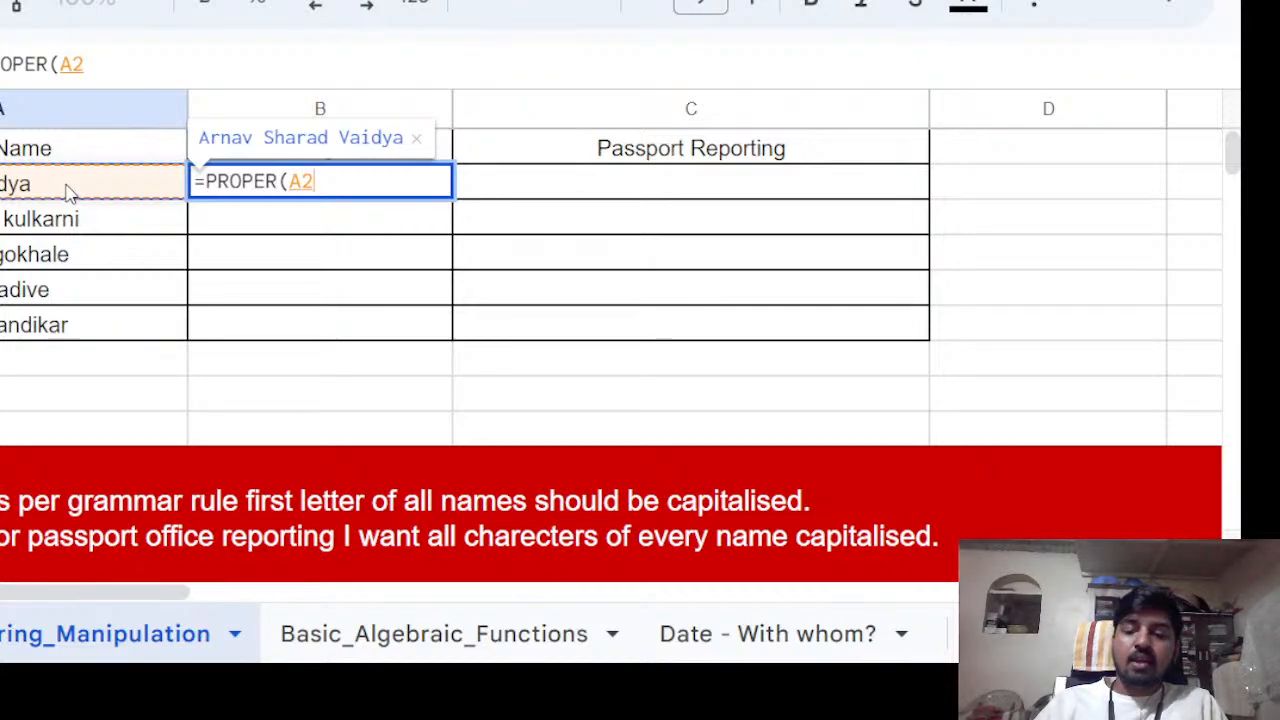
{"action": "type", "text": ")"}
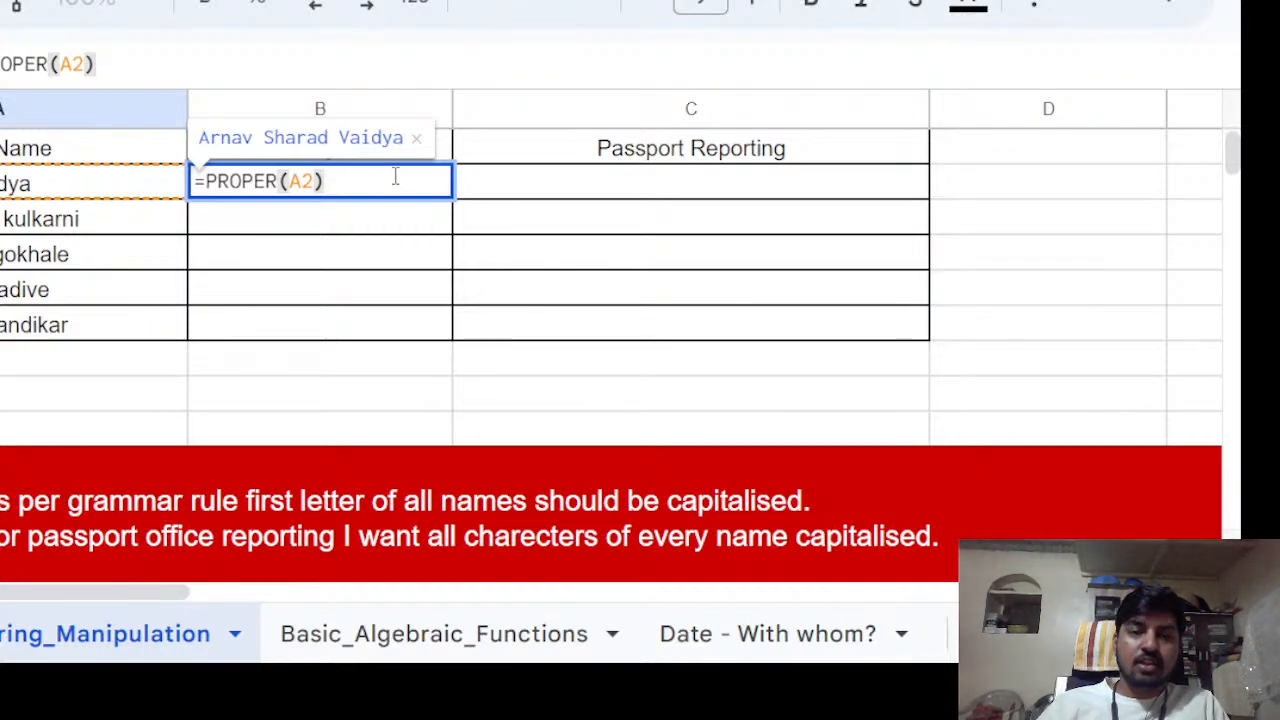
{"action": "left_click", "coordinate": [415, 138]}
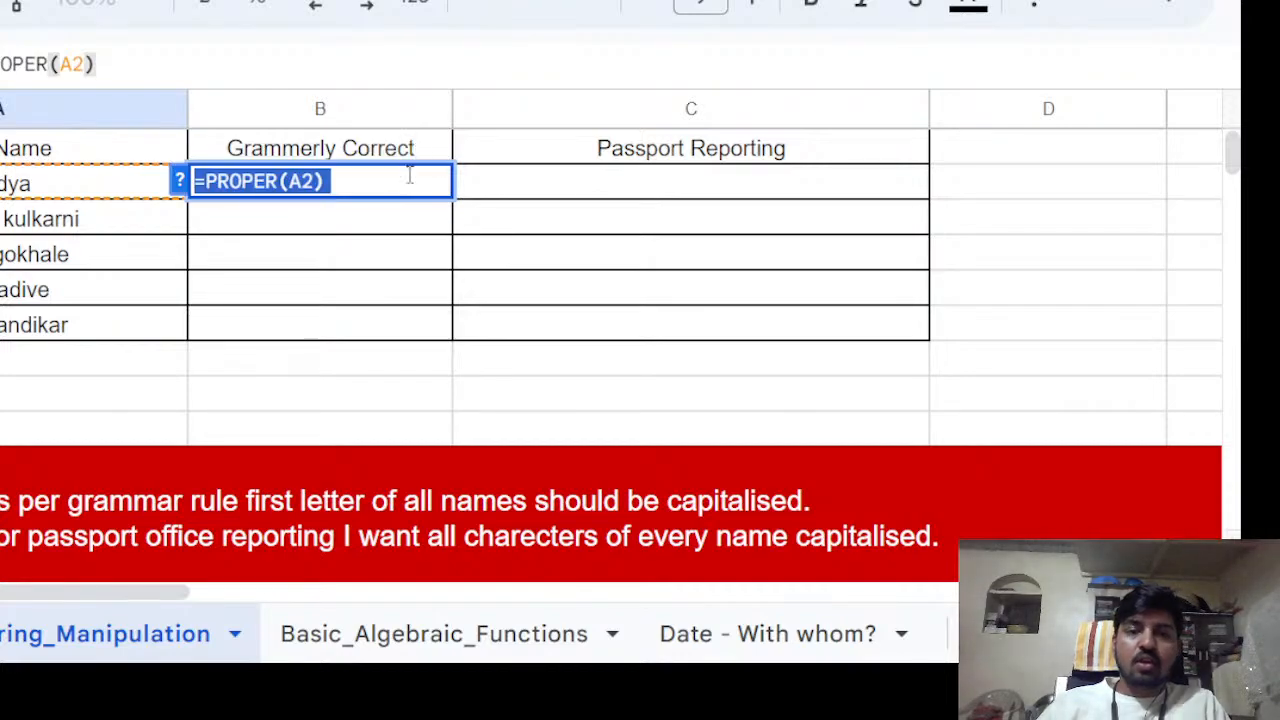
{"action": "left_click", "coordinate": [339, 181]}
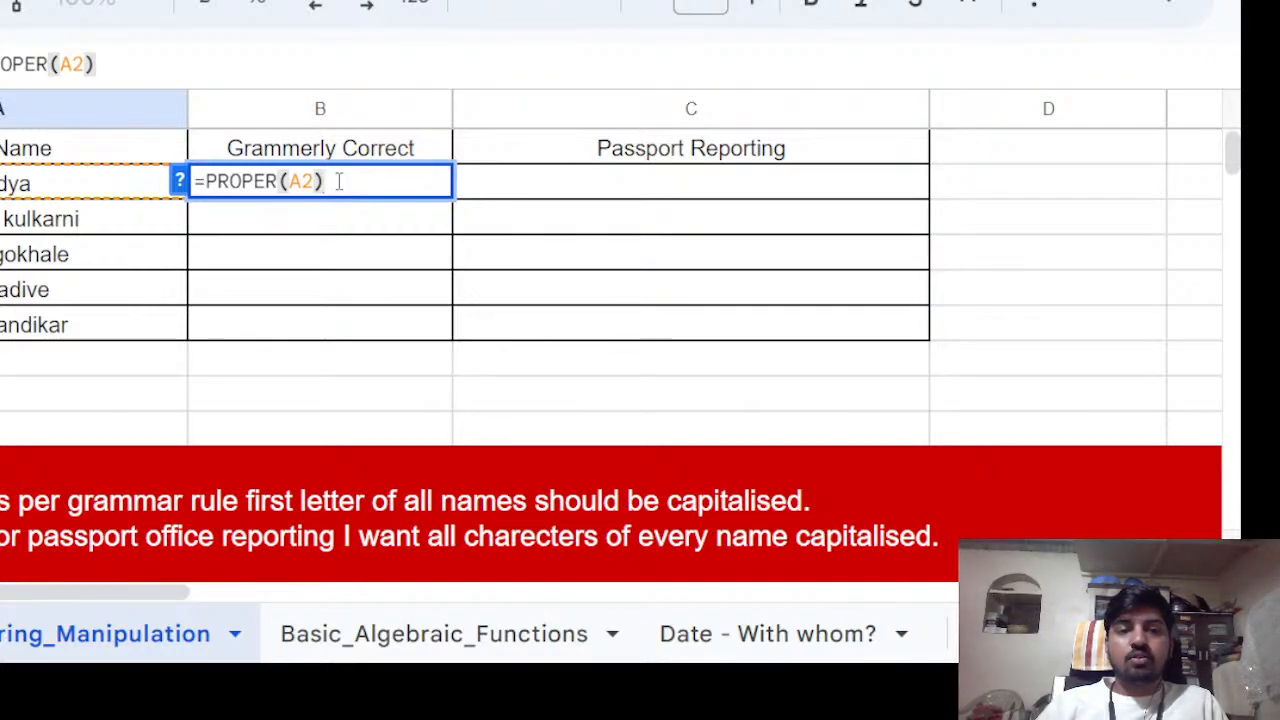
{"action": "key", "text": "Return"}
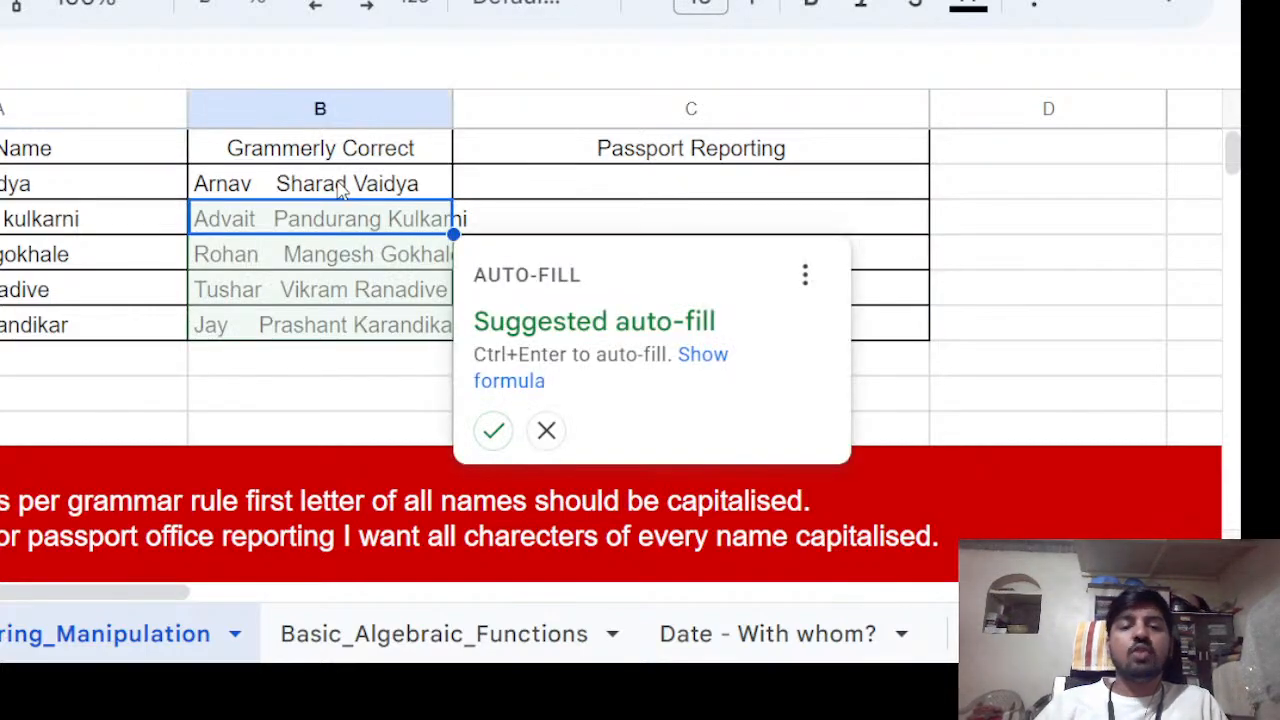
{"action": "left_click", "coordinate": [546, 430]}
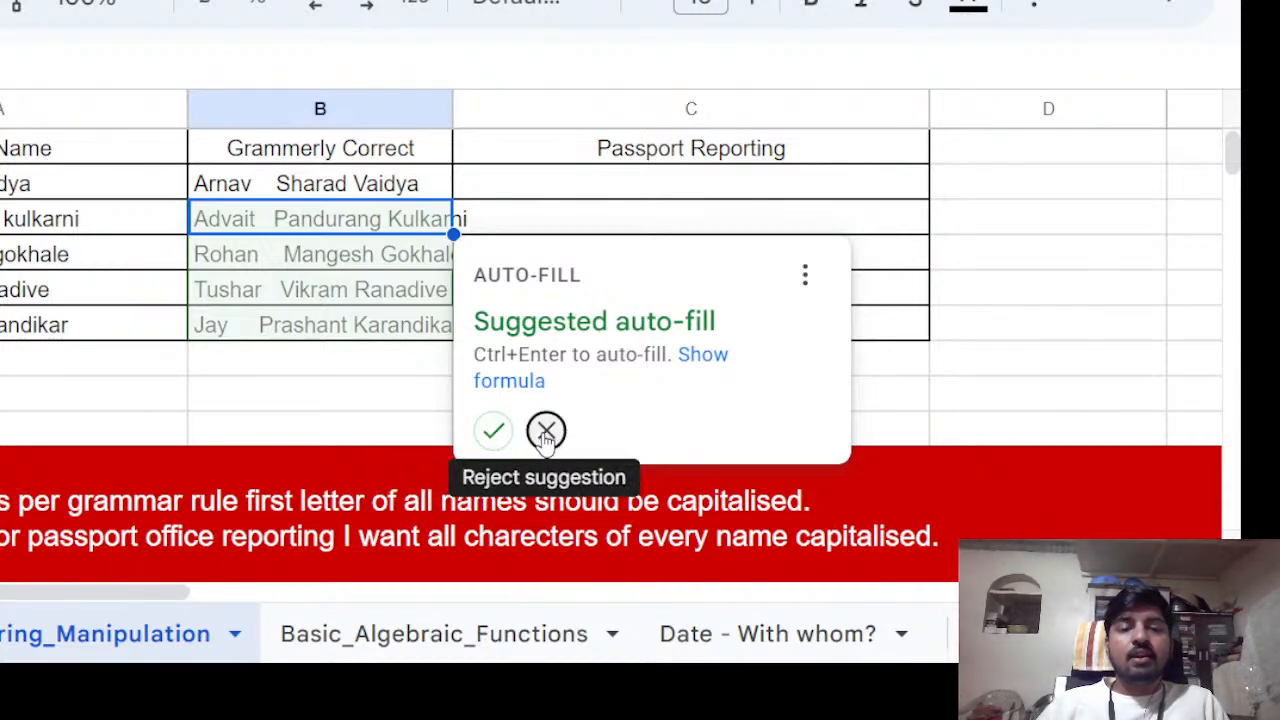
Nest TRIM inside the PROPER formula in cell B2, making it =PROPER(TRIM(A2)).
{"action": "left_click", "coordinate": [295, 186]}
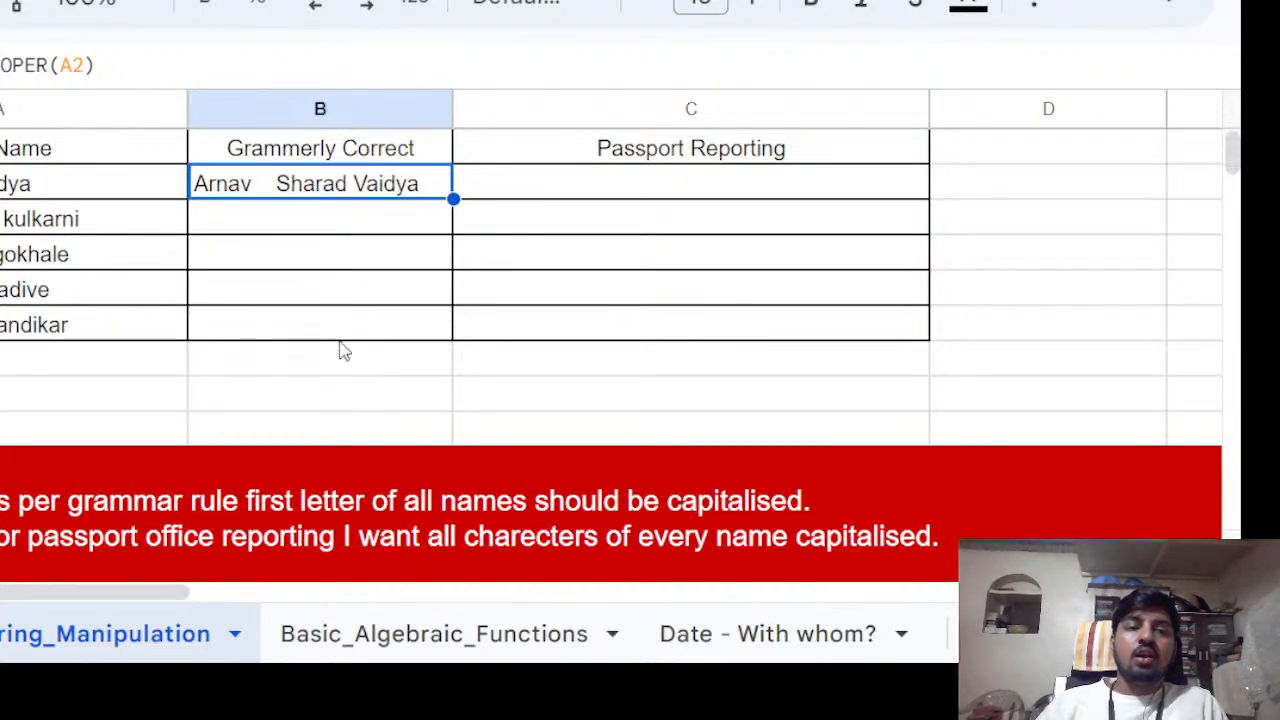
{"action": "double_click", "coordinate": [265, 186]}
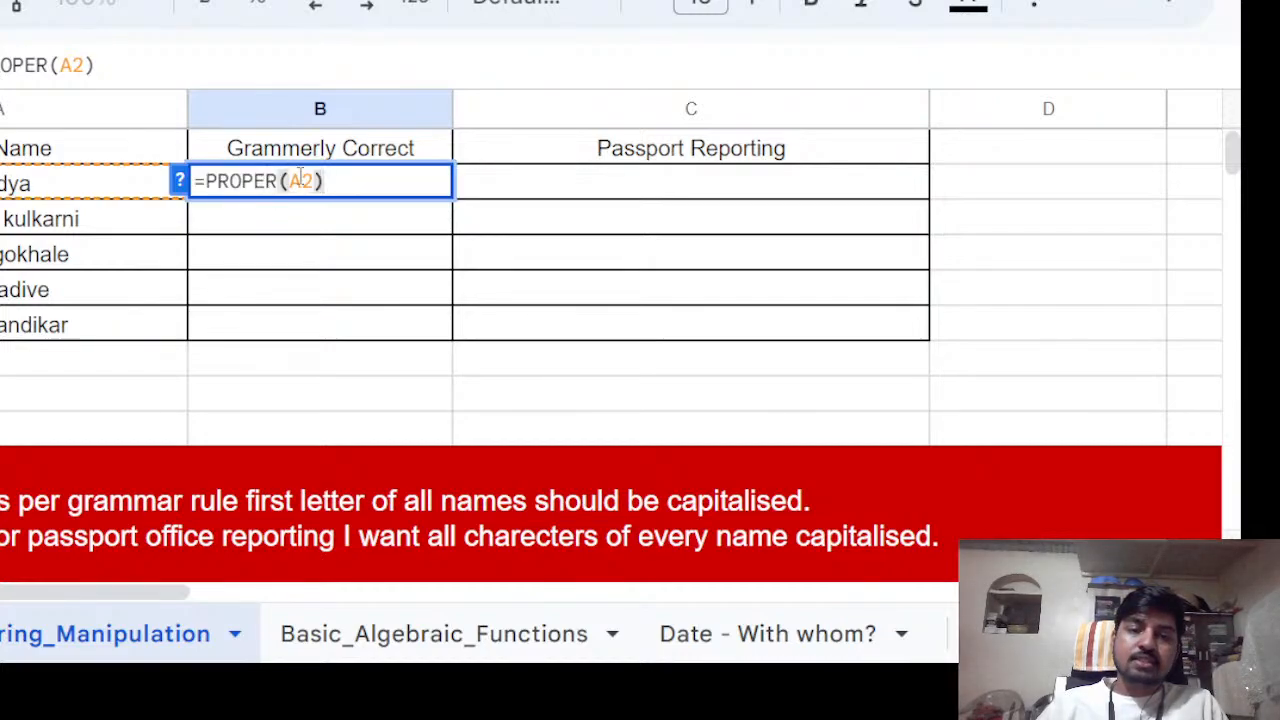
{"action": "left_click", "coordinate": [306, 220]}
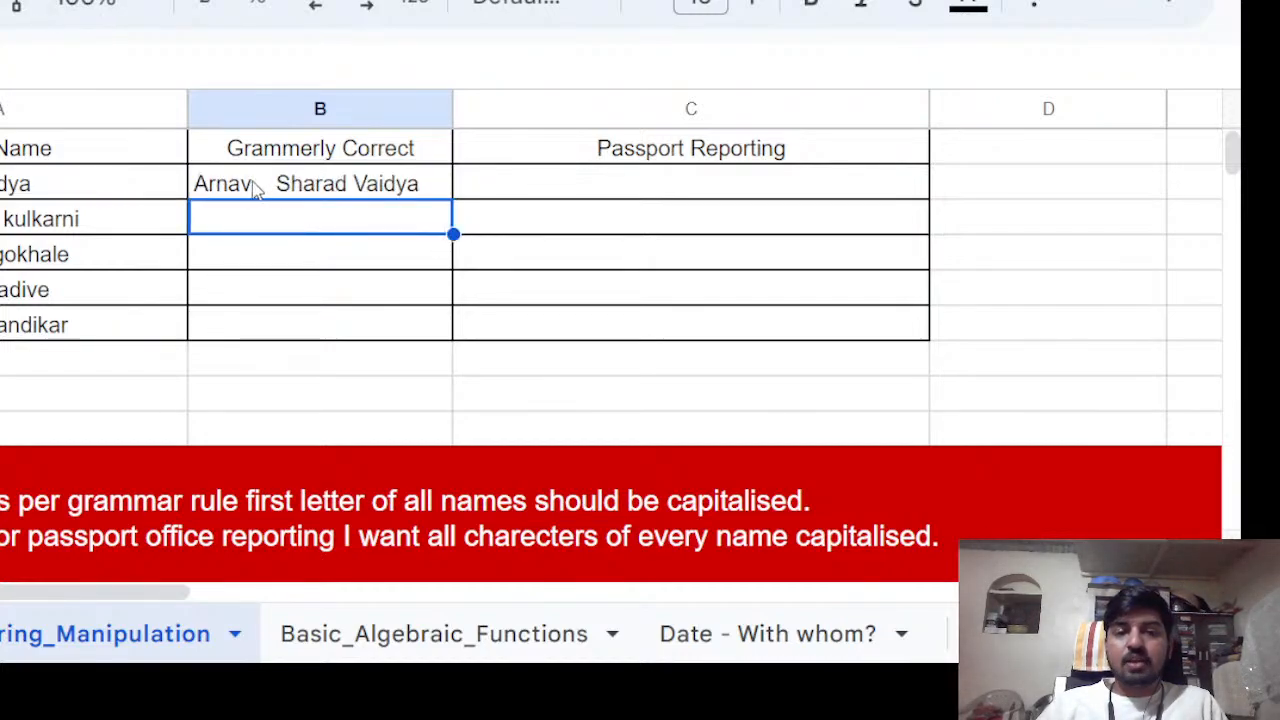
{"action": "left_click", "coordinate": [266, 188]}
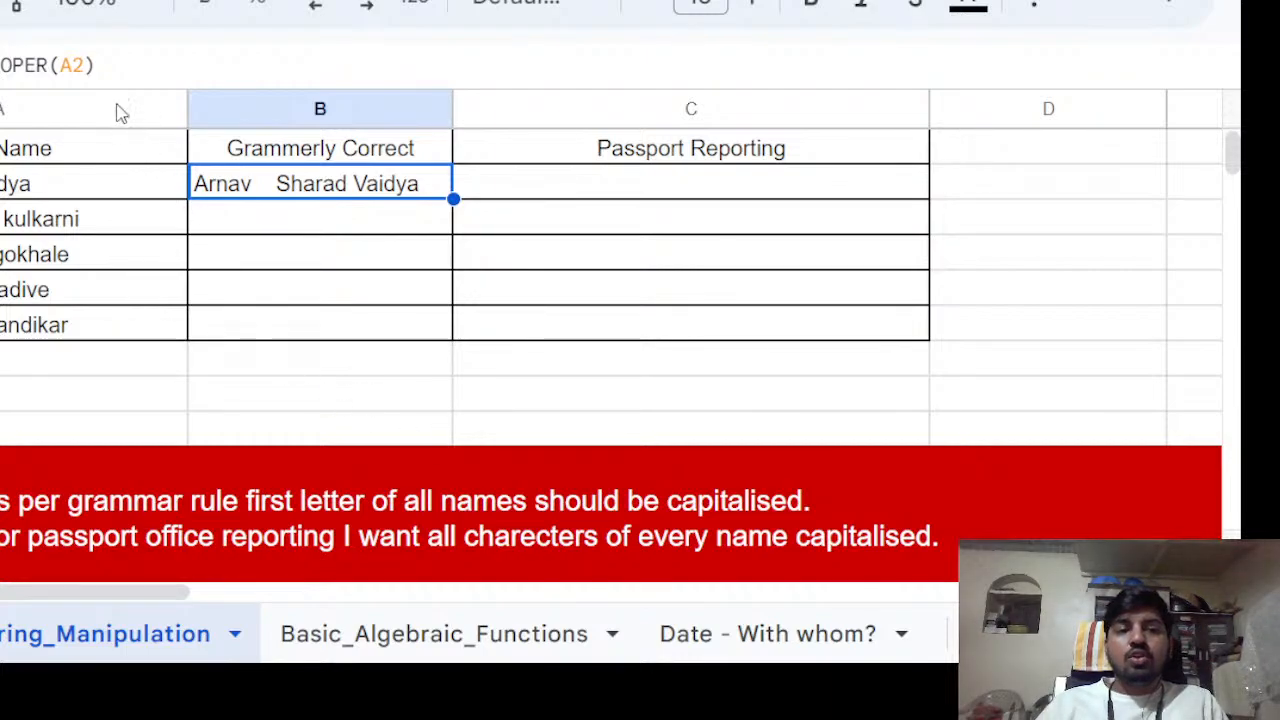
{"action": "left_click", "coordinate": [62, 64]}
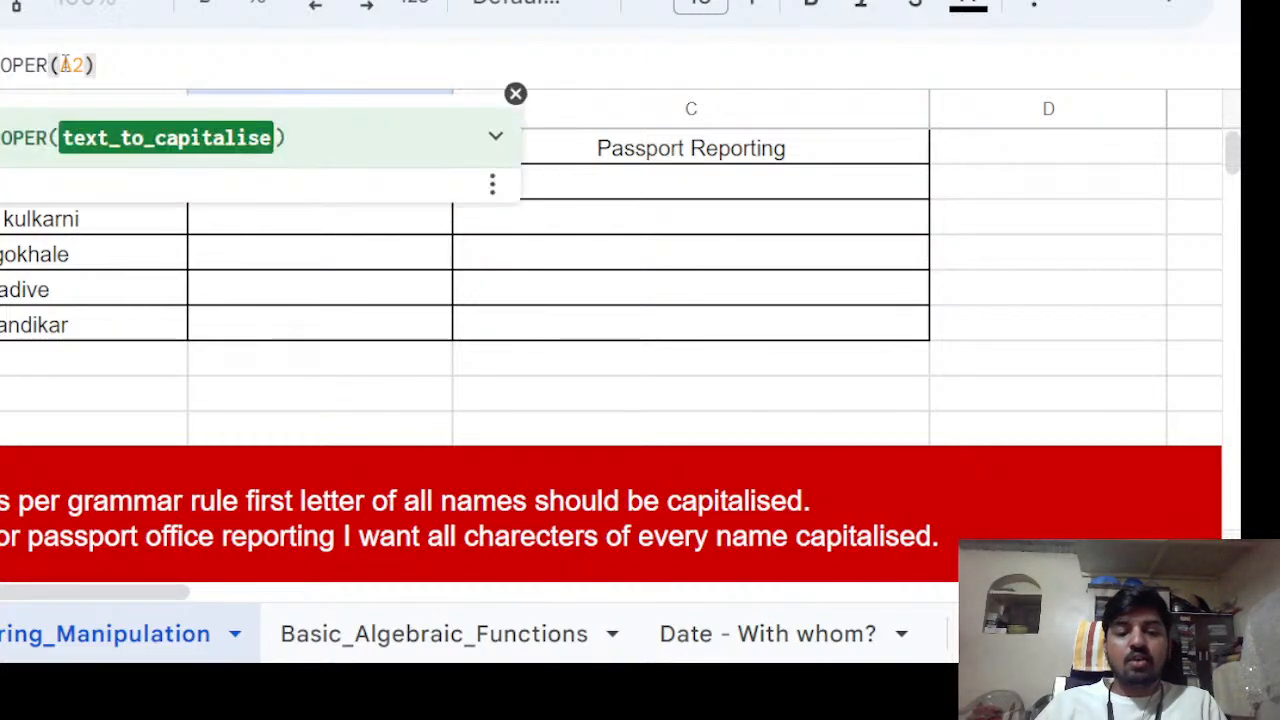
{"action": "type", "text": "TRIM("}
{"action": "key", "text": "End"}
{"action": "type", "text": ")"}
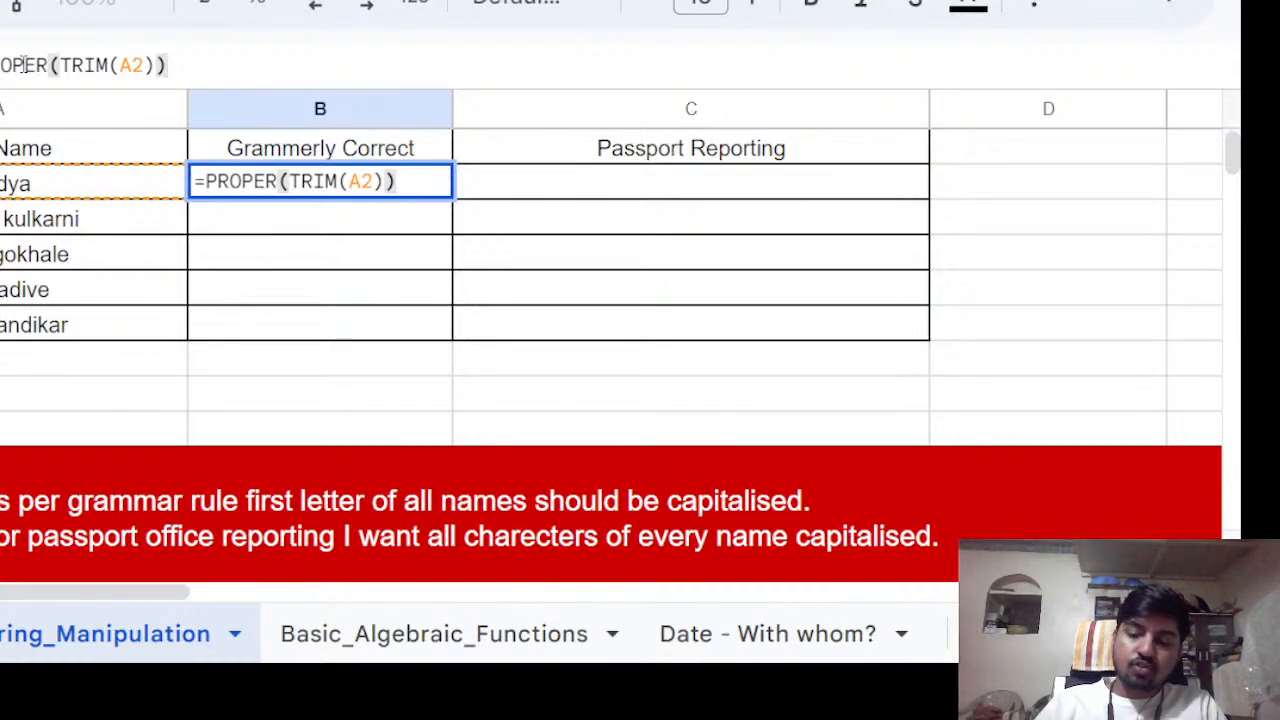
{"action": "key", "text": "Return"}
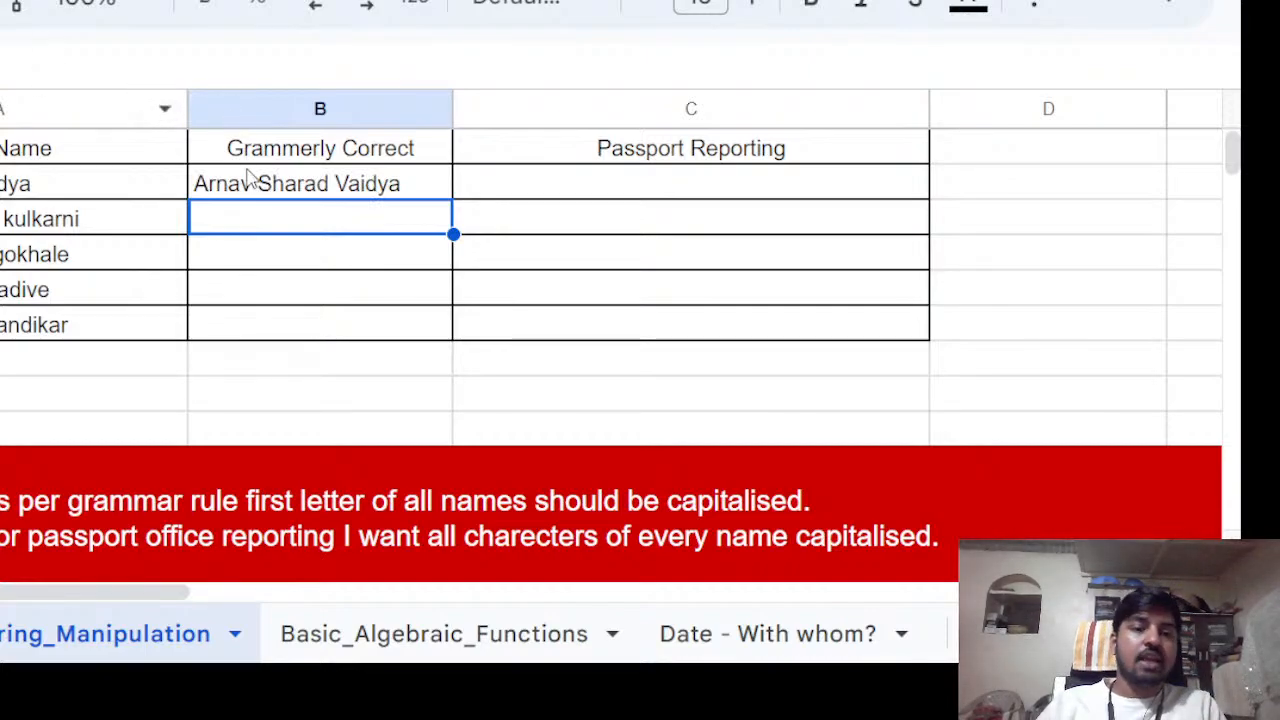
Fill the B2 formula down to B6 and fit column B's width to the names.
{"action": "left_click", "coordinate": [252, 180]}
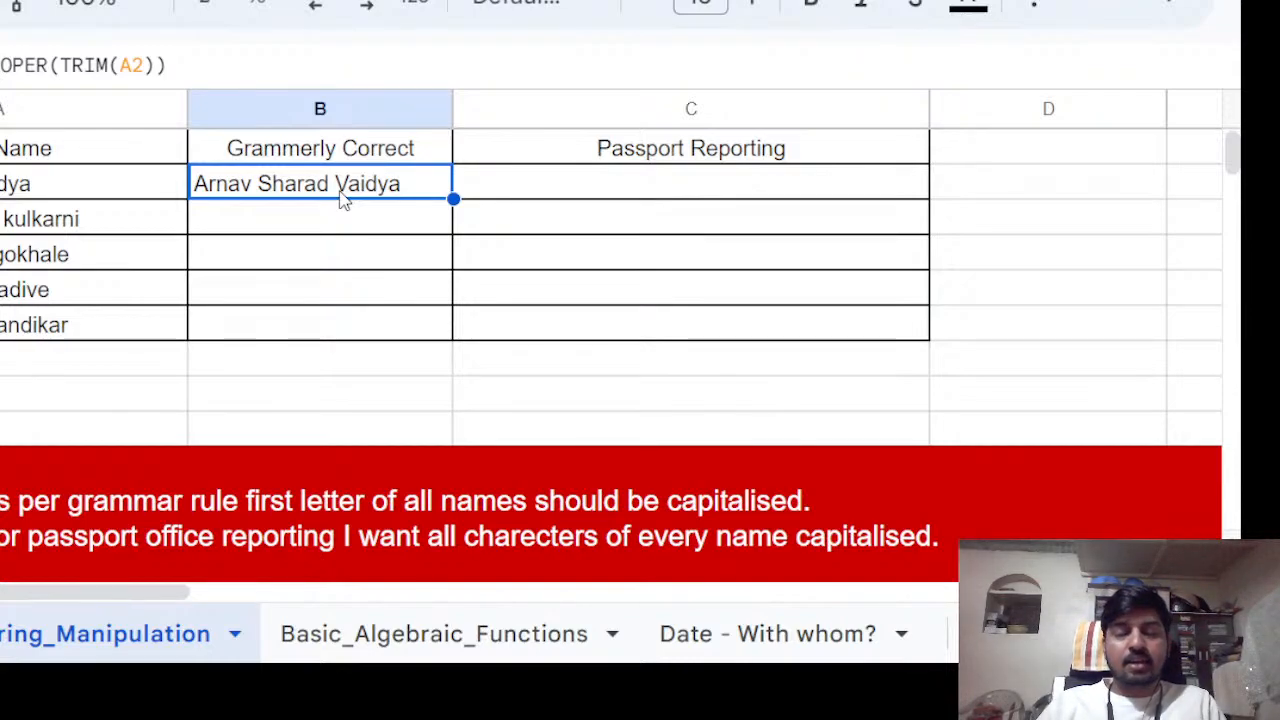
{"action": "left_click_drag", "start_coordinate": [452, 198], "coordinate": [452, 340]}
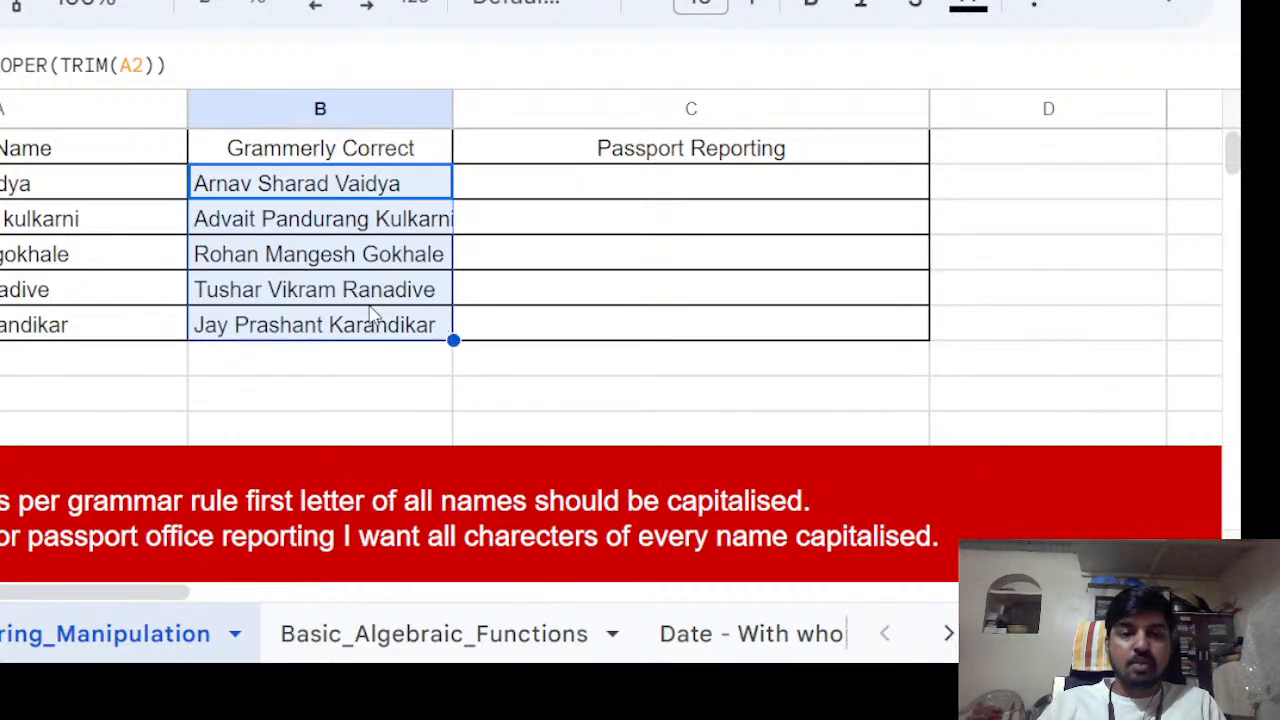
{"action": "left_click", "coordinate": [290, 360]}
{"action": "double_click", "coordinate": [452, 109]}
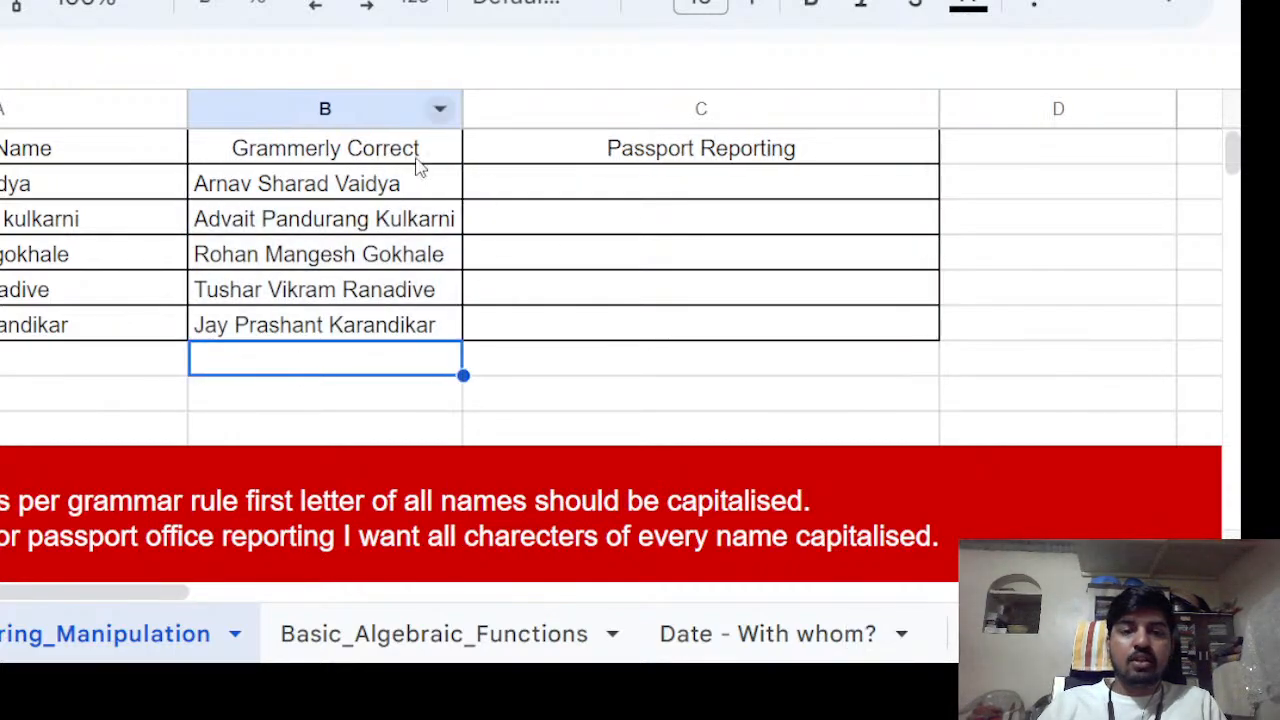
Enter the formula =UPPER(TRIM(A2)) in cell C2 of the Passport Reporting column.
{"action": "left_click", "coordinate": [608, 190]}
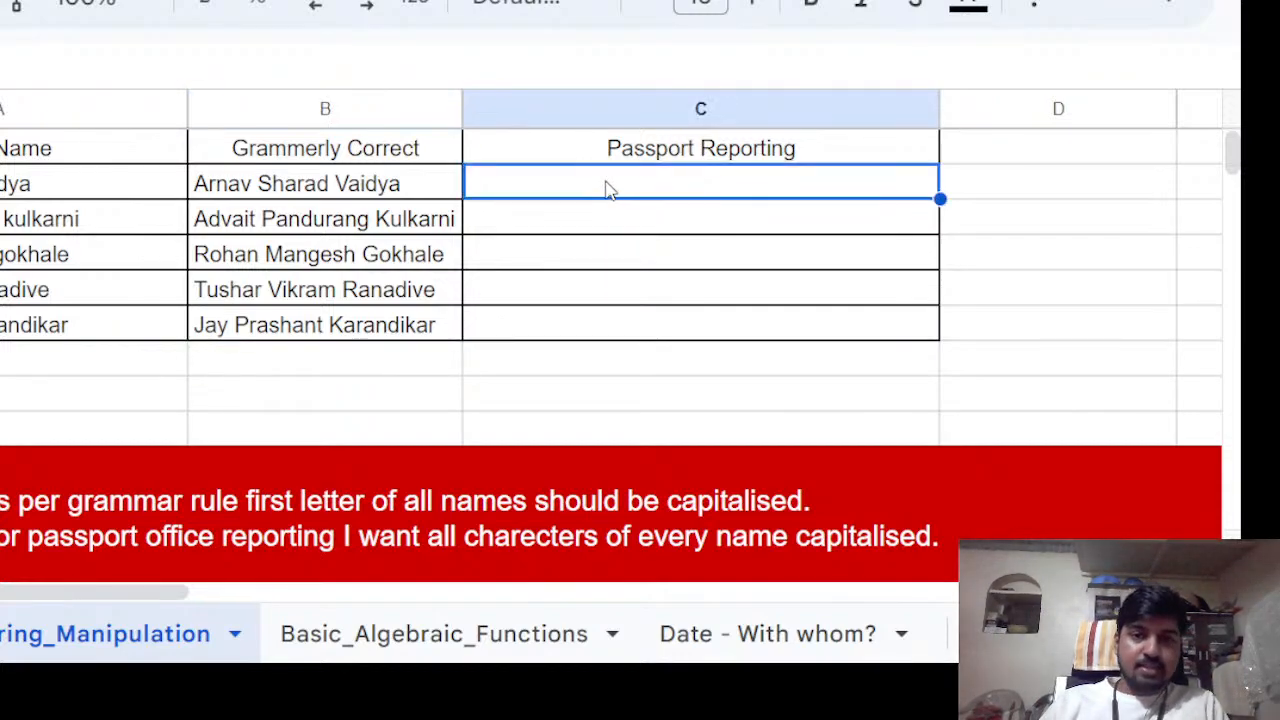
{"action": "type", "text": "="}
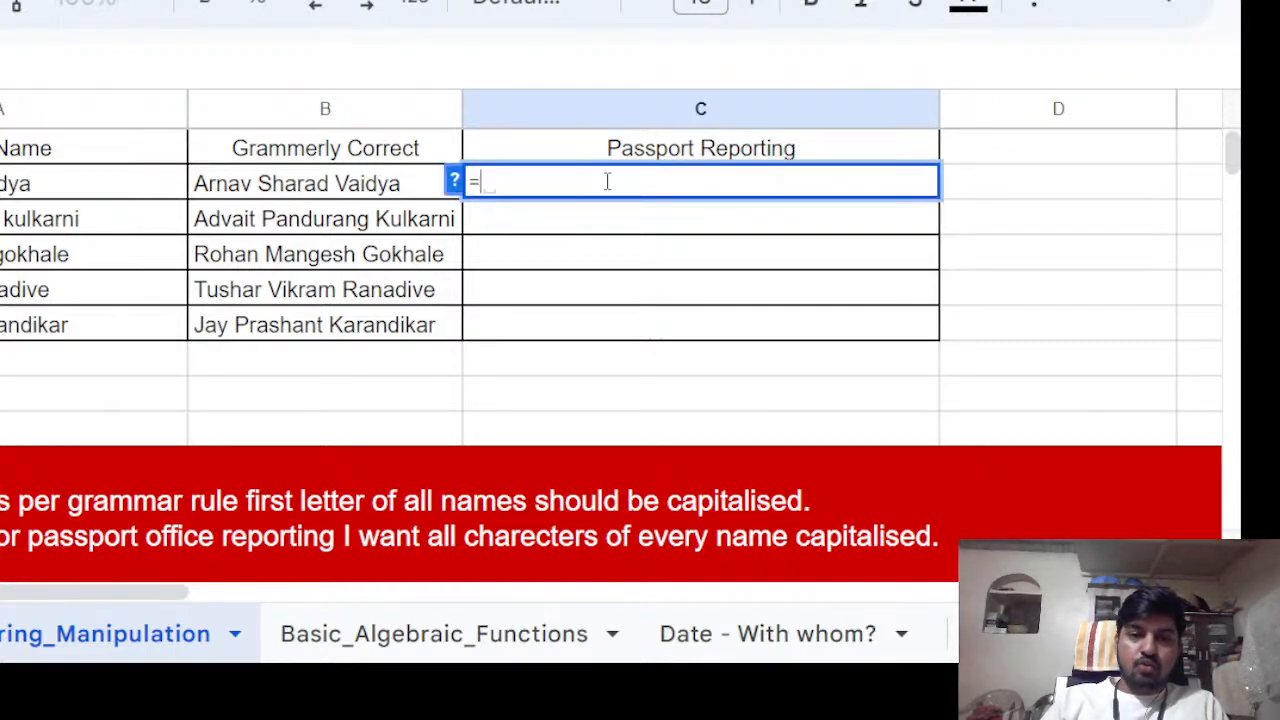
{"action": "type", "text": "UPPER("}
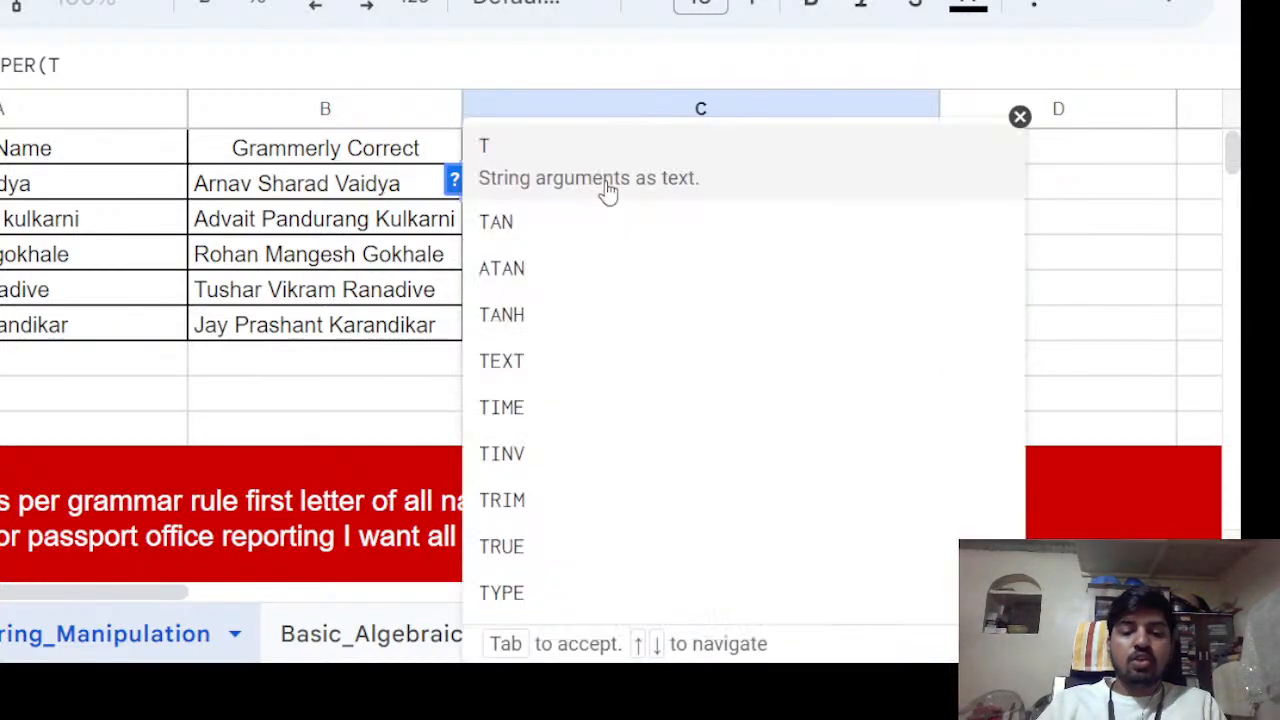
{"action": "type", "text": "TRIM("}
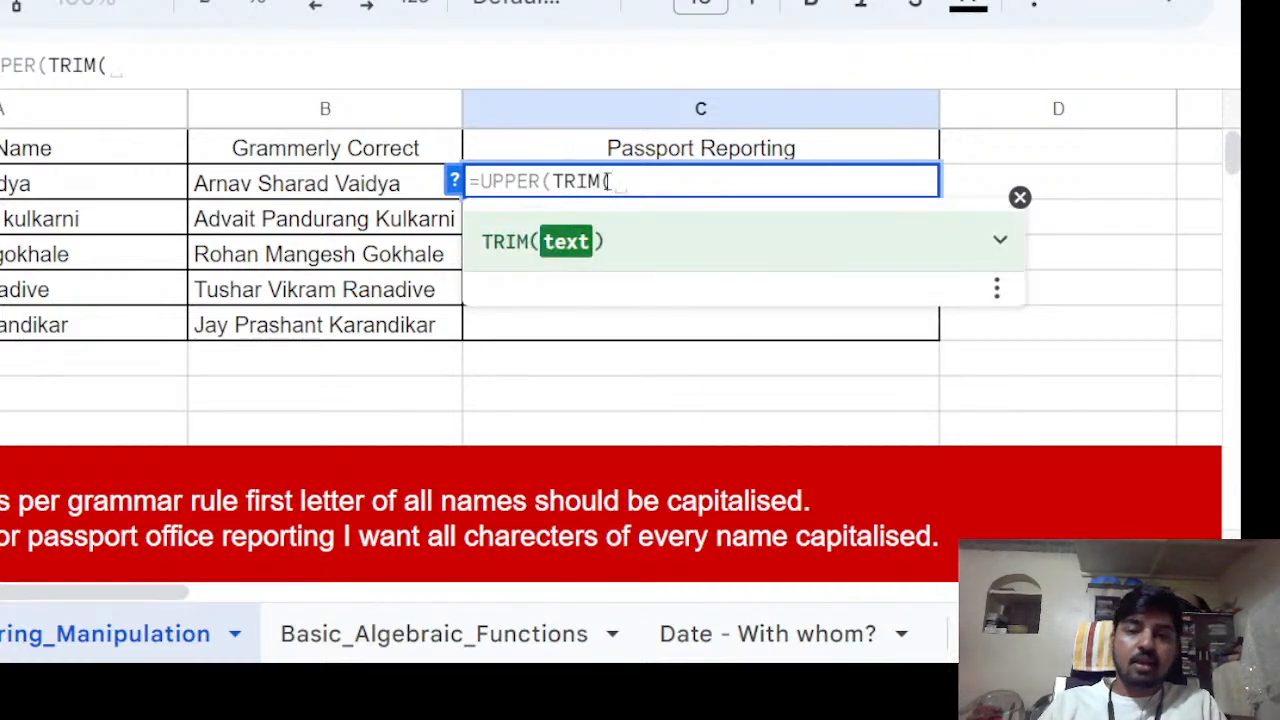
{"action": "type", "text": "A2))"}
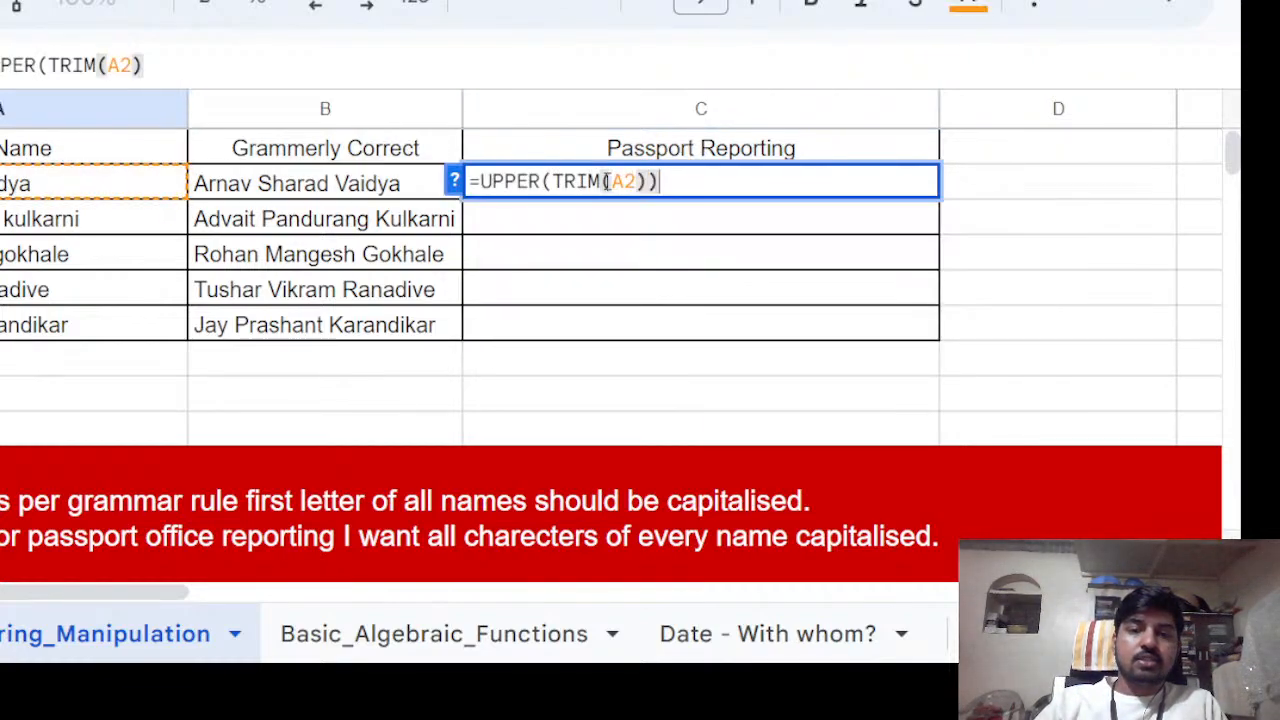
{"action": "key", "text": "Return"}
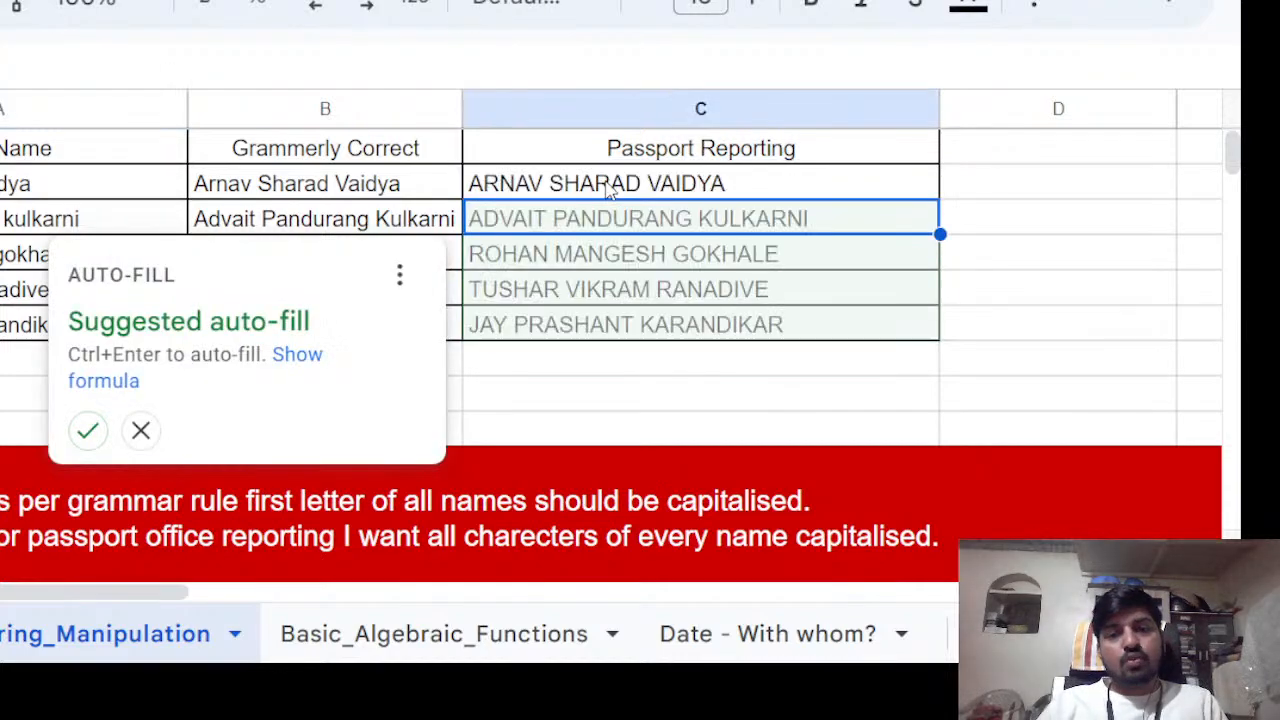
Accept the suggested auto-fill of the UPPER(TRIM()) formula for C3:C6 and dismiss the notification.
{"action": "left_click", "coordinate": [88, 430]}
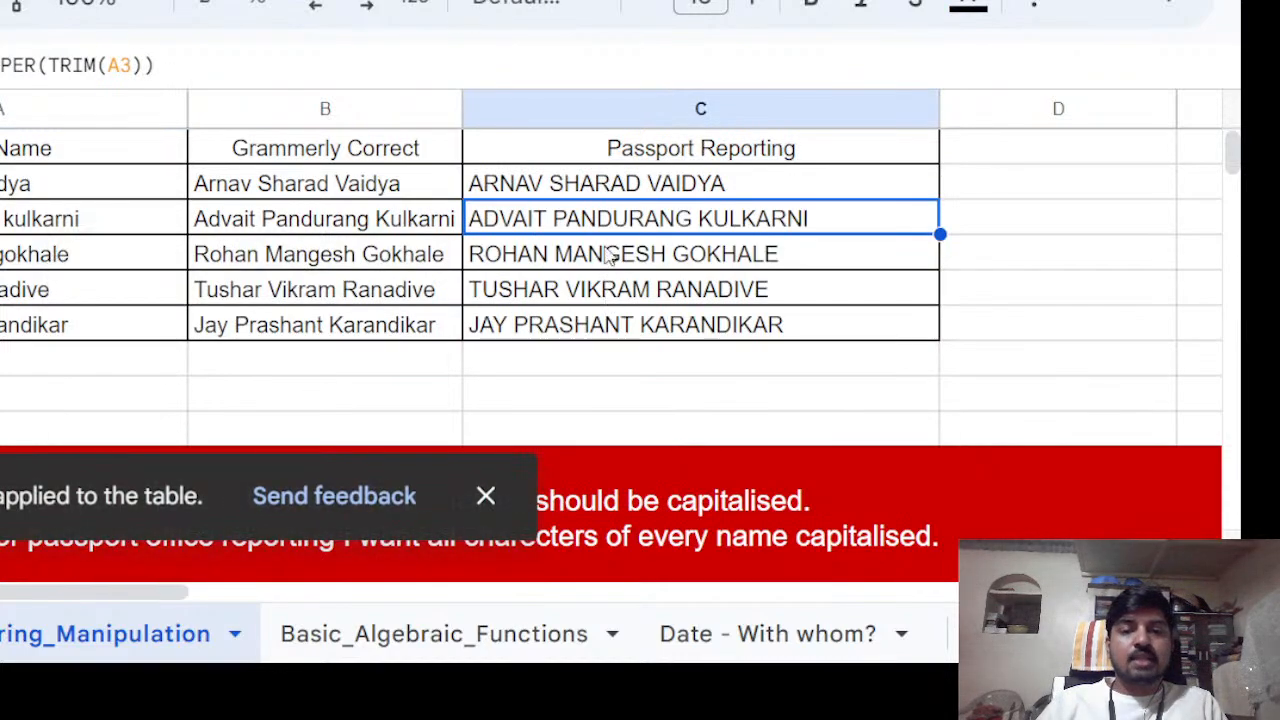
{"action": "left_click", "coordinate": [482, 497]}
{"action": "left_click", "coordinate": [472, 398]}
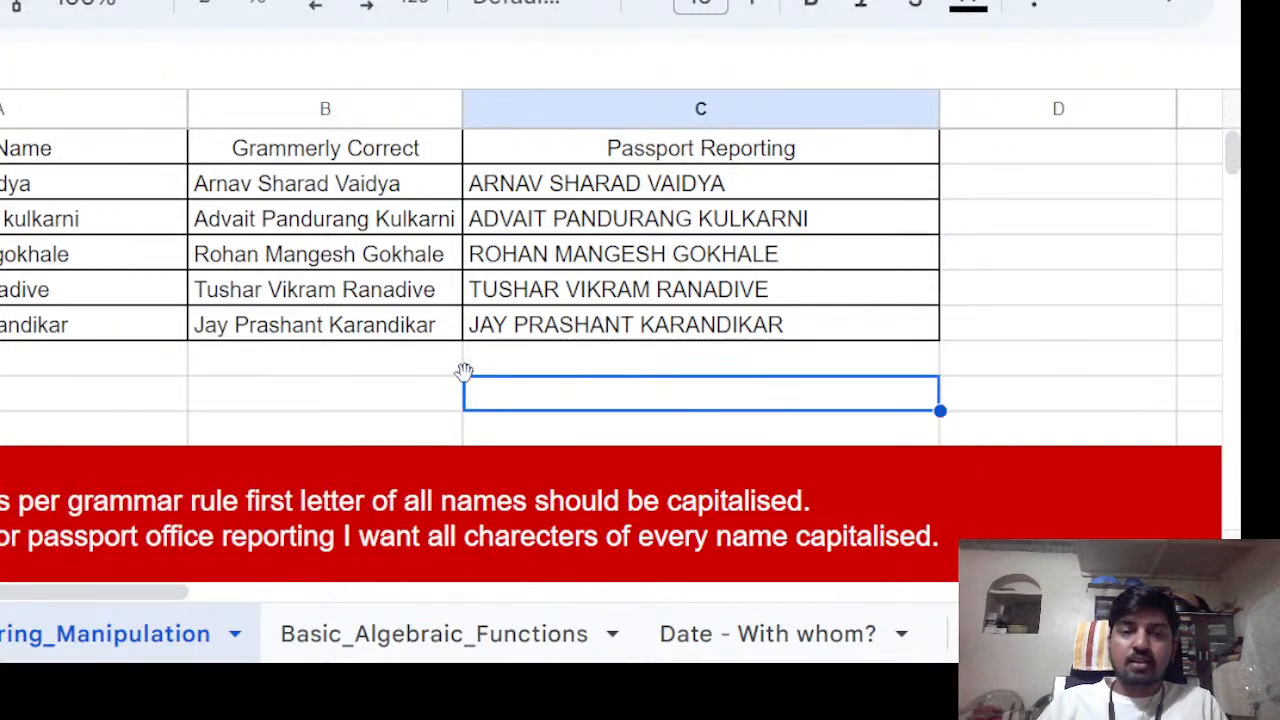
{"action": "left_click", "coordinate": [478, 363]}
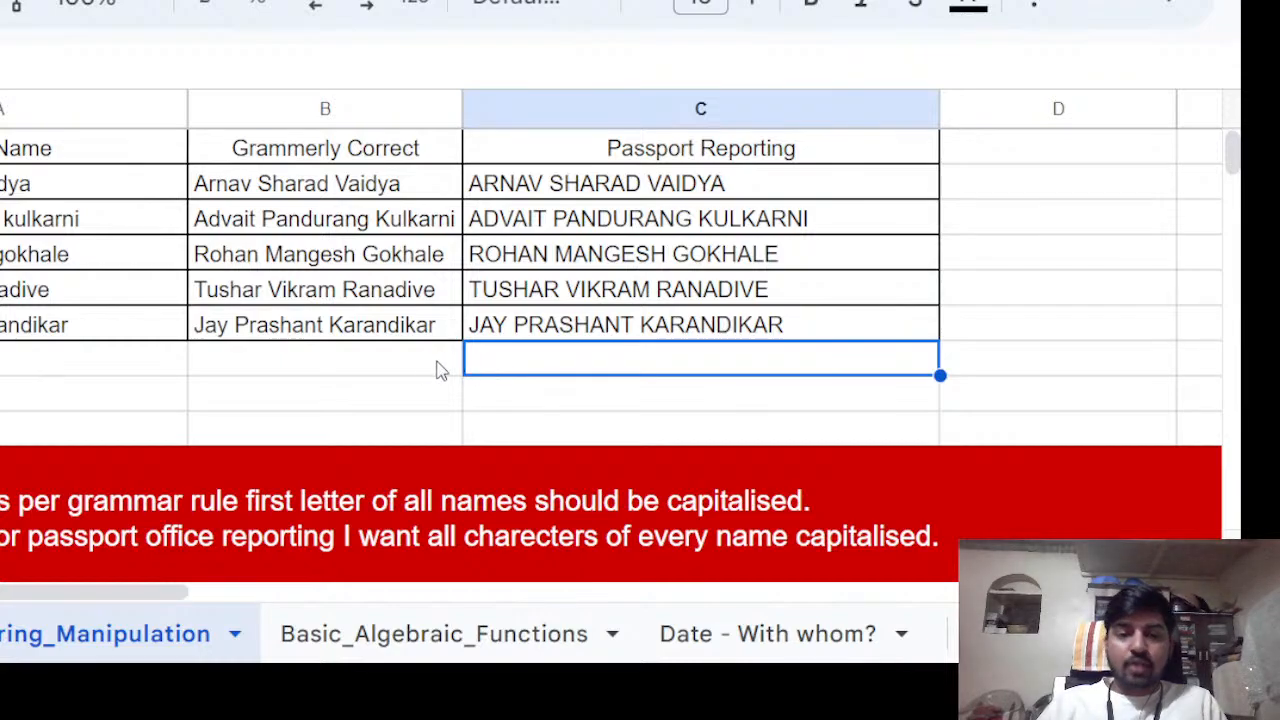
{"action": "left_click", "coordinate": [398, 369]}
{"action": "left_click", "coordinate": [14, 378]}
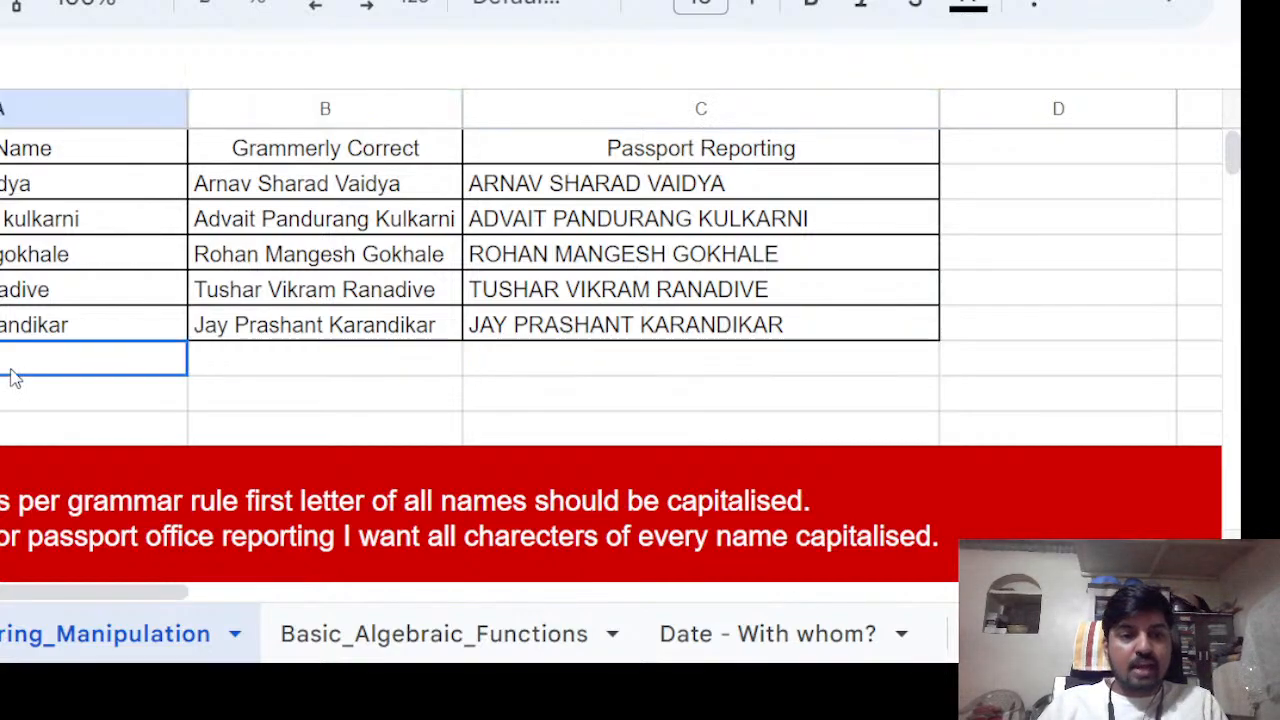
{"action": "left_click", "coordinate": [353, 379]}
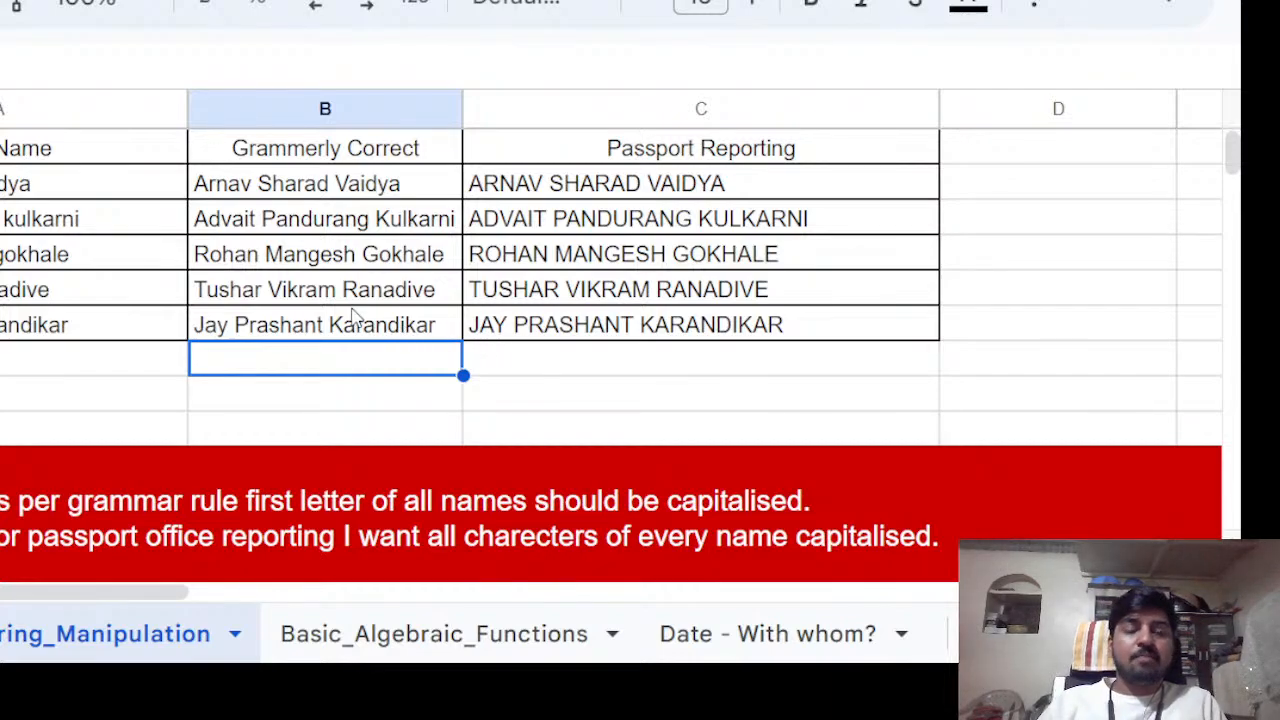
Select the UNIQUE ID formulas in D21:D25 of the Problem_3 table.
{"action": "scroll", "coordinate": [352, 316], "scroll_direction": "down", "scroll_amount": 5}
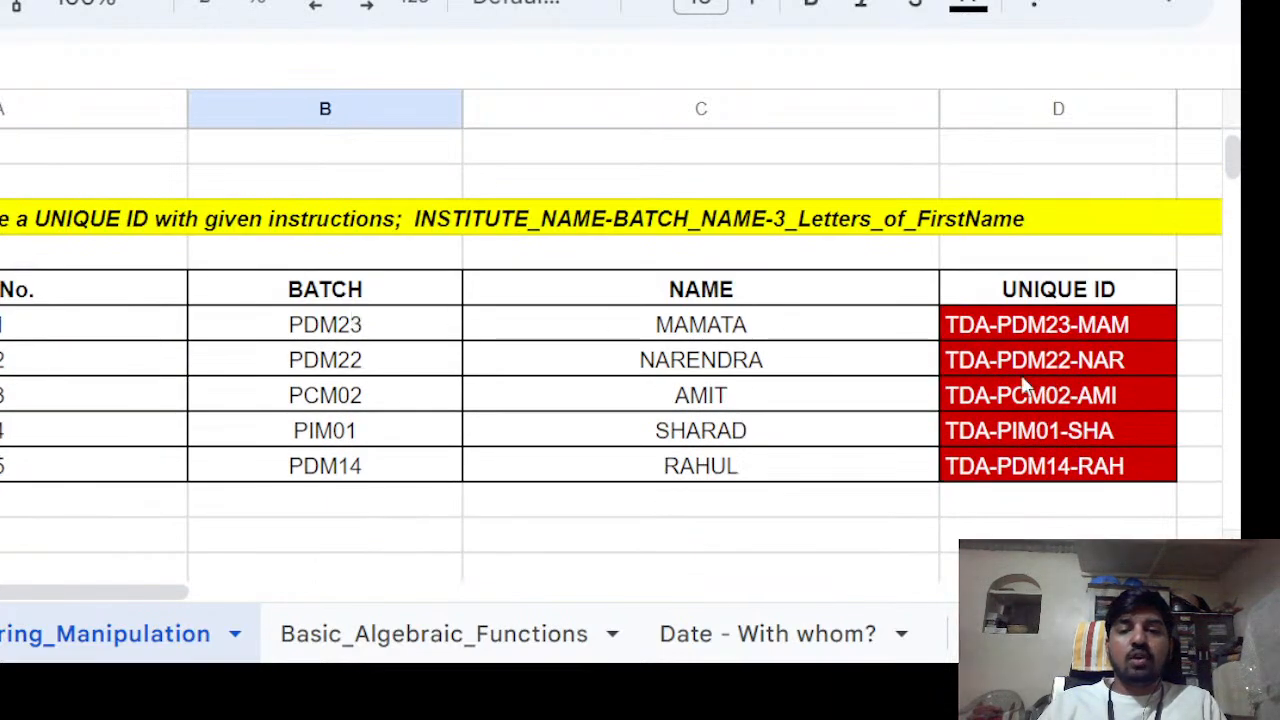
{"action": "left_click_drag", "start_coordinate": [774, 329], "coordinate": [983, 486]}
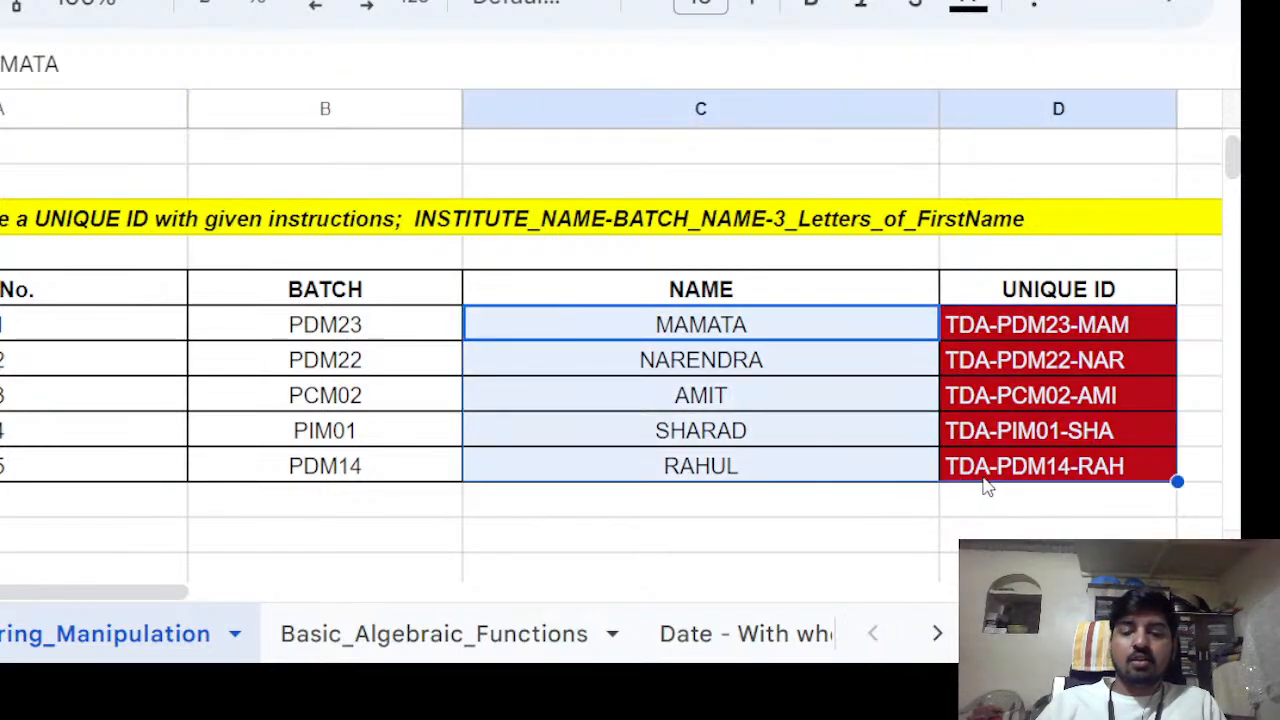
{"action": "key", "text": "Right"}
{"action": "key", "text": "shift+Down"}
{"action": "key", "text": "shift+Down"}
{"action": "key", "text": "shift+Down"}
{"action": "key", "text": "shift+Down"}
{"action": "key", "text": "shift+Down"}
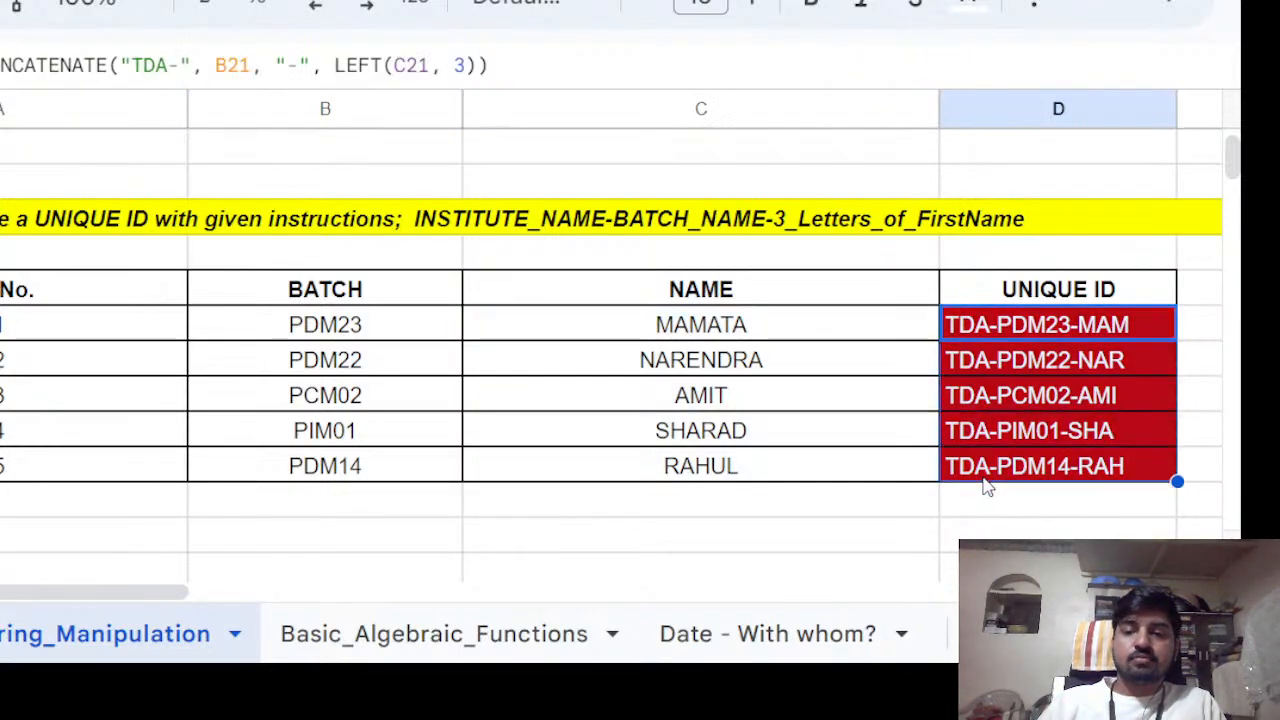
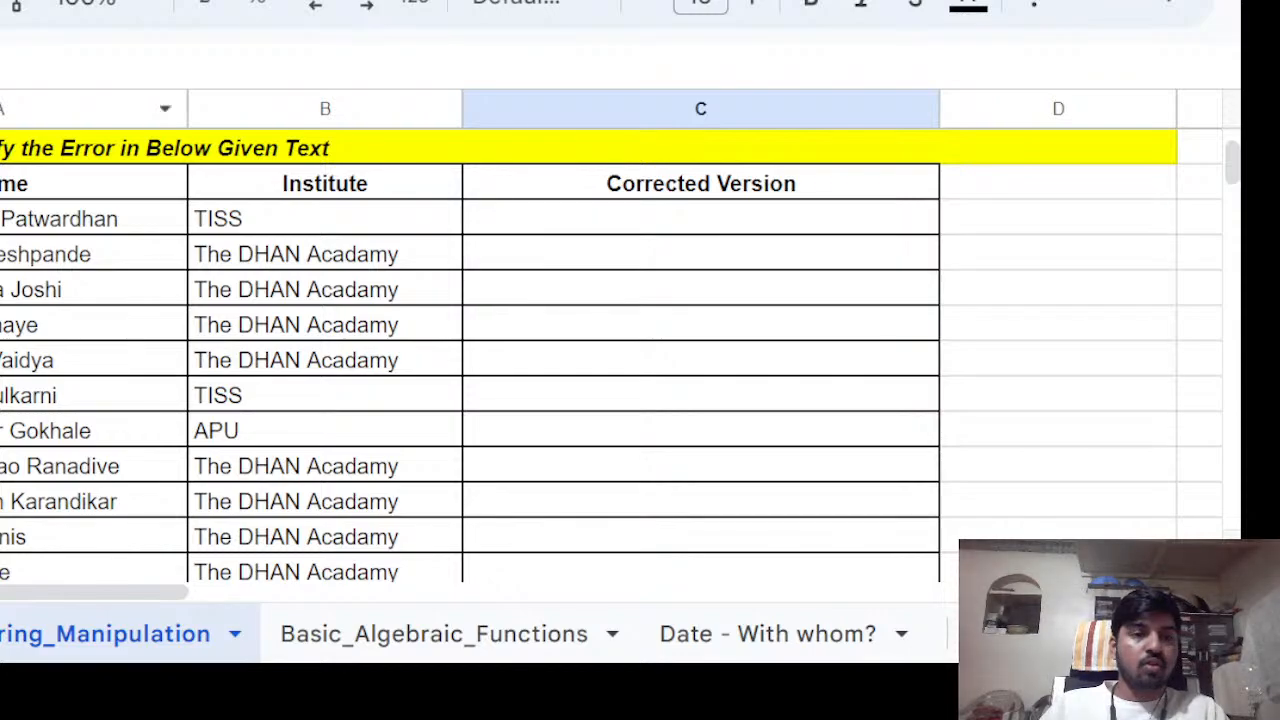
Examine the Name and Institute entries of the Problem_4 table, comparing the TISS, APU and The DHAN Acadamy rows.
{"action": "left_click", "coordinate": [325, 230]}
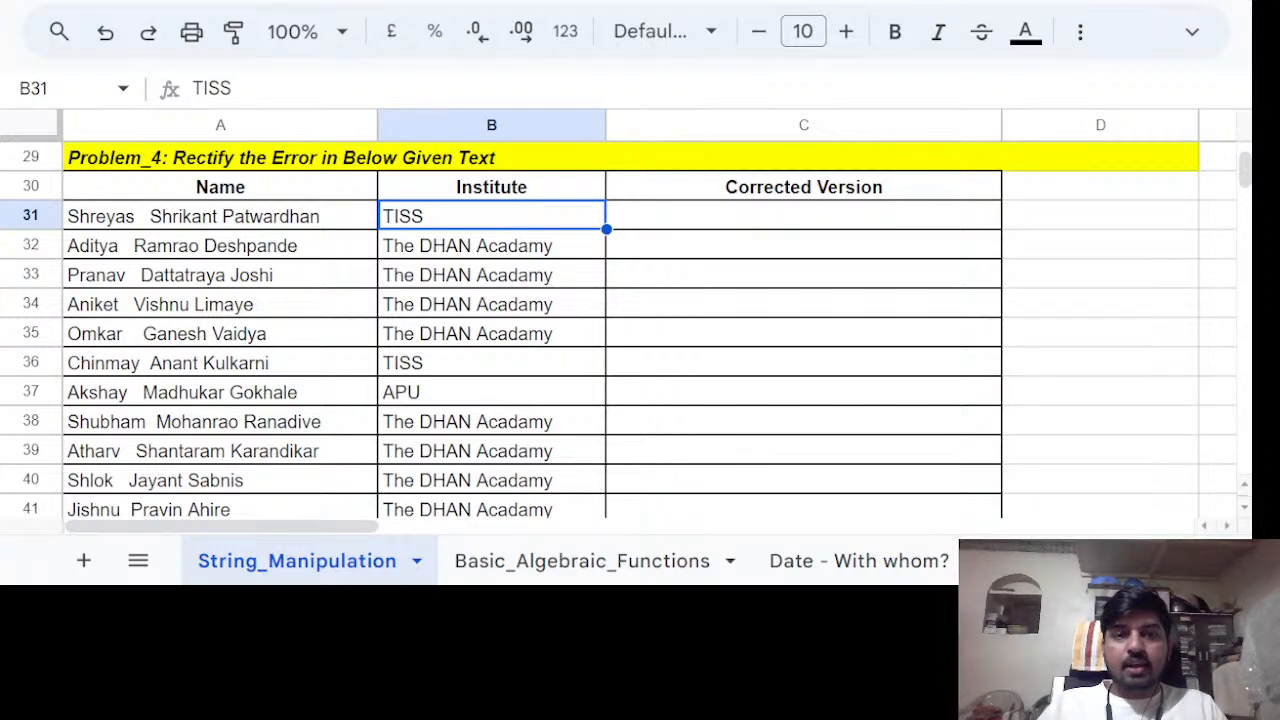
{"action": "left_click", "coordinate": [660, 222]}
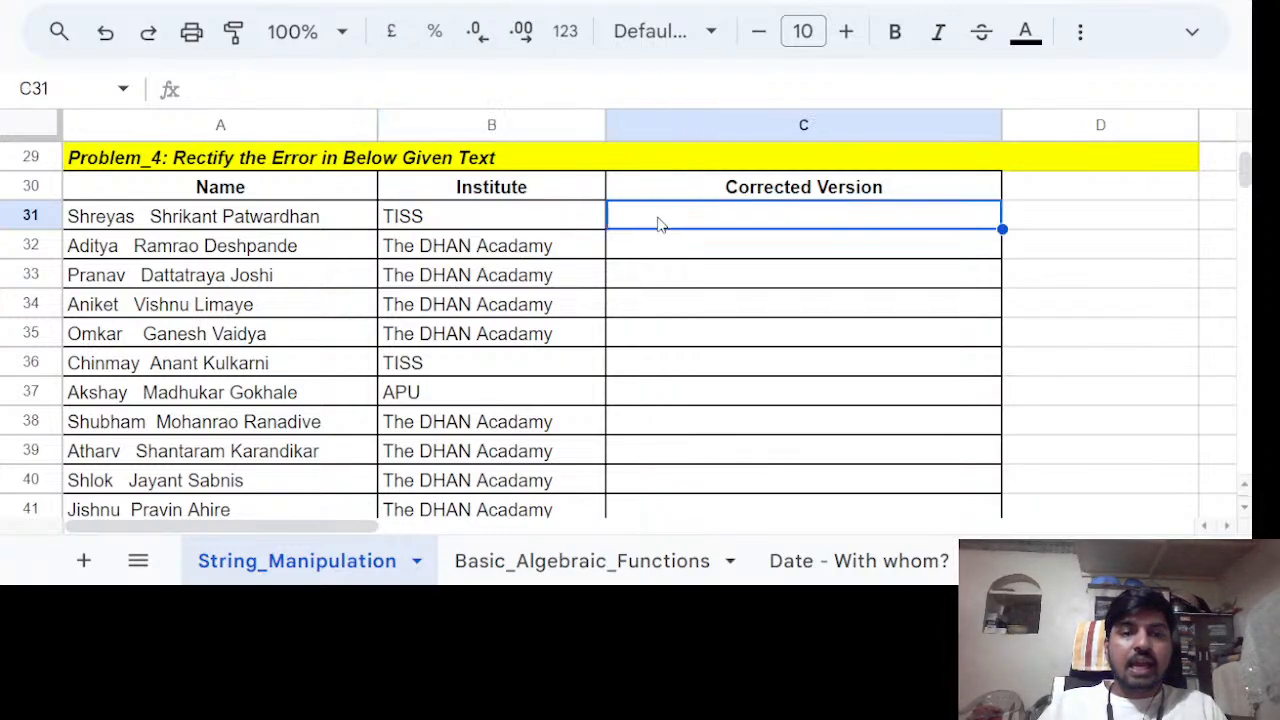
{"action": "left_click_drag", "start_coordinate": [220, 214], "coordinate": [218, 283]}
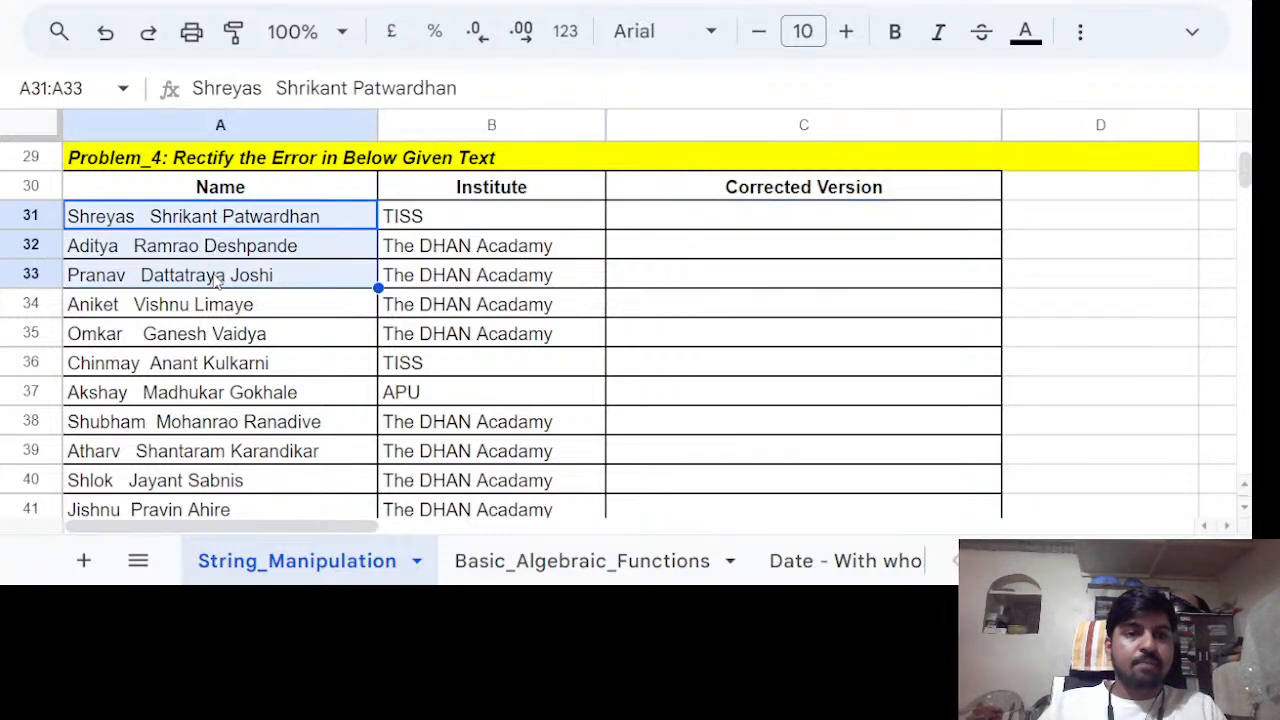
{"action": "left_click", "coordinate": [245, 228]}
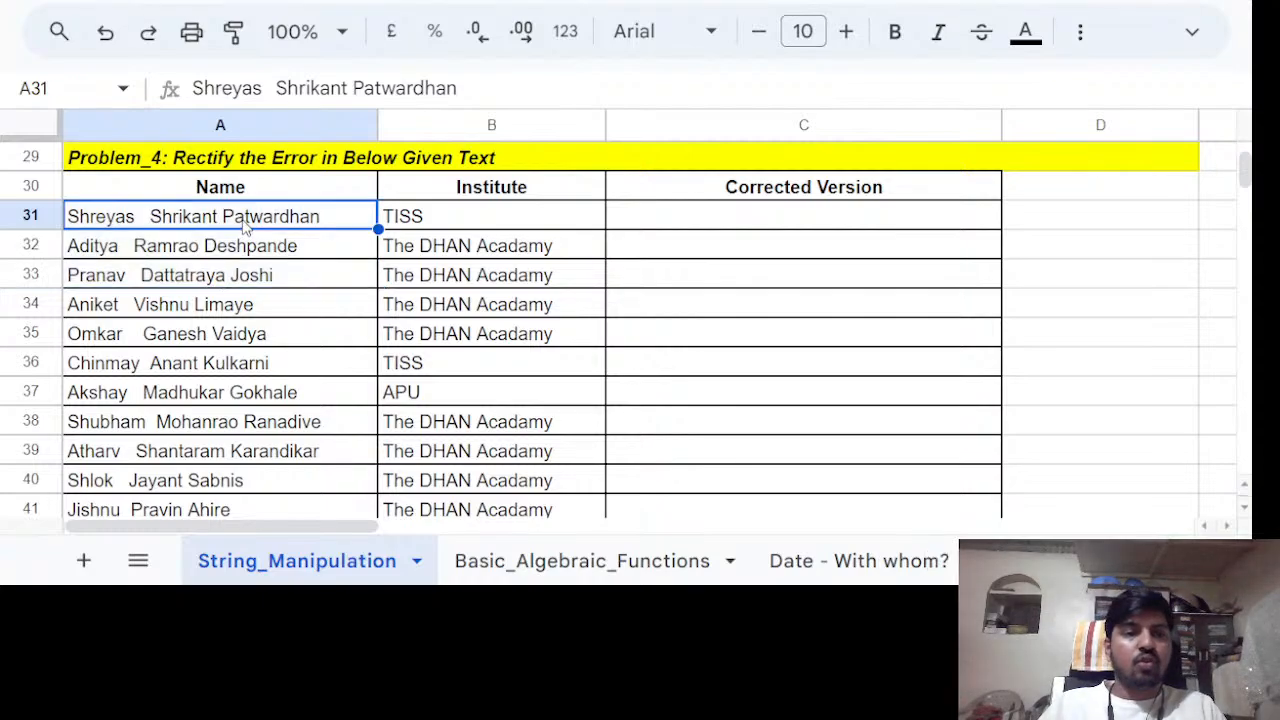
{"action": "left_click", "coordinate": [552, 230]}
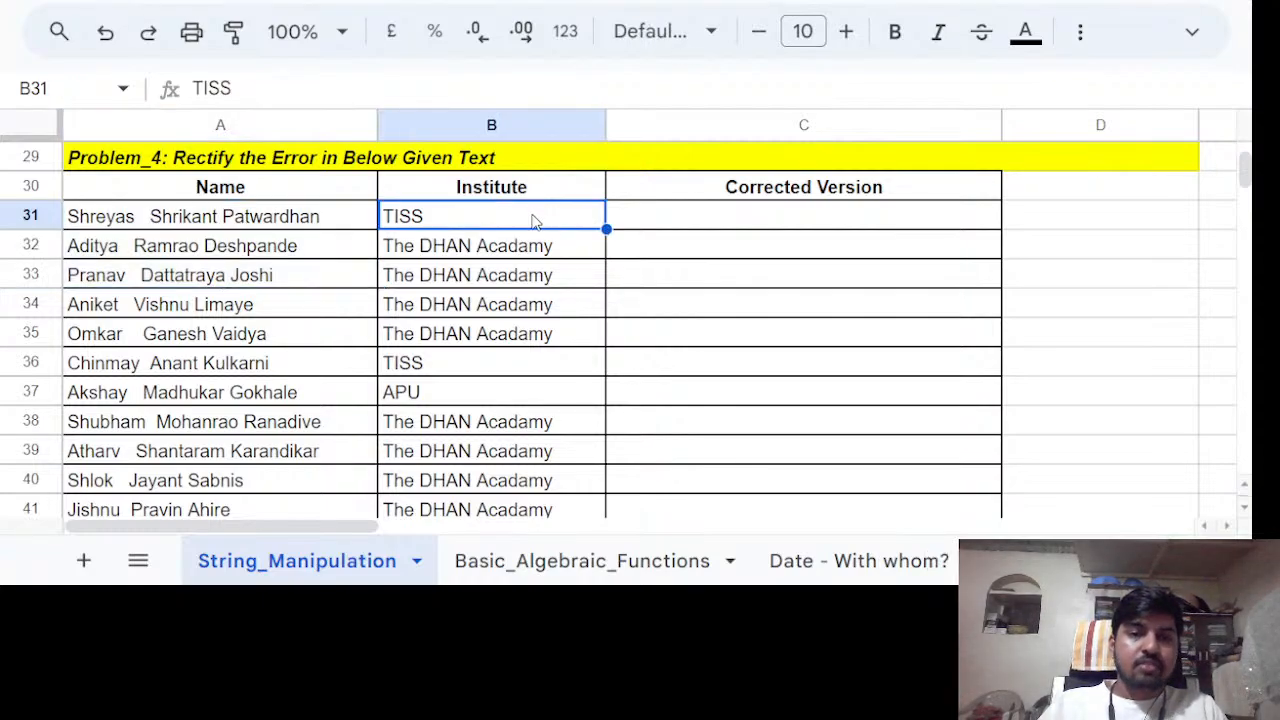
{"action": "left_click_drag", "start_coordinate": [535, 218], "coordinate": [535, 272]}
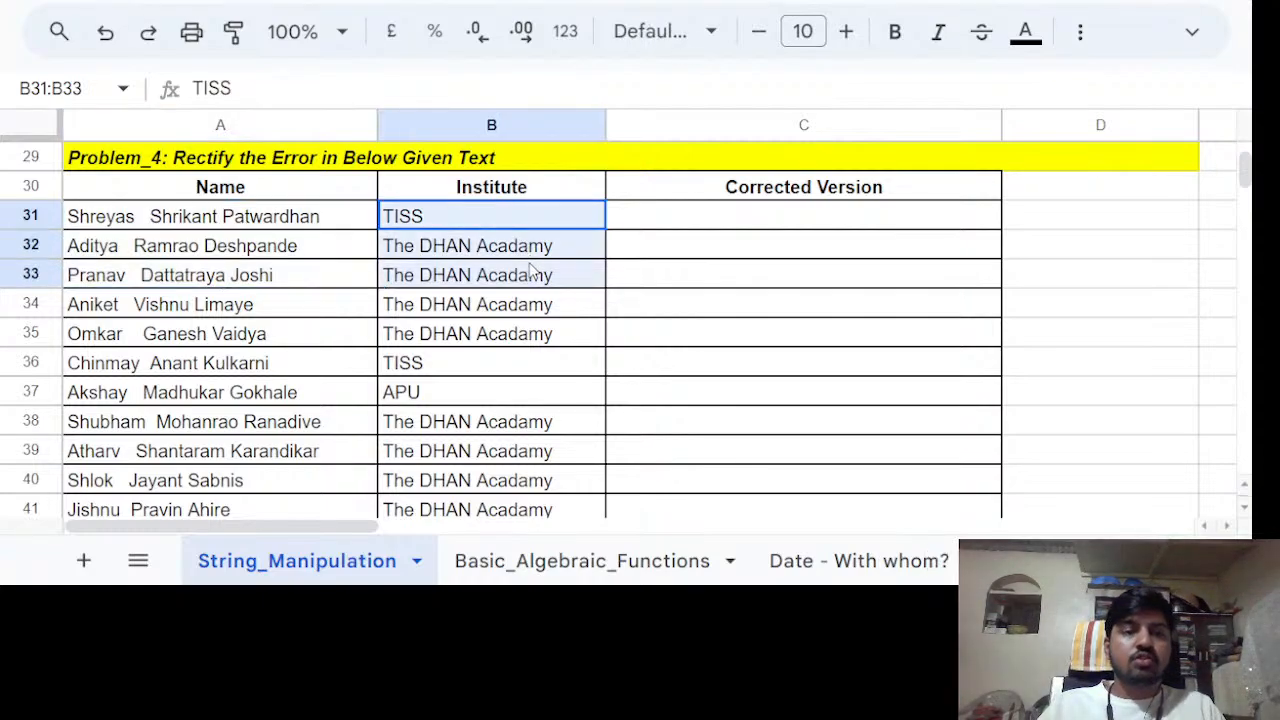
{"action": "left_click", "coordinate": [145, 218]}
{"action": "left_click", "coordinate": [436, 222]}
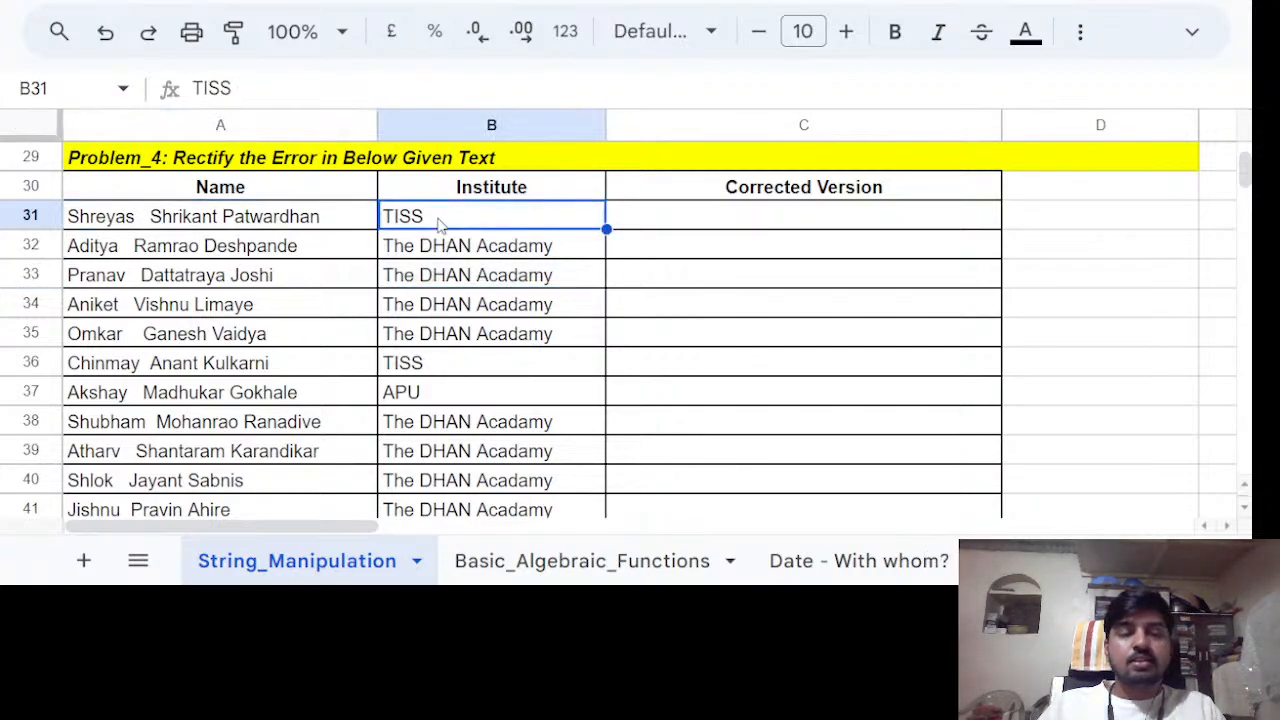
{"action": "left_click", "coordinate": [238, 258]}
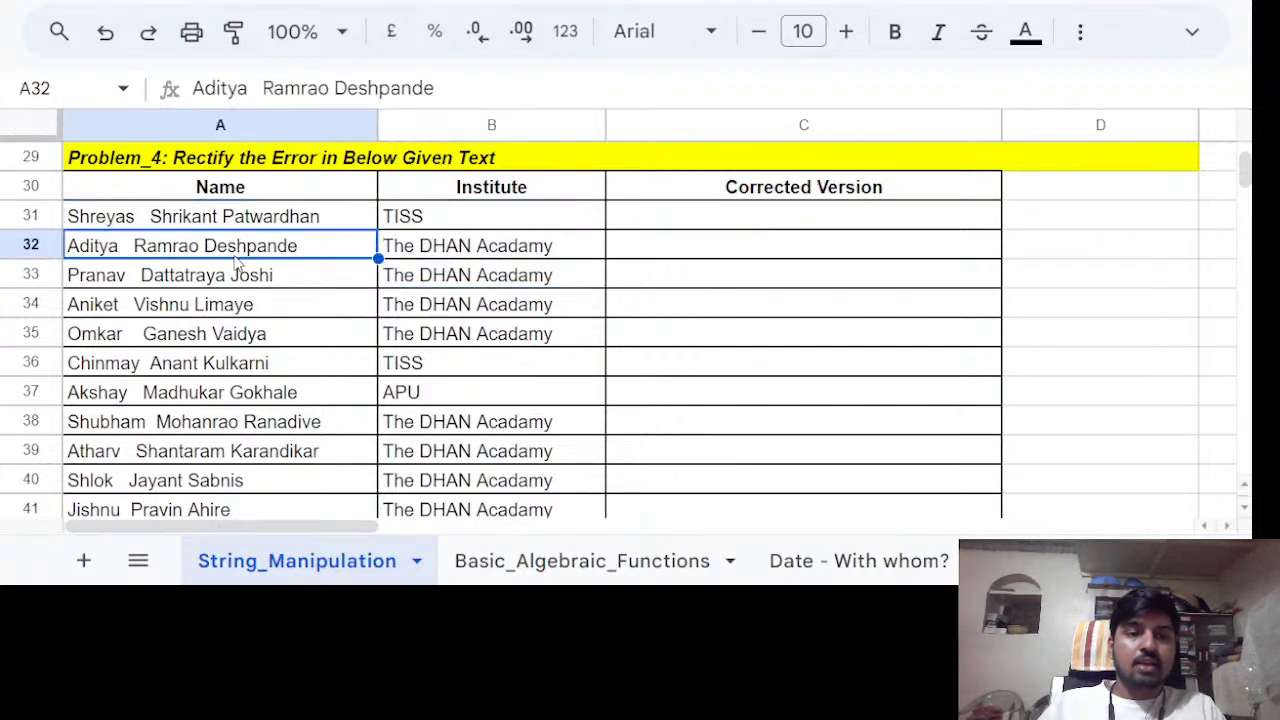
{"action": "left_click", "coordinate": [456, 266]}
{"action": "scroll", "coordinate": [337, 314], "scroll_direction": "down", "scroll_amount": 2}
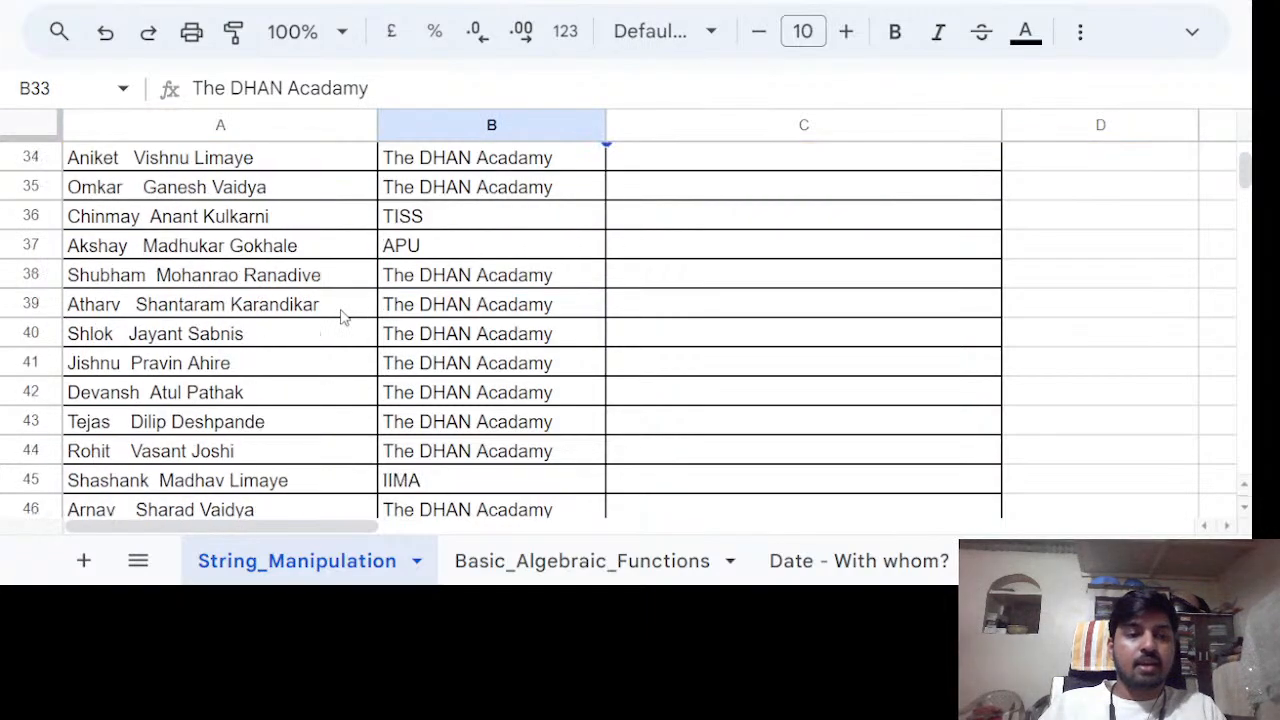
{"action": "scroll", "coordinate": [362, 298], "scroll_direction": "up", "scroll_amount": 1}
{"action": "left_click", "coordinate": [428, 282]}
{"action": "left_click", "coordinate": [248, 284]}
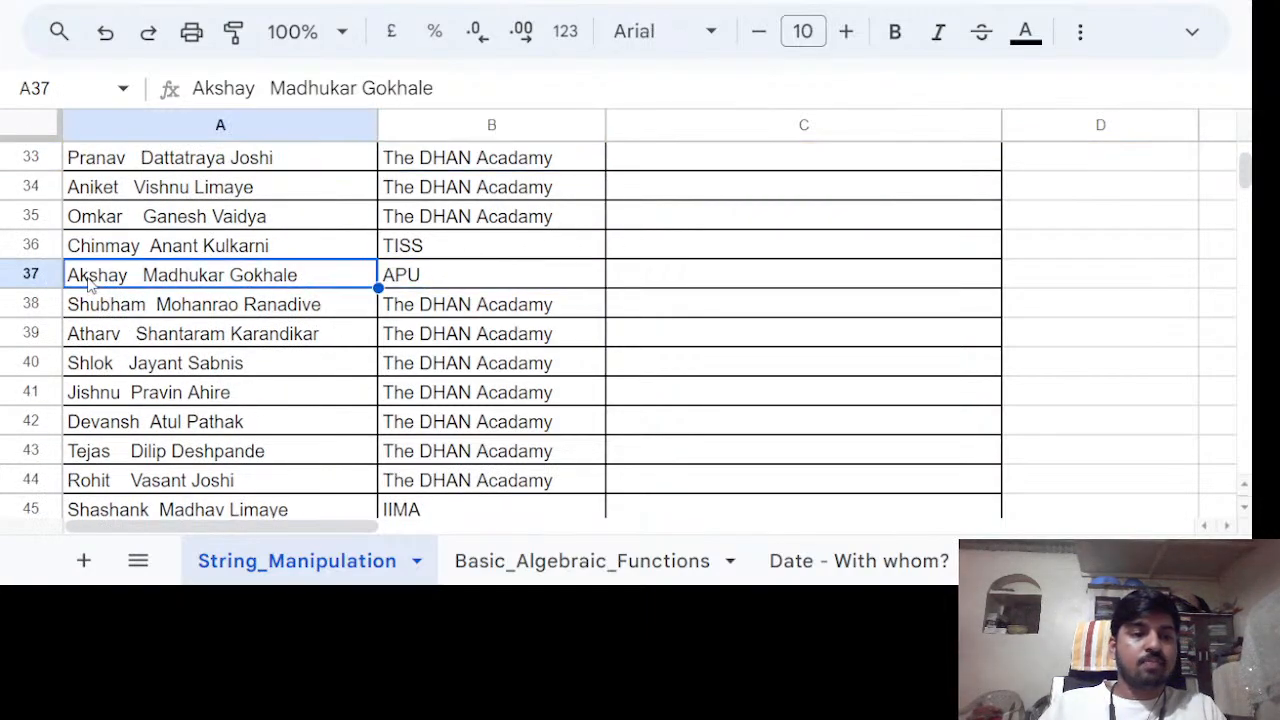
{"action": "left_click", "coordinate": [445, 287]}
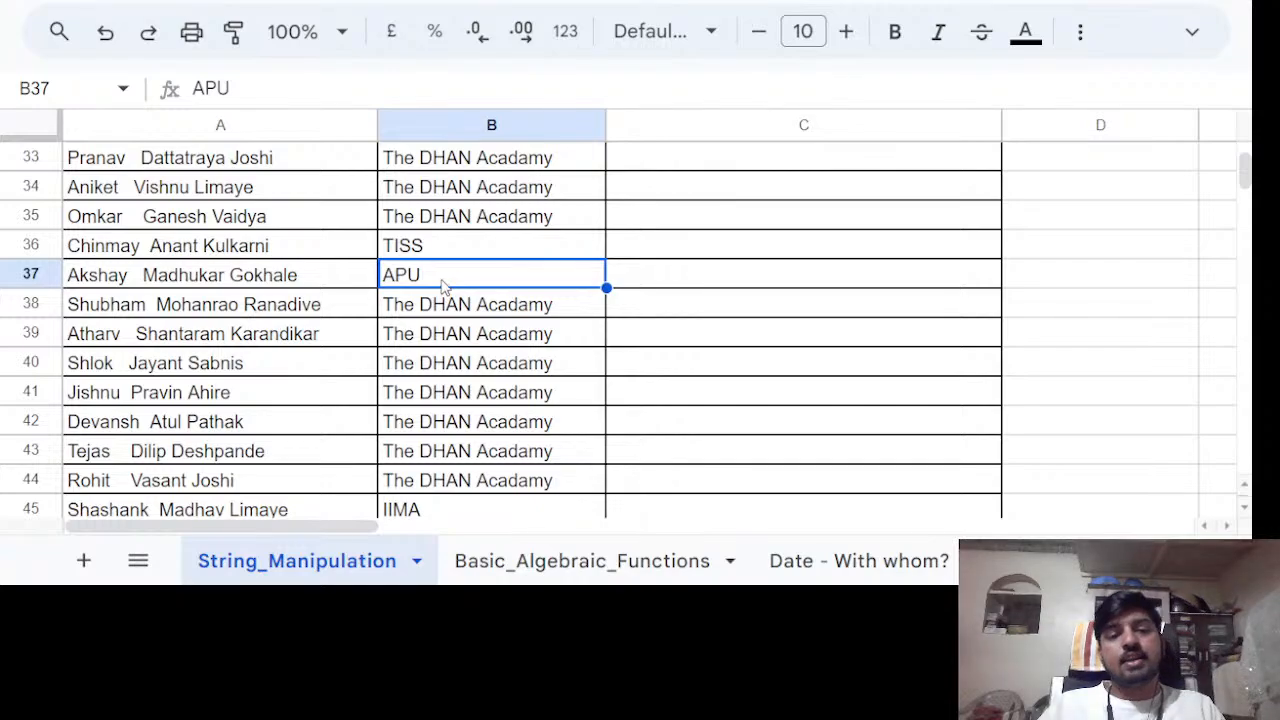
{"action": "scroll", "coordinate": [445, 287], "scroll_direction": "up", "scroll_amount": 3}
{"action": "scroll", "coordinate": [445, 287], "scroll_direction": "down", "scroll_amount": 2}
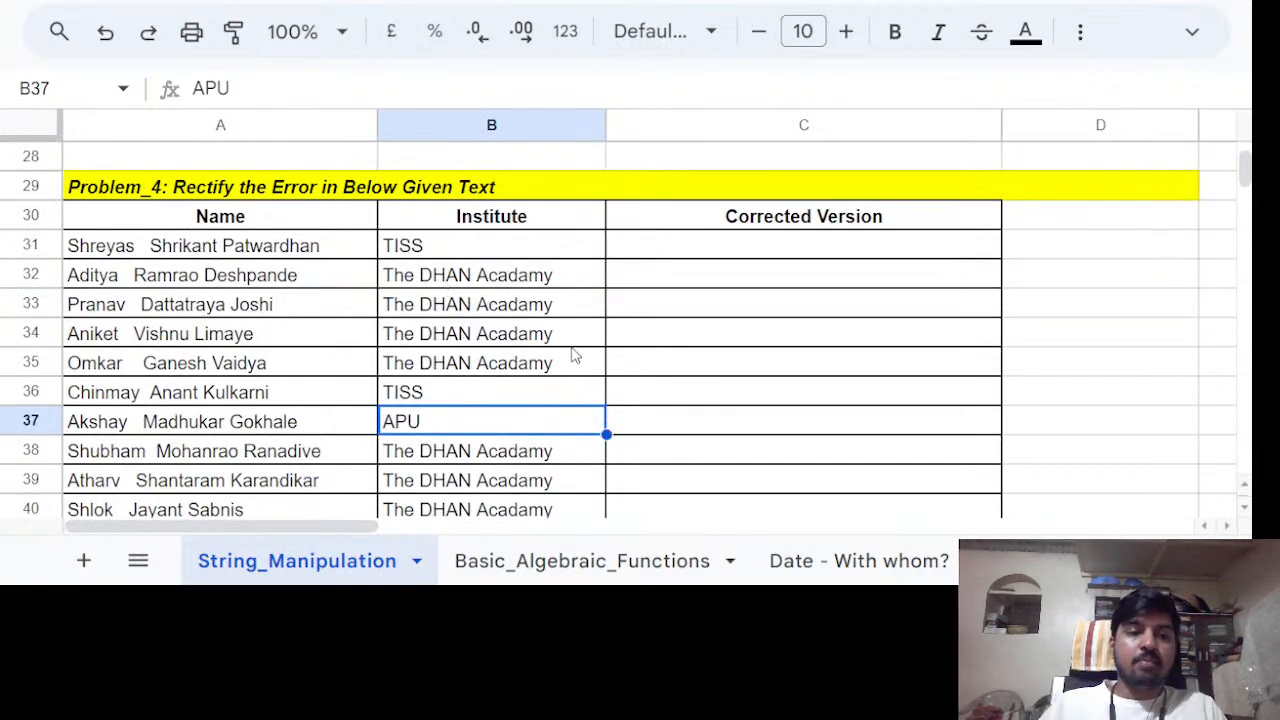
Correct the misspelled institute name in cell B32 to The DHAN Academy.
{"action": "left_click", "coordinate": [276, 277]}
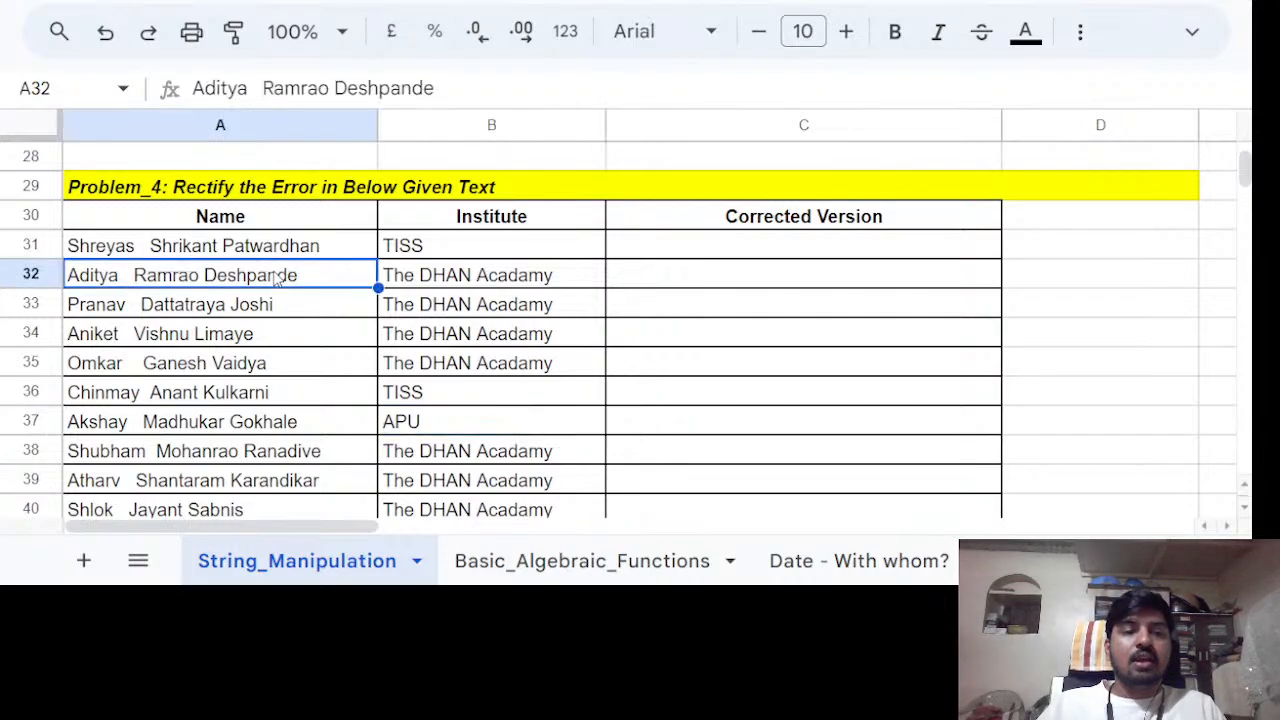
{"action": "left_click", "coordinate": [416, 285]}
{"action": "triple_click", "coordinate": [513, 273]}
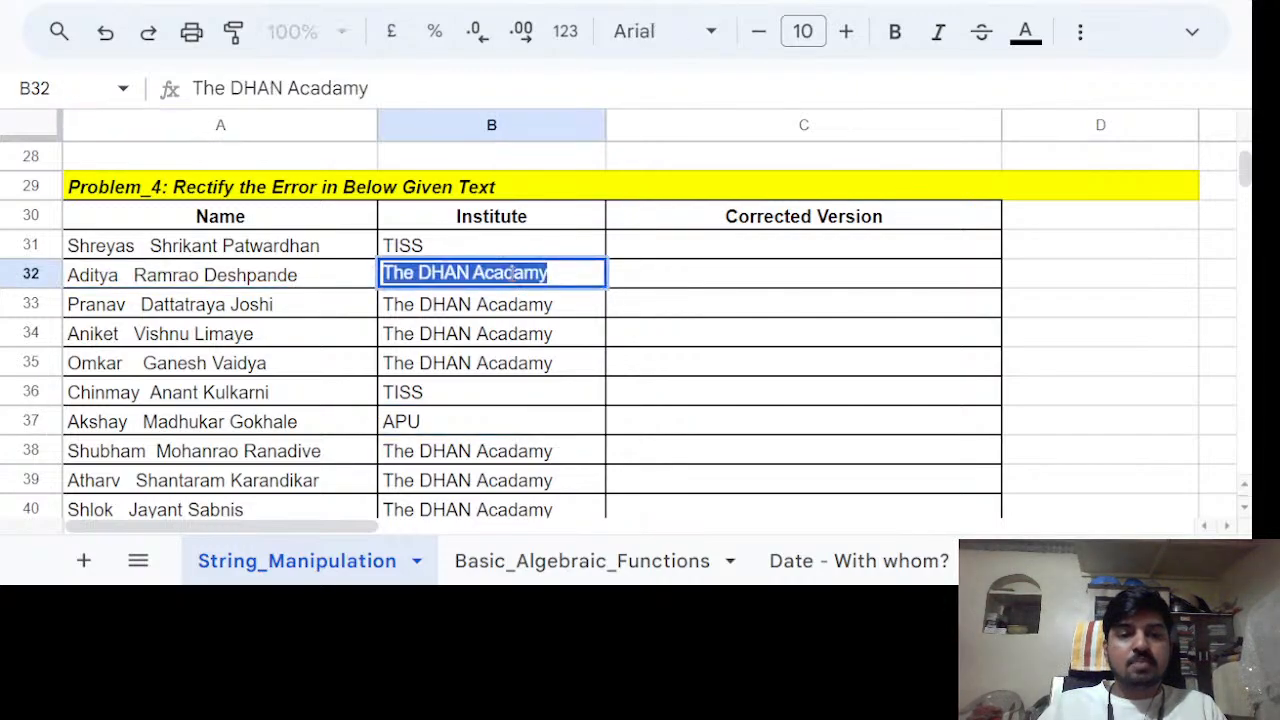
{"action": "left_click_drag", "start_coordinate": [548, 273], "coordinate": [482, 281]}
{"action": "left_click", "coordinate": [648, 310]}
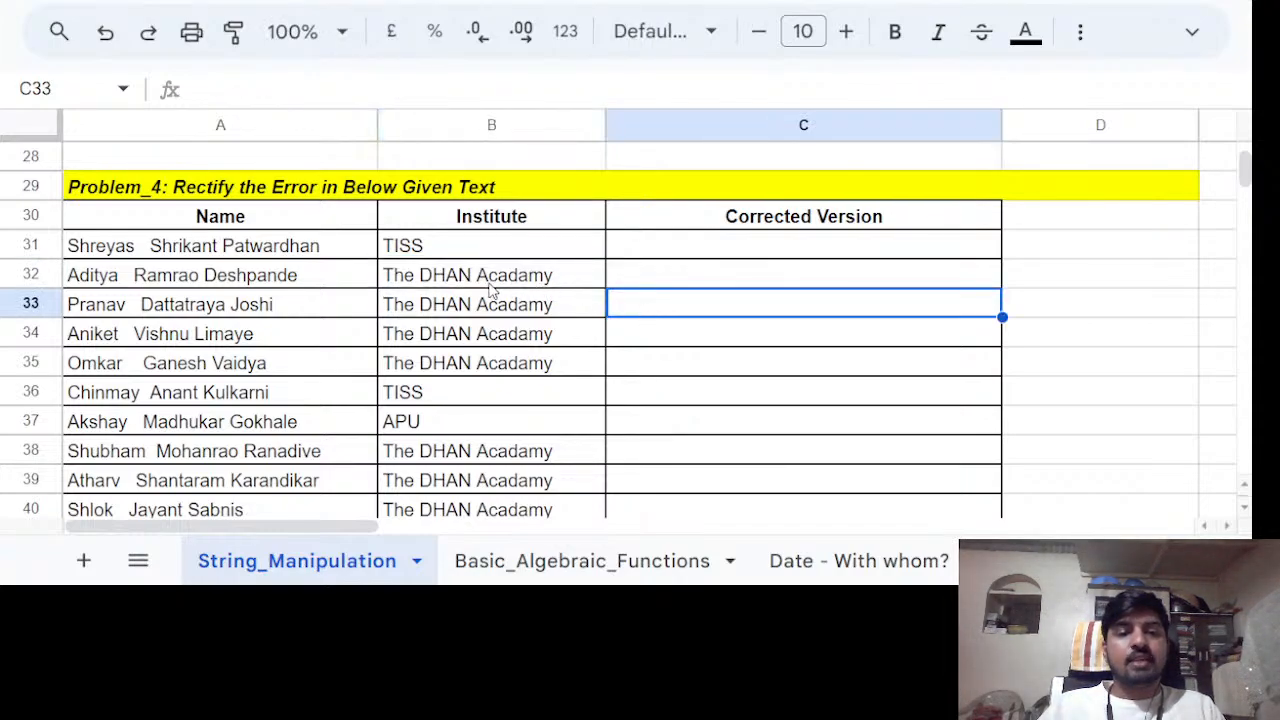
{"action": "double_click", "coordinate": [520, 279]}
{"action": "left_click", "coordinate": [523, 278]}
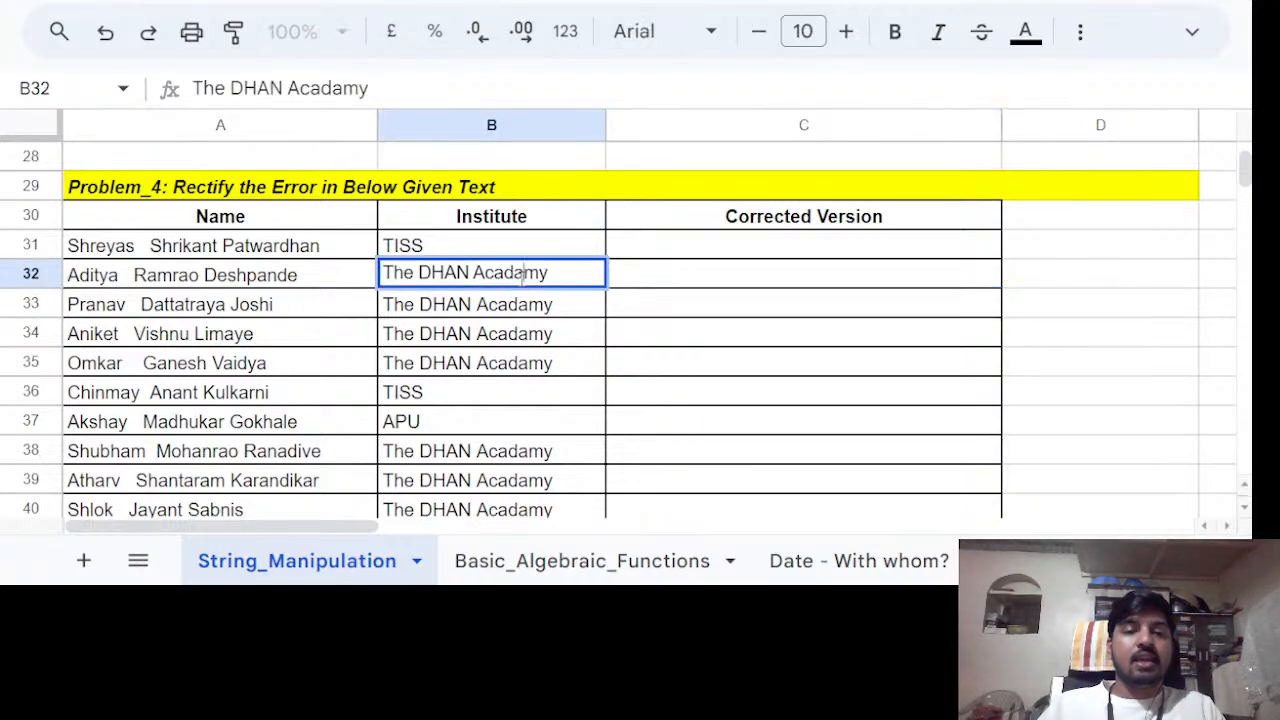
{"action": "key", "text": "BackSpace"}
{"action": "type", "text": "e"}
{"action": "key", "text": "Return"}
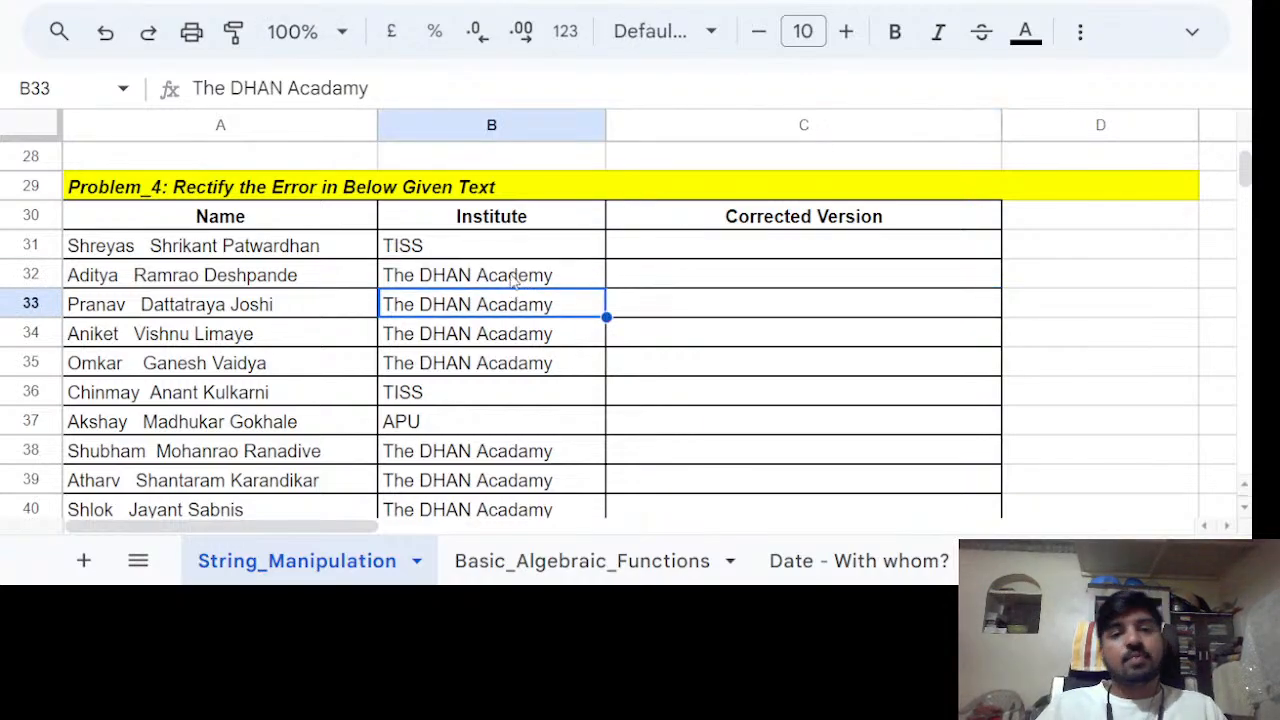
Enter the sample words cat in C32 and cut in C33 of the Corrected Version column.
{"action": "left_click", "coordinate": [515, 280]}
{"action": "scroll", "coordinate": [512, 302], "scroll_direction": "down", "scroll_amount": 5}
{"action": "scroll", "coordinate": [508, 322], "scroll_direction": "up", "scroll_amount": 3}
{"action": "scroll", "coordinate": [508, 320], "scroll_direction": "up", "scroll_amount": 3}
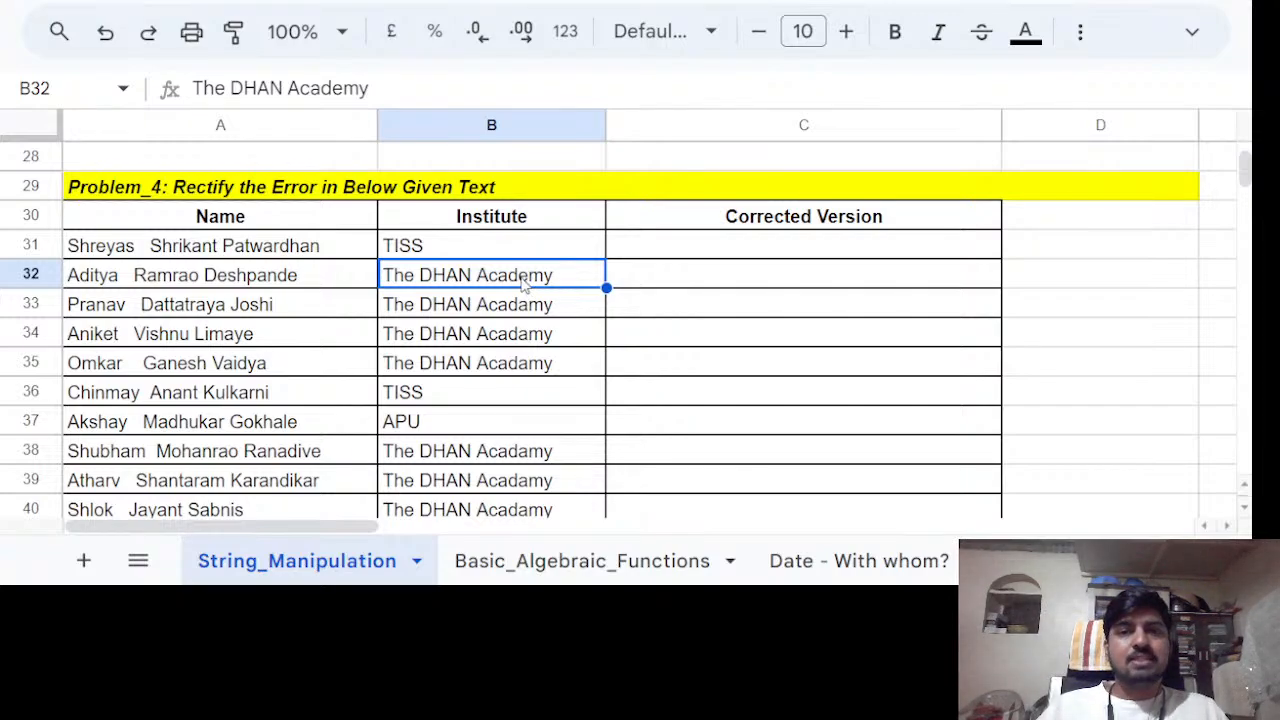
{"action": "key", "text": "Tab"}
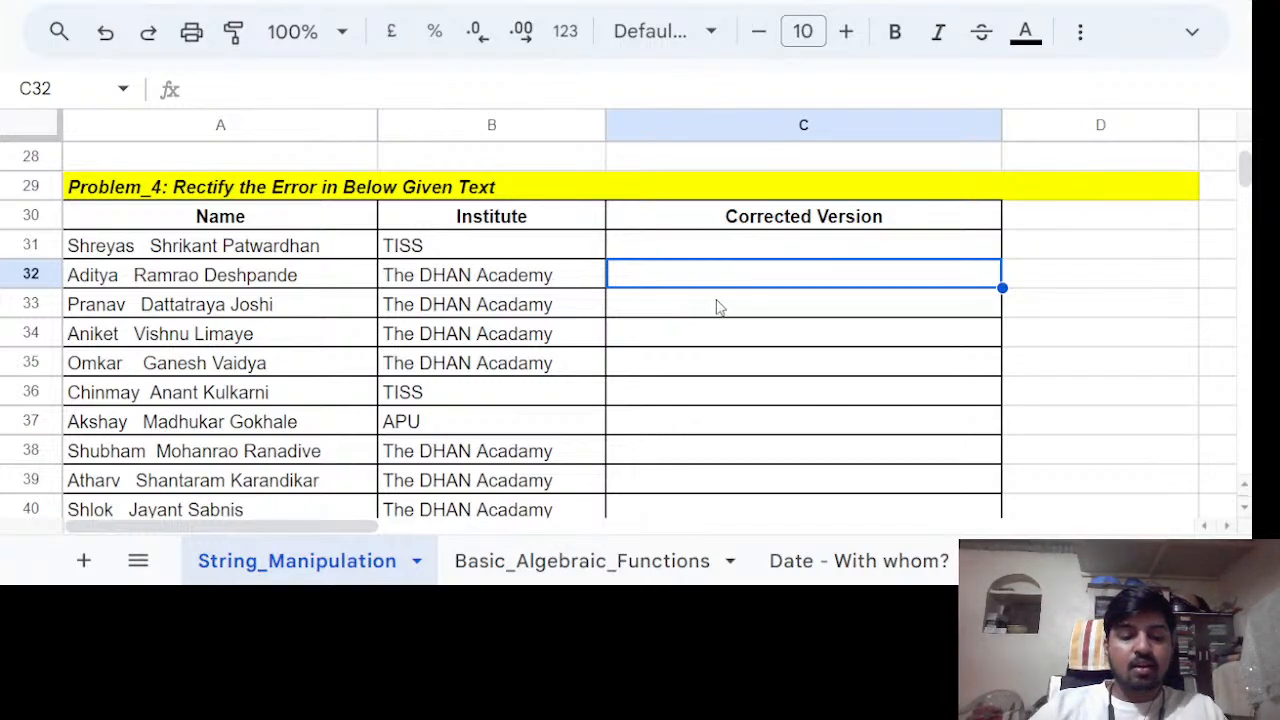
{"action": "type", "text": "cat"}
{"action": "key", "text": "Return"}
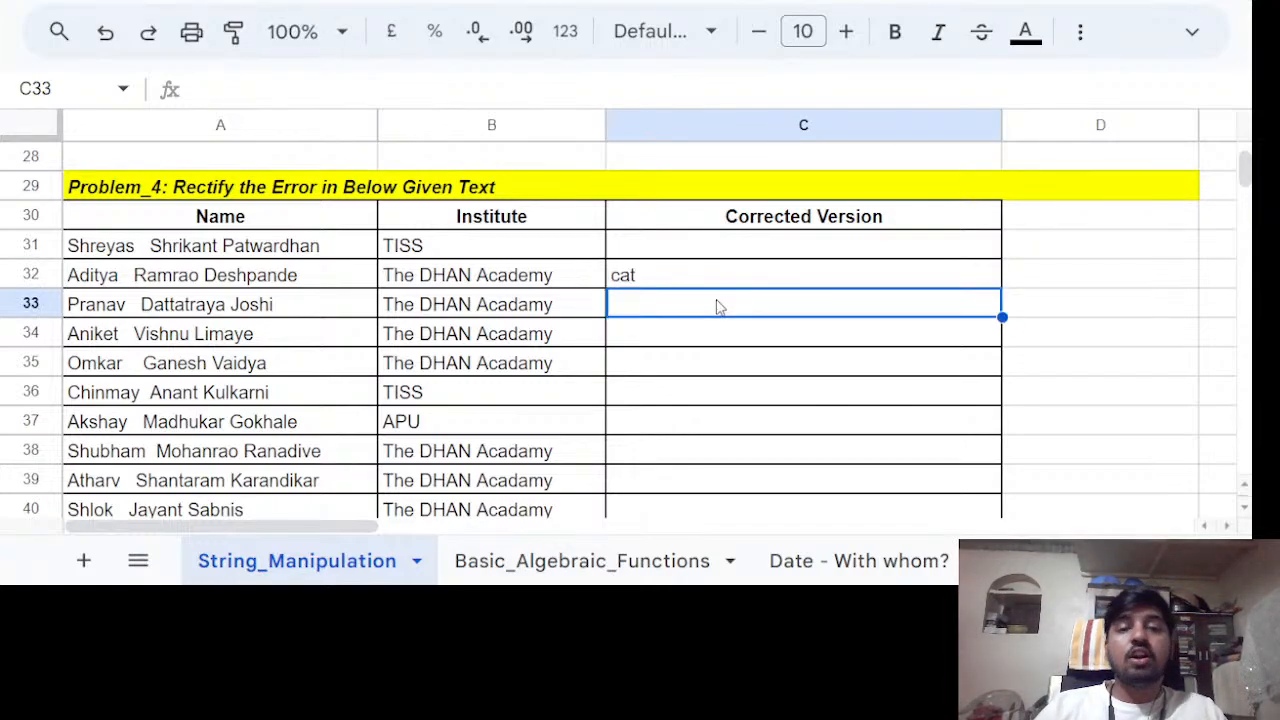
{"action": "key", "text": "Up"}
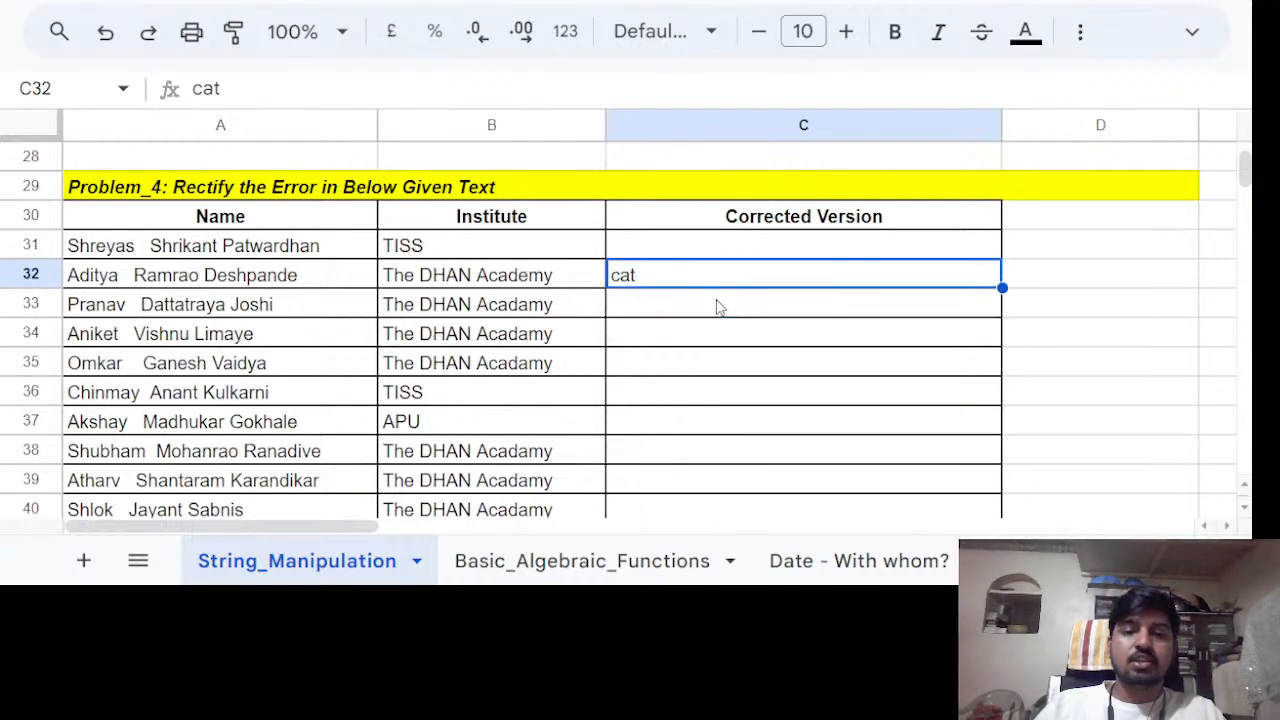
{"action": "left_click", "coordinate": [716, 307]}
{"action": "type", "text": "cut"}
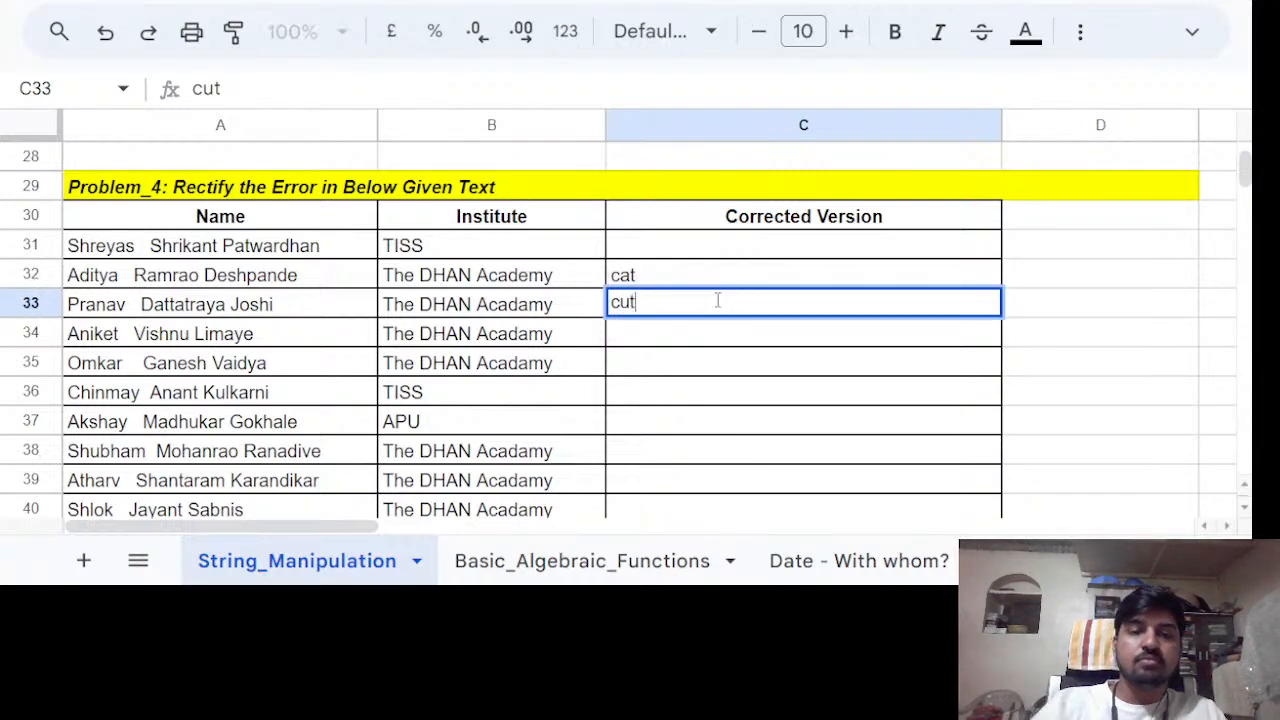
{"action": "key", "text": "Return"}
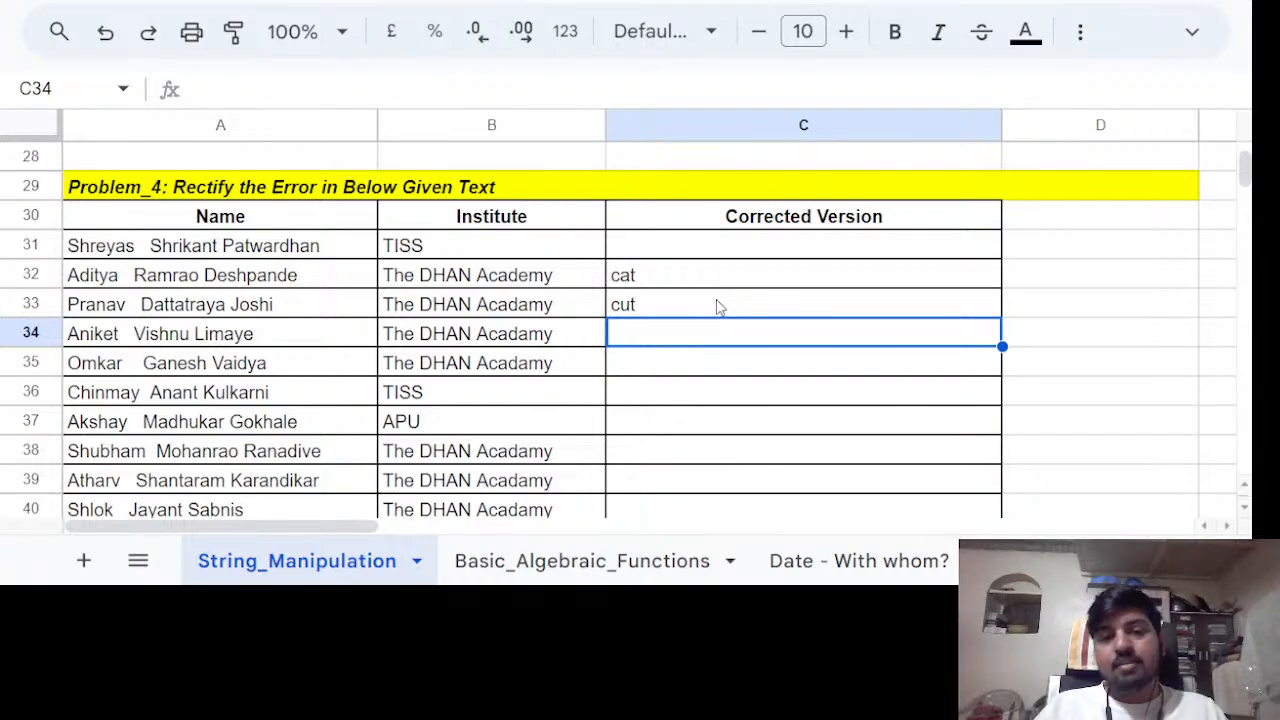
Enter the word concat in cell C16, above the Problem_3 heading.
{"action": "key", "text": "Up"}
{"action": "key", "text": "Up"}
{"action": "key", "text": "Up"}
{"action": "key", "text": "Up"}
{"action": "key", "text": "Up"}
{"action": "key", "text": "Up"}
{"action": "key", "text": "Up"}
{"action": "key", "text": "Up"}
{"action": "key", "text": "Up"}
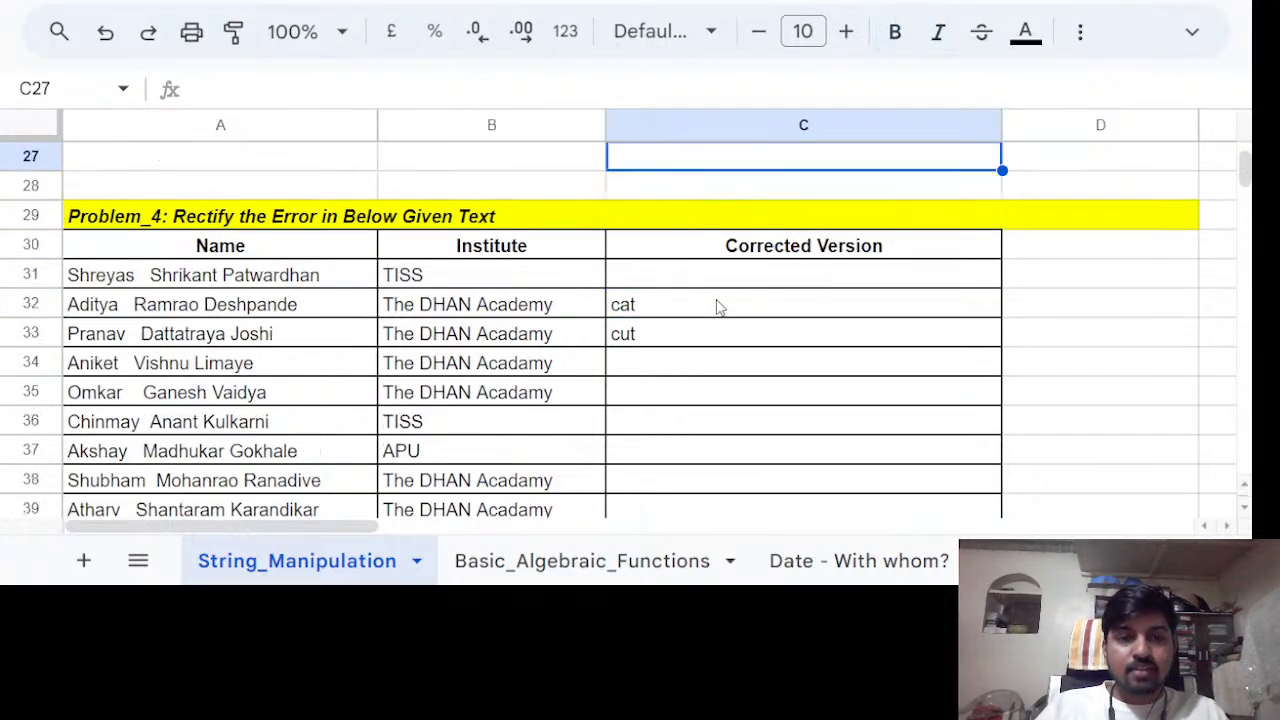
{"action": "key", "text": "Up"}
{"action": "key", "text": "Up"}
{"action": "key", "text": "Up"}
{"action": "key", "text": "Up"}
{"action": "key", "text": "Up"}
{"action": "key", "text": "Up"}
{"action": "key", "text": "Up"}
{"action": "key", "text": "Up"}
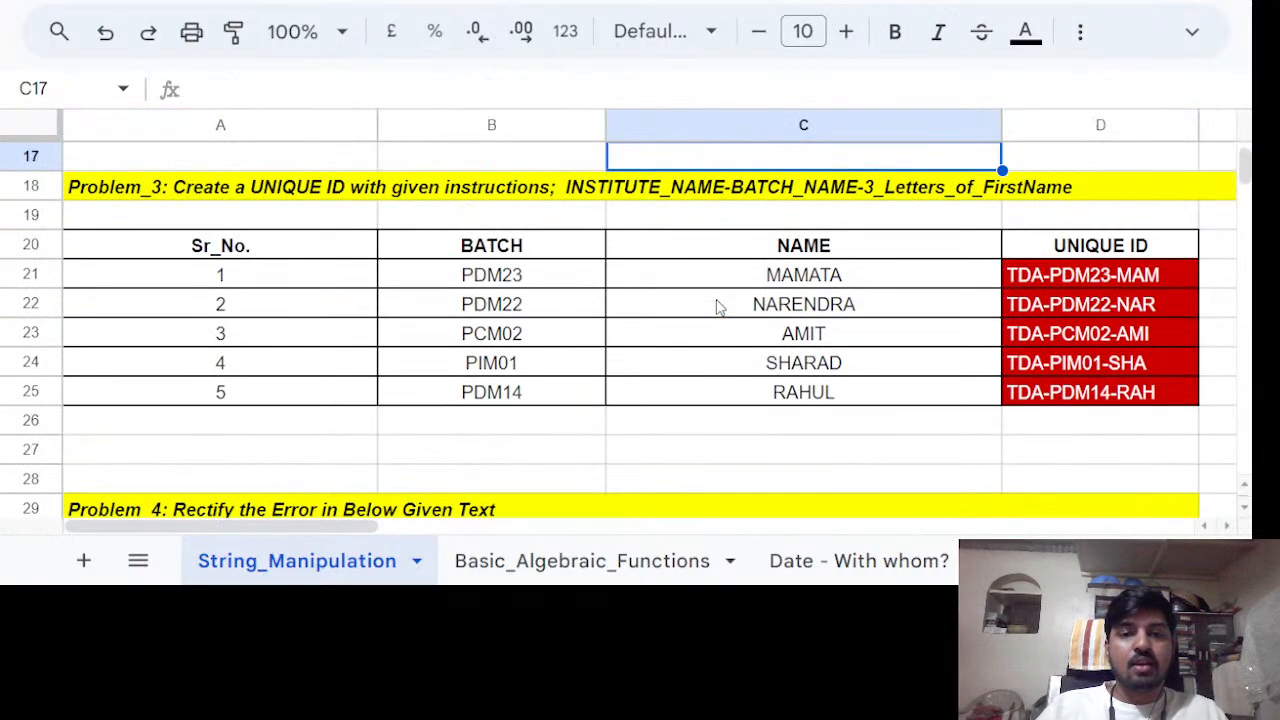
{"action": "key", "text": "Down"}
{"action": "key", "text": "Up"}
{"action": "key", "text": "Up"}
{"action": "key", "text": "Up"}
{"action": "key", "text": "Up"}
{"action": "key", "text": "Up"}
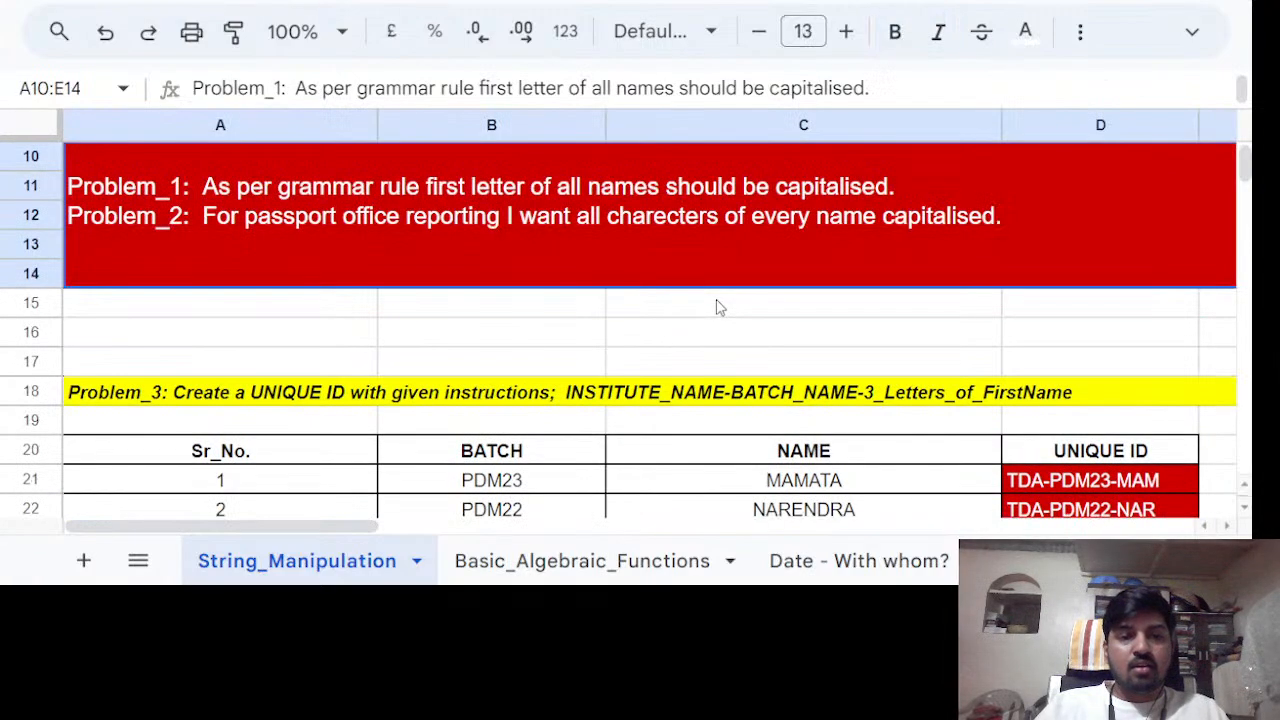
{"action": "key", "text": "Down"}
{"action": "key", "text": "Down"}
{"action": "key", "text": "Down"}
{"action": "key", "text": "Down"}
{"action": "key", "text": "Down"}
{"action": "key", "text": "Up"}
{"action": "key", "text": "Up"}
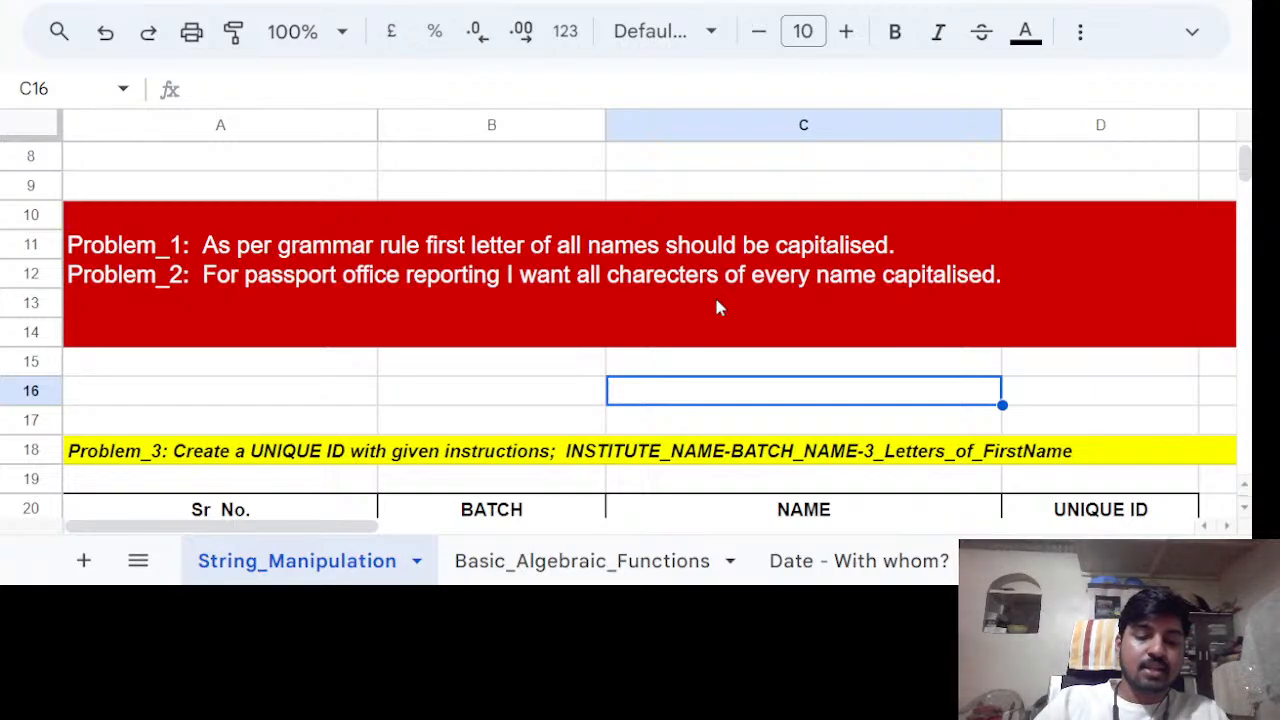
{"action": "type", "text": "concat"}
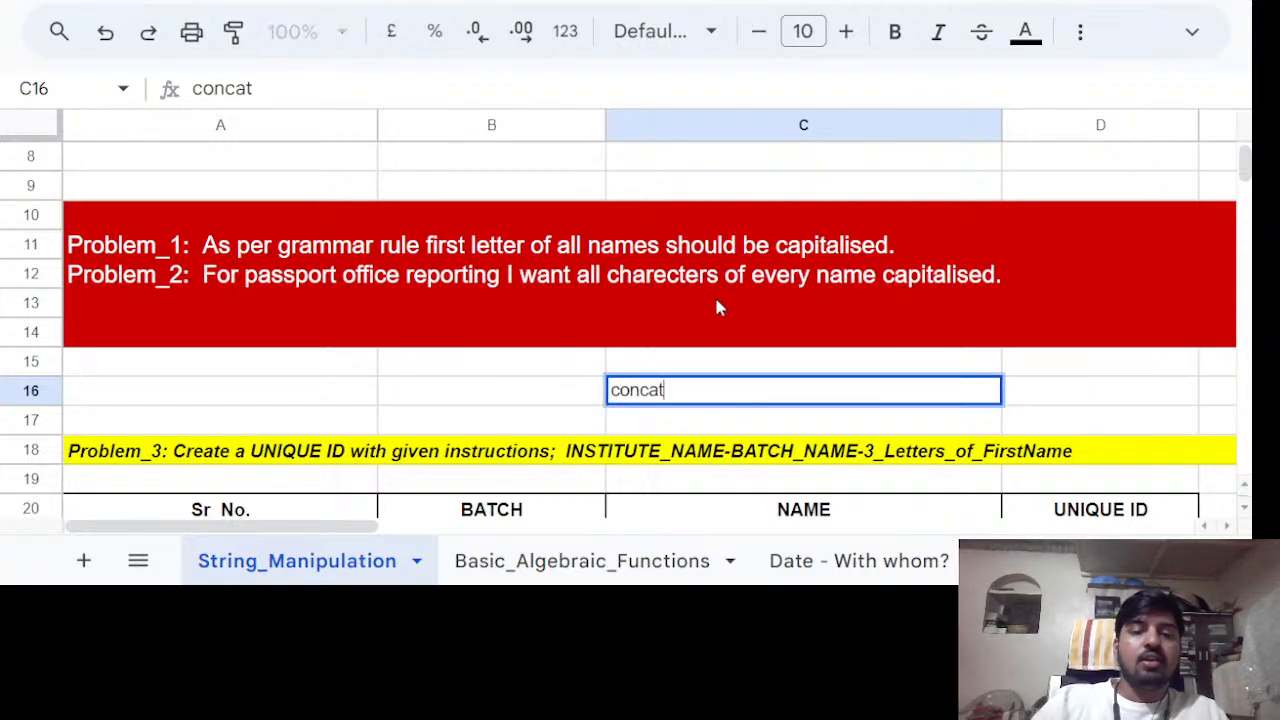
{"action": "key", "text": "Return"}
{"action": "key", "text": "Up"}
{"action": "key", "text": "Down"}
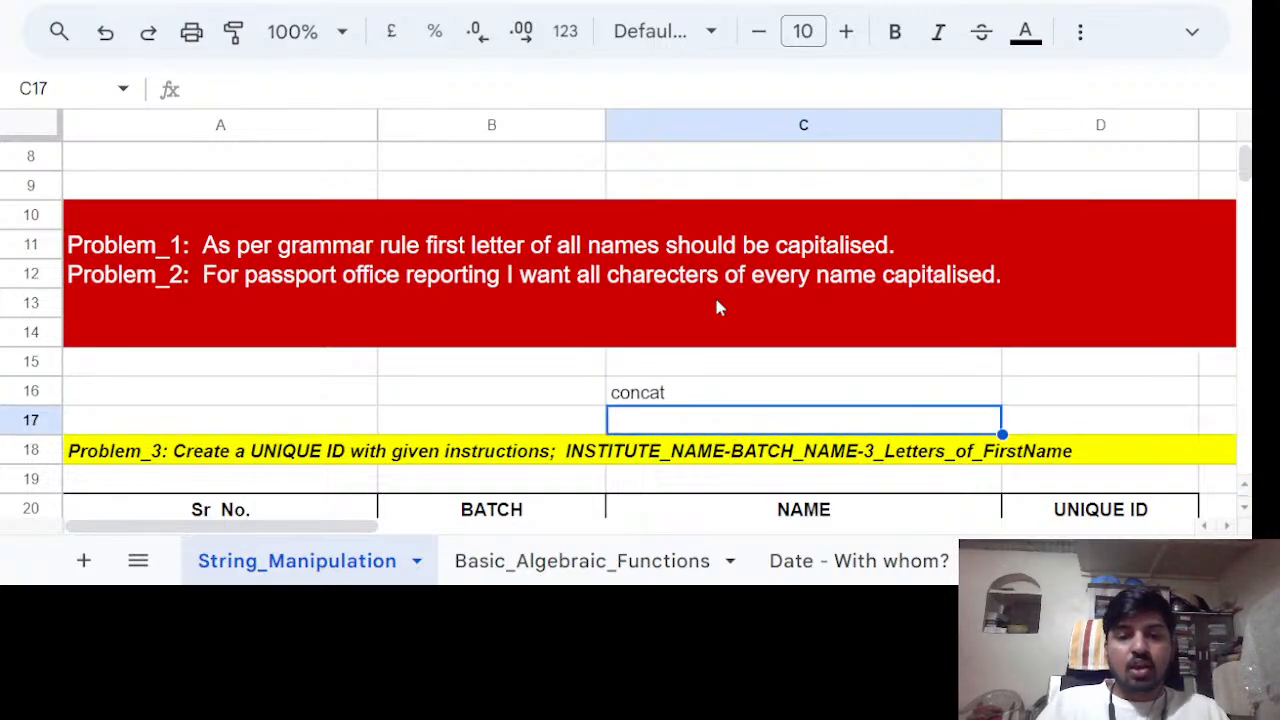
Compare the sample words cat and cut in C32:C33, and change the word in C16 to concut.
{"action": "scroll", "coordinate": [716, 307], "scroll_direction": "down", "scroll_amount": 6}
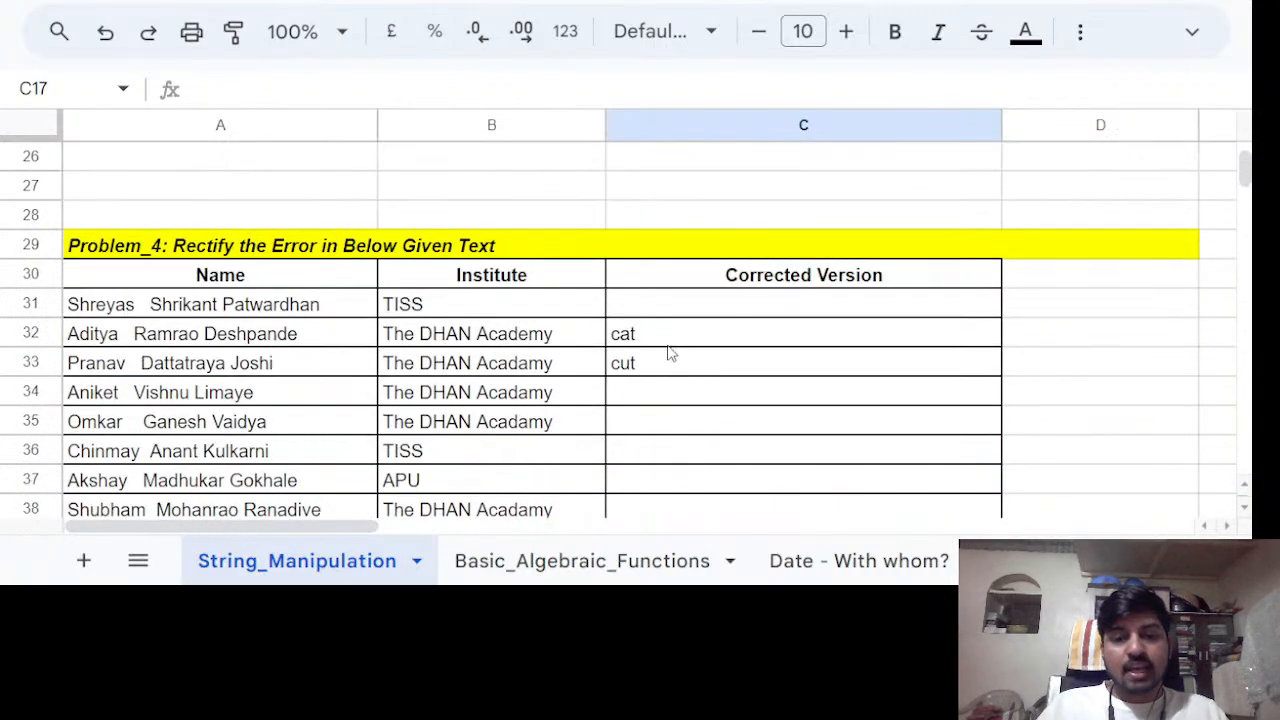
{"action": "left_click", "coordinate": [662, 340]}
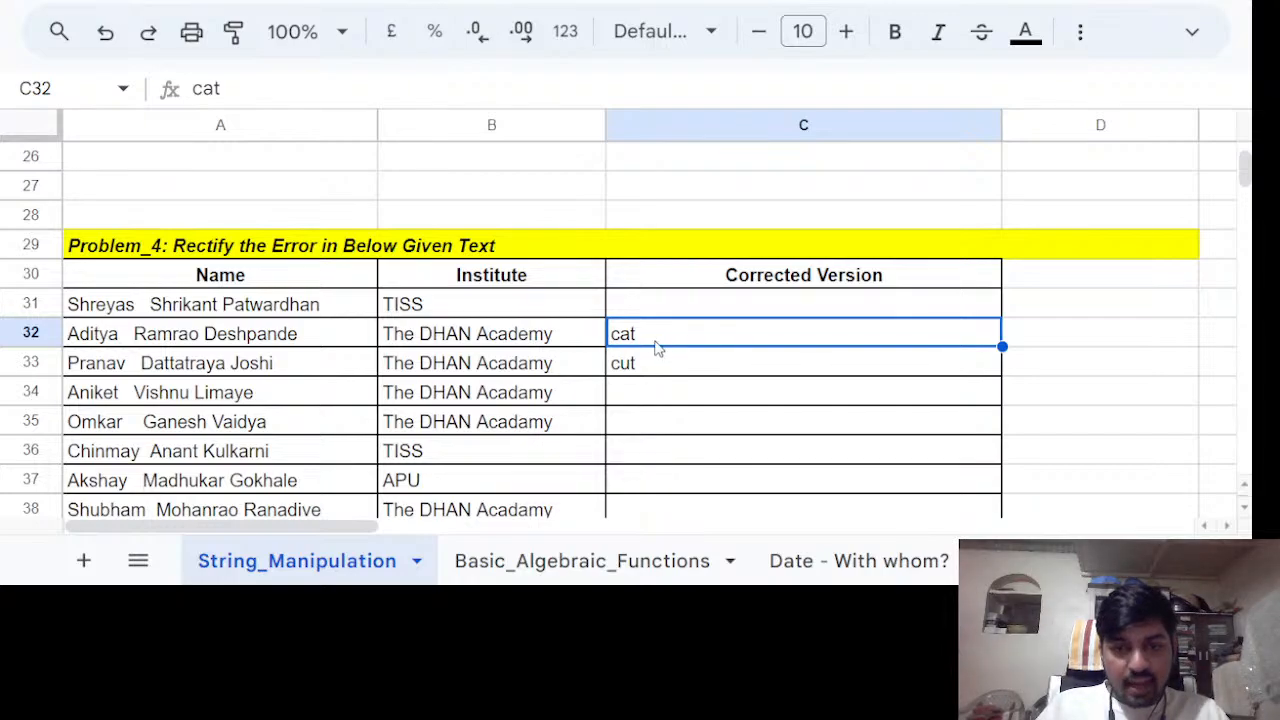
{"action": "left_click", "coordinate": [679, 368]}
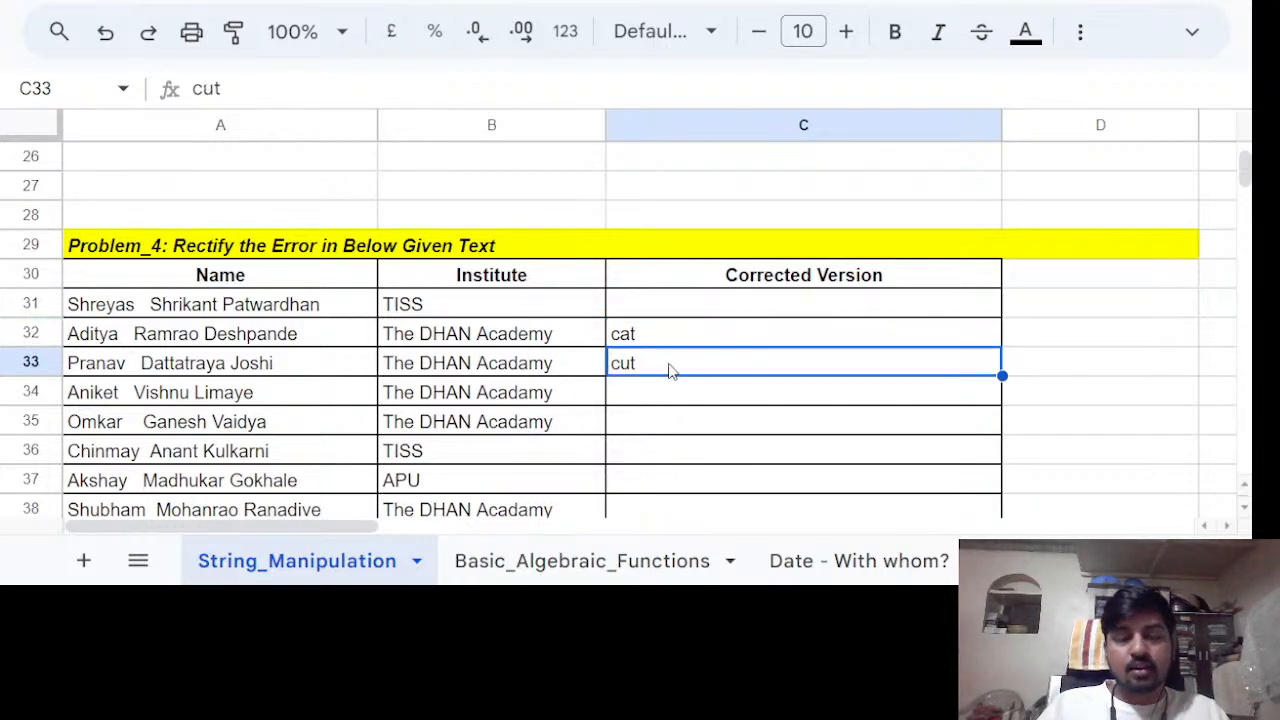
{"action": "scroll", "coordinate": [640, 365], "scroll_direction": "up", "scroll_amount": 8}
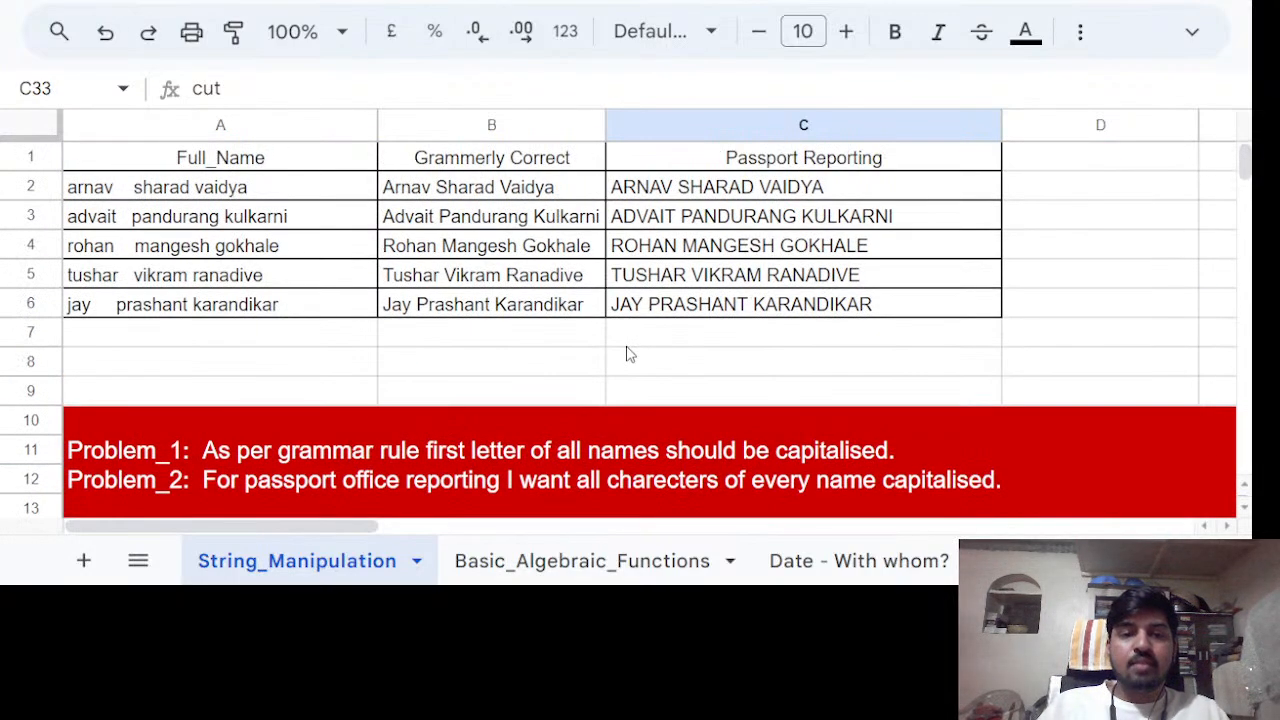
{"action": "scroll", "coordinate": [628, 353], "scroll_direction": "down", "scroll_amount": 3}
{"action": "left_click", "coordinate": [655, 368]}
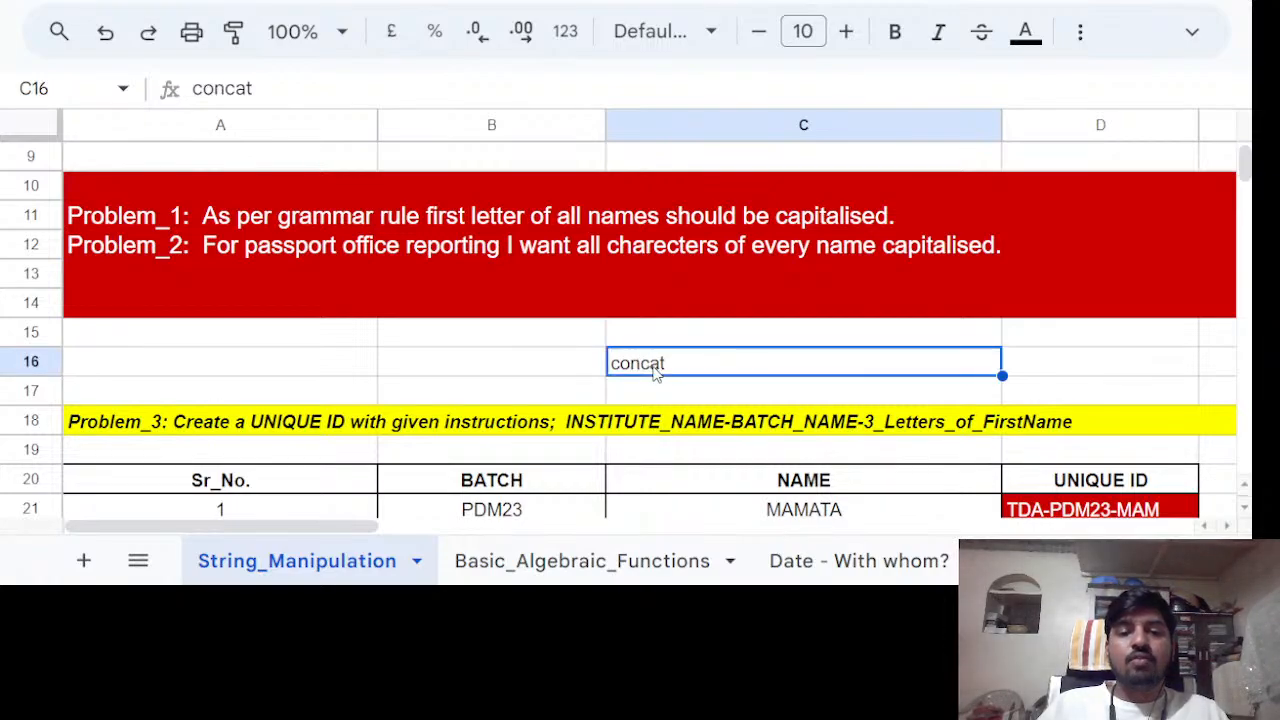
{"action": "double_click", "coordinate": [655, 368]}
{"action": "key", "text": "BackSpace"}
{"action": "type", "text": "u"}
{"action": "key", "text": "Return"}
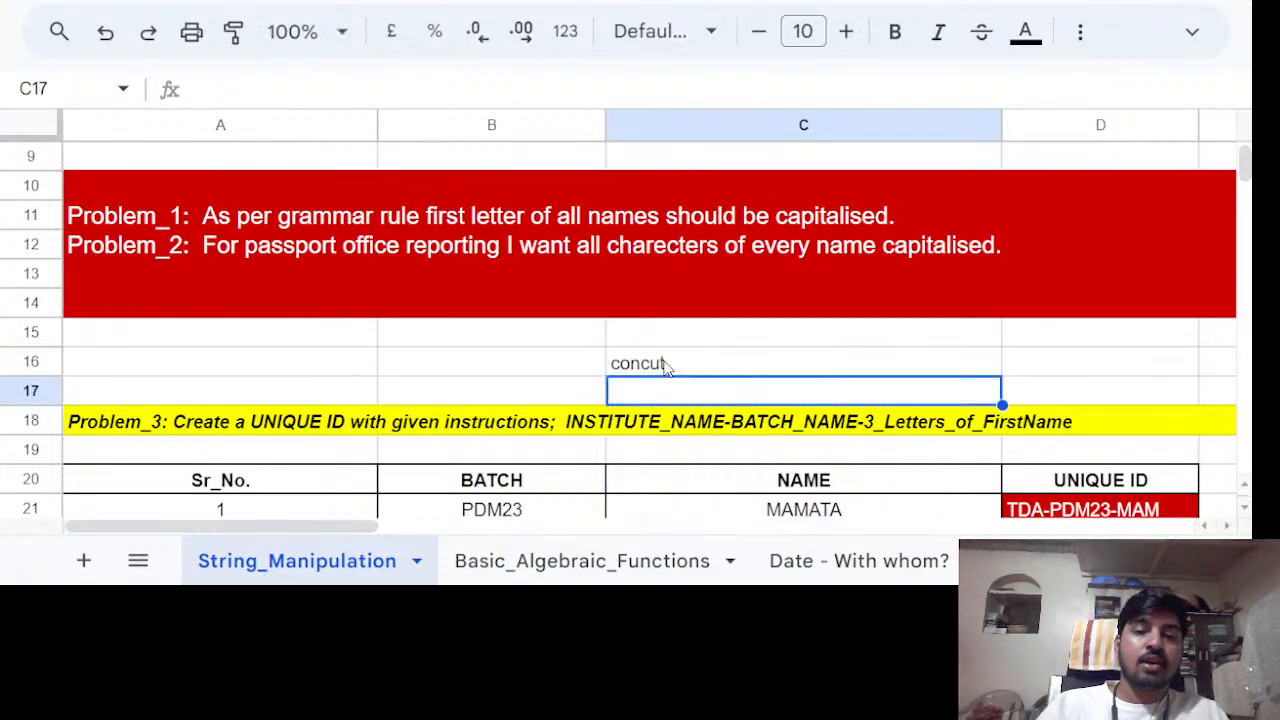
Clear the sample words from C16 and from C32:C33 of the Corrected Version column.
{"action": "left_click", "coordinate": [667, 366]}
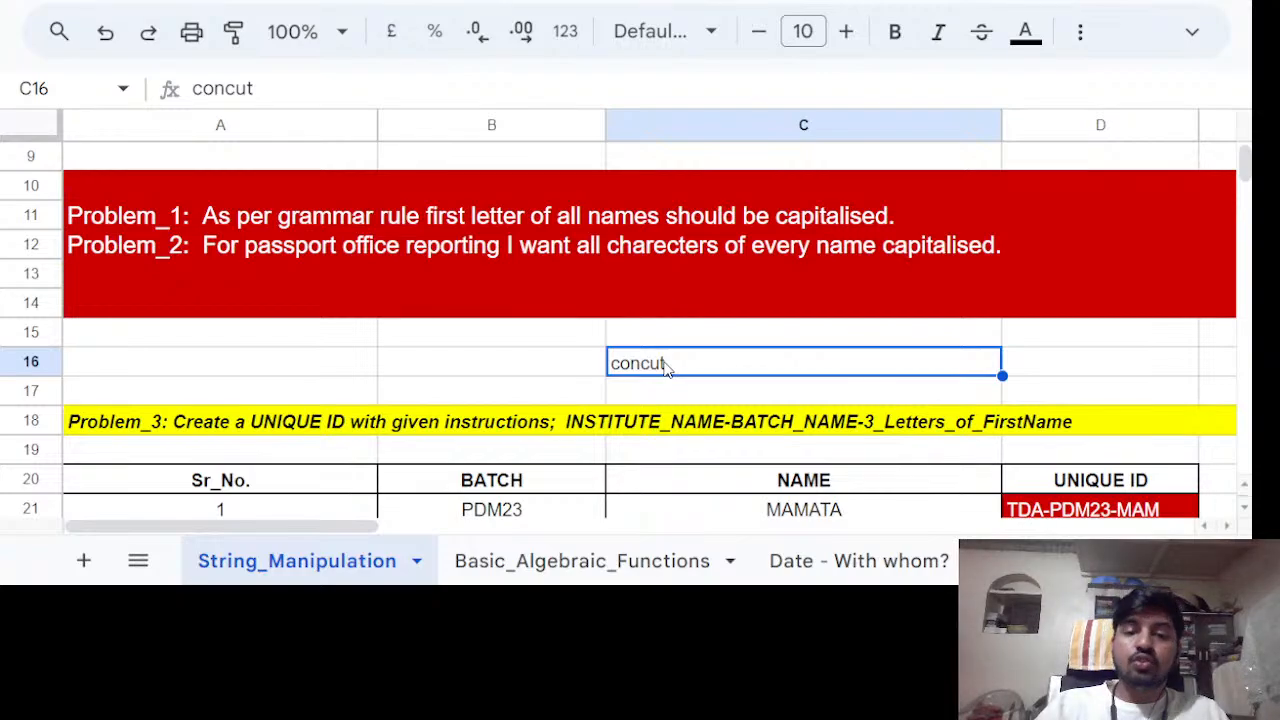
{"action": "key", "text": "Delete"}
{"action": "scroll", "coordinate": [667, 368], "scroll_direction": "down", "scroll_amount": 5}
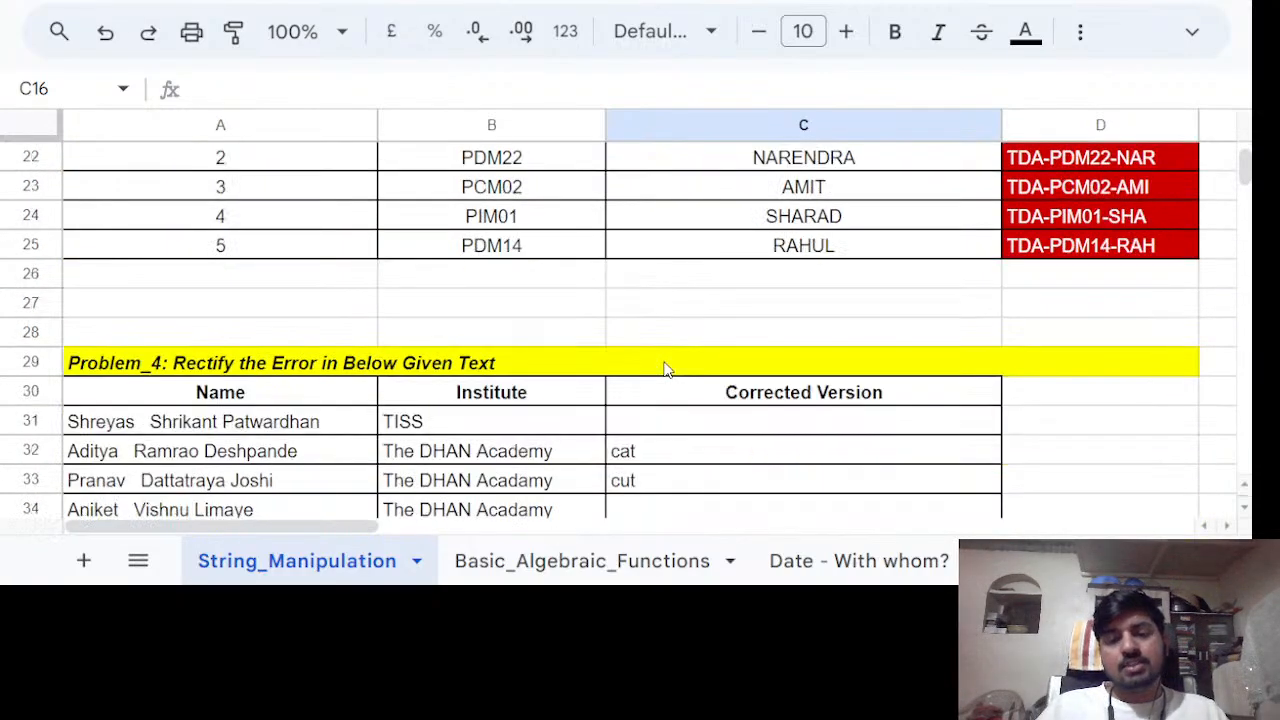
{"action": "scroll", "coordinate": [667, 368], "scroll_direction": "down", "scroll_amount": 1}
{"action": "left_click_drag", "start_coordinate": [663, 364], "coordinate": [660, 394]}
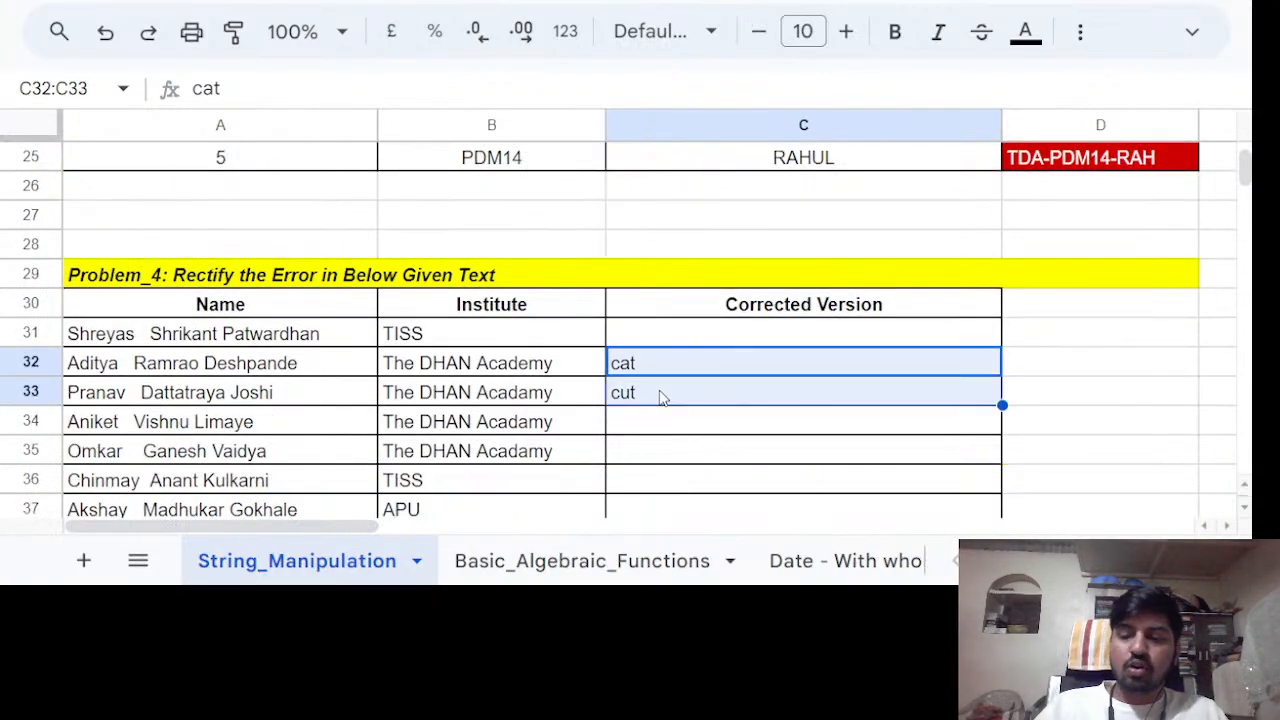
{"action": "key", "text": "Delete"}
{"action": "left_click", "coordinate": [640, 366]}
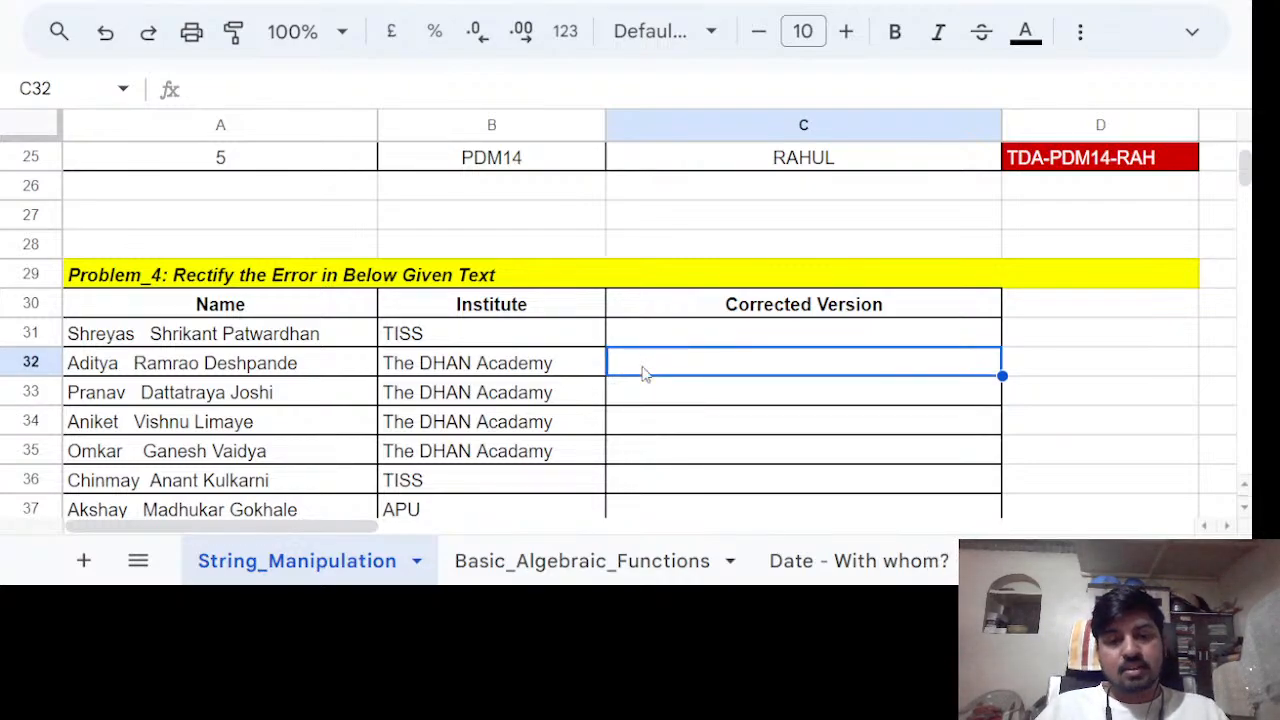
{"action": "left_click", "coordinate": [650, 391]}
{"action": "left_click", "coordinate": [656, 368]}
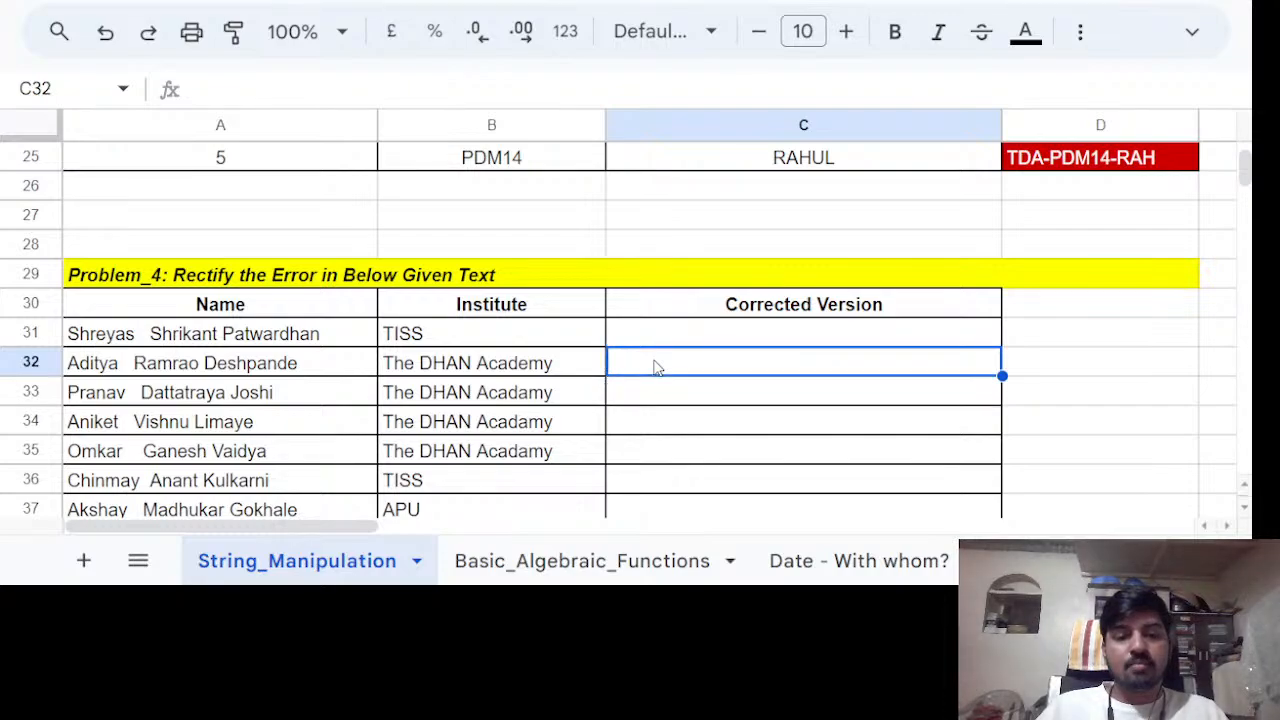
{"action": "left_click", "coordinate": [648, 343]}
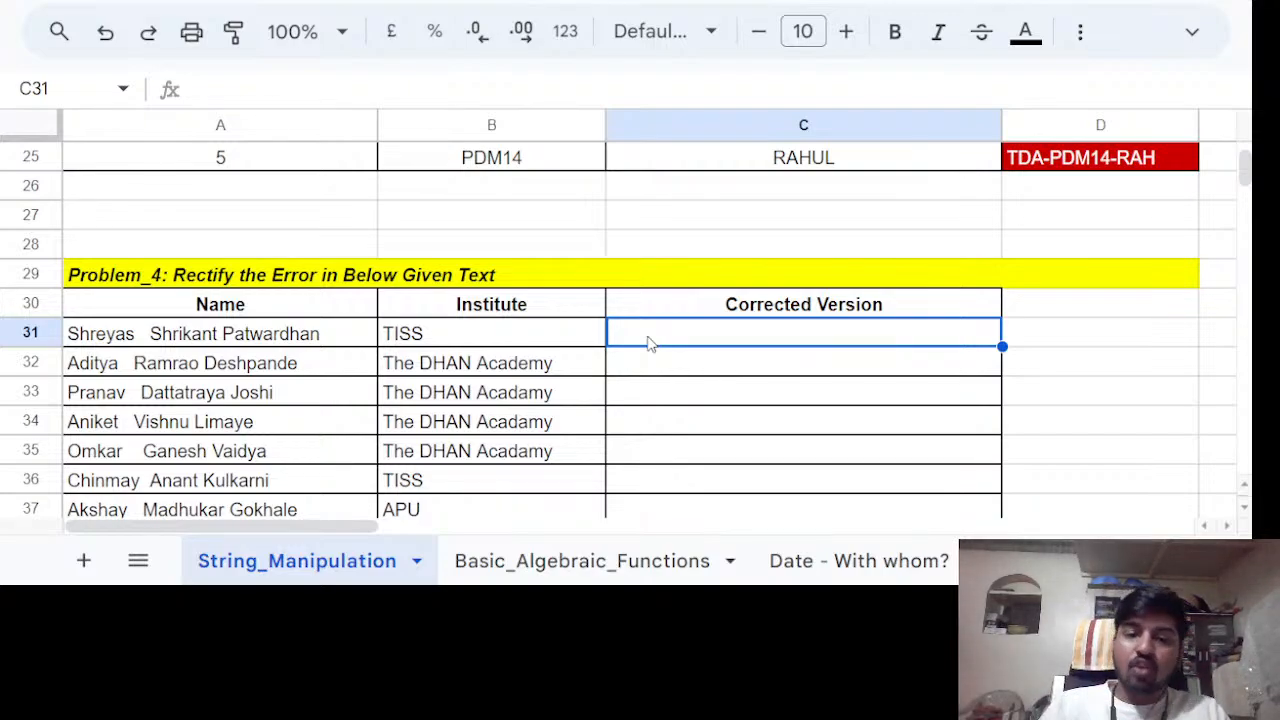
{"action": "left_click", "coordinate": [647, 357]}
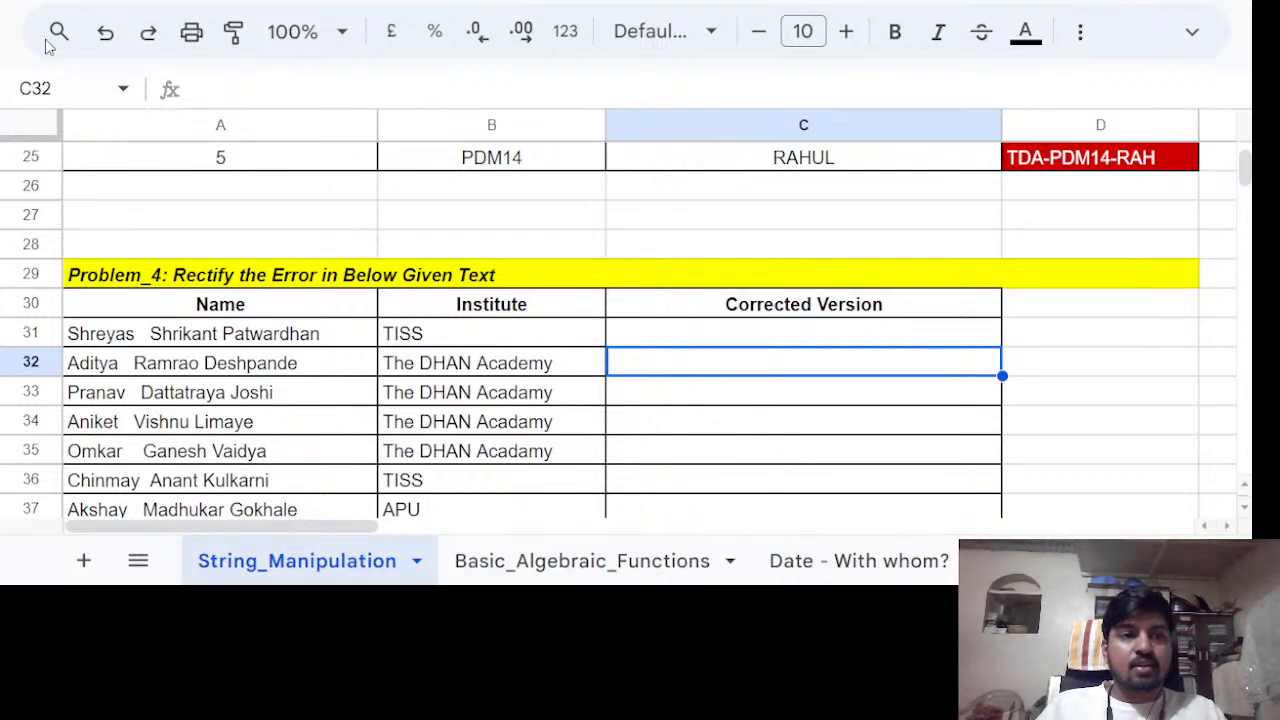
Show the hidden menus and browse the built-in function categories to find the list of text functions.
{"action": "left_click", "coordinate": [1079, 32]}
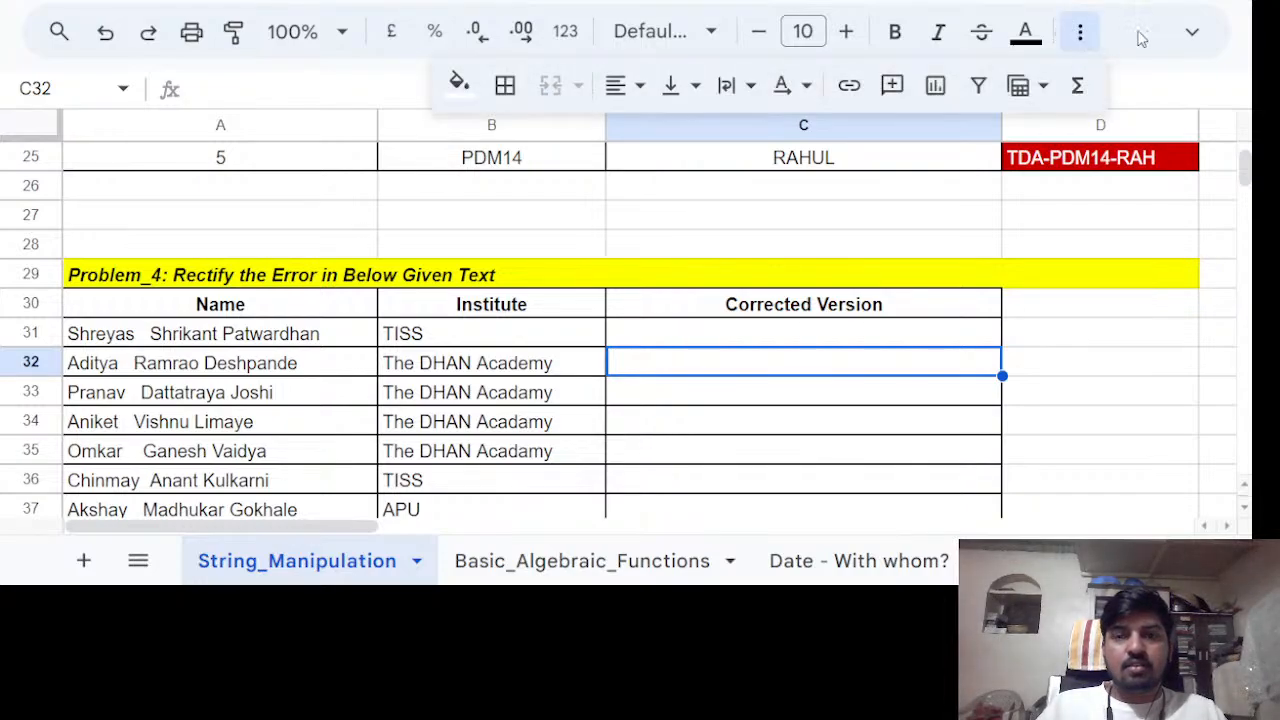
{"action": "left_click", "coordinate": [1190, 33]}
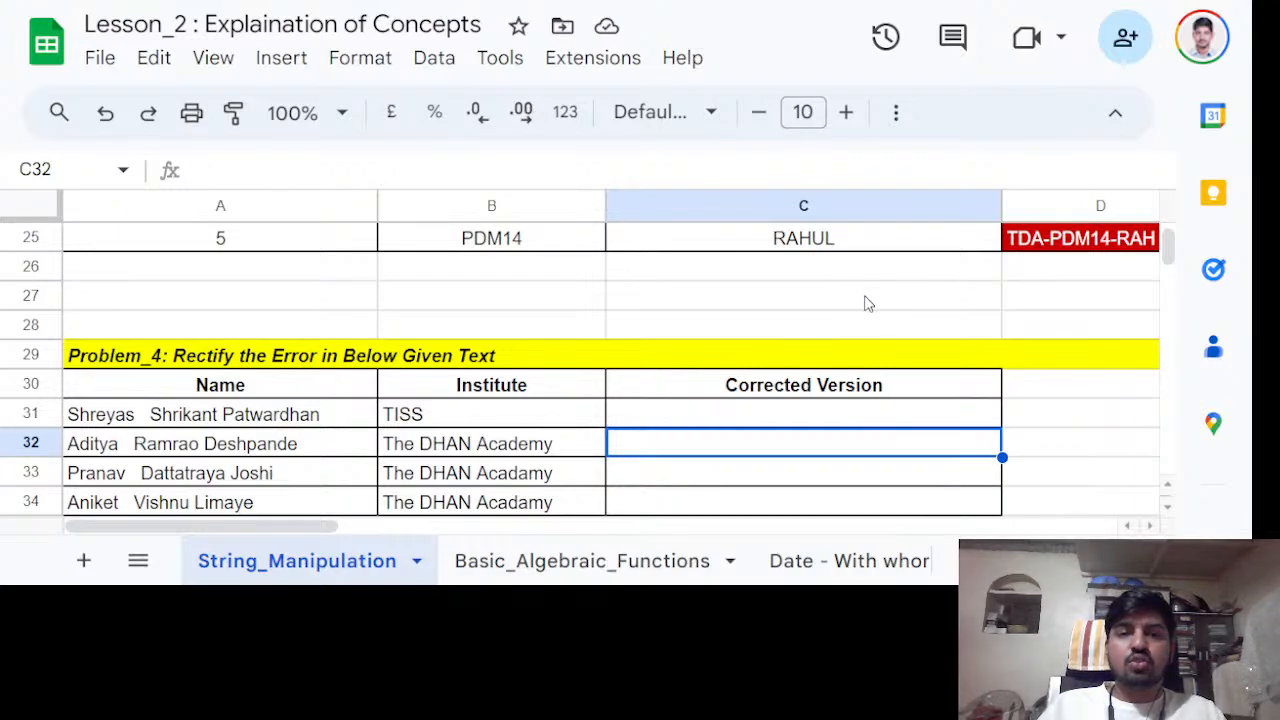
{"action": "left_click", "coordinate": [298, 62]}
{"action": "scroll", "coordinate": [590, 405], "scroll_direction": "down", "scroll_amount": 1}
{"action": "mouse_move", "coordinate": [614, 423]}
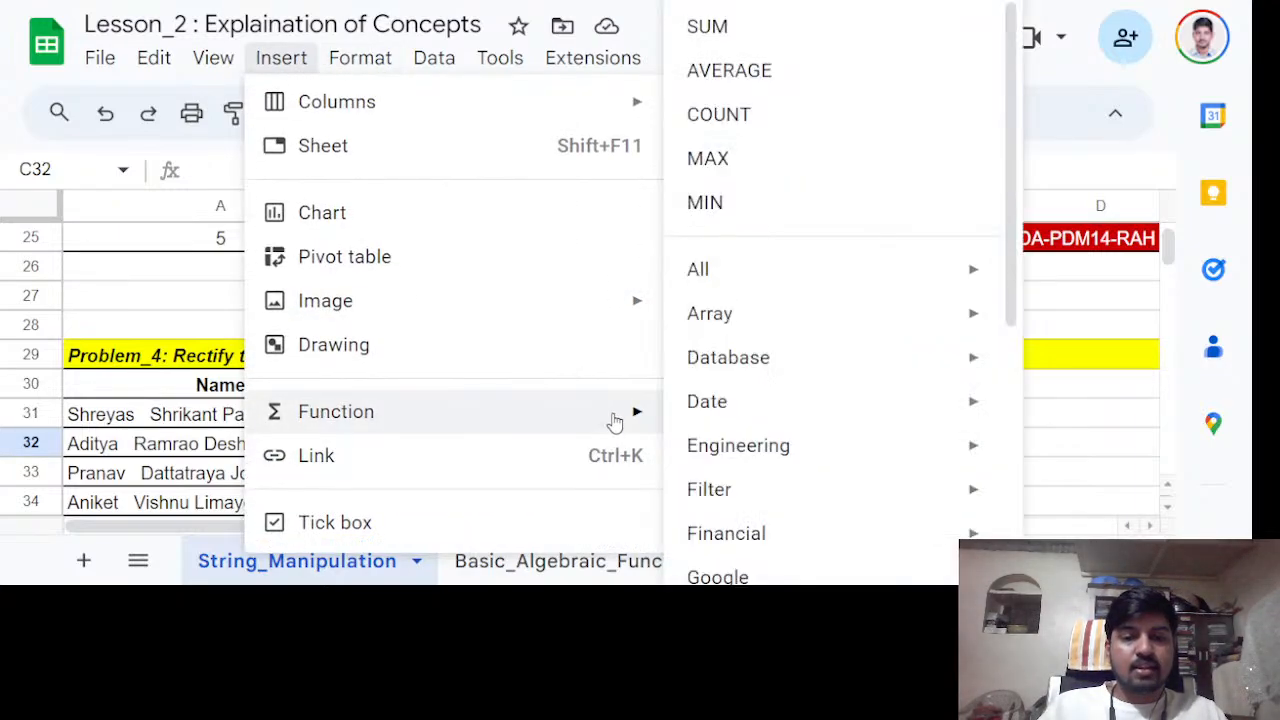
{"action": "scroll", "coordinate": [880, 388], "scroll_direction": "down", "scroll_amount": 4}
{"action": "mouse_move", "coordinate": [883, 388]}
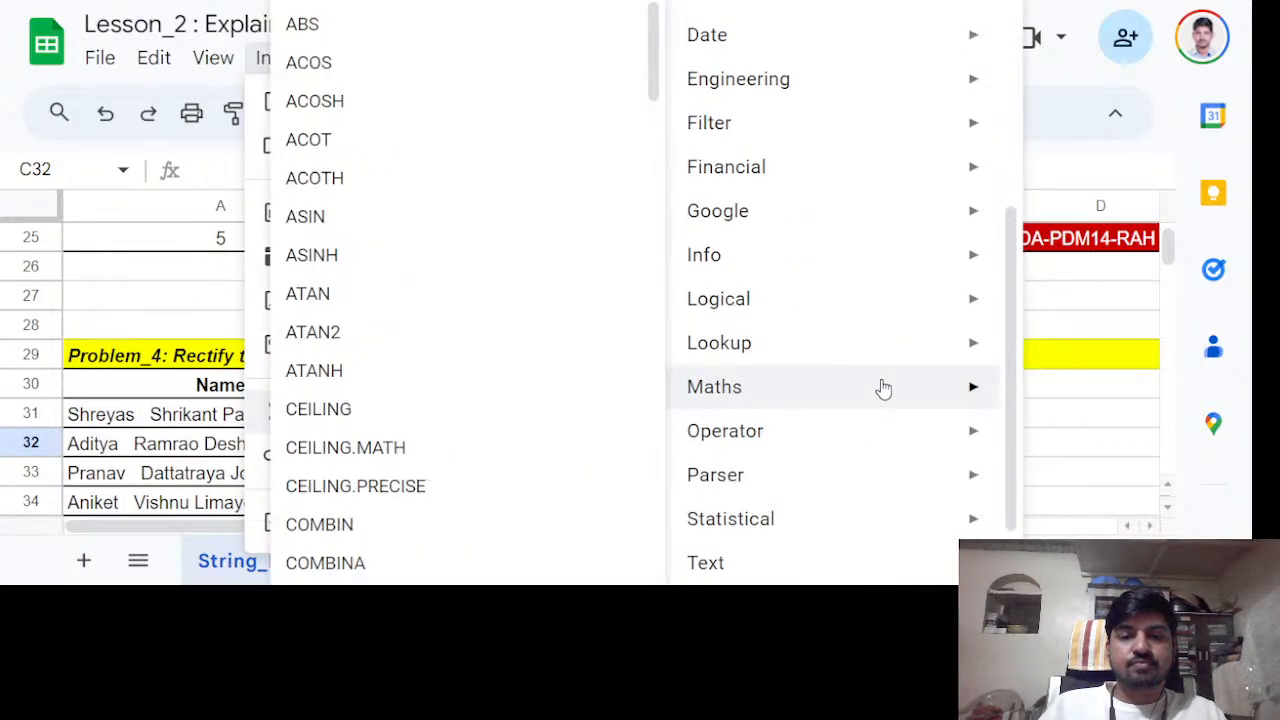
{"action": "scroll", "coordinate": [884, 388], "scroll_direction": "up", "scroll_amount": 4}
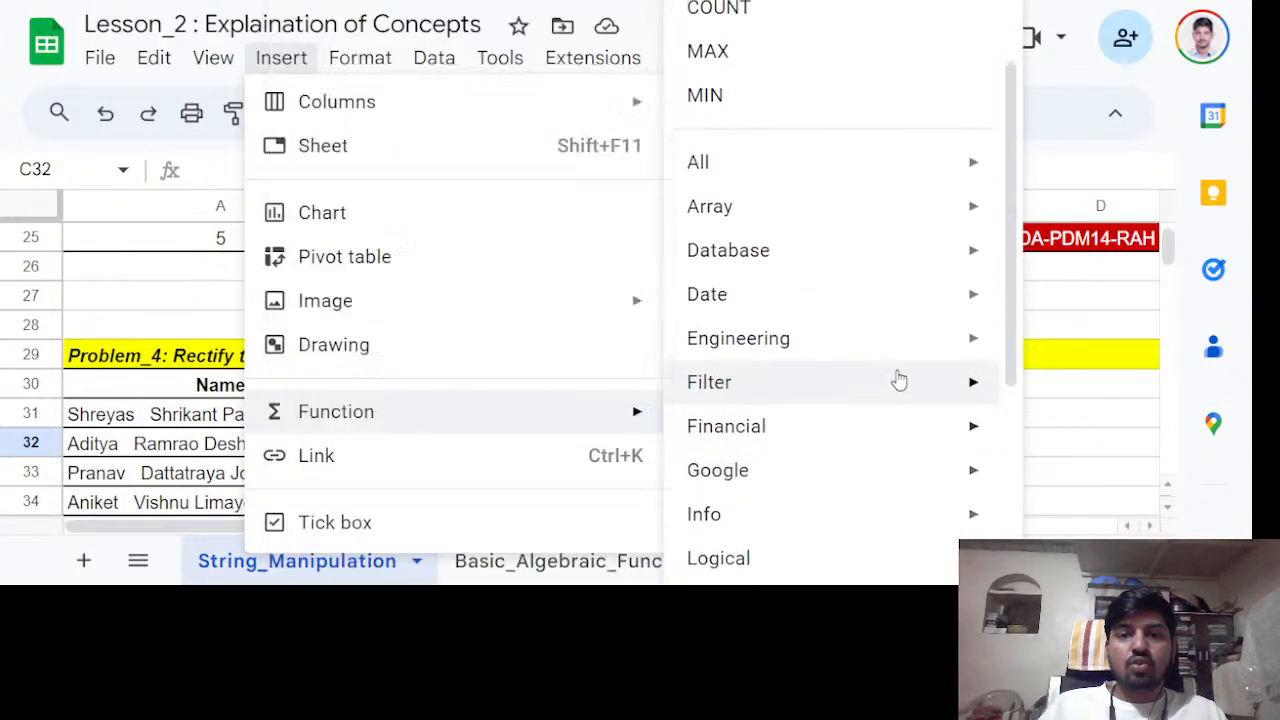
{"action": "mouse_move", "coordinate": [884, 307]}
{"action": "scroll", "coordinate": [868, 400], "scroll_direction": "down", "scroll_amount": 4}
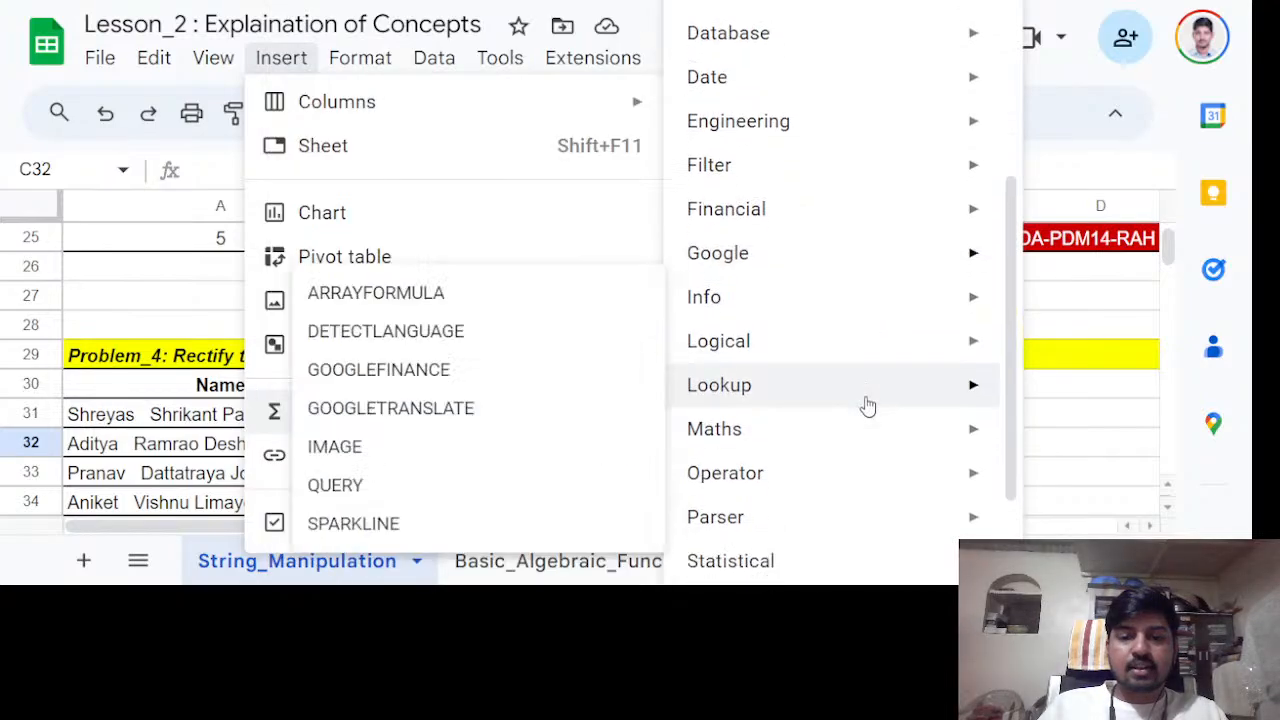
{"action": "mouse_move", "coordinate": [878, 461]}
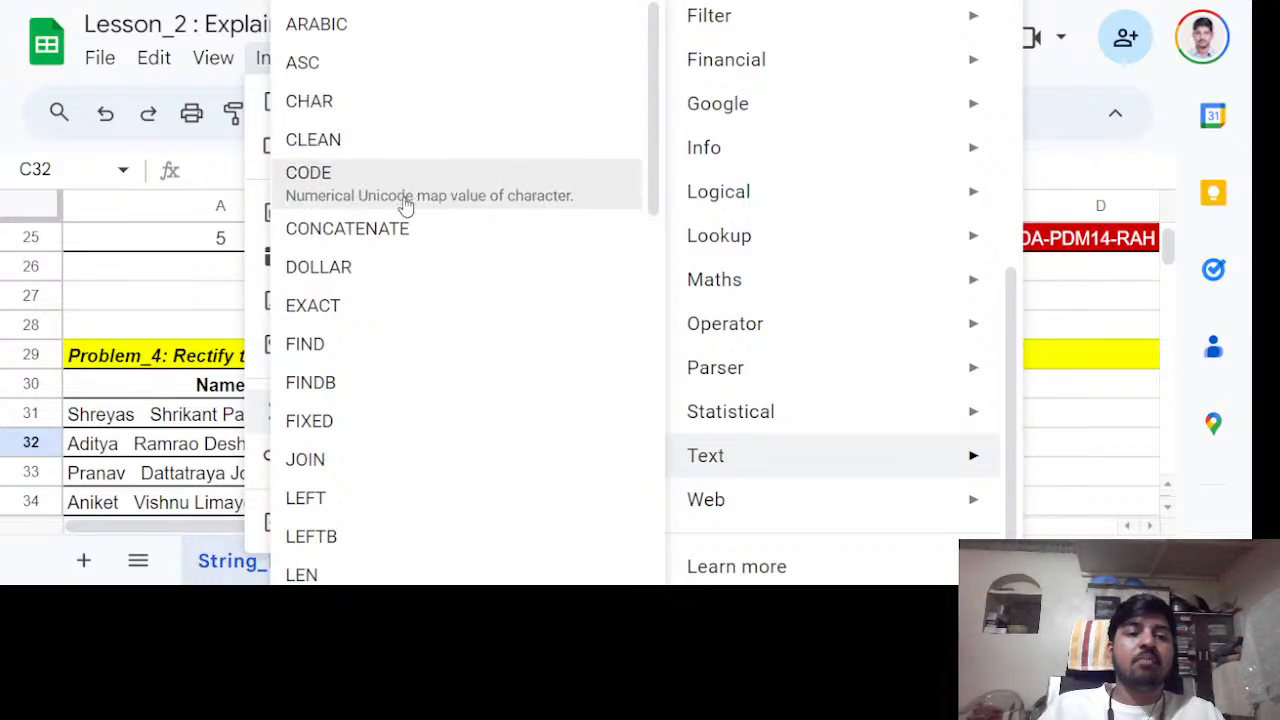
Examine the text function descriptions for replacing text, including REPLACE, SUBSTITUTE and REGEXREPLACE.
{"action": "scroll", "coordinate": [400, 215], "scroll_direction": "down", "scroll_amount": 4}
{"action": "scroll", "coordinate": [378, 200], "scroll_direction": "down", "scroll_amount": 2}
{"action": "scroll", "coordinate": [402, 370], "scroll_direction": "down", "scroll_amount": 2}
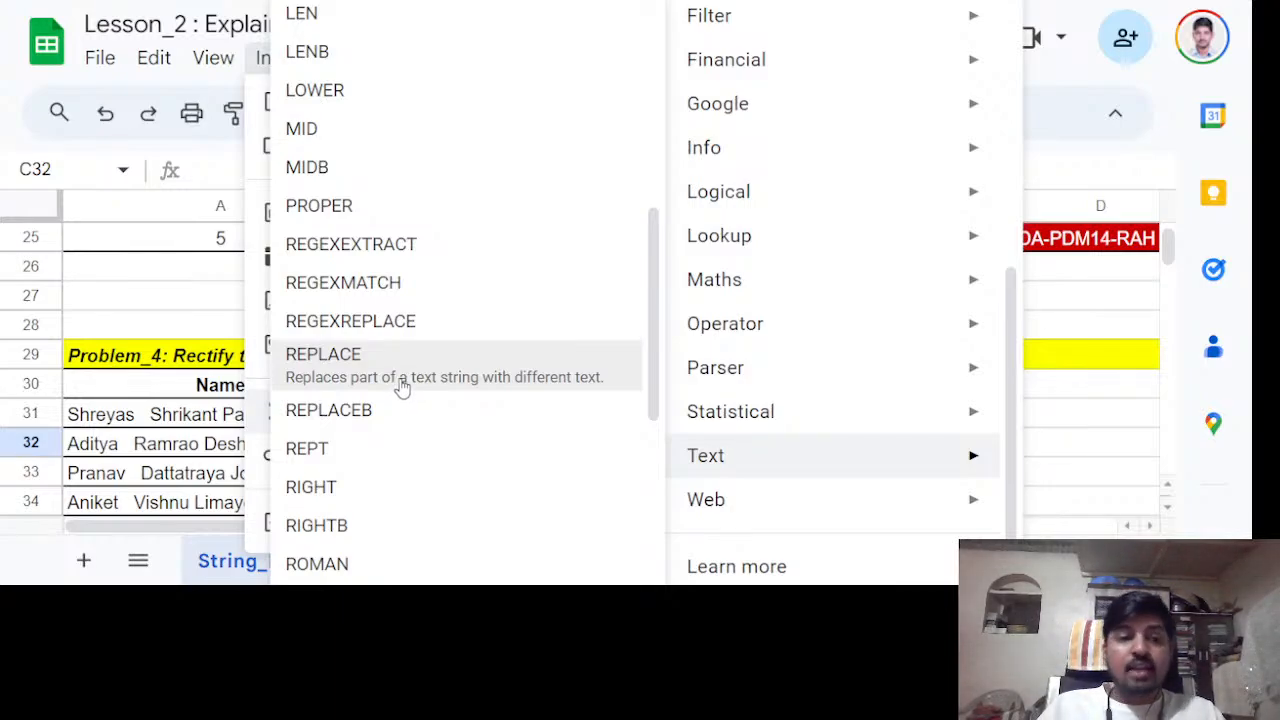
{"action": "scroll", "coordinate": [400, 388], "scroll_direction": "down", "scroll_amount": 5}
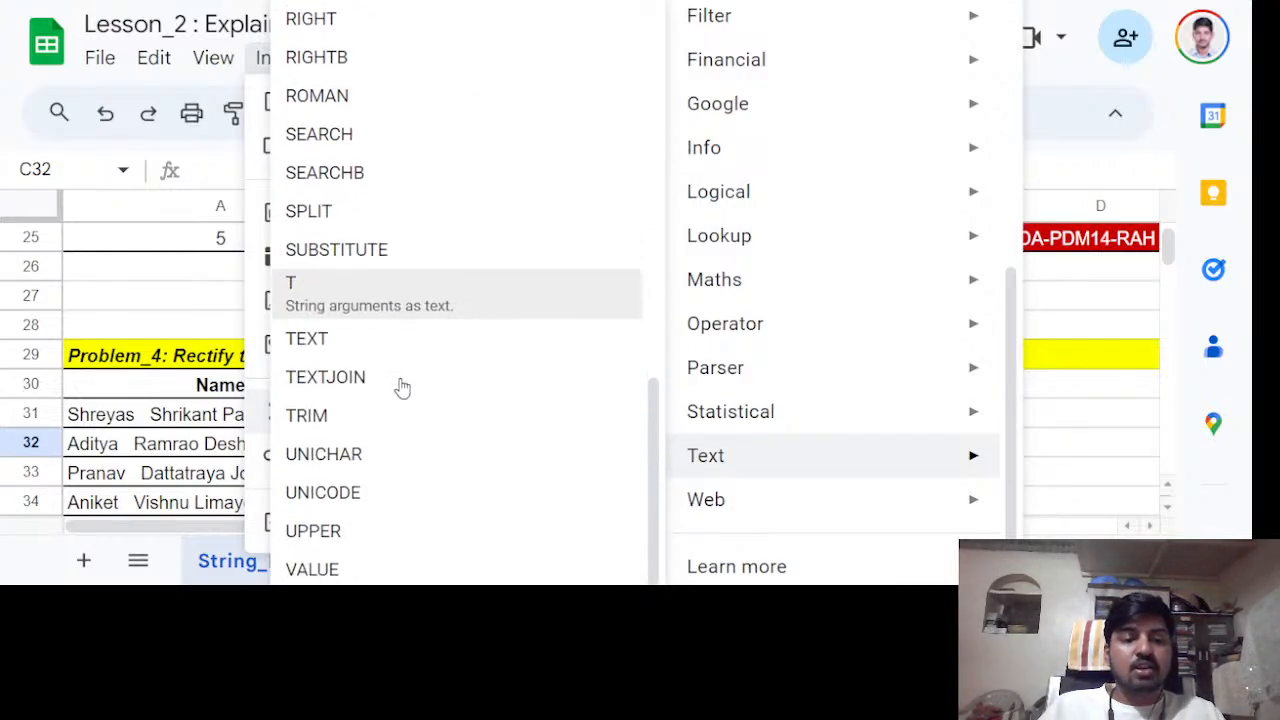
{"action": "scroll", "coordinate": [402, 388], "scroll_direction": "up", "scroll_amount": 6}
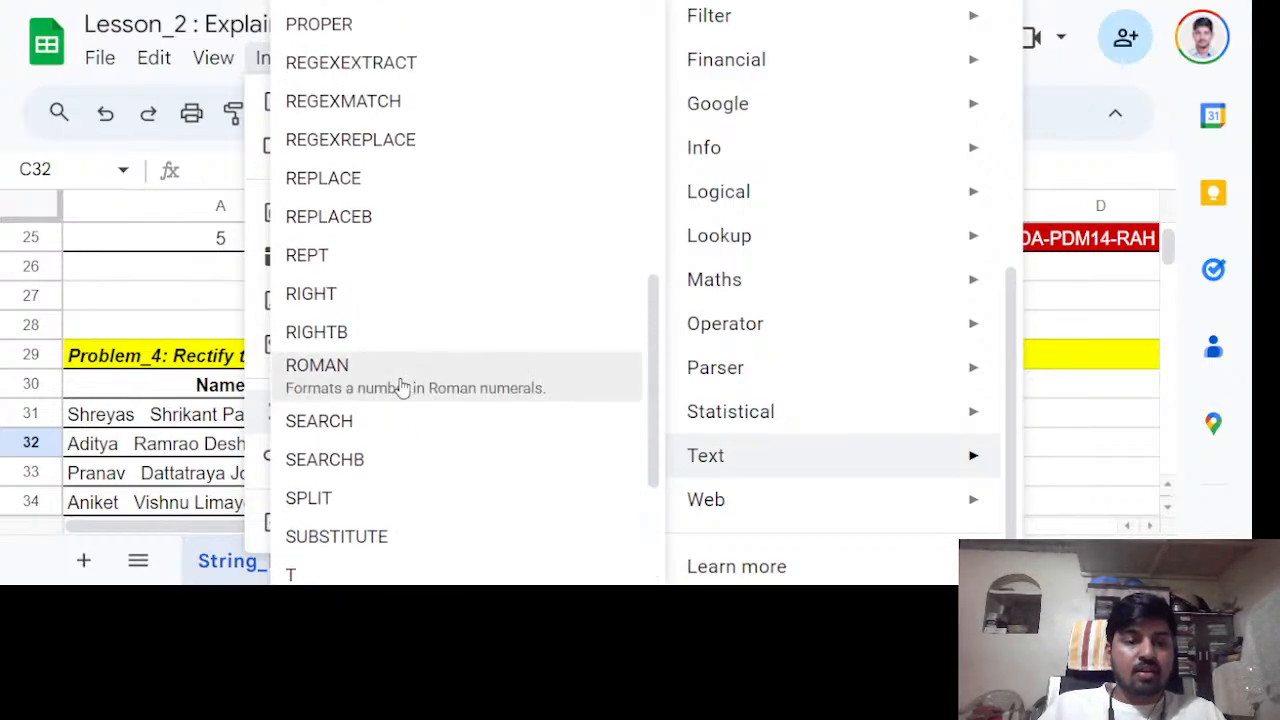
{"action": "scroll", "coordinate": [402, 390], "scroll_direction": "down", "scroll_amount": 2}
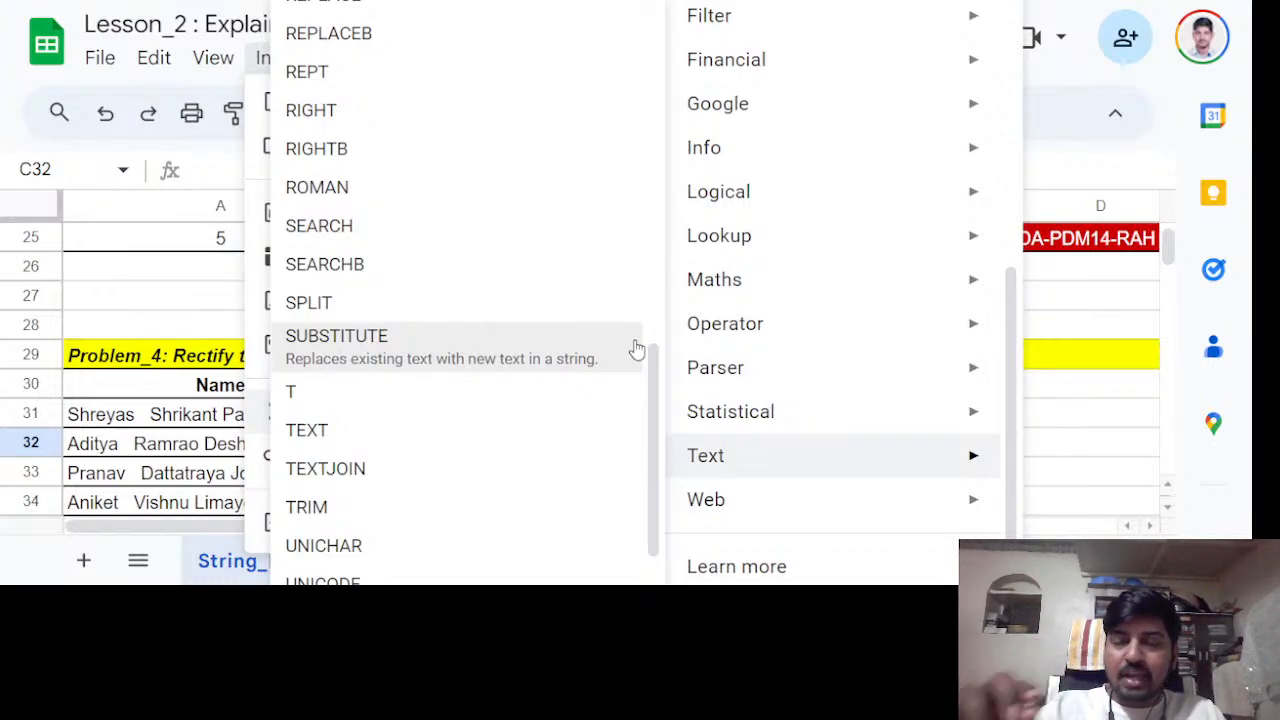
{"action": "scroll", "coordinate": [440, 60], "scroll_direction": "up", "scroll_amount": 2}
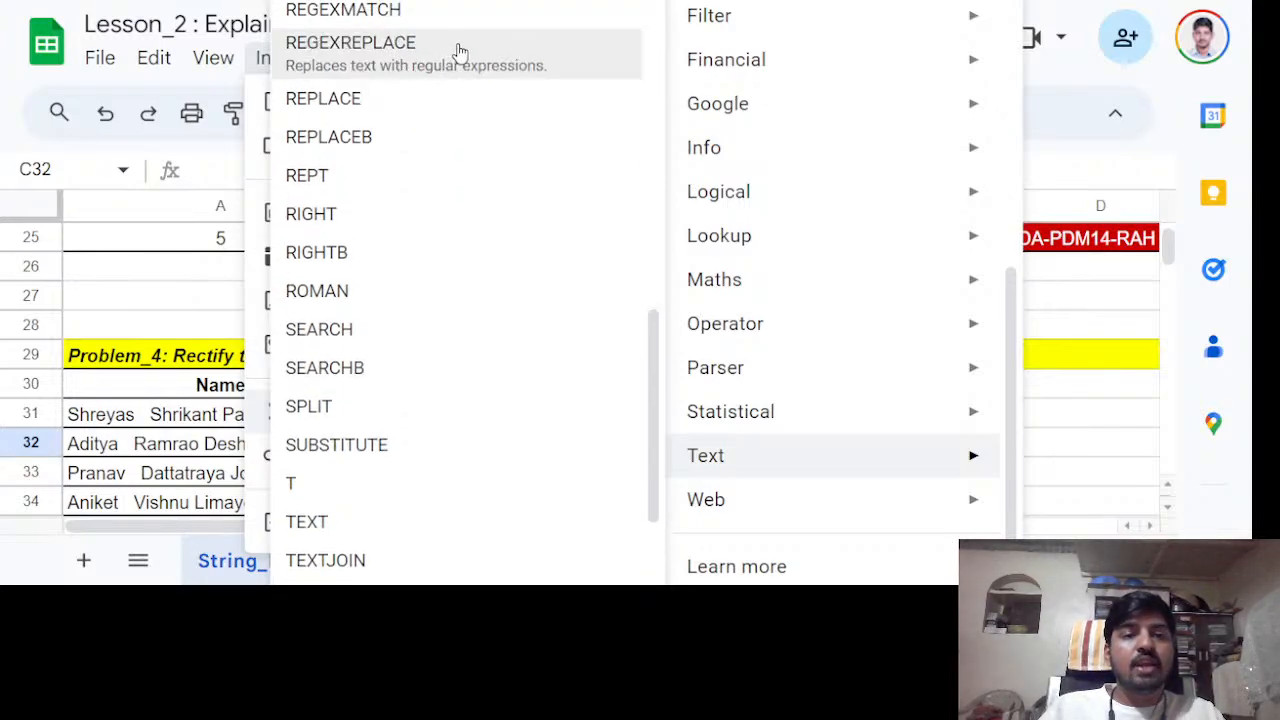
{"action": "scroll", "coordinate": [457, 51], "scroll_direction": "up", "scroll_amount": 2}
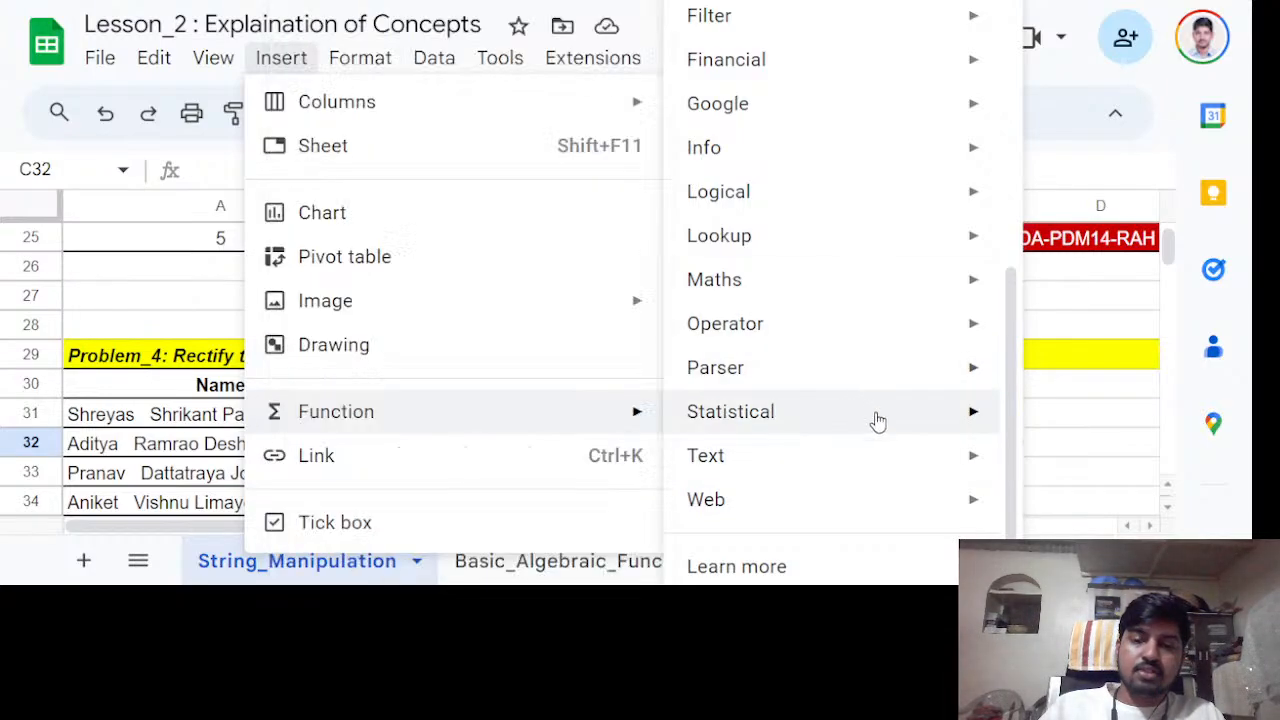
{"action": "left_click", "coordinate": [1053, 402]}
{"action": "left_click", "coordinate": [948, 418]}
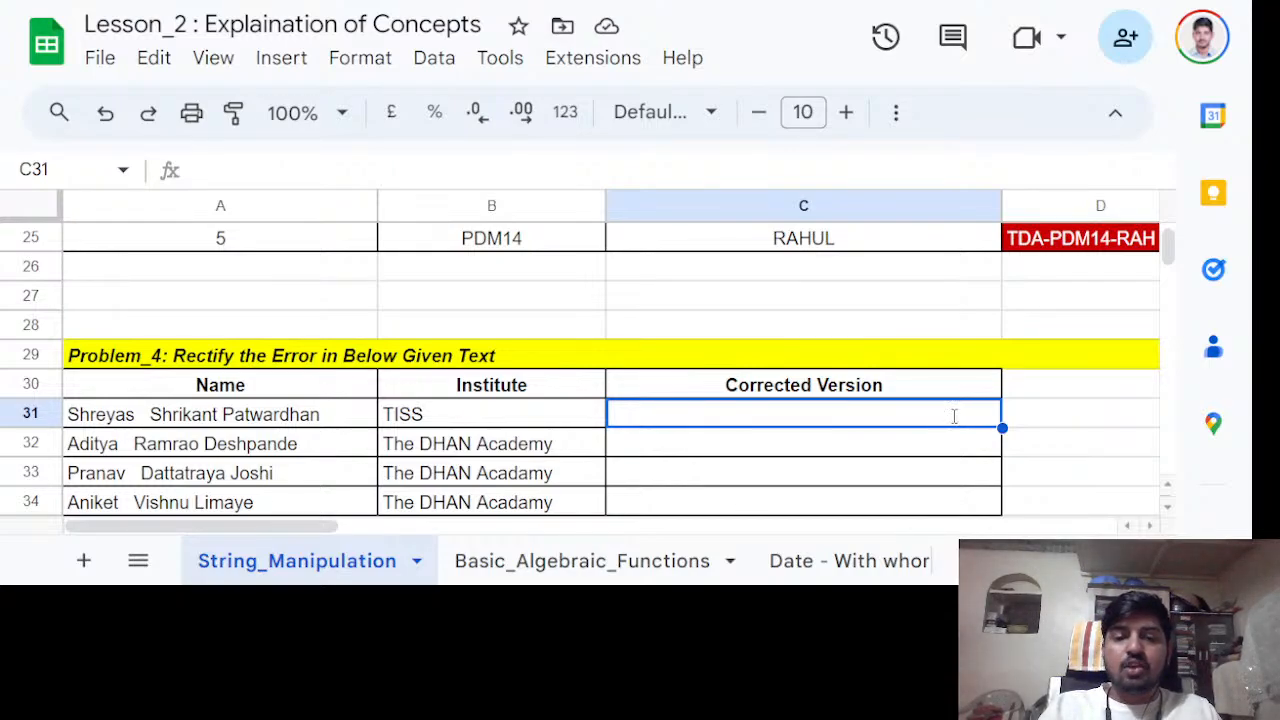
{"action": "type", "text": "="}
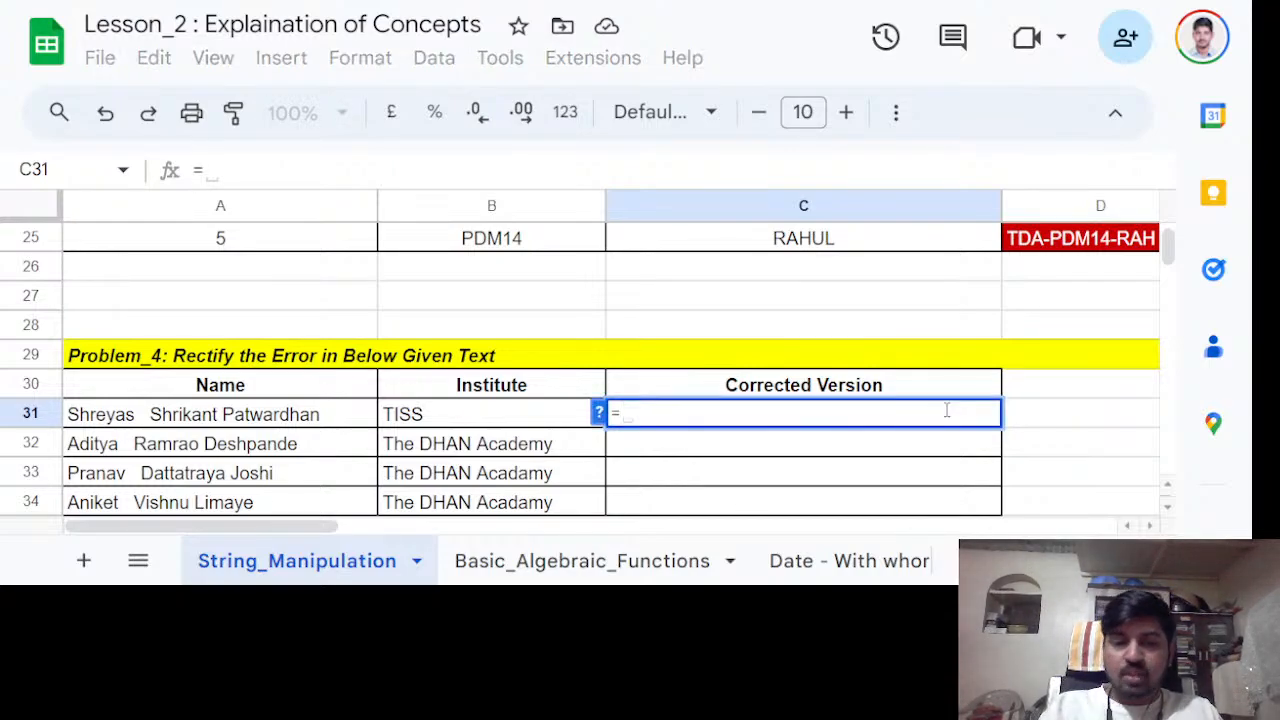
{"action": "key", "text": "BackSpace"}
{"action": "key", "text": "Up"}
{"action": "key", "text": "Down"}
{"action": "key", "text": "Down"}
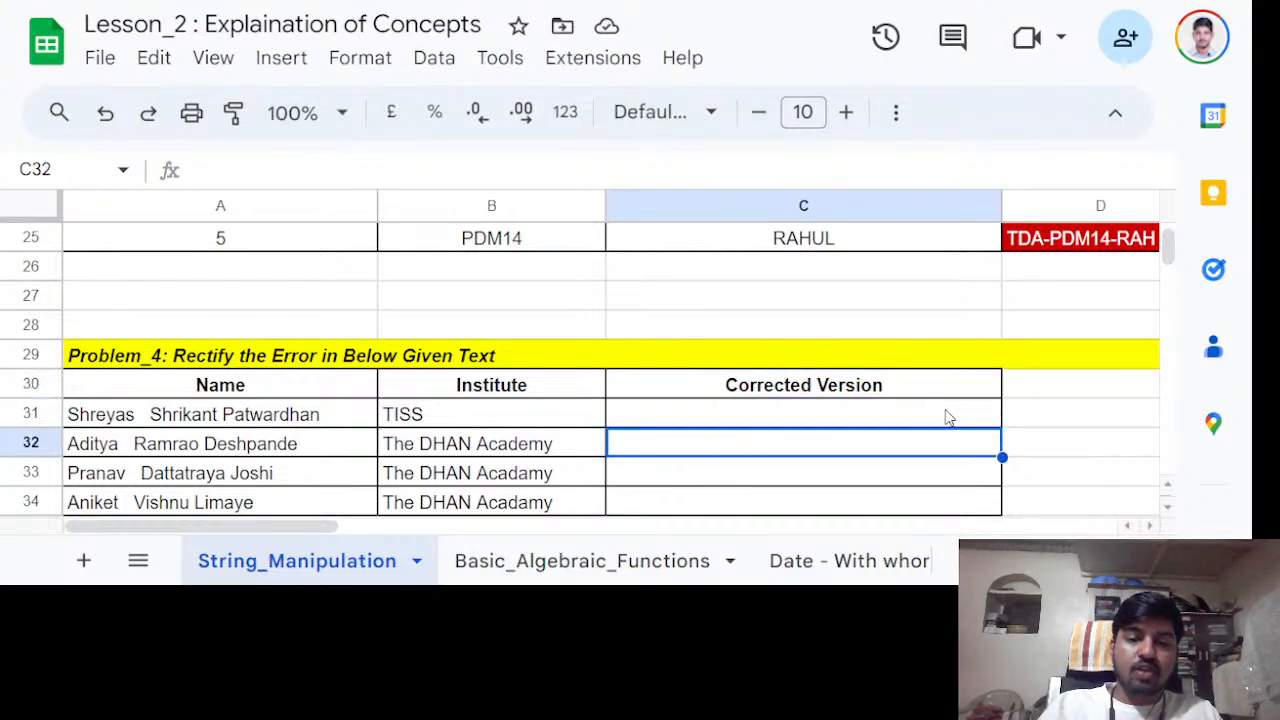
{"action": "type", "text": "SU"}
{"action": "key", "text": "BackSpace"}
{"action": "key", "text": "BackSpace"}
Begin a SUBSTITUTE formula in C32 of the Corrected Version column.
{"action": "type", "text": "=SUB"}
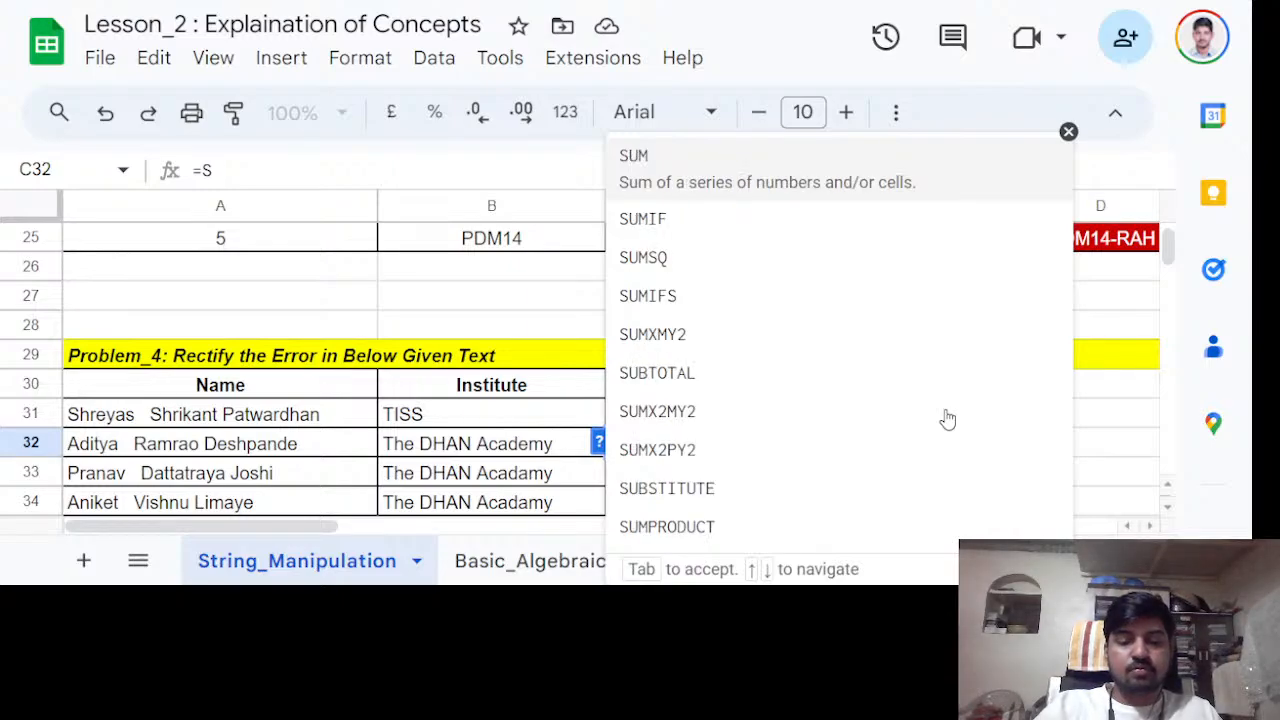
{"action": "key", "text": "Down"}
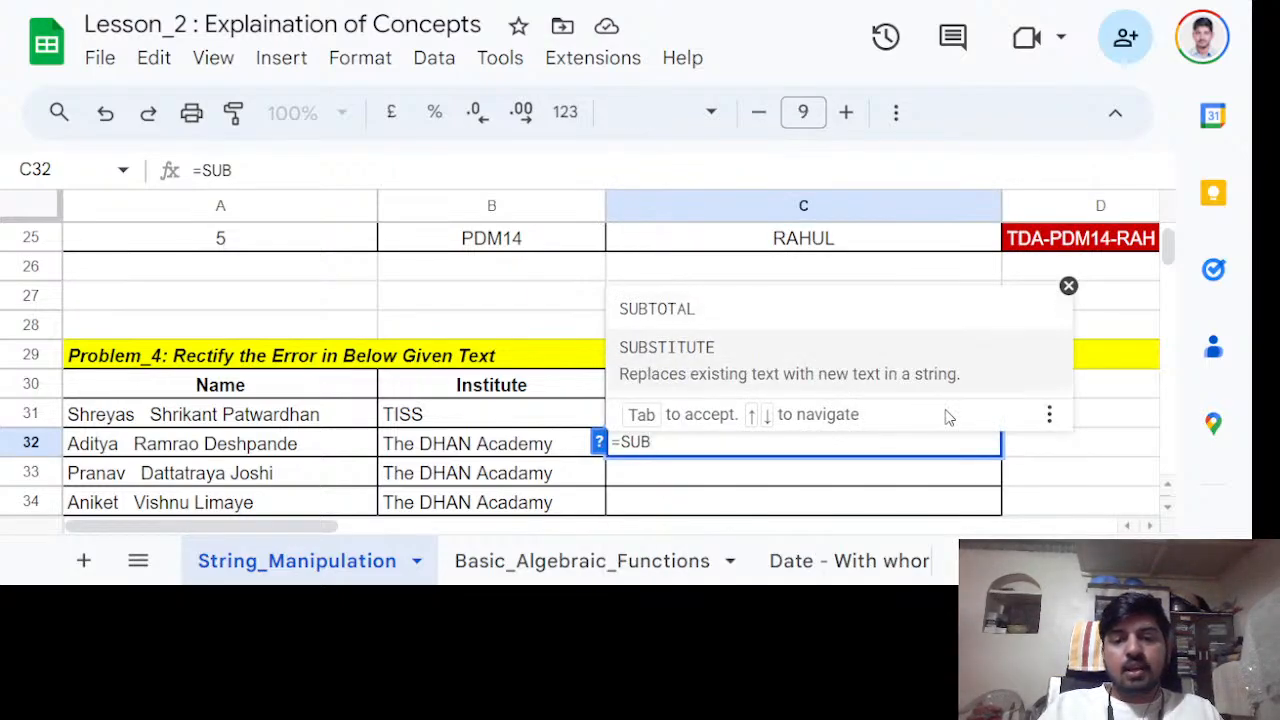
{"action": "key", "text": "Tab"}
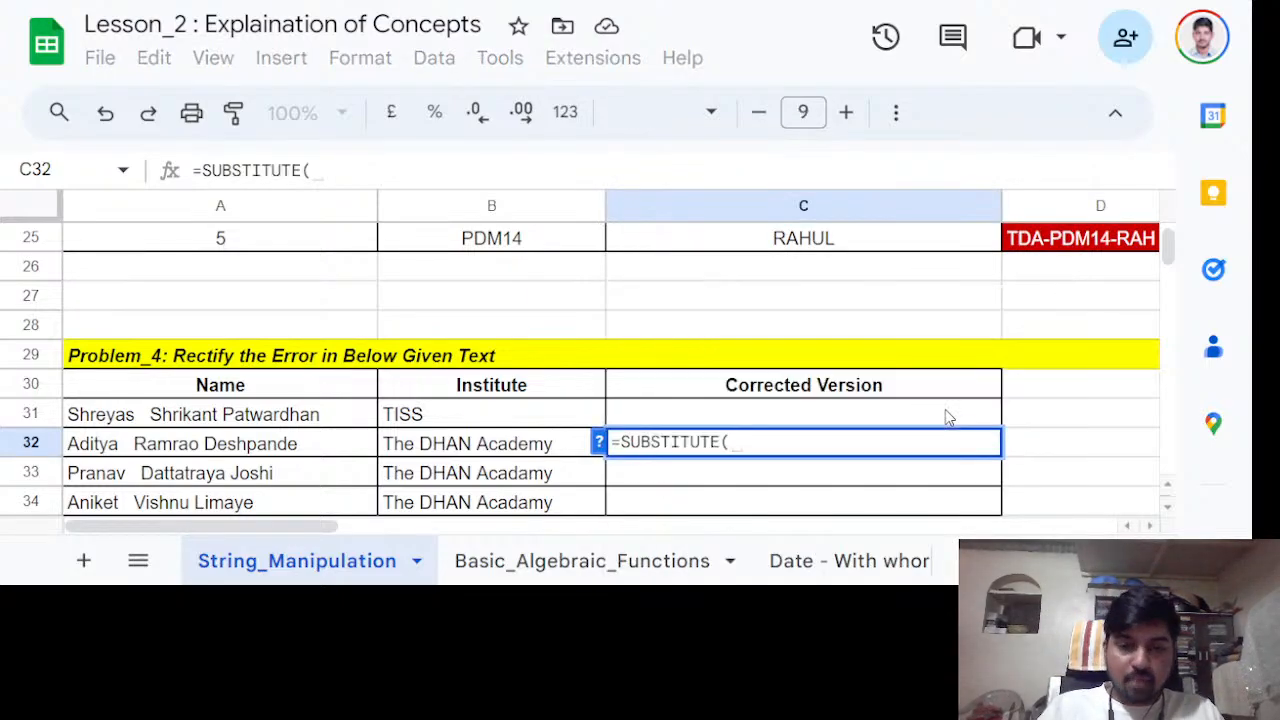
{"action": "scroll", "coordinate": [762, 470], "scroll_direction": "down", "scroll_amount": 1}
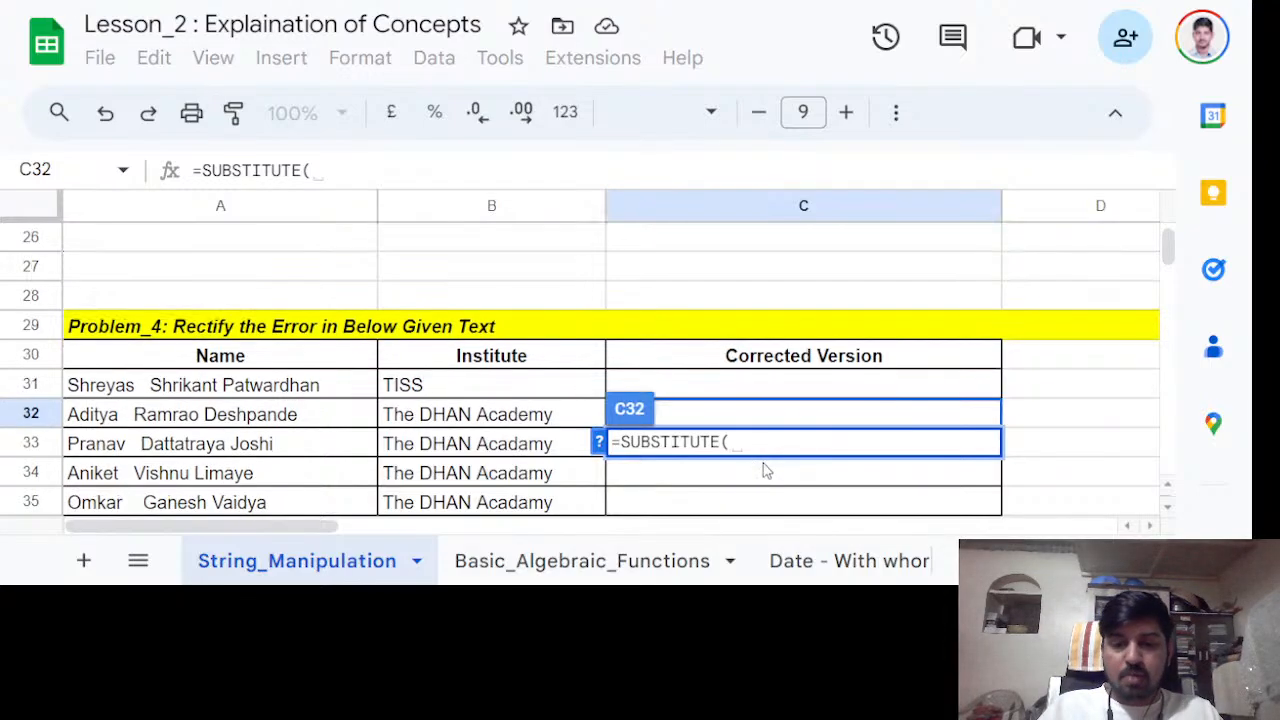
Examine the SUBSTITUTE argument help for text_to_search, search_for, replace_with and the optional occurrence_number.
{"action": "left_click", "coordinate": [599, 442]}
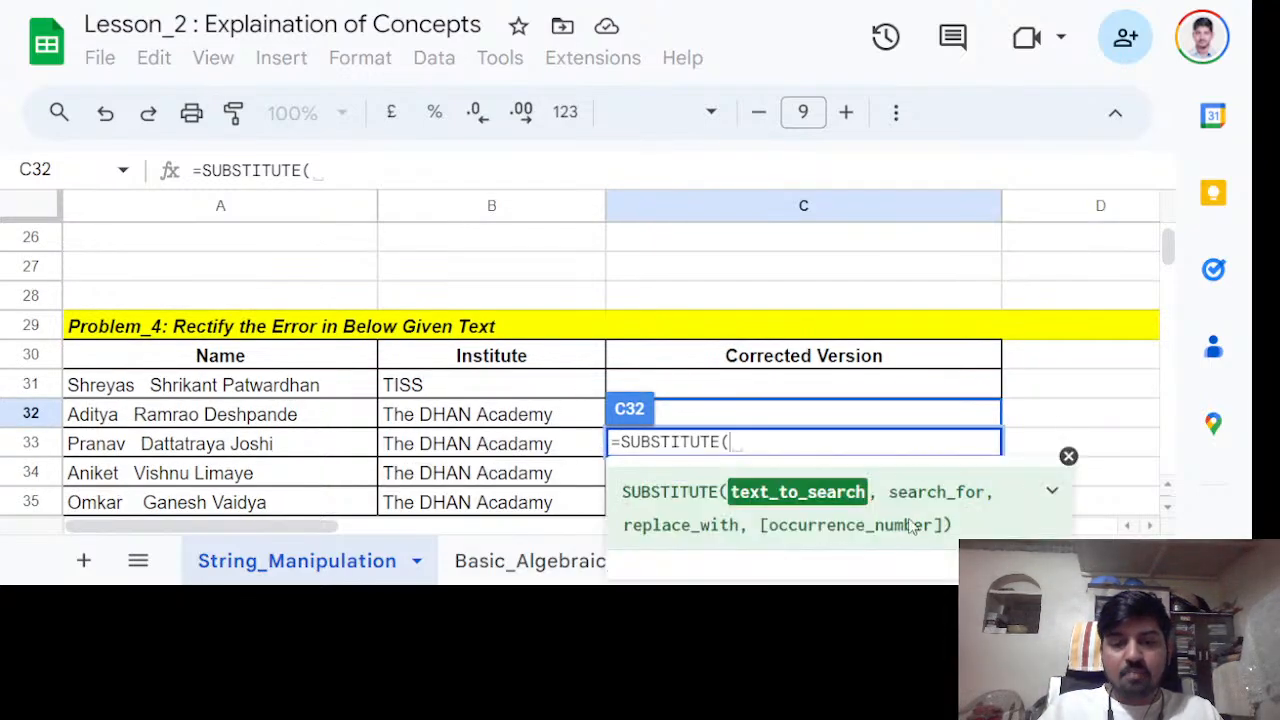
{"action": "scroll", "coordinate": [756, 426], "scroll_direction": "down", "scroll_amount": 1}
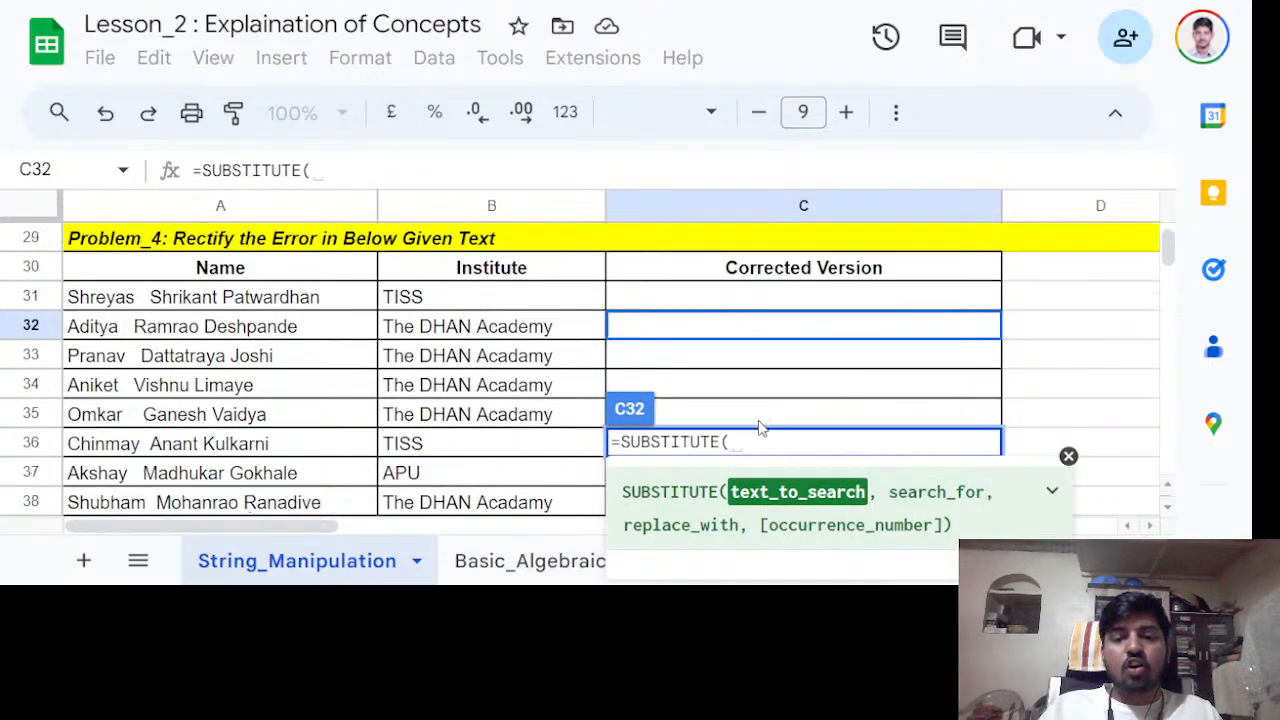
{"action": "left_click", "coordinate": [638, 497]}
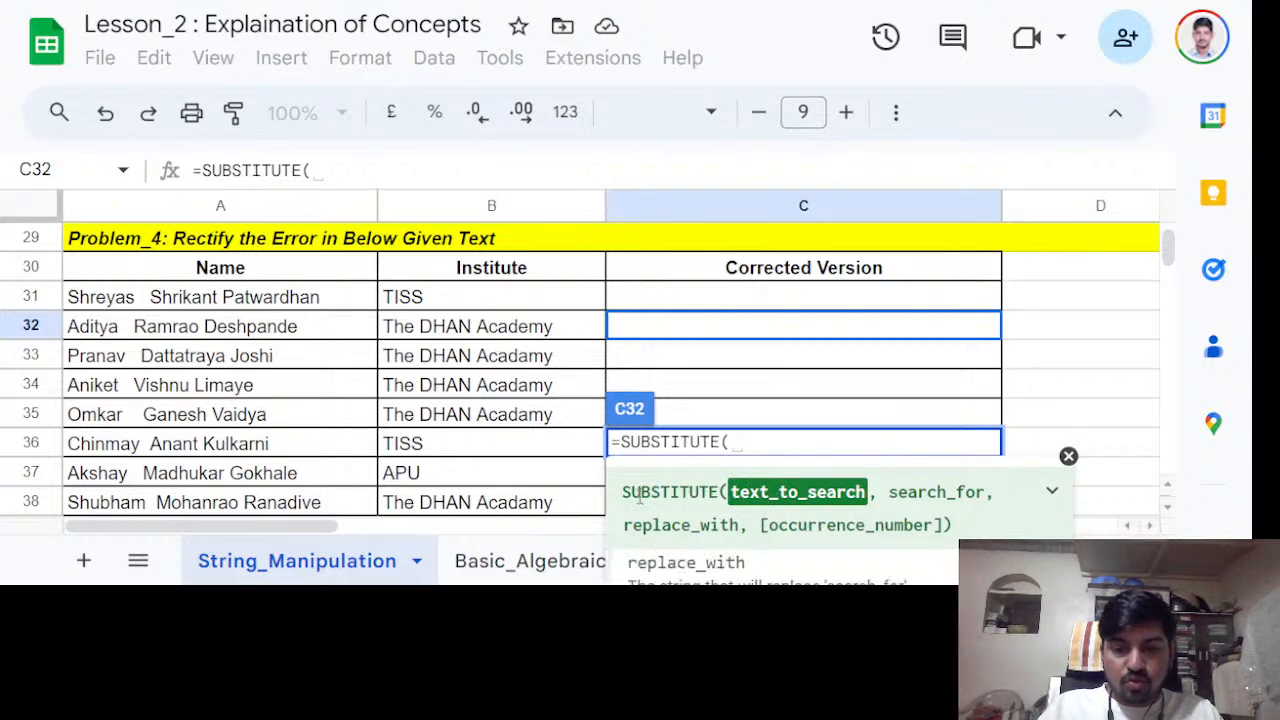
{"action": "left_click", "coordinate": [792, 502]}
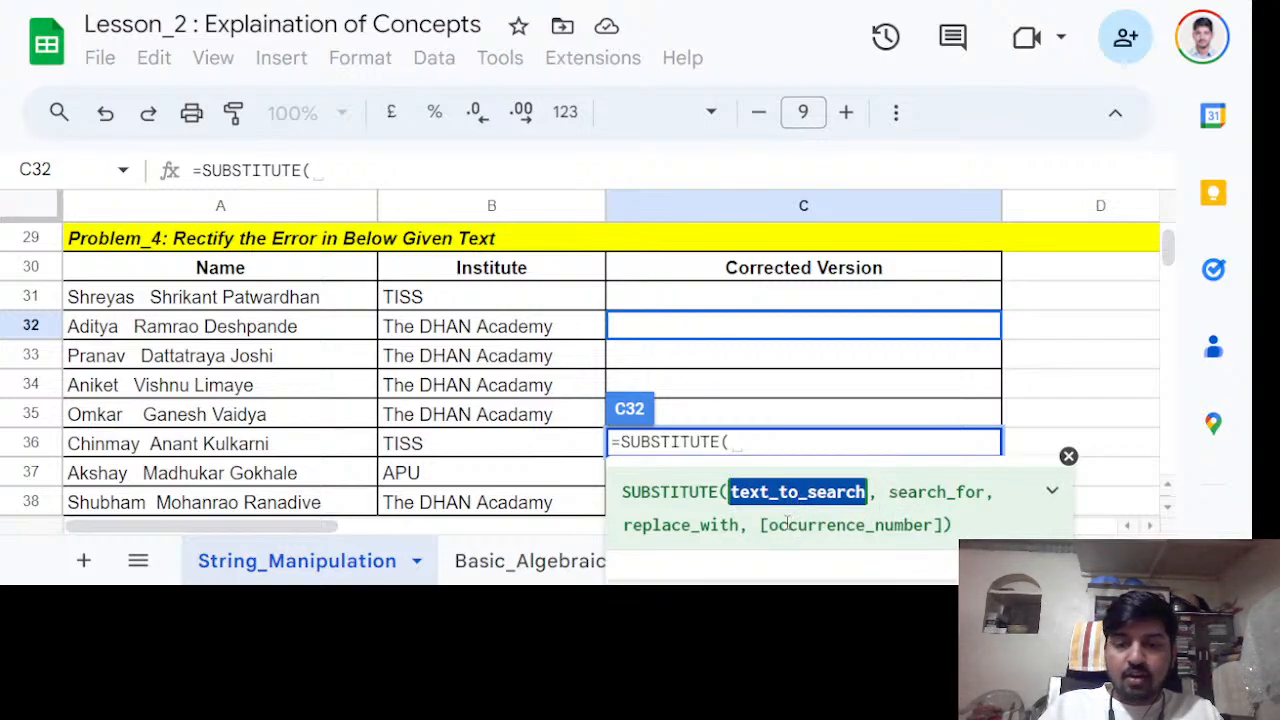
{"action": "left_click_drag", "start_coordinate": [762, 525], "coordinate": [940, 525]}
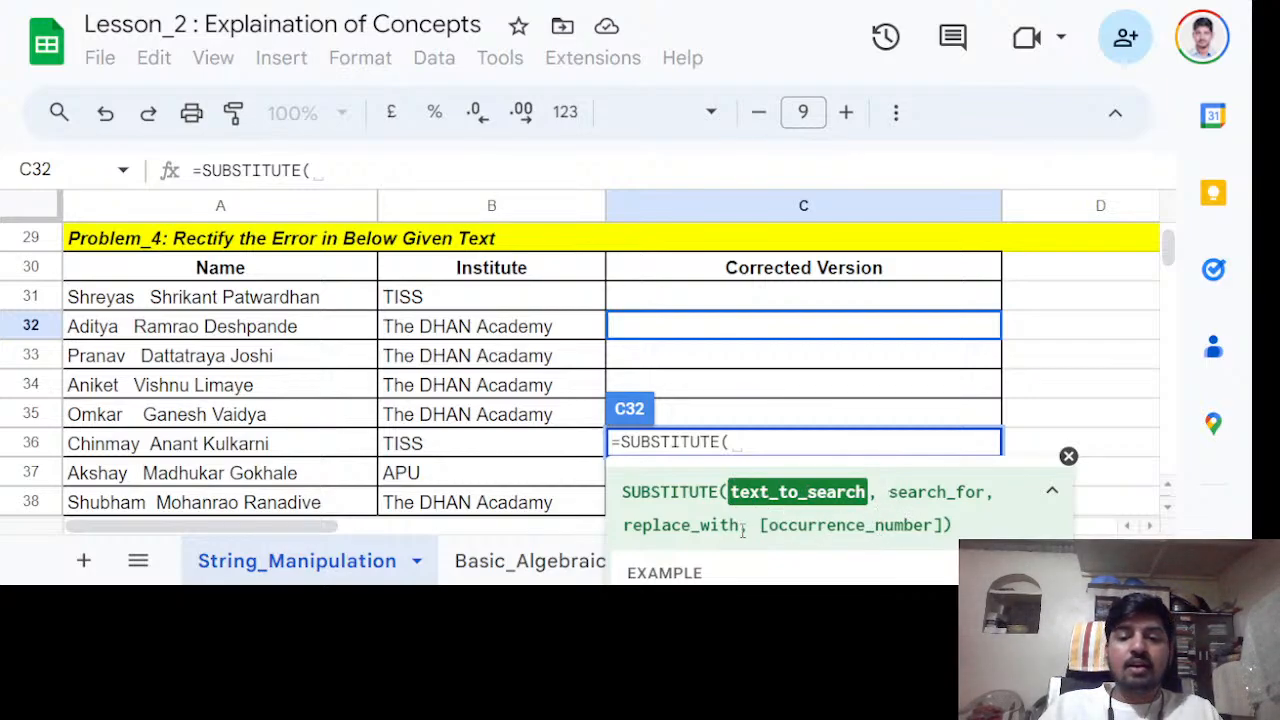
{"action": "double_click", "coordinate": [896, 528]}
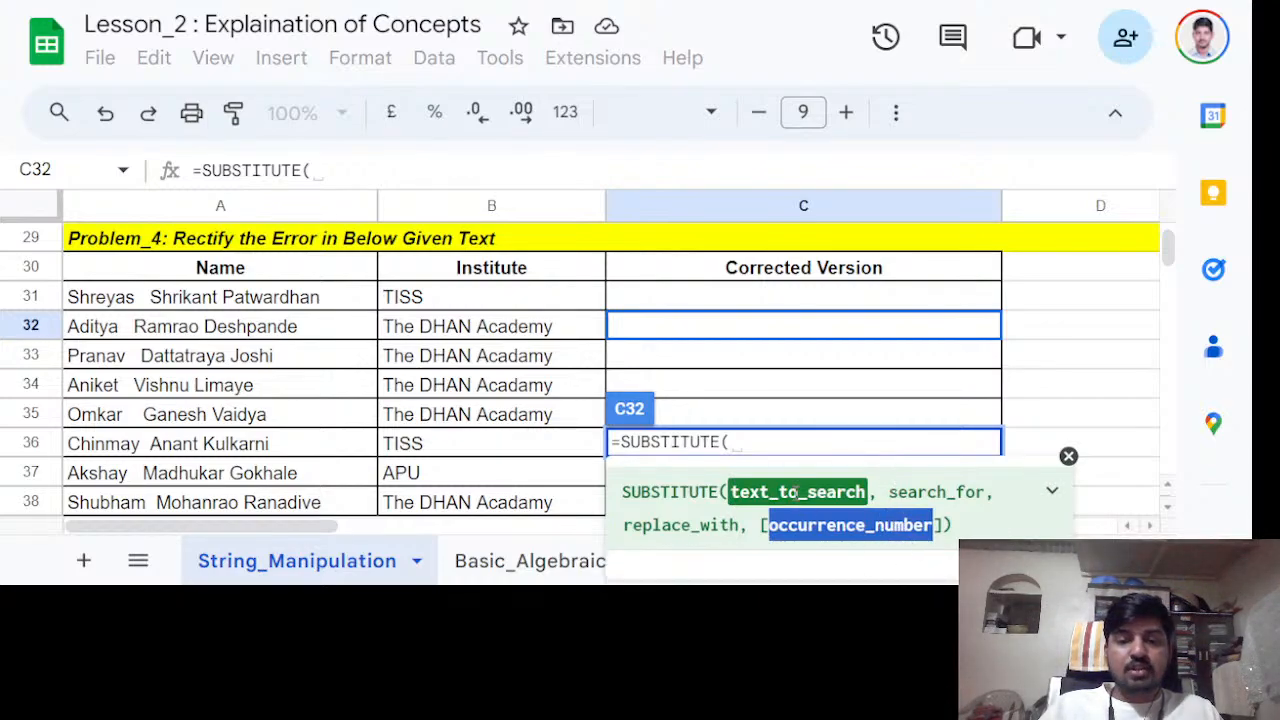
{"action": "left_click", "coordinate": [781, 446]}
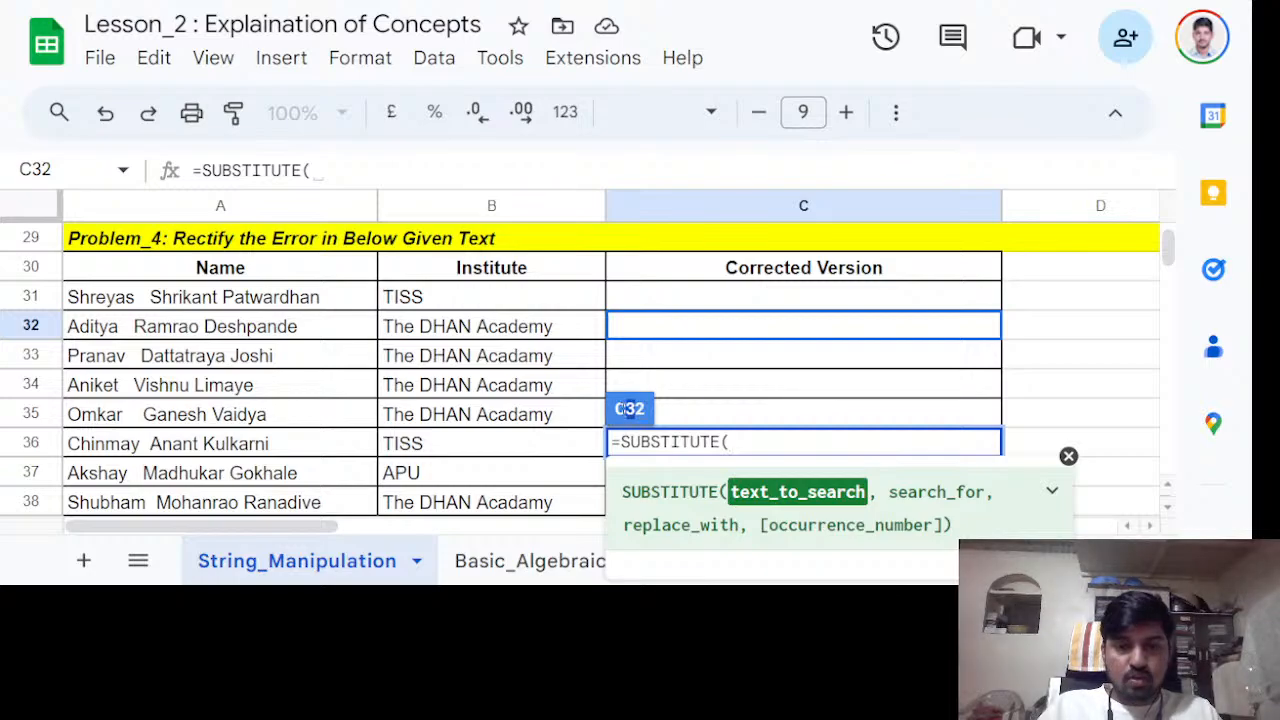
{"action": "left_click", "coordinate": [645, 330]}
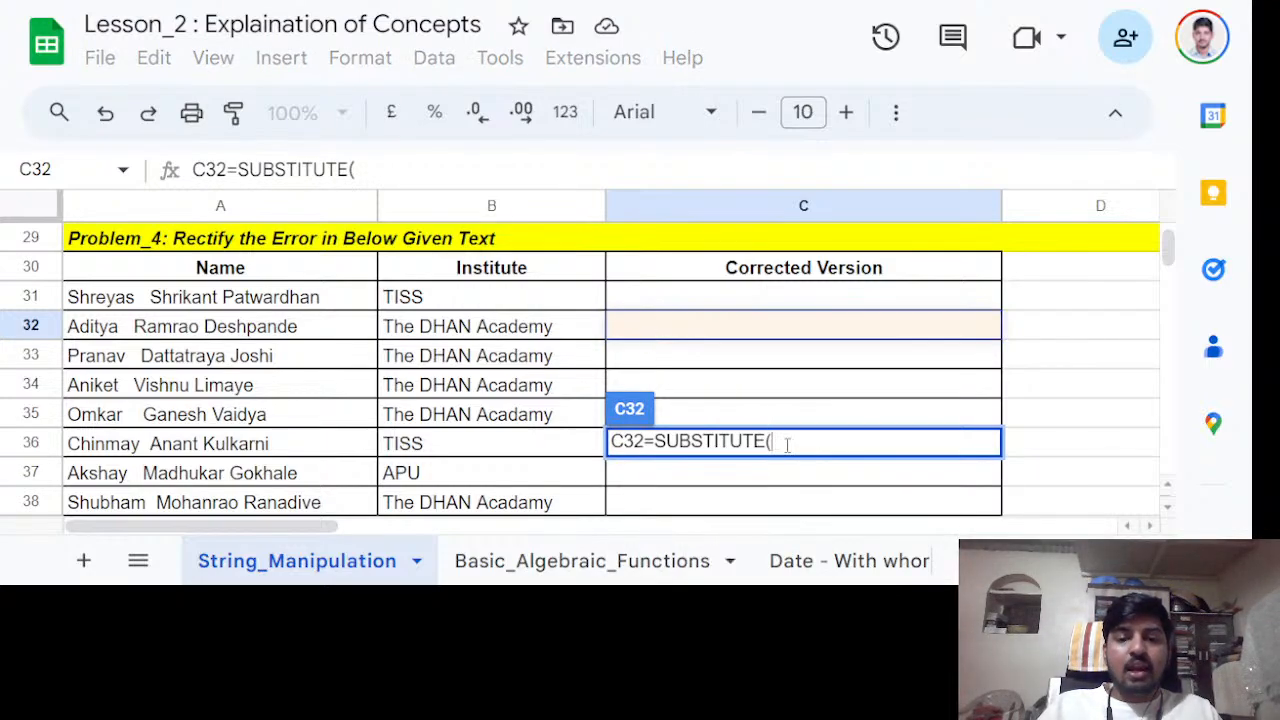
{"action": "left_click", "coordinate": [645, 441]}
{"action": "key", "text": "BackSpace"}
{"action": "key", "text": "BackSpace"}
{"action": "key", "text": "BackSpace"}
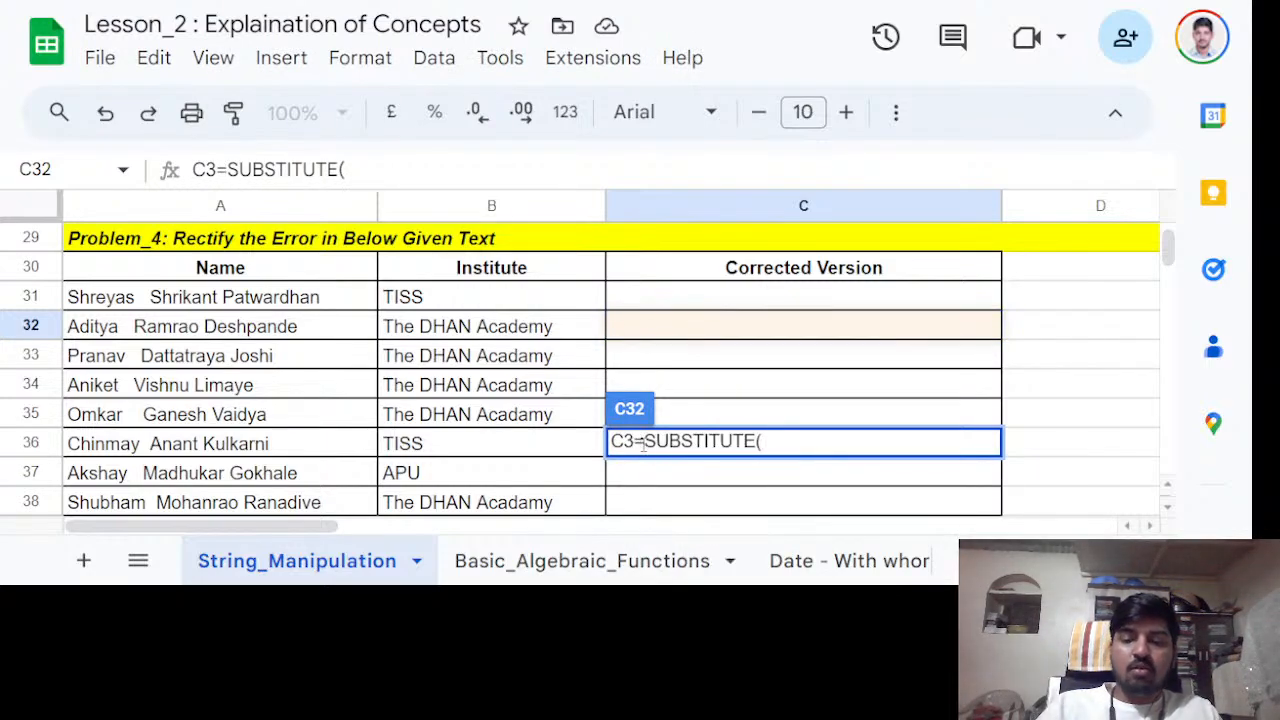
{"action": "left_click", "coordinate": [749, 449]}
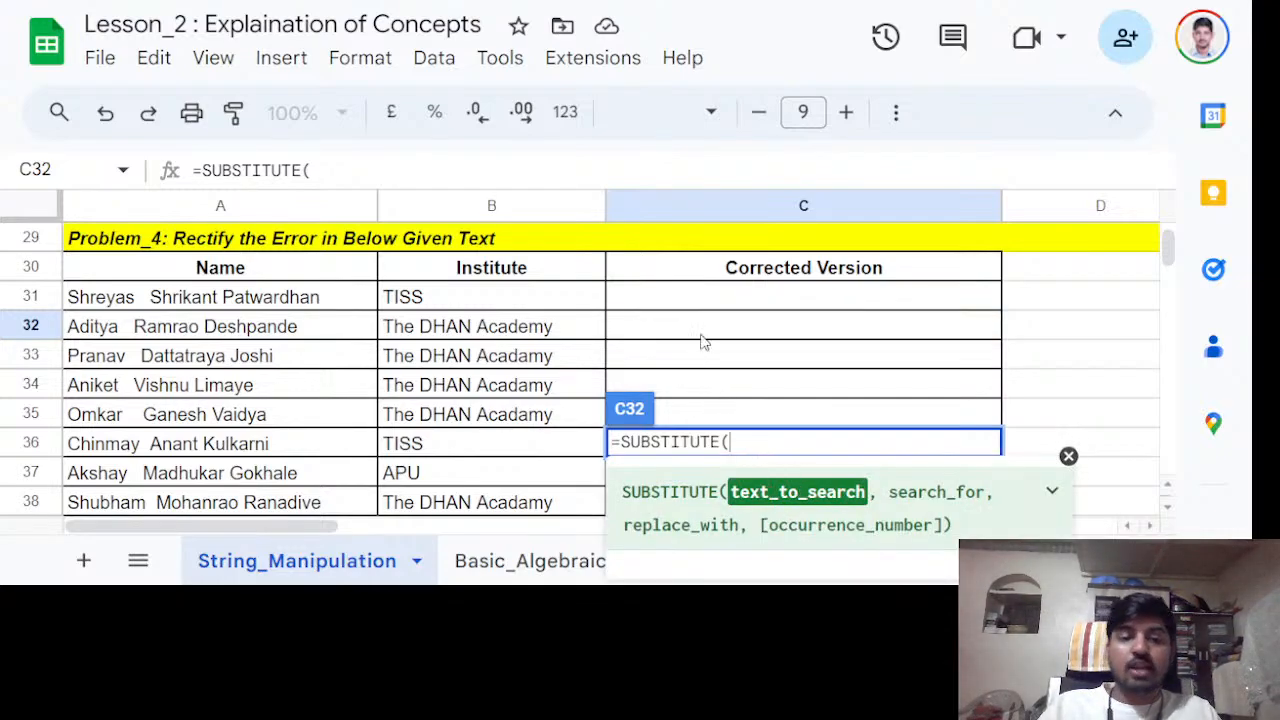
Complete the C32 formula as =SUBSTITUTE(B32, "Acadamy", "Academy") and decline the suggested auto-fill for the rows below.
{"action": "left_click", "coordinate": [569, 331]}
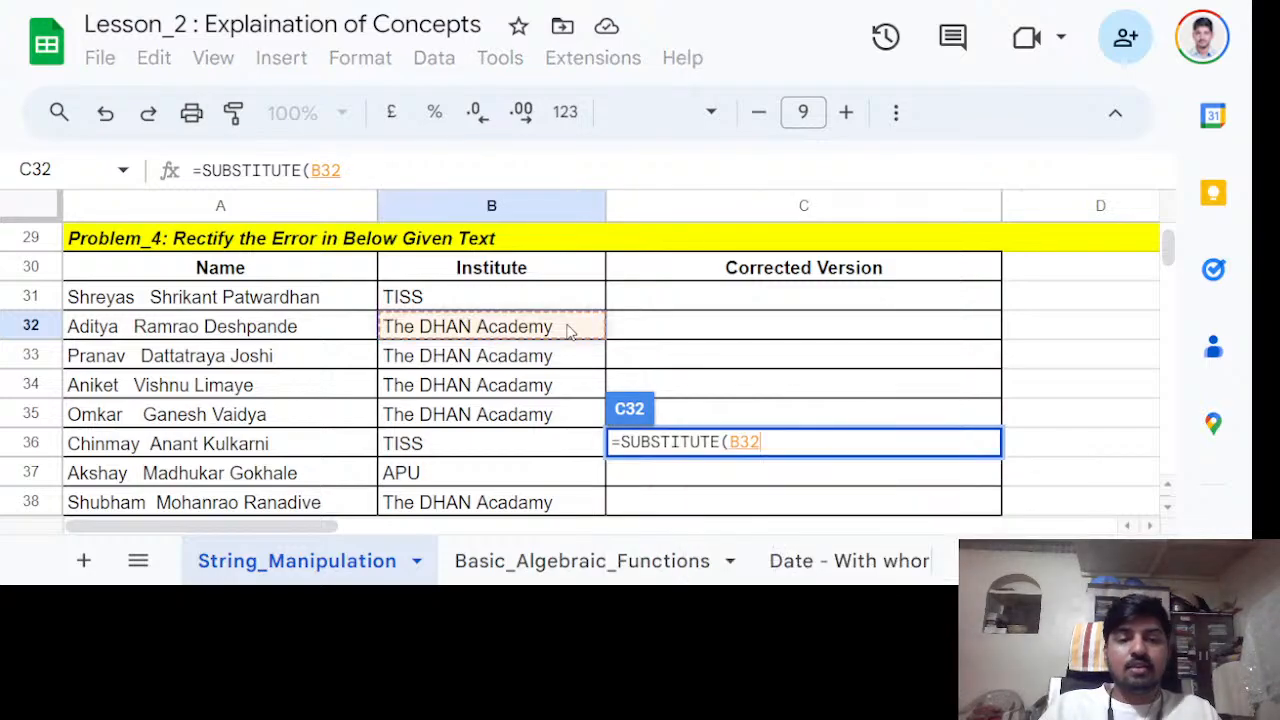
{"action": "type", "text": ", "}
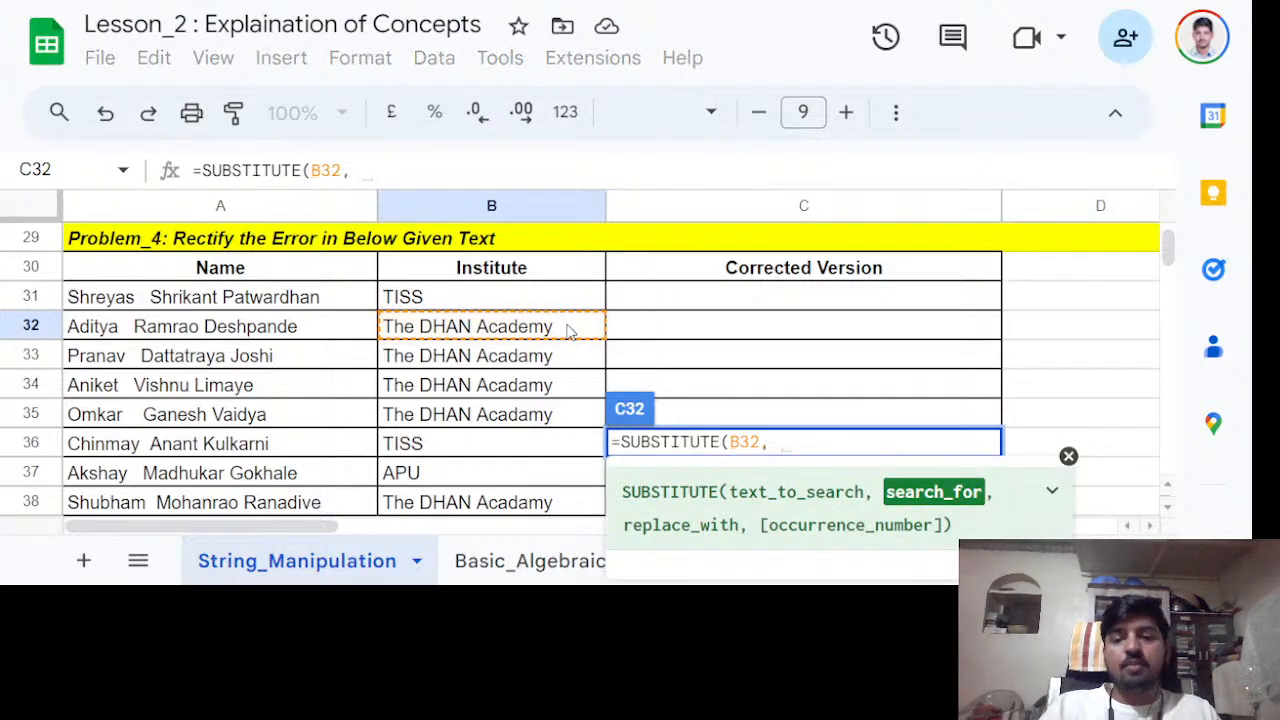
{"action": "type", "text": "\"A"}
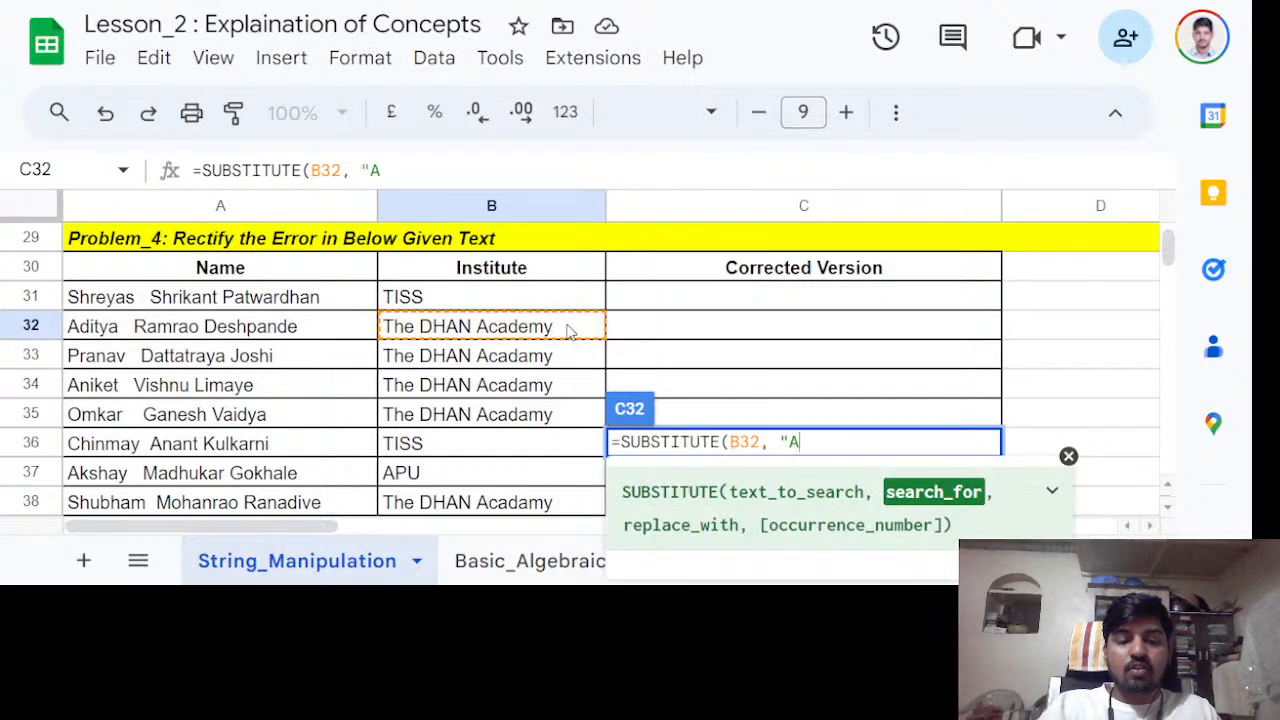
{"action": "type", "text": "ca"}
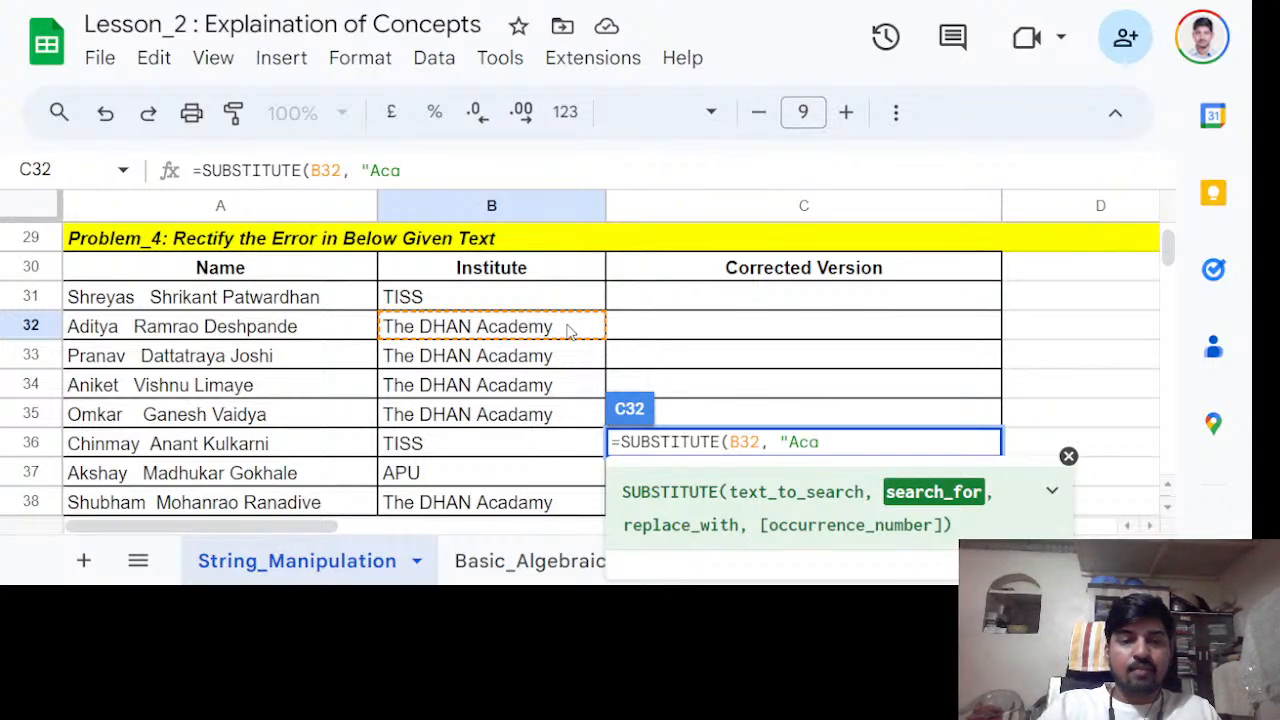
{"action": "type", "text": "damy"}
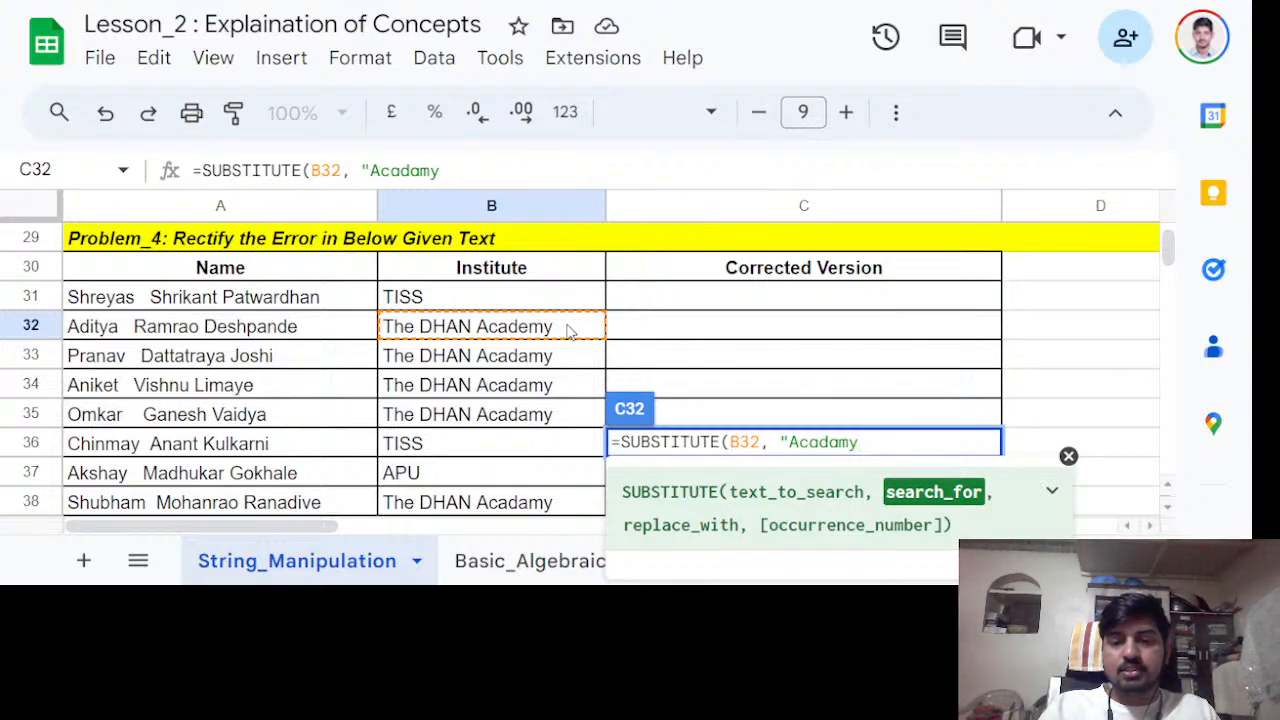
{"action": "type", "text": "\", "}
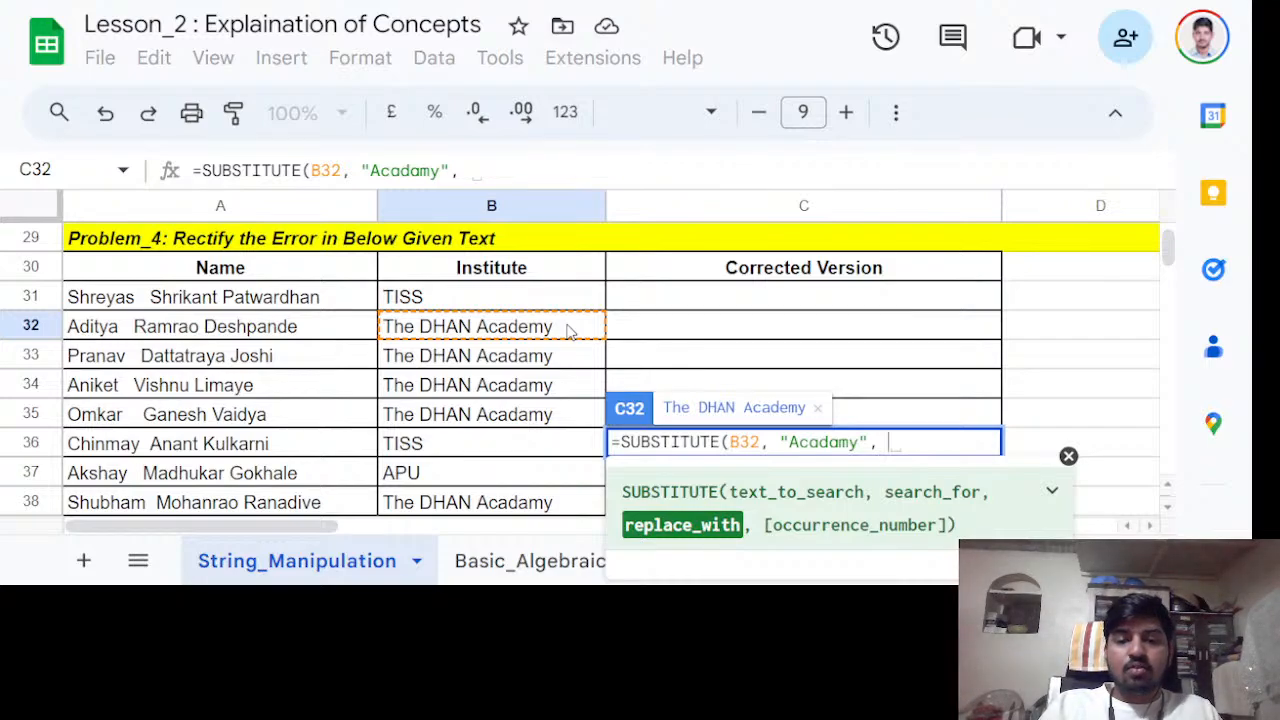
{"action": "type", "text": "\""}
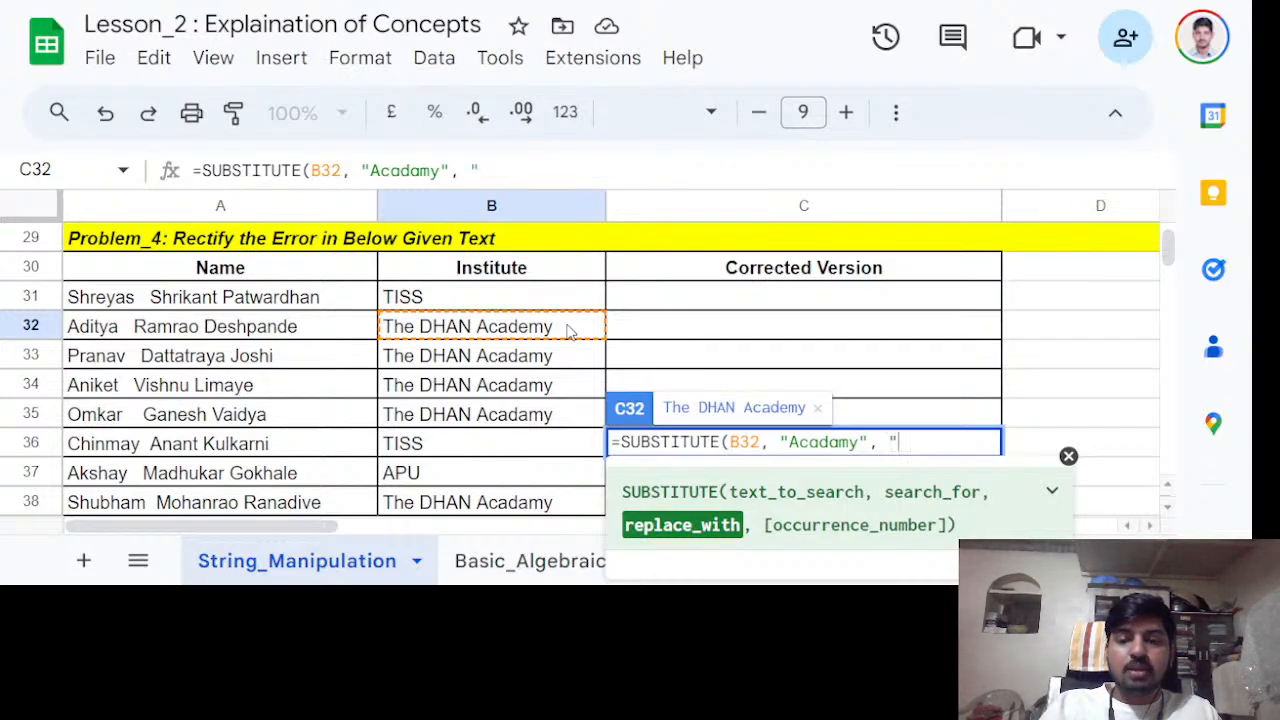
{"action": "type", "text": "Acade"}
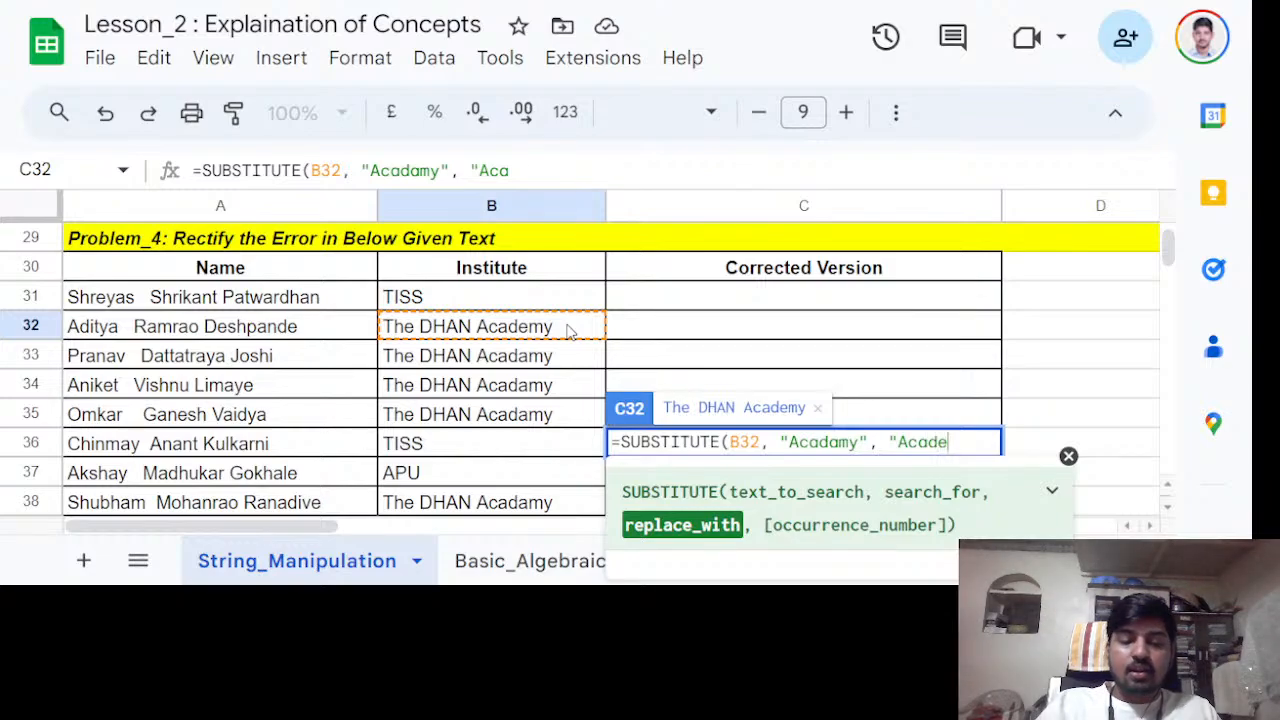
{"action": "type", "text": "my\")"}
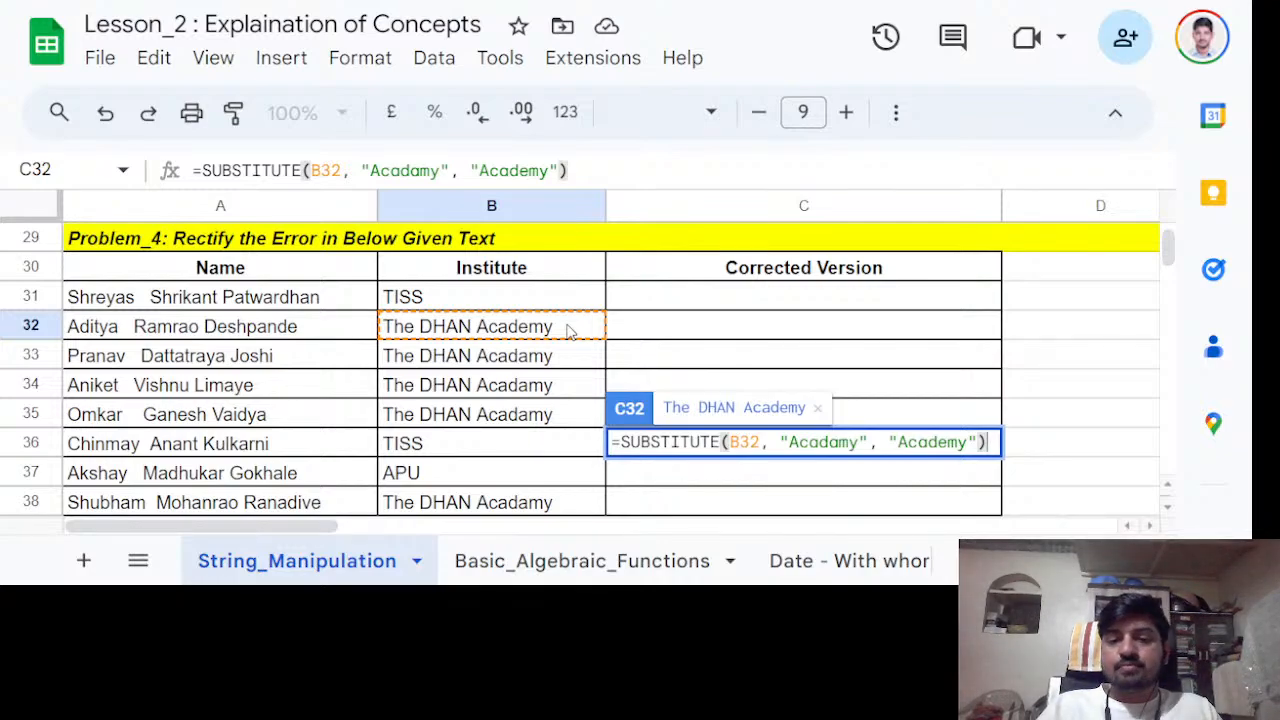
{"action": "key", "text": "Return"}
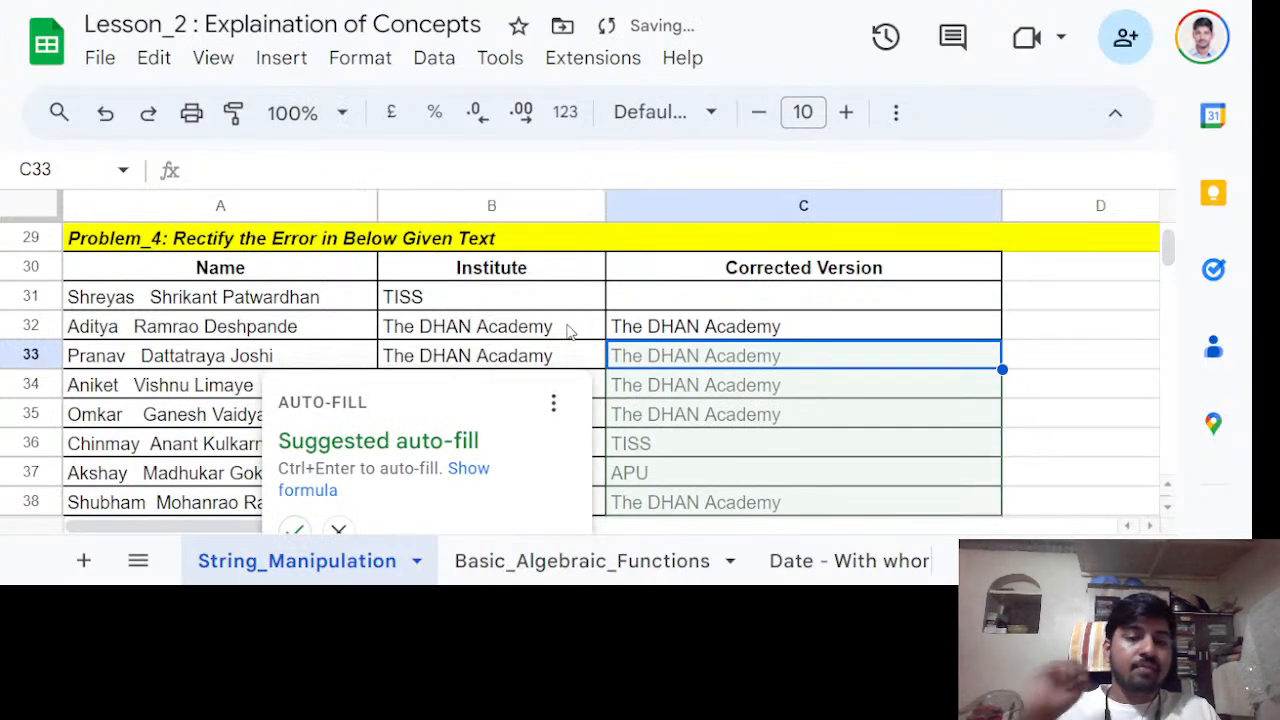
{"action": "scroll", "coordinate": [355, 495], "scroll_direction": "down", "scroll_amount": 1}
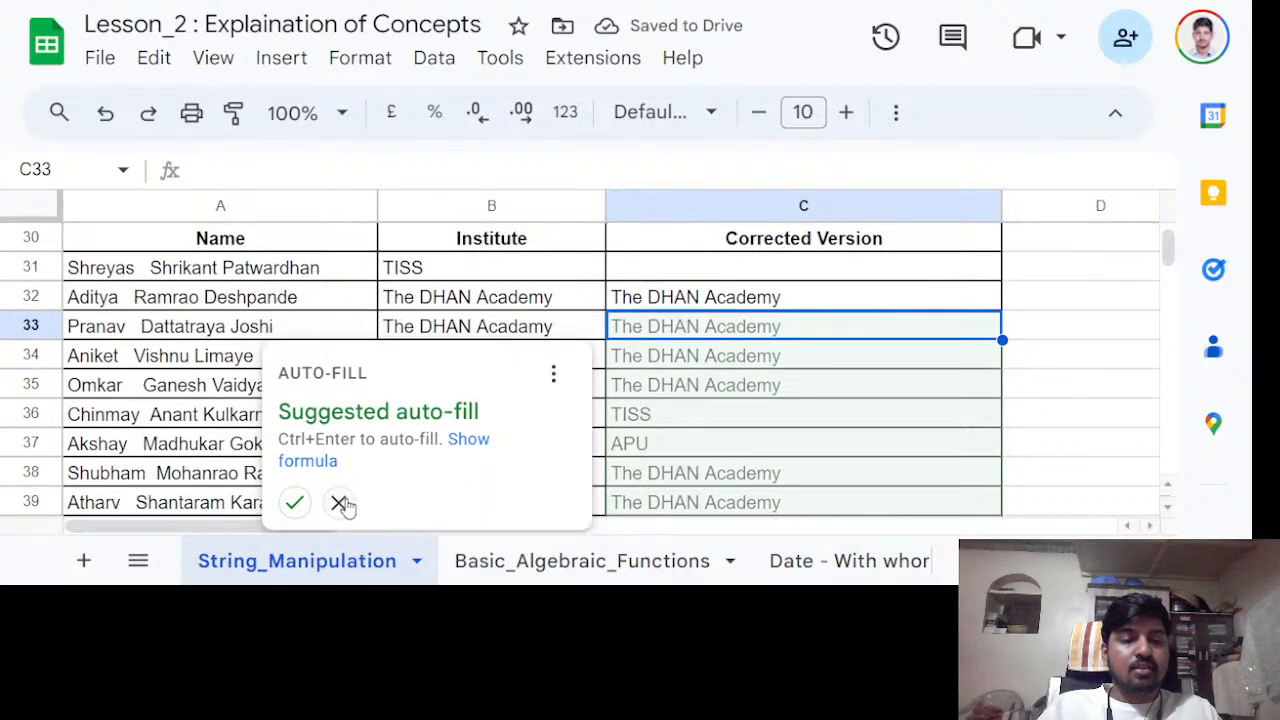
{"action": "left_click", "coordinate": [340, 505]}
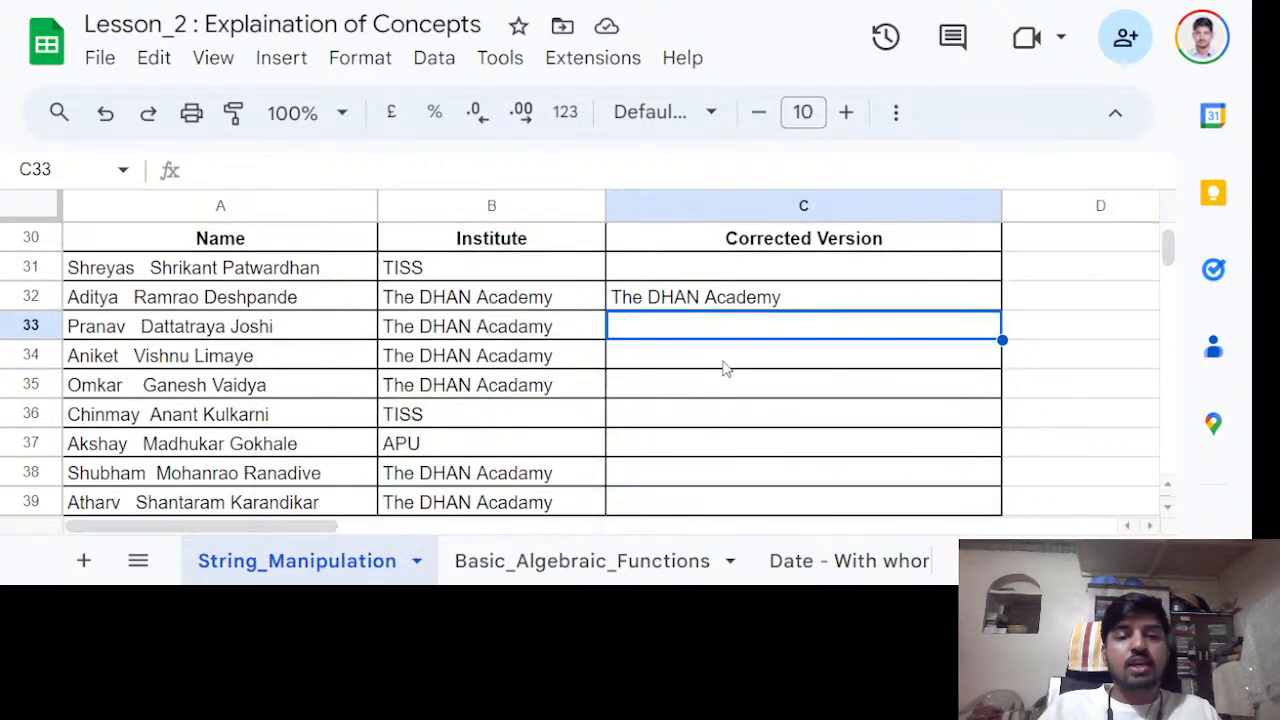
Compare the institute name in B32 with C32 and review the search text in its SUBSTITUTE formula, leaving the formula intact.
{"action": "left_click", "coordinate": [742, 300]}
{"action": "left_click", "coordinate": [512, 305]}
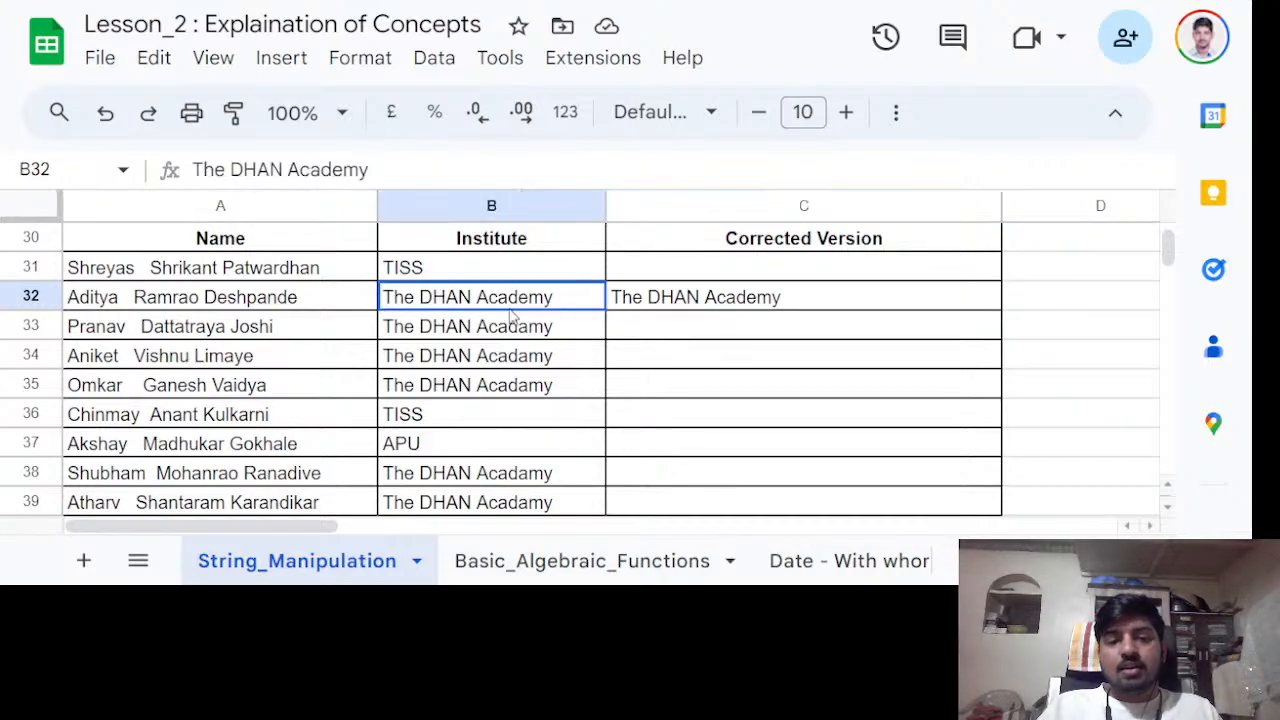
{"action": "left_click", "coordinate": [660, 312]}
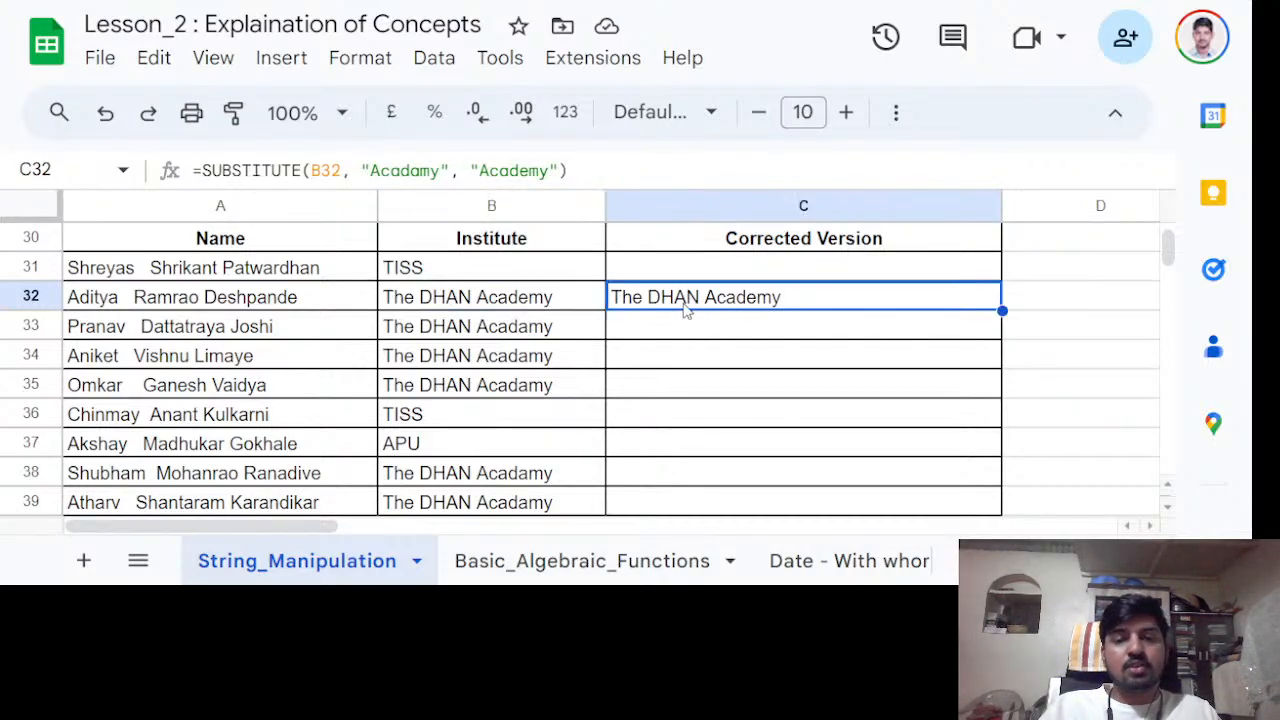
{"action": "left_click", "coordinate": [404, 171]}
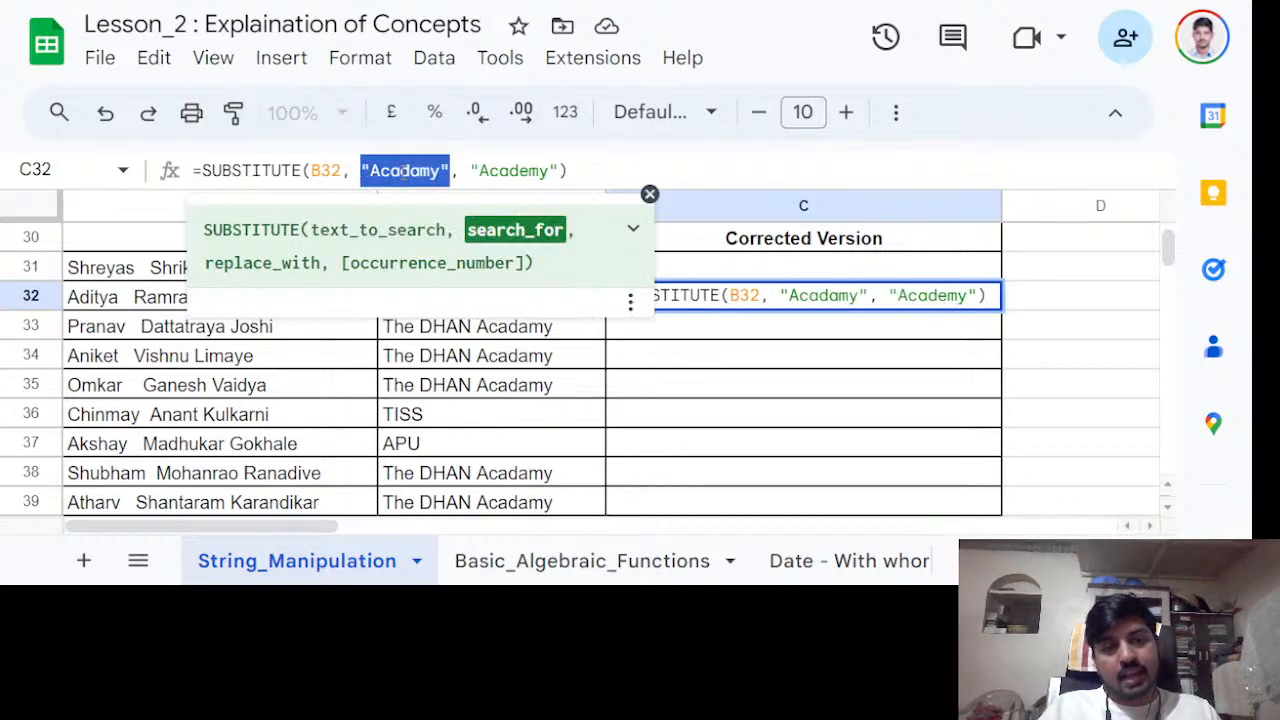
{"action": "left_click", "coordinate": [812, 368]}
{"action": "key", "text": "BackSpace"}
{"action": "key", "text": "BackSpace"}
{"action": "key", "text": "BackSpace"}
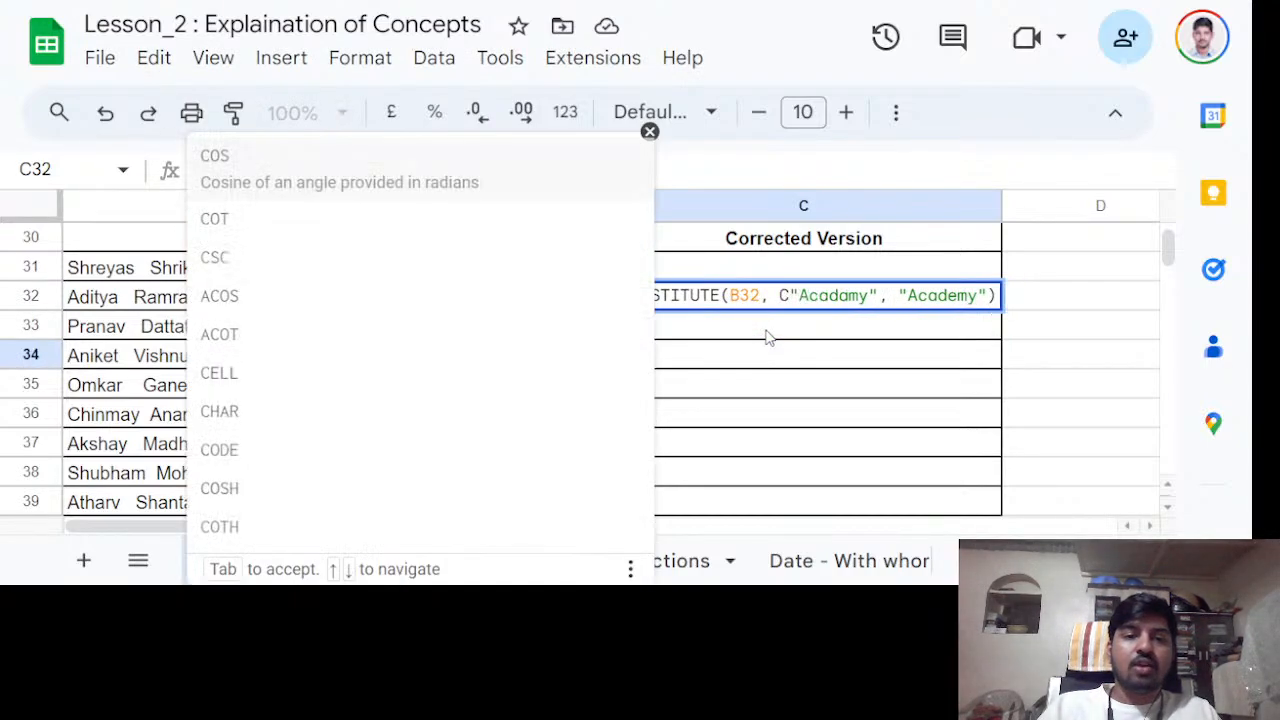
{"action": "key", "text": "Return"}
{"action": "key", "text": "Up"}
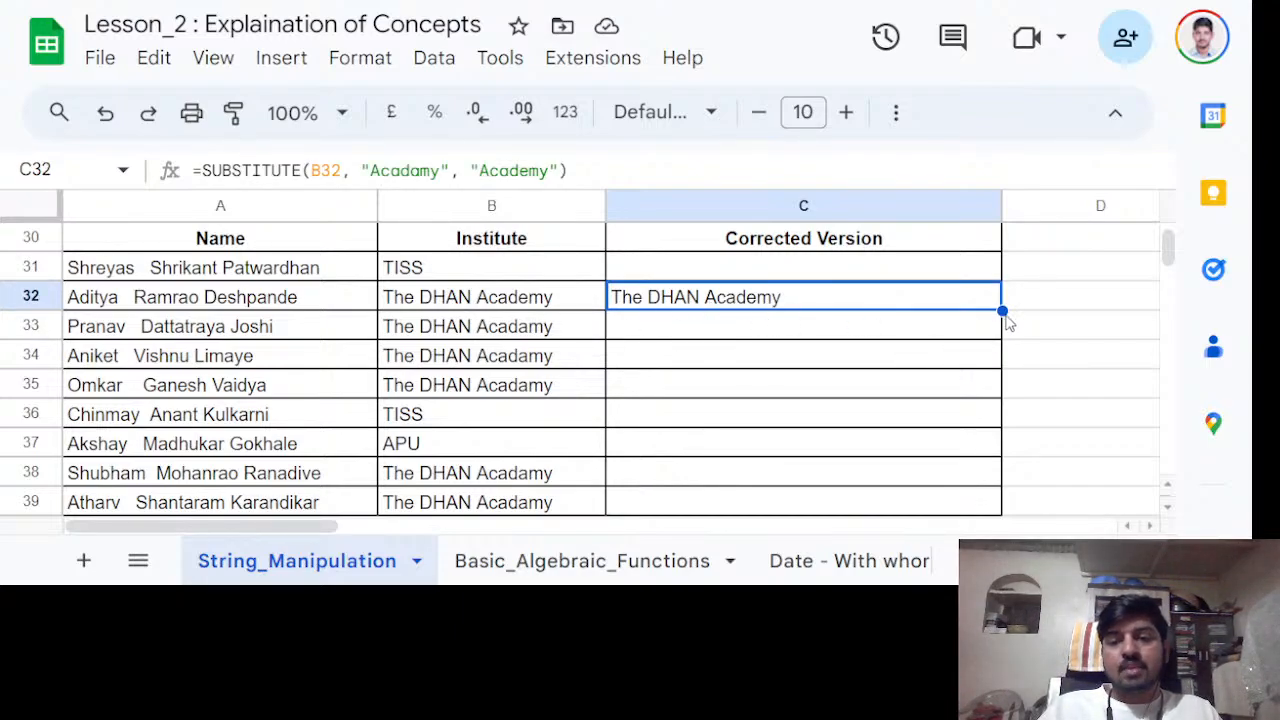
Copy the SUBSTITUTE formula from C32 down to C33 and compare it with the institute name in B33.
{"action": "left_click_drag", "start_coordinate": [1002, 311], "coordinate": [998, 338]}
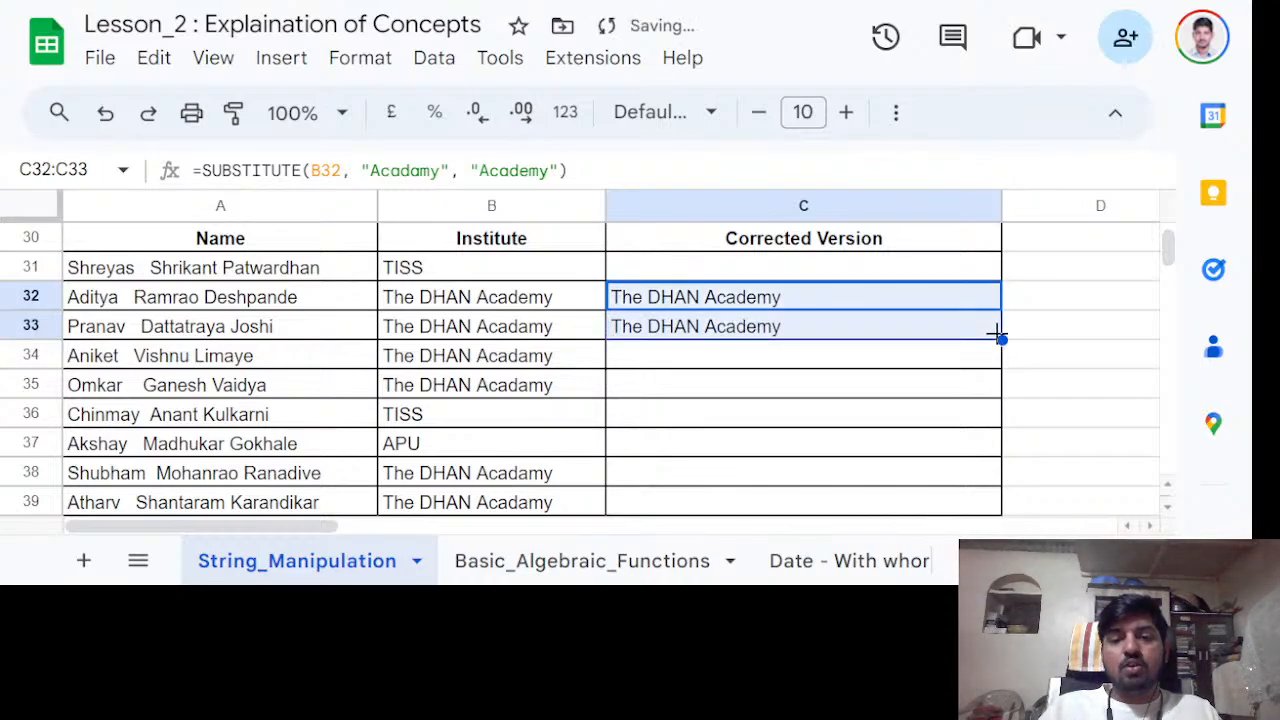
{"action": "left_click", "coordinate": [870, 382]}
{"action": "triple_click", "coordinate": [524, 334]}
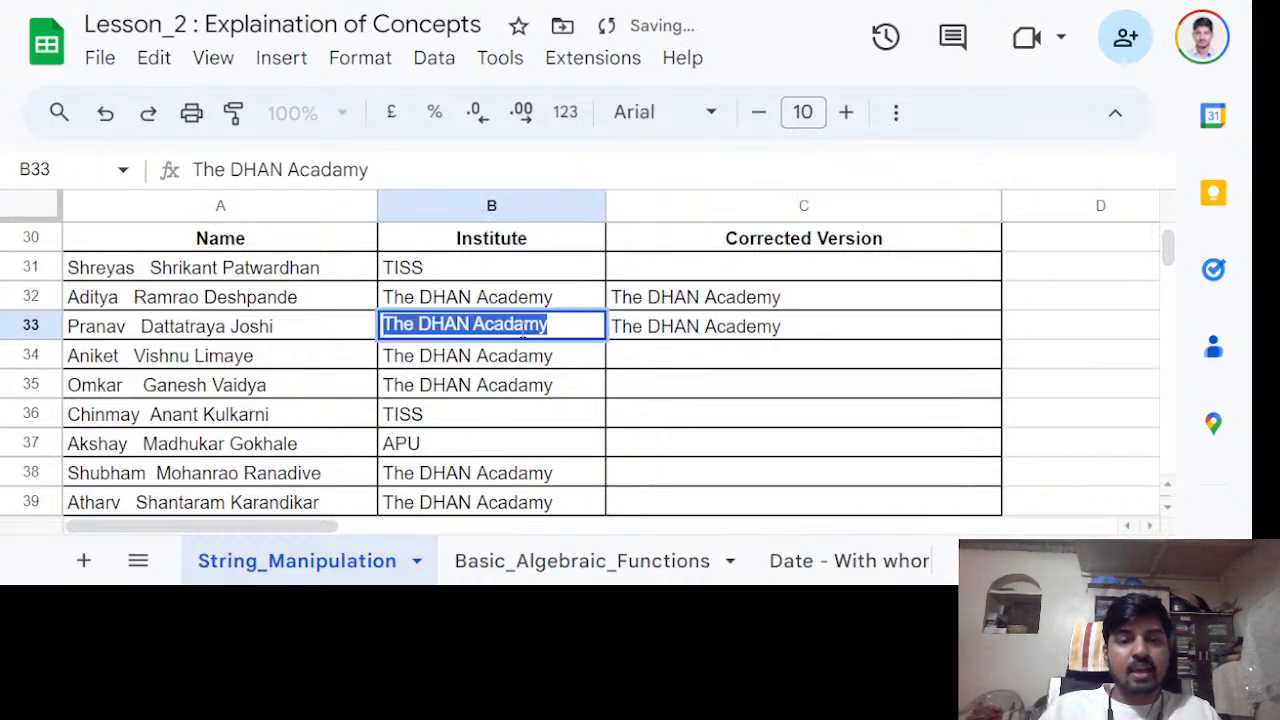
{"action": "left_click", "coordinate": [742, 339]}
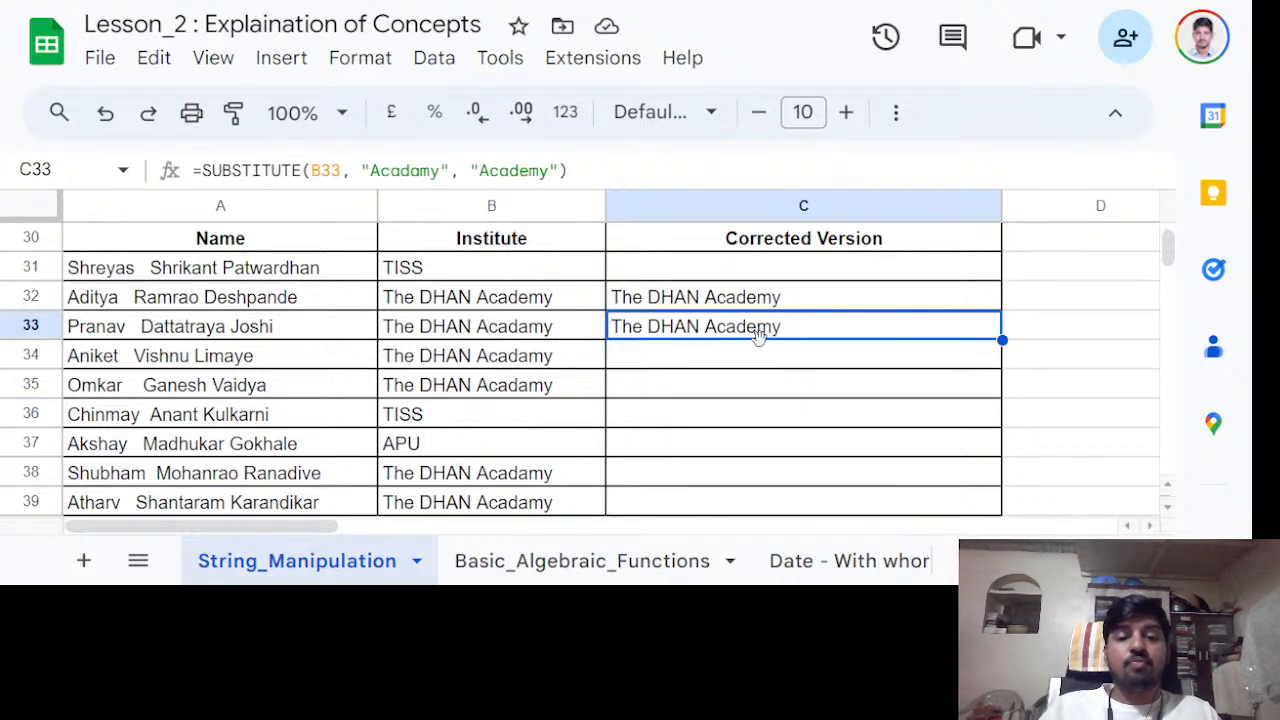
Fill the SUBSTITUTE formula from C33 down the remaining Corrected Version rows and compare the entries in B36:C37.
{"action": "scroll", "coordinate": [760, 338], "scroll_direction": "down", "scroll_amount": 1}
{"action": "left_click_drag", "start_coordinate": [984, 475], "coordinate": [980, 505]}
{"action": "left_click", "coordinate": [732, 422]}
{"action": "left_click_drag", "start_coordinate": [489, 396], "coordinate": [630, 420]}
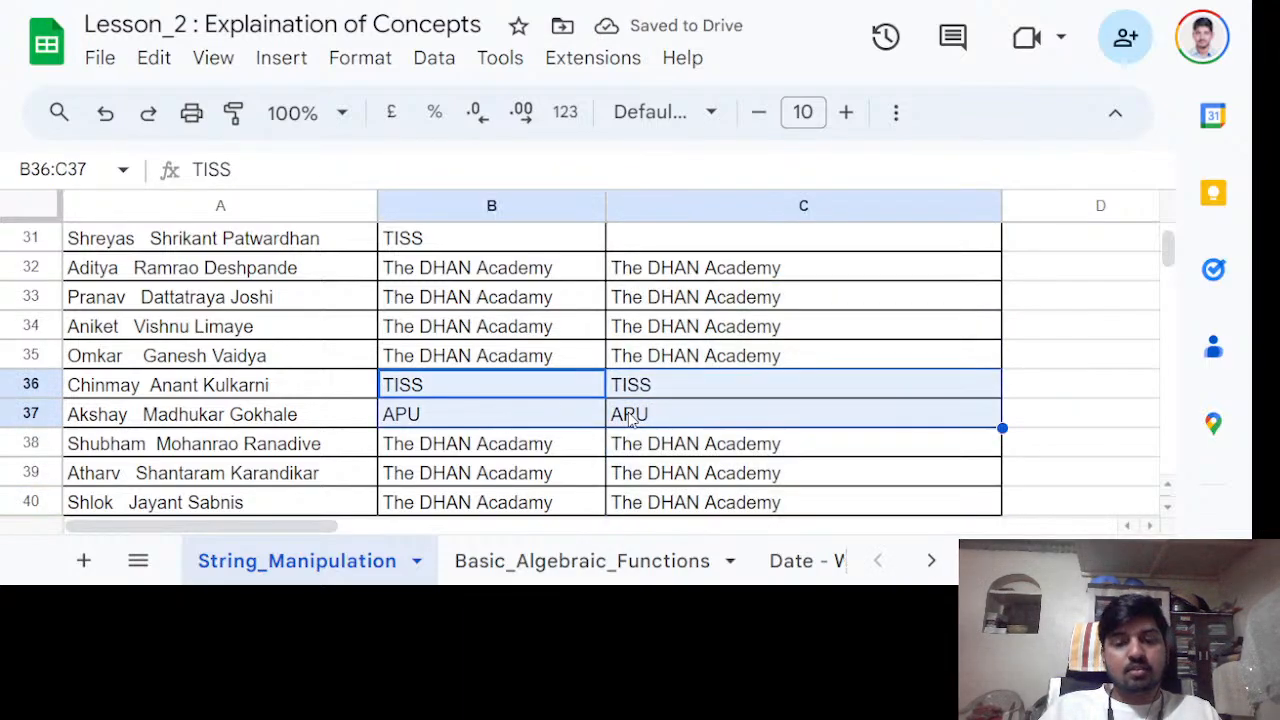
Look over the remaining institute rows down to row 50, check the String Manipulation slide's function list, and return to the spreadsheet.
{"action": "left_click", "coordinate": [779, 447]}
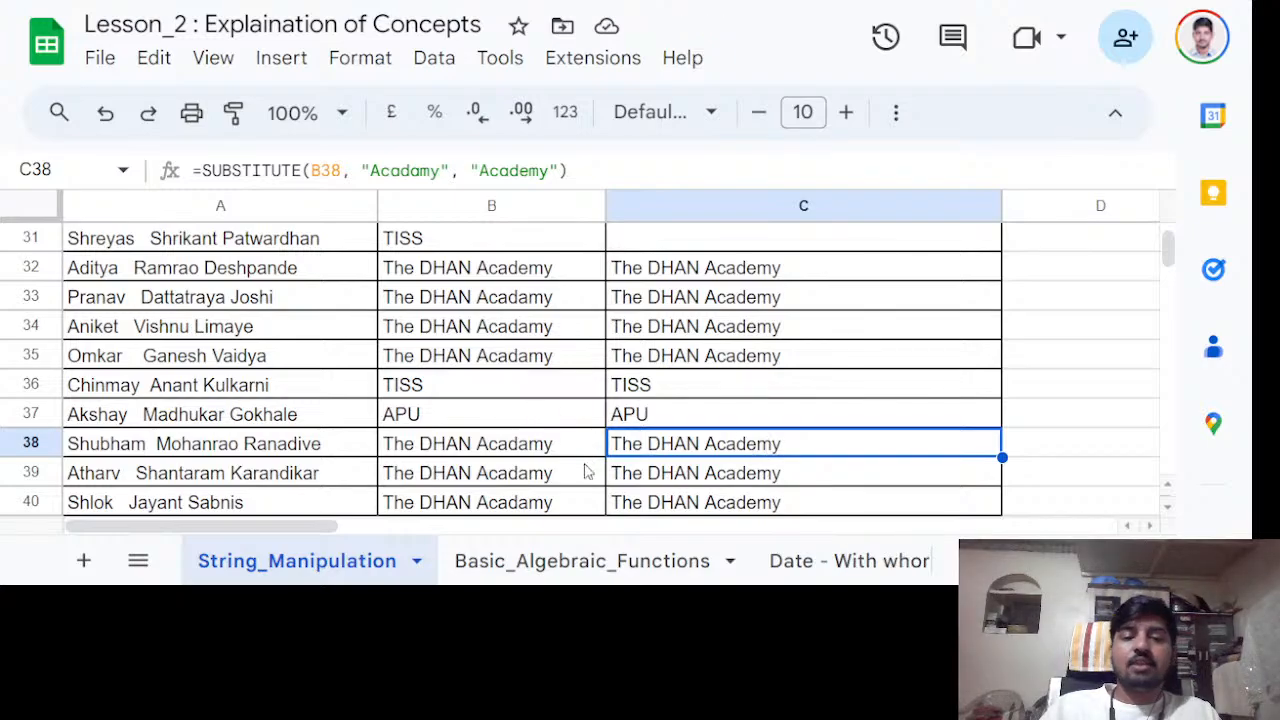
{"action": "scroll", "coordinate": [727, 446], "scroll_direction": "down", "scroll_amount": 1}
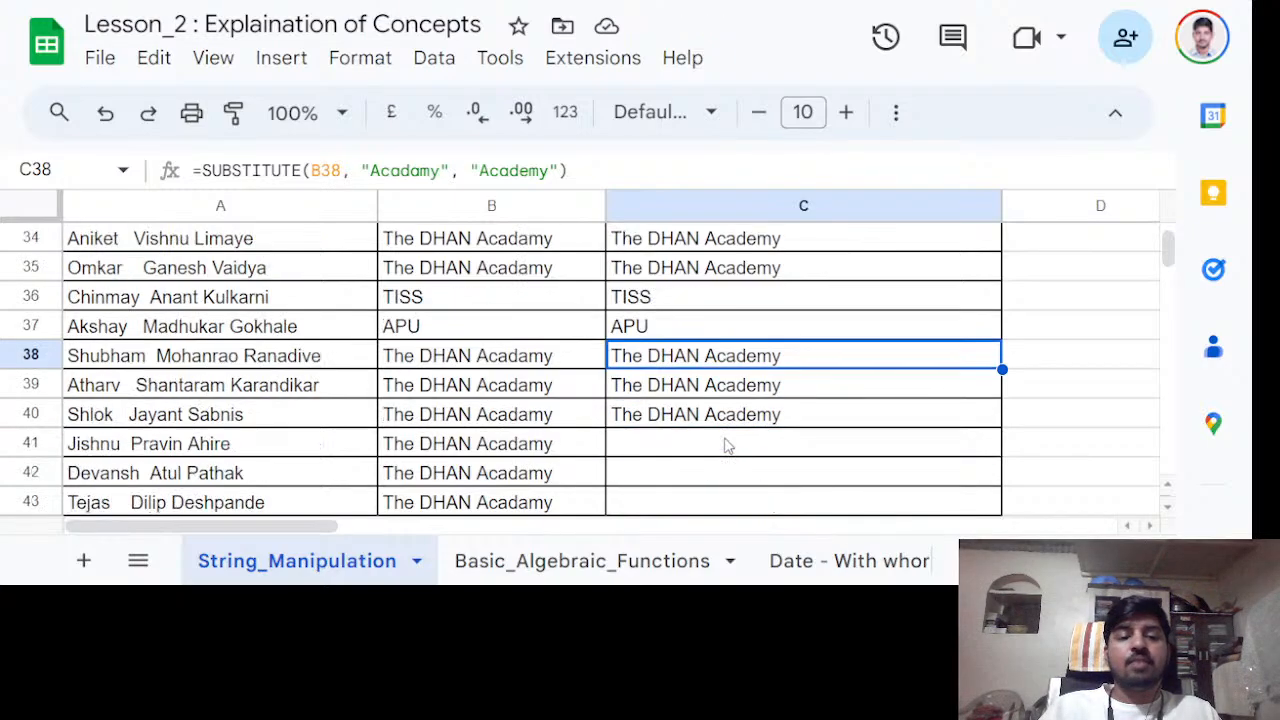
{"action": "scroll", "coordinate": [727, 446], "scroll_direction": "down", "scroll_amount": 4}
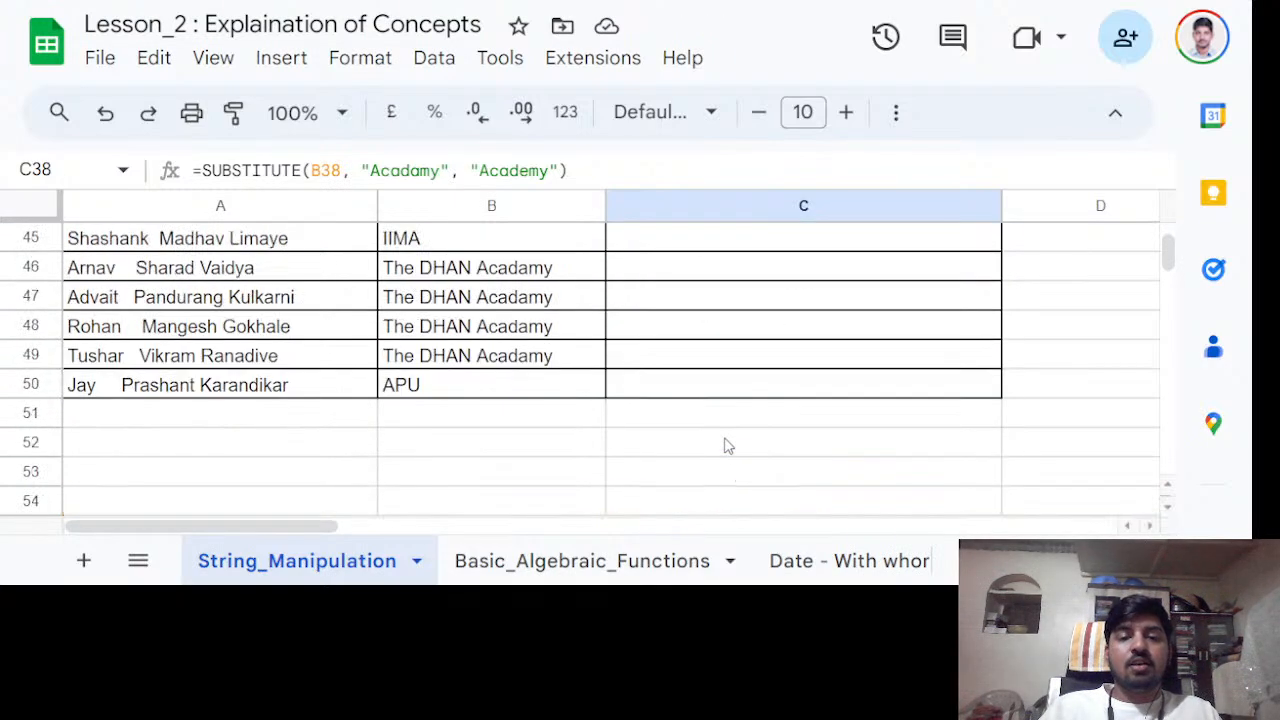
{"action": "scroll", "coordinate": [727, 446], "scroll_direction": "up", "scroll_amount": 1}
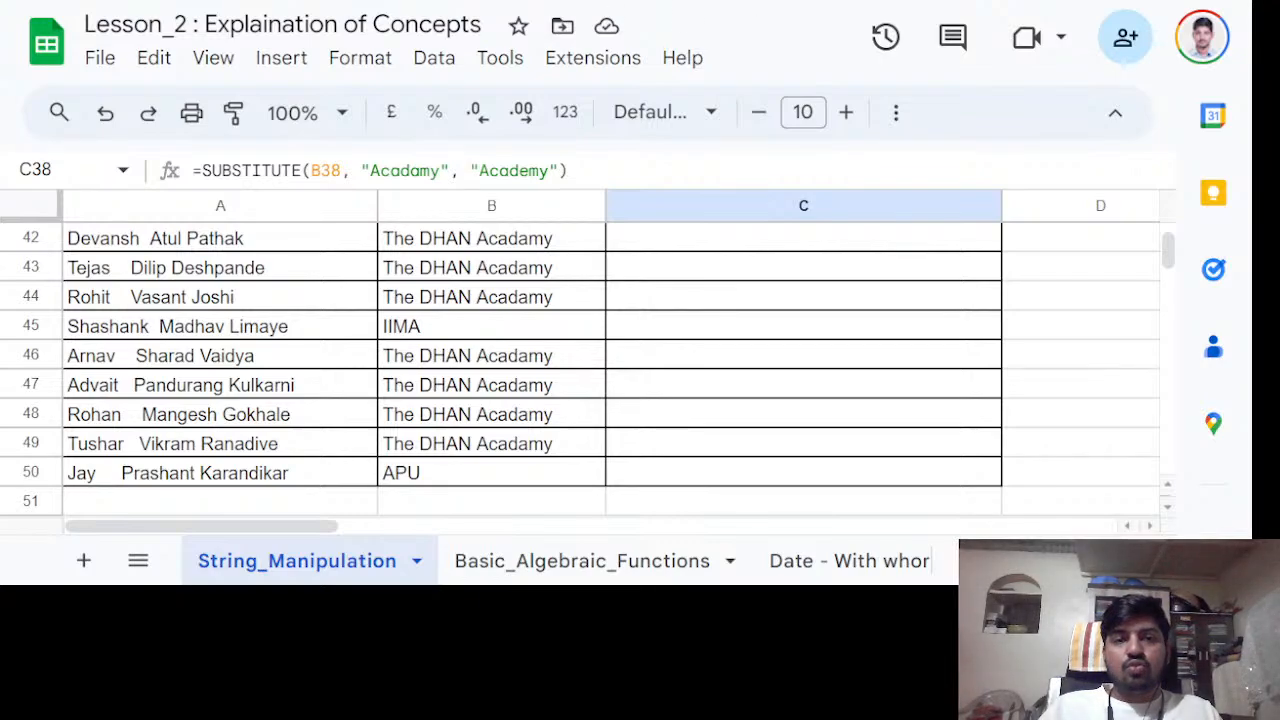
{"action": "left_click", "coordinate": [535, 1]}
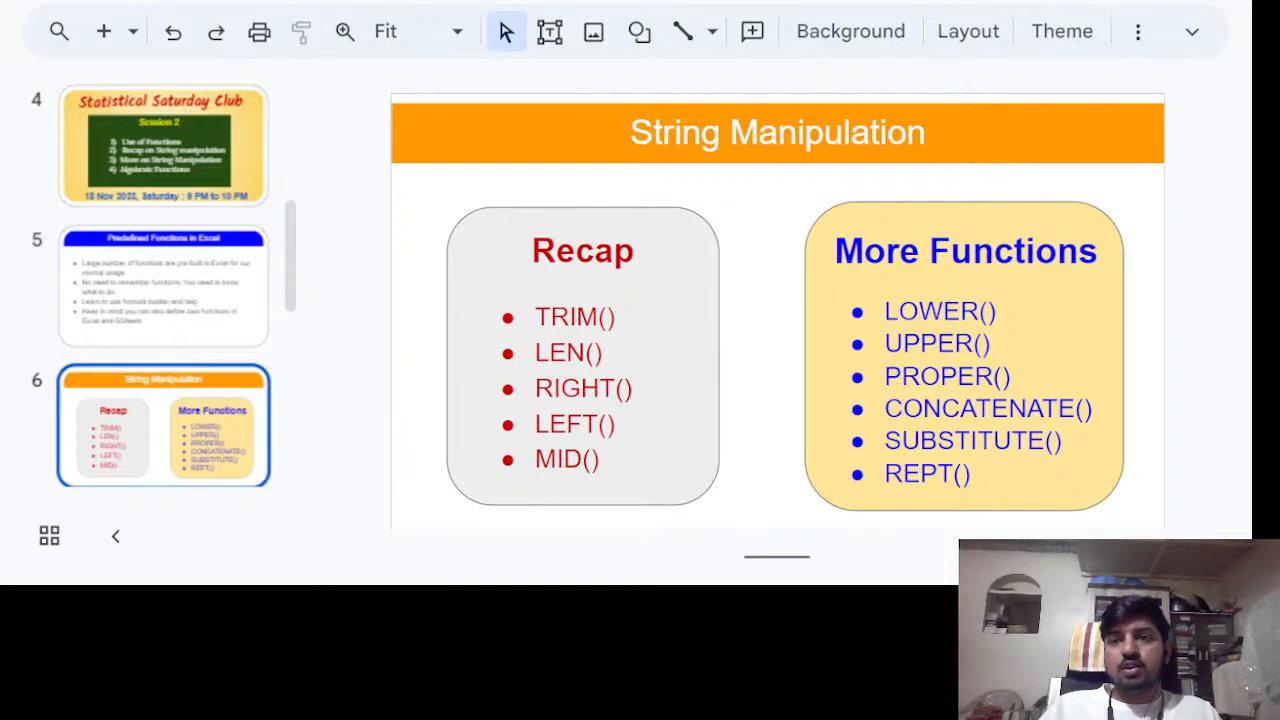
{"action": "key", "text": "ctrl+Tab"}
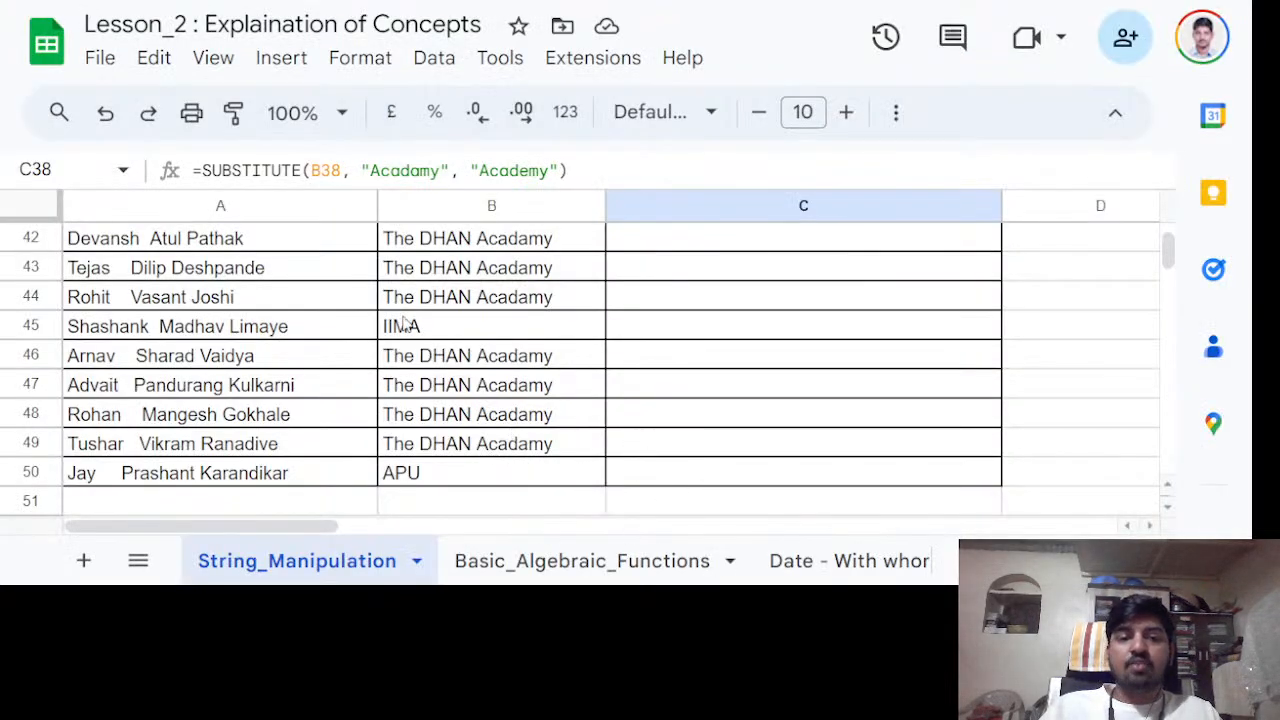
Go to the customer rating table under the row 57 heading and hide the menus to enlarge the sheet area.
{"action": "scroll", "coordinate": [490, 392], "scroll_direction": "down", "scroll_amount": 4}
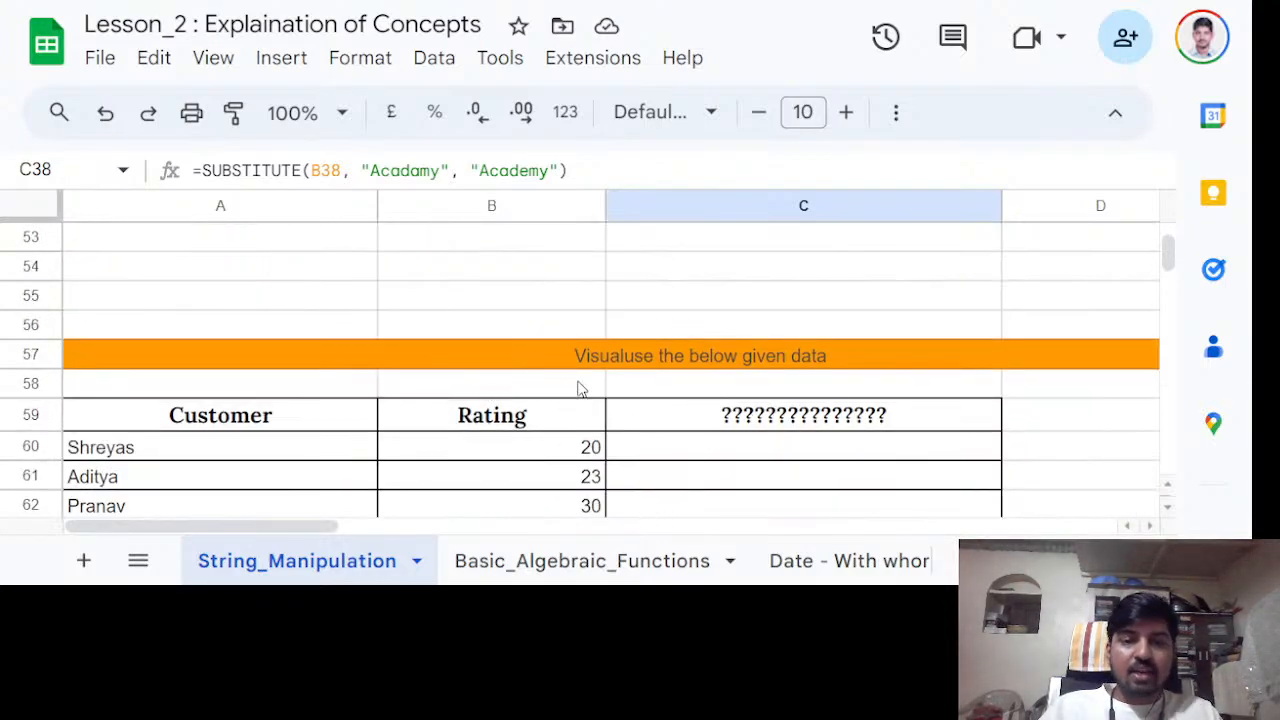
{"action": "scroll", "coordinate": [667, 401], "scroll_direction": "down", "scroll_amount": 1}
{"action": "scroll", "coordinate": [667, 401], "scroll_direction": "down", "scroll_amount": 1}
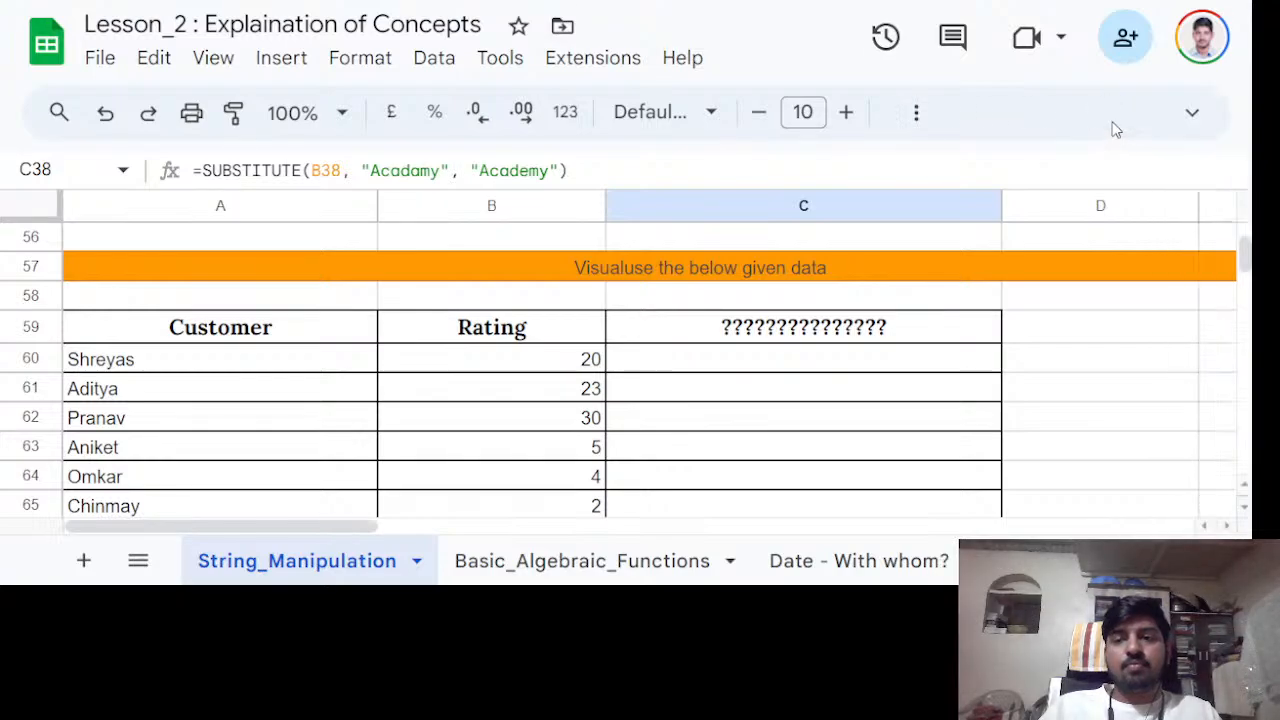
{"action": "left_click", "coordinate": [1114, 116]}
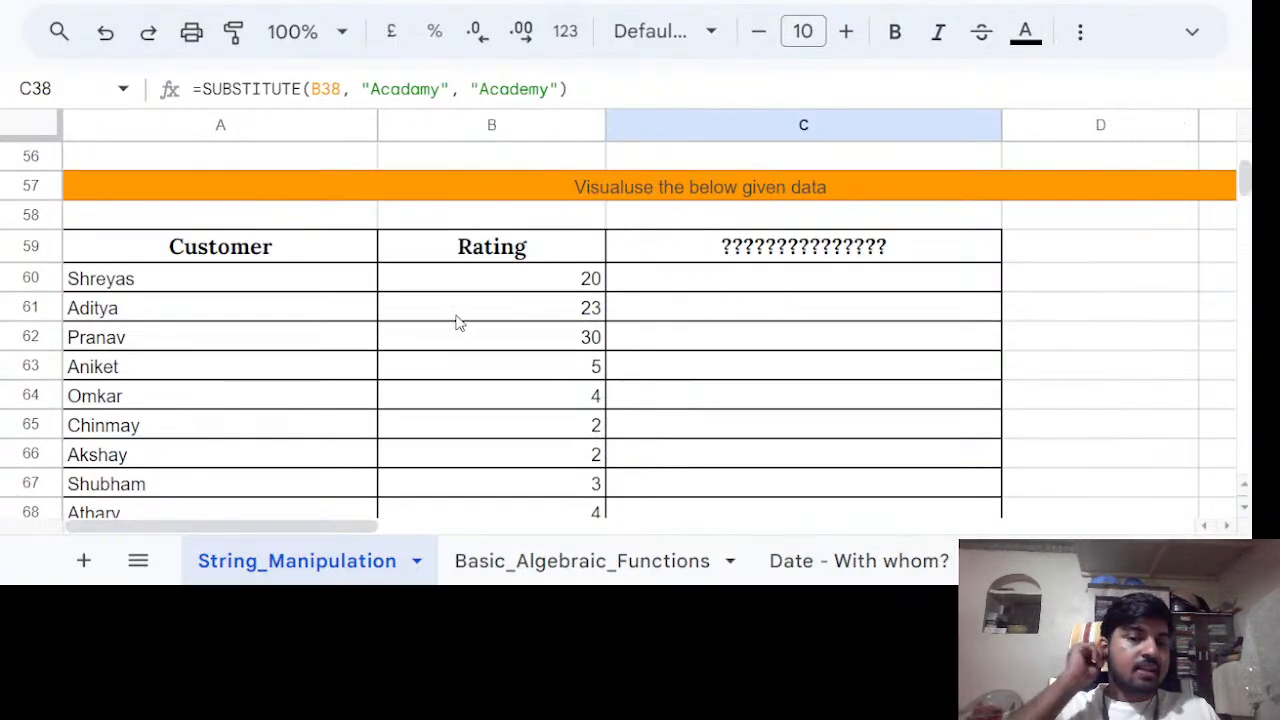
Replace the ratings in B60:B62 with the values copied from B63:B65 and check the Rating column.
{"action": "left_click_drag", "start_coordinate": [568, 372], "coordinate": [563, 424]}
{"action": "key", "text": "ctrl+c"}
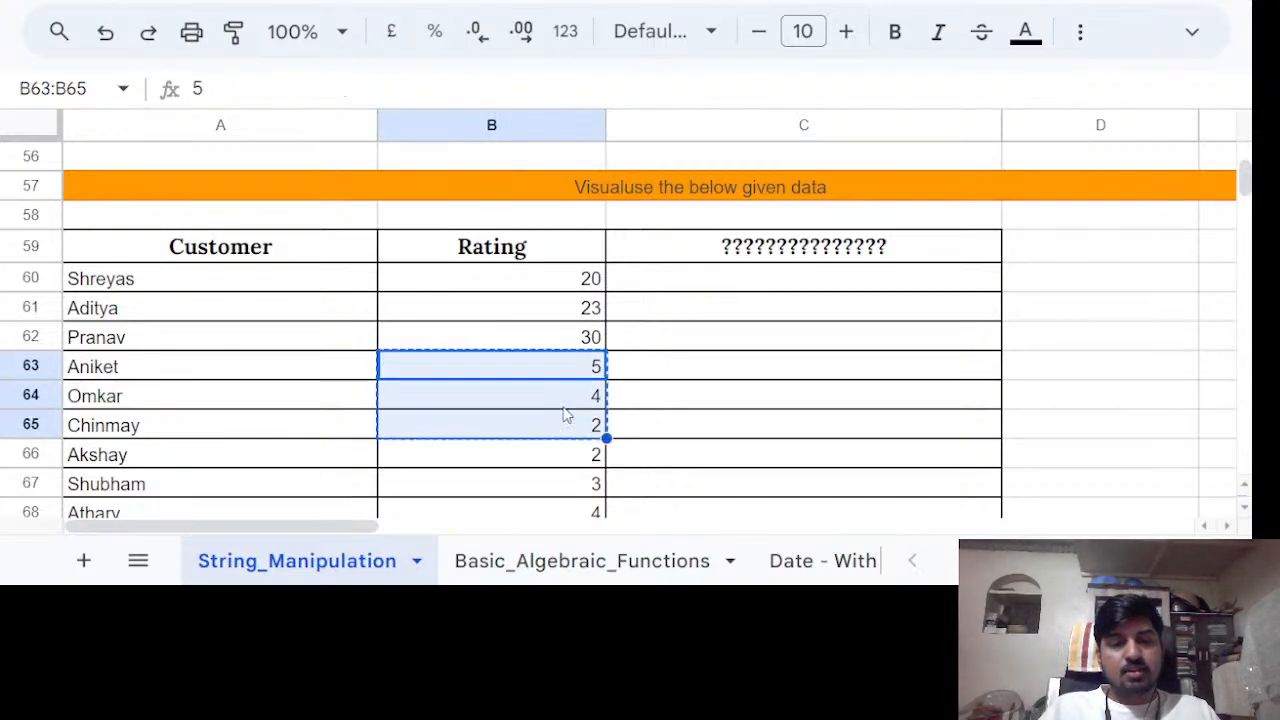
{"action": "left_click_drag", "start_coordinate": [570, 280], "coordinate": [563, 337]}
{"action": "key", "text": "ctrl+v"}
{"action": "left_click", "coordinate": [662, 315]}
{"action": "scroll", "coordinate": [571, 323], "scroll_direction": "down", "scroll_amount": 5}
{"action": "scroll", "coordinate": [571, 323], "scroll_direction": "up", "scroll_amount": 5}
{"action": "left_click", "coordinate": [572, 288]}
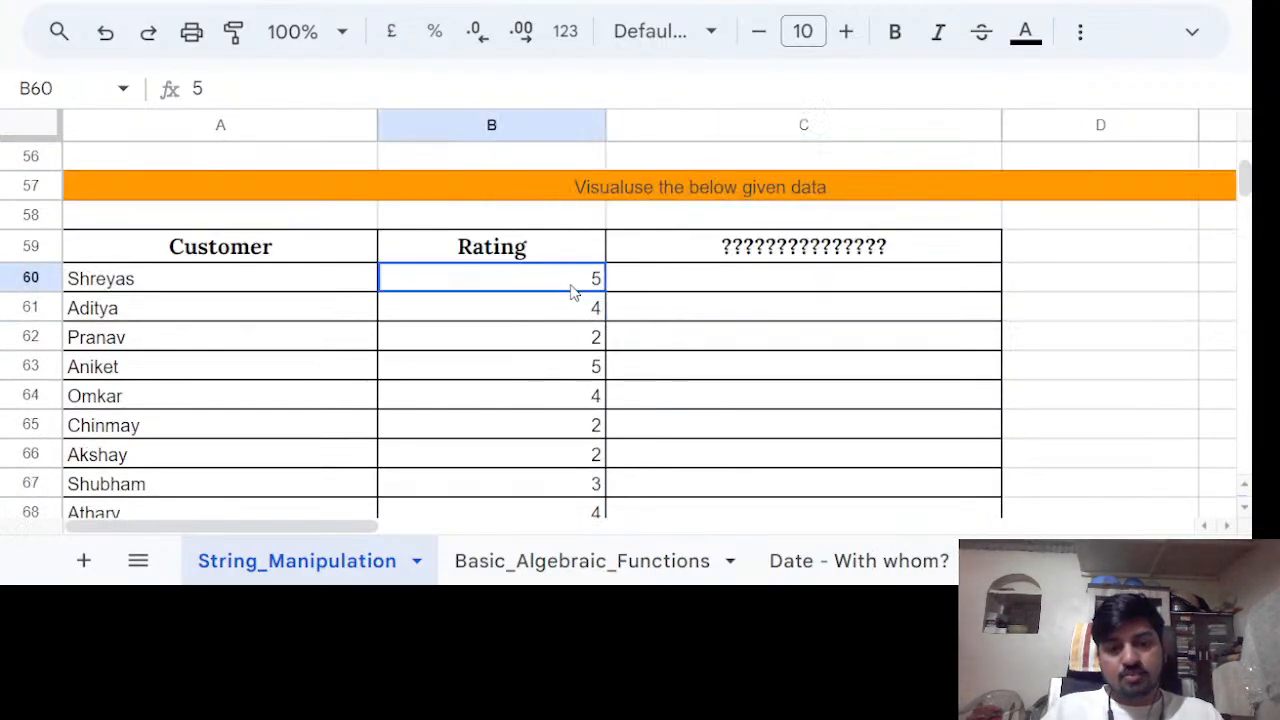
{"action": "left_click_drag", "start_coordinate": [571, 289], "coordinate": [571, 317]}
{"action": "left_click", "coordinate": [563, 337]}
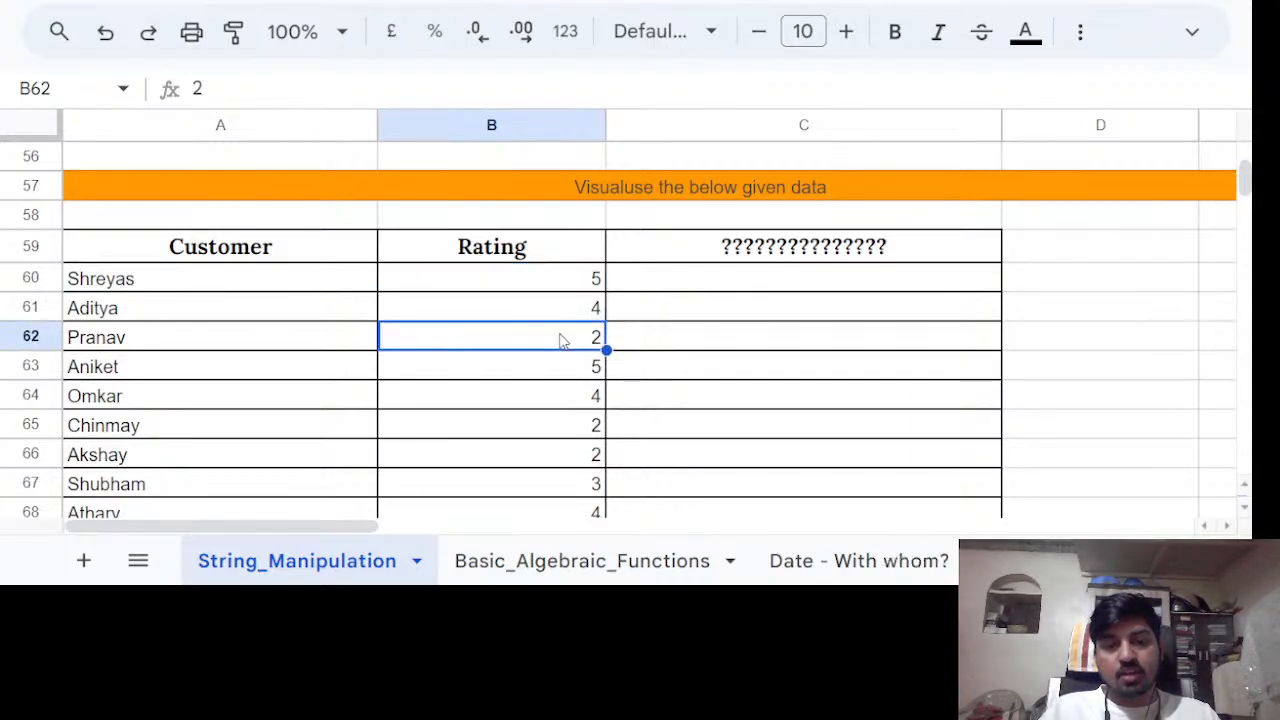
{"action": "left_click", "coordinate": [677, 350]}
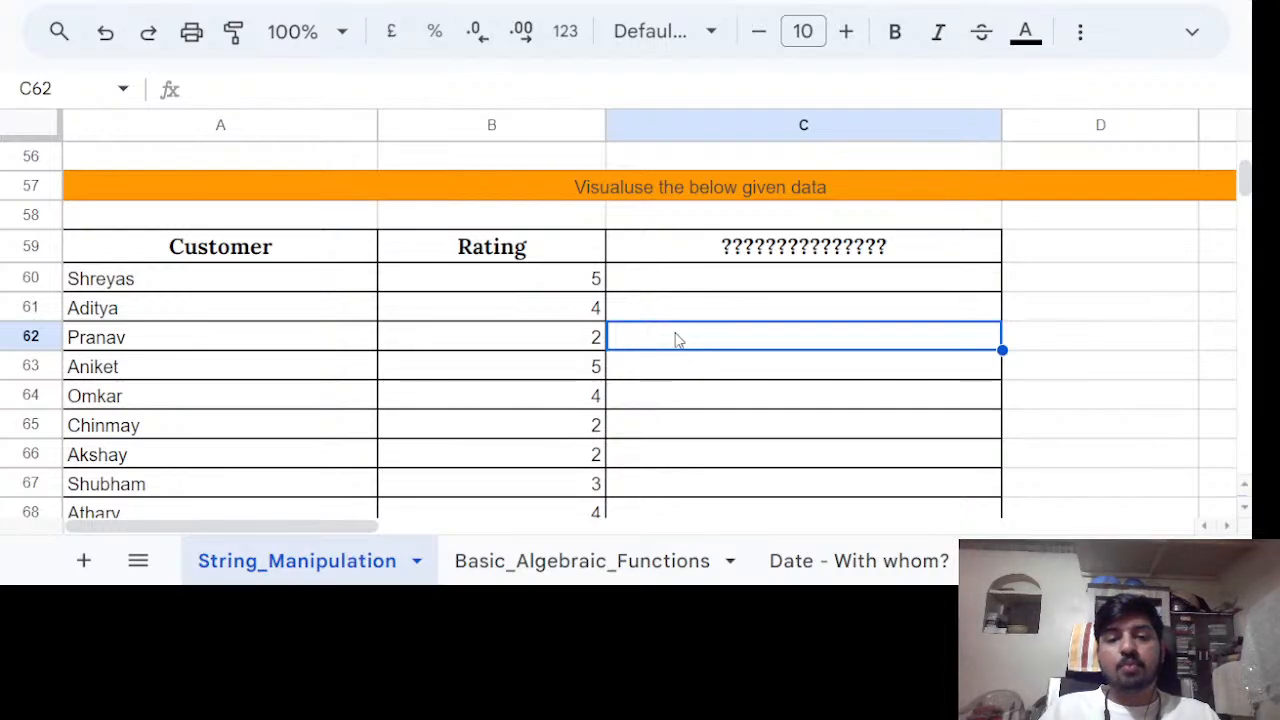
Enter =REPT("X ", B60) in C60 to show the first customer's rating as repeated marks.
{"action": "left_click", "coordinate": [663, 289]}
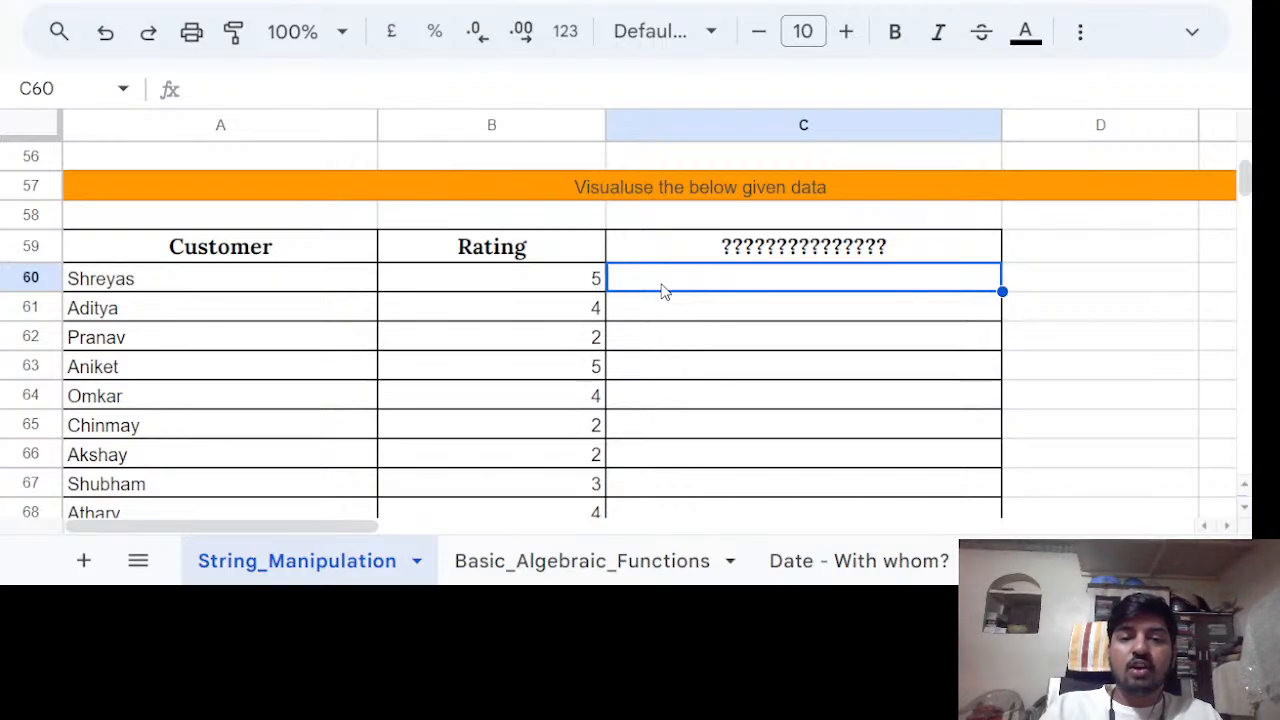
{"action": "type", "text": "="}
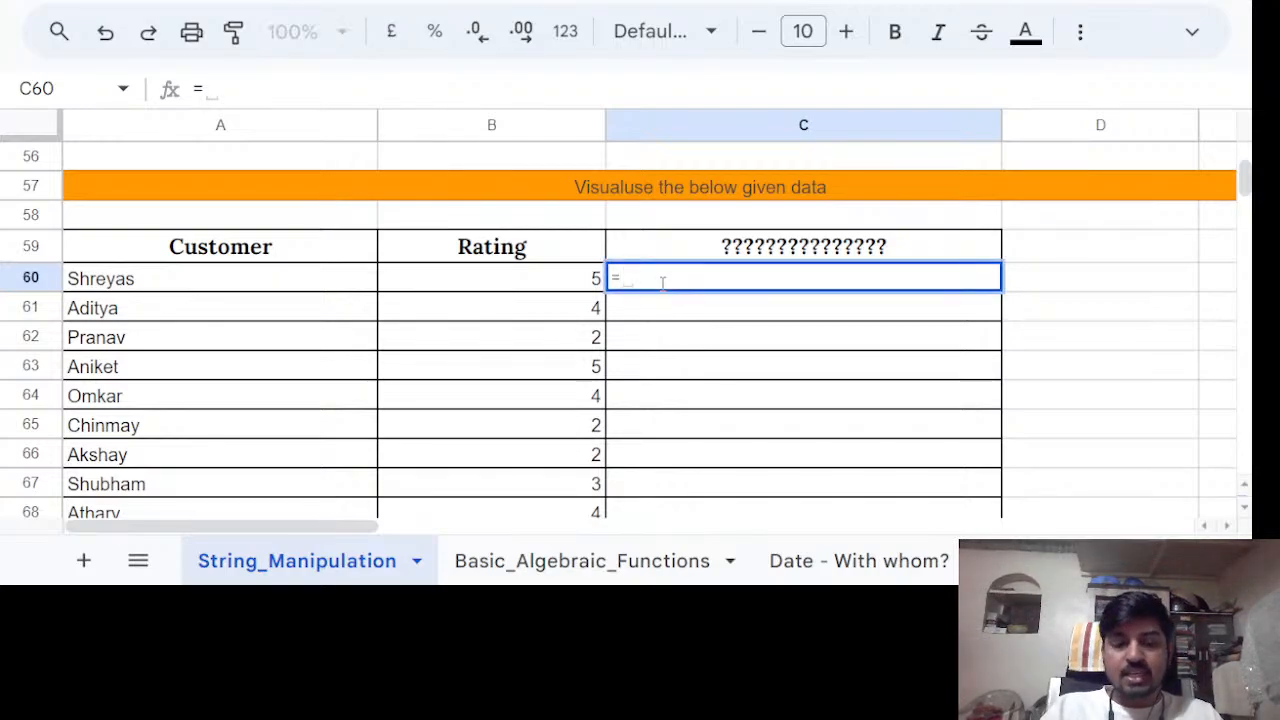
{"action": "type", "text": "REPT"}
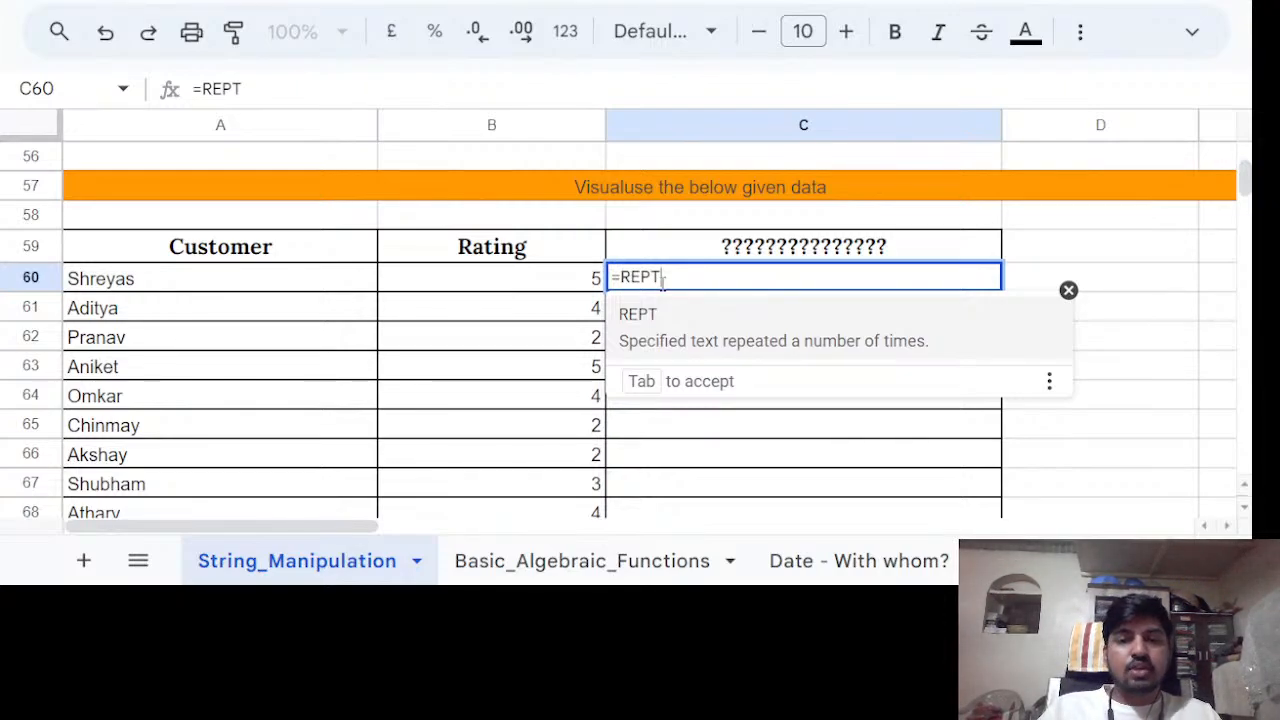
{"action": "left_click", "coordinate": [748, 355]}
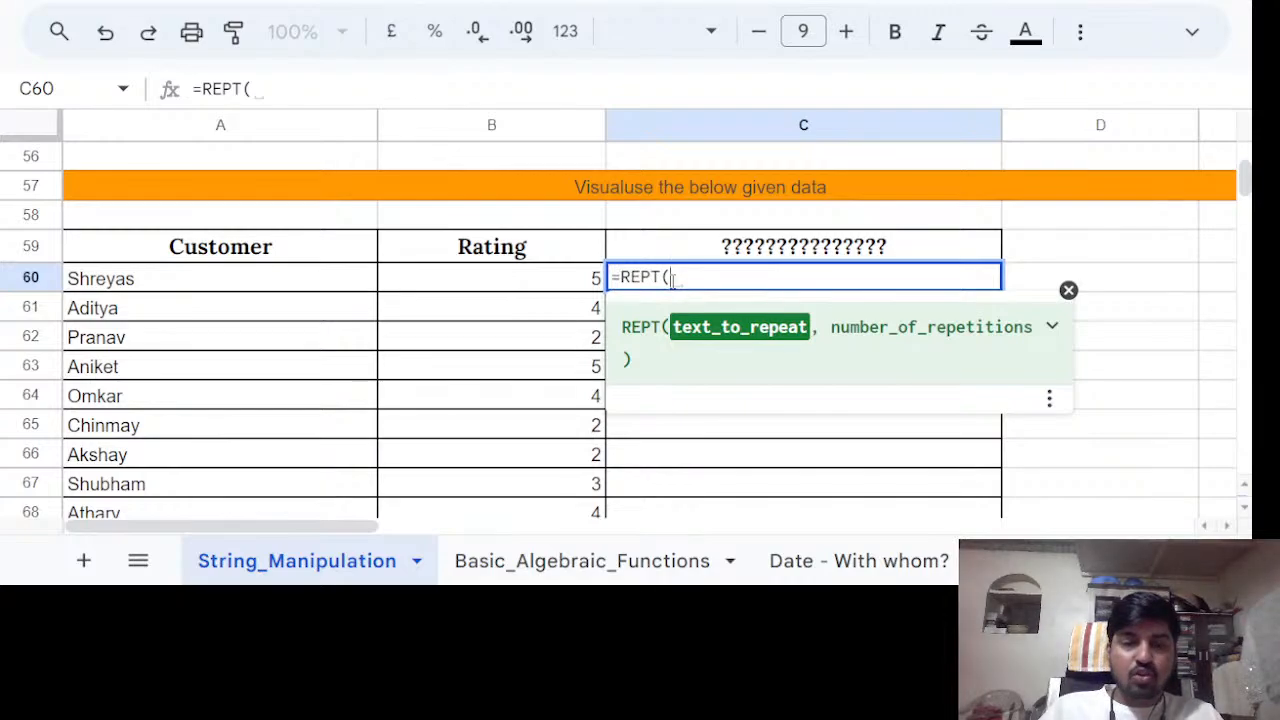
{"action": "type", "text": "\""}
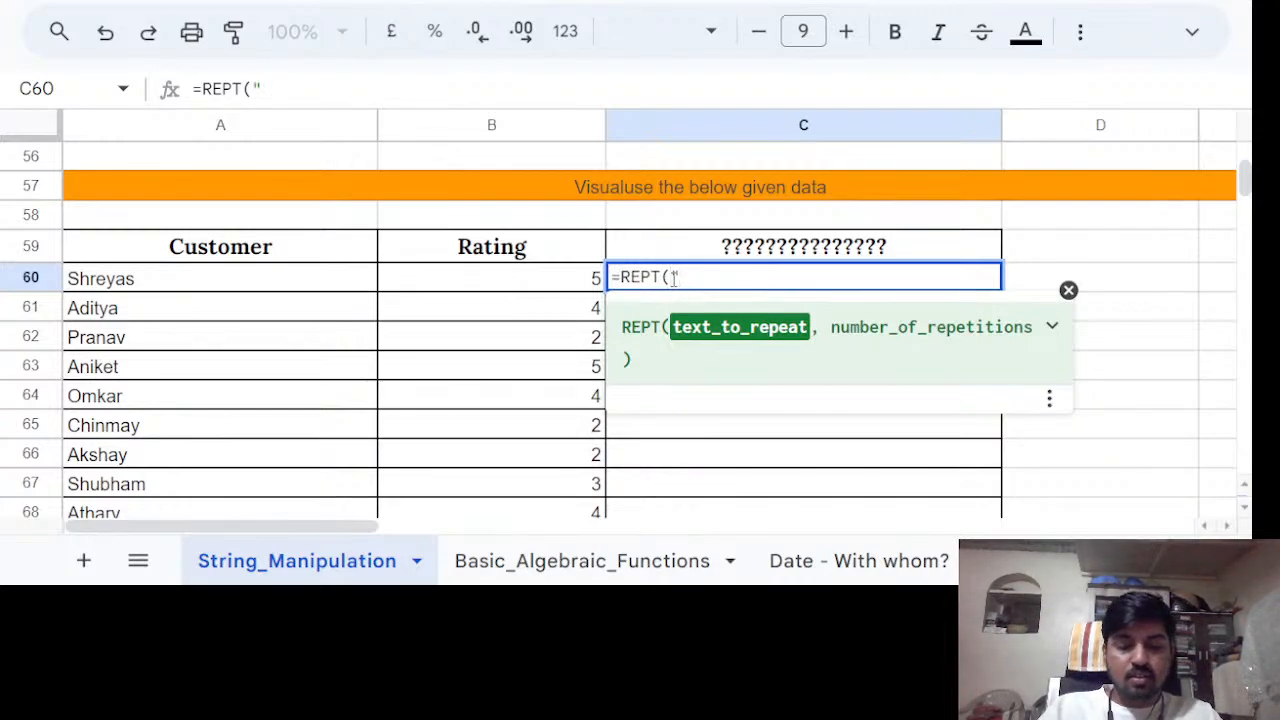
{"action": "type", "text": "X \","}
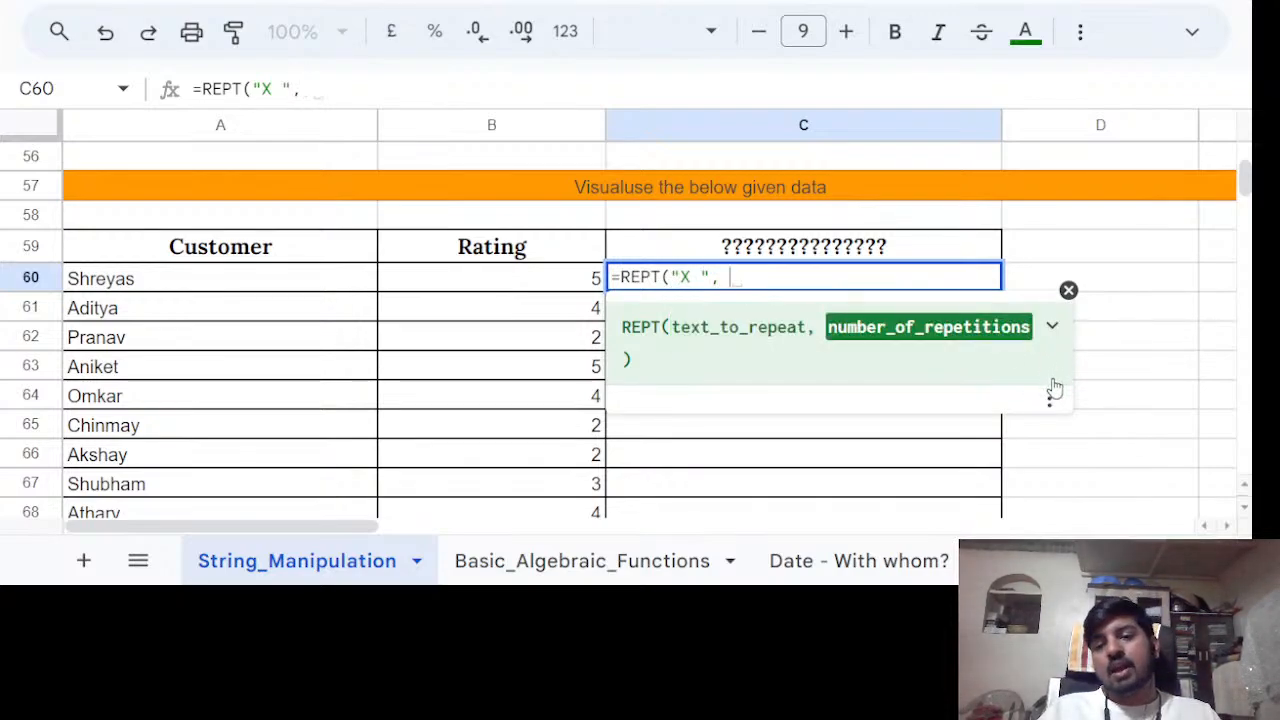
{"action": "left_click", "coordinate": [564, 286]}
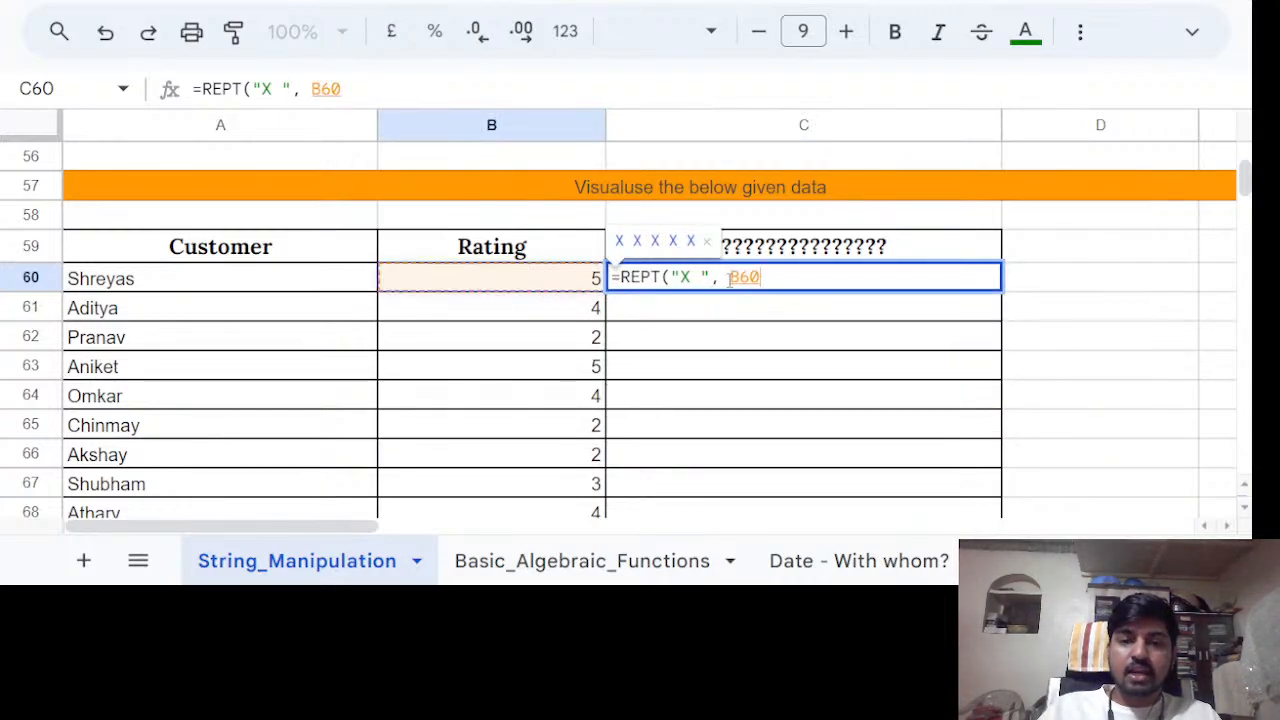
{"action": "type", "text": ")"}
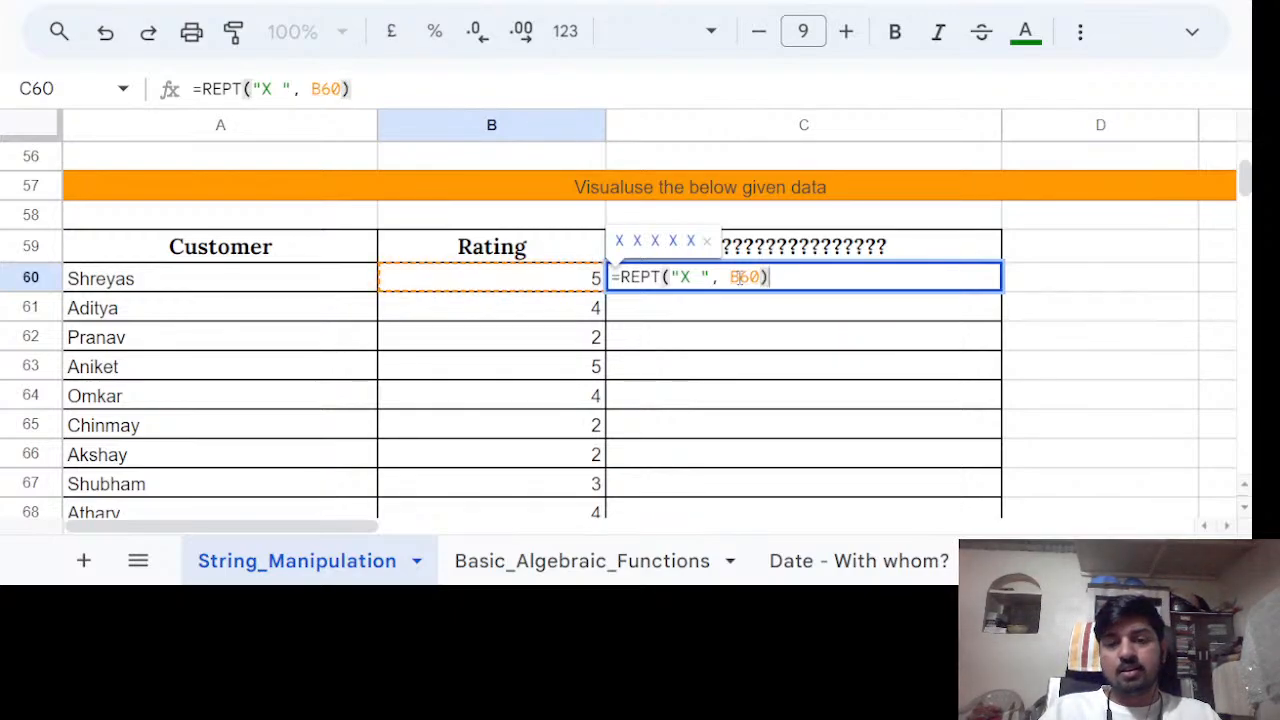
{"action": "key", "text": "Return"}
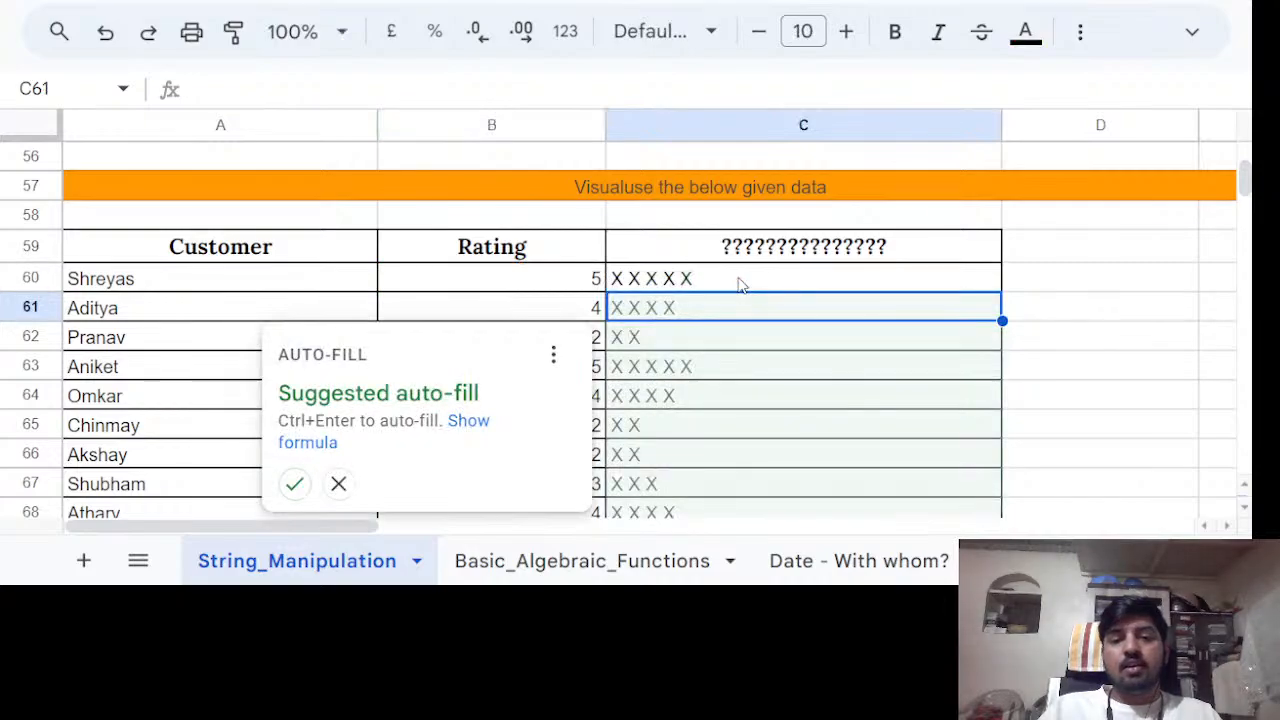
Accept the suggested auto-fill of the REPT formula down column C and review the repeated marks beside the ratings.
{"action": "left_click", "coordinate": [291, 484]}
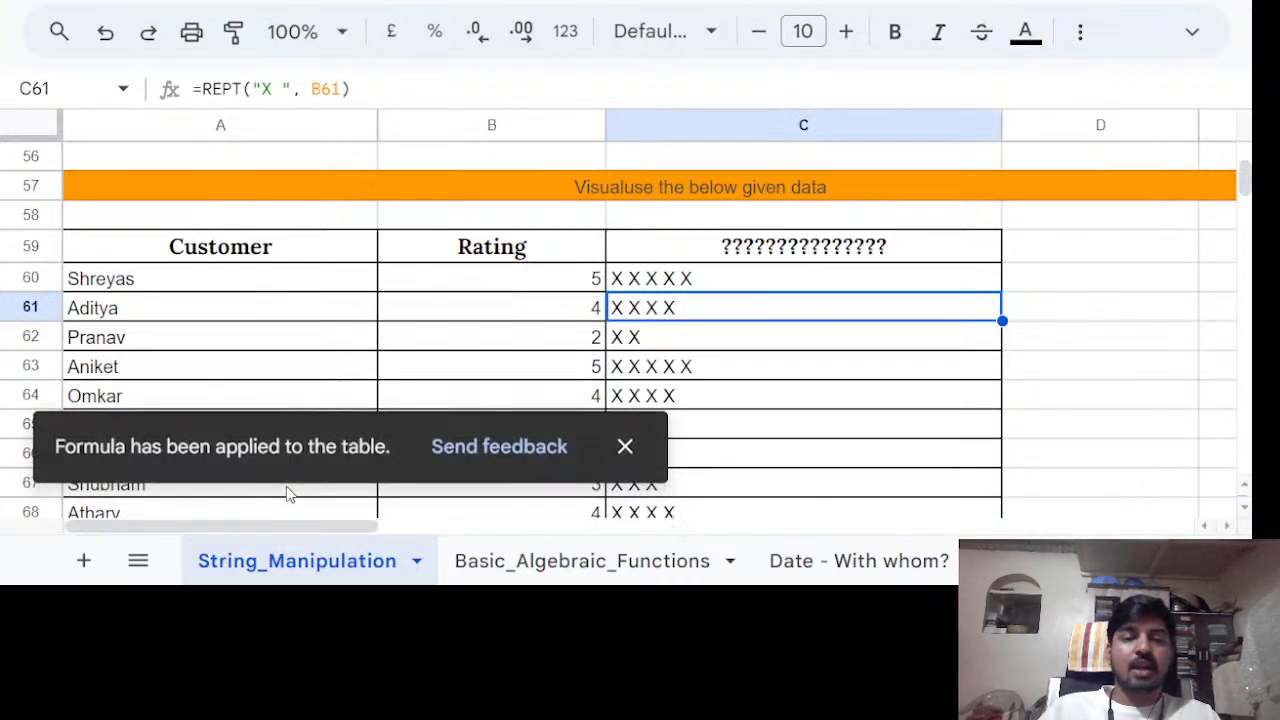
{"action": "left_click", "coordinate": [627, 448]}
{"action": "left_click_drag", "start_coordinate": [710, 290], "coordinate": [702, 402]}
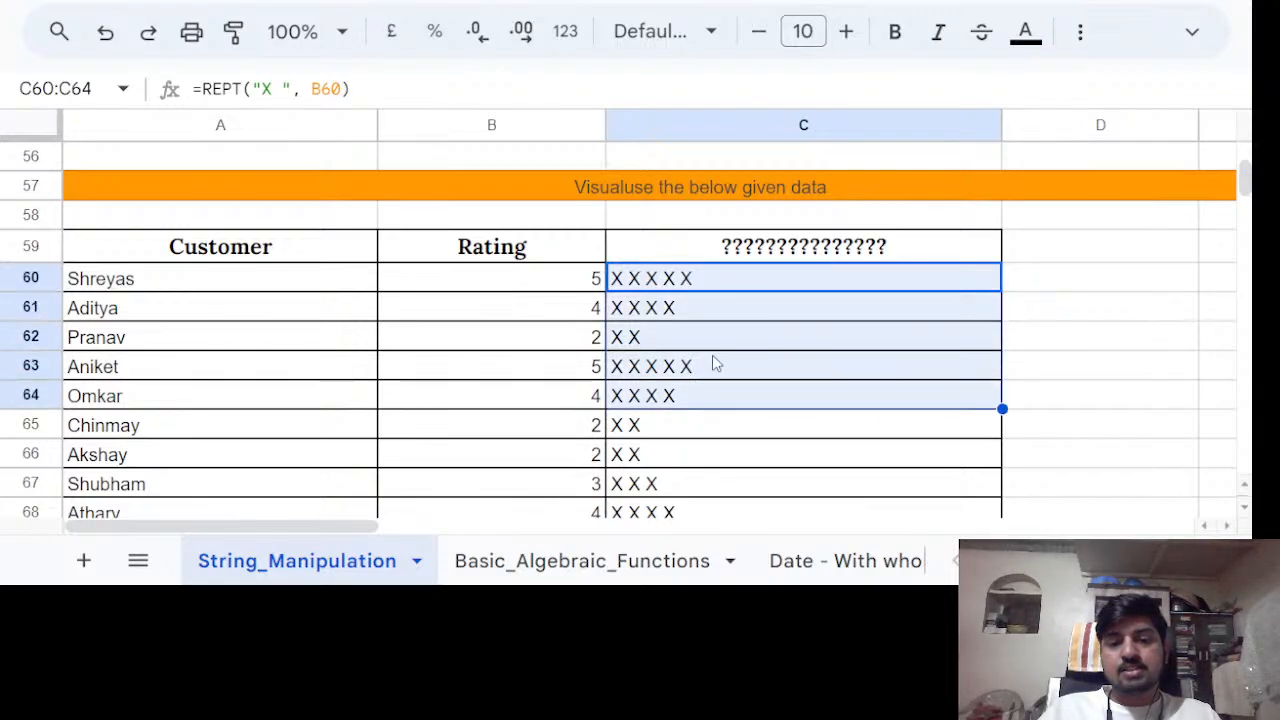
{"action": "scroll", "coordinate": [714, 366], "scroll_direction": "down", "scroll_amount": 2}
{"action": "scroll", "coordinate": [720, 343], "scroll_direction": "up", "scroll_amount": 3}
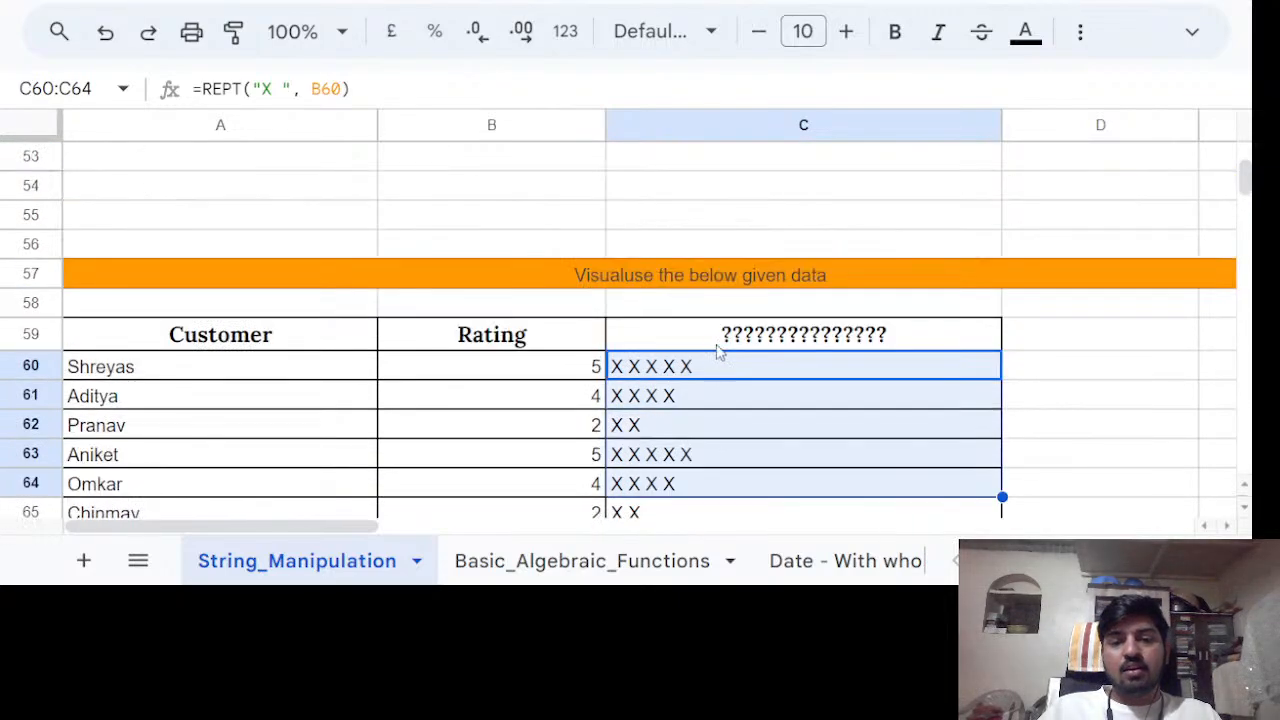
{"action": "left_click_drag", "start_coordinate": [698, 364], "coordinate": [720, 305]}
{"action": "scroll", "coordinate": [714, 190], "scroll_direction": "up", "scroll_amount": 4}
{"action": "left_click", "coordinate": [715, 198]}
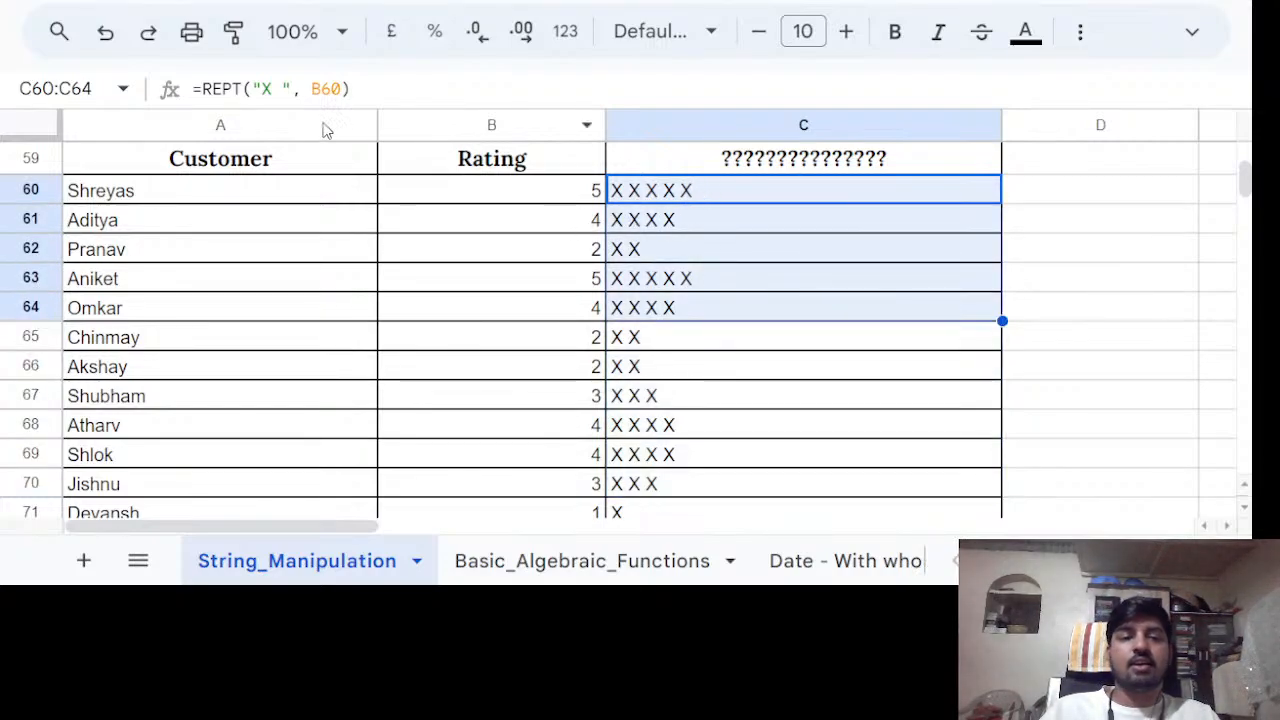
Change the repeated text in the C60 formula to a vertical bar, making it =REPT("|", B60).
{"action": "left_click", "coordinate": [270, 88]}
{"action": "double_click", "coordinate": [267, 88]}
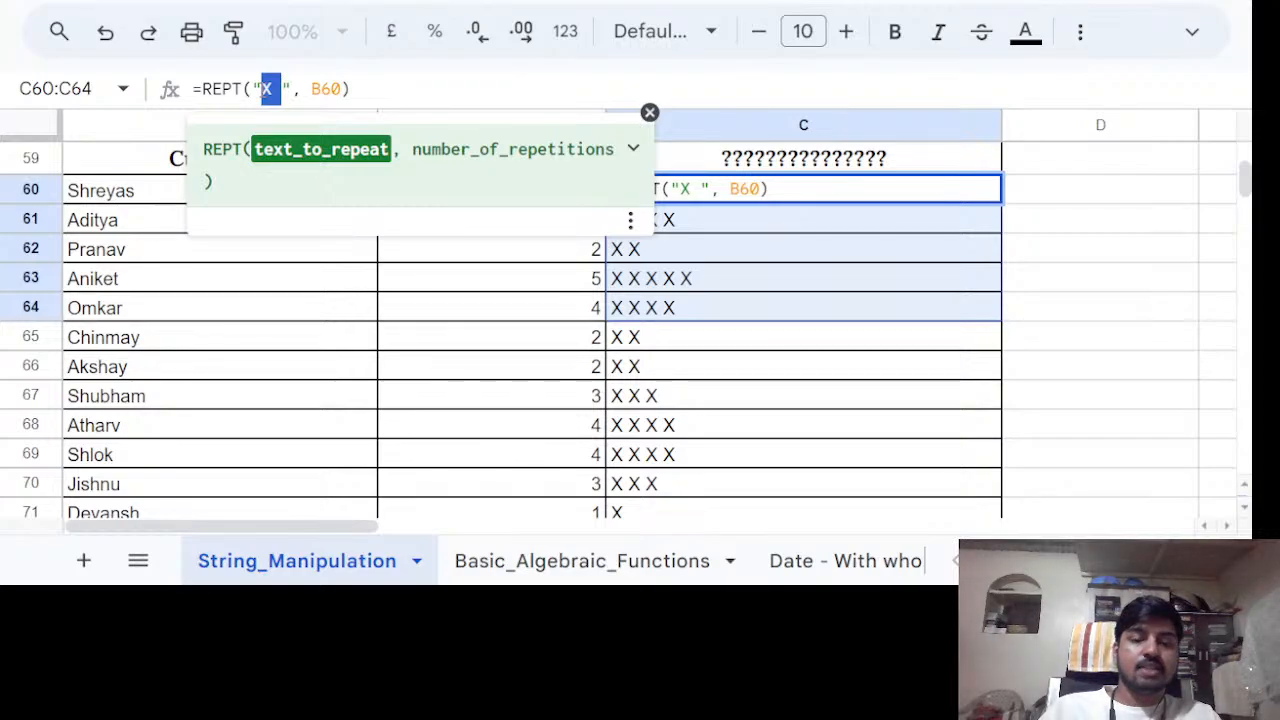
{"action": "type", "text": "|"}
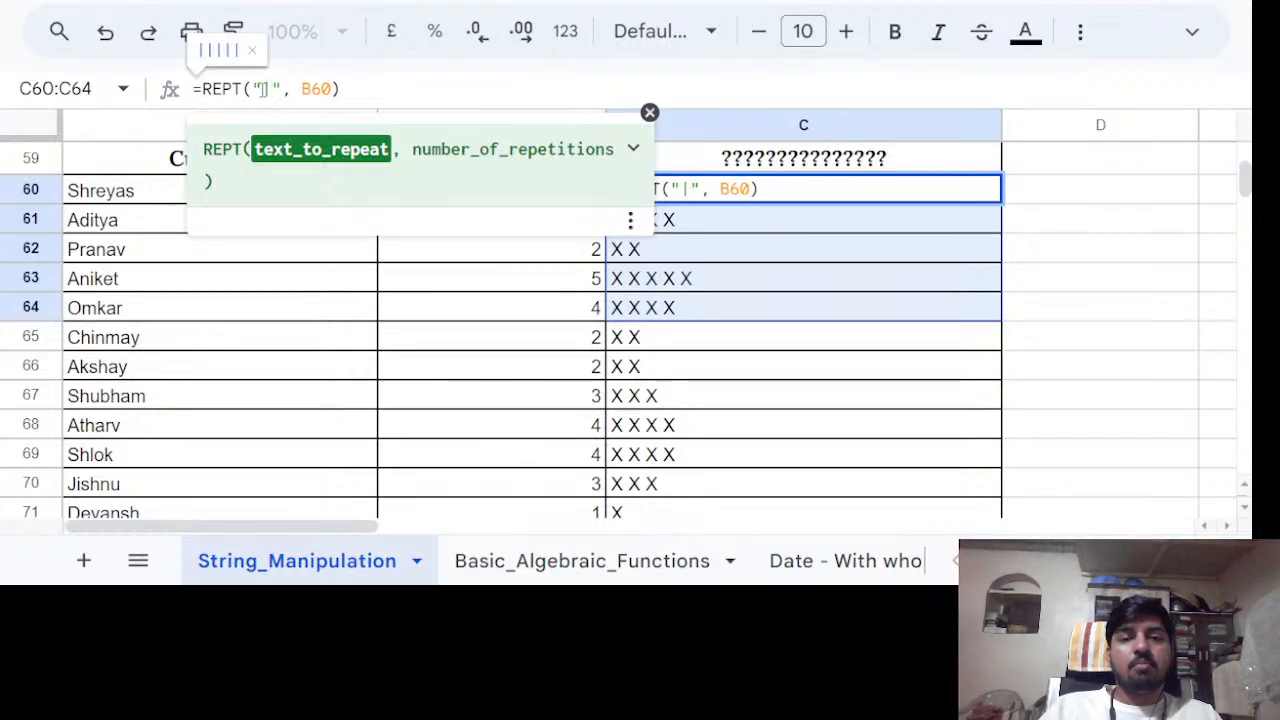
{"action": "key", "text": "Return"}
{"action": "key", "text": "Up"}
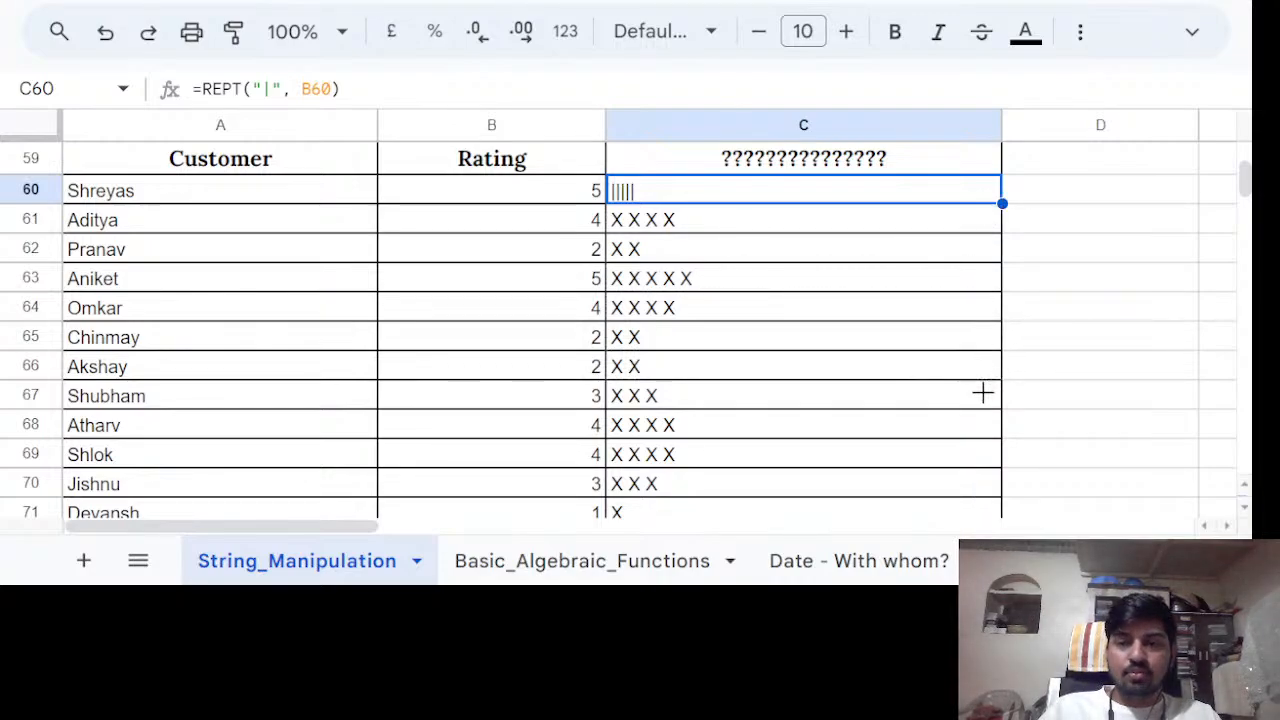
Fill the vertical-bar REPT formula from C60 down to C78 and review the bars in the first rows.
{"action": "scroll", "coordinate": [975, 340], "scroll_direction": "down", "scroll_amount": 5}
{"action": "left_click_drag", "start_coordinate": [968, 292], "coordinate": [965, 292]}
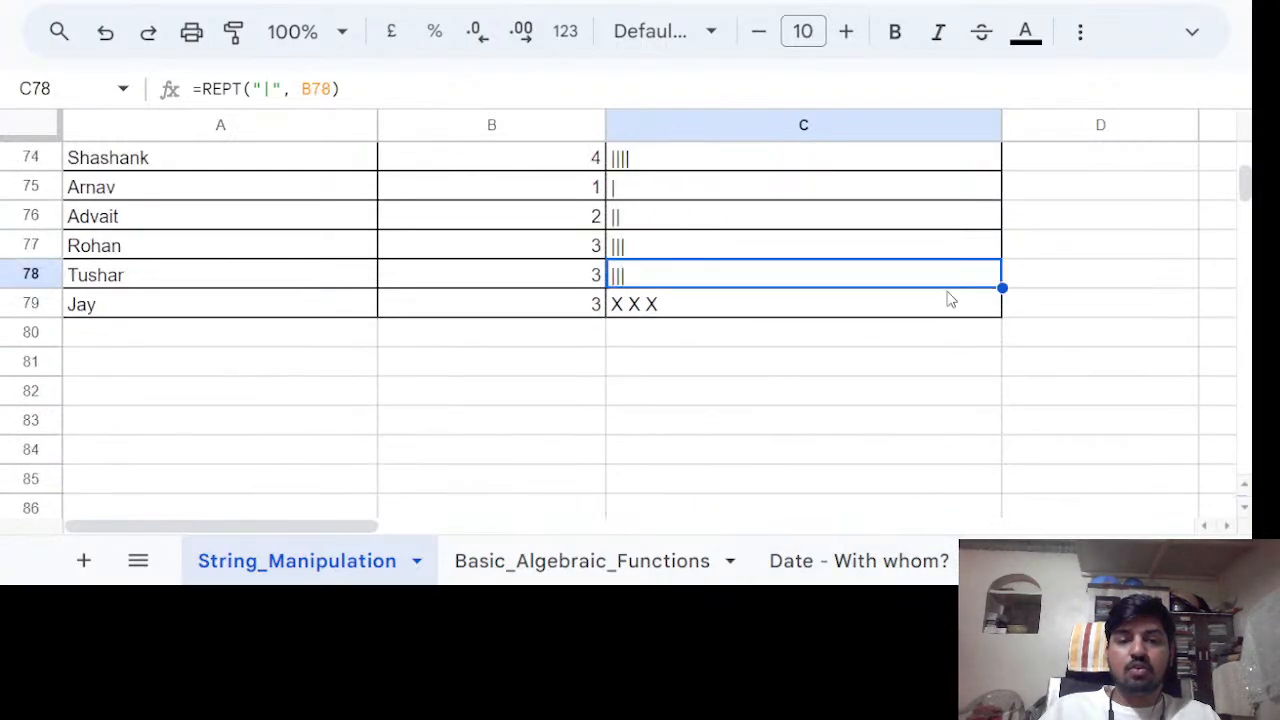
{"action": "scroll", "coordinate": [757, 323], "scroll_direction": "up", "scroll_amount": 5}
{"action": "left_click_drag", "start_coordinate": [690, 222], "coordinate": [671, 346]}
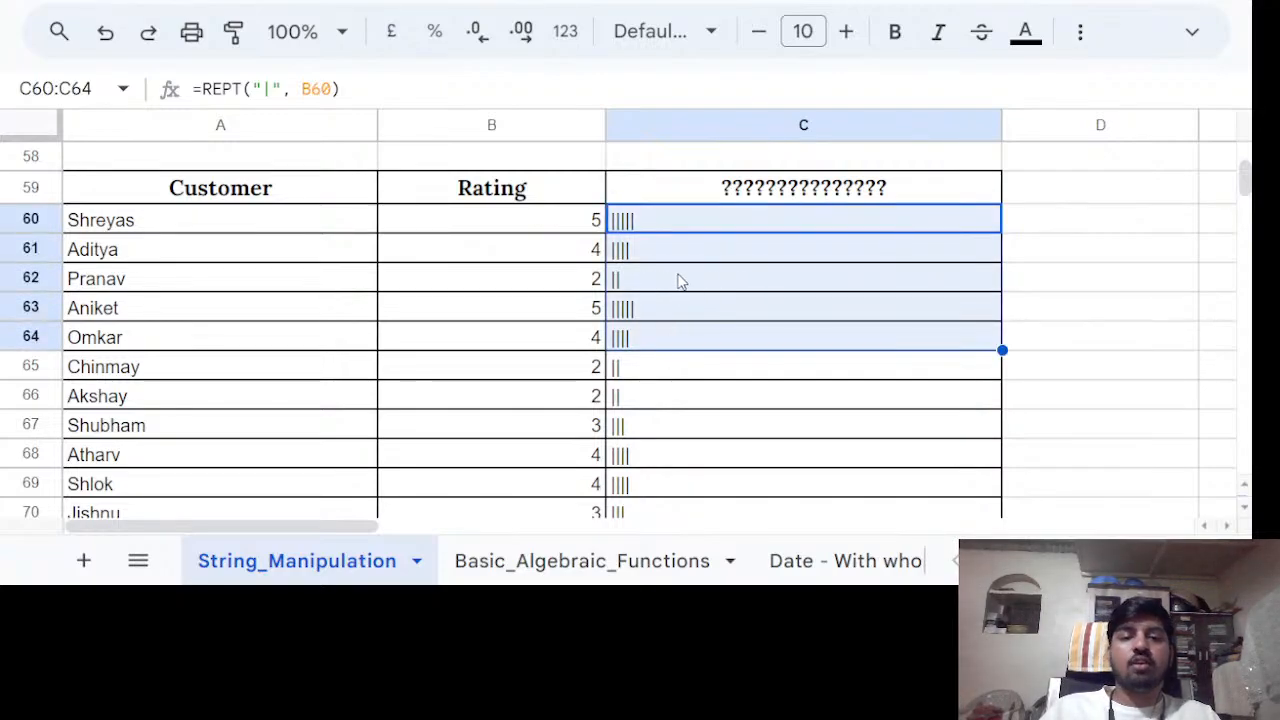
{"action": "left_click", "coordinate": [656, 220]}
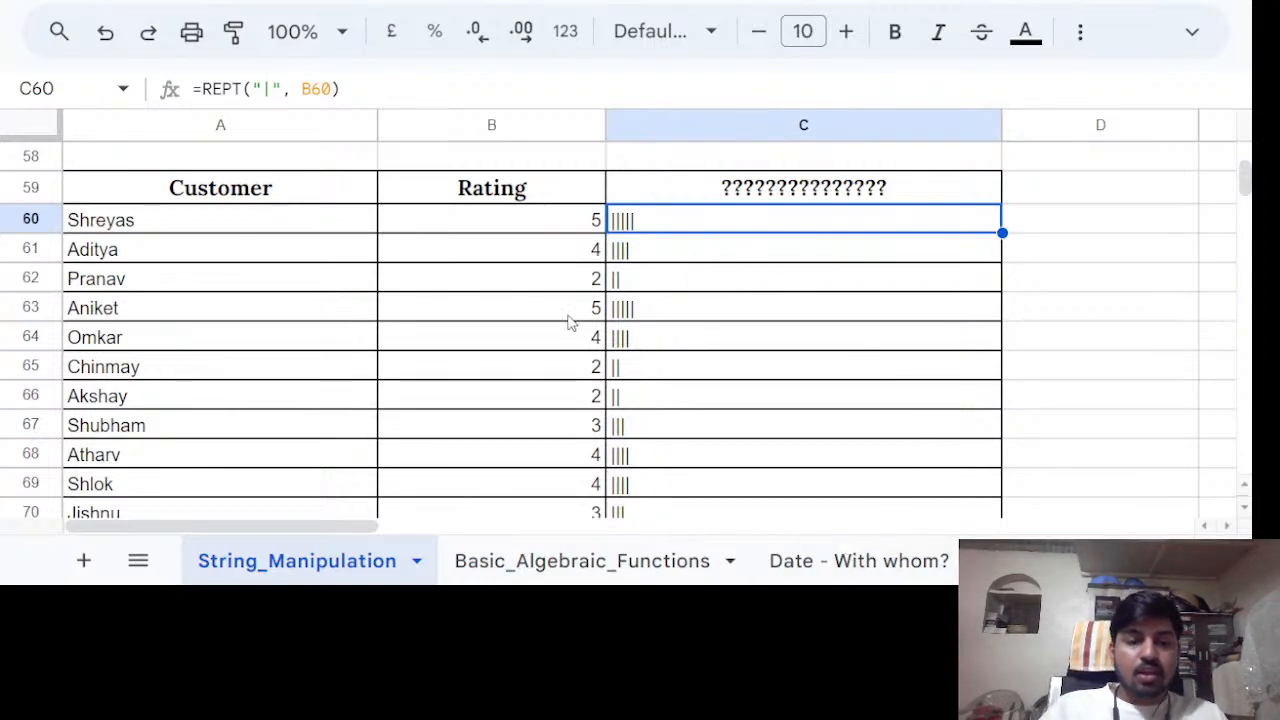
Open the Basic_Algebraic_Functions sheet and clear the result cells B5:B11 beside the operation names.
{"action": "scroll", "coordinate": [588, 320], "scroll_direction": "up", "scroll_amount": 9}
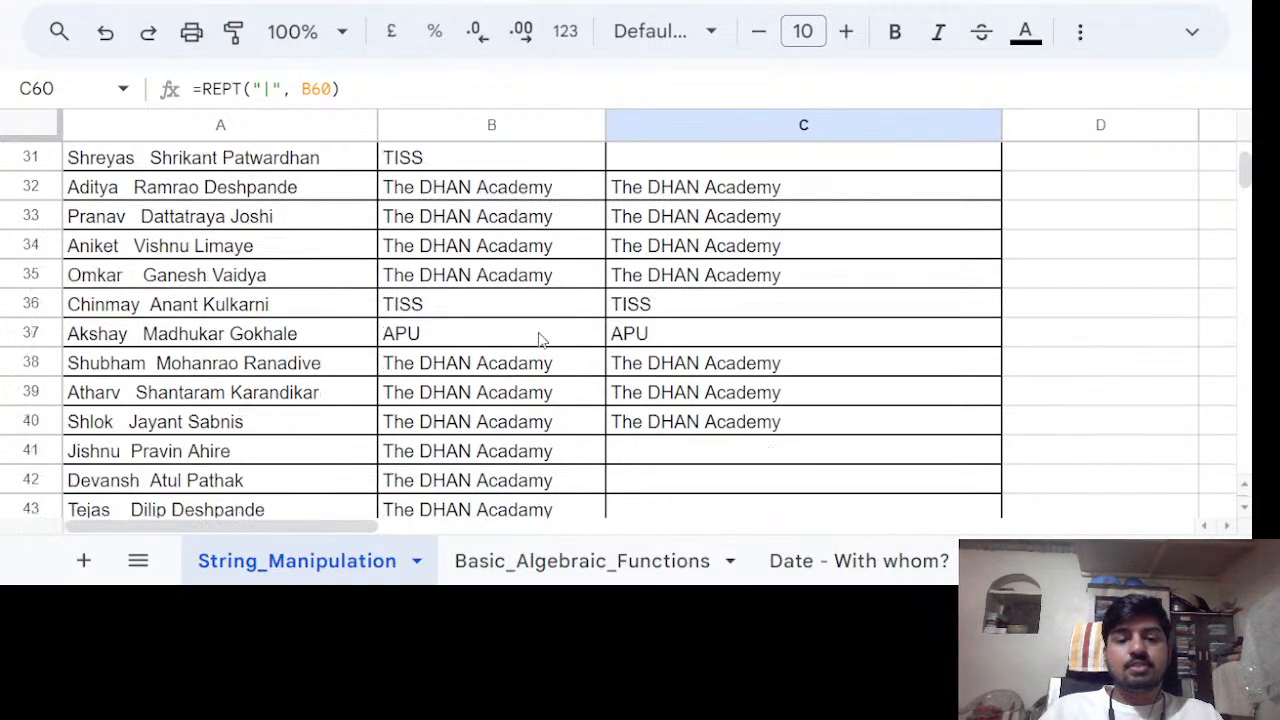
{"action": "left_click", "coordinate": [586, 572]}
{"action": "left_click_drag", "start_coordinate": [480, 283], "coordinate": [466, 449]}
{"action": "key", "text": "Delete"}
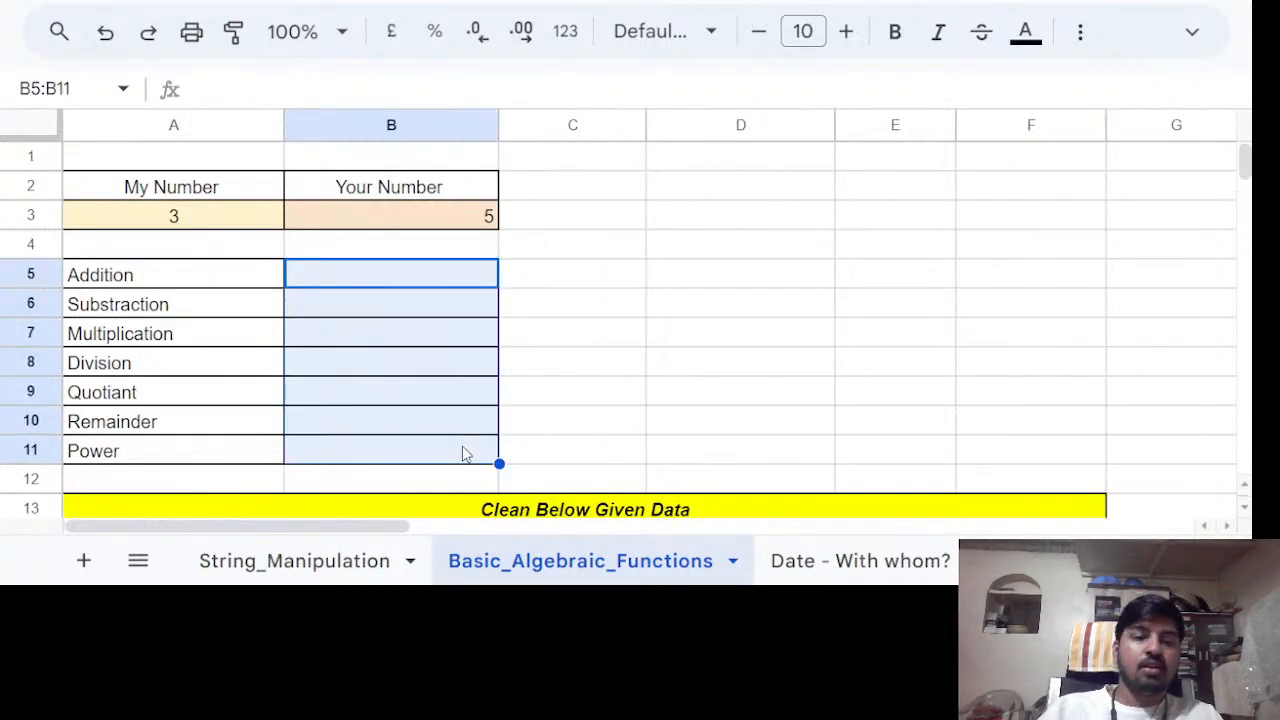
{"action": "left_click", "coordinate": [644, 312]}
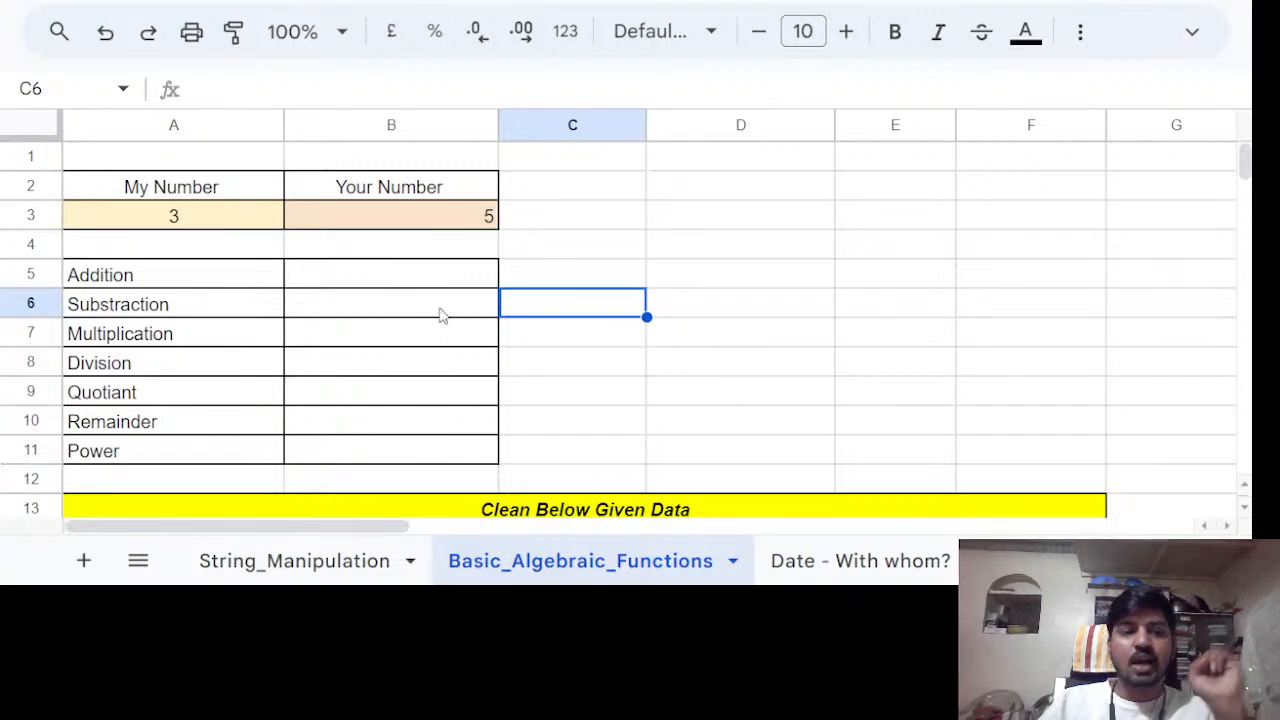
Enter the formula =A3+B3 in B5 to add the two numbers for the Addition row.
{"action": "left_click", "coordinate": [416, 288]}
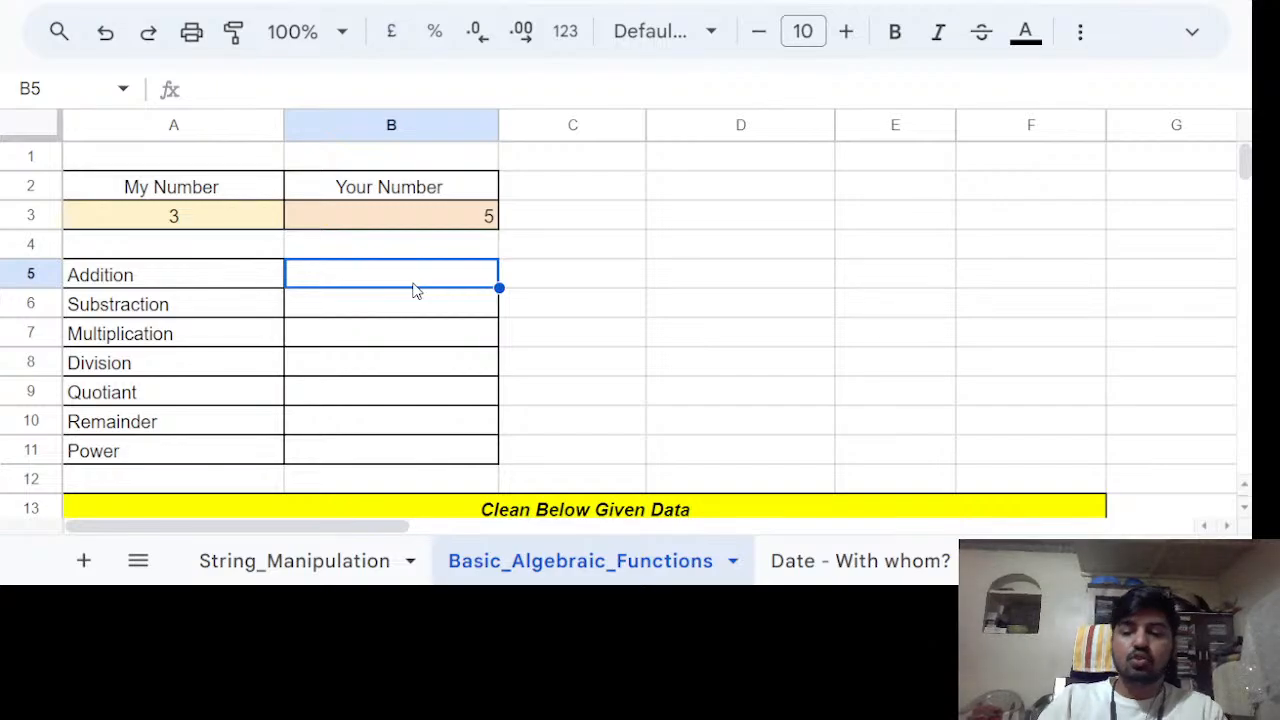
{"action": "type", "text": "="}
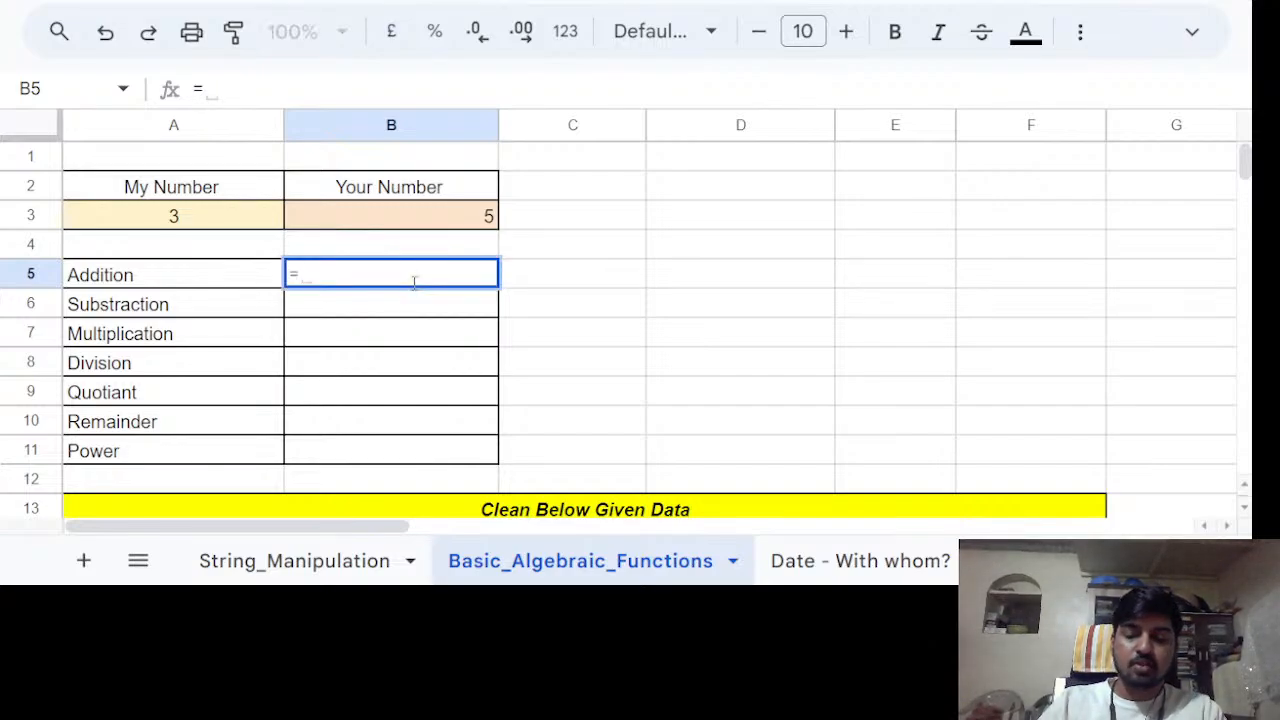
{"action": "left_click", "coordinate": [183, 228]}
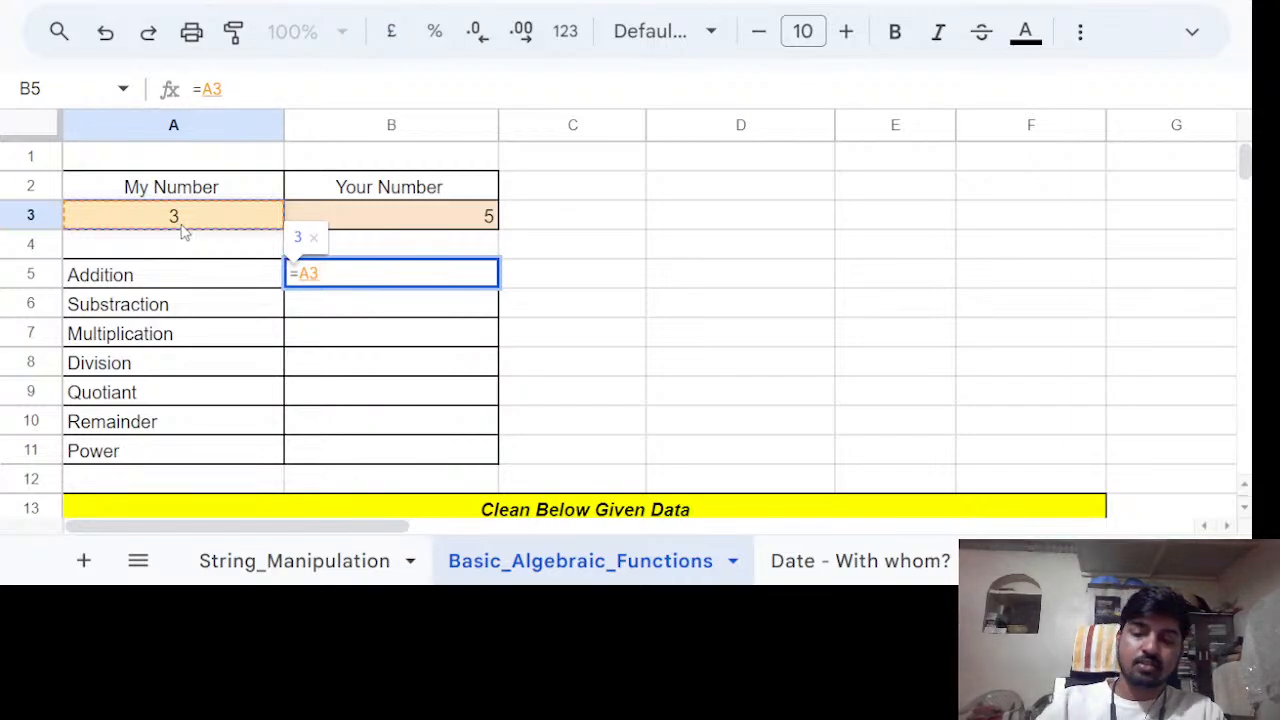
{"action": "type", "text": "+"}
{"action": "left_click", "coordinate": [390, 225]}
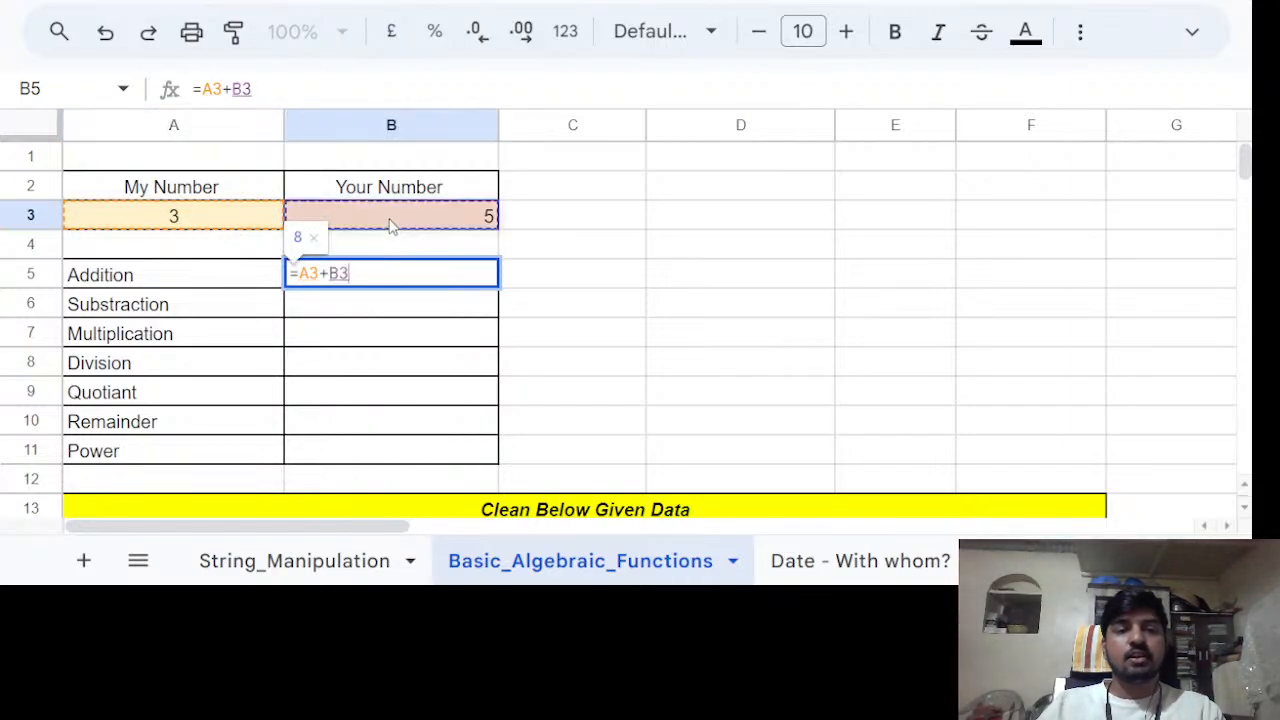
{"action": "key", "text": "Return"}
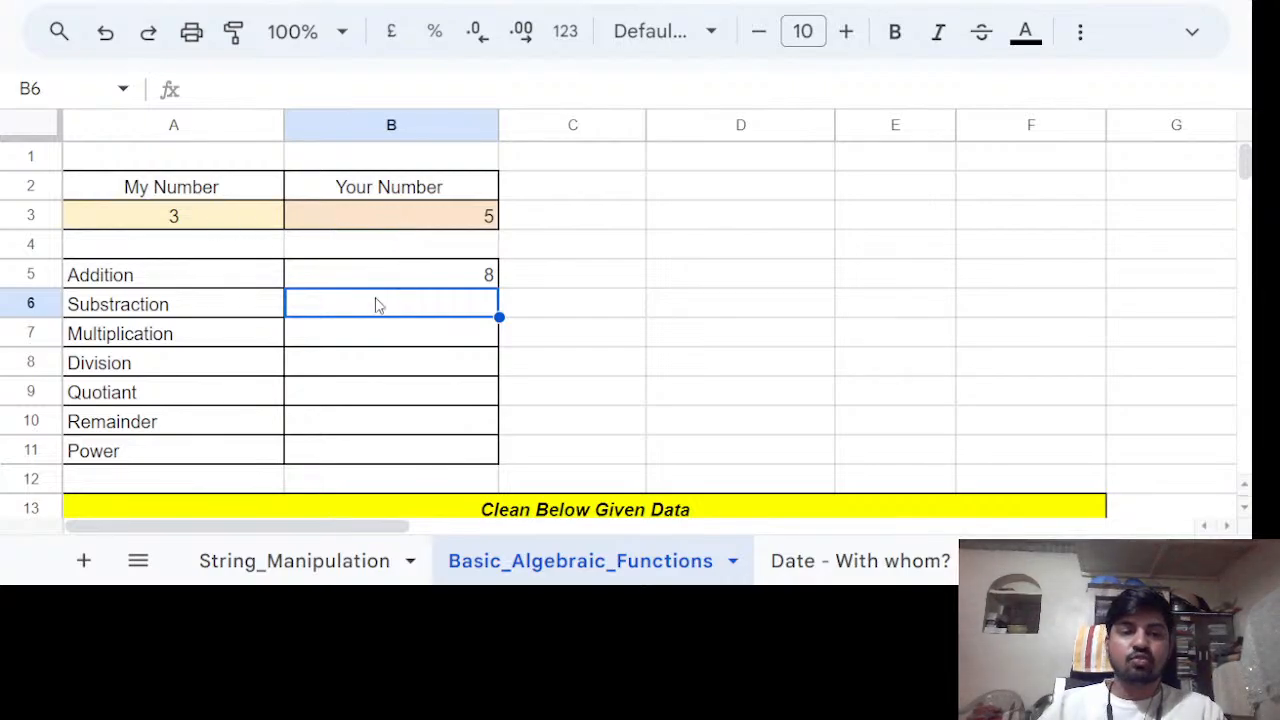
Enter the formula =A3-B3 in B6 to subtract Your Number from My Number.
{"action": "type", "text": "="}
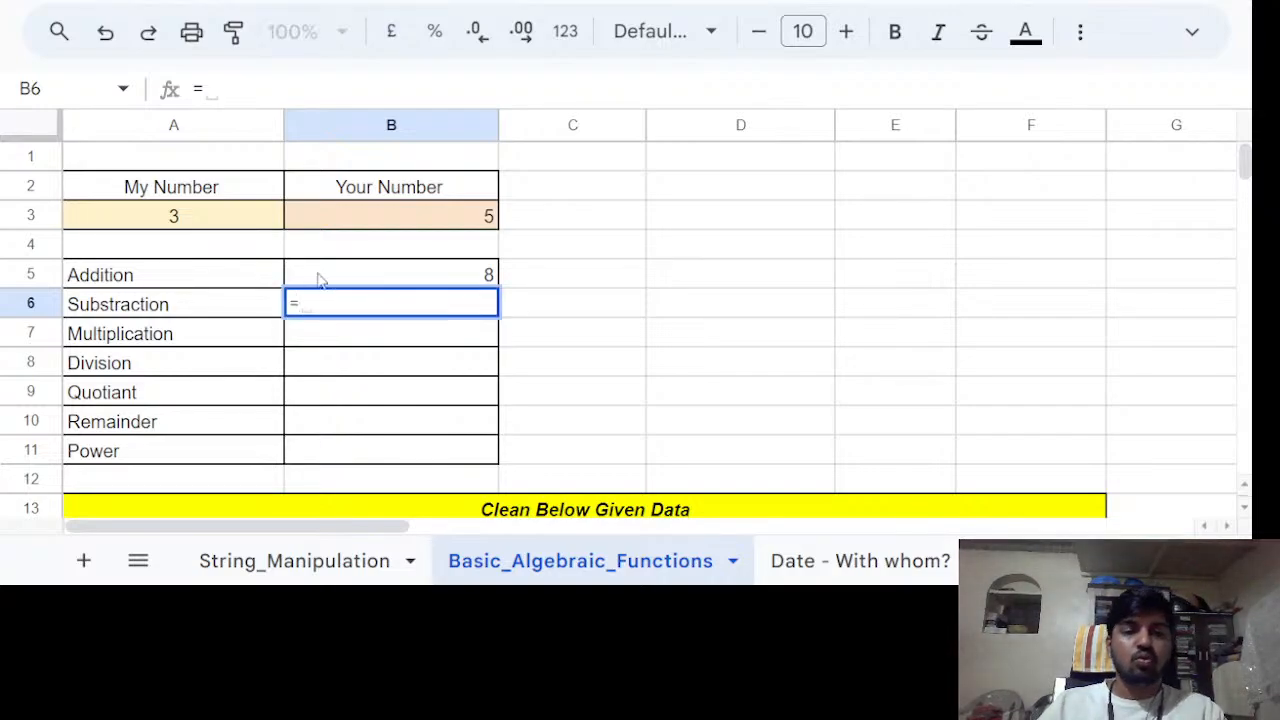
{"action": "left_click", "coordinate": [203, 221]}
{"action": "type", "text": "-"}
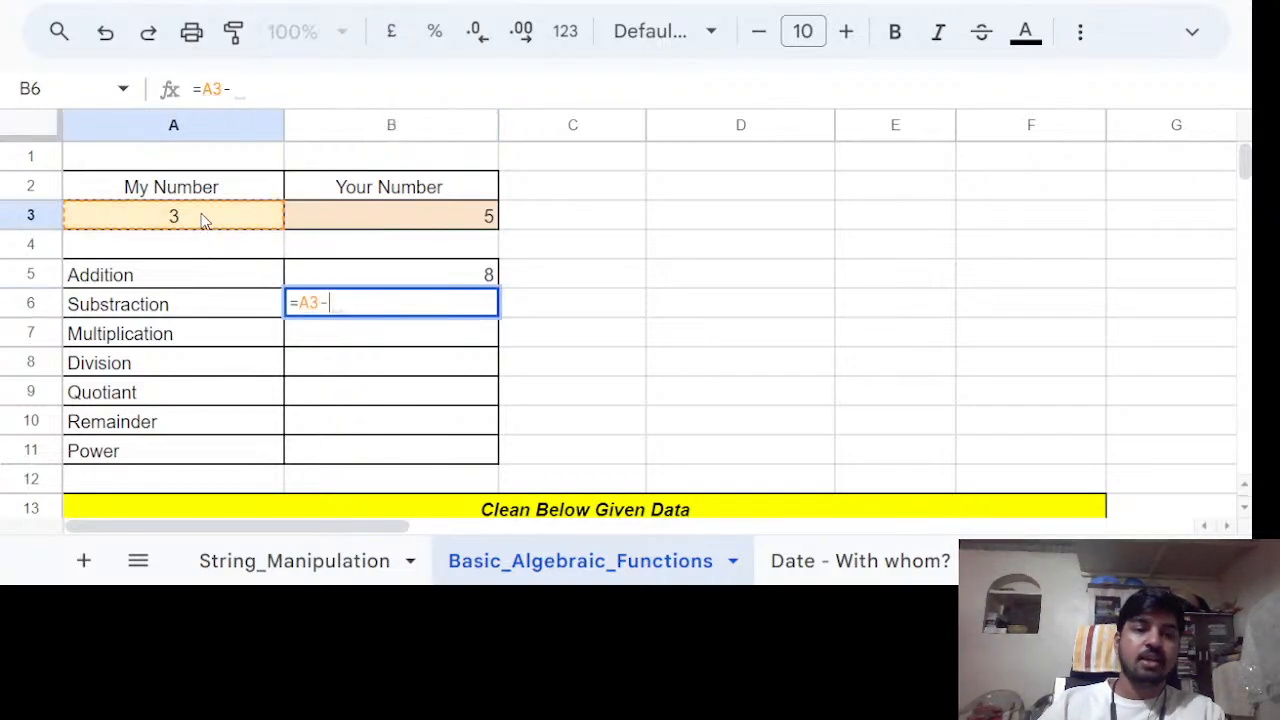
{"action": "left_click", "coordinate": [443, 222]}
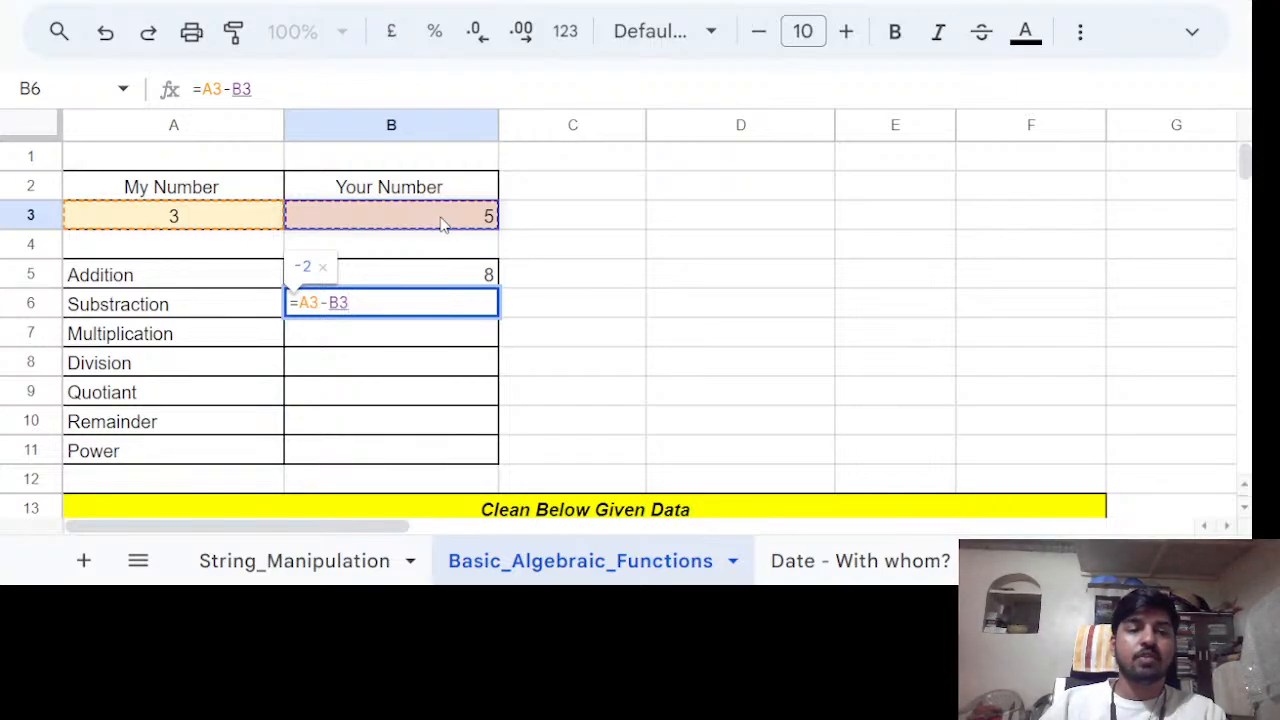
{"action": "key", "text": "Return"}
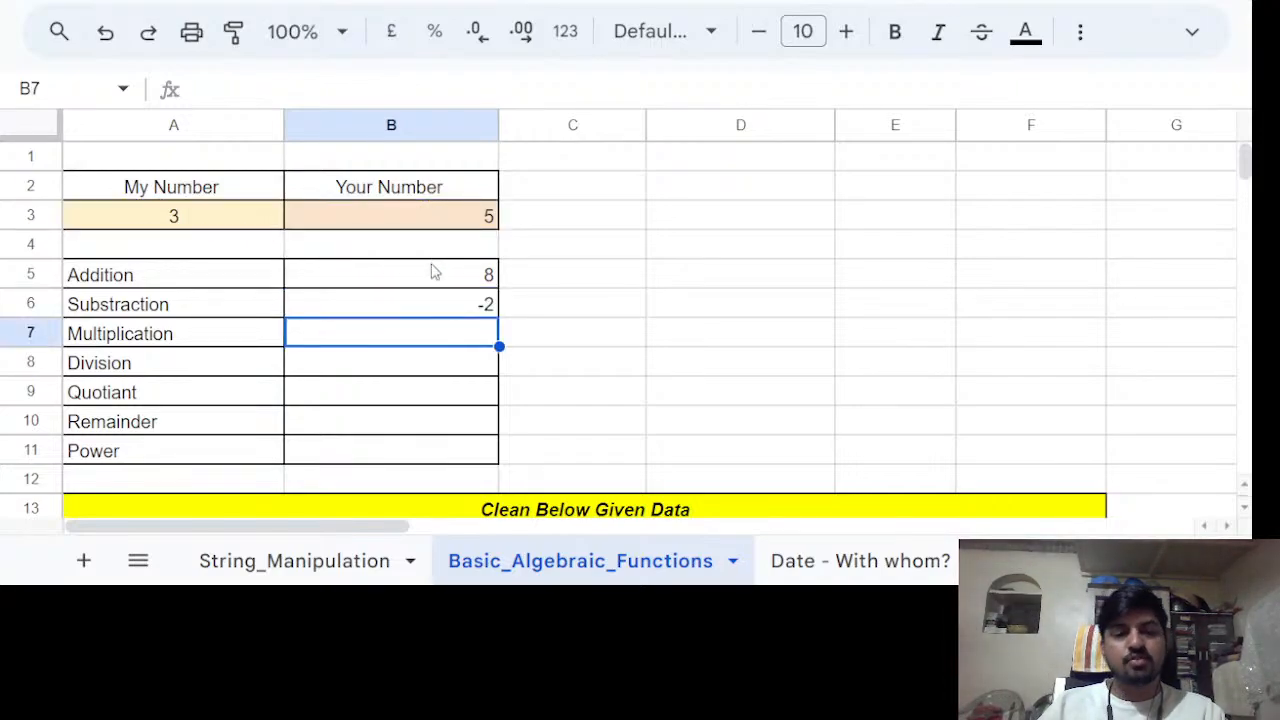
Enter the formula =A3*B3 in B7 to multiply the two numbers for the Multiplication row.
{"action": "type", "text": "="}
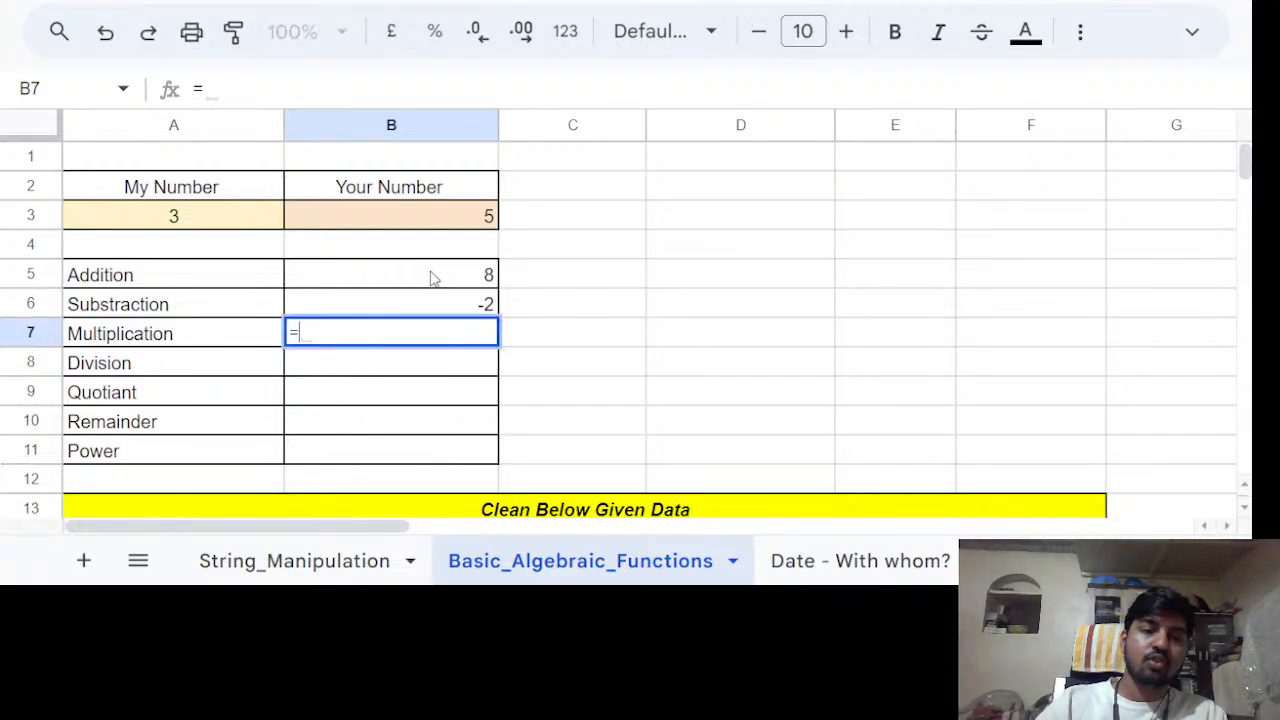
{"action": "left_click", "coordinate": [232, 230]}
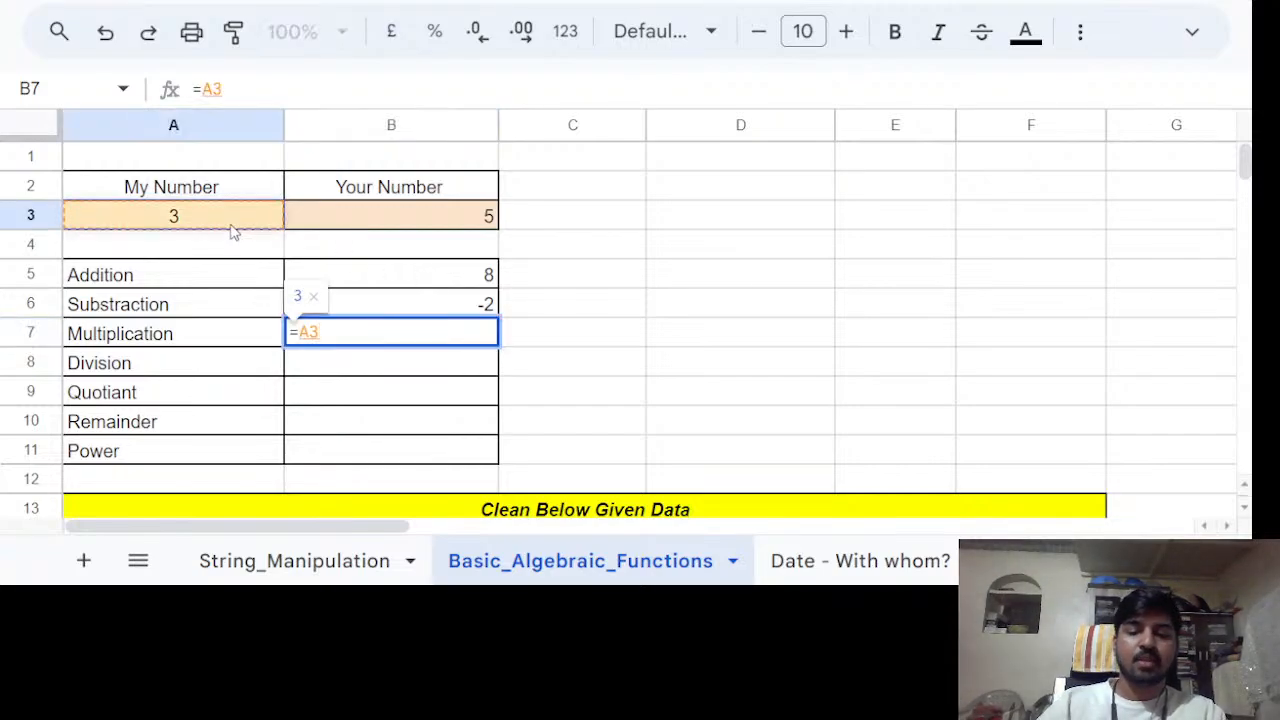
{"action": "type", "text": "*"}
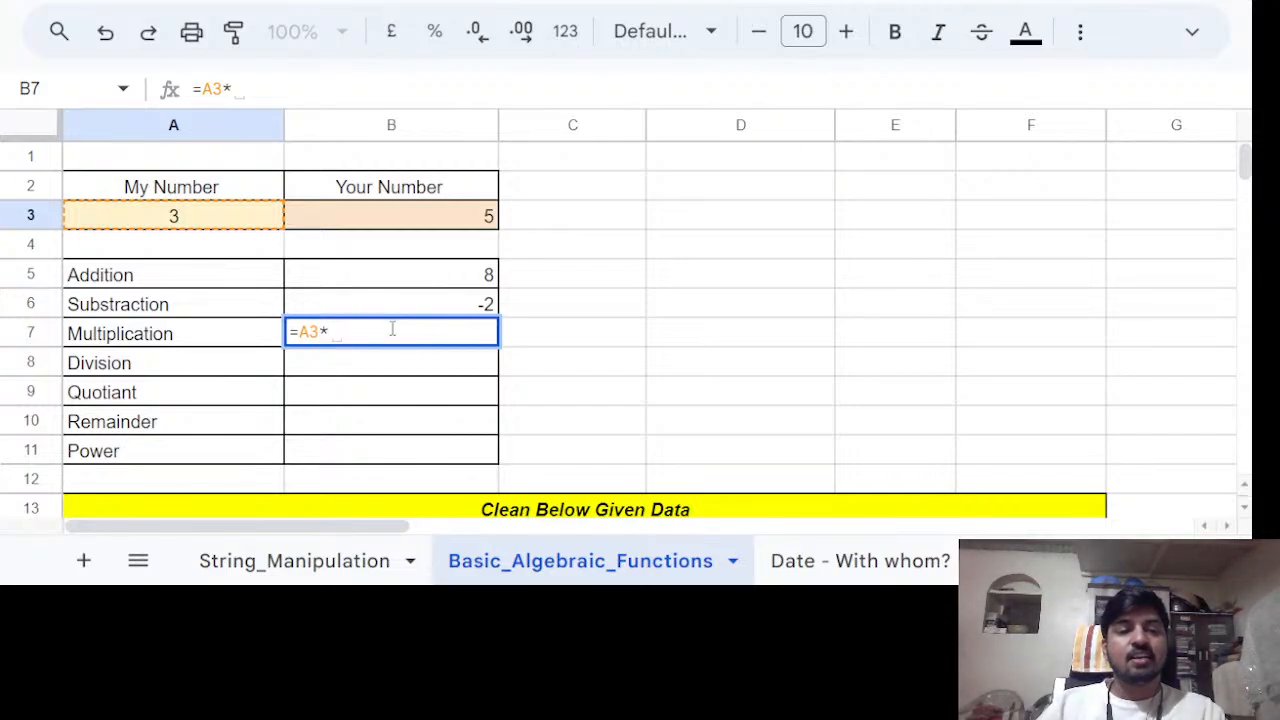
{"action": "left_click", "coordinate": [435, 227]}
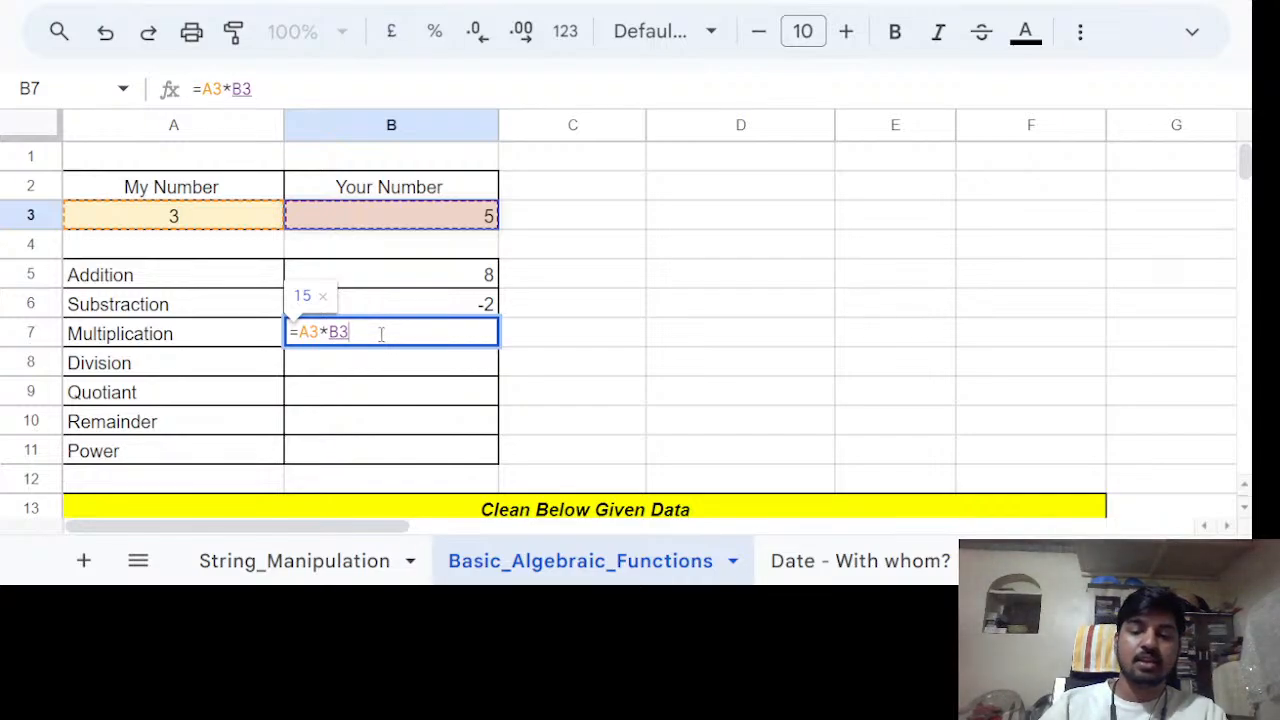
{"action": "key", "text": "Return"}
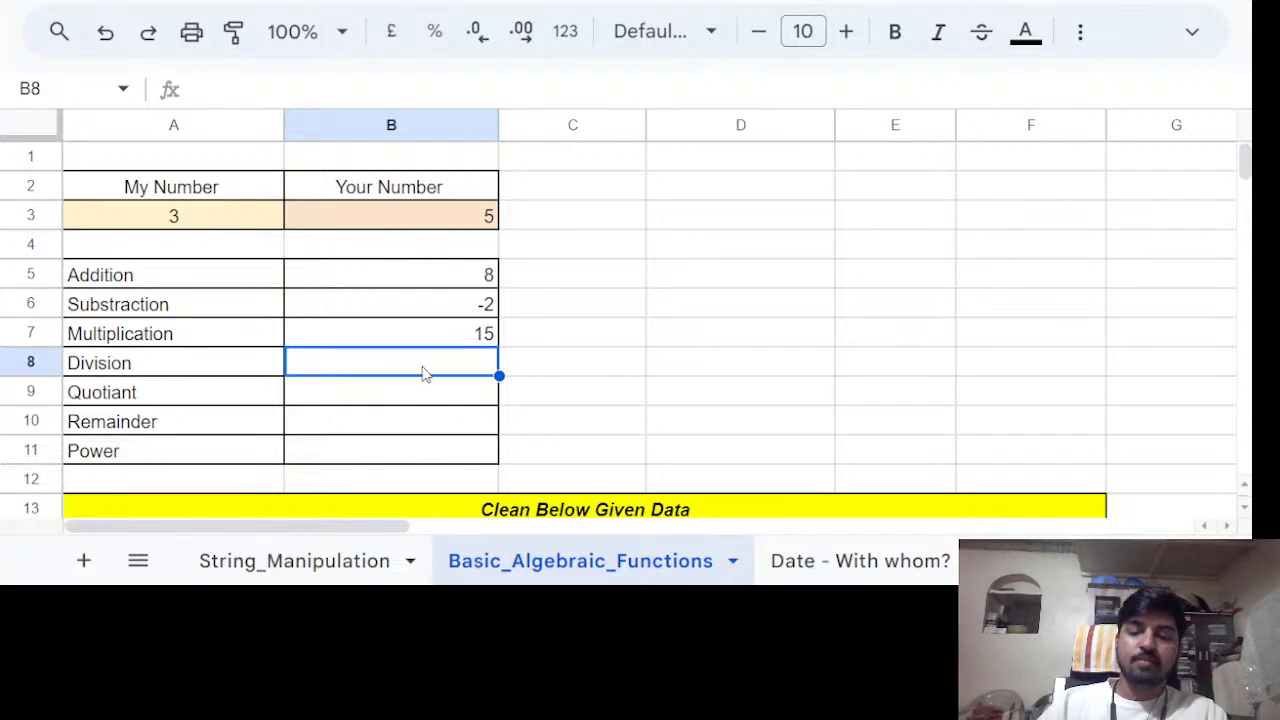
Enter the formula =B3/A3 in B8 to divide Your Number by My Number.
{"action": "type", "text": "="}
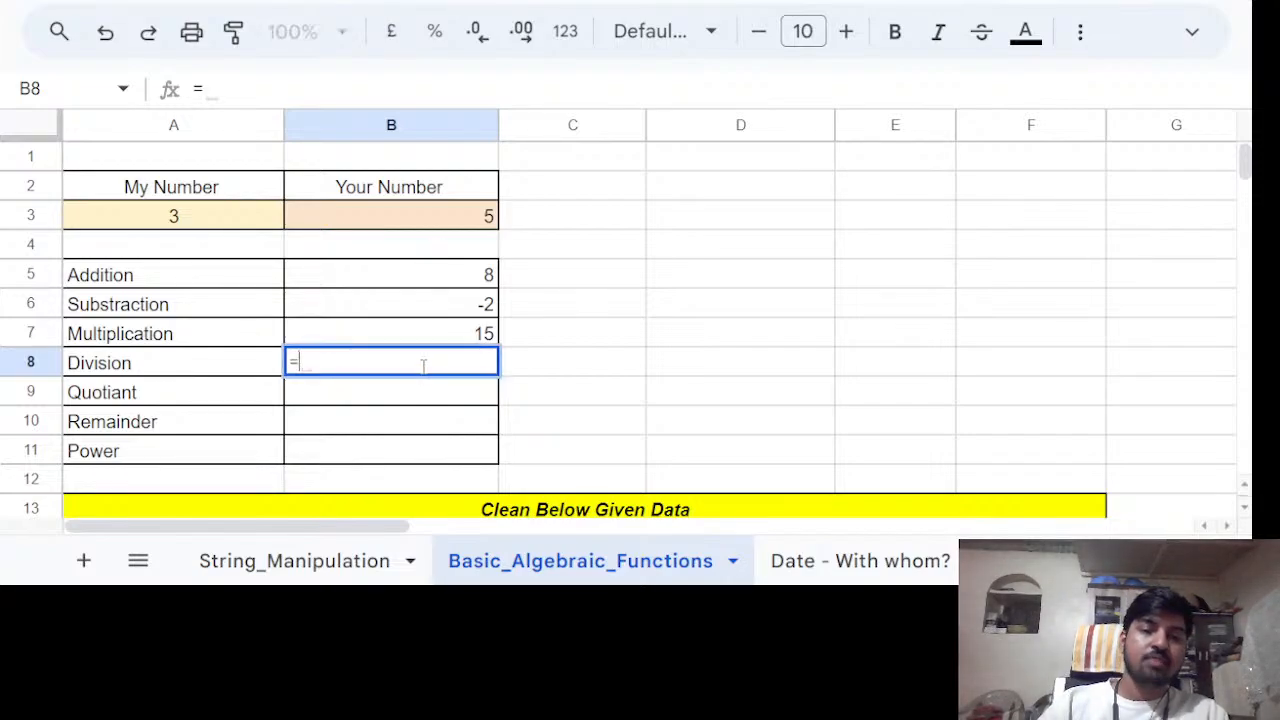
{"action": "left_click", "coordinate": [446, 228]}
{"action": "type", "text": "/"}
{"action": "left_click", "coordinate": [175, 219]}
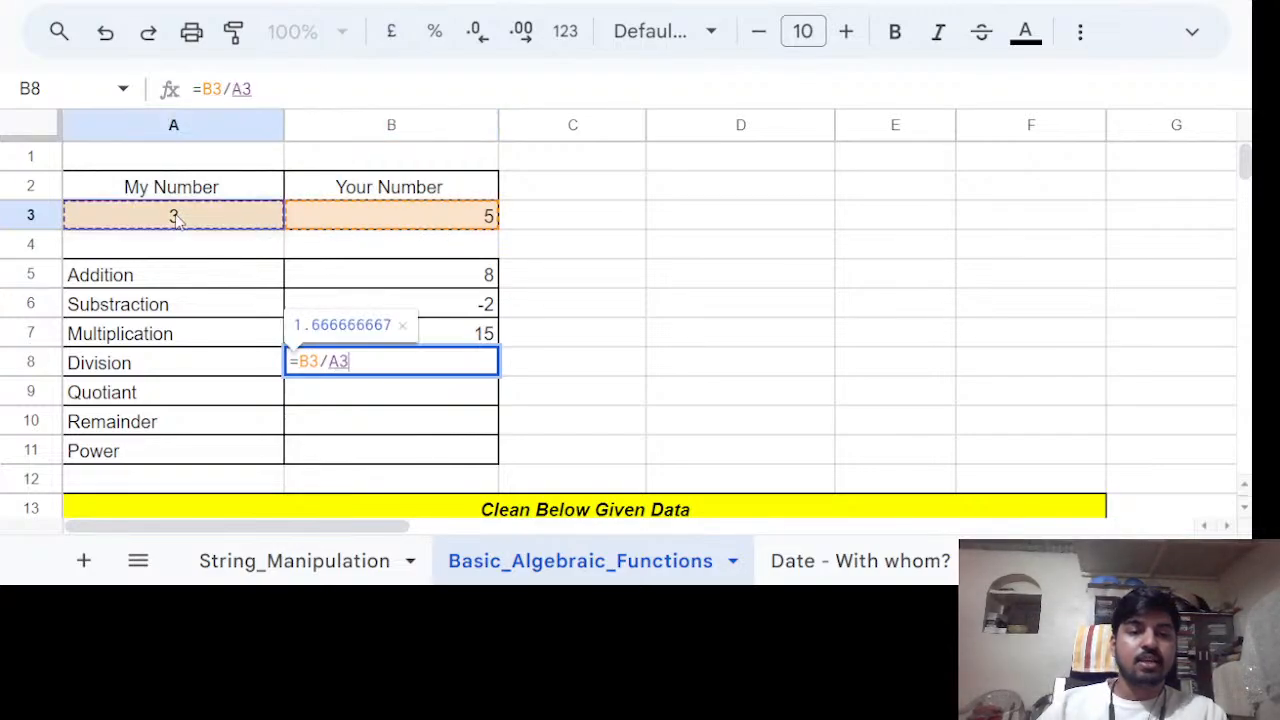
{"action": "key", "text": "Return"}
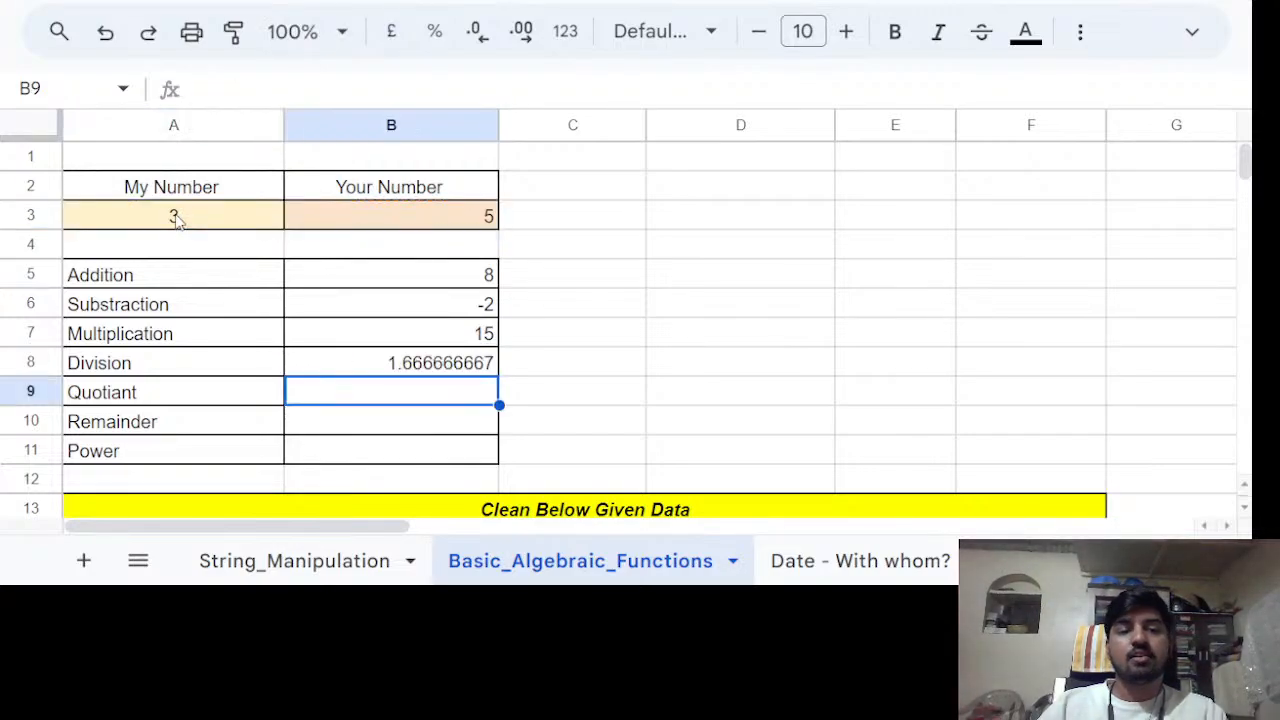
{"action": "left_click", "coordinate": [394, 370]}
{"action": "left_click", "coordinate": [385, 397]}
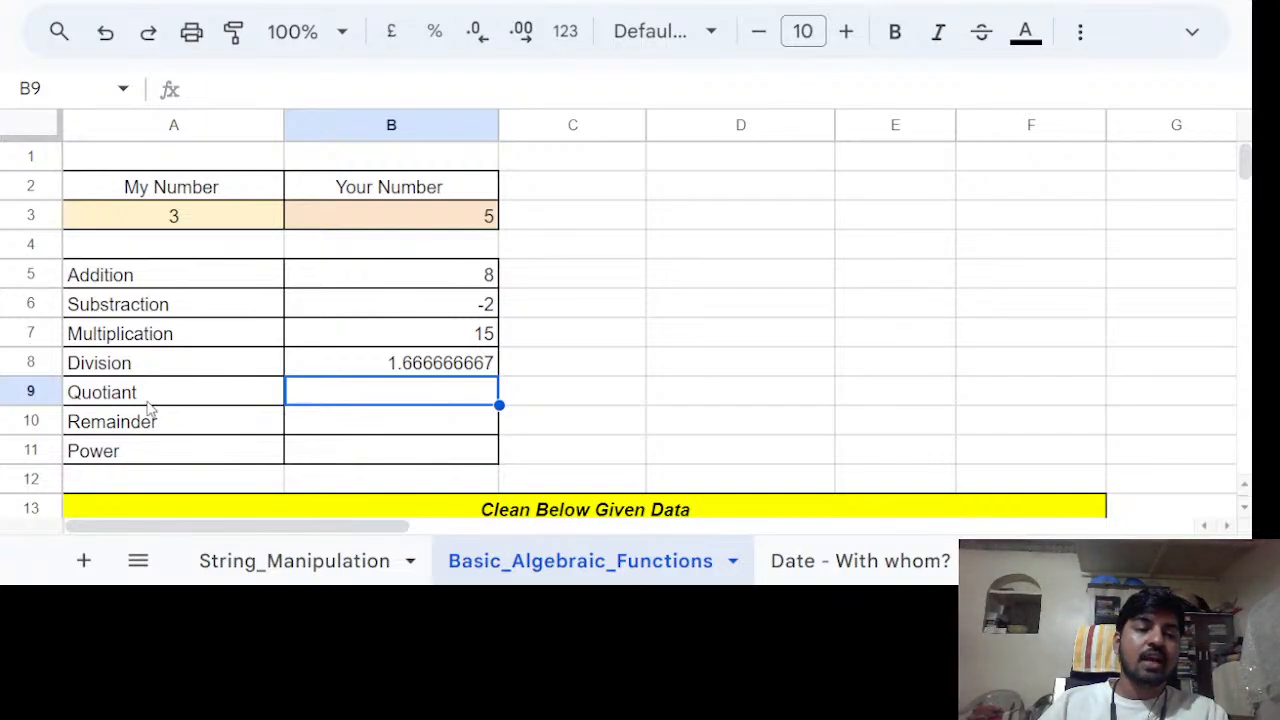
{"action": "mouse_move", "coordinate": [143, 392]}
{"action": "left_mouse_down"}
{"action": "mouse_move", "coordinate": [143, 446]}
{"action": "mouse_move", "coordinate": [153, 402]}
{"action": "left_mouse_up"}
{"action": "left_click", "coordinate": [343, 403]}
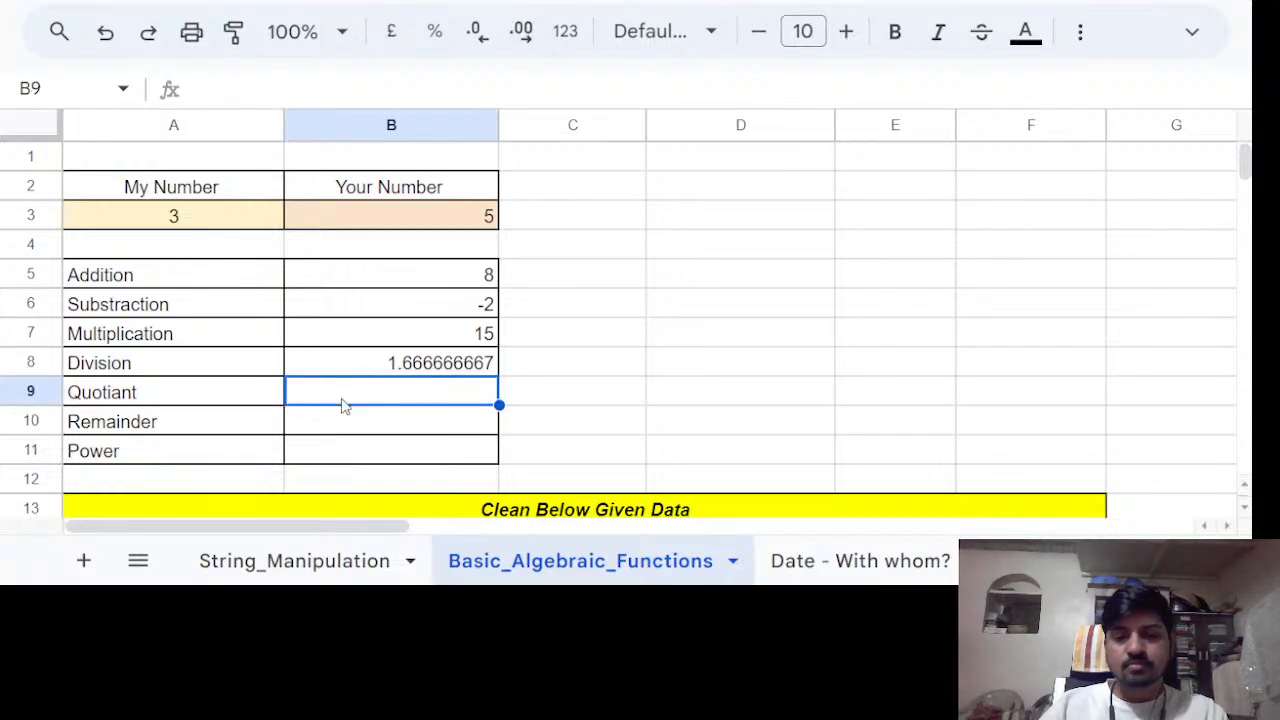
Draft the trial division =5/5 in the empty cell D6 to preview its result.
{"action": "left_click", "coordinate": [810, 308]}
{"action": "type", "text": "="}
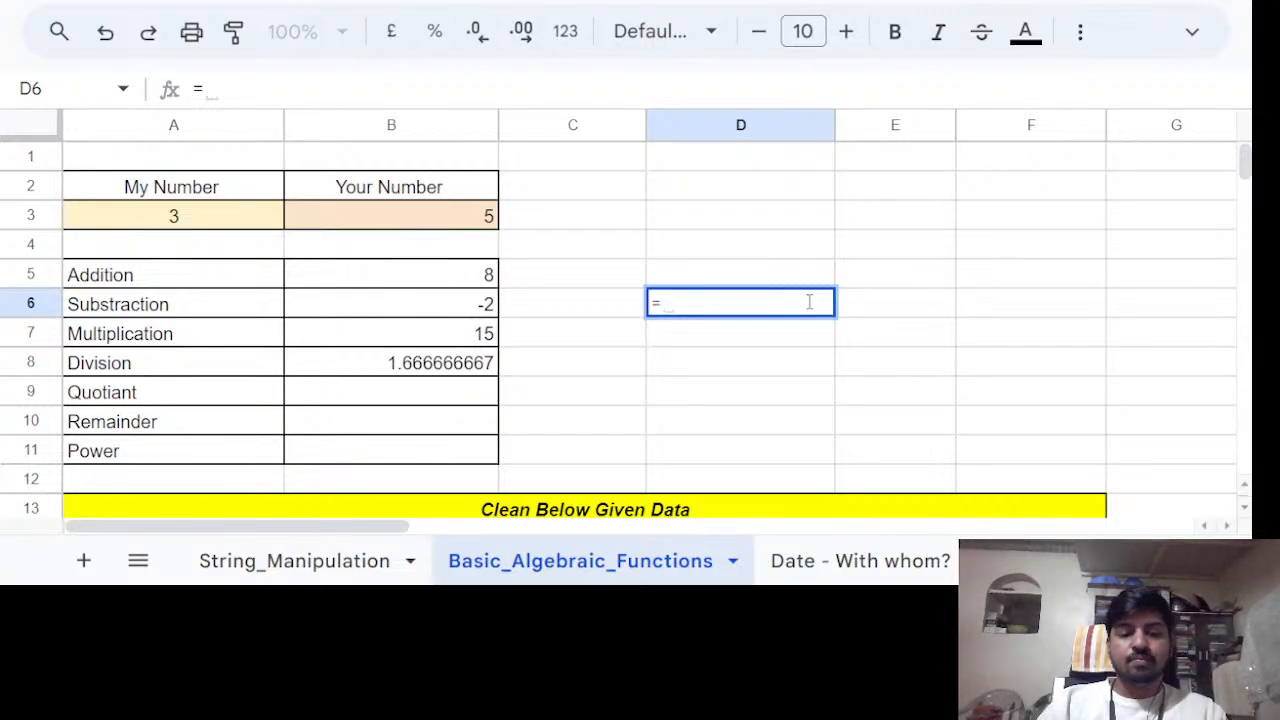
{"action": "type", "text": "5"}
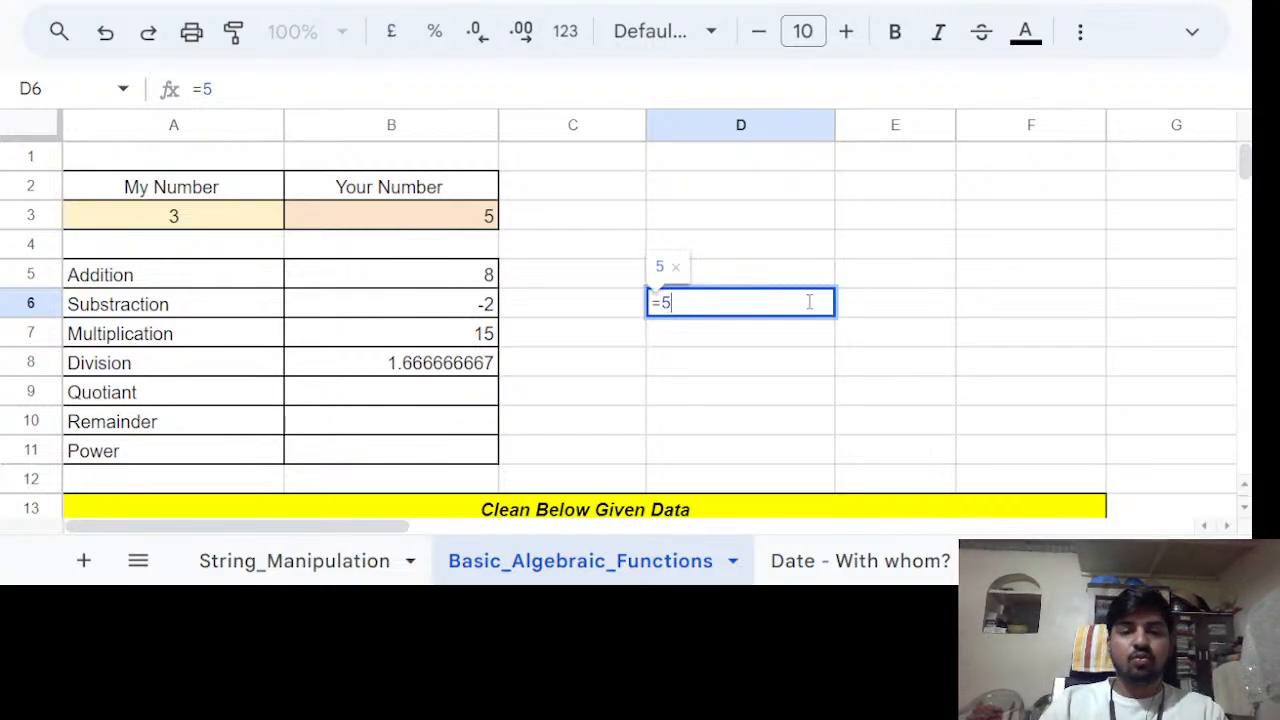
{"action": "type", "text": "/5"}
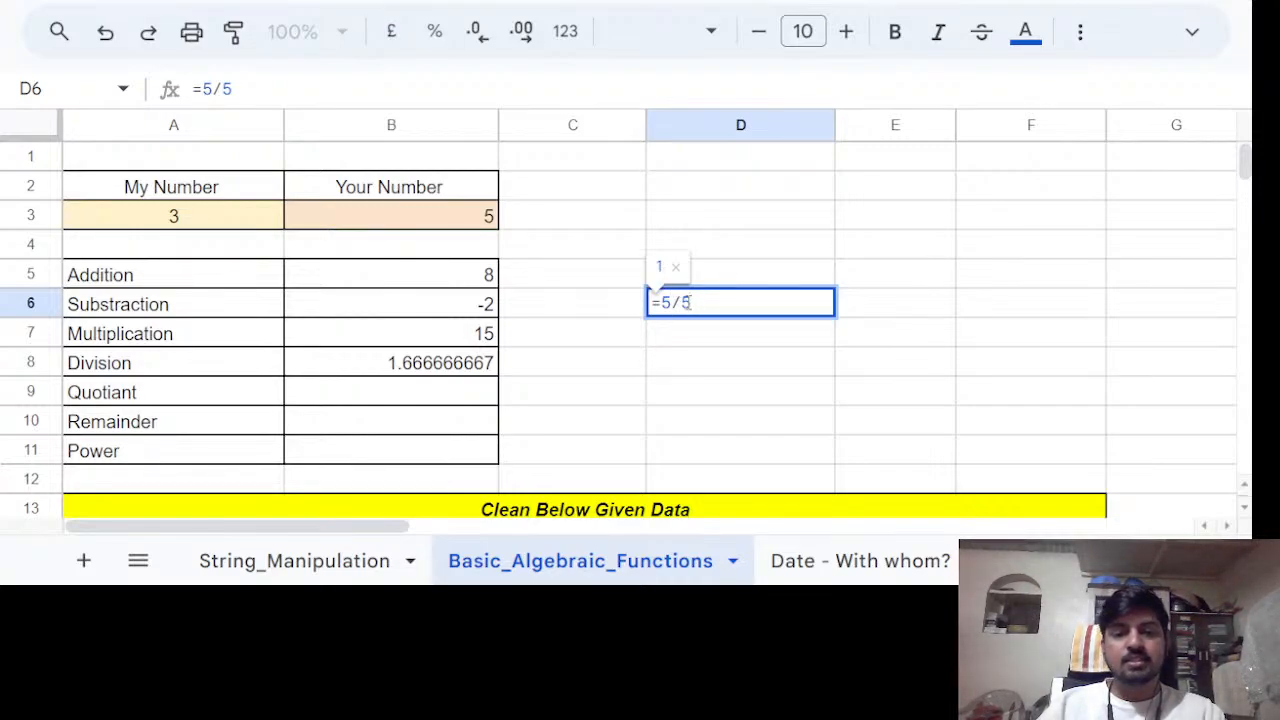
Change the trial formula in D6 to =7/5, examine the whole-number part of its preview, and clear the cell.
{"action": "double_click", "coordinate": [666, 303]}
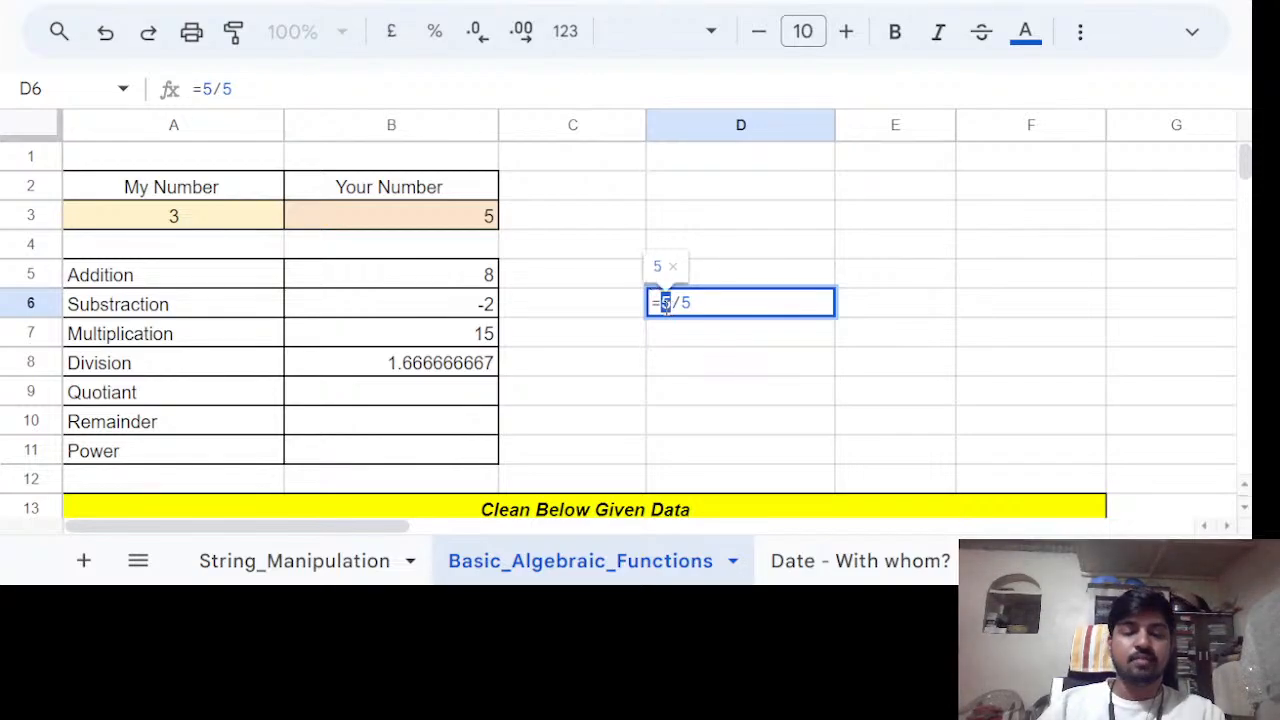
{"action": "type", "text": "7"}
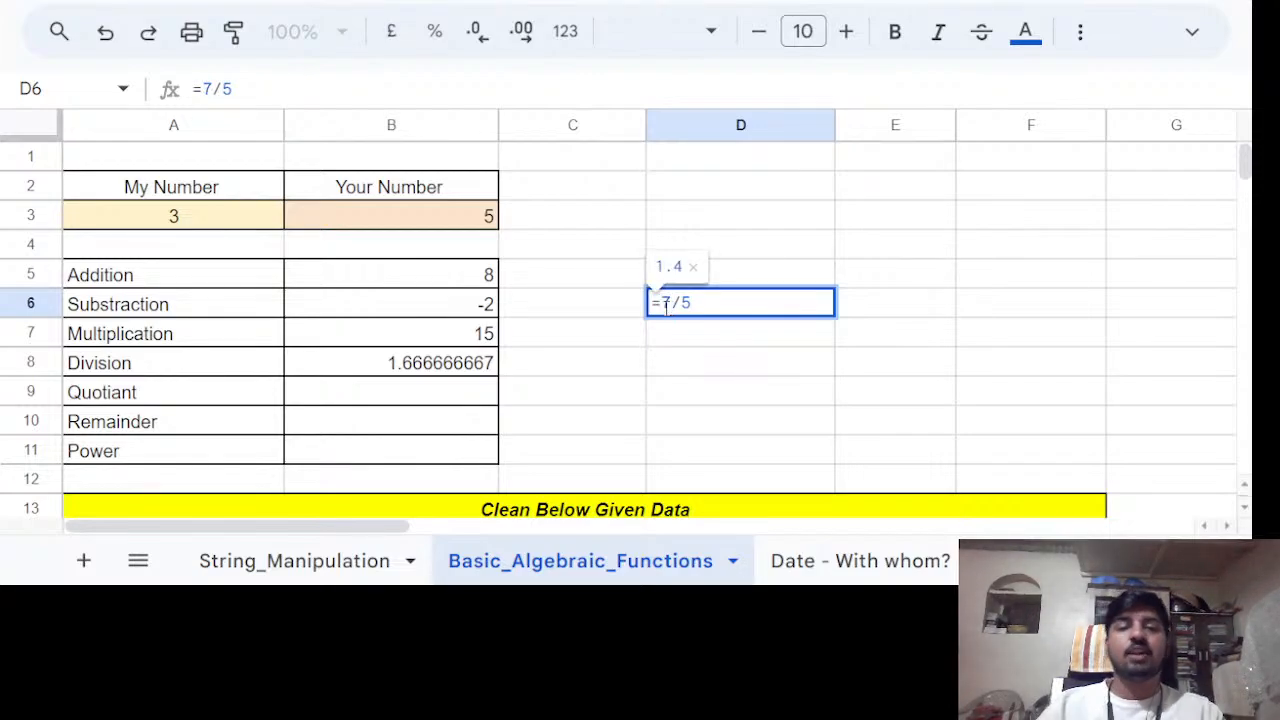
{"action": "left_click_drag", "start_coordinate": [663, 264], "coordinate": [656, 266]}
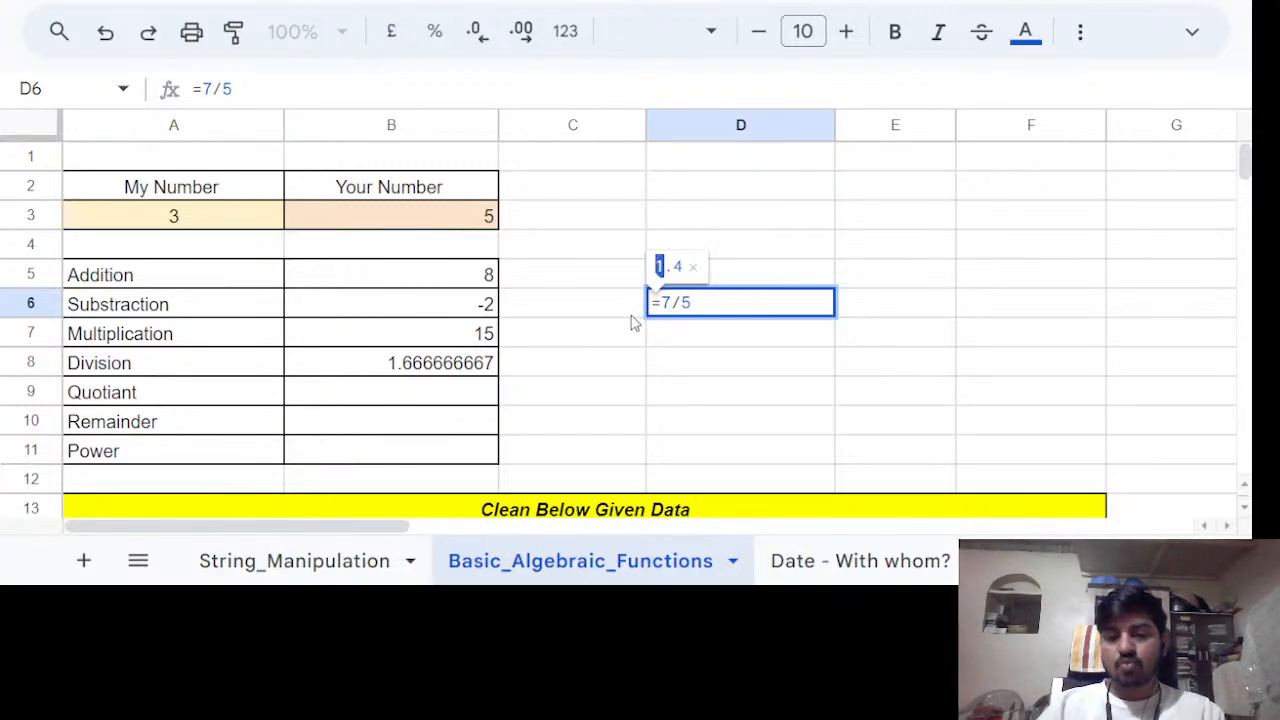
{"action": "left_click", "coordinate": [693, 302]}
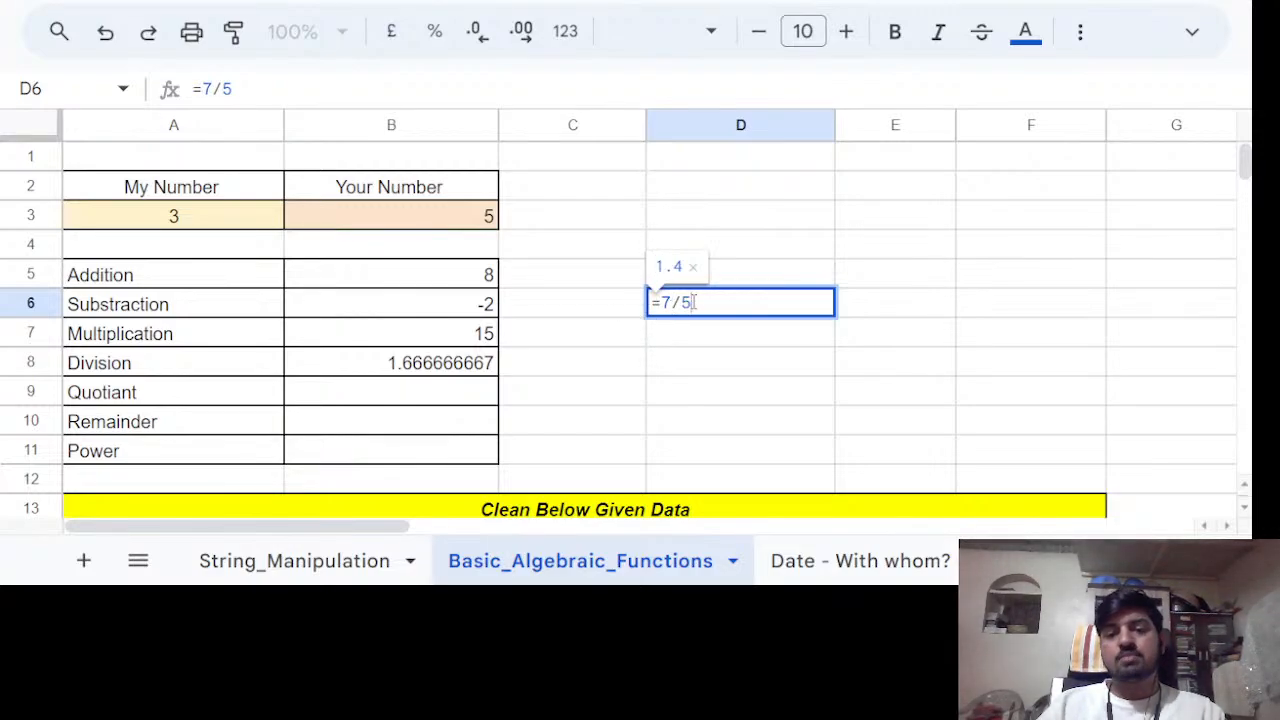
{"action": "left_click_drag", "start_coordinate": [693, 302], "coordinate": [653, 304]}
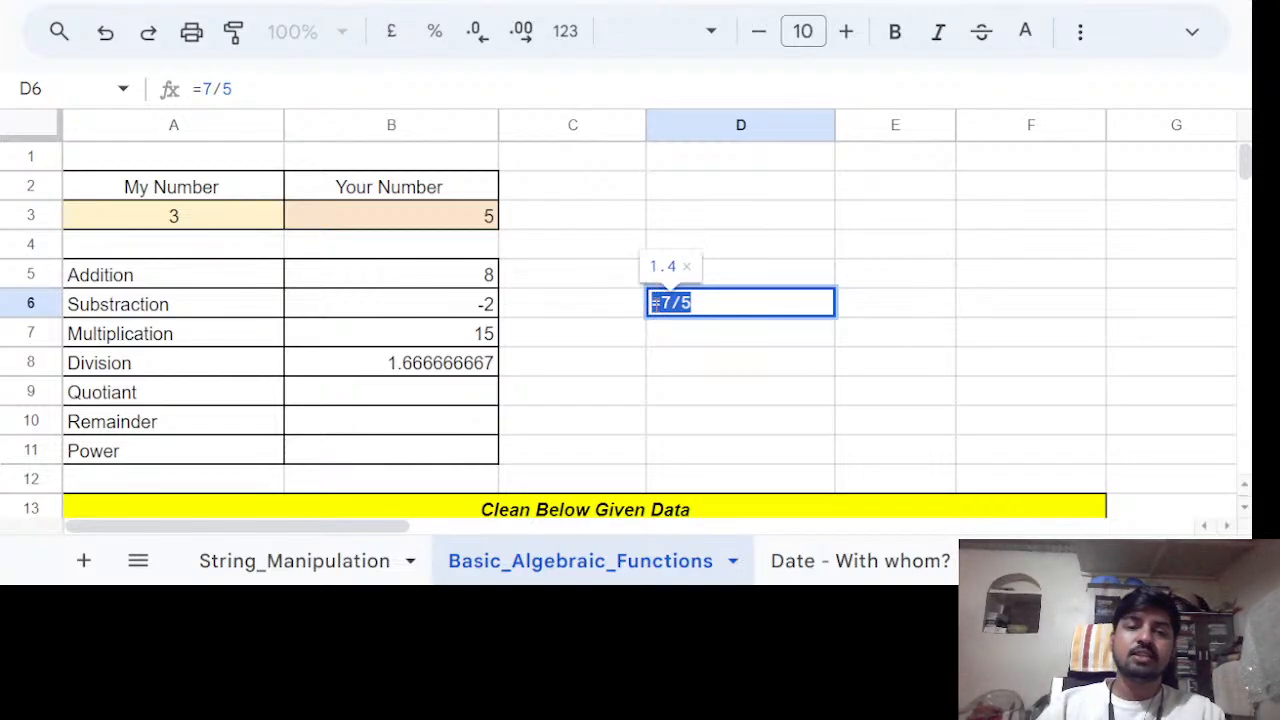
{"action": "key", "text": "BackSpace"}
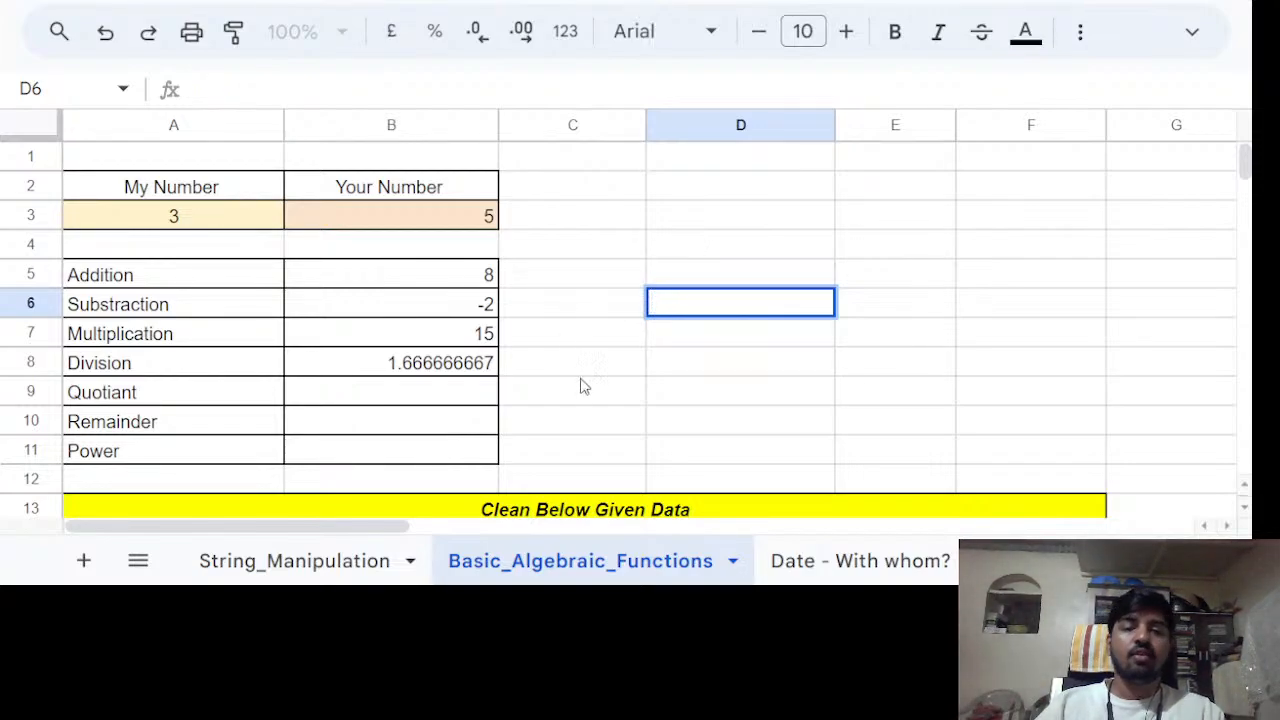
{"action": "left_click", "coordinate": [572, 406]}
Start a QUOTIENT formula in B9 with Your Number in B3 as the dividend.
{"action": "left_click", "coordinate": [446, 405]}
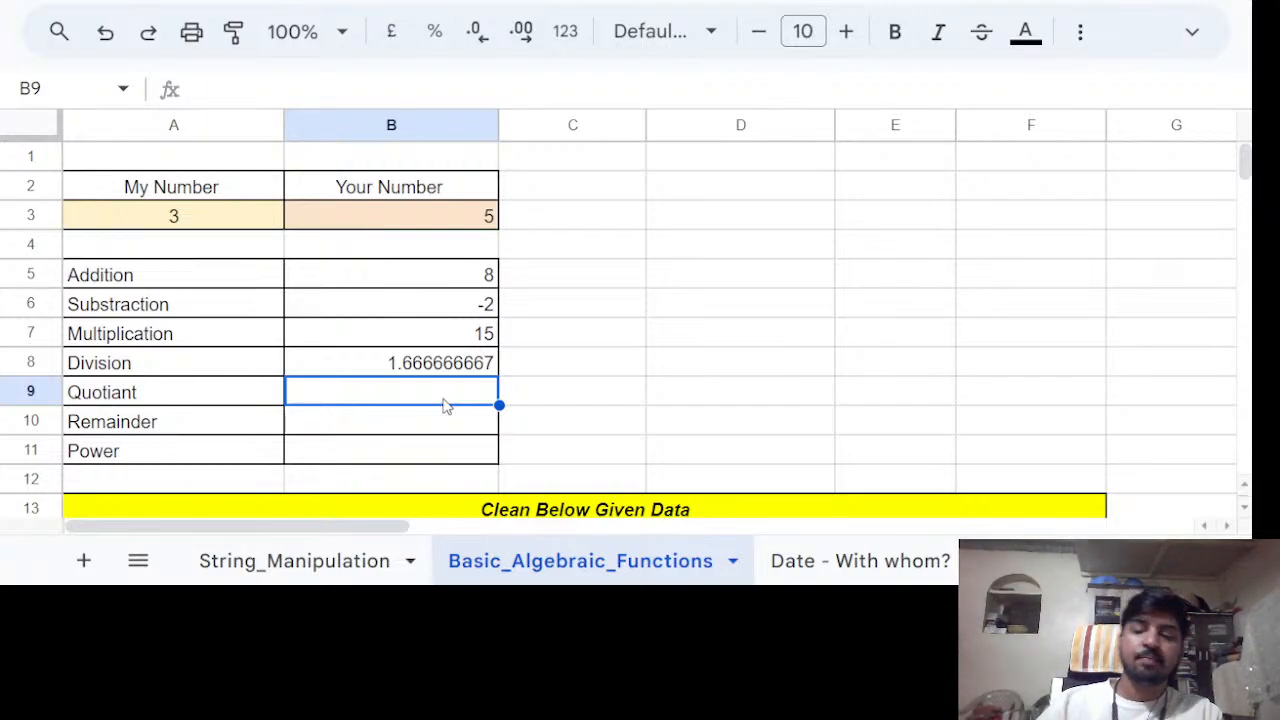
{"action": "type", "text": "="}
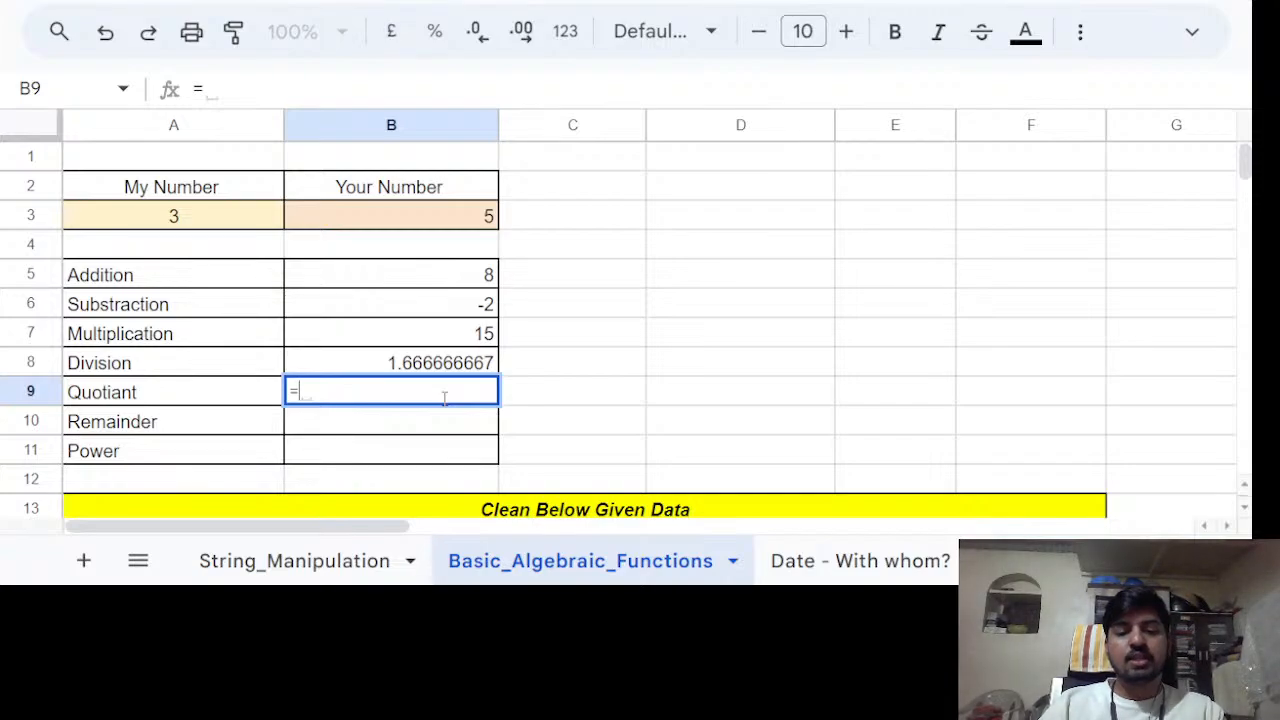
{"action": "type", "text": "QUOTIENT("}
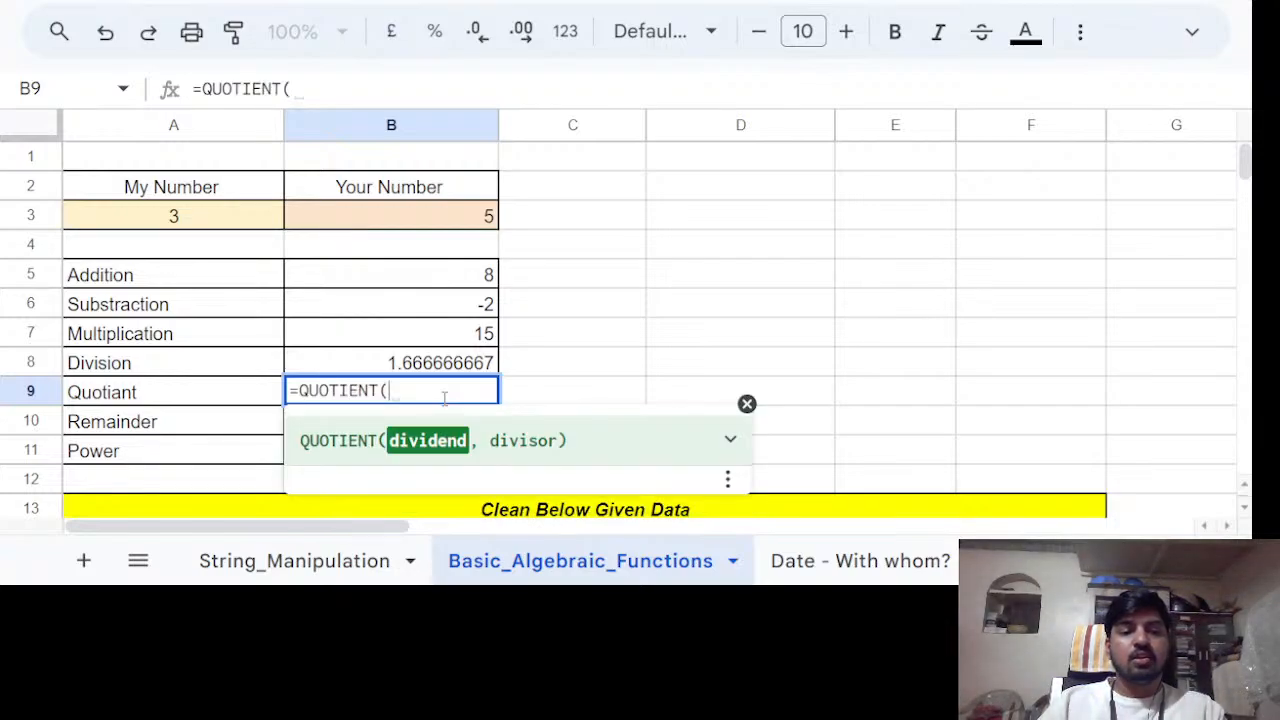
{"action": "key", "text": "Tab"}
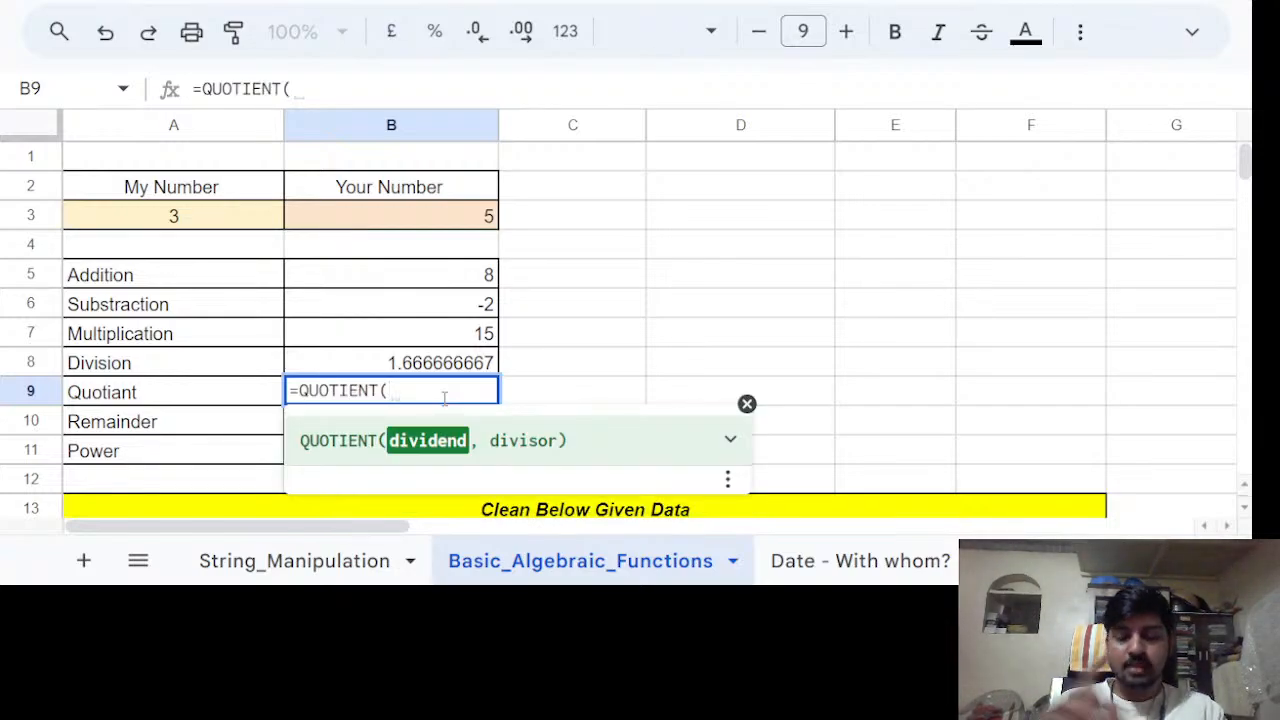
{"action": "key", "text": "Up"}
{"action": "key", "text": "Up"}
{"action": "key", "text": "Up"}
{"action": "key", "text": "Up"}
{"action": "key", "text": "Up"}
{"action": "key", "text": "Up"}
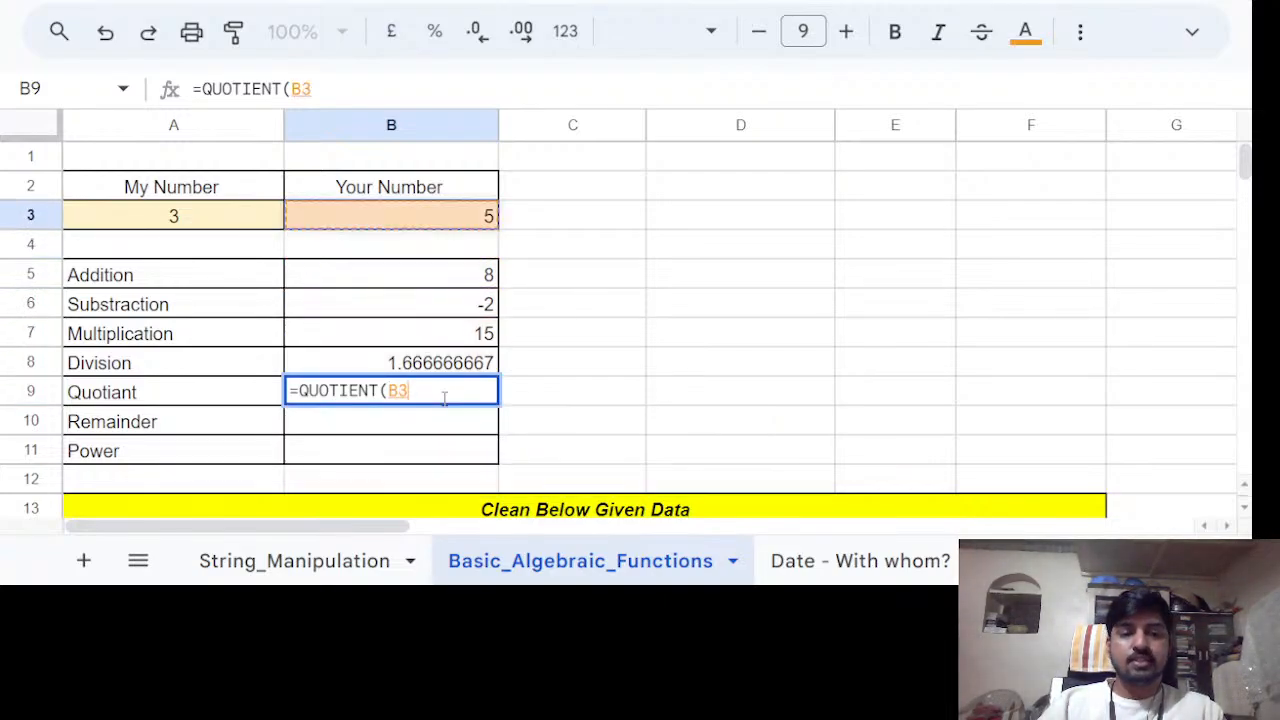
Complete the QUOTIENT formula in B9 with My Number in A3 as the divisor, giving =QUOTIENT(B3, A3).
{"action": "type", "text": ","}
{"action": "key", "text": "Up"}
{"action": "key", "text": "Up"}
{"action": "key", "text": "Up"}
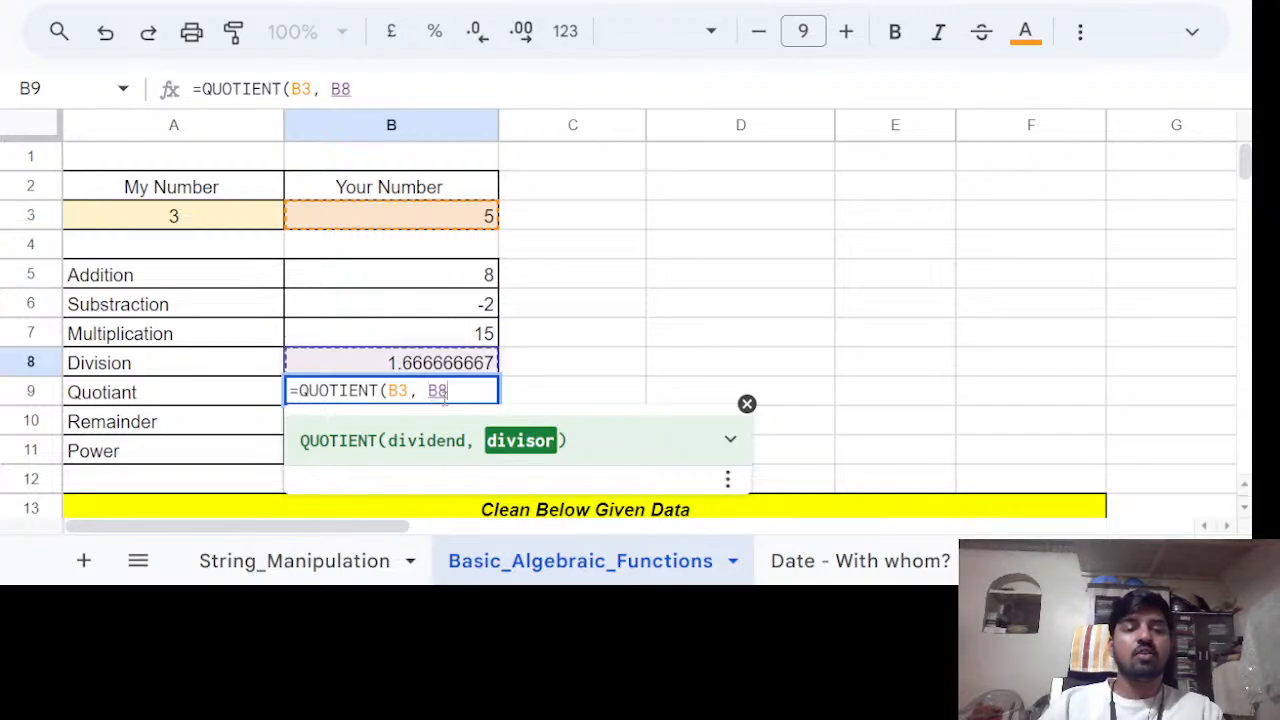
{"action": "key", "text": "Up"}
{"action": "key", "text": "Up"}
{"action": "key", "text": "Up"}
{"action": "key", "text": "Left"}
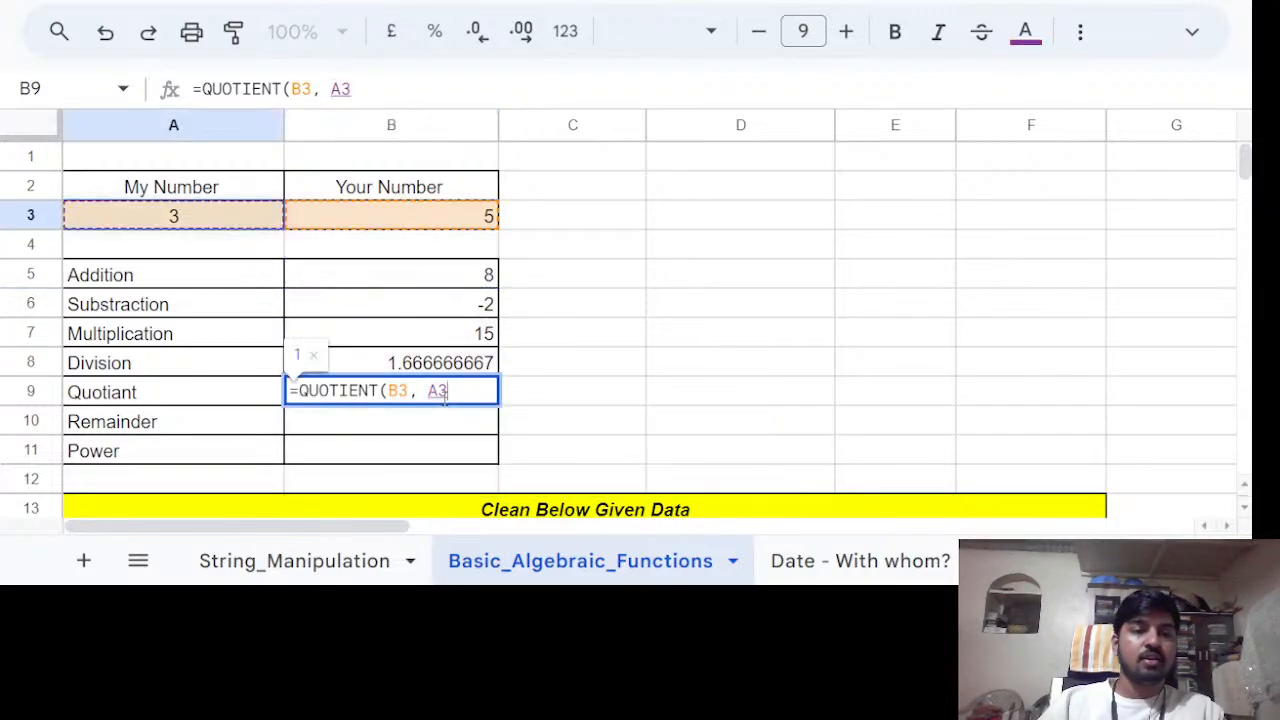
{"action": "type", "text": ")"}
{"action": "key", "text": "Return"}
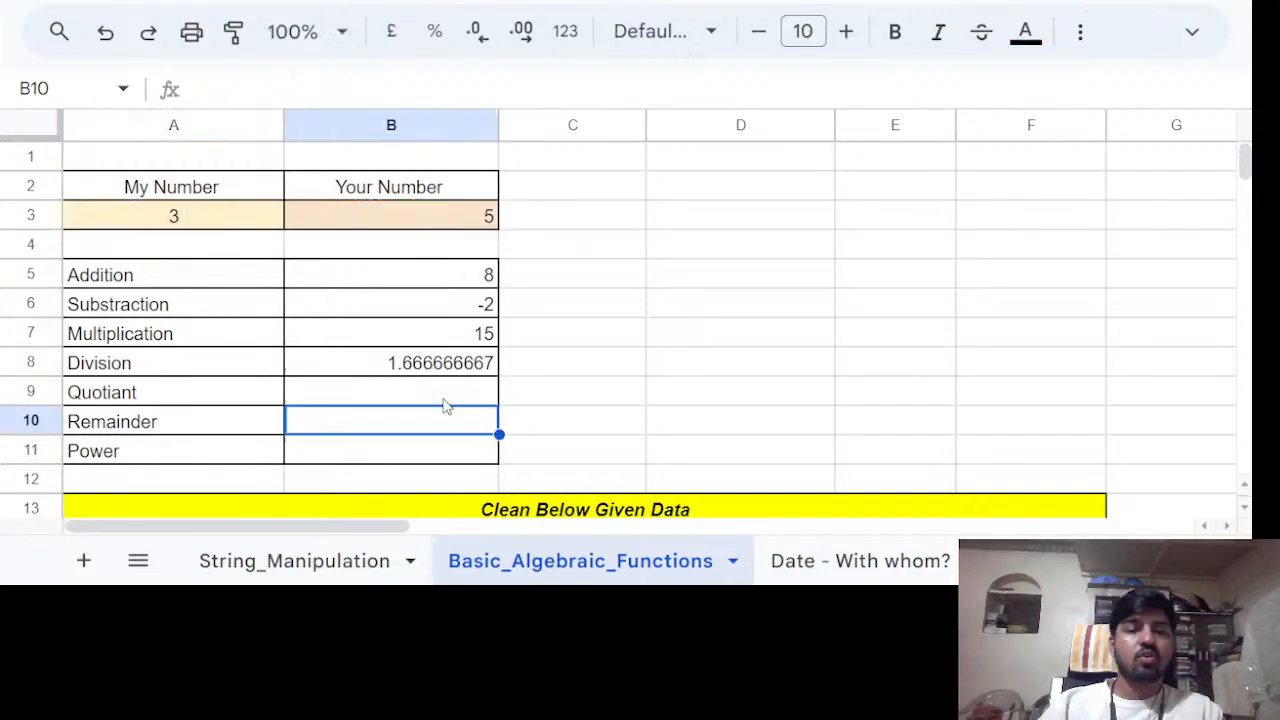
{"action": "left_click", "coordinate": [444, 399]}
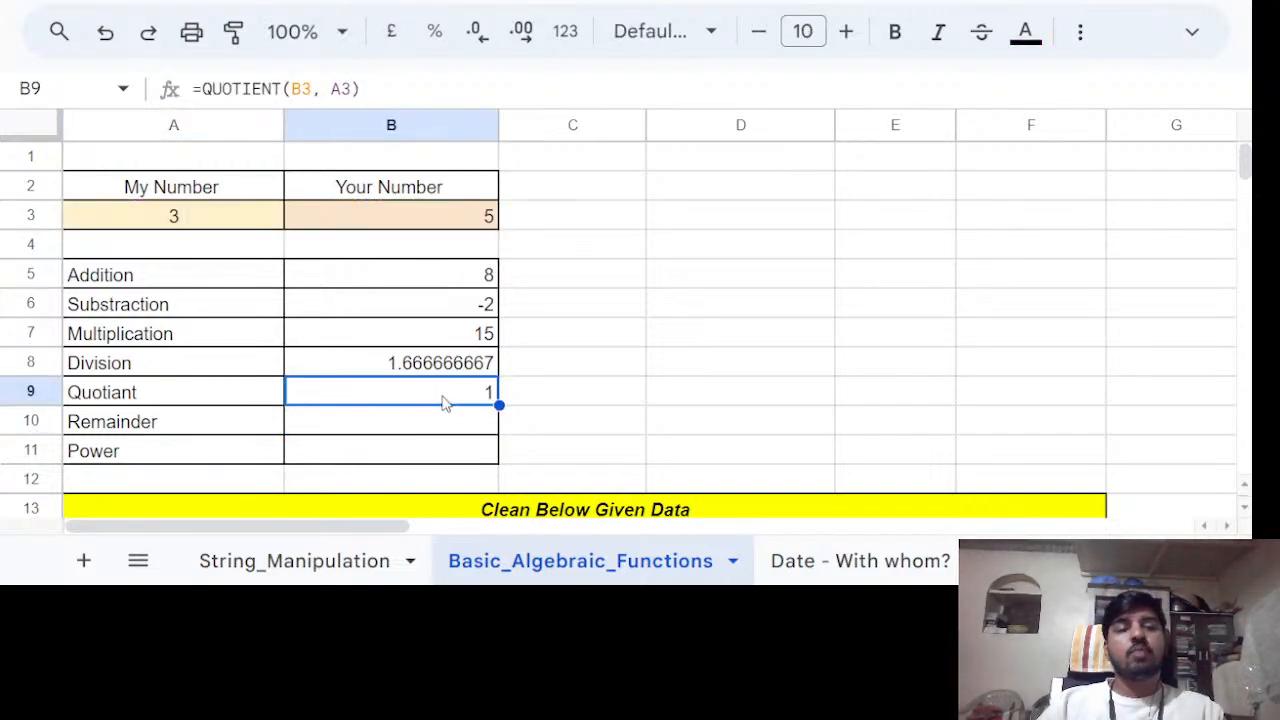
Start a formula in the Remainder cell B10 and check the suggested functions whose names begin with RE.
{"action": "left_click", "coordinate": [366, 430]}
{"action": "type", "text": "="}
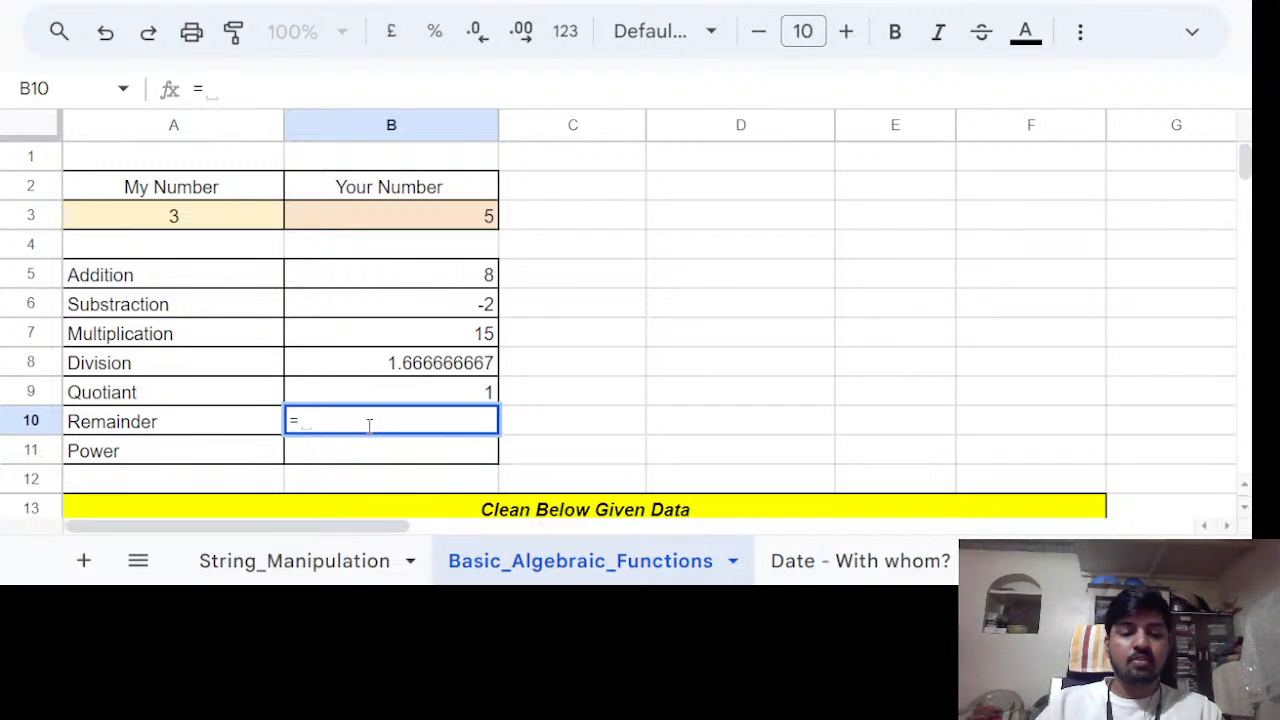
{"action": "type", "text": "R"}
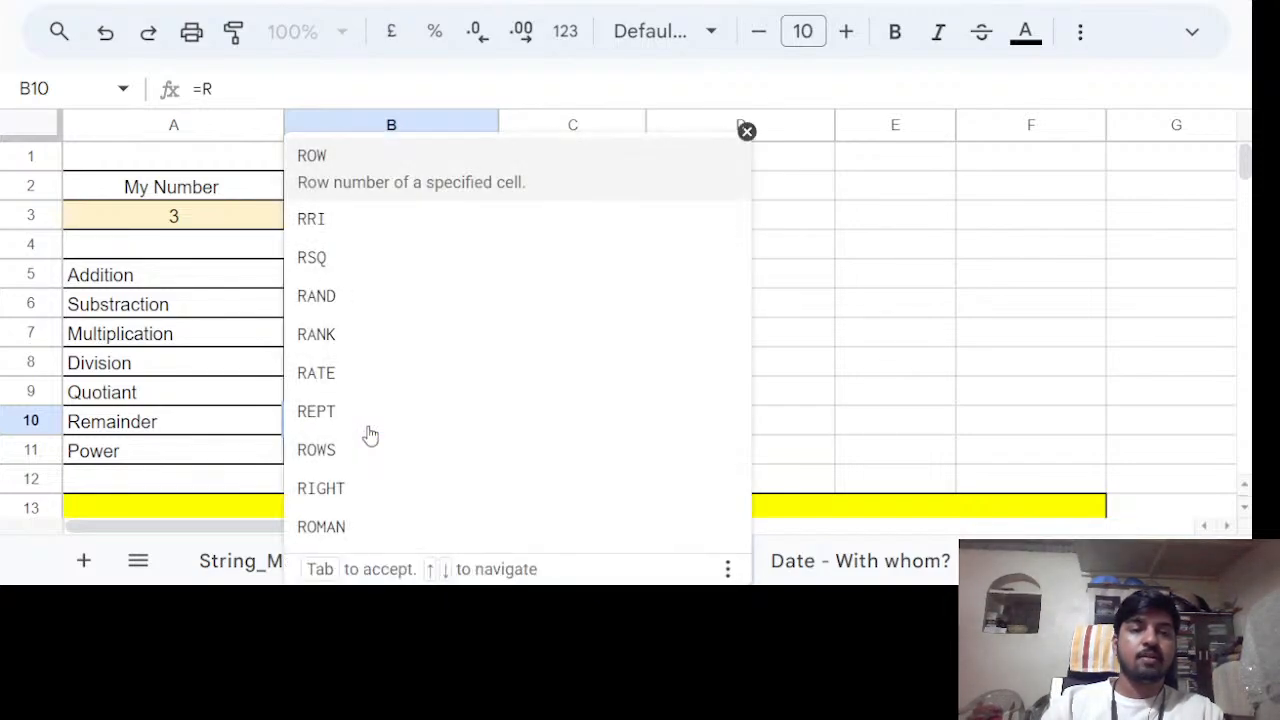
{"action": "type", "text": "E"}
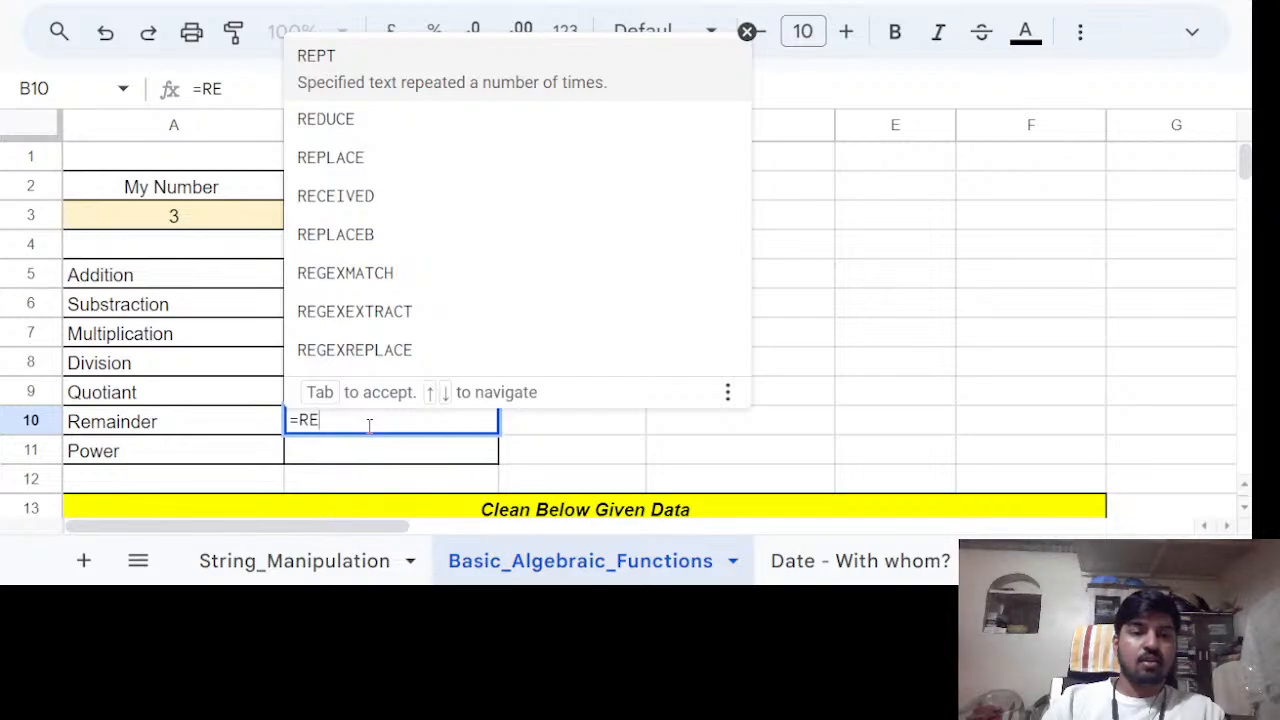
{"action": "key", "text": "BackSpace"}
{"action": "key", "text": "BackSpace"}
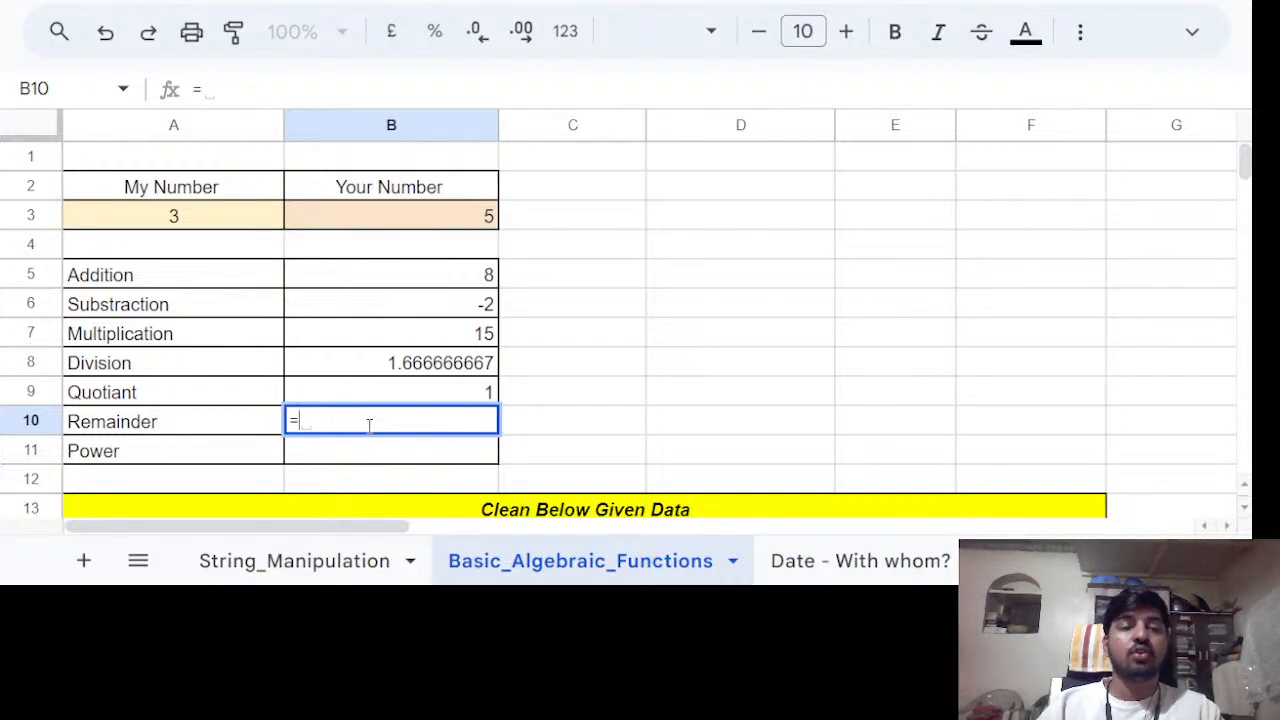
Complete the formula in B10 as =MOD(B3, A3) to get the remainder of Your Number divided by My Number.
{"action": "type", "text": "MODU"}
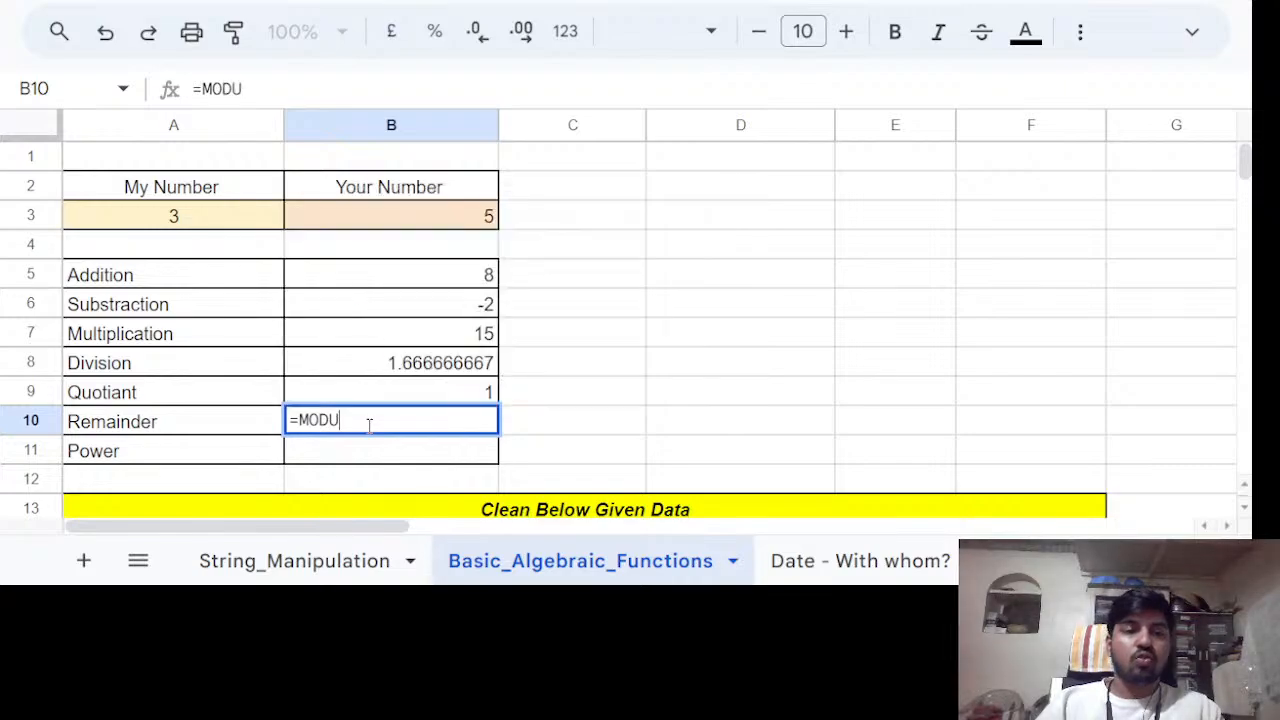
{"action": "key", "text": "BackSpace"}
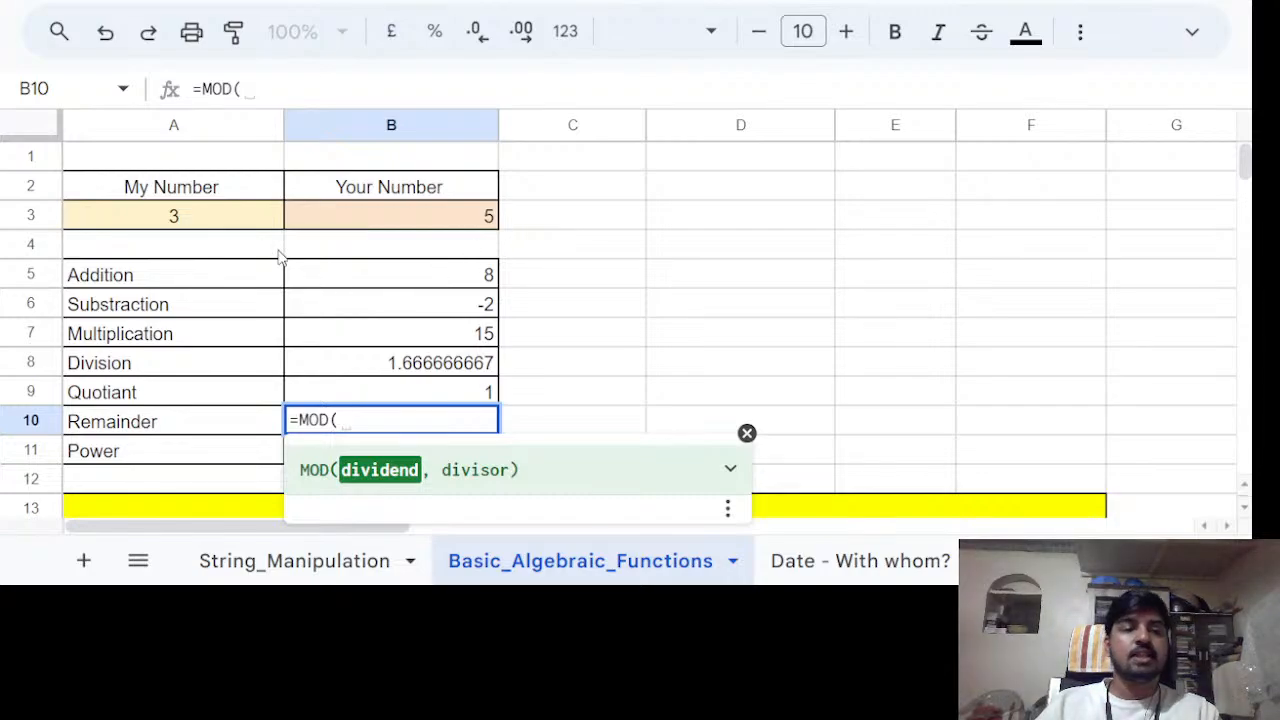
{"action": "left_click", "coordinate": [366, 224]}
{"action": "type", "text": ","}
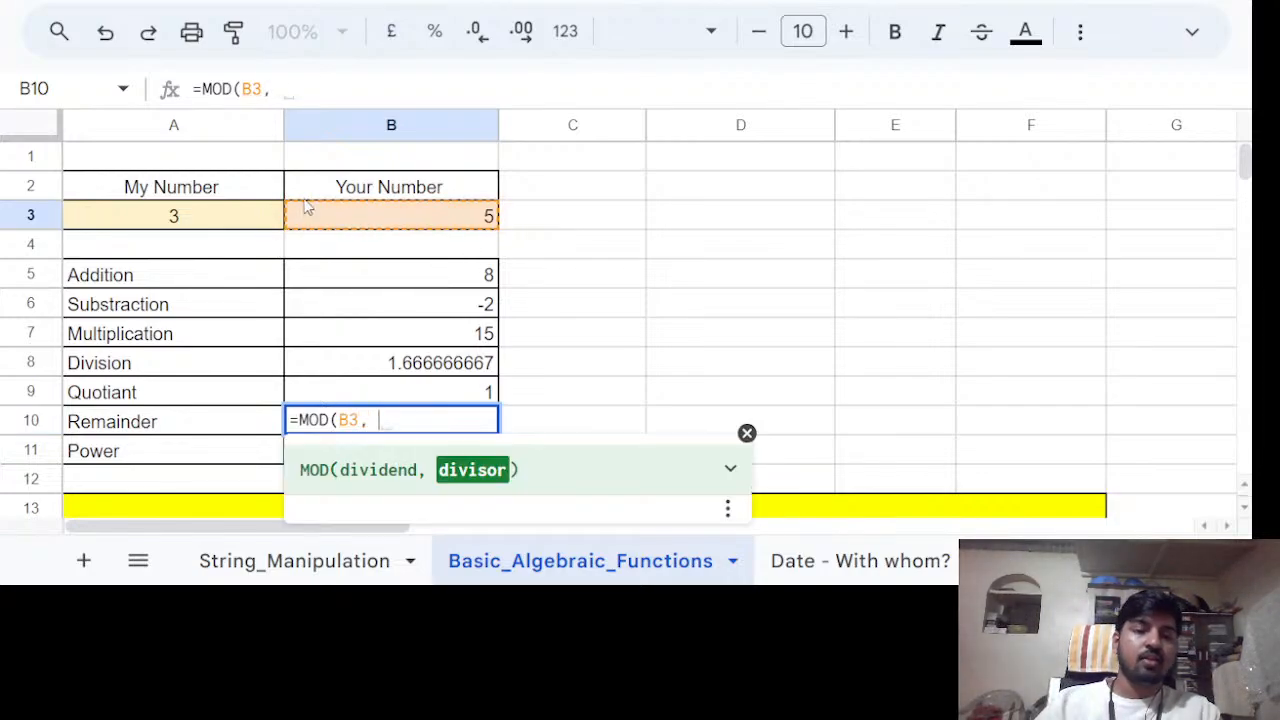
{"action": "left_click", "coordinate": [206, 213]}
{"action": "type", "text": ")"}
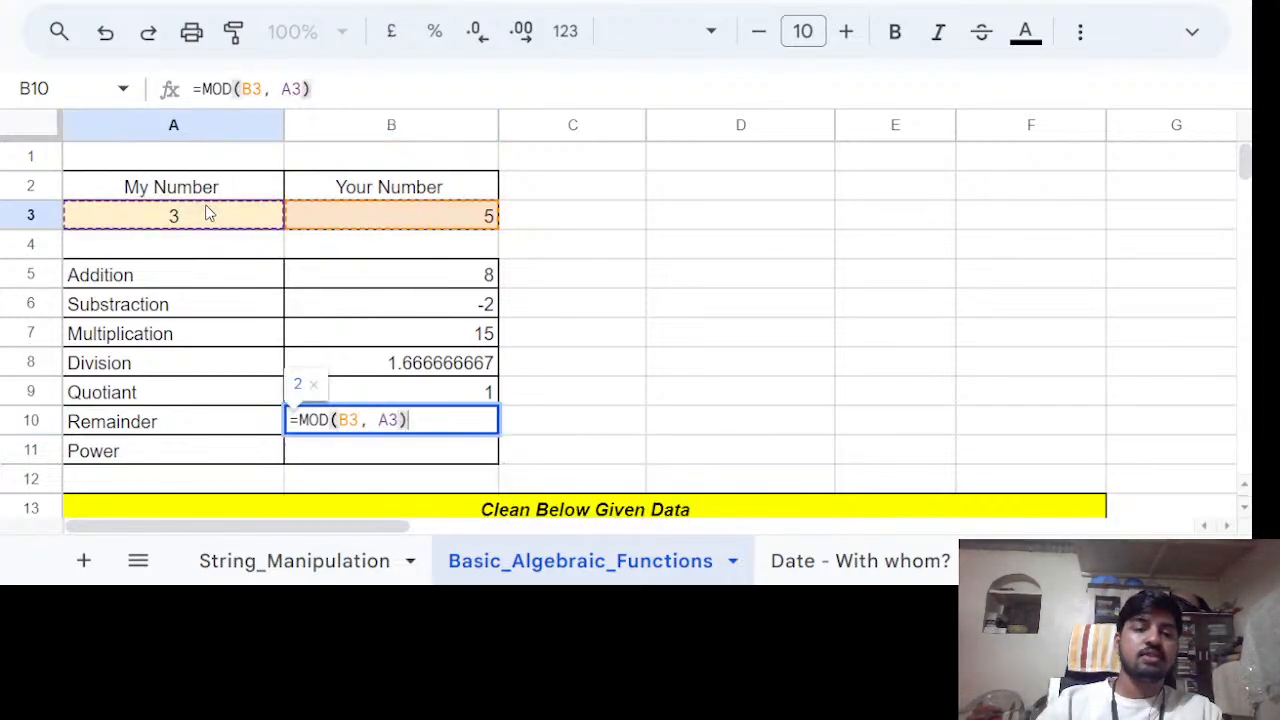
{"action": "key", "text": "Return"}
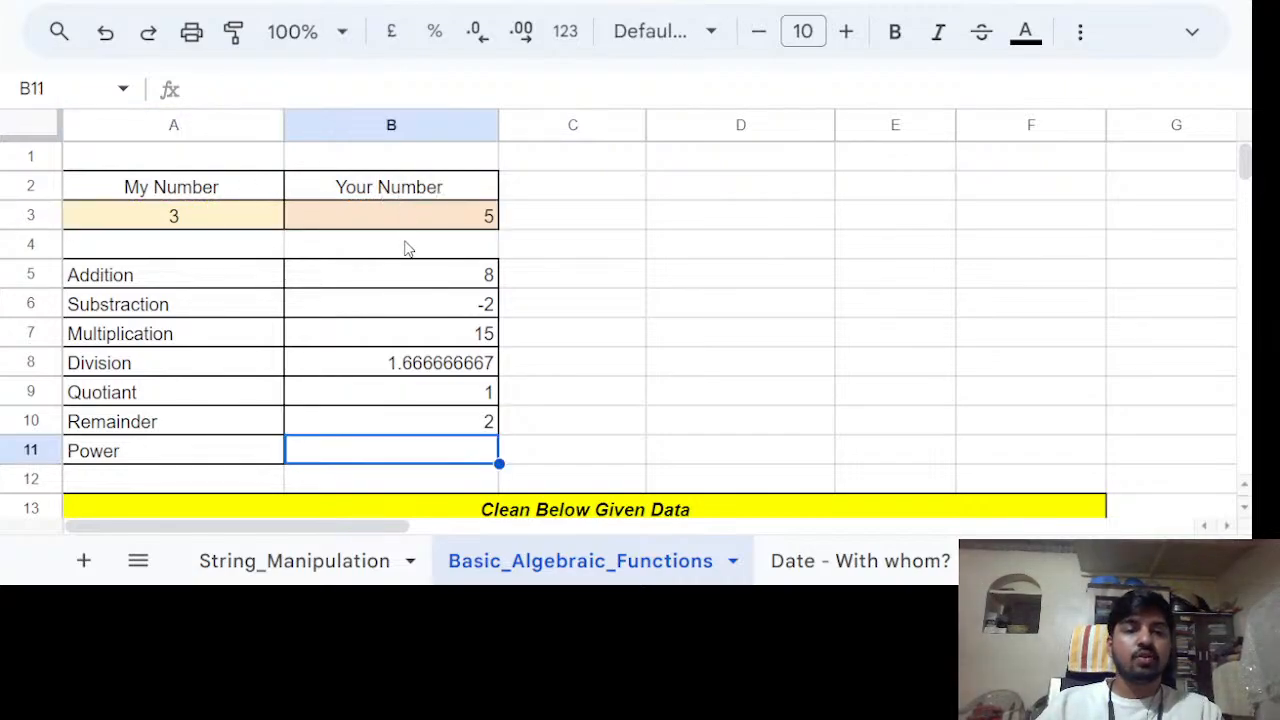
Review the two input numbers in A3 and B3, the quotient and remainder cells, and the empty Power cell.
{"action": "left_click", "coordinate": [304, 222]}
{"action": "left_click", "coordinate": [244, 224]}
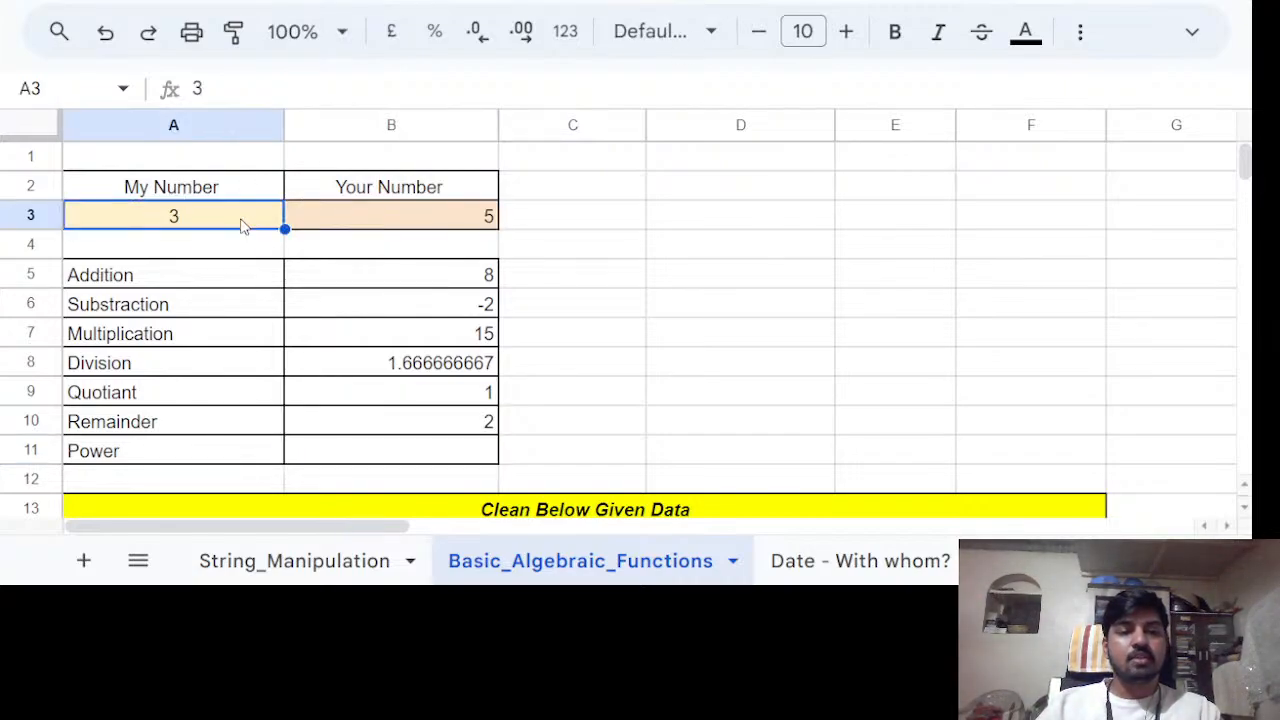
{"action": "left_click", "coordinate": [404, 404]}
{"action": "left_click", "coordinate": [377, 429]}
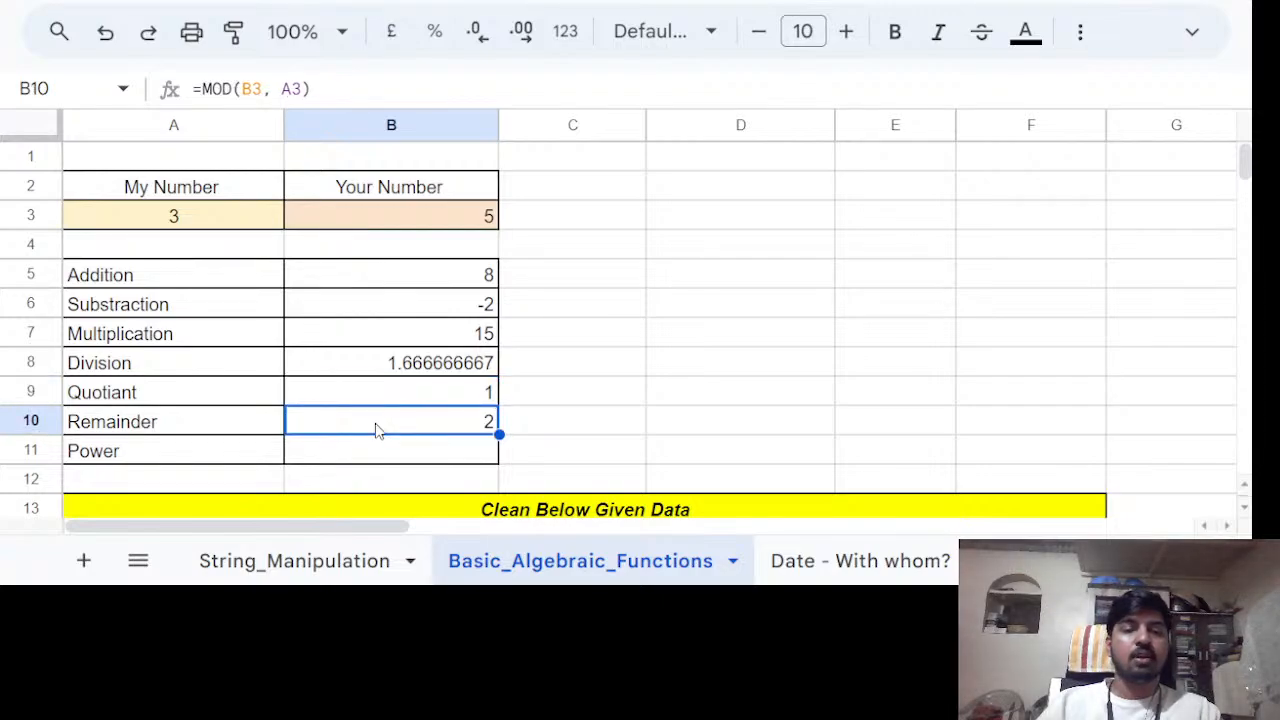
{"action": "left_click", "coordinate": [364, 452]}
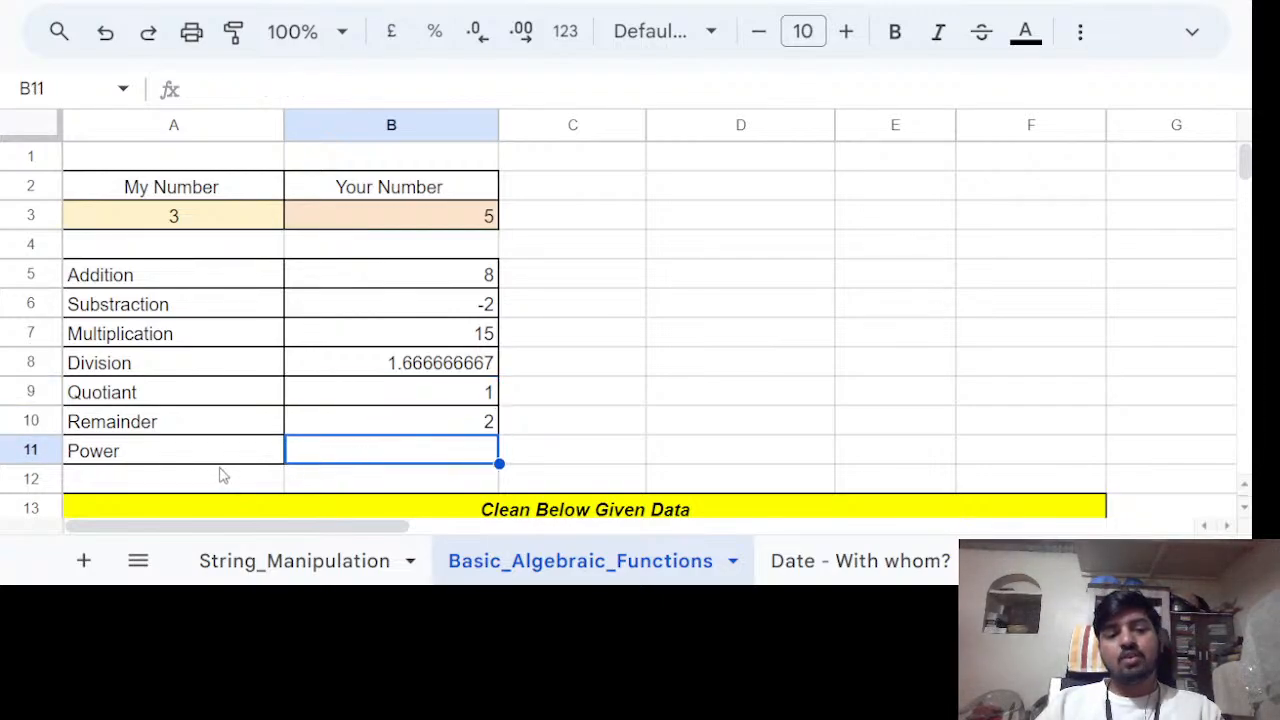
{"action": "left_click", "coordinate": [538, 456]}
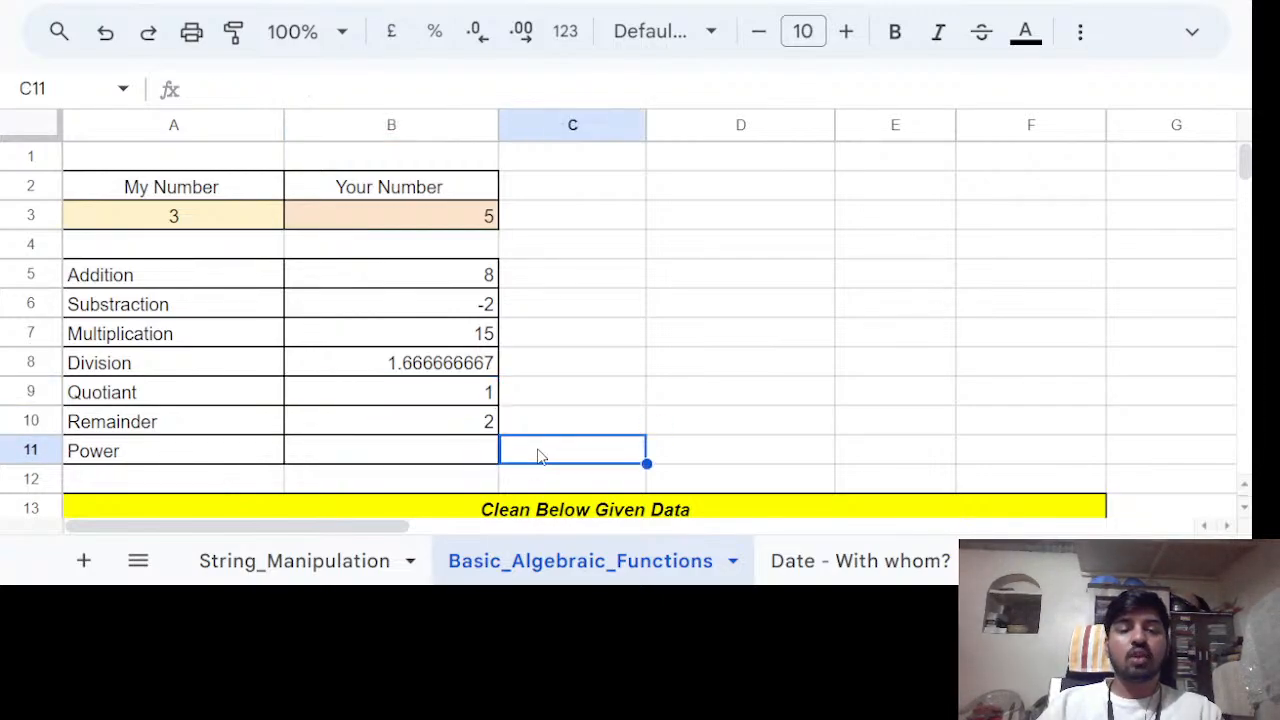
{"action": "left_click", "coordinate": [472, 453]}
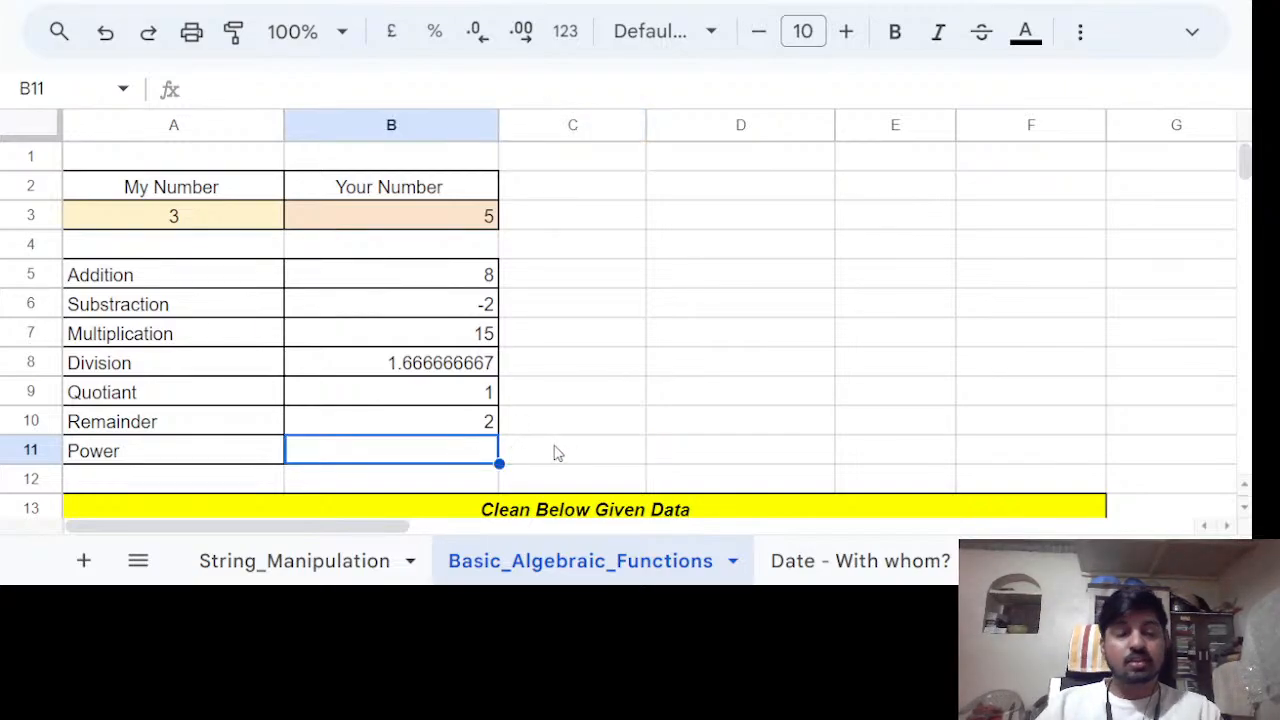
{"action": "left_click", "coordinate": [234, 226]}
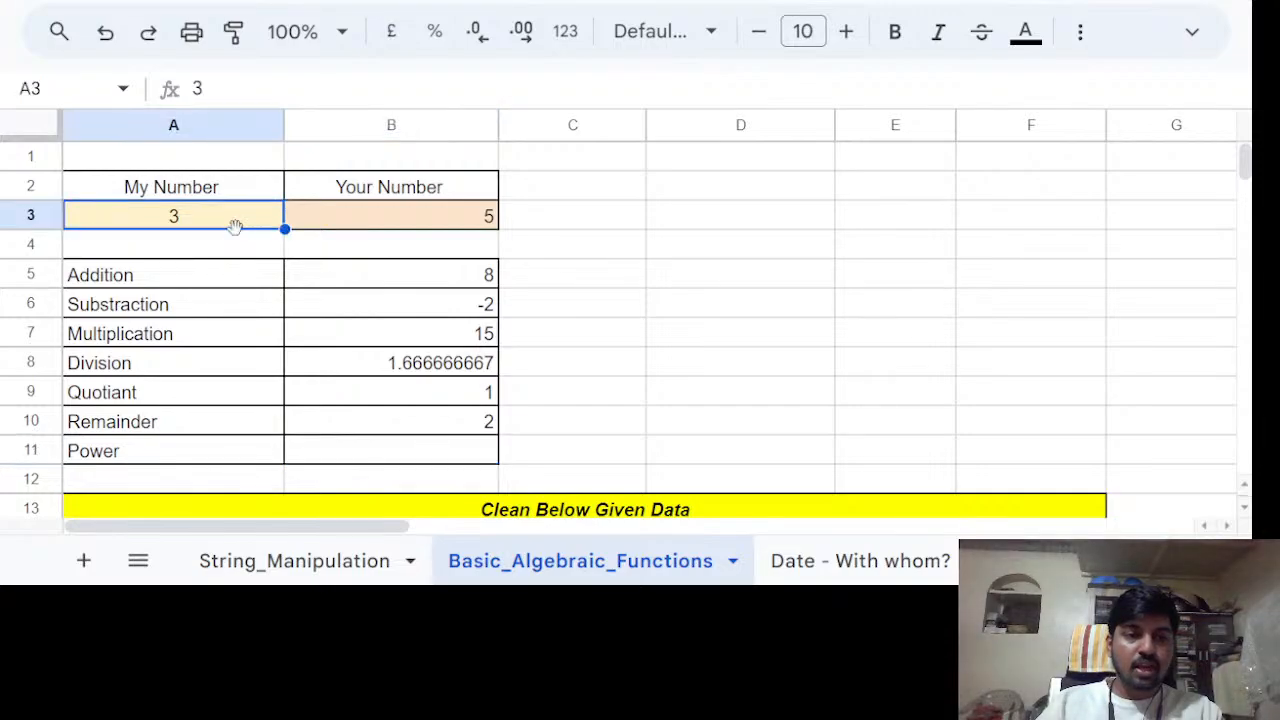
{"action": "left_click", "coordinate": [337, 226]}
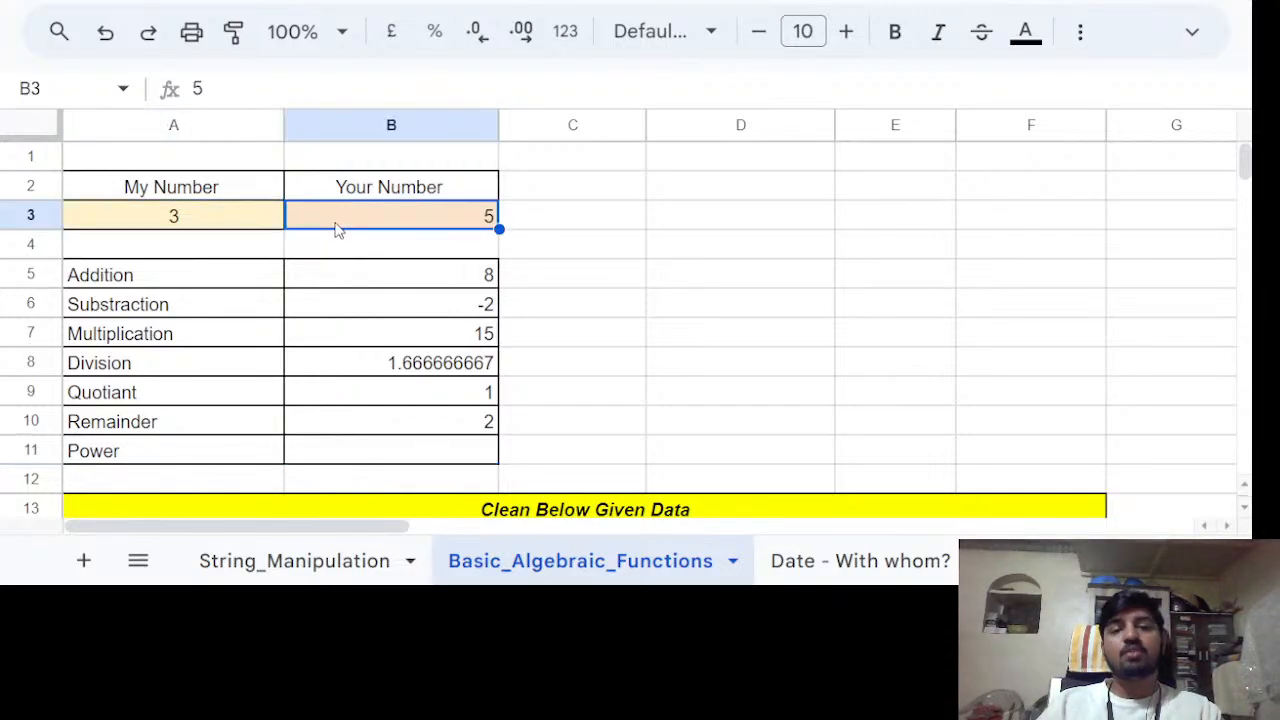
Enter the repeated multiplication =3*3*3*3*3 in the empty cell D5.
{"action": "left_click", "coordinate": [676, 295]}
{"action": "type", "text": "="}
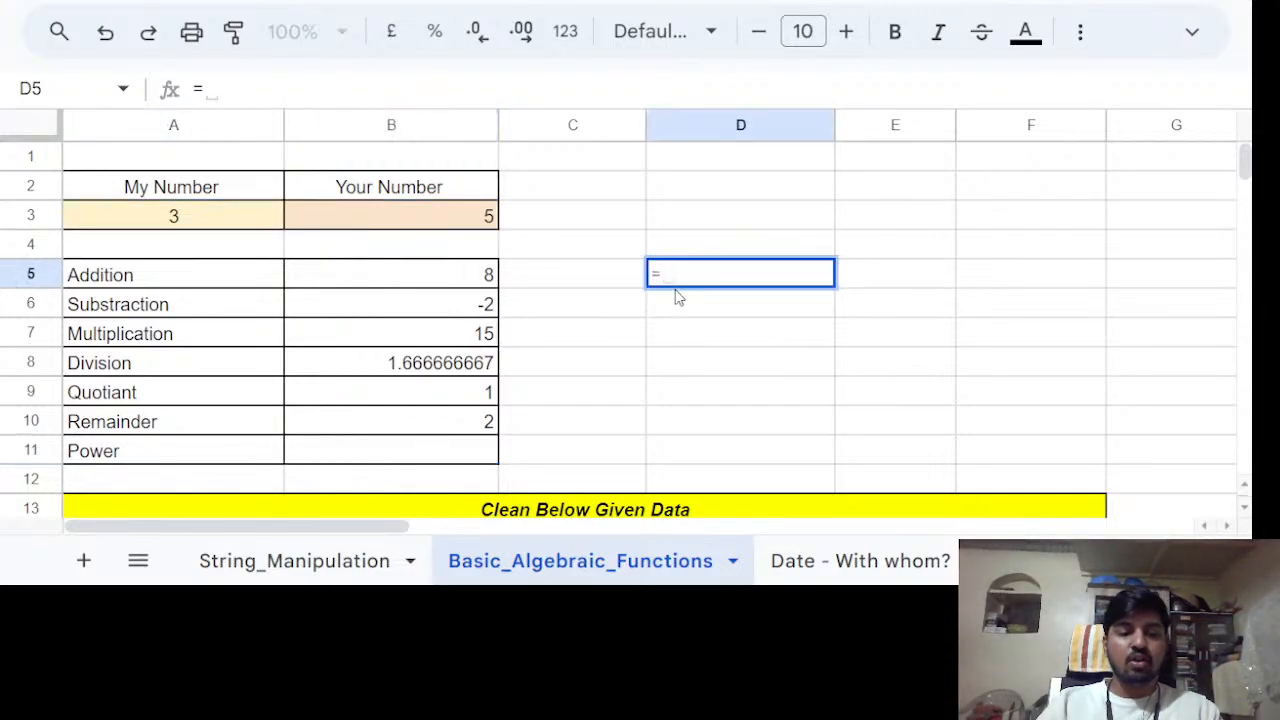
{"action": "type", "text": "3*3"}
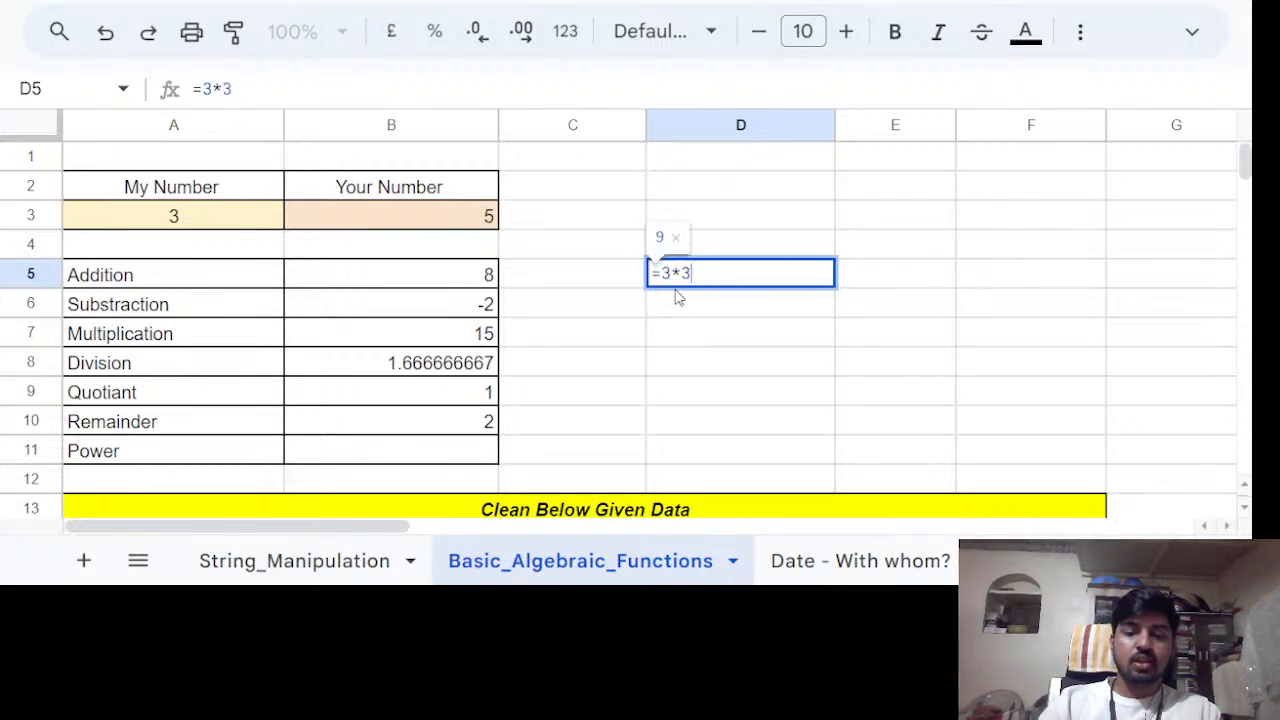
{"action": "type", "text": "*3*3*3"}
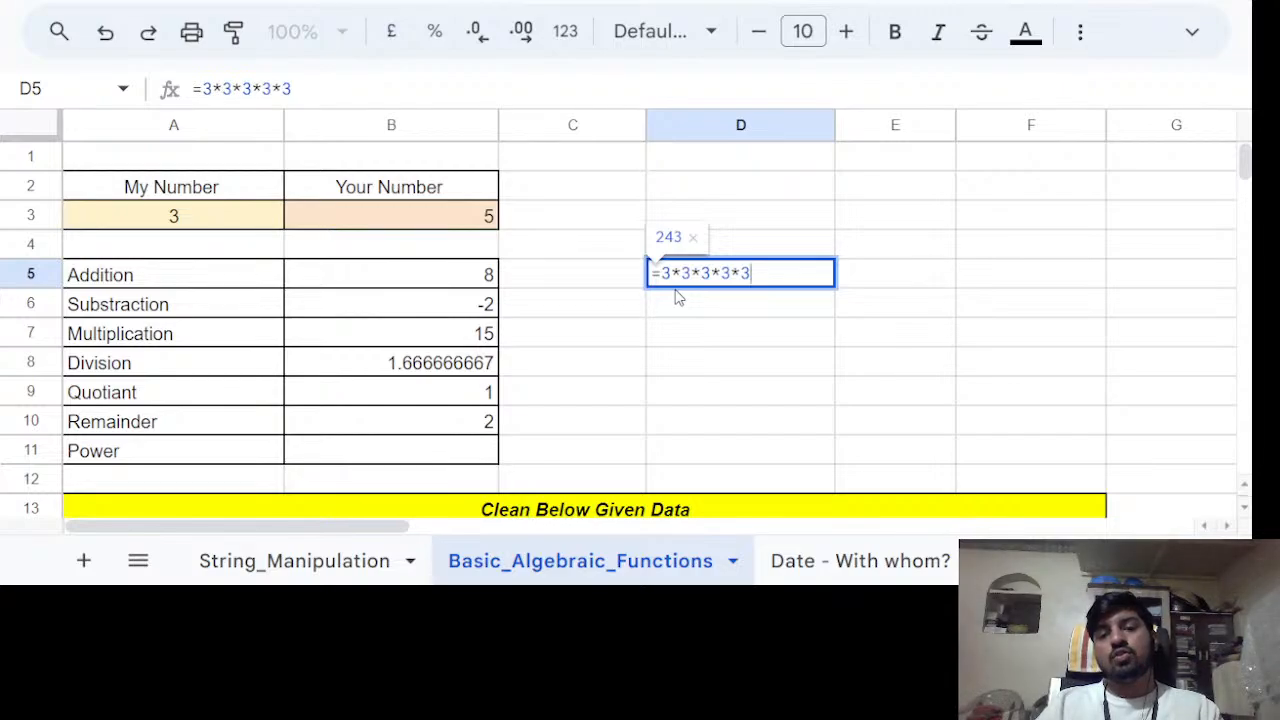
{"action": "key", "text": "Return"}
{"action": "left_click", "coordinate": [733, 285]}
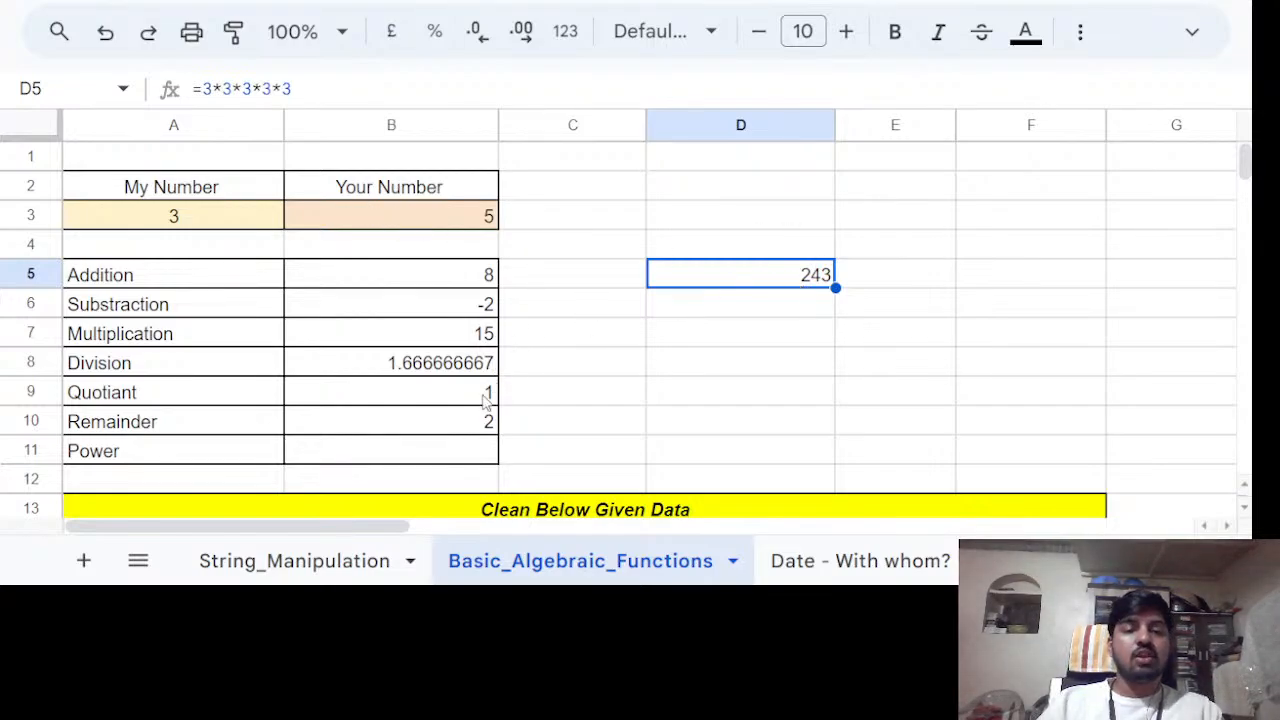
Enter the formula =3^5 in the Power cell B11 using the caret operator.
{"action": "left_click", "coordinate": [450, 450]}
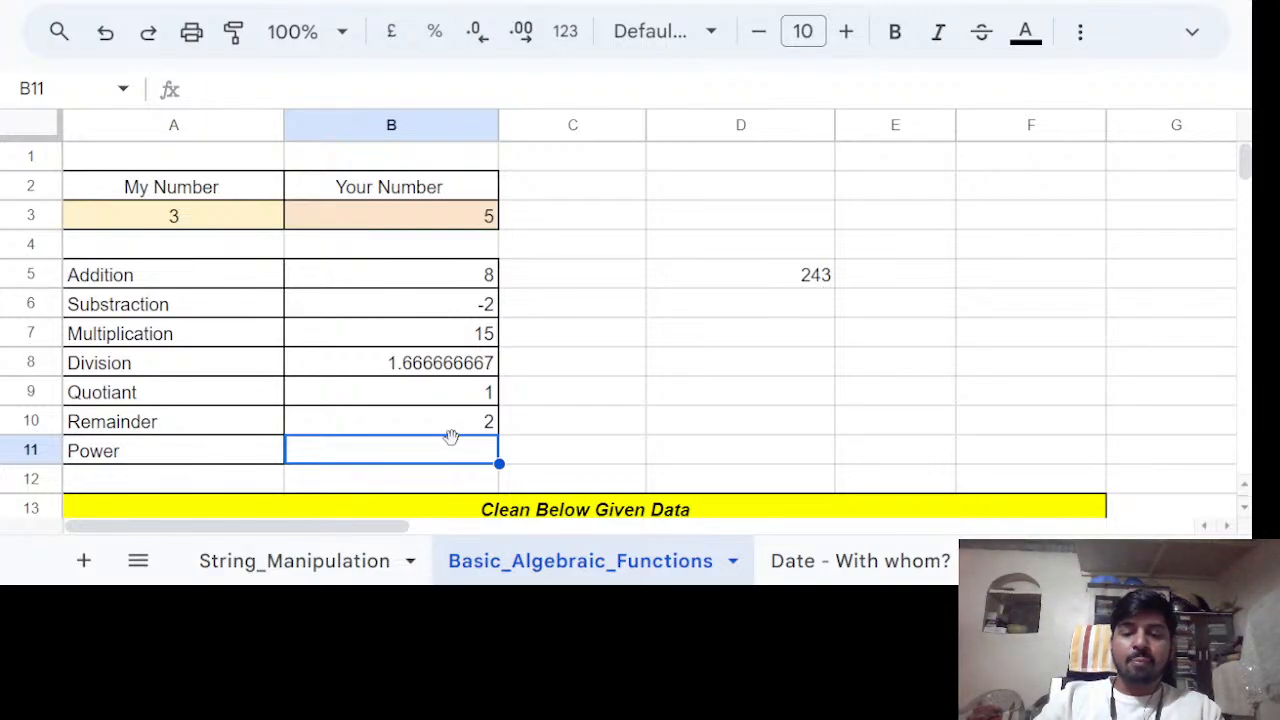
{"action": "type", "text": "="}
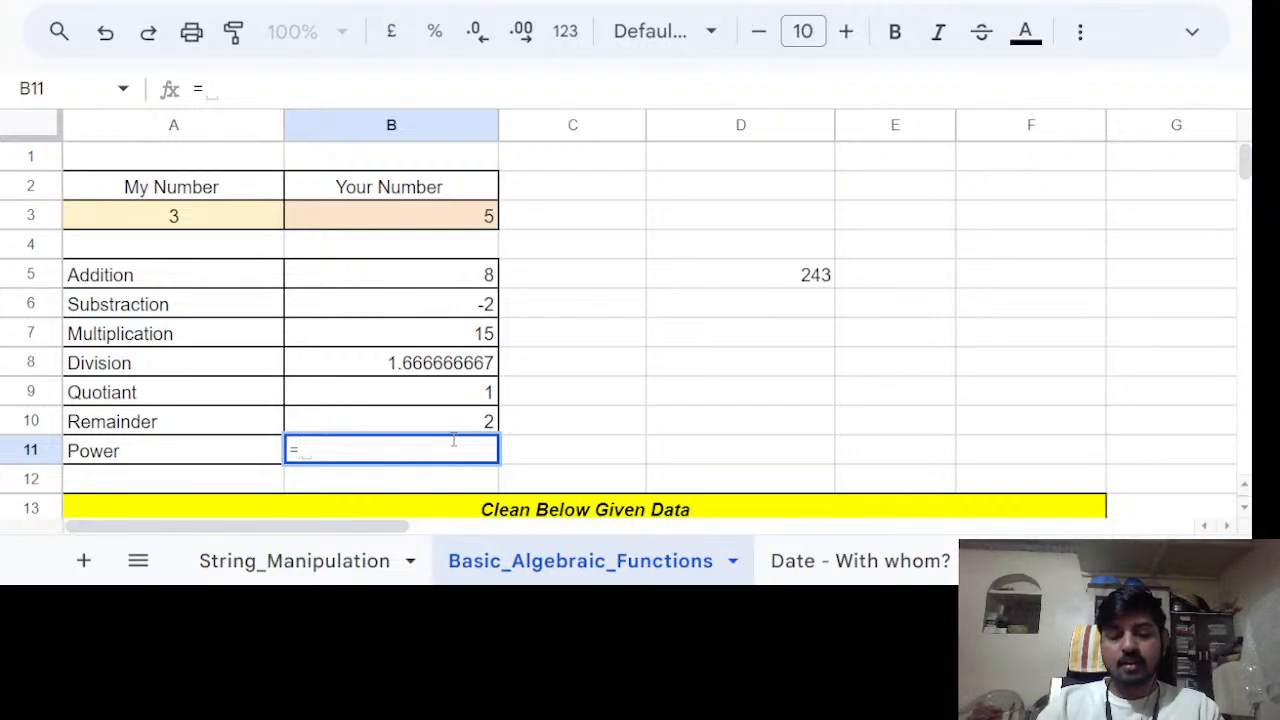
{"action": "type", "text": "3"}
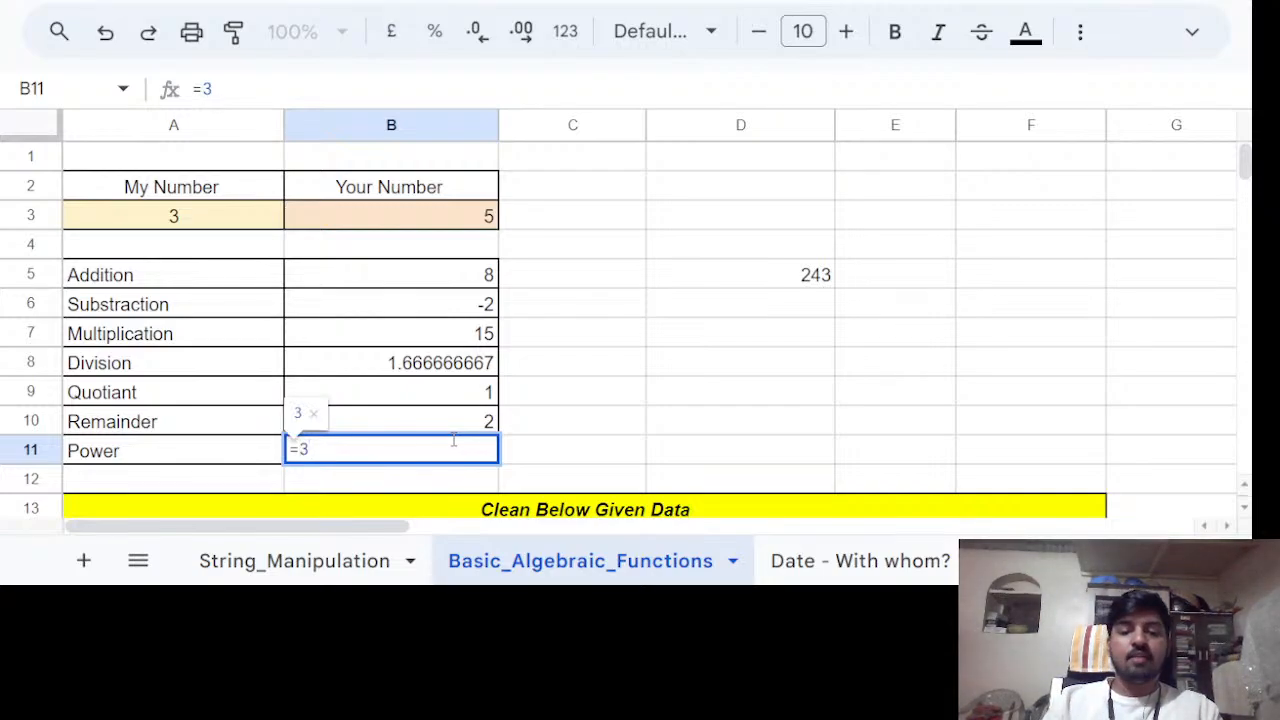
{"action": "type", "text": "^"}
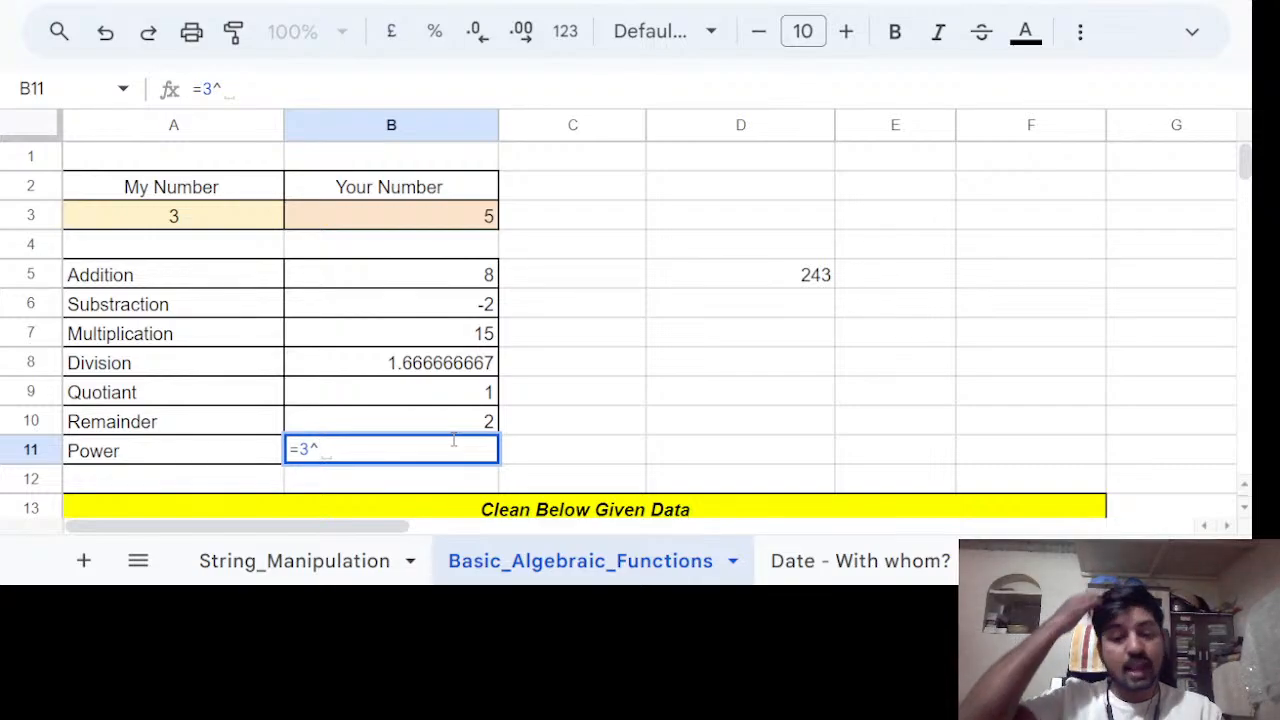
{"action": "type", "text": "5"}
{"action": "key", "text": "Return"}
{"action": "left_click", "coordinate": [455, 444]}
Compare the Power result in B11 with the repeated multiplication result in D5.
{"action": "key", "text": "Right"}
{"action": "key", "text": "Right"}
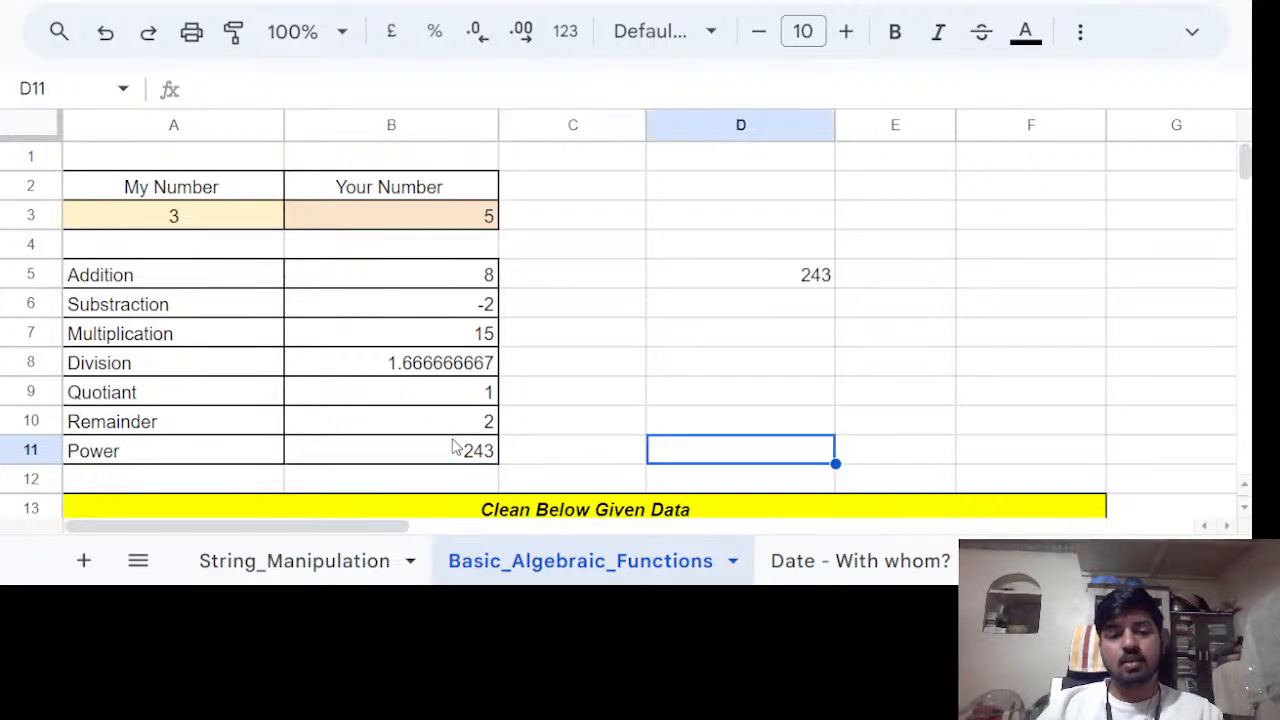
{"action": "key", "text": "Right"}
{"action": "key", "text": "Up"}
{"action": "key", "text": "Up"}
{"action": "key", "text": "Up"}
{"action": "key", "text": "Up"}
{"action": "key", "text": "Up"}
{"action": "key", "text": "Left"}
{"action": "key", "text": "Up"}
{"action": "key", "text": "Down"}
{"action": "key", "text": "Down"}
{"action": "key", "text": "Down"}
{"action": "key", "text": "Down"}
{"action": "key", "text": "Down"}
{"action": "key", "text": "Down"}
{"action": "key", "text": "Left"}
{"action": "key", "text": "Left"}
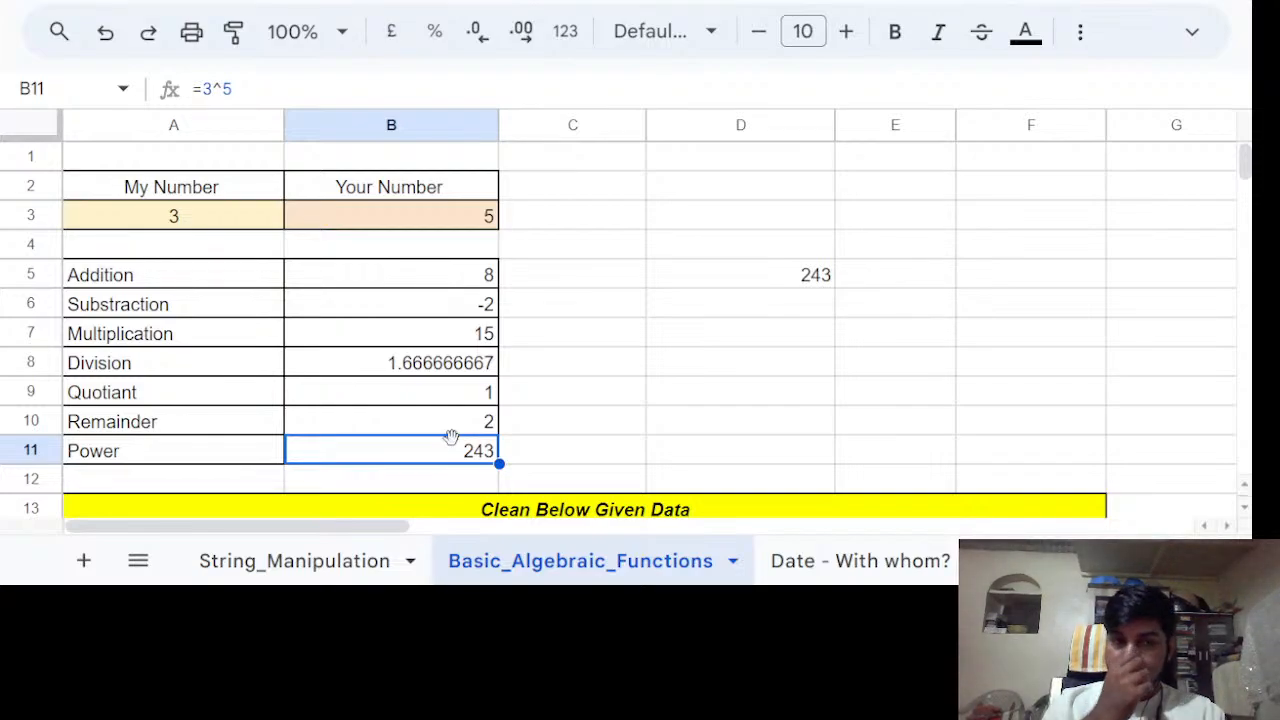
Start replacing the formula in B11 with the POW function.
{"action": "type", "text": "="}
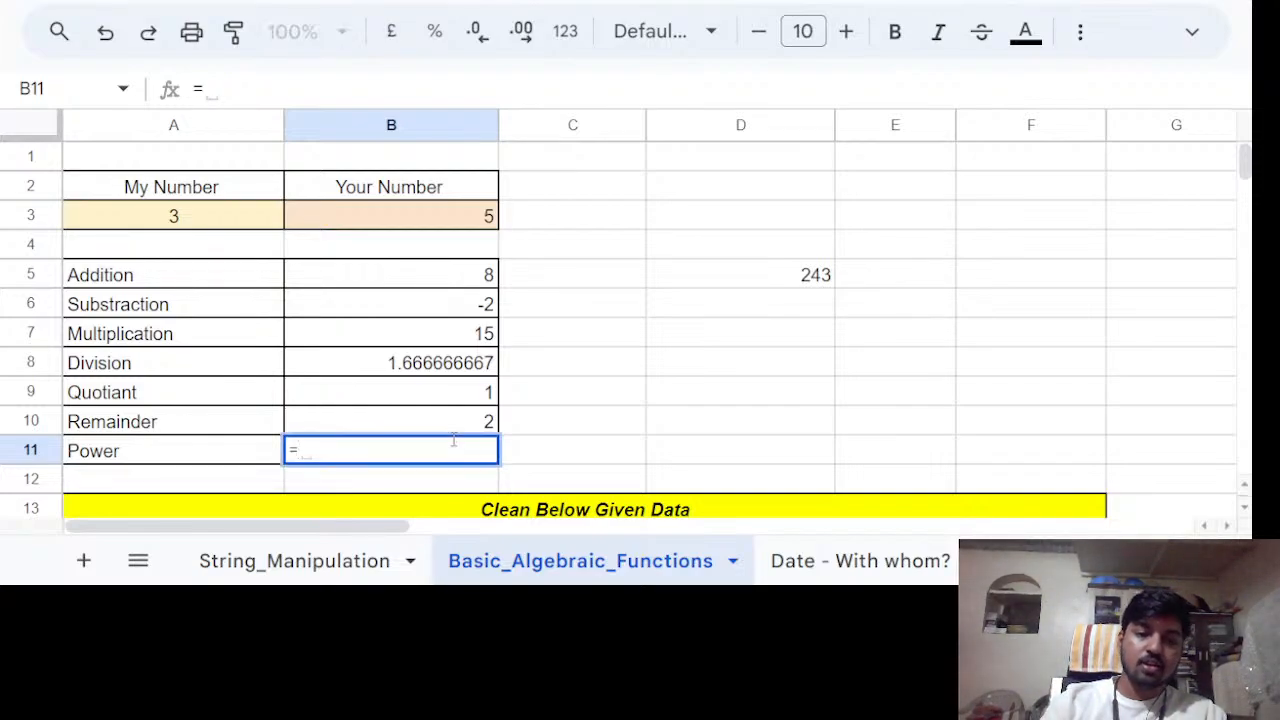
{"action": "type", "text": "POW"}
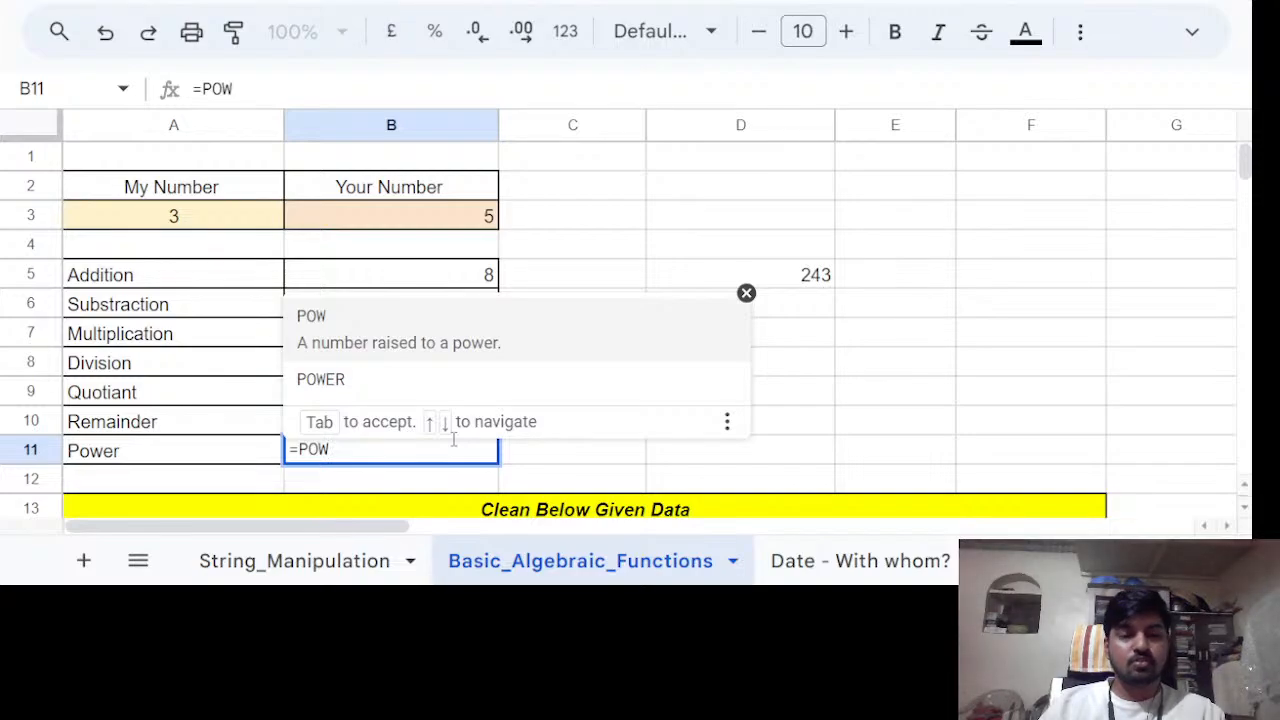
Enter =POWER(A3, B3) in the Power result cell B11 to raise My Number to Your Number.
{"action": "key", "text": "Down"}
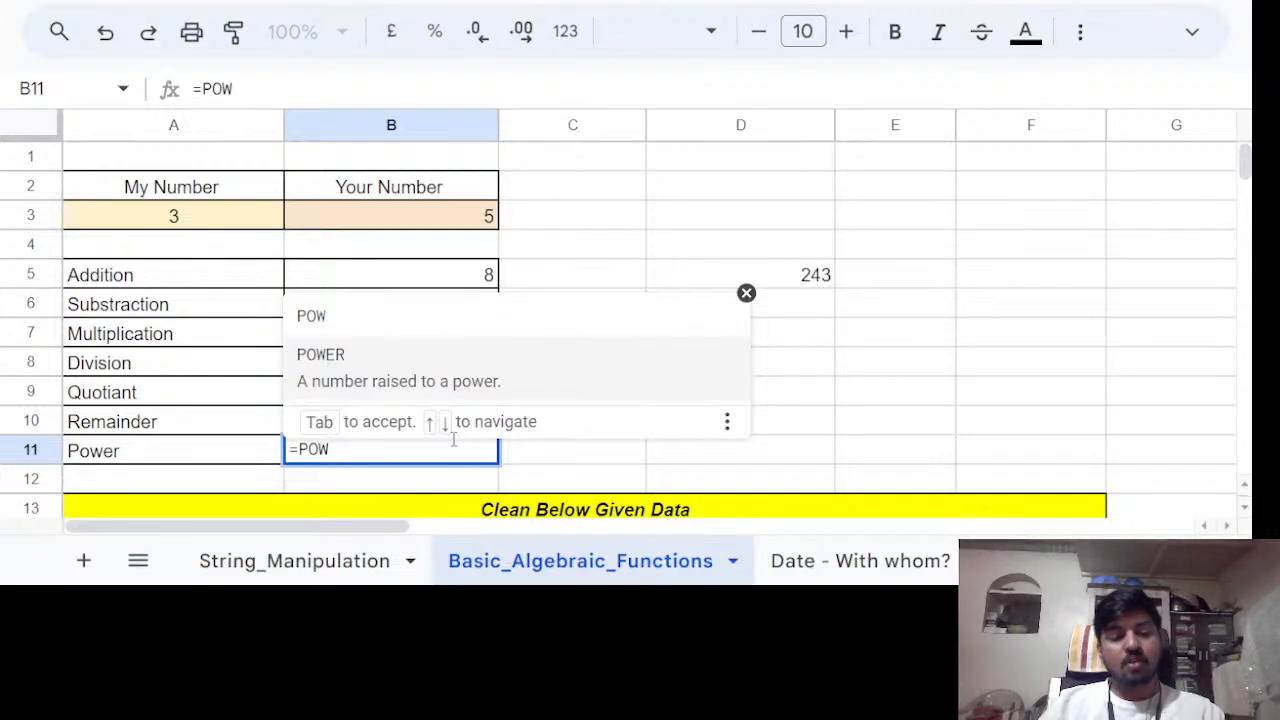
{"action": "key", "text": "Tab"}
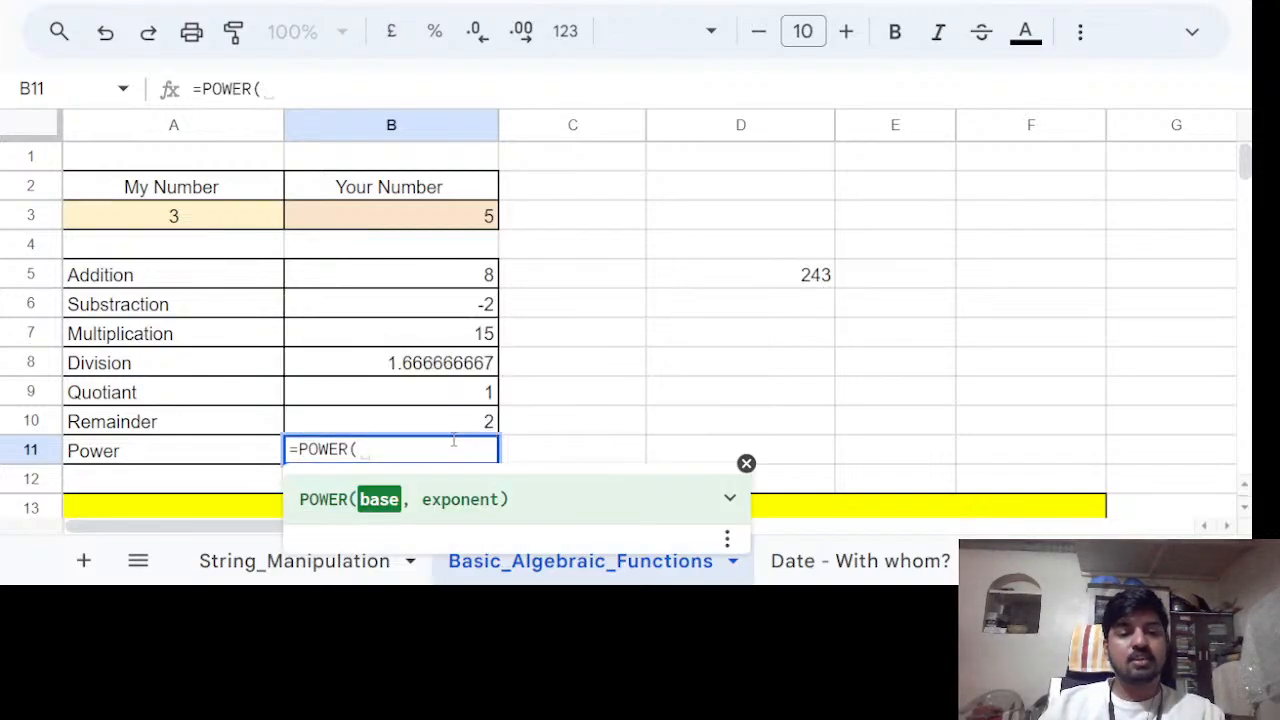
{"action": "key", "text": "Up"}
{"action": "key", "text": "Up"}
{"action": "key", "text": "Up"}
{"action": "key", "text": "Up"}
{"action": "key", "text": "Up"}
{"action": "key", "text": "Up"}
{"action": "key", "text": "Up"}
{"action": "key", "text": "Up"}
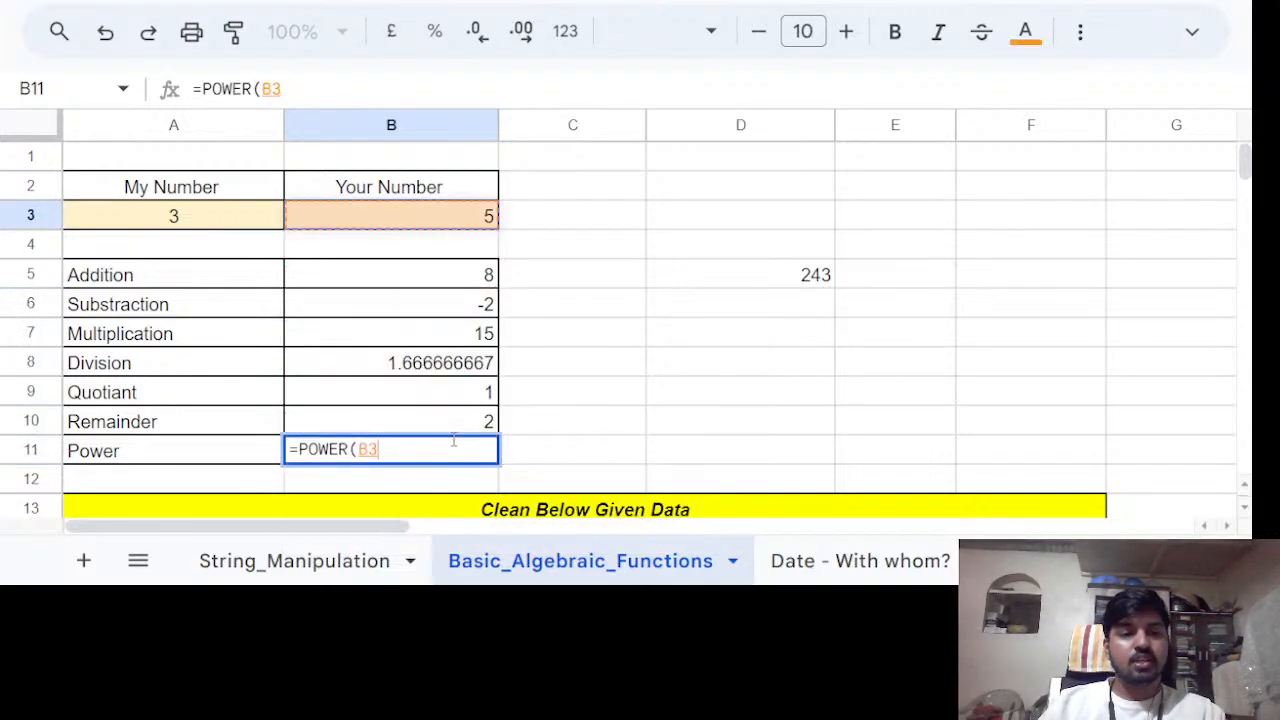
{"action": "key", "text": "Left"}
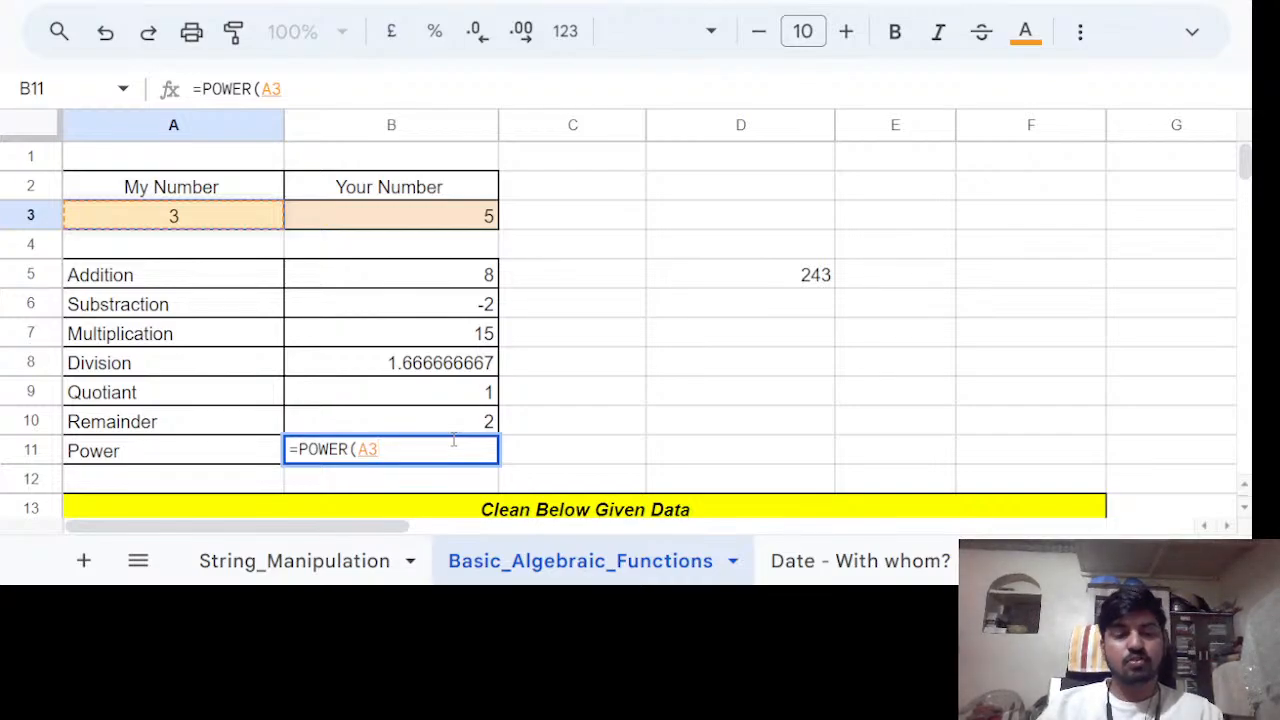
{"action": "type", "text": ","}
{"action": "key", "text": "Up"}
{"action": "key", "text": "Up"}
{"action": "key", "text": "Up"}
{"action": "key", "text": "Up"}
{"action": "key", "text": "Up"}
{"action": "key", "text": "Up"}
{"action": "key", "text": "Up"}
{"action": "key", "text": "Up"}
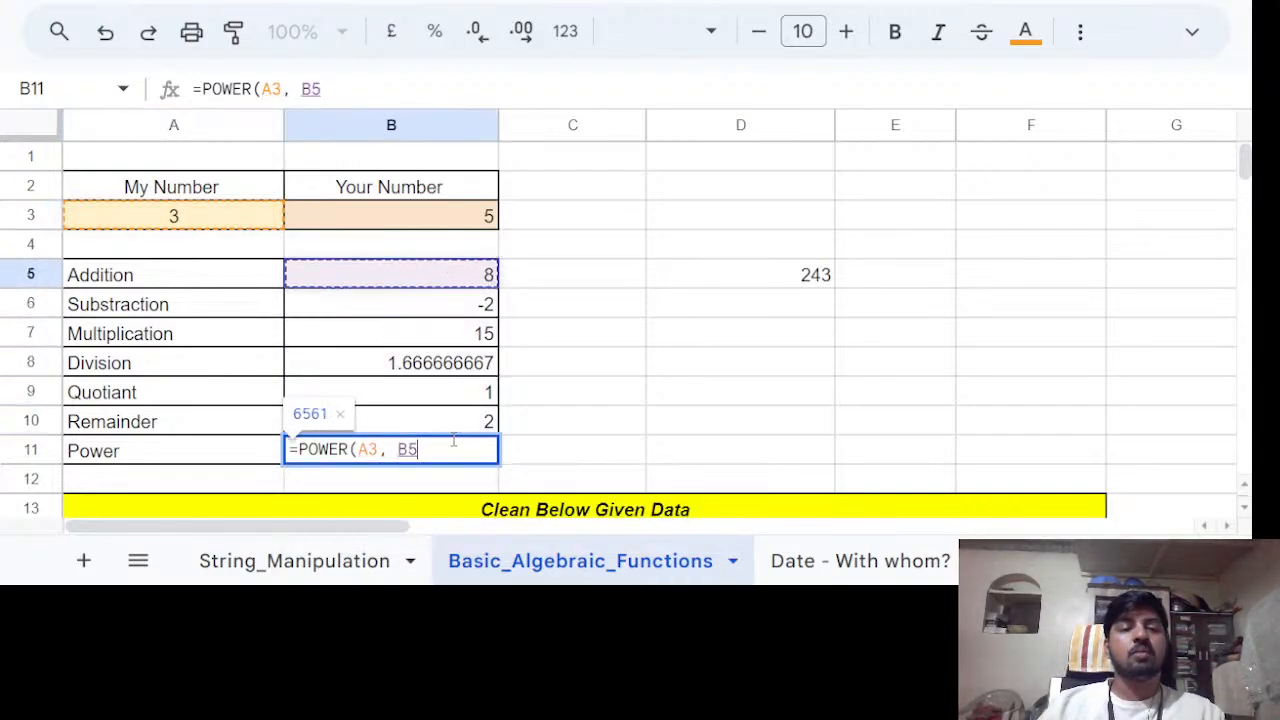
{"action": "type", "text": ")"}
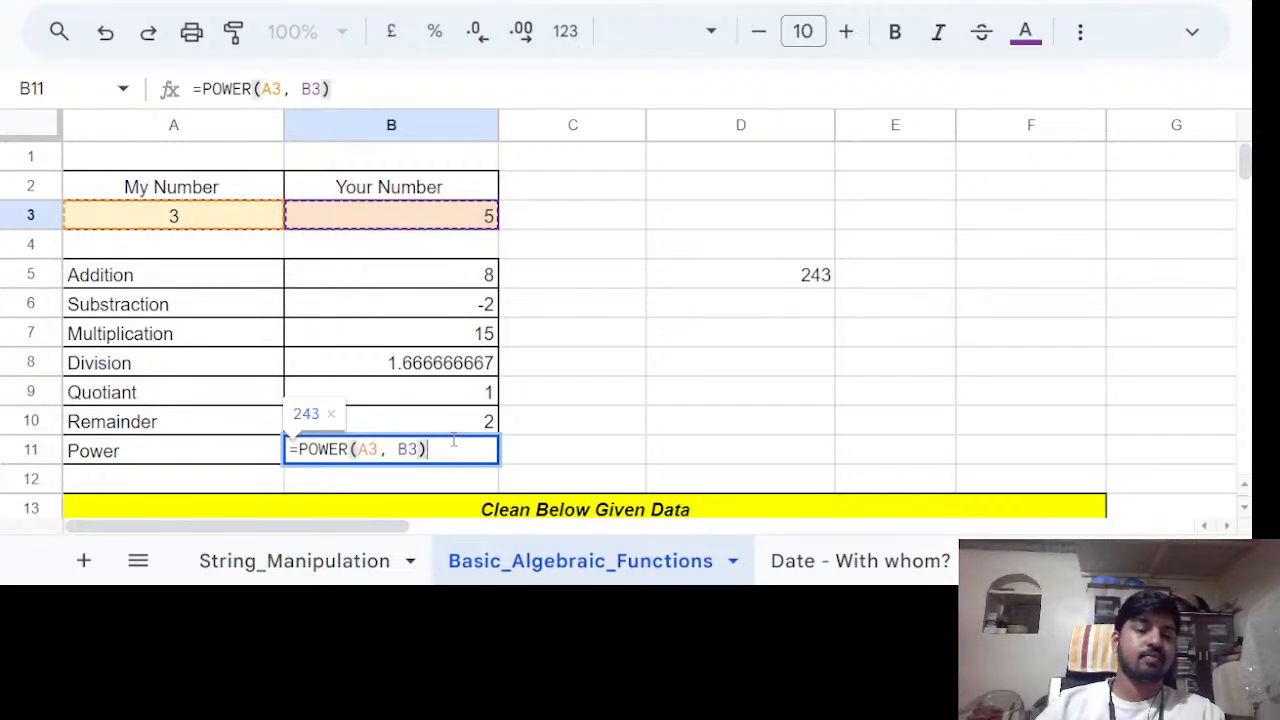
{"action": "key", "text": "Return"}
{"action": "left_click", "coordinate": [451, 441]}
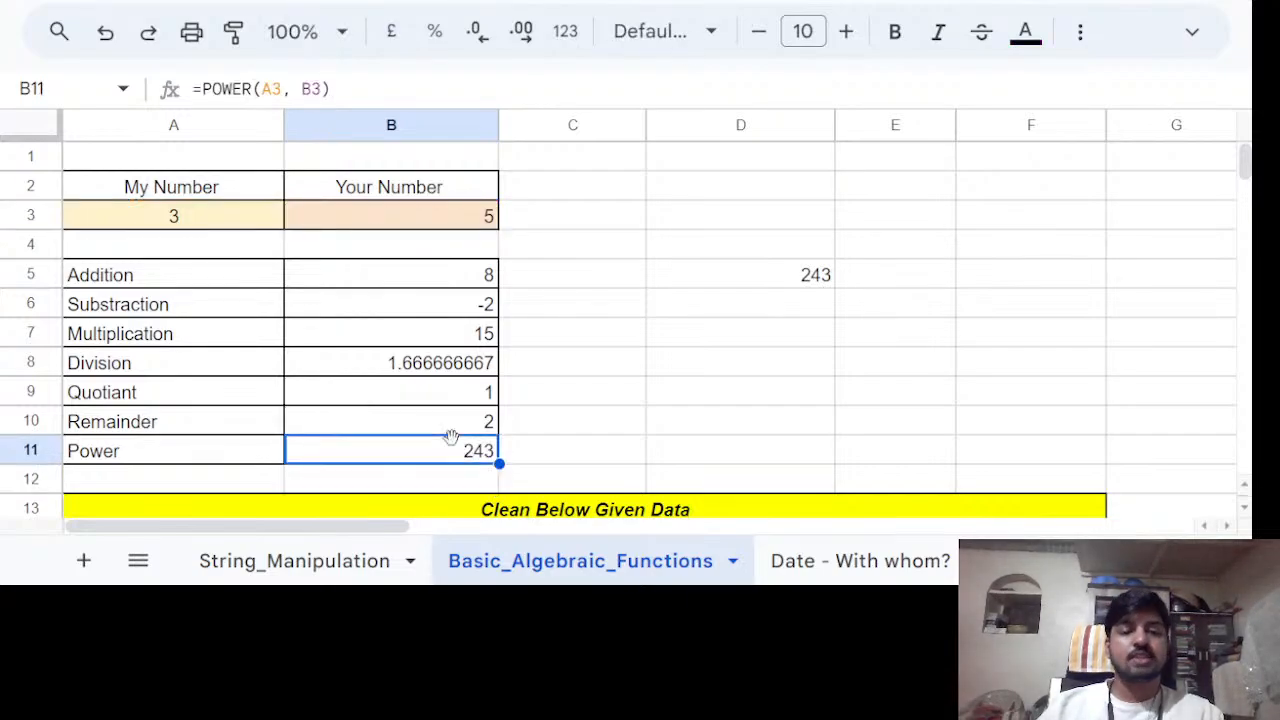
{"action": "left_click", "coordinate": [600, 304]}
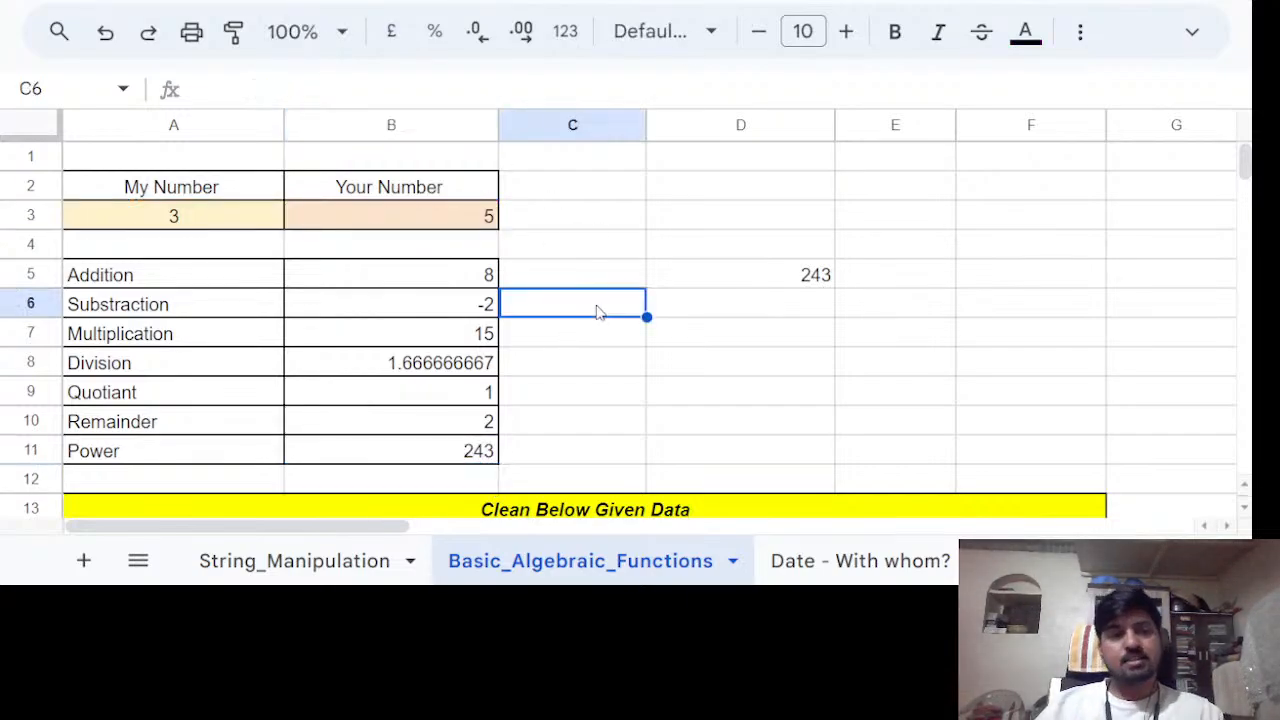
{"action": "left_click", "coordinate": [580, 370]}
{"action": "left_click", "coordinate": [533, 415]}
{"action": "left_click", "coordinate": [403, 400]}
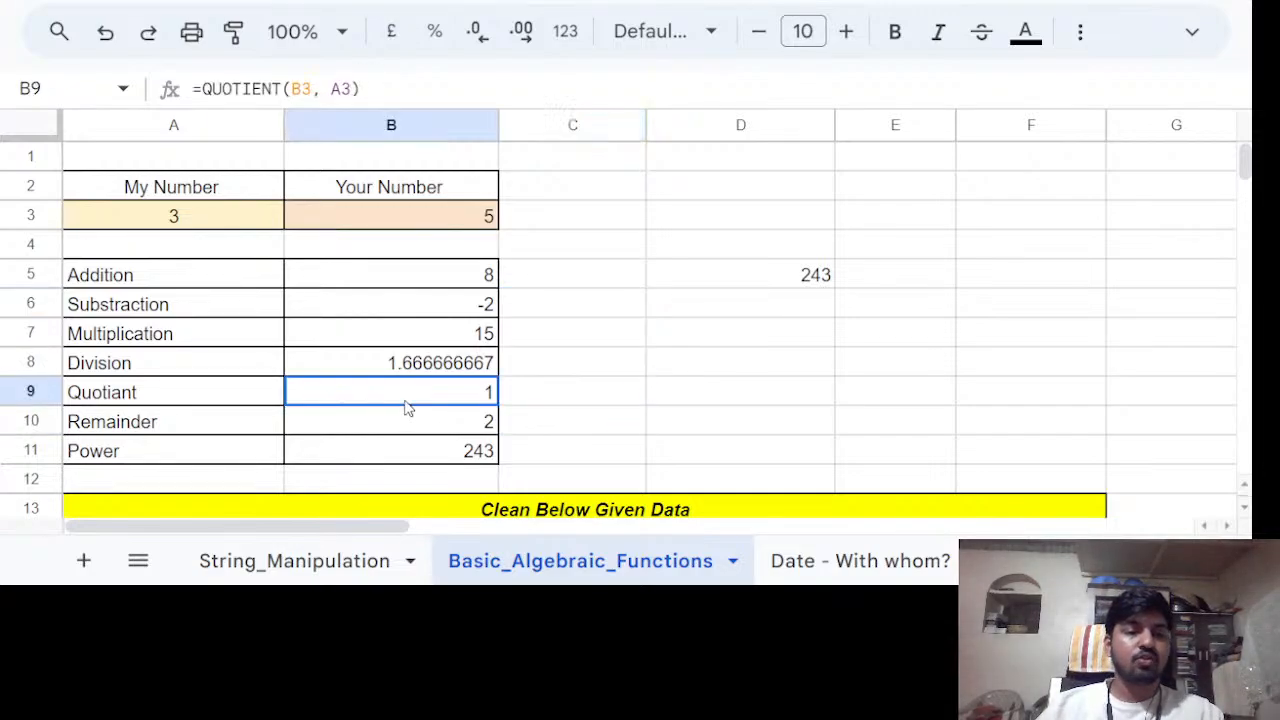
{"action": "left_click", "coordinate": [620, 400]}
{"action": "left_click", "coordinate": [760, 404]}
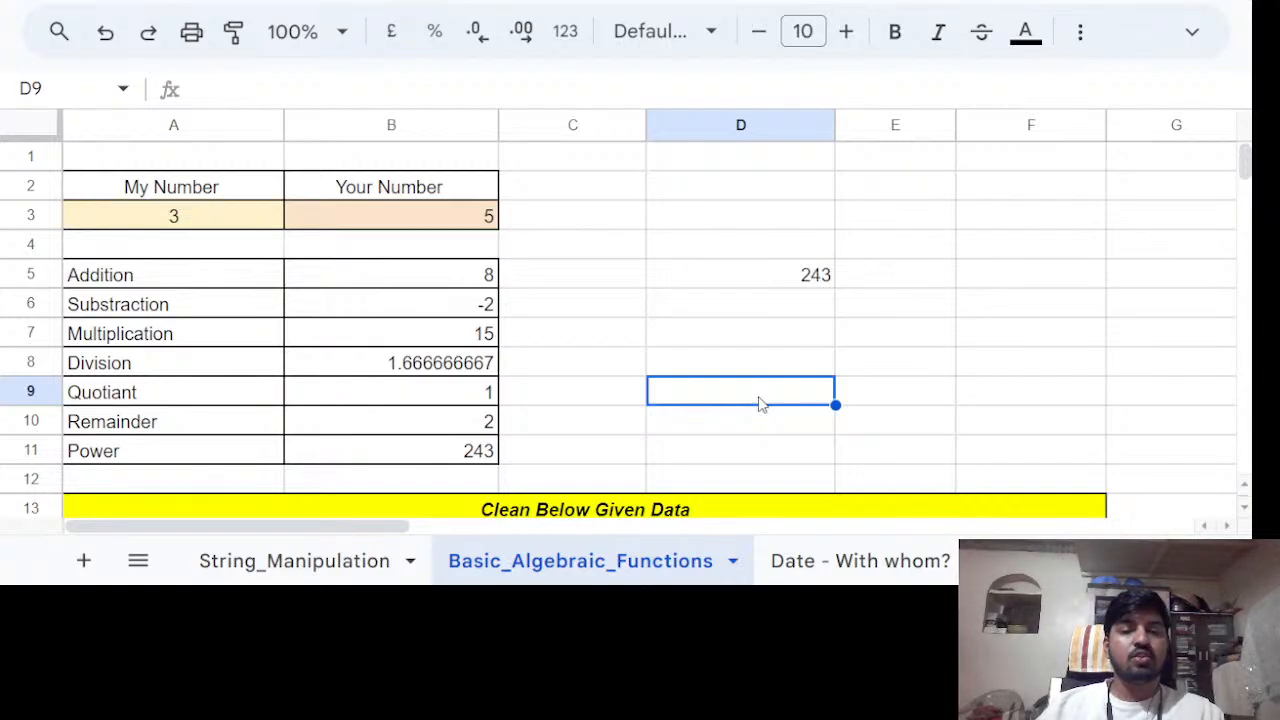
Enter the sample divisor 30 in cell D8 and the sample dividend 247 in cell E7.
{"action": "left_click", "coordinate": [798, 366]}
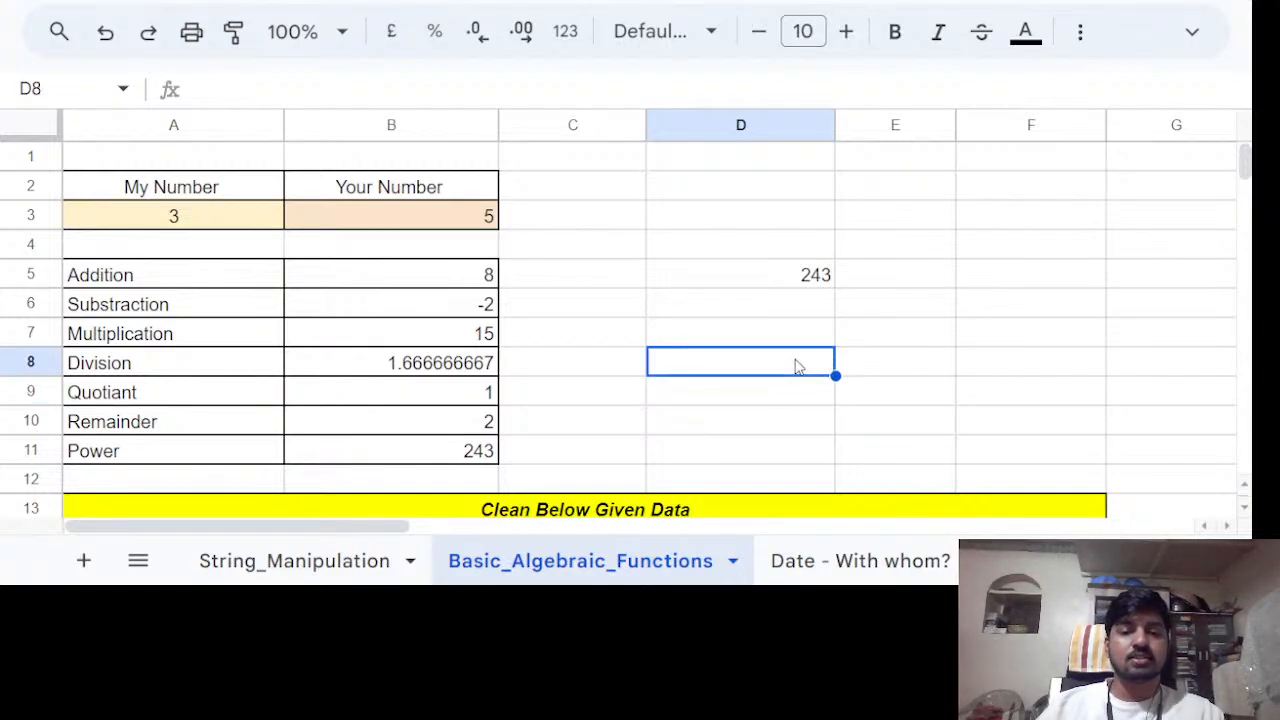
{"action": "type", "text": "30"}
{"action": "key", "text": "Return"}
{"action": "left_click", "coordinate": [798, 366]}
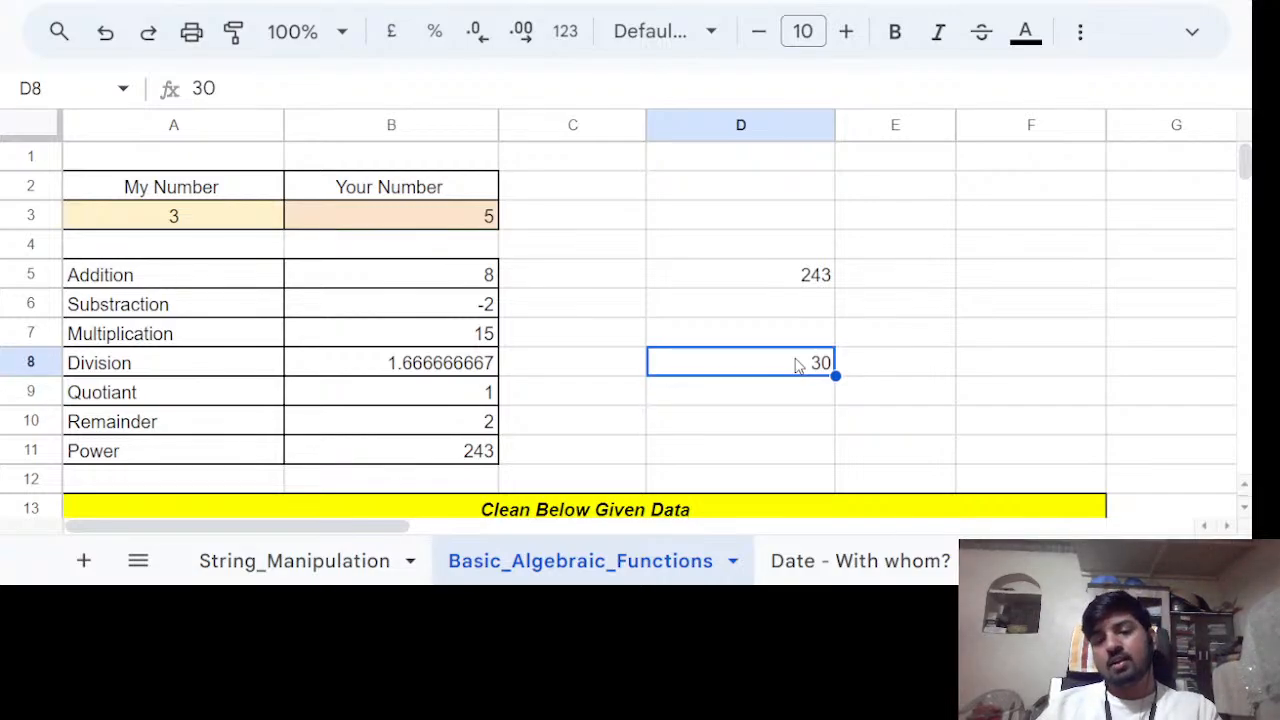
{"action": "key", "text": "Right"}
{"action": "key", "text": "Up"}
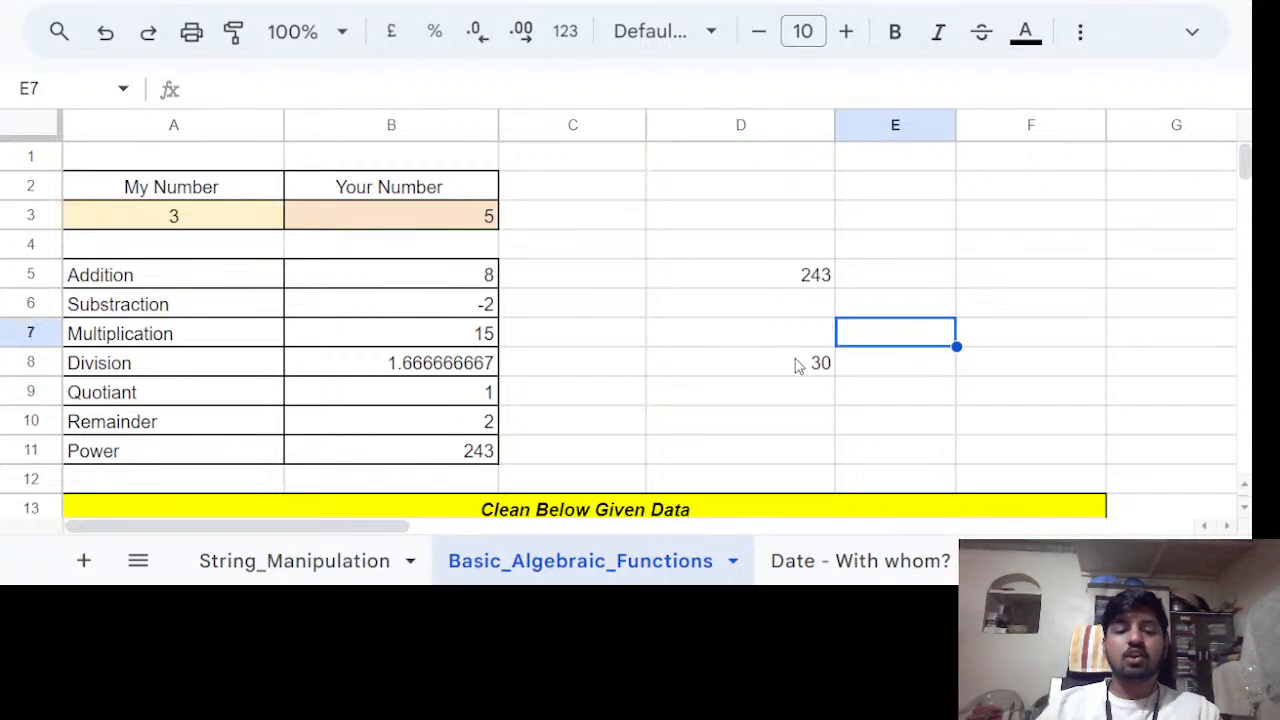
{"action": "type", "text": "247"}
{"action": "key", "text": "Return"}
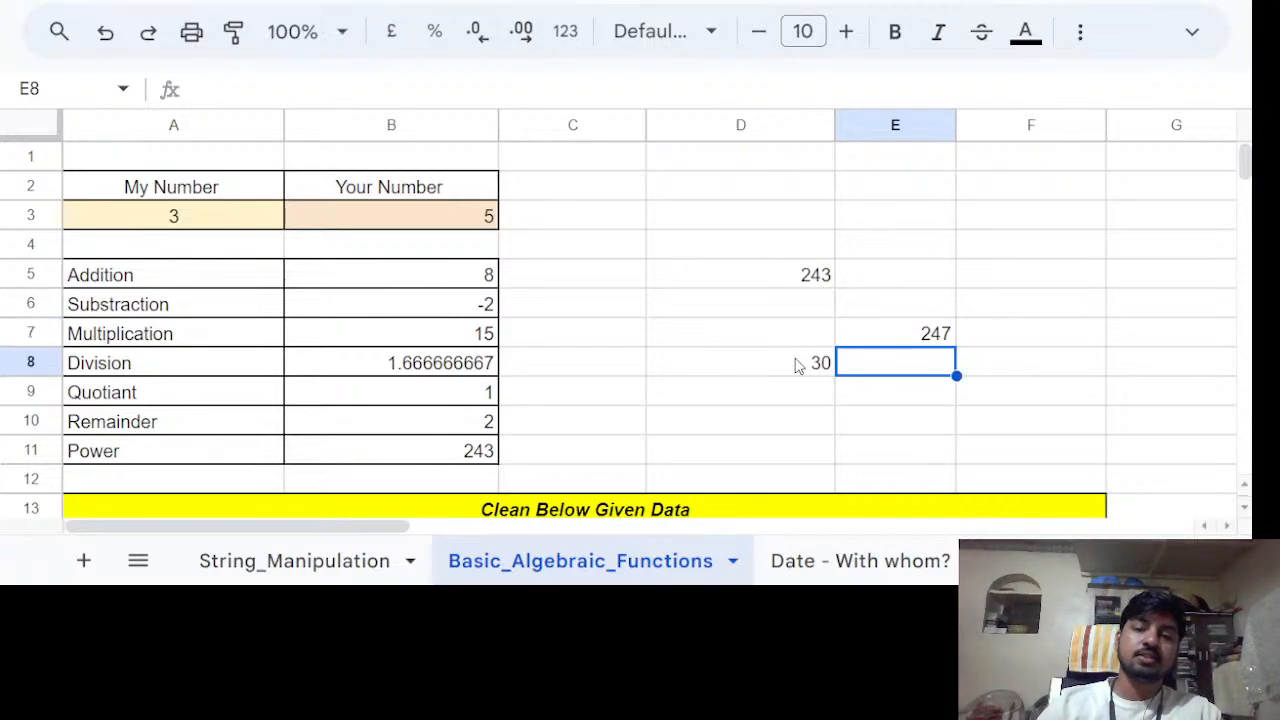
Enter 8 in cell E8 as a manual quotient and clear the cell again.
{"action": "key", "text": "Up"}
{"action": "key", "text": "Down"}
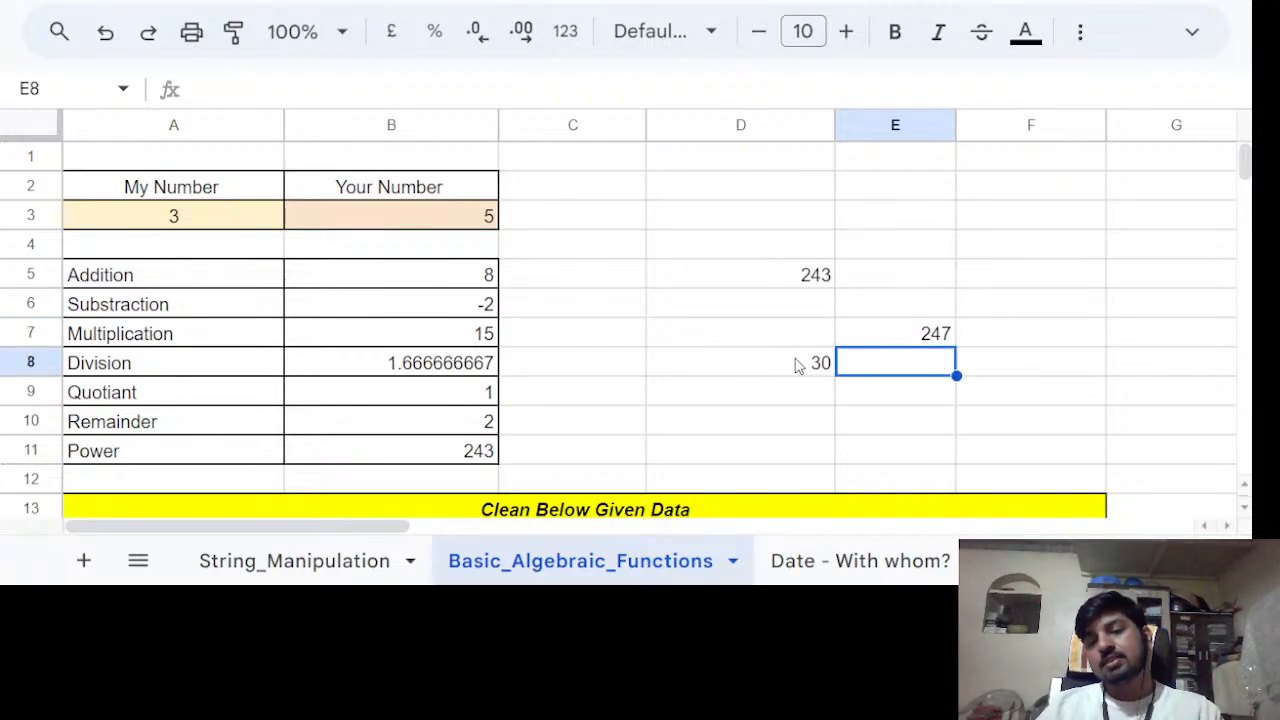
{"action": "key", "text": "Left"}
{"action": "key", "text": "Right"}
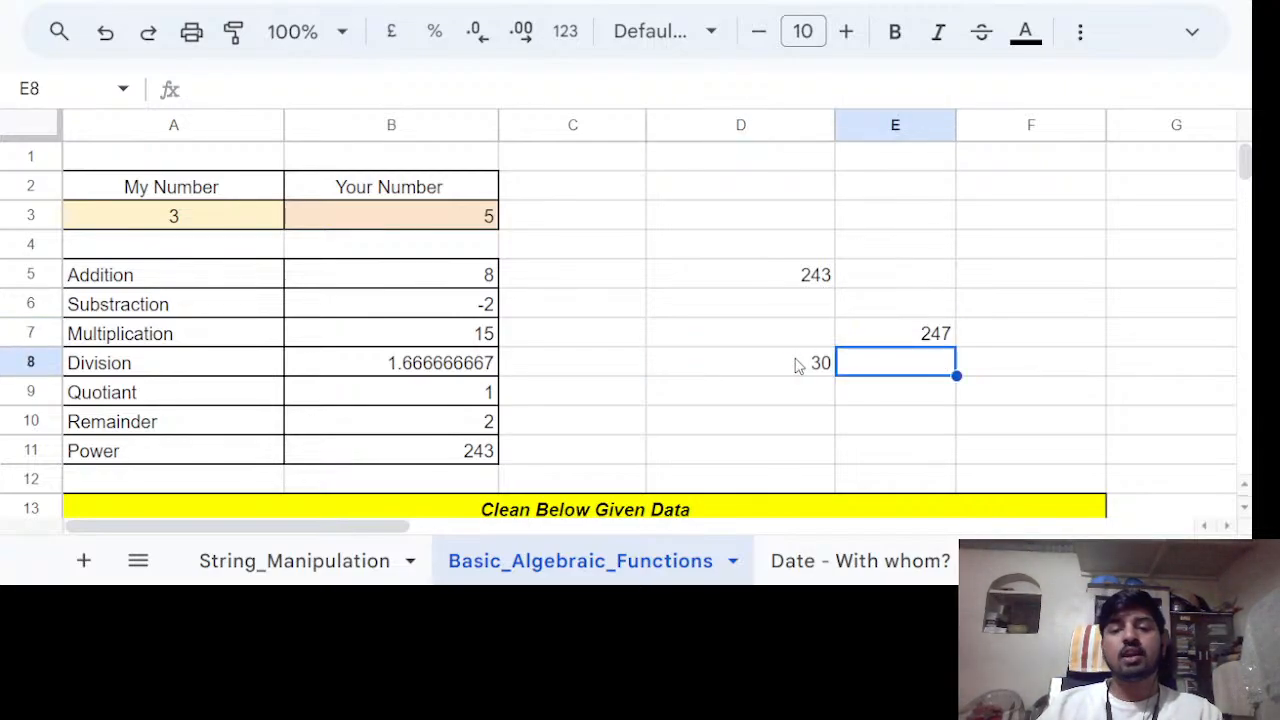
{"action": "key", "text": "Up"}
{"action": "key", "text": "Down"}
{"action": "key", "text": "Down"}
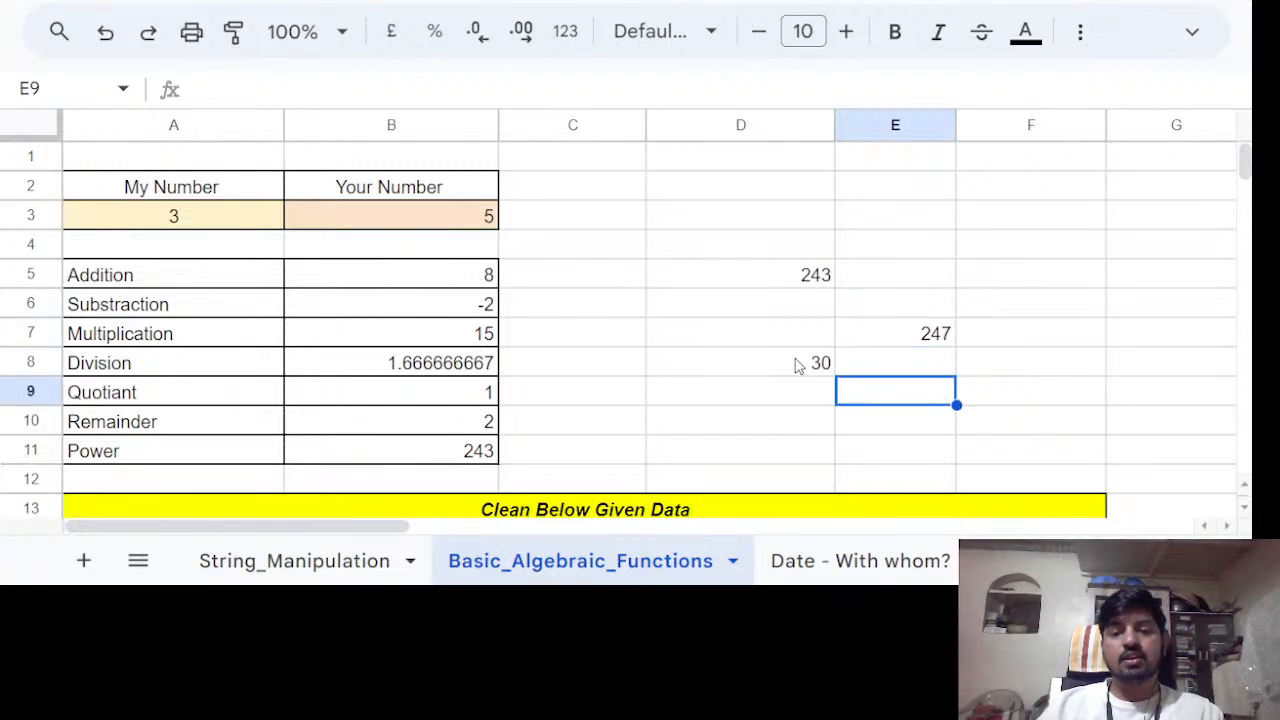
{"action": "key", "text": "Up"}
{"action": "type", "text": "8\\"}
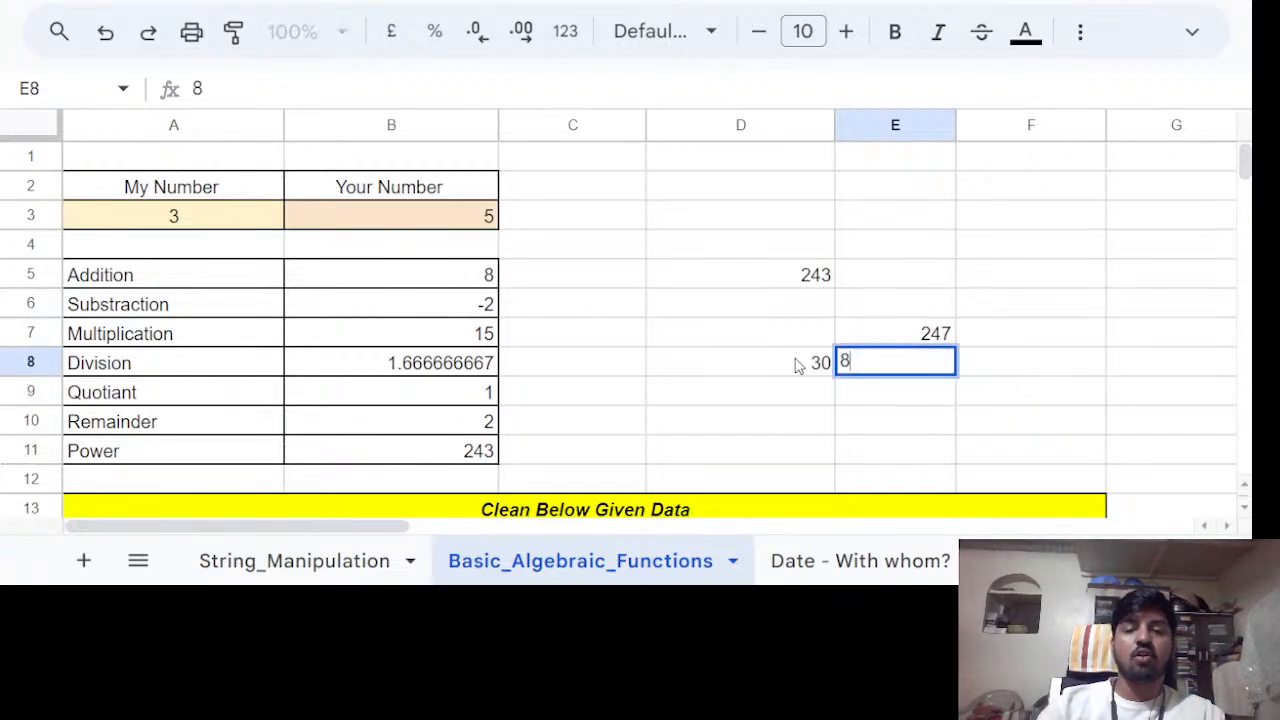
{"action": "key", "text": "BackSpace"}
{"action": "type", "text": "\\"}
{"action": "key", "text": "BackSpace"}
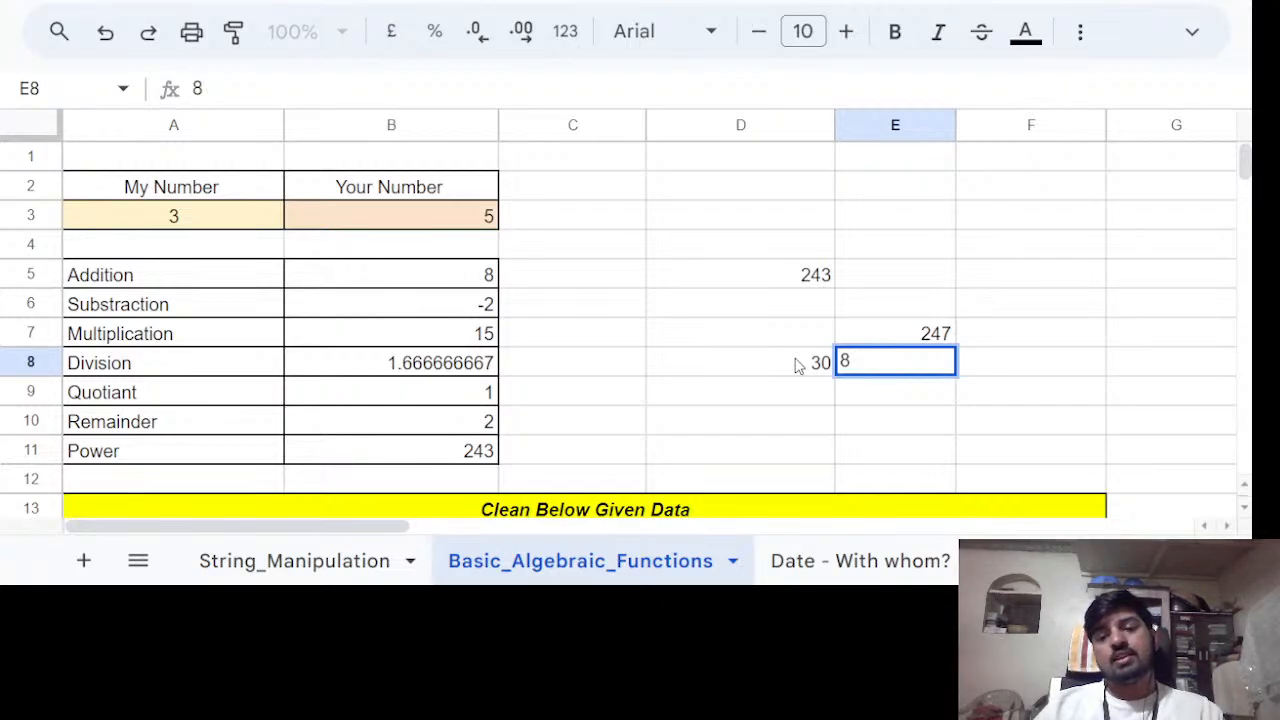
{"action": "key", "text": "Return"}
{"action": "key", "text": "Up"}
{"action": "key", "text": "Left"}
{"action": "key", "text": "Right"}
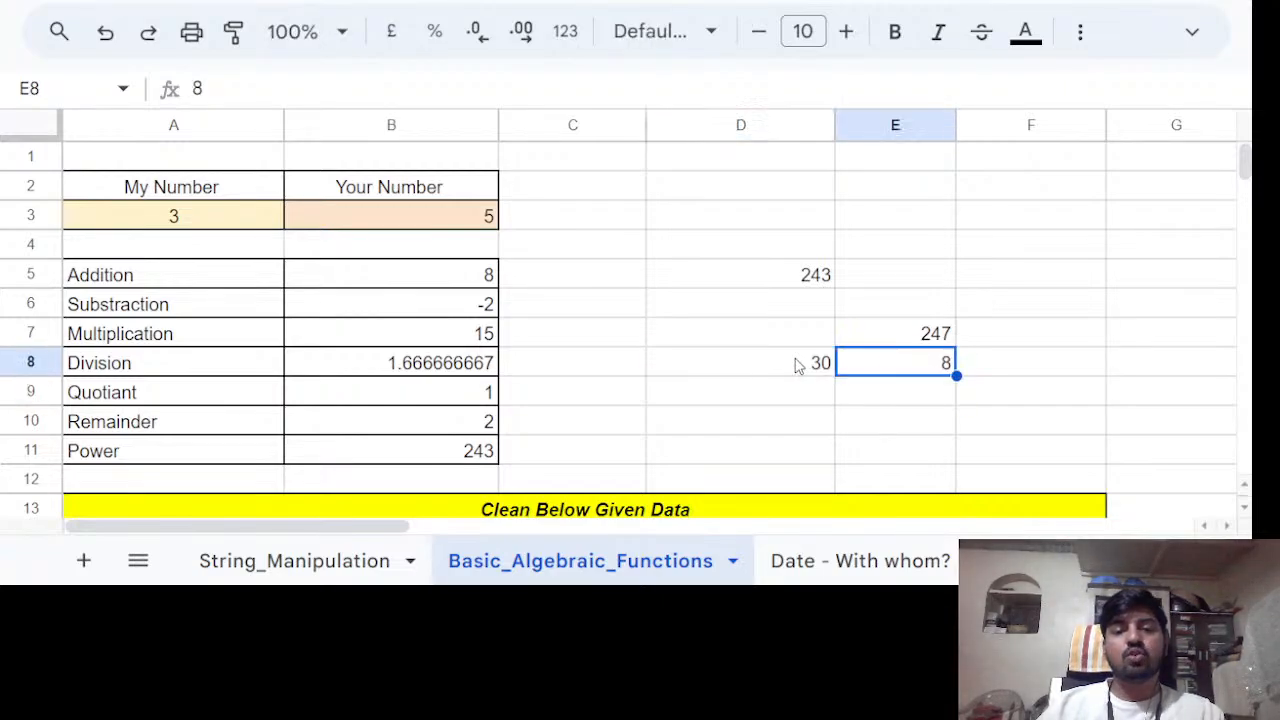
{"action": "key", "text": "Delete"}
Calculate the quotient of the sample numbers in cell E9 with =QUOTIENT(E7, D8).
{"action": "key", "text": "Down"}
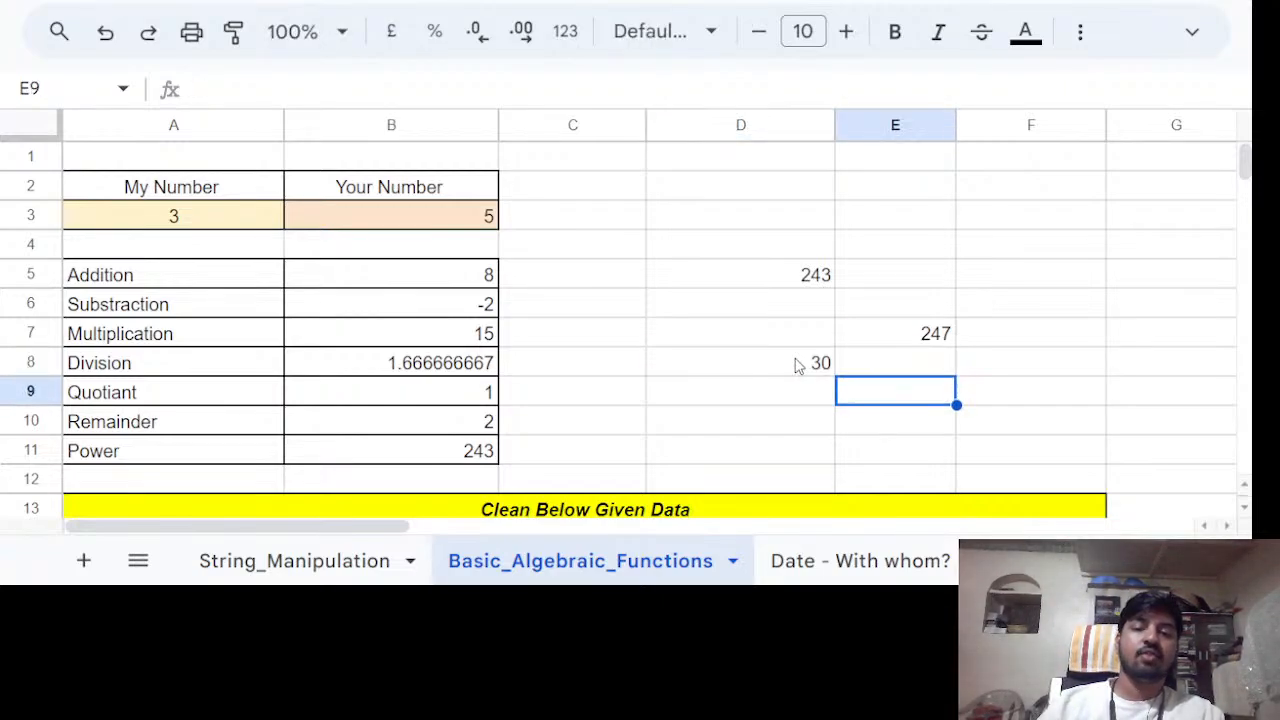
{"action": "type", "text": "="}
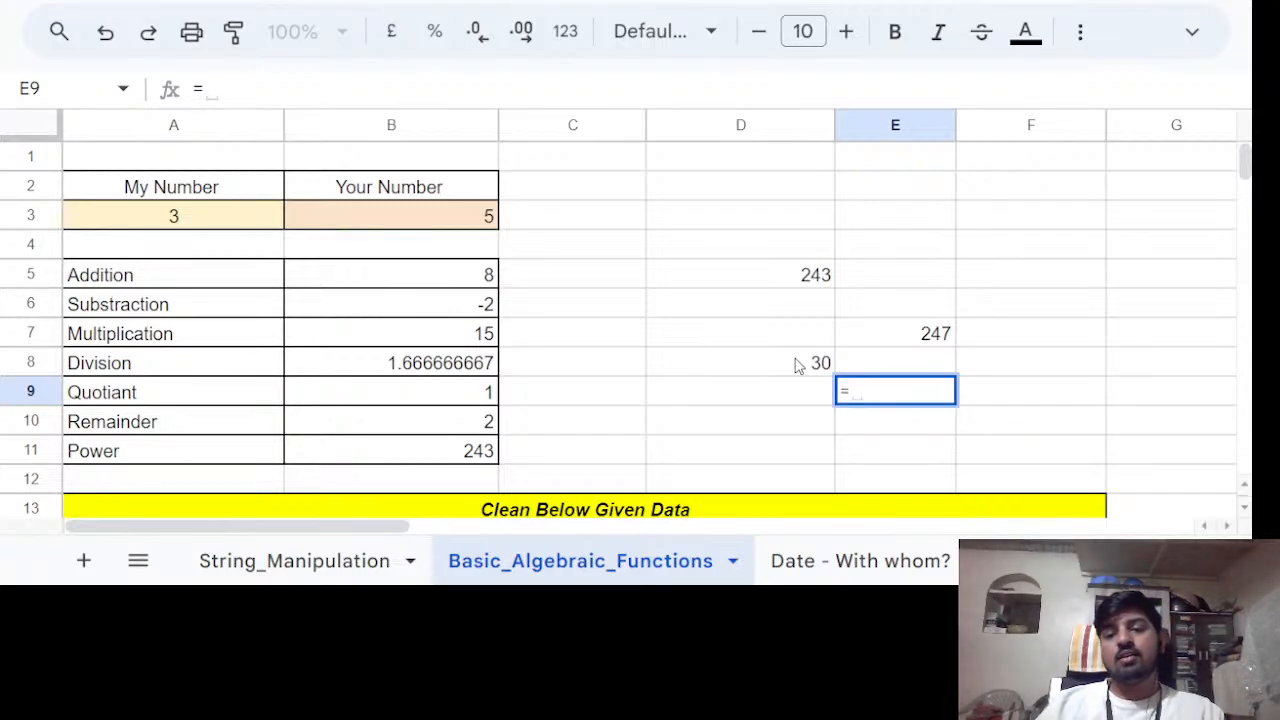
{"action": "key", "text": "Up"}
{"action": "key", "text": "Up"}
{"action": "key", "text": "BackSpace"}
{"action": "key", "text": "BackSpace"}
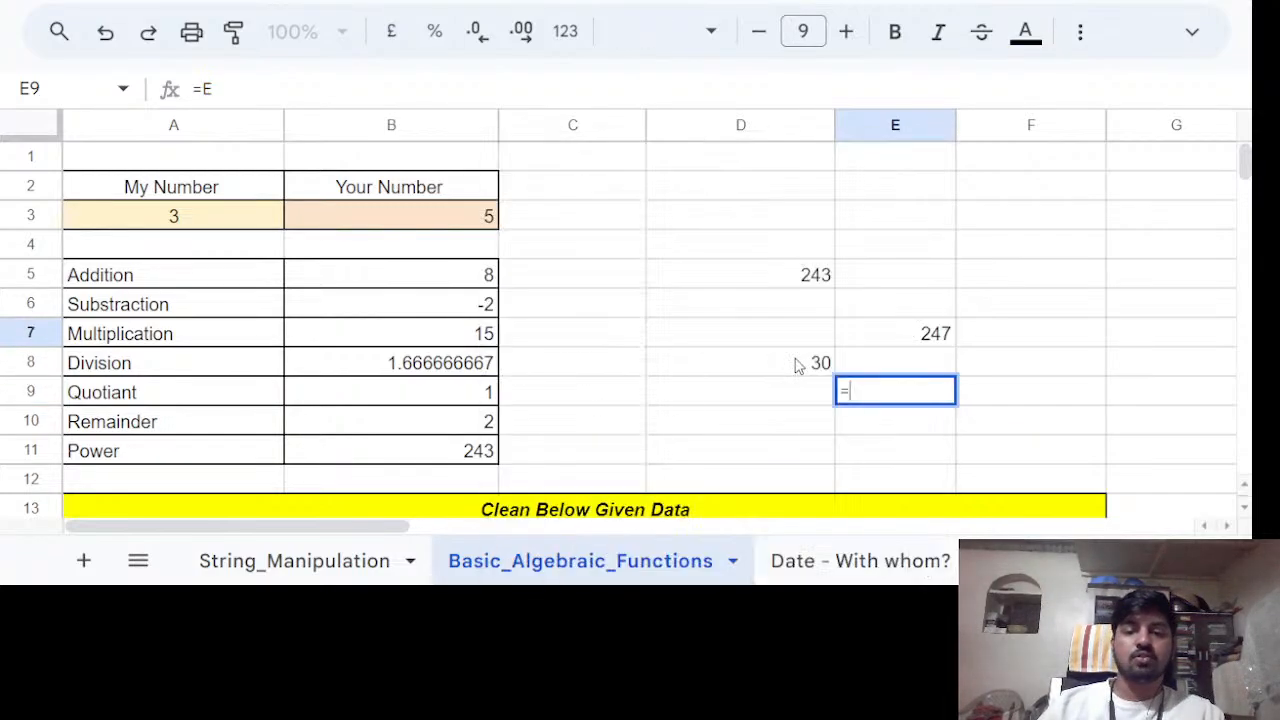
{"action": "type", "text": "QU"}
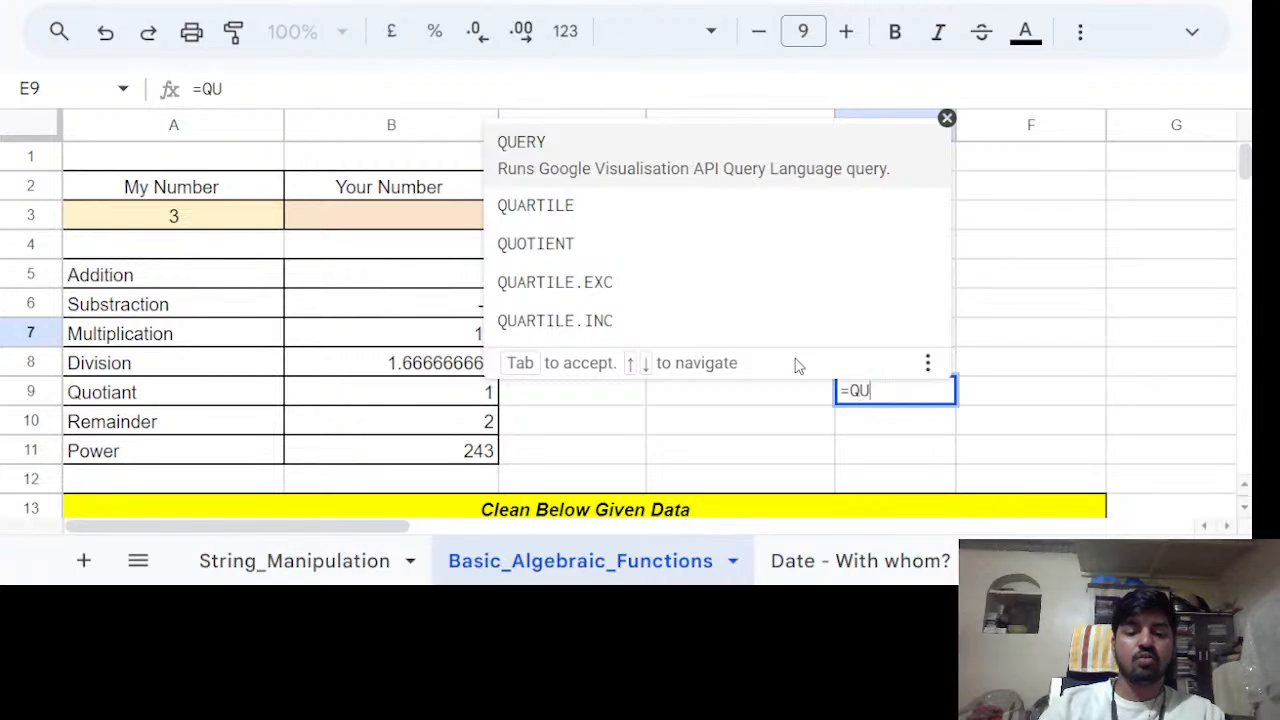
{"action": "type", "text": "o"}
{"action": "key", "text": "Tab"}
{"action": "key", "text": "Up"}
{"action": "key", "text": "Up"}
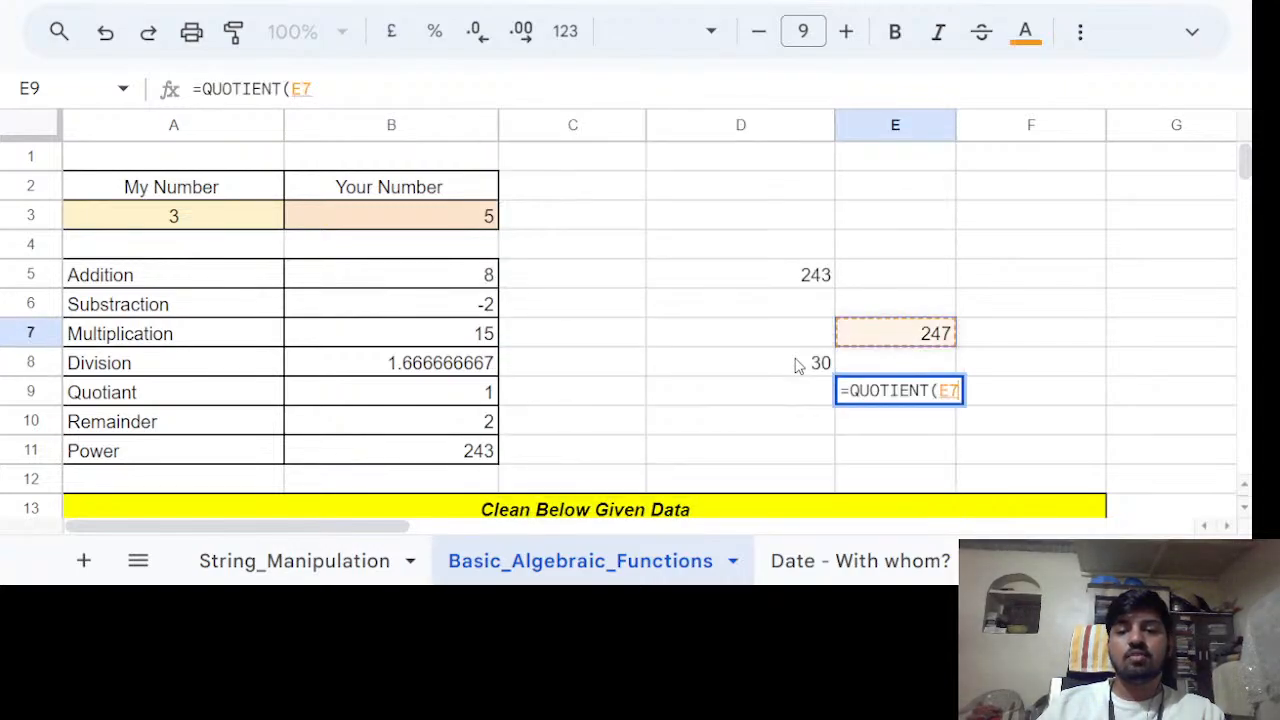
{"action": "type", "text": ","}
{"action": "key", "text": "Up"}
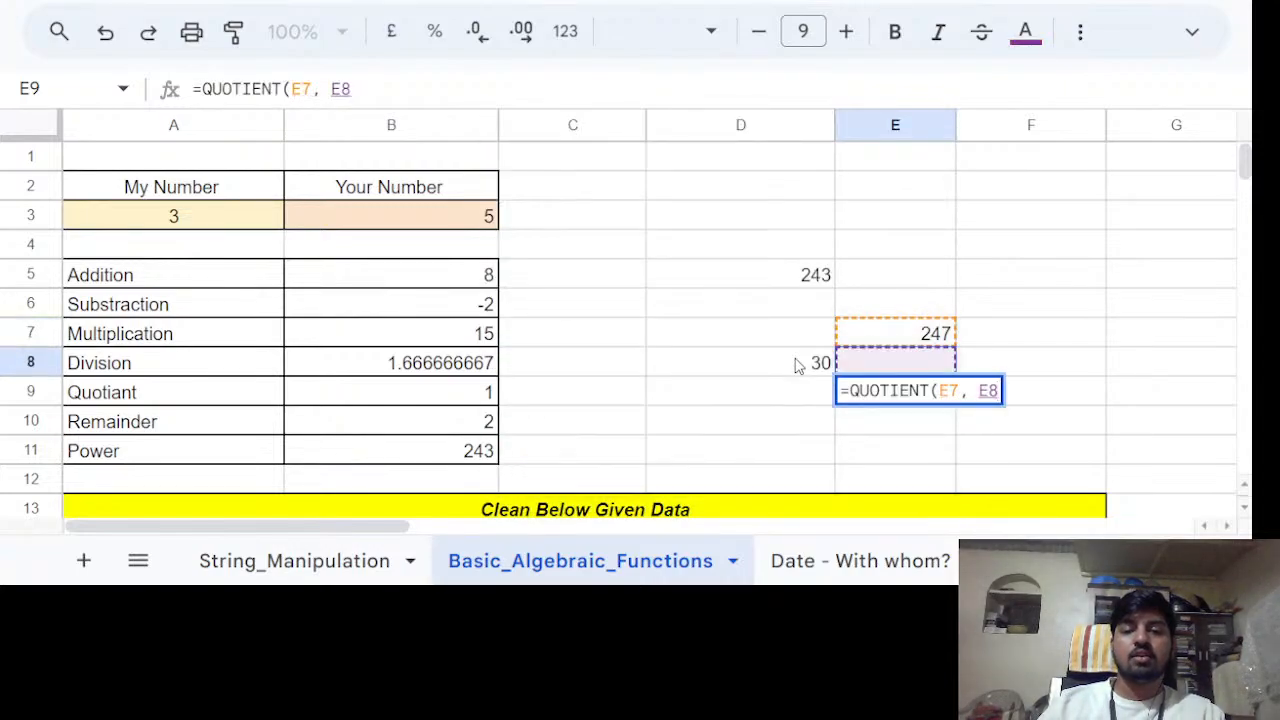
{"action": "key", "text": "Left"}
{"action": "key", "text": "Return"}
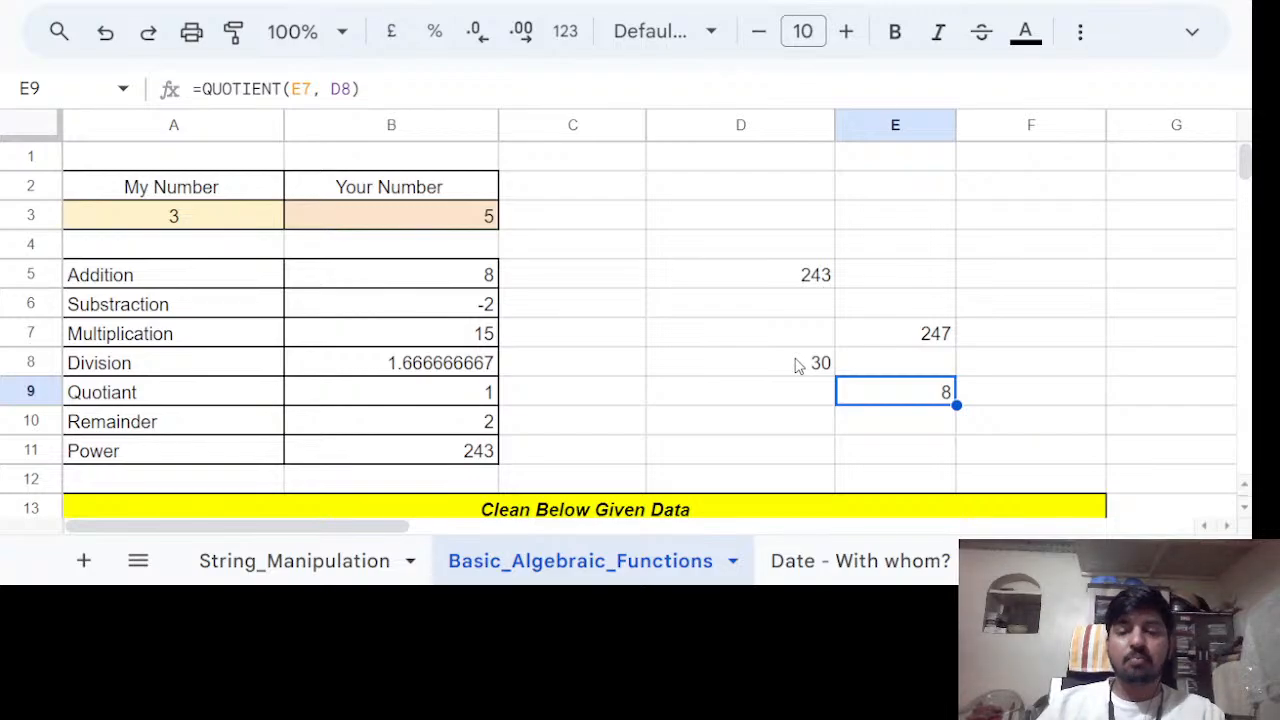
Calculate the remainder of the sample numbers in cell E10 with =MOD(E7,D8).
{"action": "key", "text": "Down"}
{"action": "type", "text": "=R"}
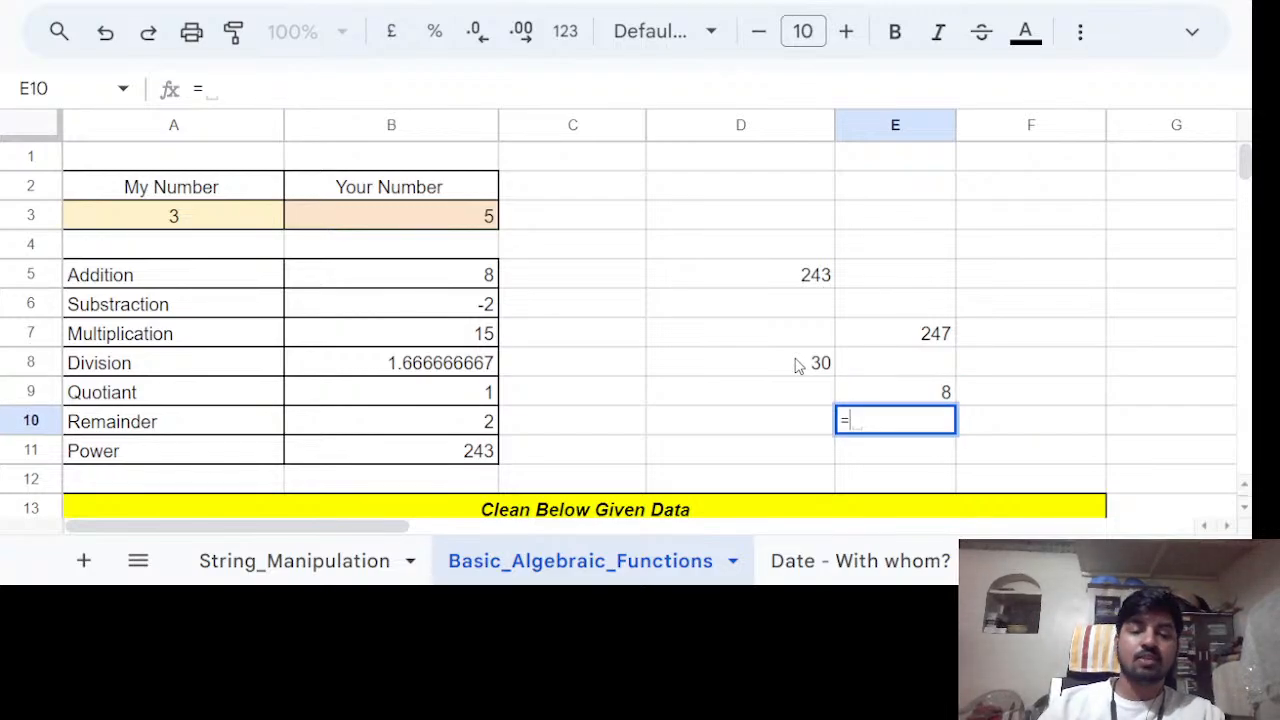
{"action": "key", "text": "BackSpace"}
{"action": "type", "text": "MOD("}
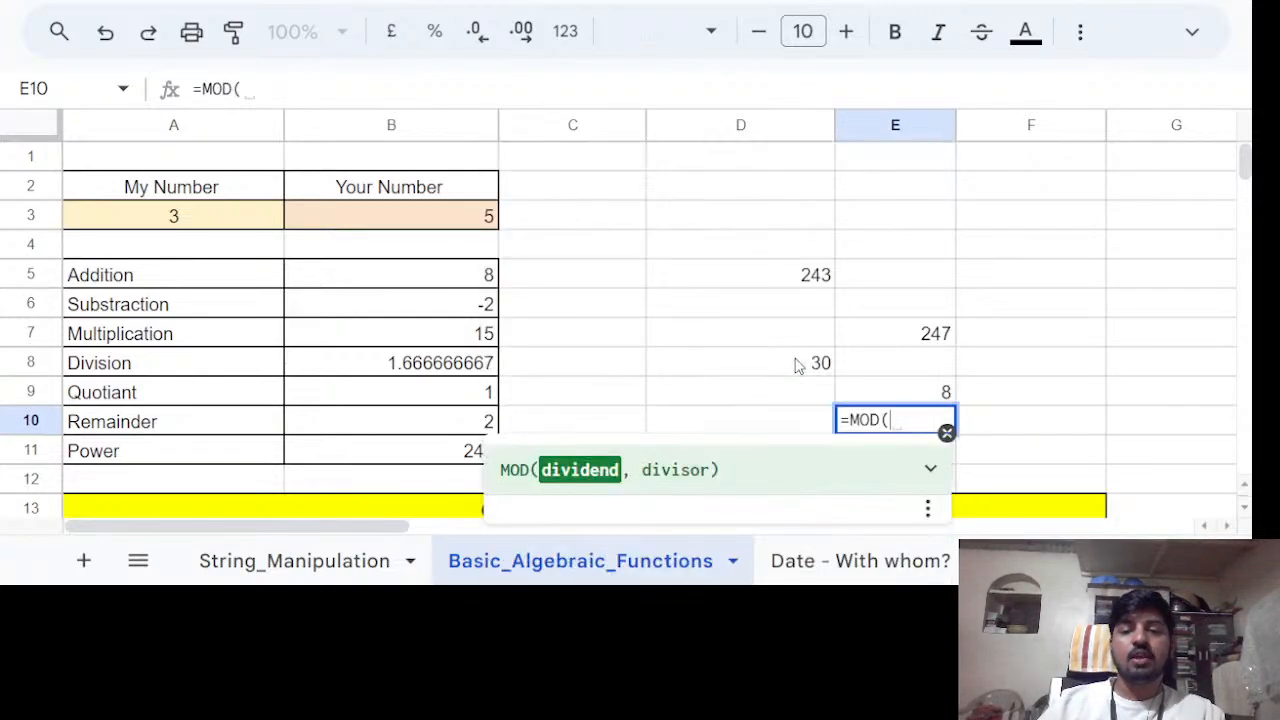
{"action": "key", "text": "Up"}
{"action": "key", "text": "Up"}
{"action": "key", "text": "Up"}
{"action": "type", "text": ","}
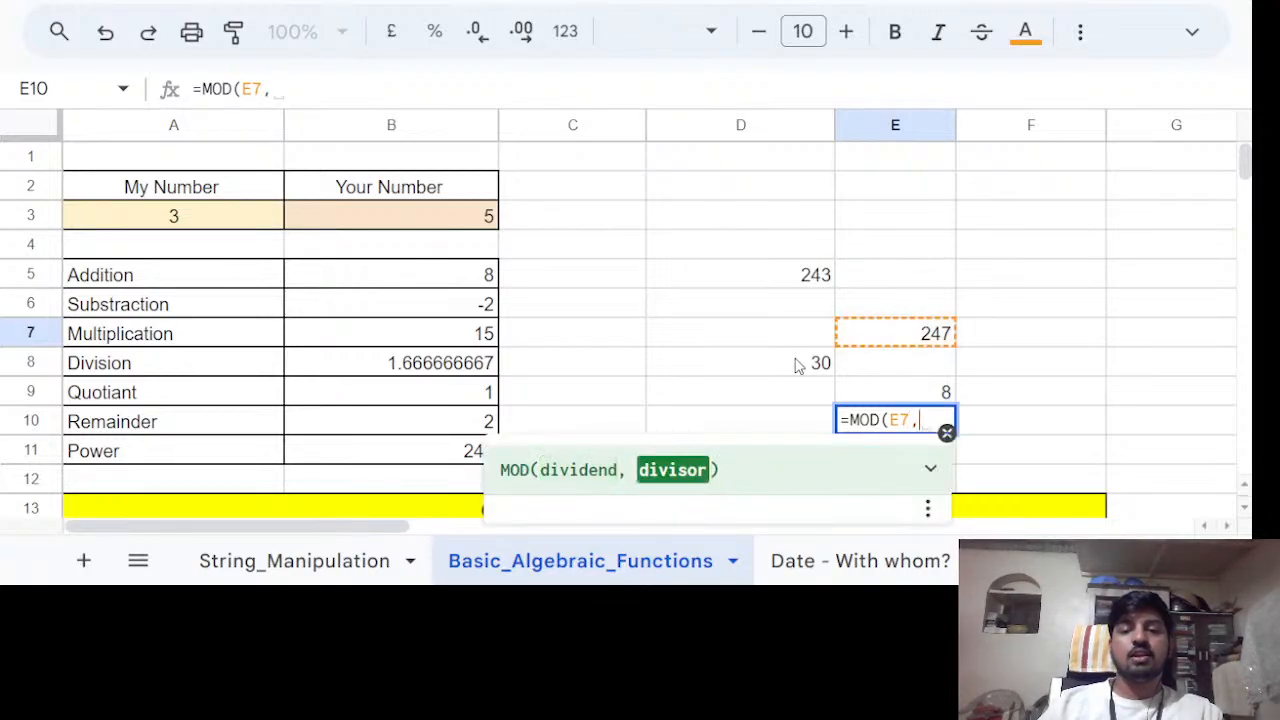
{"action": "key", "text": "Up"}
{"action": "left_click", "coordinate": [797, 366]}
{"action": "type", "text": ")"}
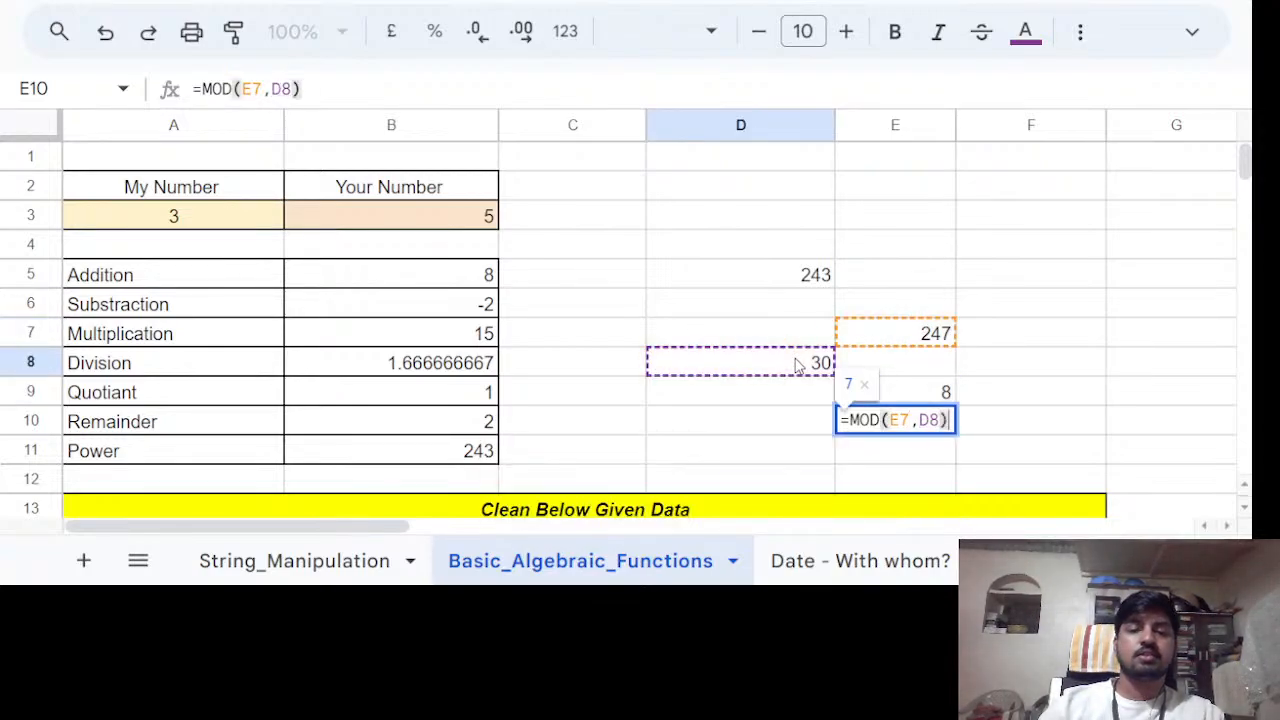
{"action": "key", "text": "Return"}
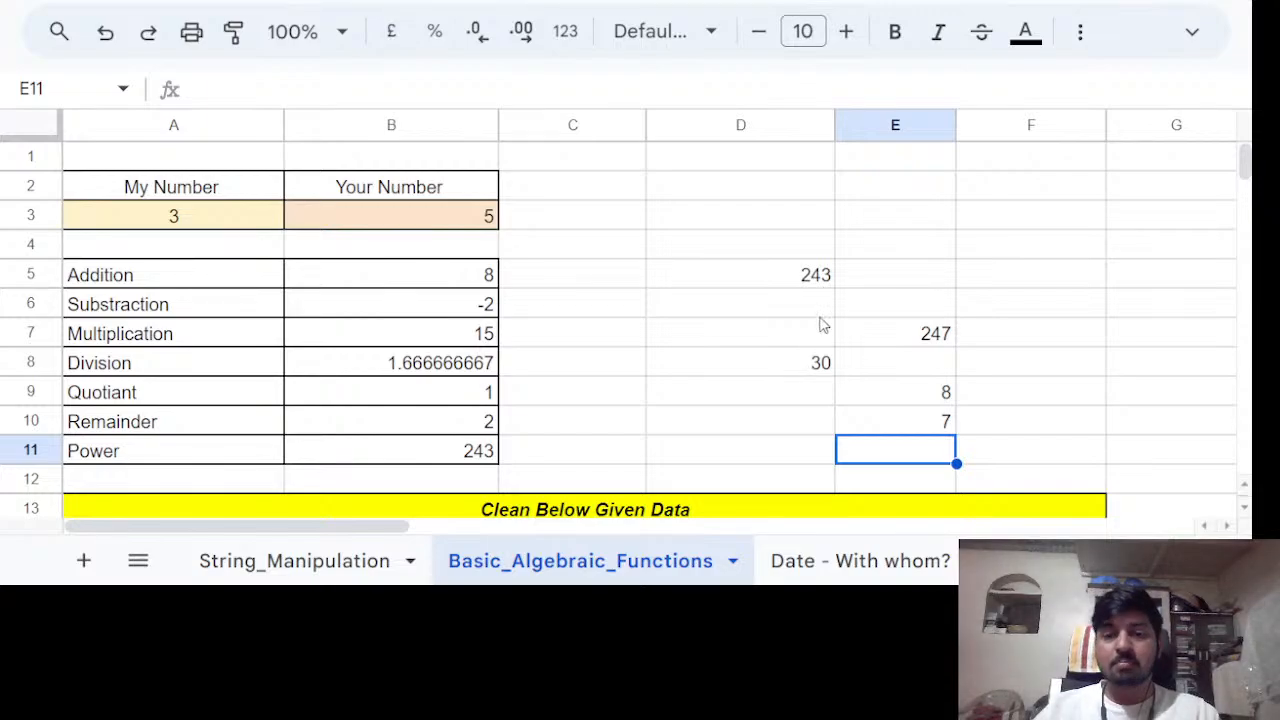
Clear the scratch numbers and formulas from the range D5:E10.
{"action": "left_click_drag", "start_coordinate": [800, 284], "coordinate": [952, 420]}
{"action": "key", "text": "Delete"}
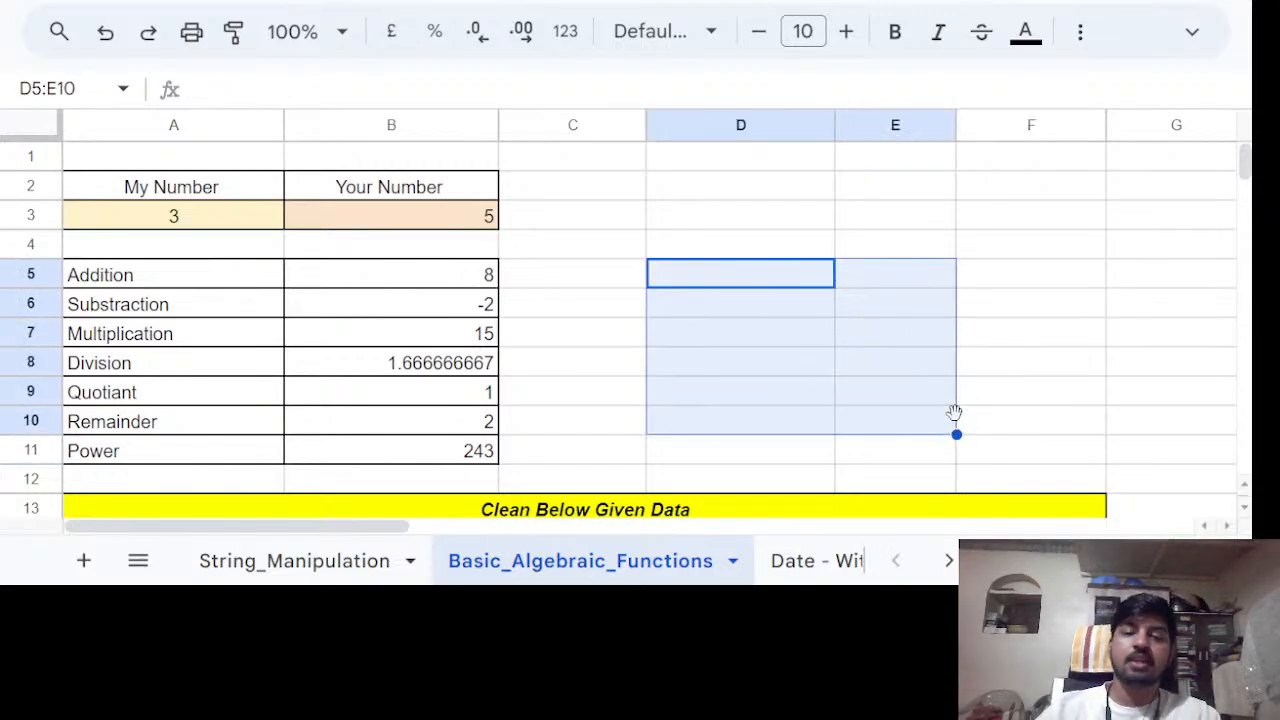
{"action": "left_click", "coordinate": [731, 451]}
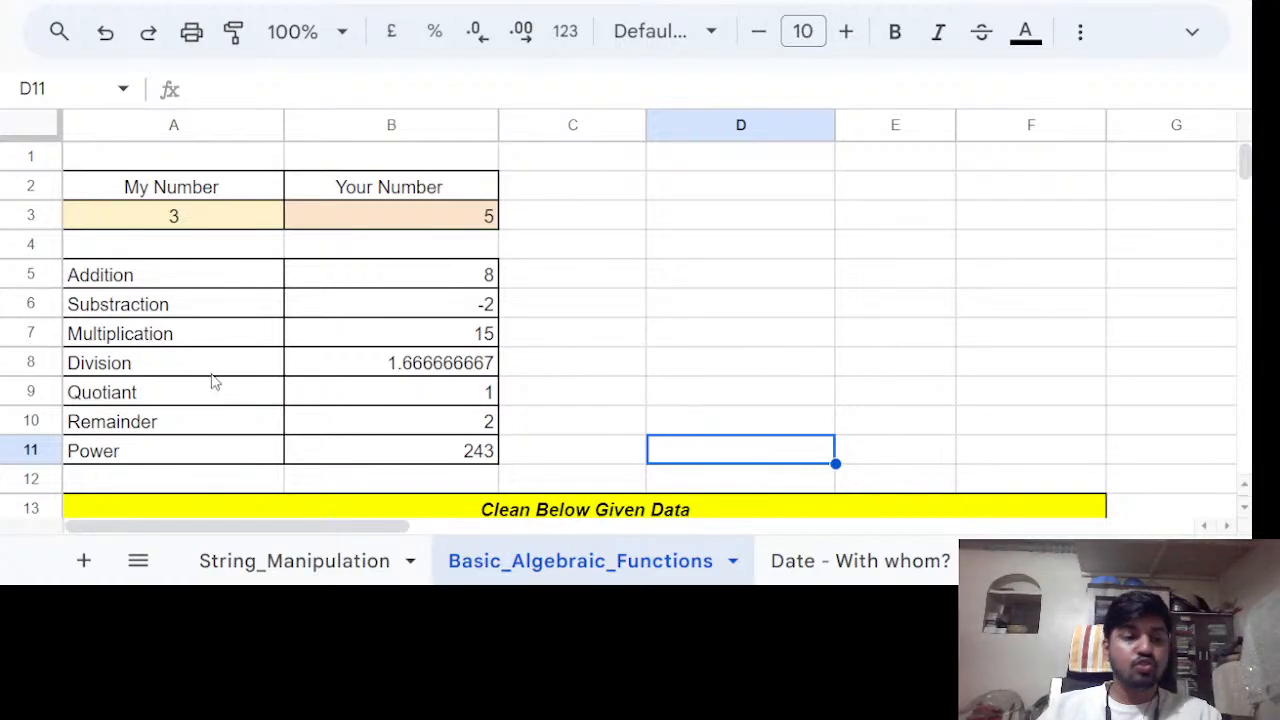
{"action": "scroll", "coordinate": [714, 360], "scroll_direction": "down", "scroll_amount": 2}
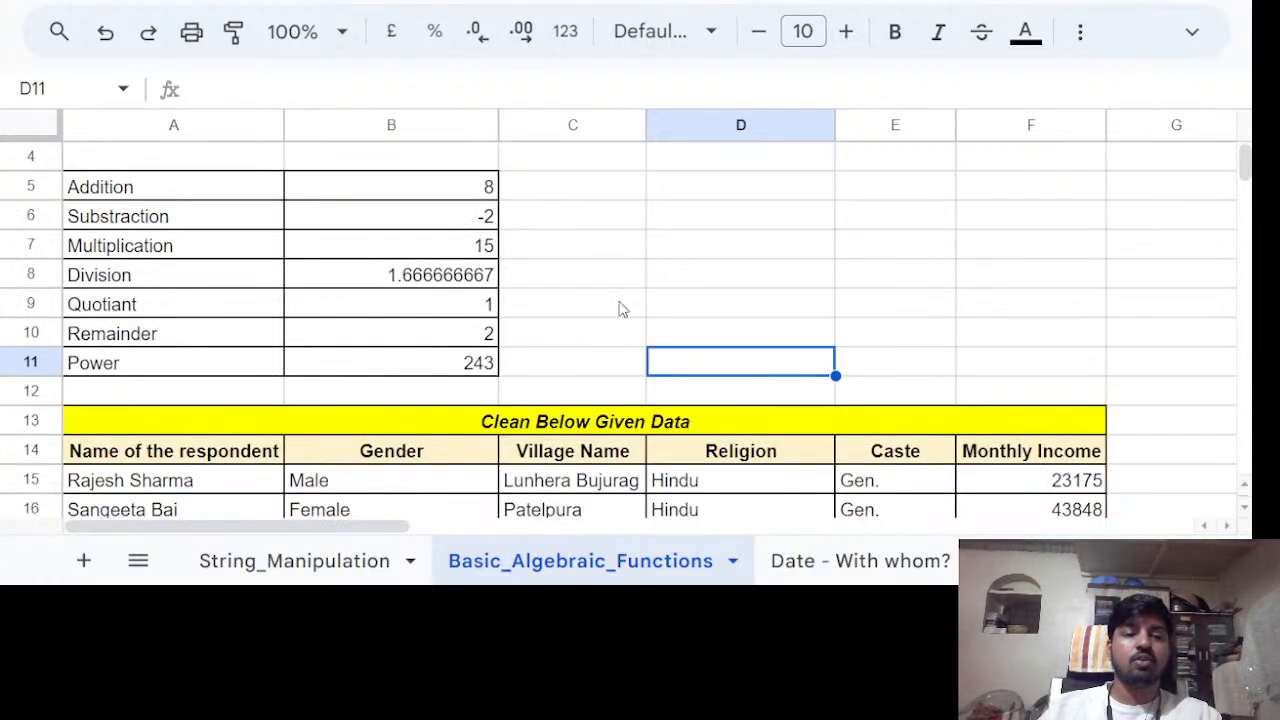
Clear the existing answers to the four income questions below the respondent table, in the range C164:D167.
{"action": "scroll", "coordinate": [612, 310], "scroll_direction": "up", "scroll_amount": 1}
{"action": "scroll", "coordinate": [612, 310], "scroll_direction": "down", "scroll_amount": 10}
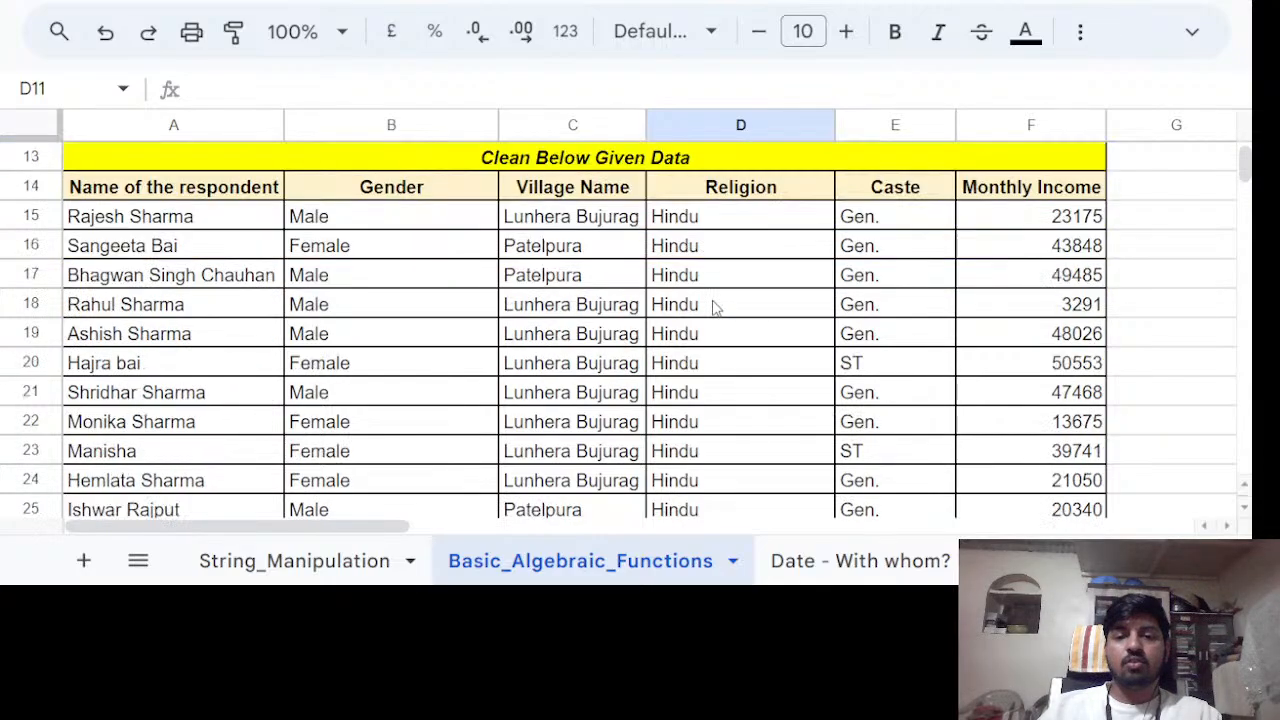
{"action": "scroll", "coordinate": [714, 307], "scroll_direction": "down", "scroll_amount": 15}
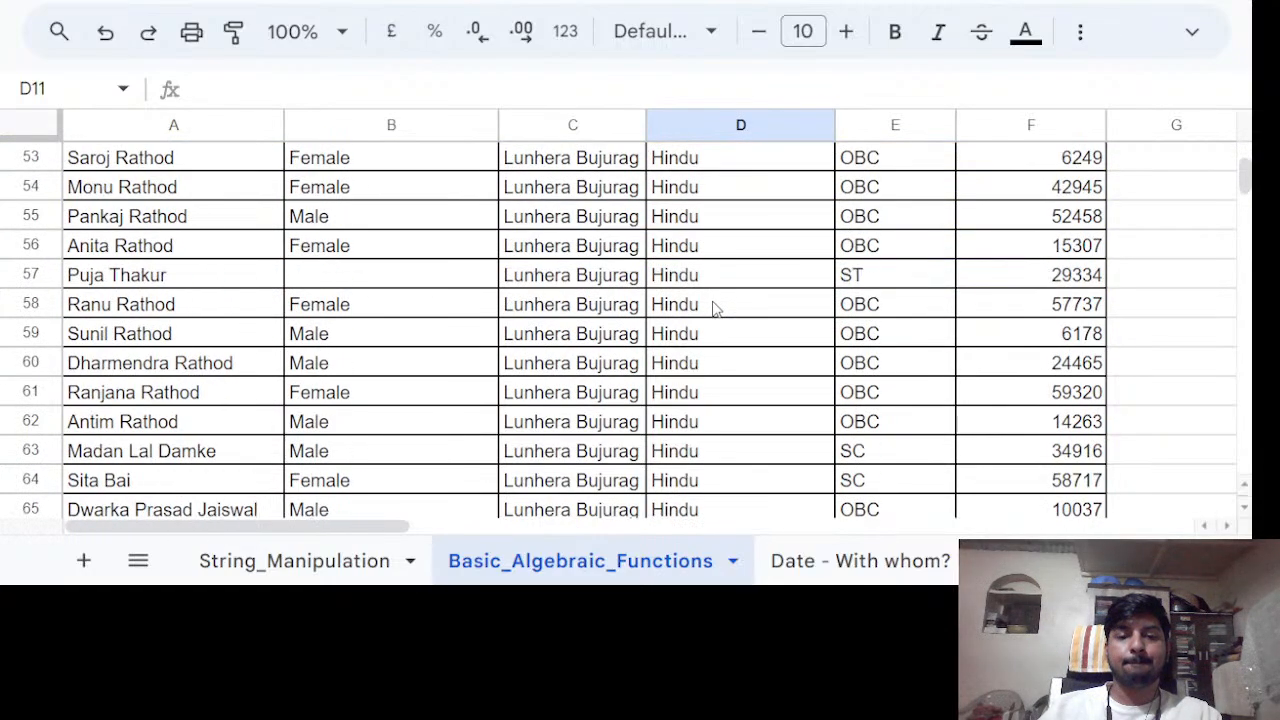
{"action": "scroll", "coordinate": [714, 308], "scroll_direction": "down", "scroll_amount": 15}
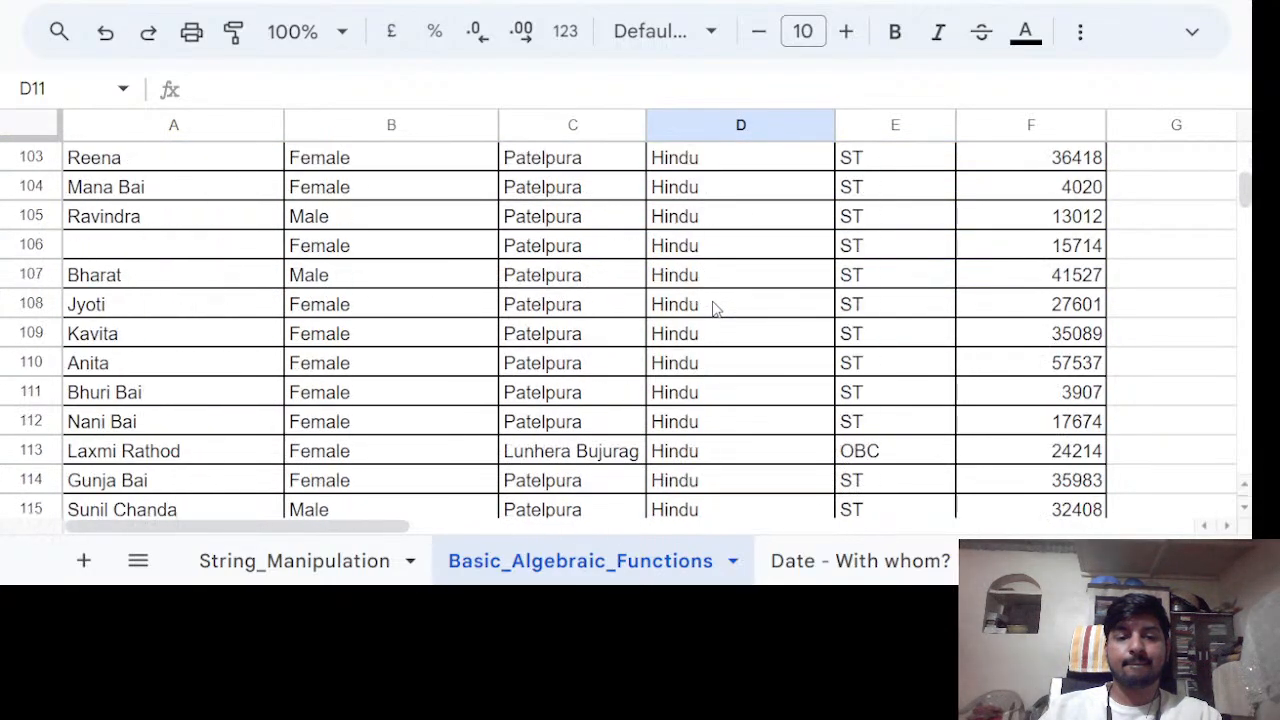
{"action": "scroll", "coordinate": [714, 308], "scroll_direction": "down", "scroll_amount": 12}
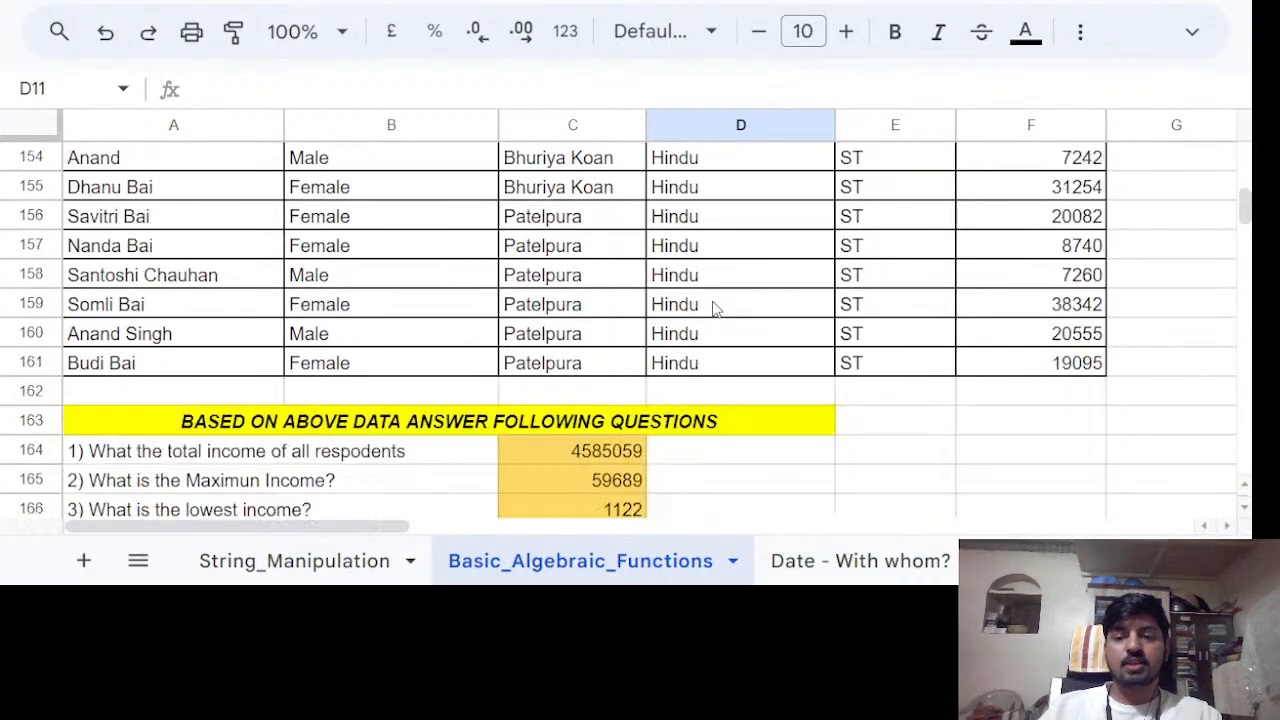
{"action": "scroll", "coordinate": [680, 325], "scroll_direction": "up", "scroll_amount": 3}
{"action": "scroll", "coordinate": [650, 340], "scroll_direction": "down", "scroll_amount": 2}
{"action": "left_click_drag", "start_coordinate": [603, 338], "coordinate": [787, 428]}
{"action": "key", "text": "Delete"}
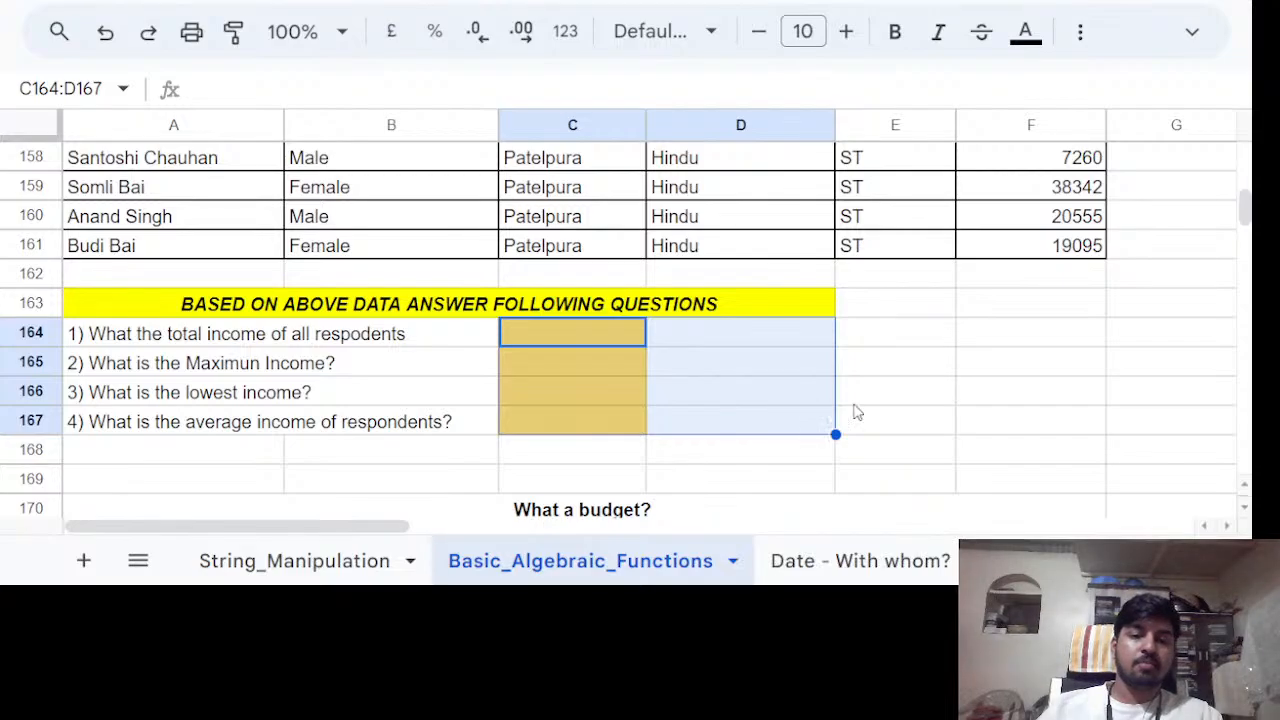
{"action": "left_click", "coordinate": [851, 400]}
Inspect the respondent table for blank cells, checking the village name in row 46 and the caste in row 83.
{"action": "scroll", "coordinate": [465, 339], "scroll_direction": "up", "scroll_amount": 18}
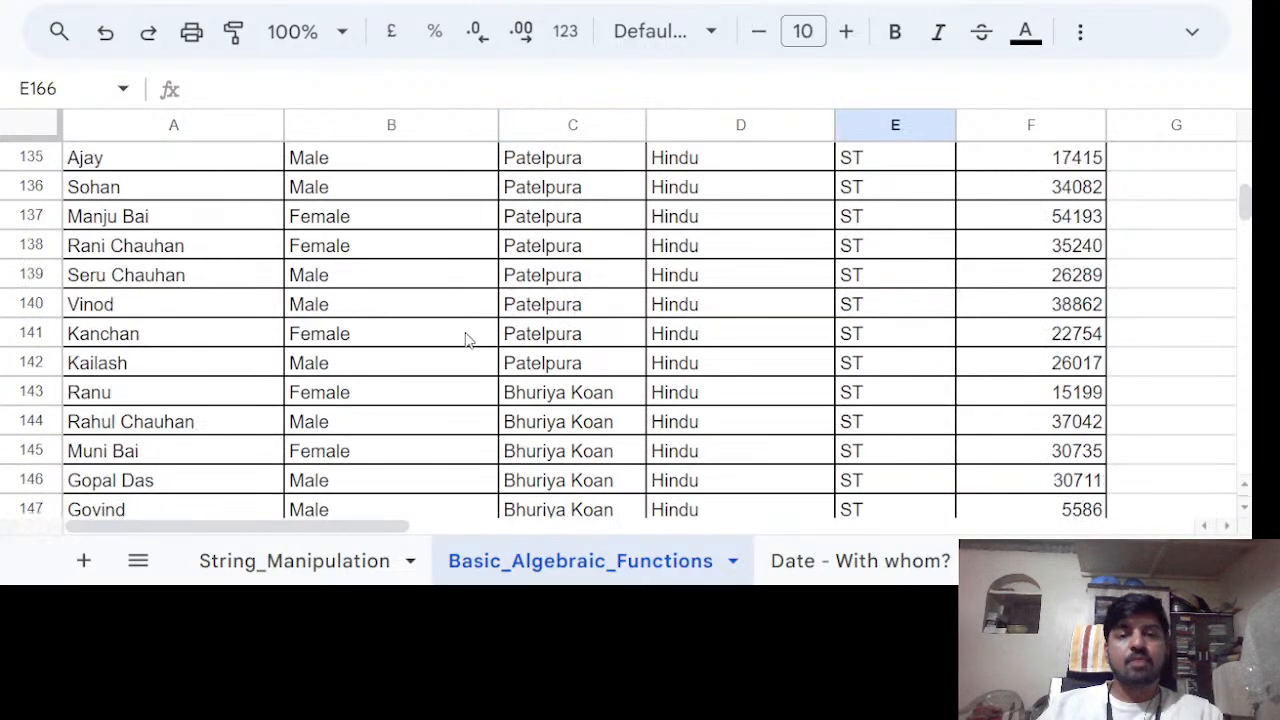
{"action": "scroll", "coordinate": [465, 339], "scroll_direction": "up", "scroll_amount": 18}
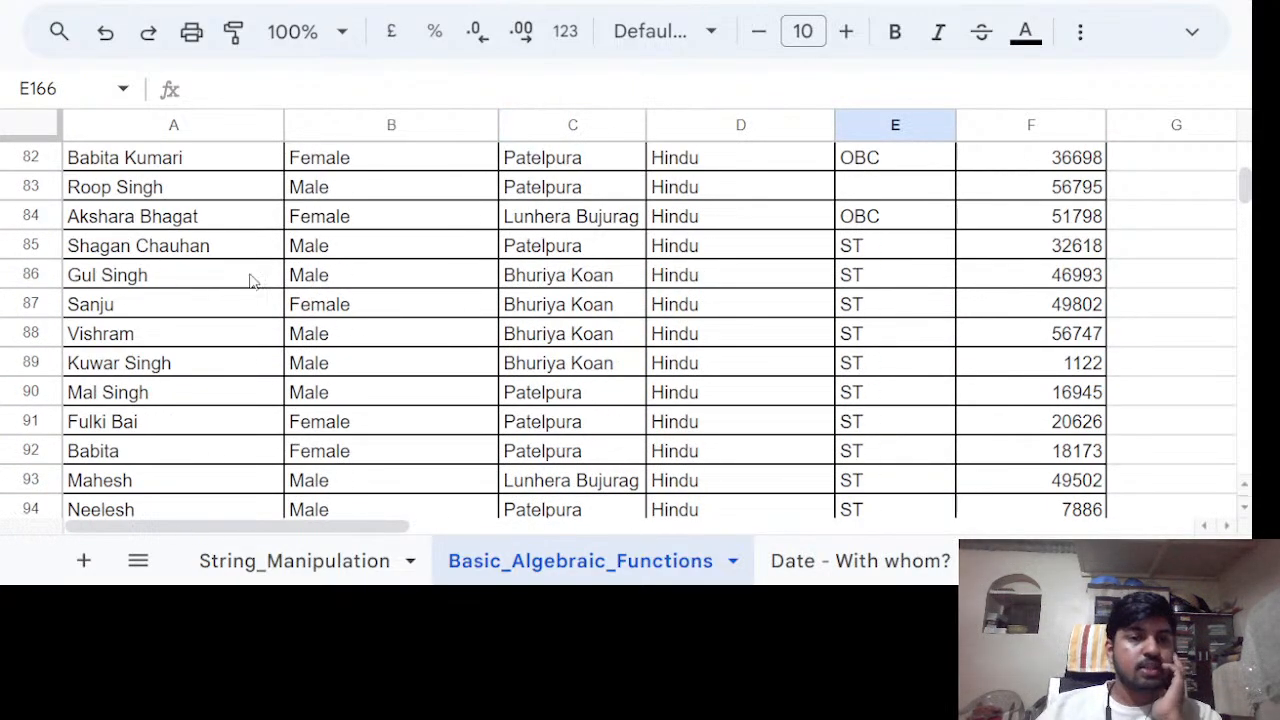
{"action": "scroll", "coordinate": [250, 280], "scroll_direction": "up", "scroll_amount": 15}
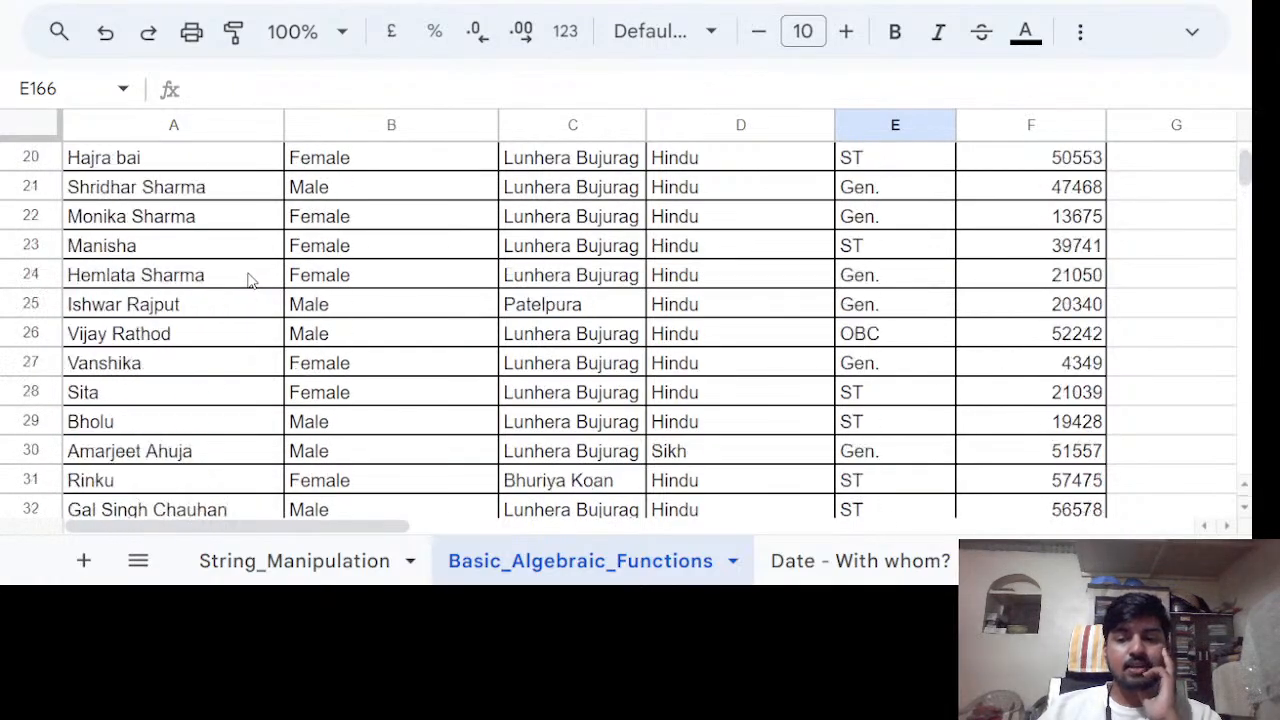
{"action": "scroll", "coordinate": [295, 362], "scroll_direction": "down", "scroll_amount": 5}
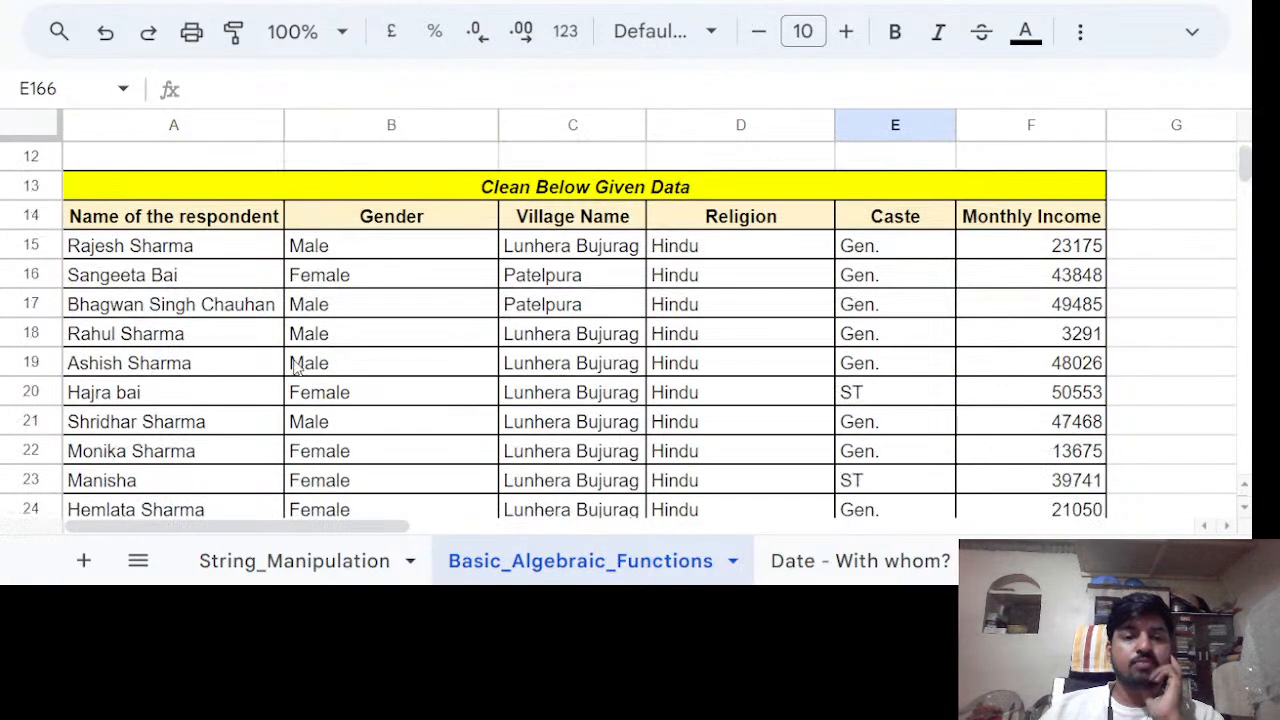
{"action": "left_click_drag", "start_coordinate": [220, 224], "coordinate": [340, 316]}
{"action": "left_click", "coordinate": [692, 306]}
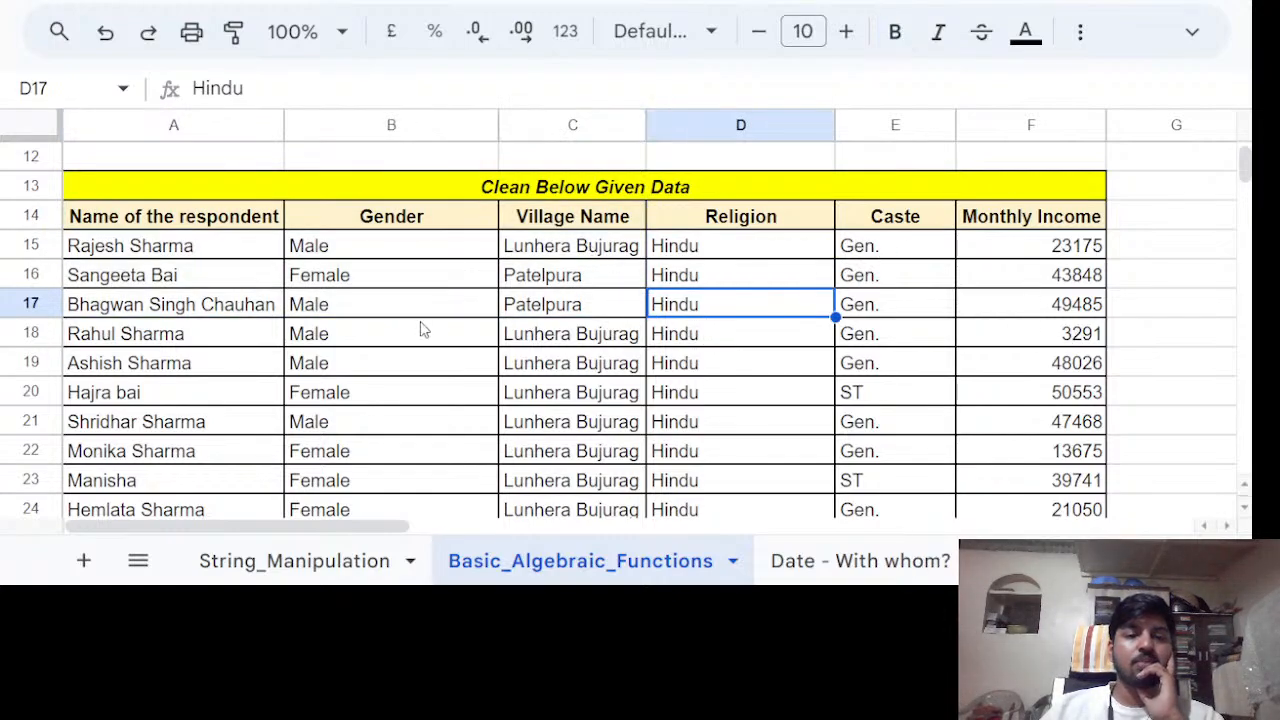
{"action": "scroll", "coordinate": [400, 327], "scroll_direction": "down", "scroll_amount": 2}
{"action": "scroll", "coordinate": [398, 327], "scroll_direction": "down", "scroll_amount": 7}
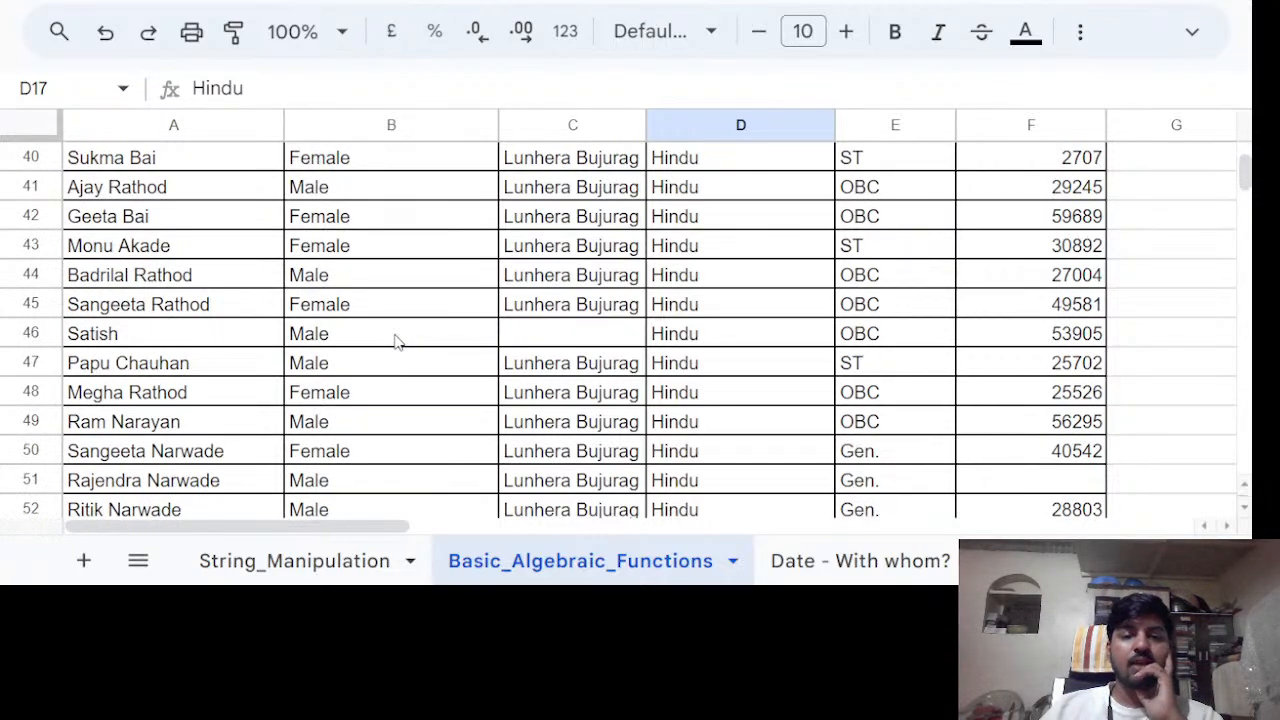
{"action": "left_click", "coordinate": [556, 338]}
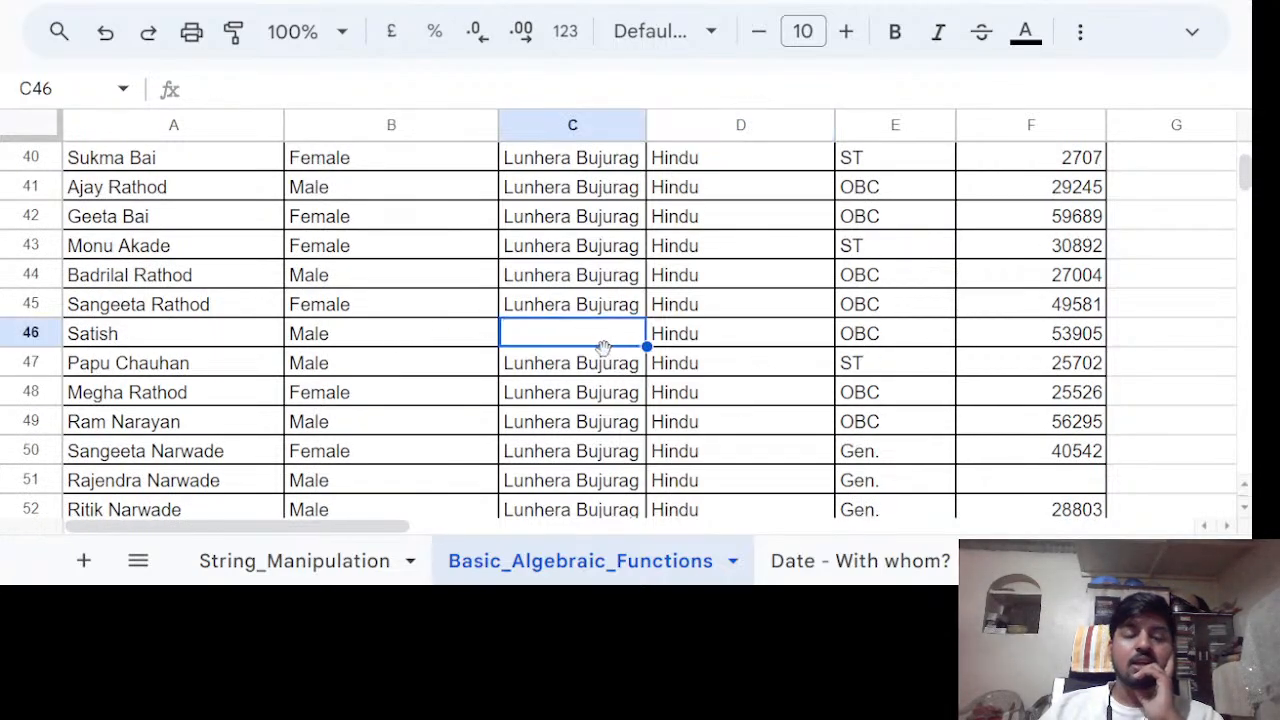
{"action": "scroll", "coordinate": [600, 356], "scroll_direction": "down", "scroll_amount": 4}
{"action": "scroll", "coordinate": [606, 360], "scroll_direction": "down", "scroll_amount": 6}
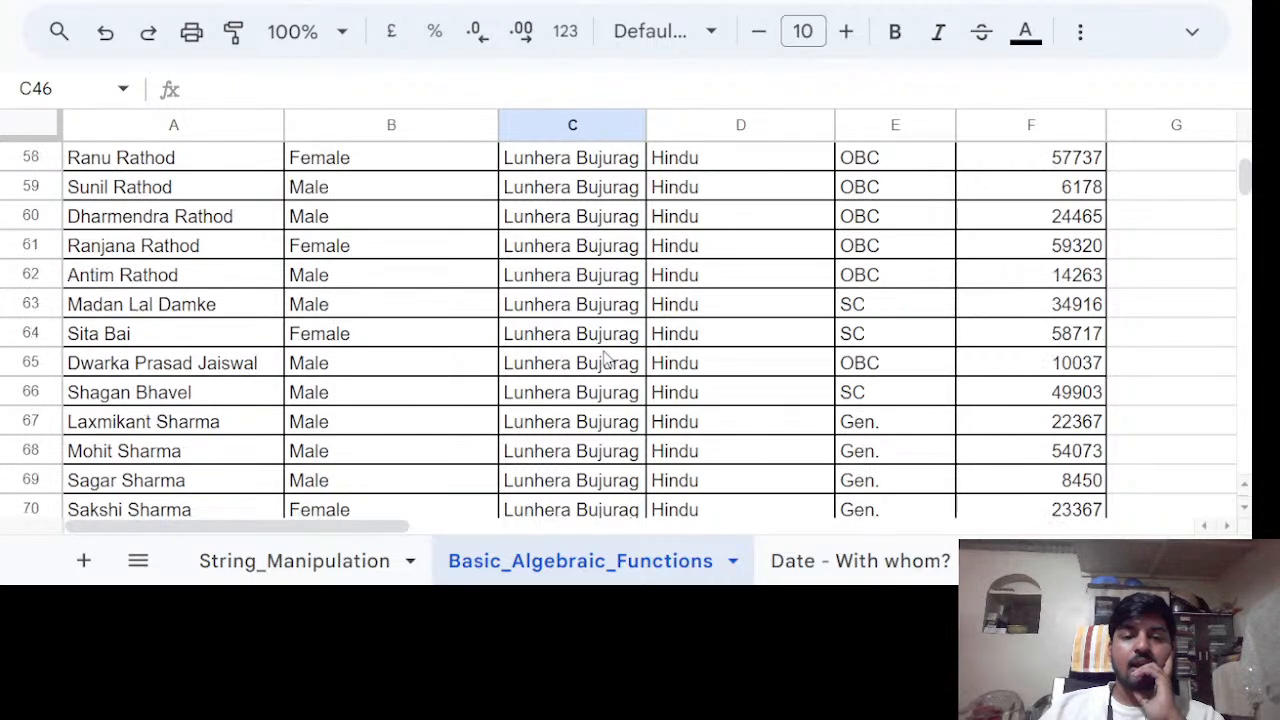
{"action": "scroll", "coordinate": [930, 375], "scroll_direction": "down", "scroll_amount": 2}
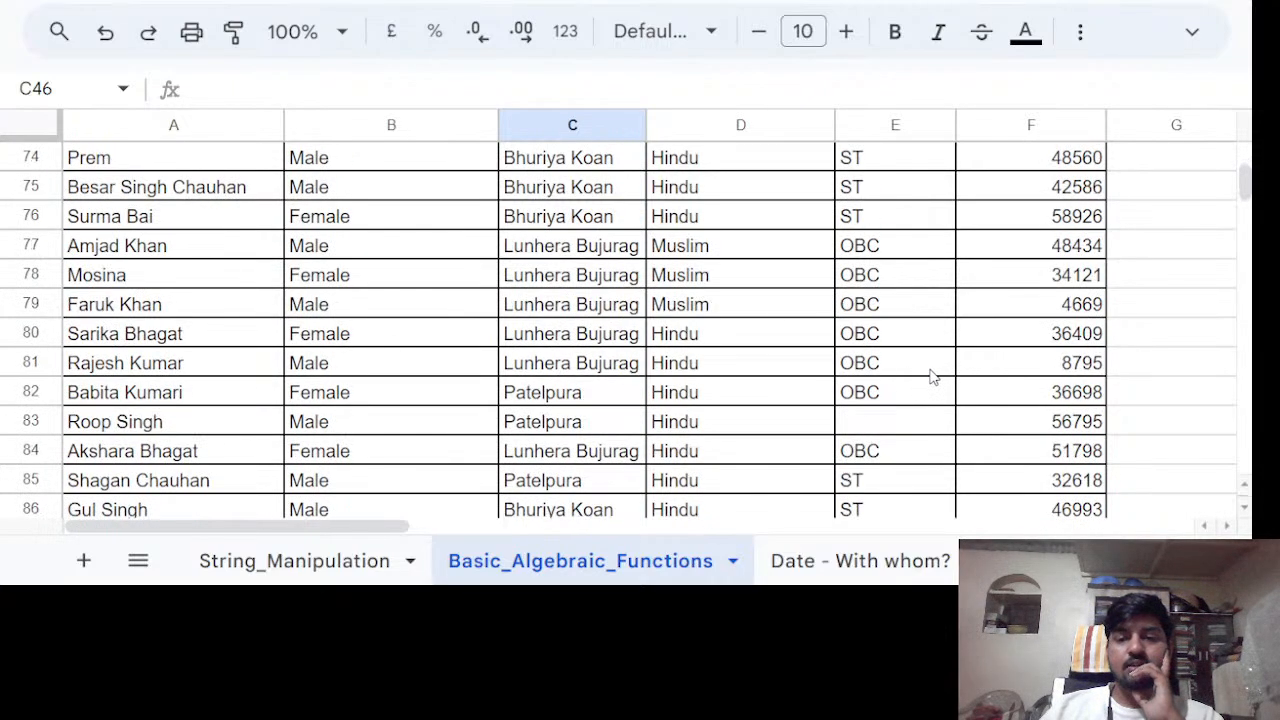
{"action": "left_click", "coordinate": [886, 425]}
{"action": "scroll", "coordinate": [506, 280], "scroll_direction": "down", "scroll_amount": 6}
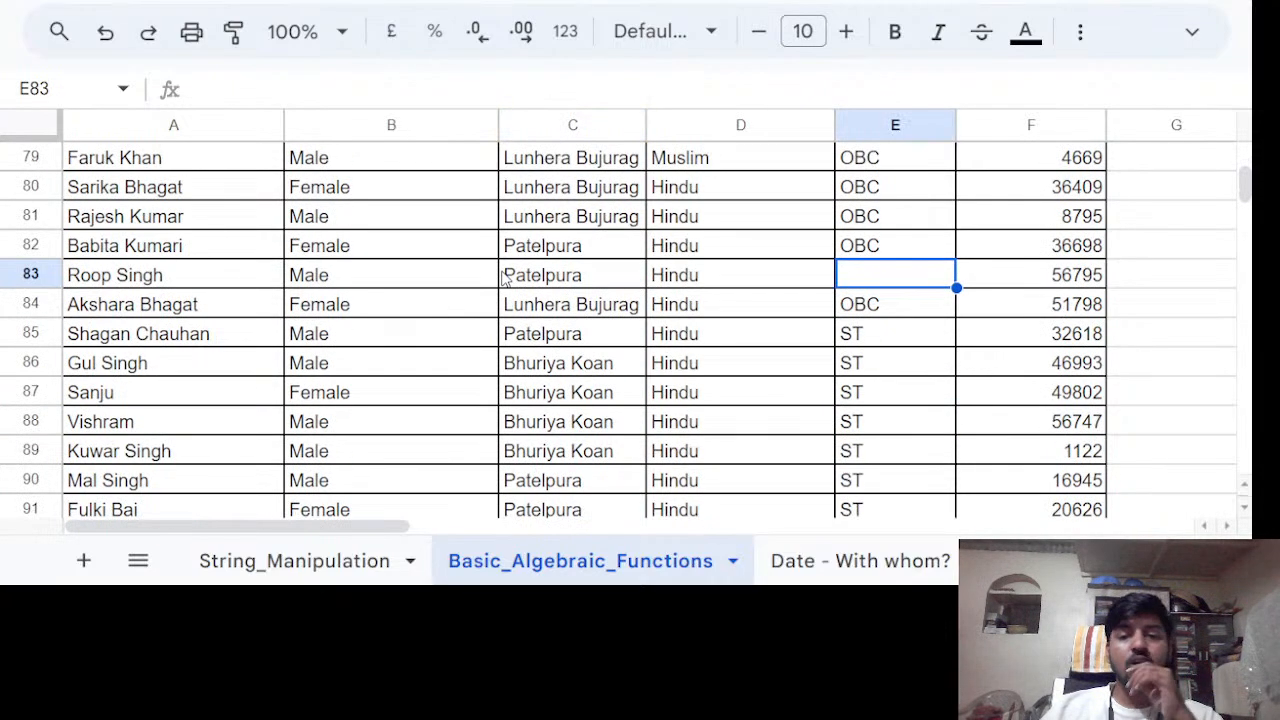
{"action": "scroll", "coordinate": [506, 280], "scroll_direction": "down", "scroll_amount": 8}
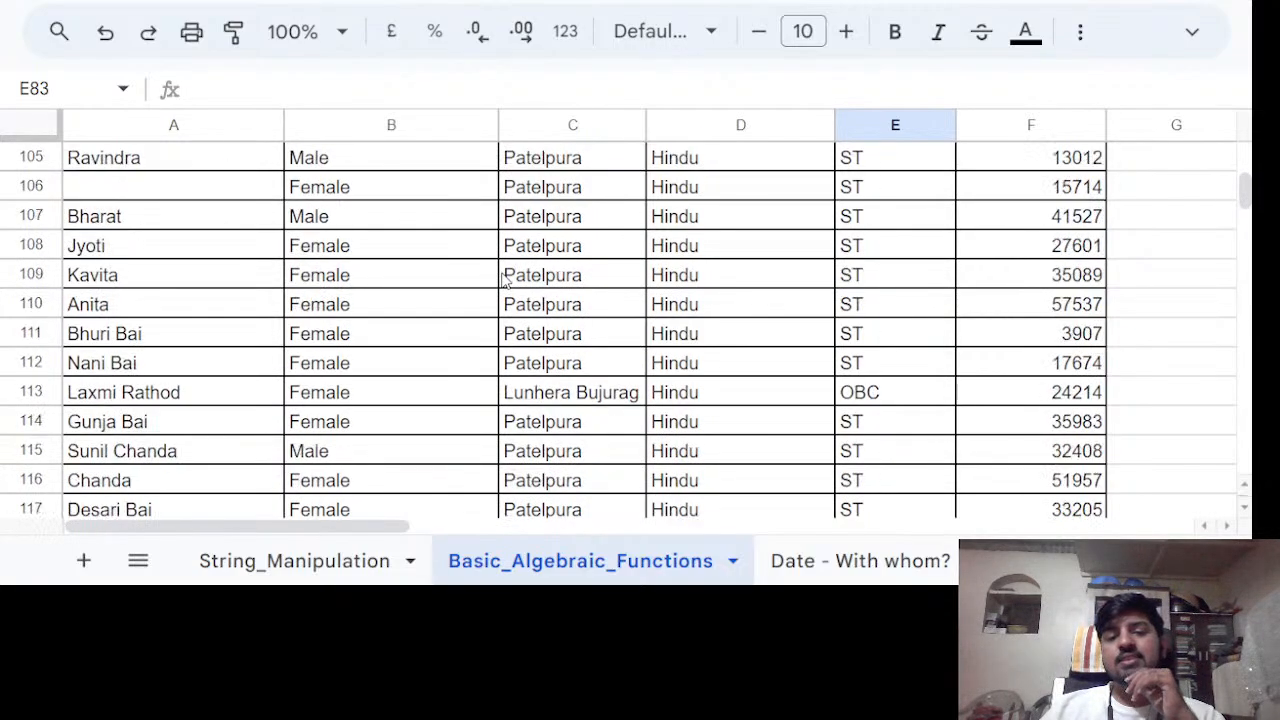
{"action": "scroll", "coordinate": [506, 280], "scroll_direction": "down", "scroll_amount": 3}
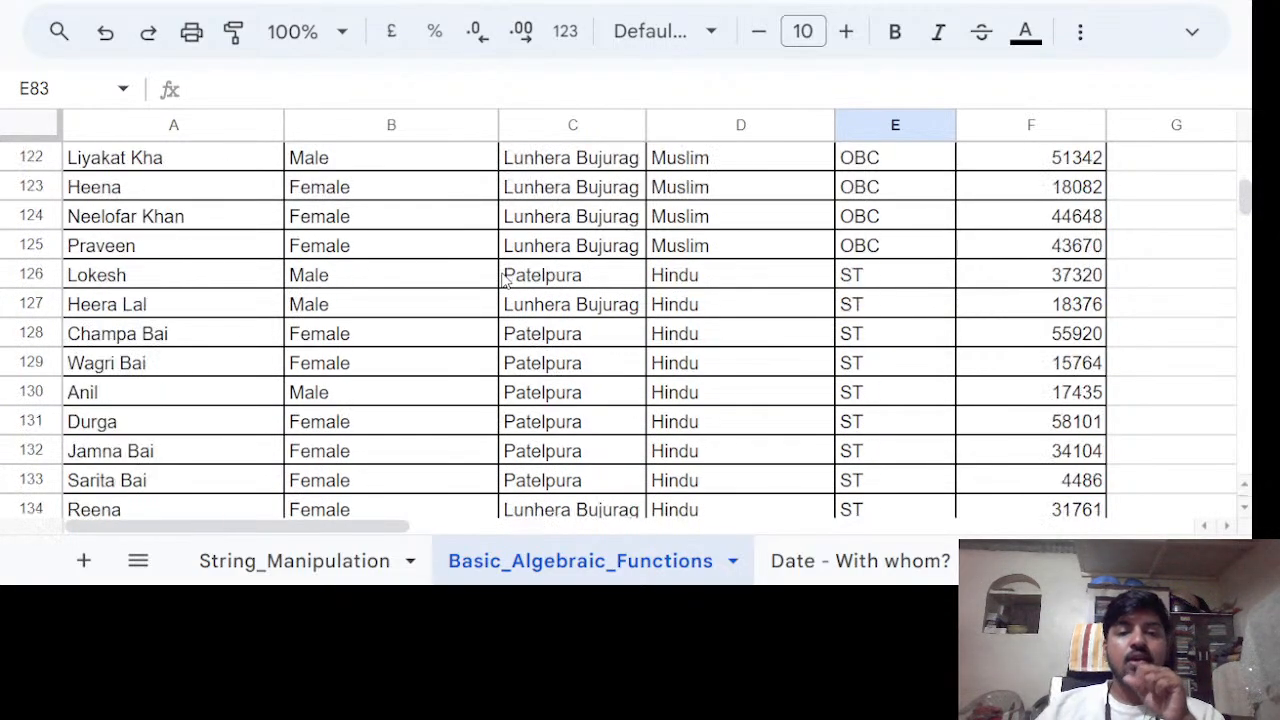
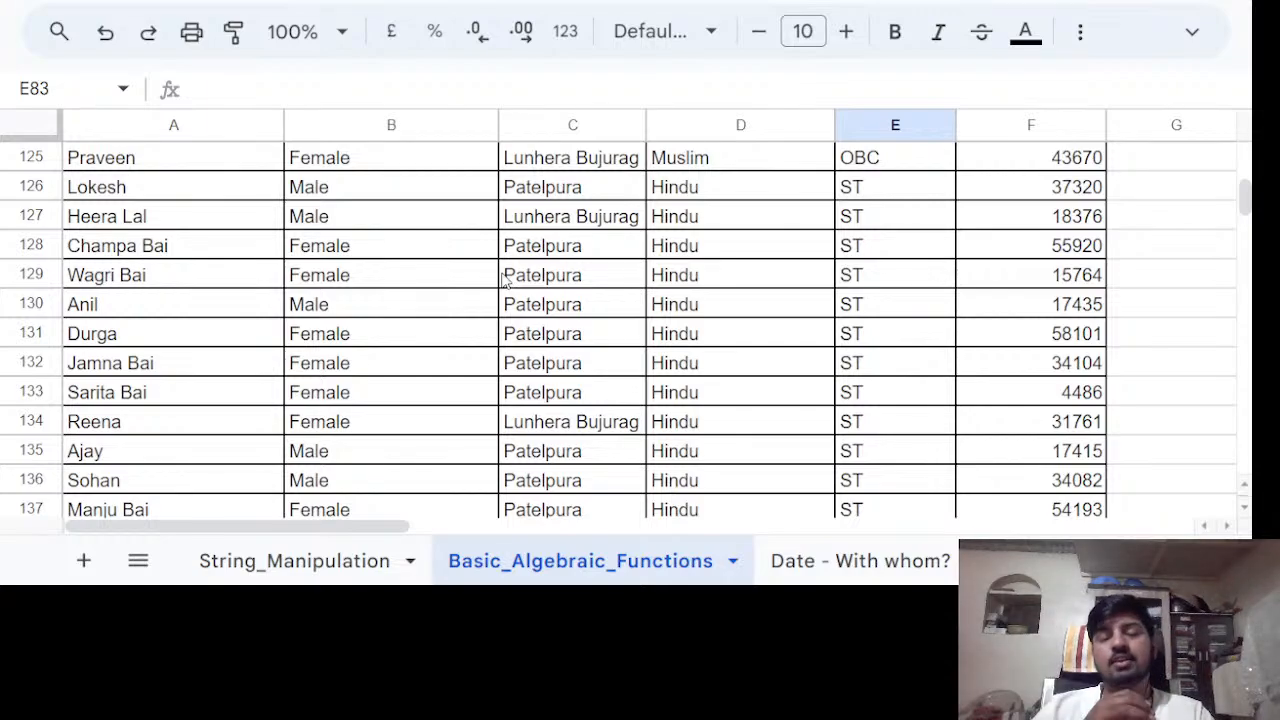
{"action": "scroll", "coordinate": [505, 280], "scroll_direction": "down", "scroll_amount": 9}
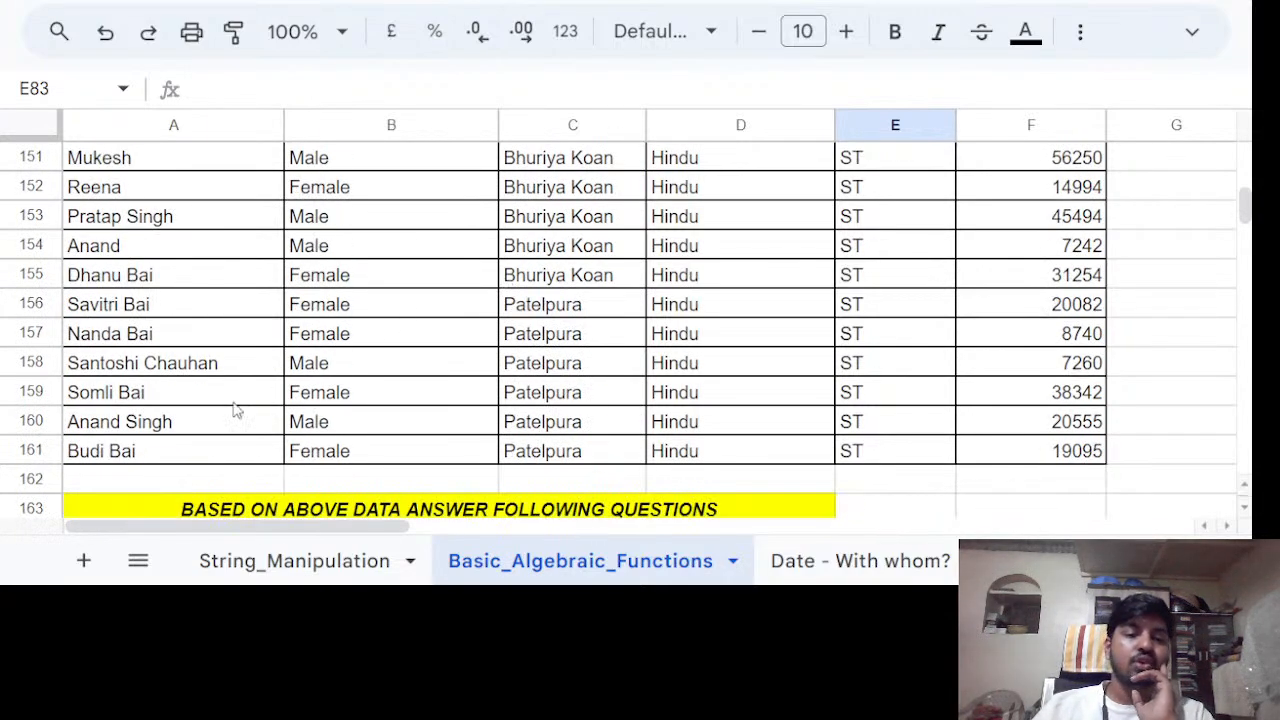
Review the respondent table again from the first names in A15:A19 down to its last rows.
{"action": "left_click", "coordinate": [215, 478]}
{"action": "scroll", "coordinate": [203, 425], "scroll_direction": "up", "scroll_amount": 16}
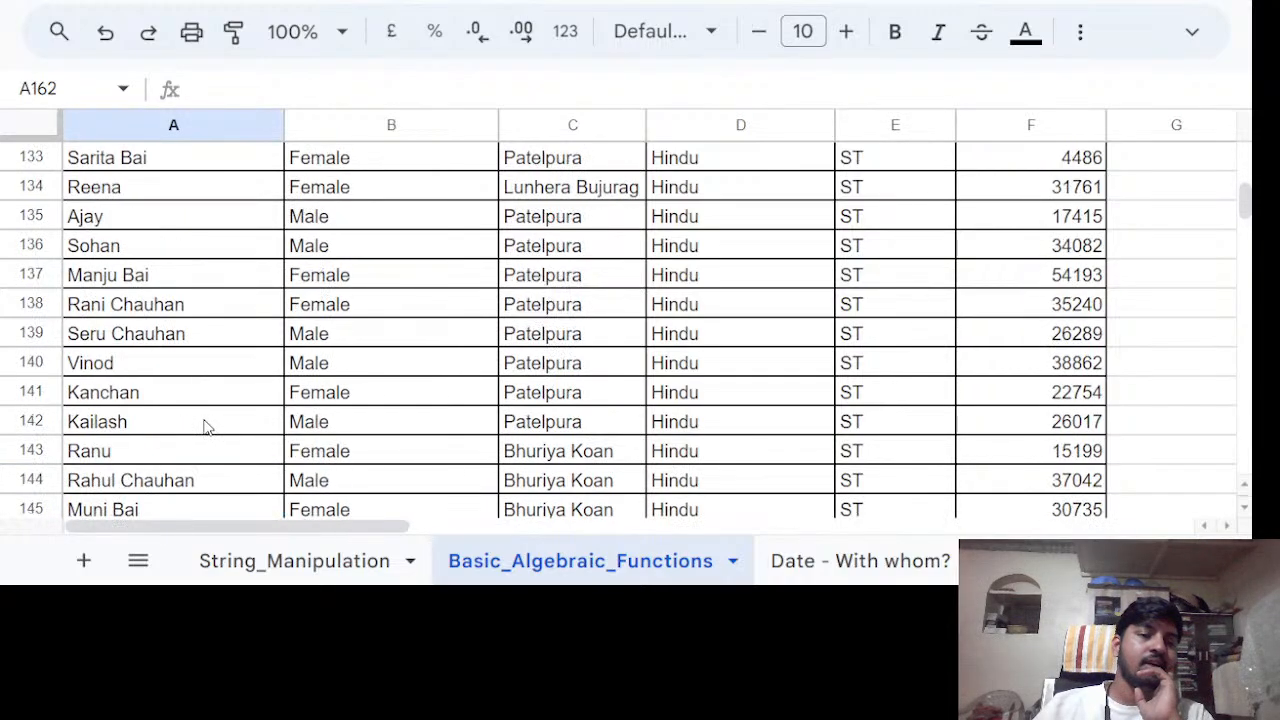
{"action": "scroll", "coordinate": [203, 425], "scroll_direction": "up", "scroll_amount": 17}
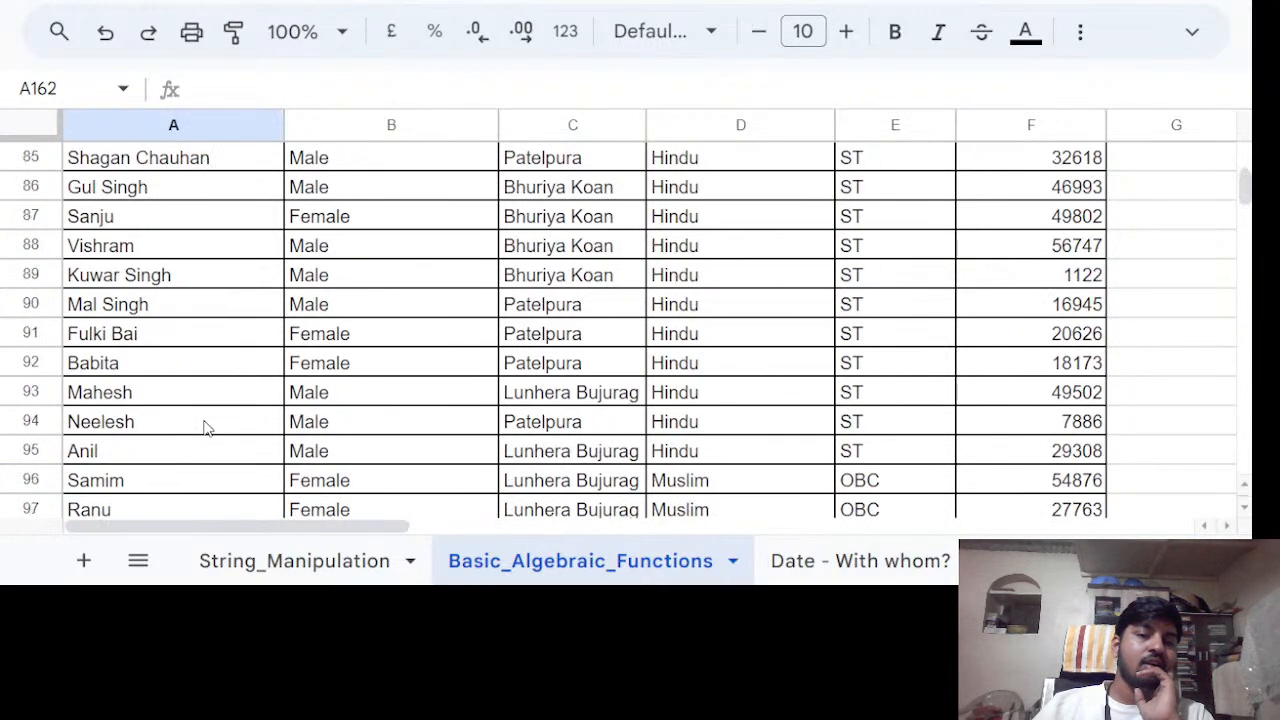
{"action": "scroll", "coordinate": [203, 425], "scroll_direction": "up", "scroll_amount": 15}
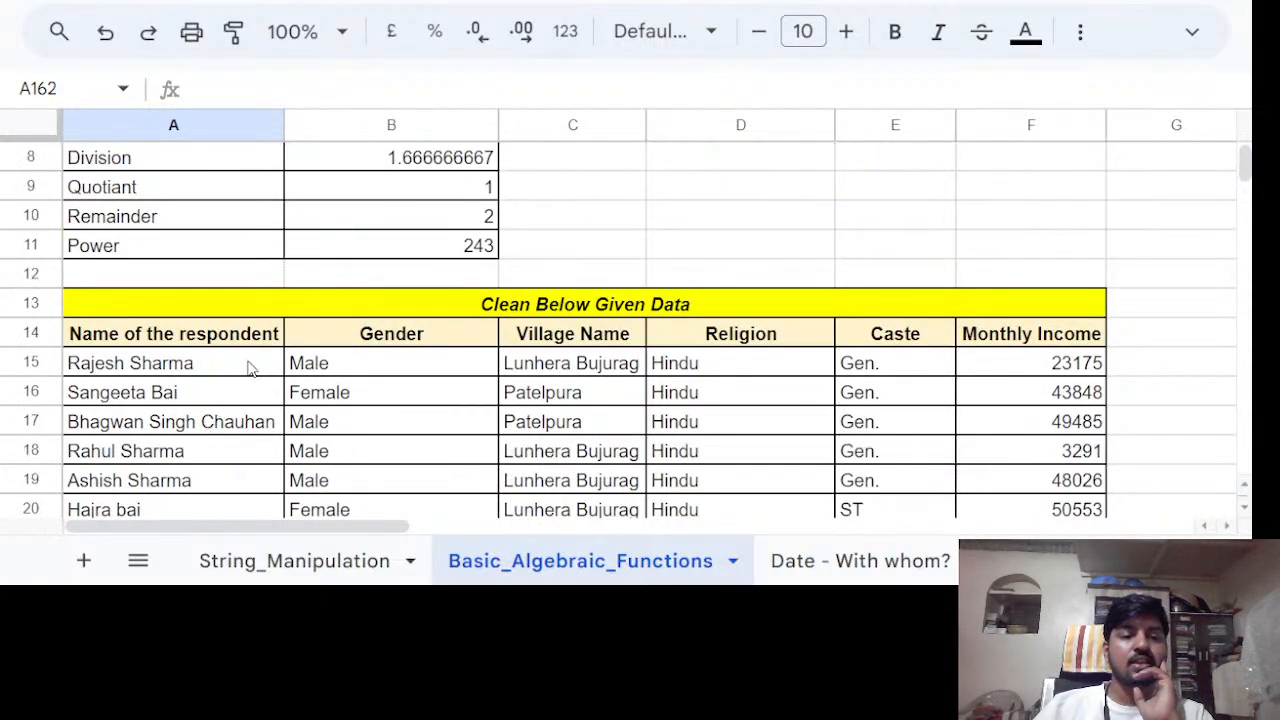
{"action": "left_click_drag", "start_coordinate": [251, 366], "coordinate": [251, 475]}
{"action": "scroll", "coordinate": [371, 414], "scroll_direction": "down", "scroll_amount": 5}
{"action": "scroll", "coordinate": [371, 417], "scroll_direction": "down", "scroll_amount": 11}
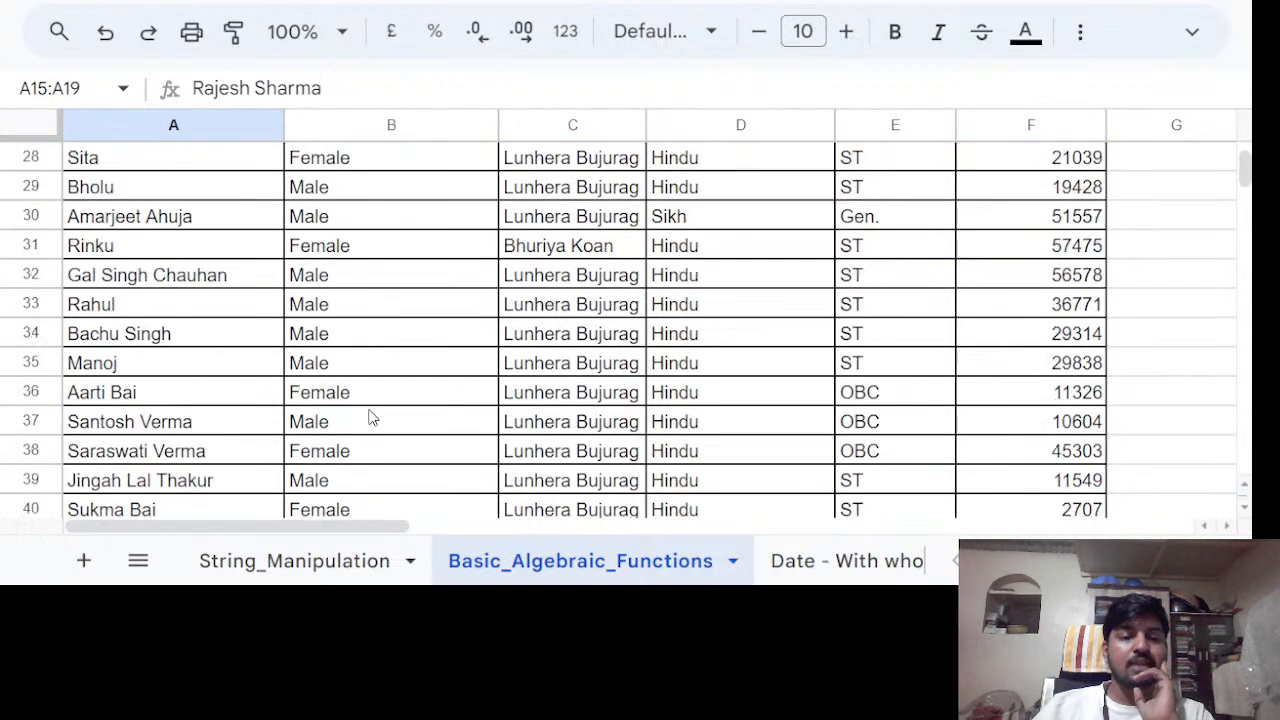
{"action": "scroll", "coordinate": [371, 417], "scroll_direction": "down", "scroll_amount": 11}
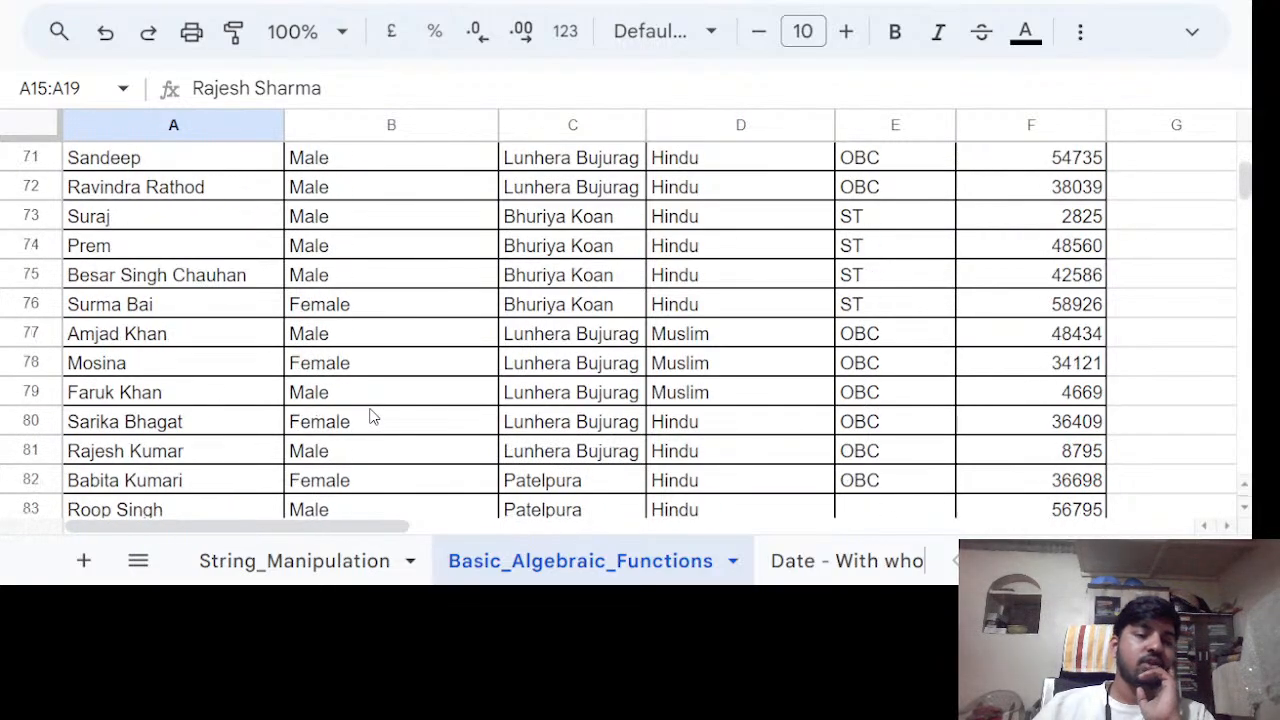
{"action": "scroll", "coordinate": [371, 420], "scroll_direction": "down", "scroll_amount": 12}
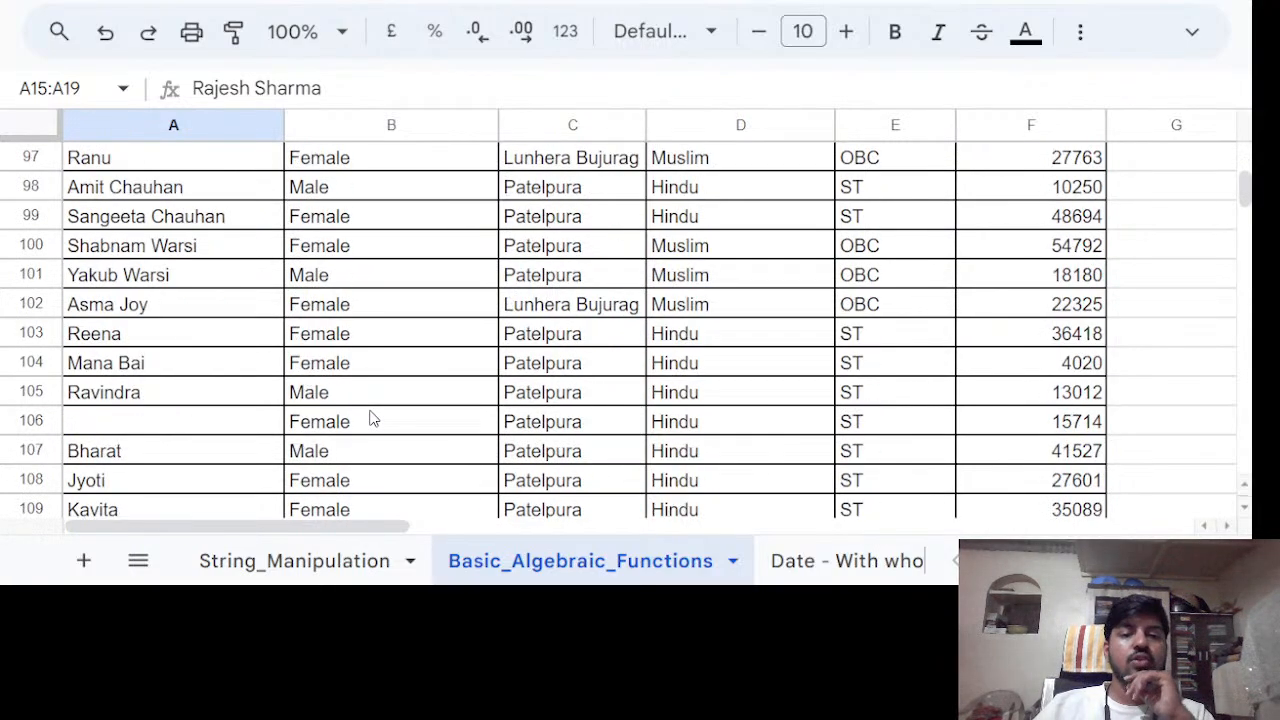
{"action": "scroll", "coordinate": [371, 420], "scroll_direction": "down", "scroll_amount": 7}
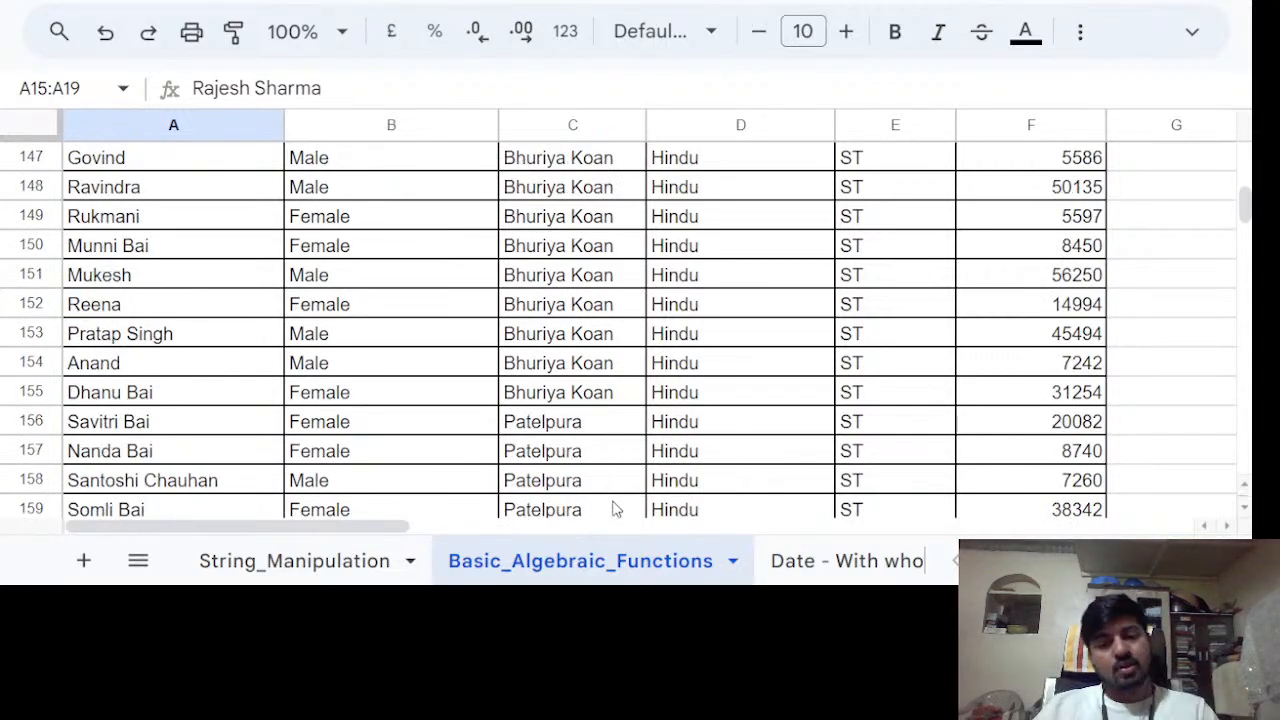
Enter the sample numbers 1, 2 and 3 in the empty cells J152 to J154 beside the table.
{"action": "left_click_drag", "start_coordinate": [436, 525], "coordinate": [694, 560]}
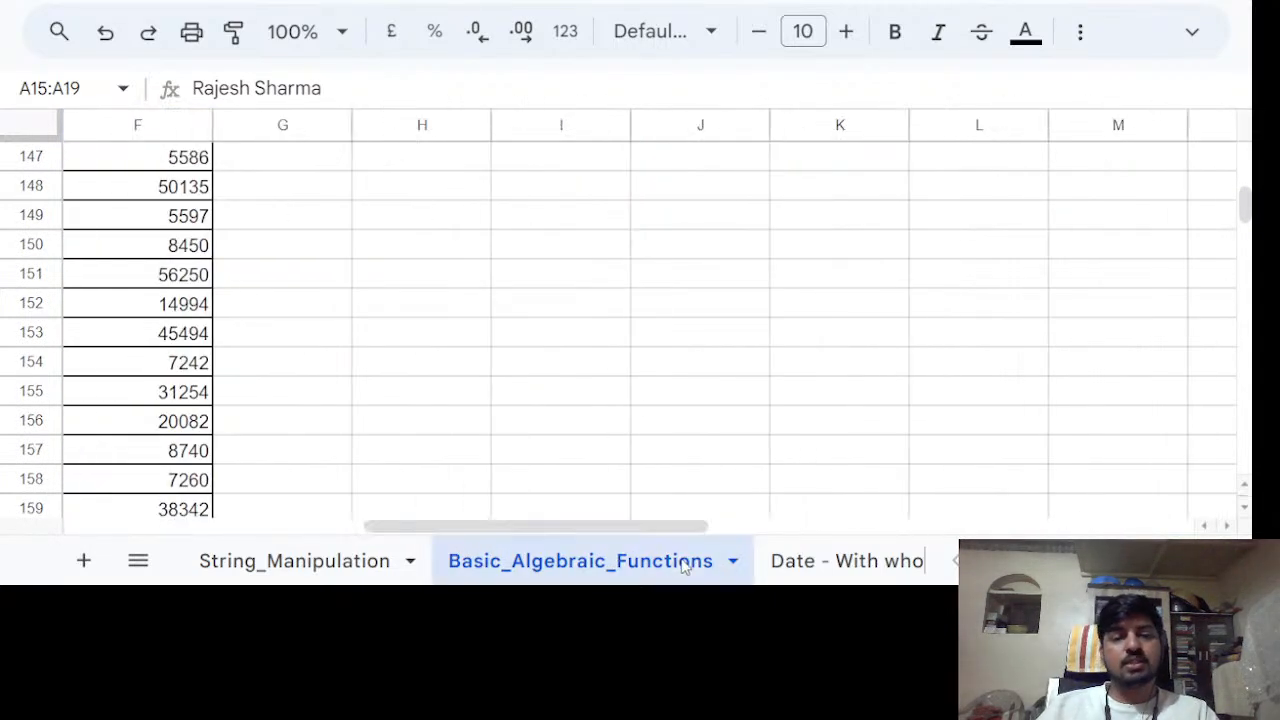
{"action": "left_click", "coordinate": [660, 304]}
{"action": "type", "text": "1"}
{"action": "key", "text": "Return"}
{"action": "type", "text": "2"}
{"action": "key", "text": "Return"}
{"action": "type", "text": "3"}
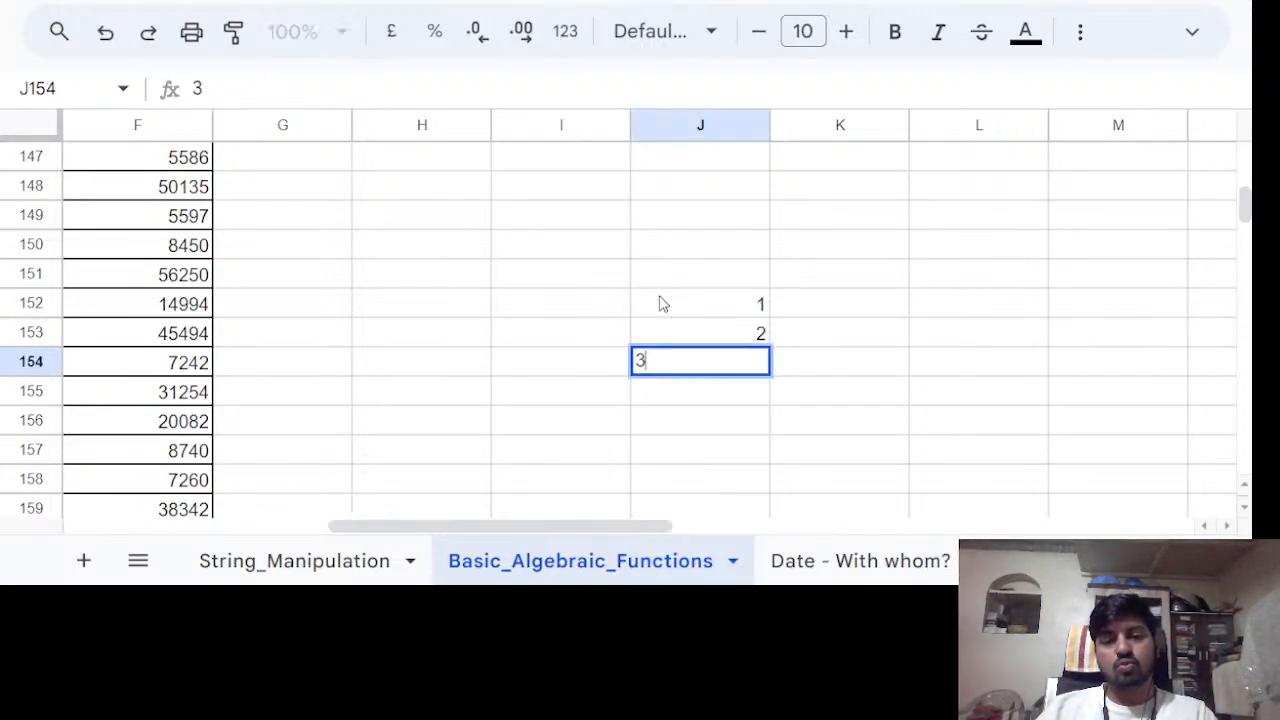
{"action": "key", "text": "Return"}
Count the sample numbers in cell L154 with =COUNT(J152:J154).
{"action": "key", "text": "Up"}
{"action": "key", "text": "Right"}
{"action": "key", "text": "Right"}
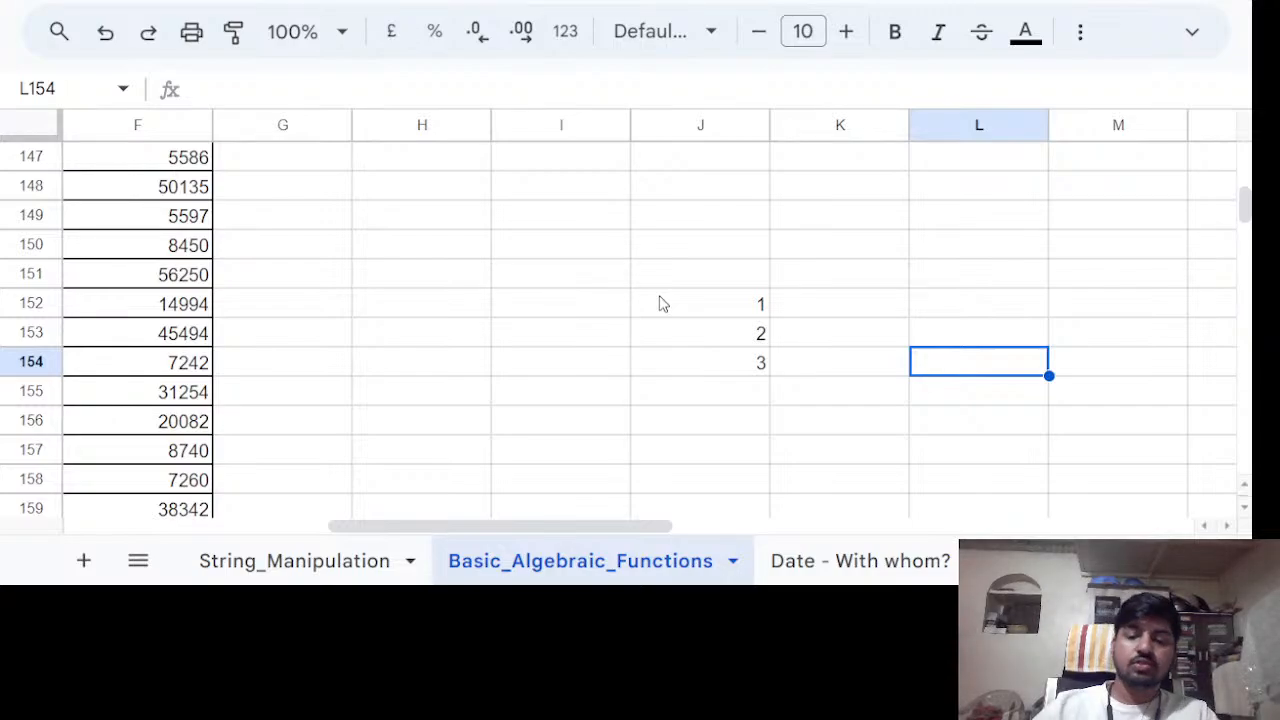
{"action": "type", "text": "=COUNT("}
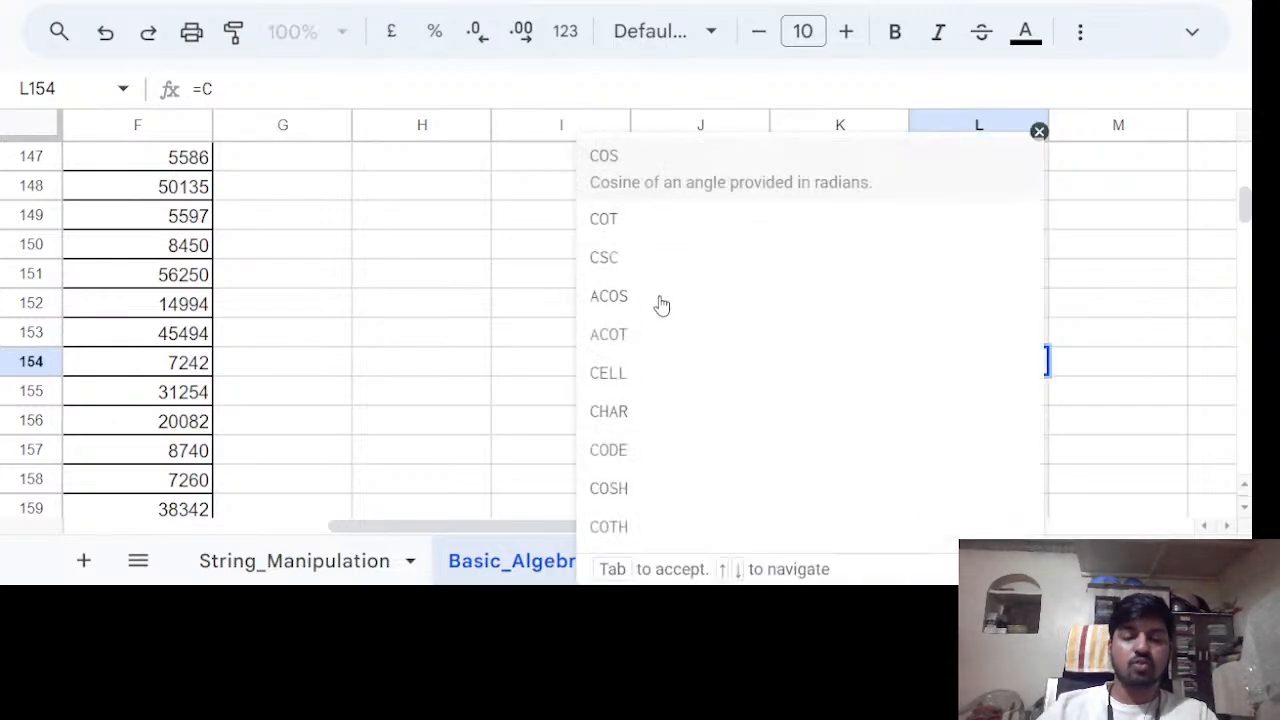
{"action": "key", "text": "Left"}
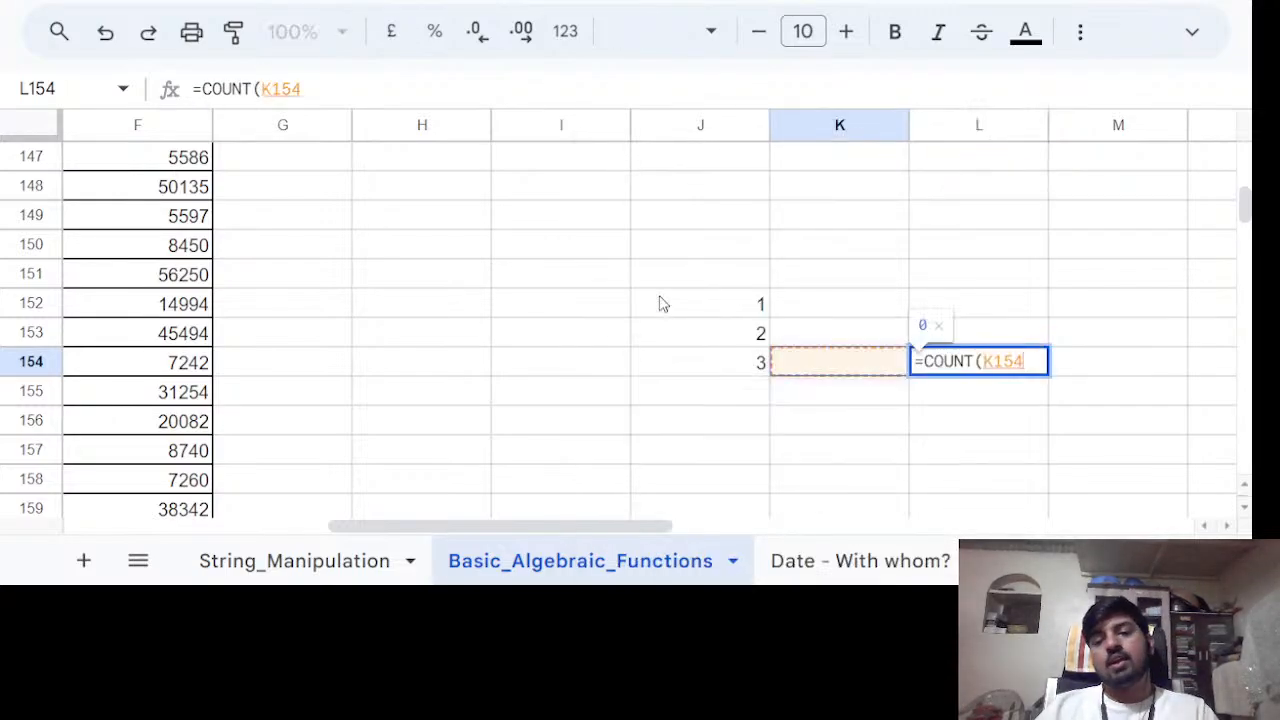
{"action": "key", "text": "Left"}
{"action": "key", "text": "shift+Up"}
{"action": "key", "text": "shift+Up"}
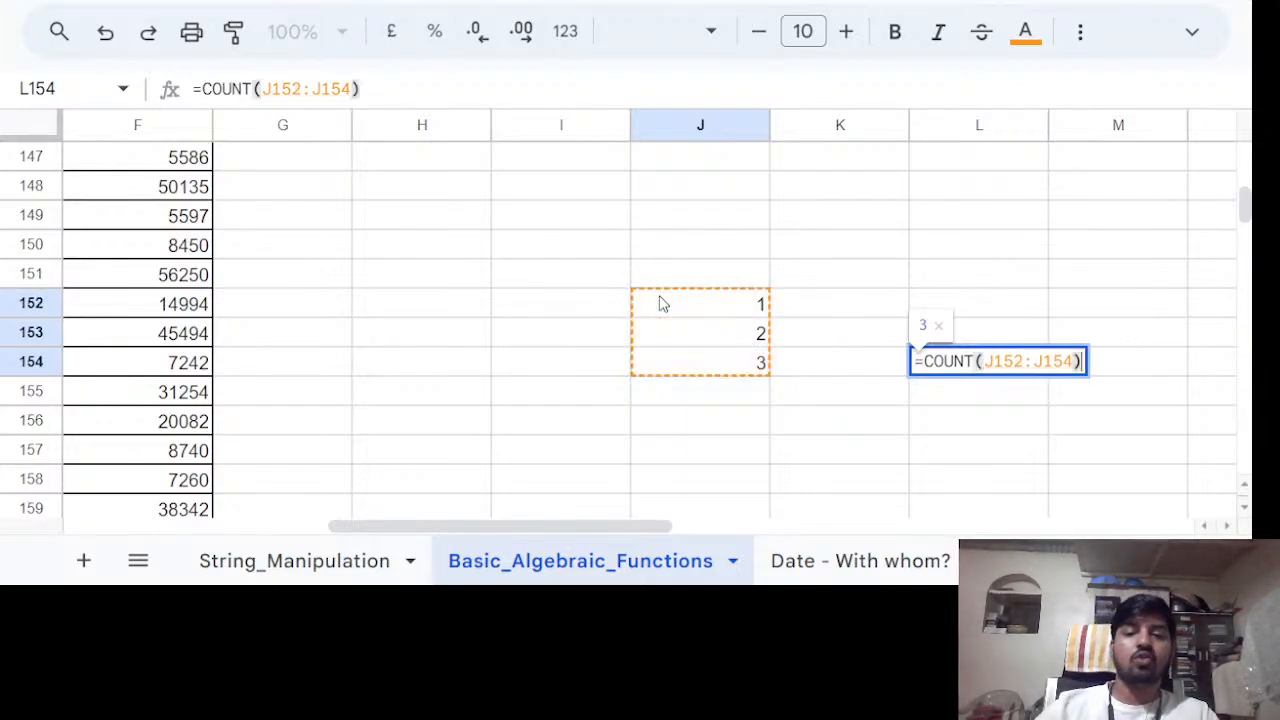
{"action": "key", "text": "Return"}
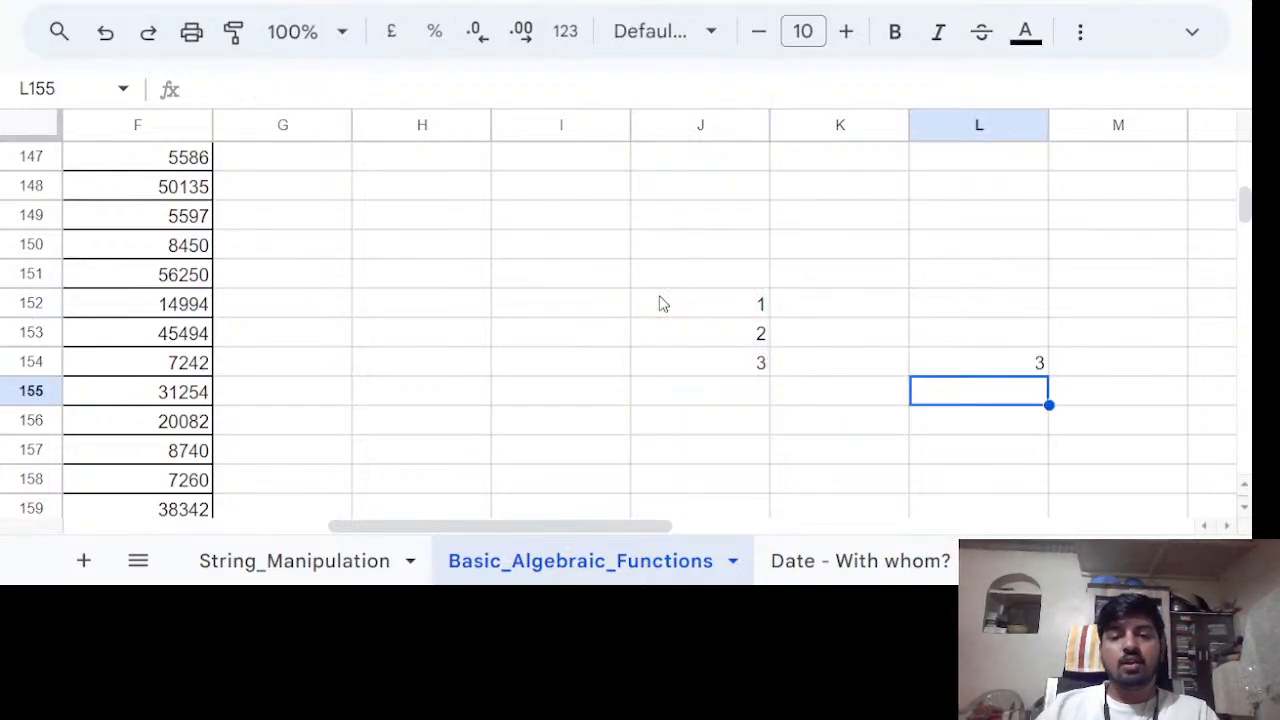
Enter the sample letters A, B and C in cells K152 to K154, next to the sample numbers.
{"action": "key", "text": "Up"}
{"action": "key", "text": "Up"}
{"action": "key", "text": "Left"}
{"action": "key", "text": "Up"}
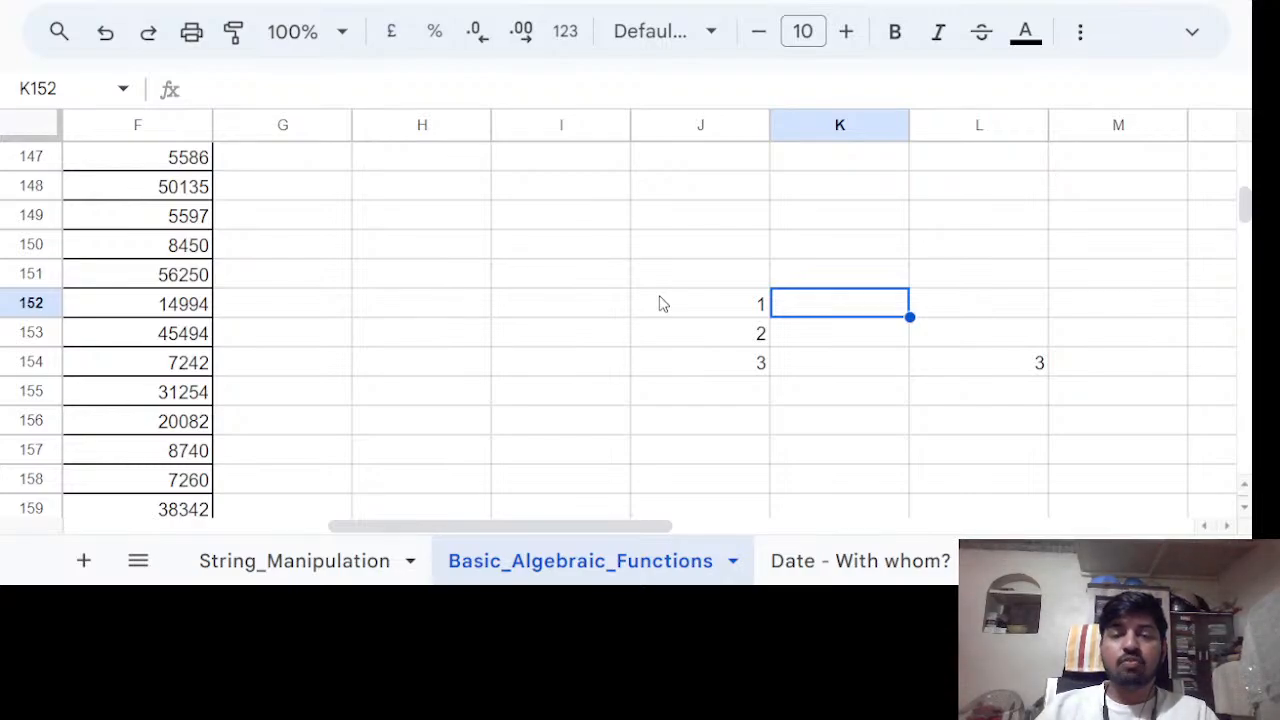
{"action": "type", "text": "A"}
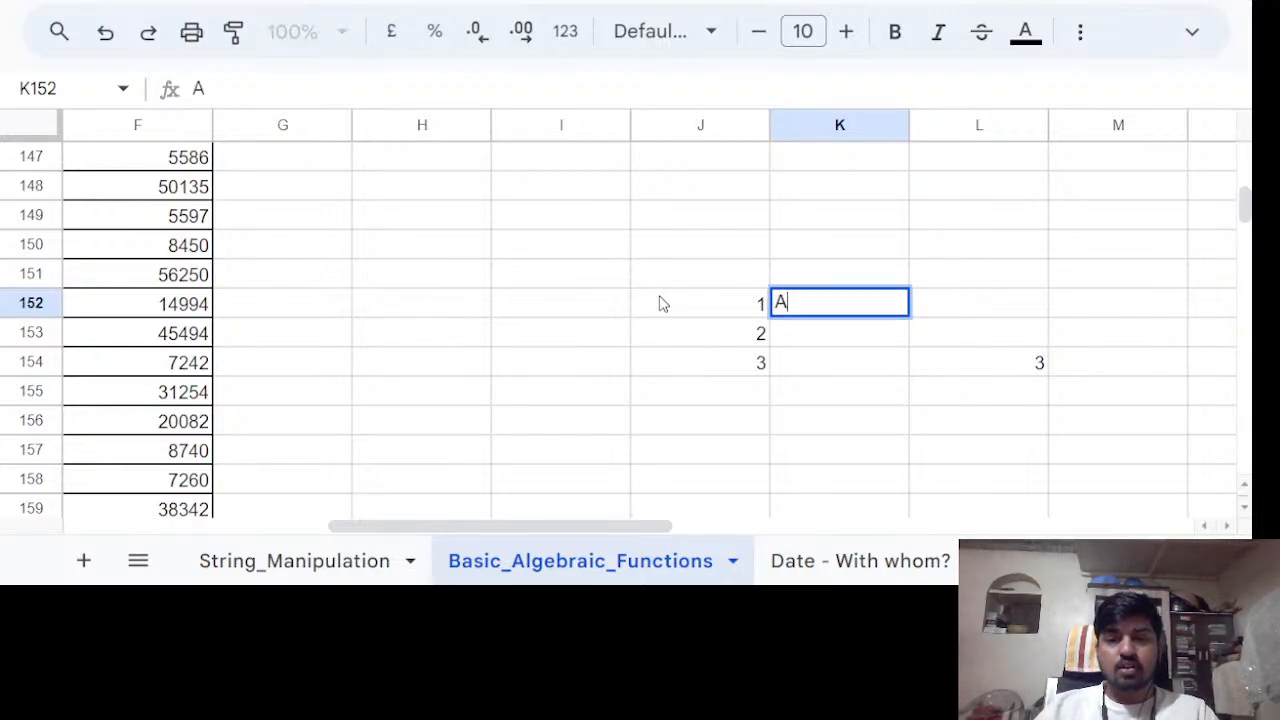
{"action": "key", "text": "Return"}
{"action": "type", "text": "B"}
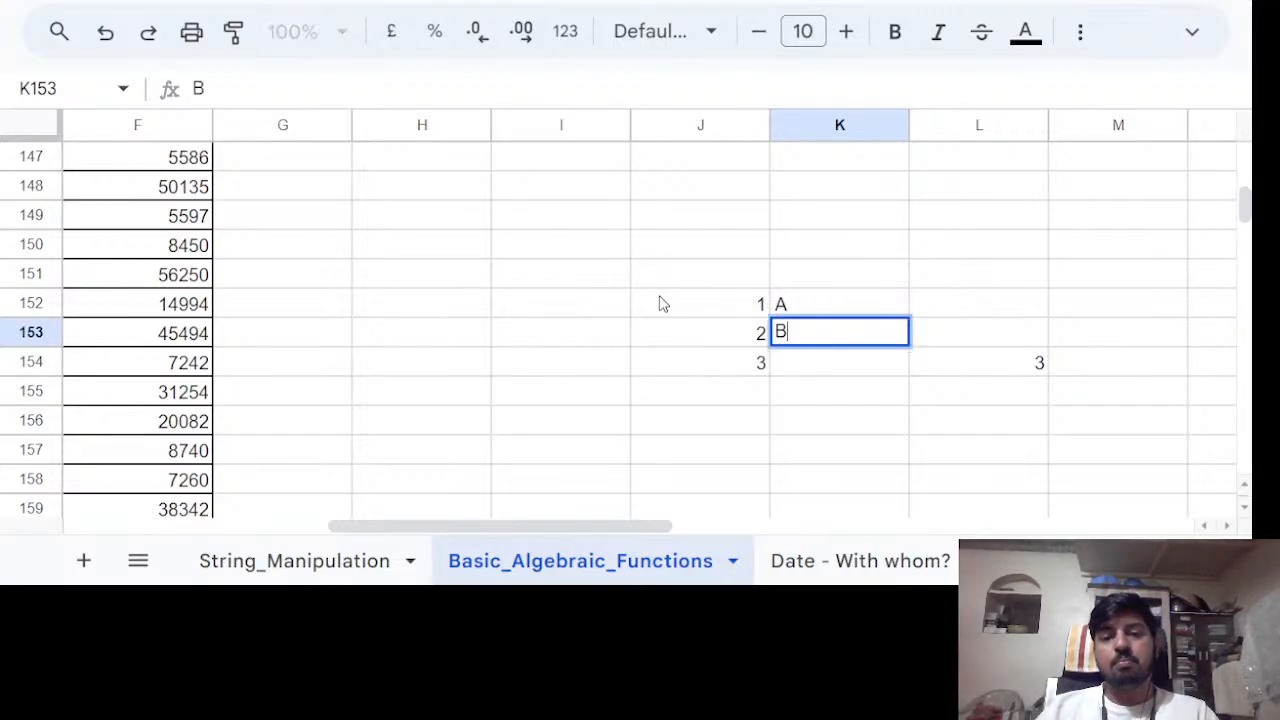
{"action": "key", "text": "Return"}
{"action": "type", "text": "C"}
{"action": "key", "text": "Return"}
Replace the formula in L154 with =COUNT(K152:K154) to count the sample letters.
{"action": "key", "text": "Up"}
{"action": "key", "text": "Right"}
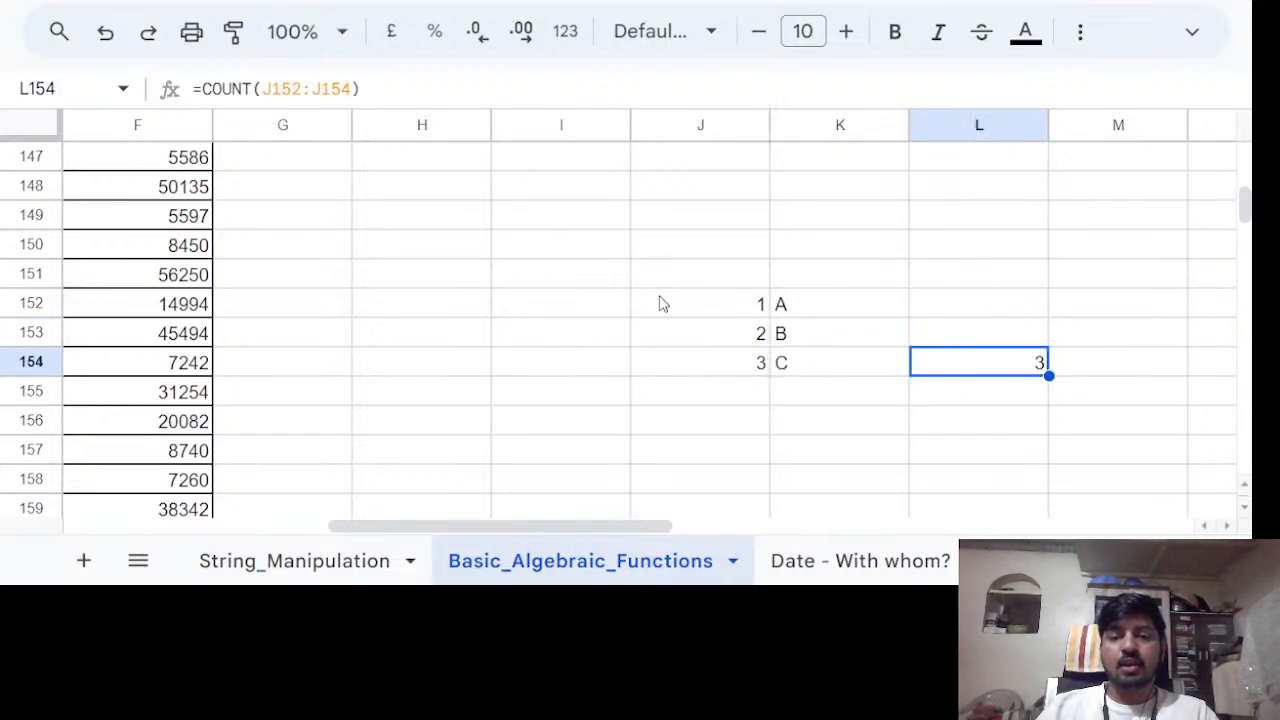
{"action": "type", "text": "=COUNT("}
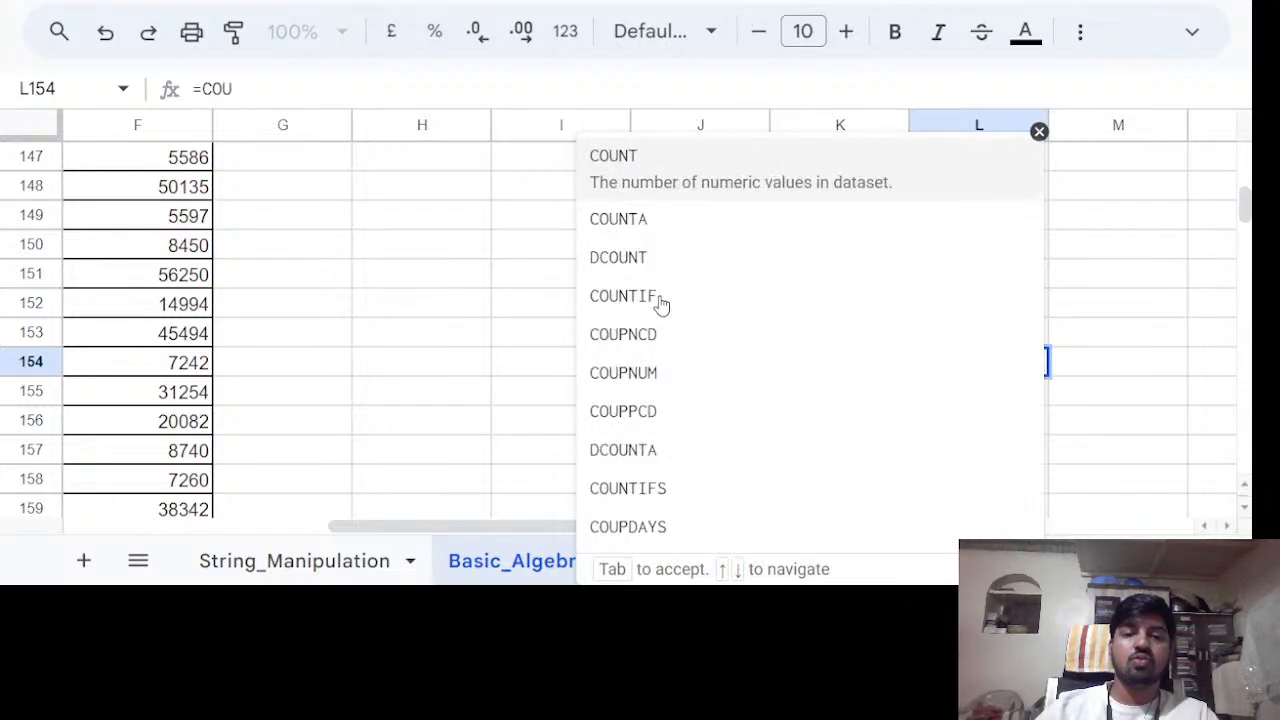
{"action": "key", "text": "Left"}
{"action": "key", "text": "shift+Up"}
{"action": "key", "text": "shift+Up"}
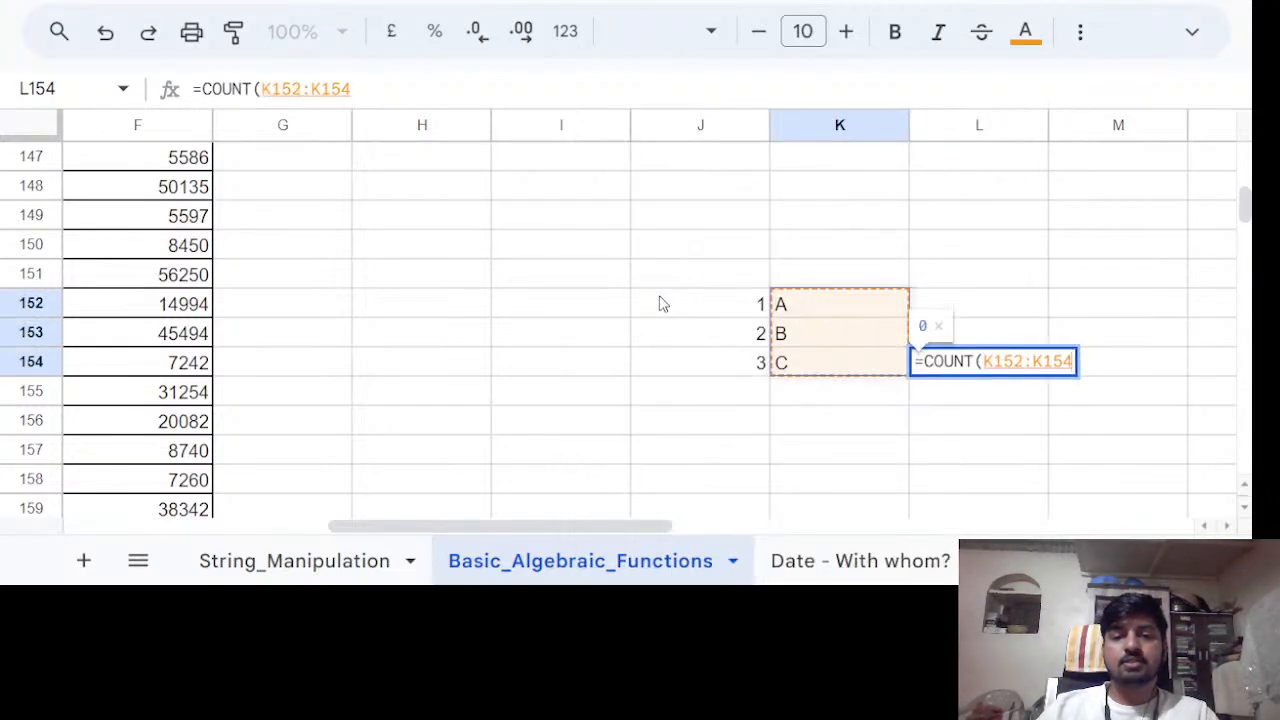
{"action": "key", "text": "Return"}
{"action": "key", "text": "Up"}
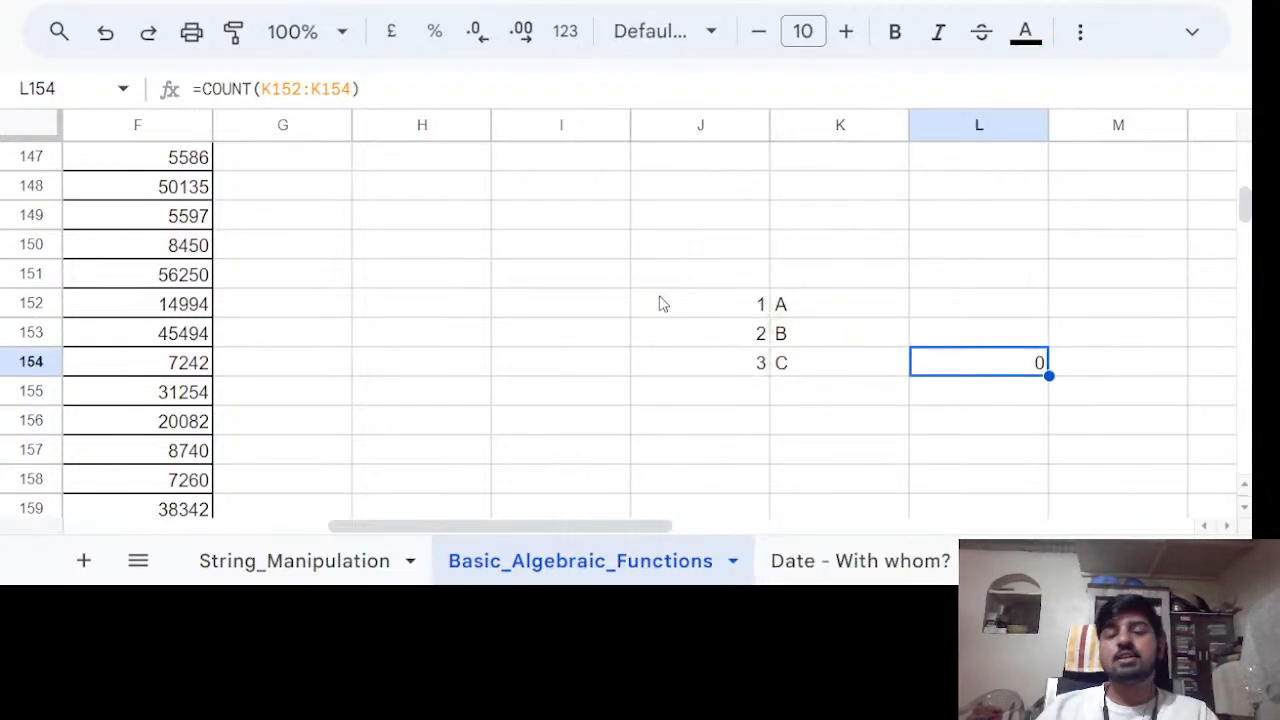
Change the function in L154 so the formula reads =COUNTA(K152:K154).
{"action": "left_click", "coordinate": [250, 90]}
{"action": "type", "text": "A"}
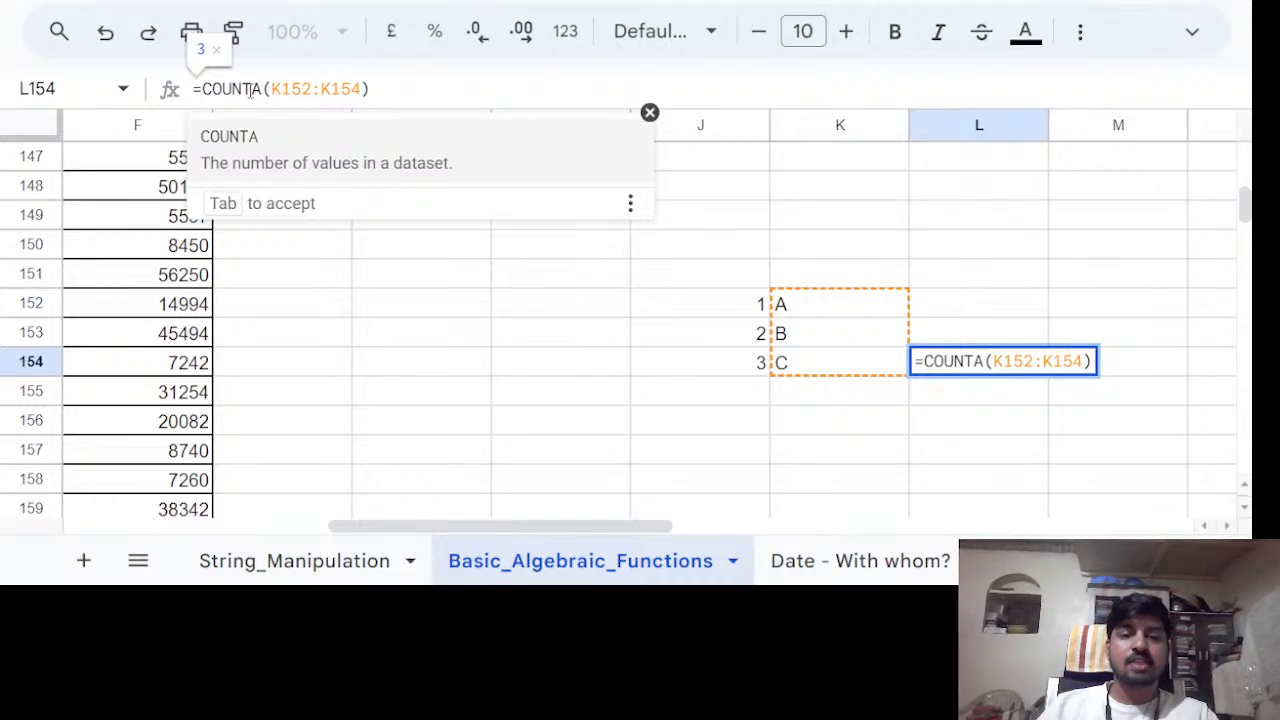
{"action": "key", "text": "Return"}
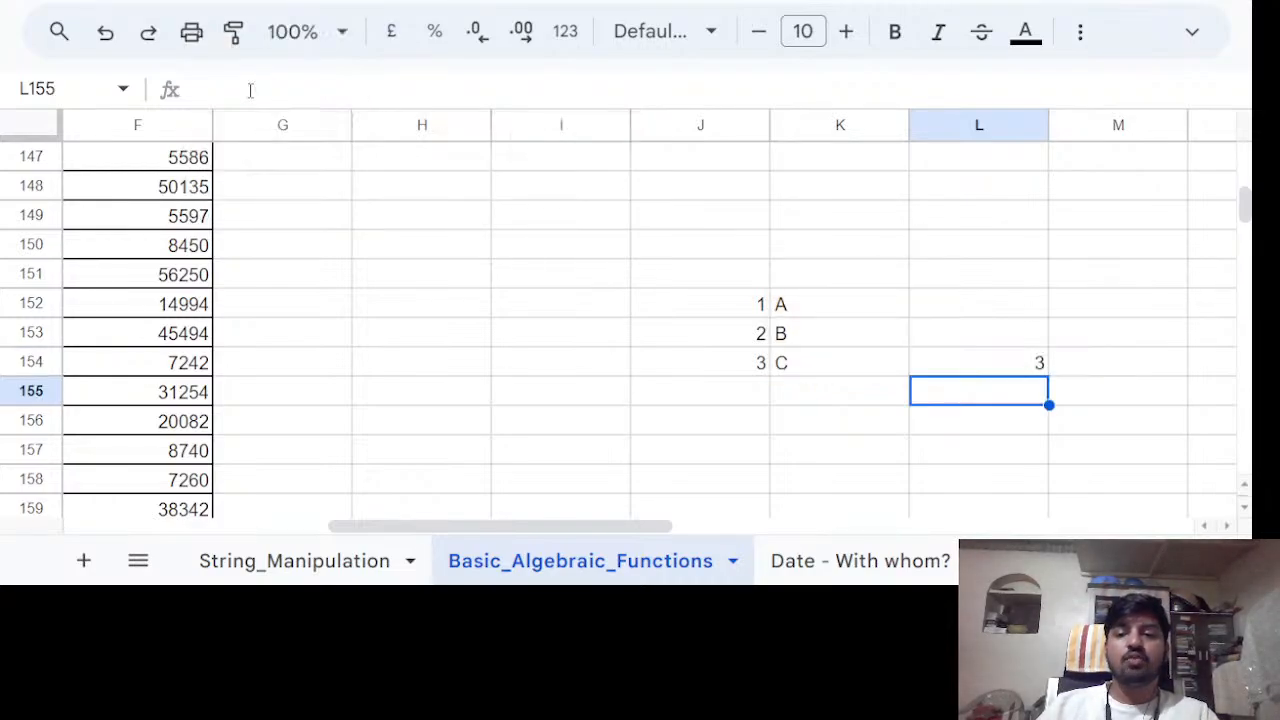
Replace the letter in K154 with 0 and the letter in K153 with a lone apostrophe.
{"action": "key", "text": "Up"}
{"action": "key", "text": "Left"}
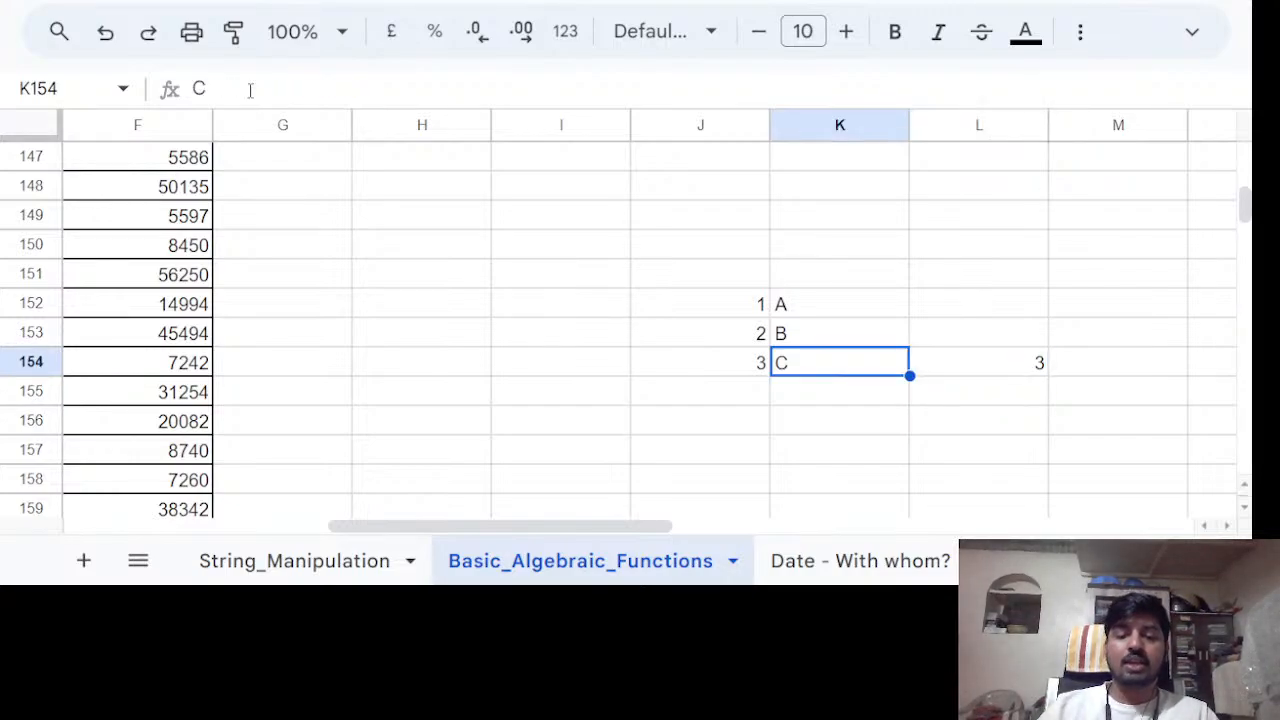
{"action": "type", "text": "0"}
{"action": "key", "text": "Return"}
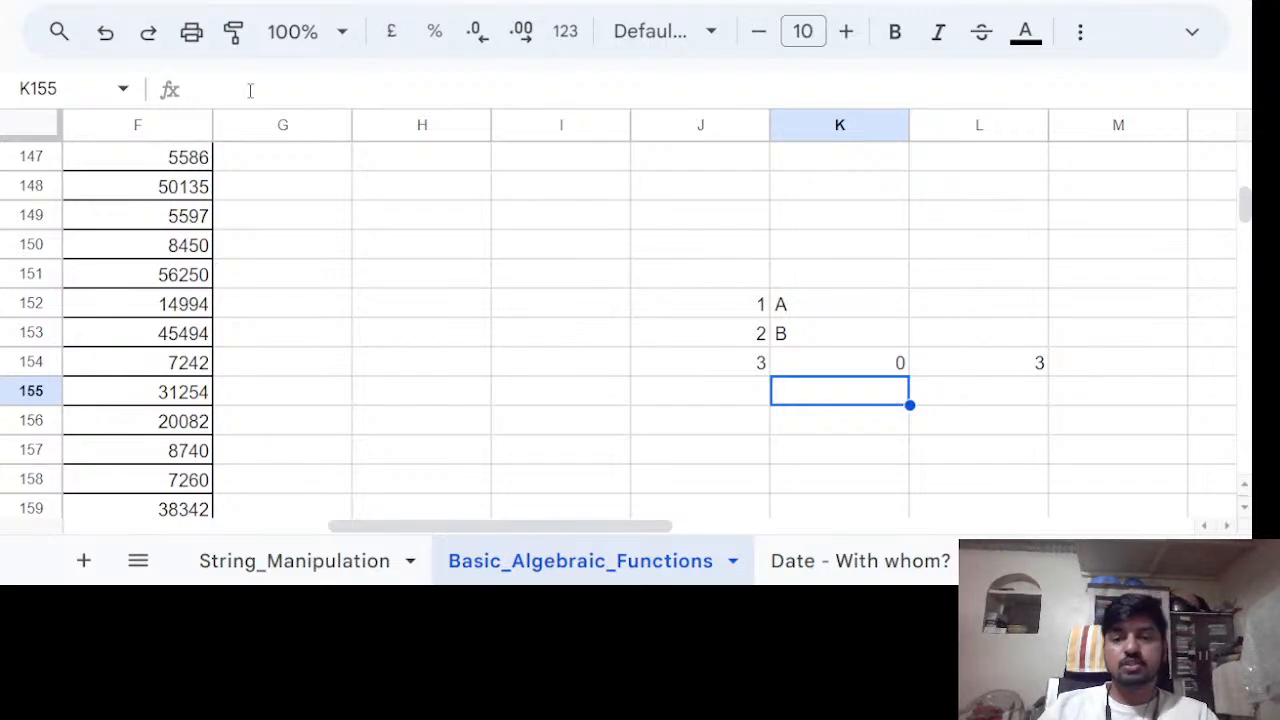
{"action": "key", "text": "Up"}
{"action": "key", "text": "Up"}
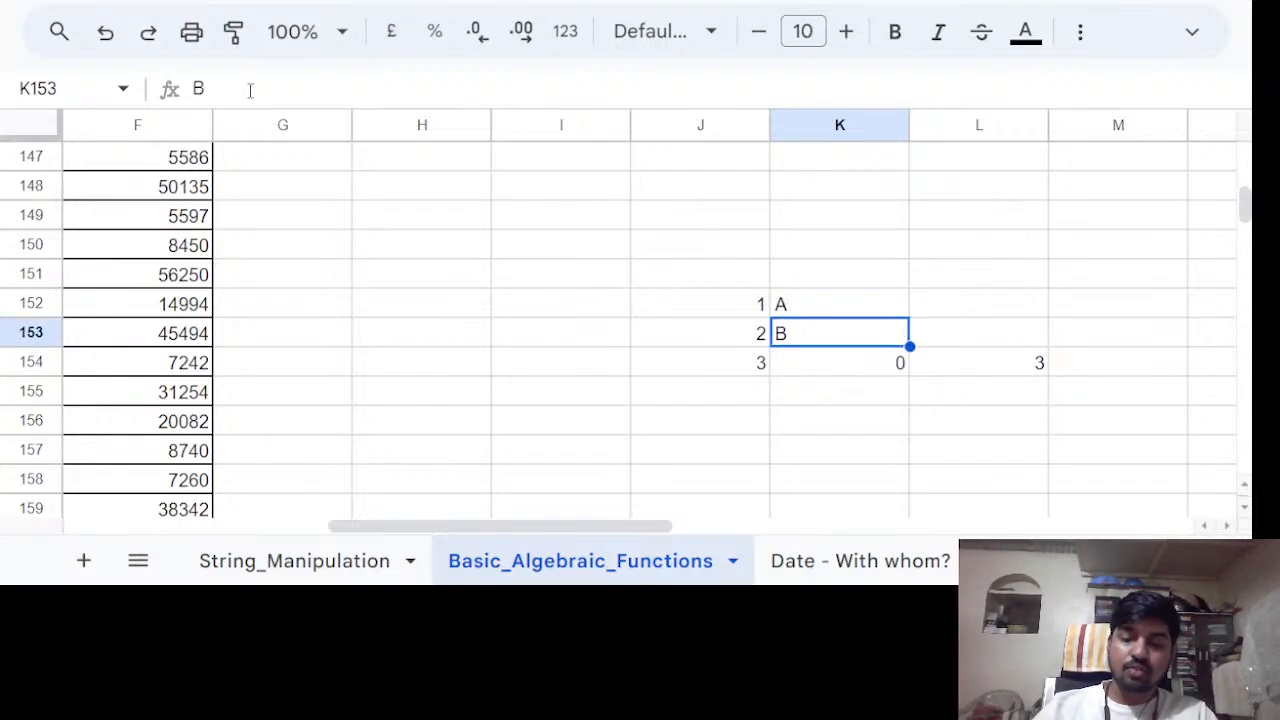
{"action": "type", "text": "'"}
{"action": "key", "text": "Return"}
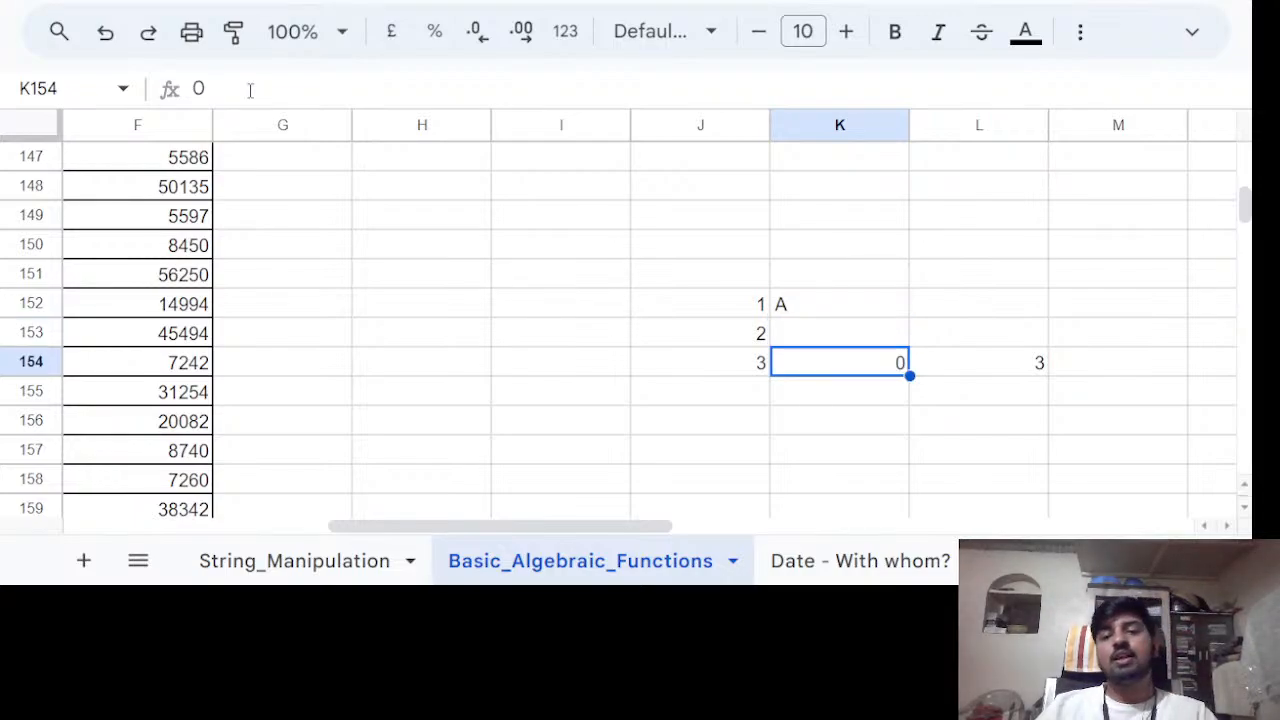
{"action": "key", "text": "Right"}
{"action": "key", "text": "Left"}
{"action": "key", "text": "Up"}
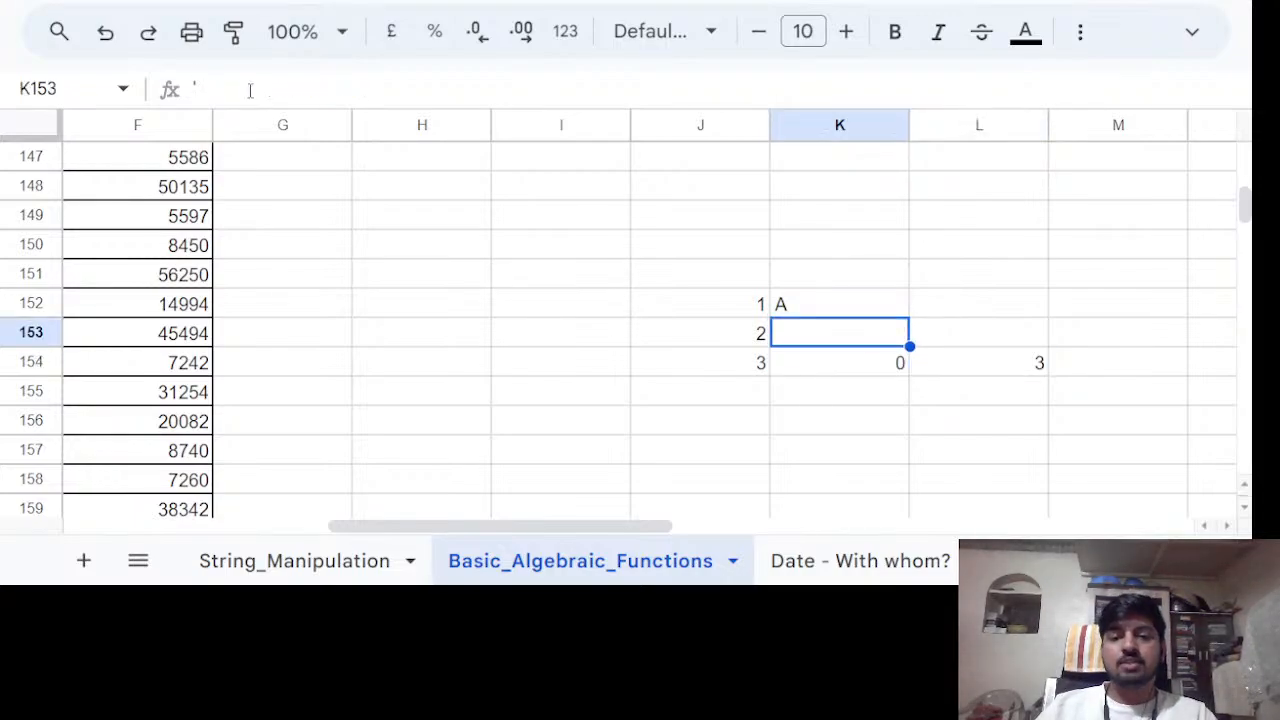
Add a closing parenthesis after the apostrophe in K153.
{"action": "left_click", "coordinate": [250, 90]}
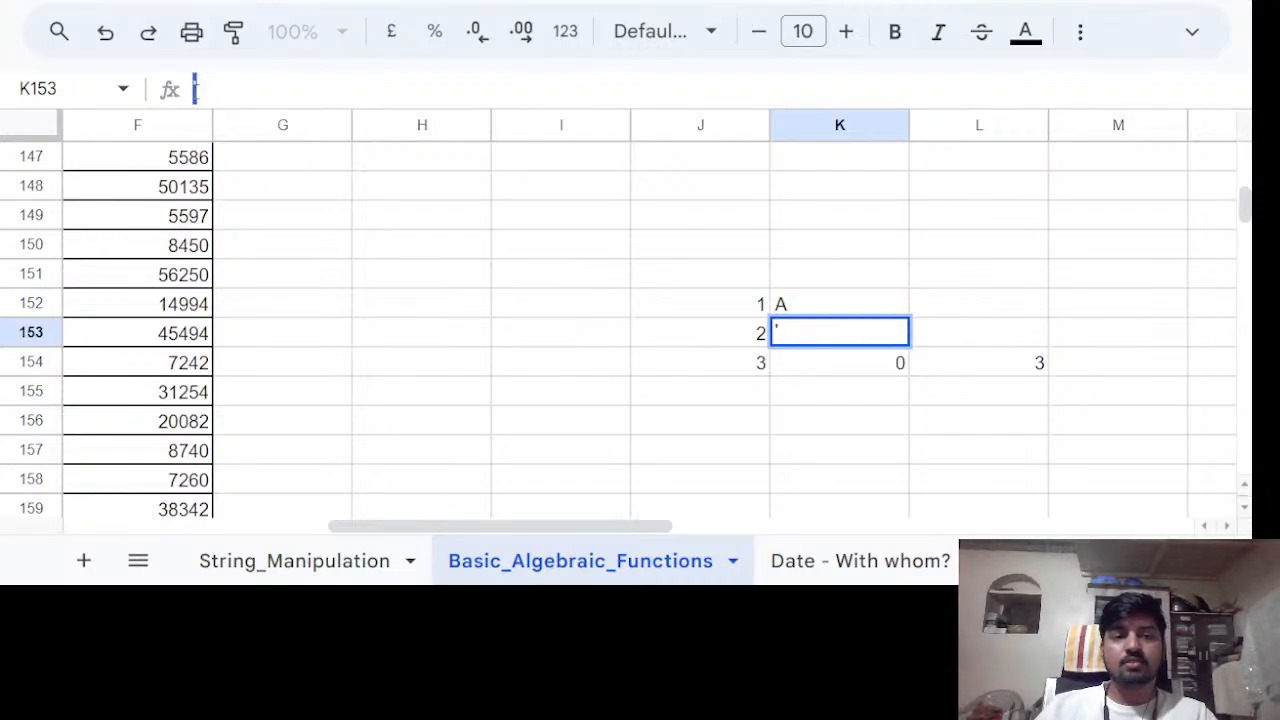
{"action": "type", "text": ")"}
{"action": "key", "text": "Return"}
{"action": "left_click", "coordinate": [843, 325]}
{"action": "left_click", "coordinate": [942, 358]}
{"action": "left_click", "coordinate": [868, 343]}
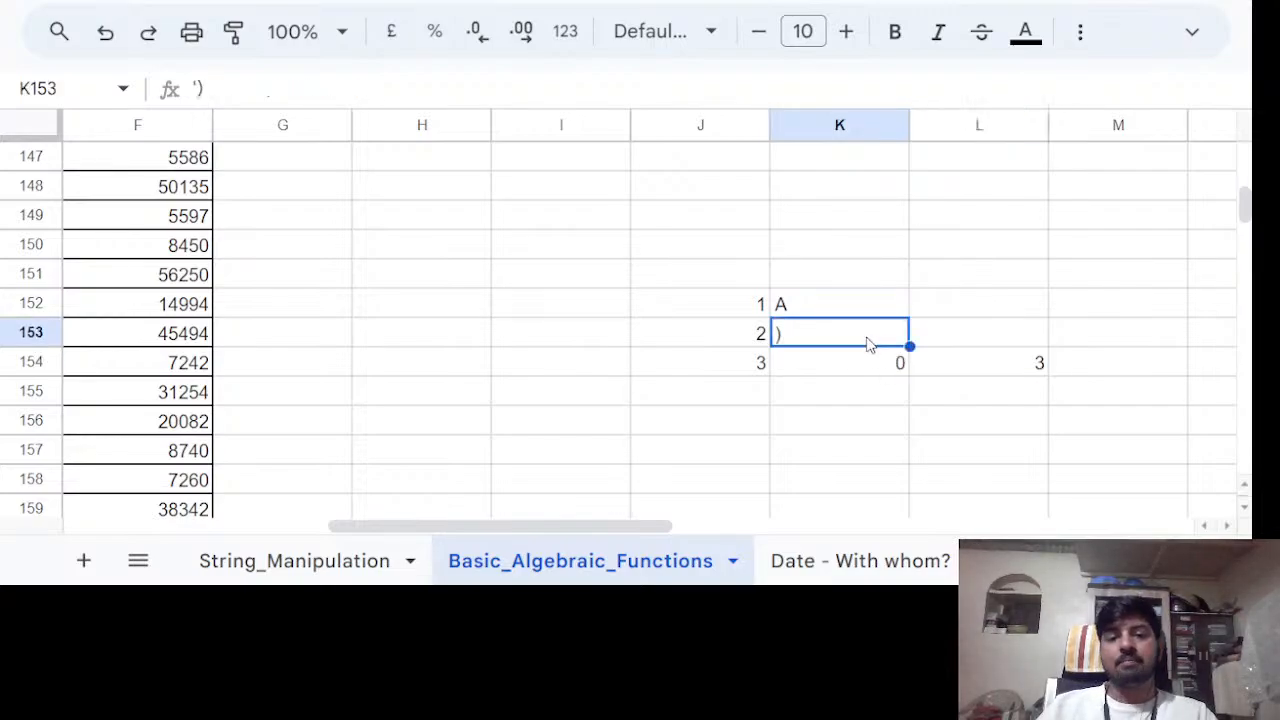
Clear cell K153 and compare the range K152:K154 with the COUNTA result in L154.
{"action": "key", "text": "Delete"}
{"action": "left_click", "coordinate": [883, 430]}
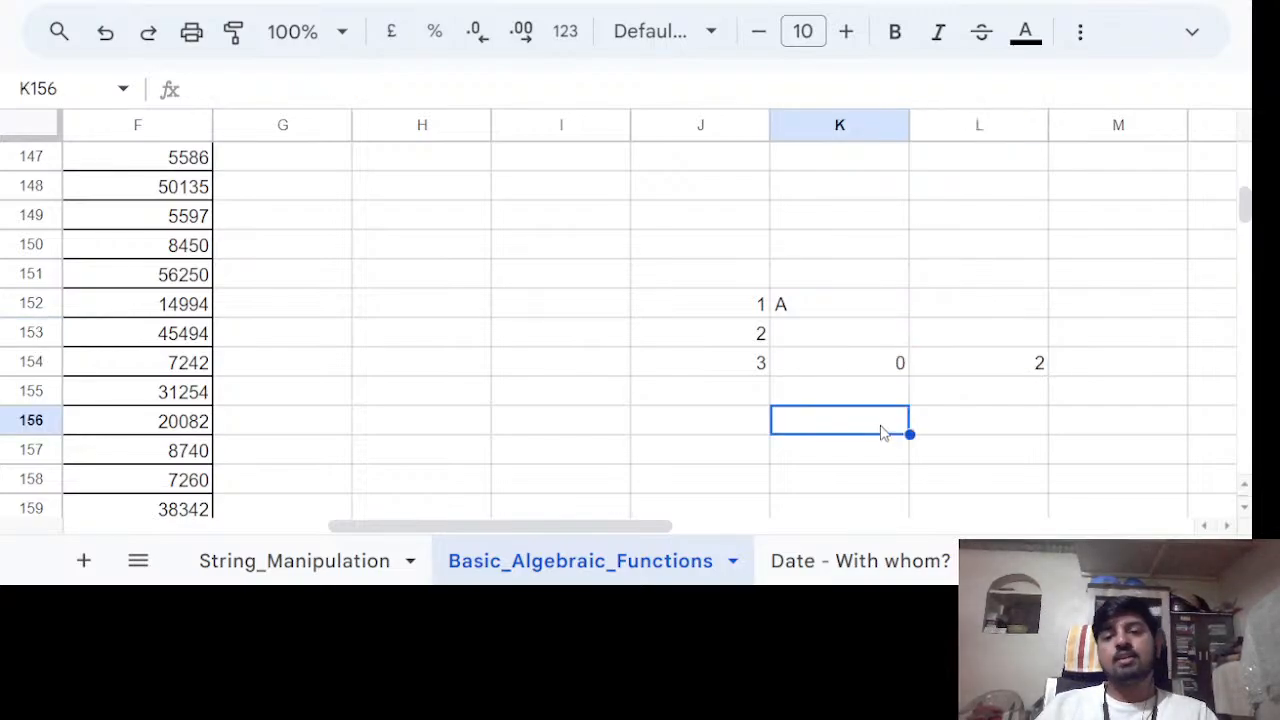
{"action": "left_click", "coordinate": [1000, 372]}
{"action": "left_click", "coordinate": [843, 346]}
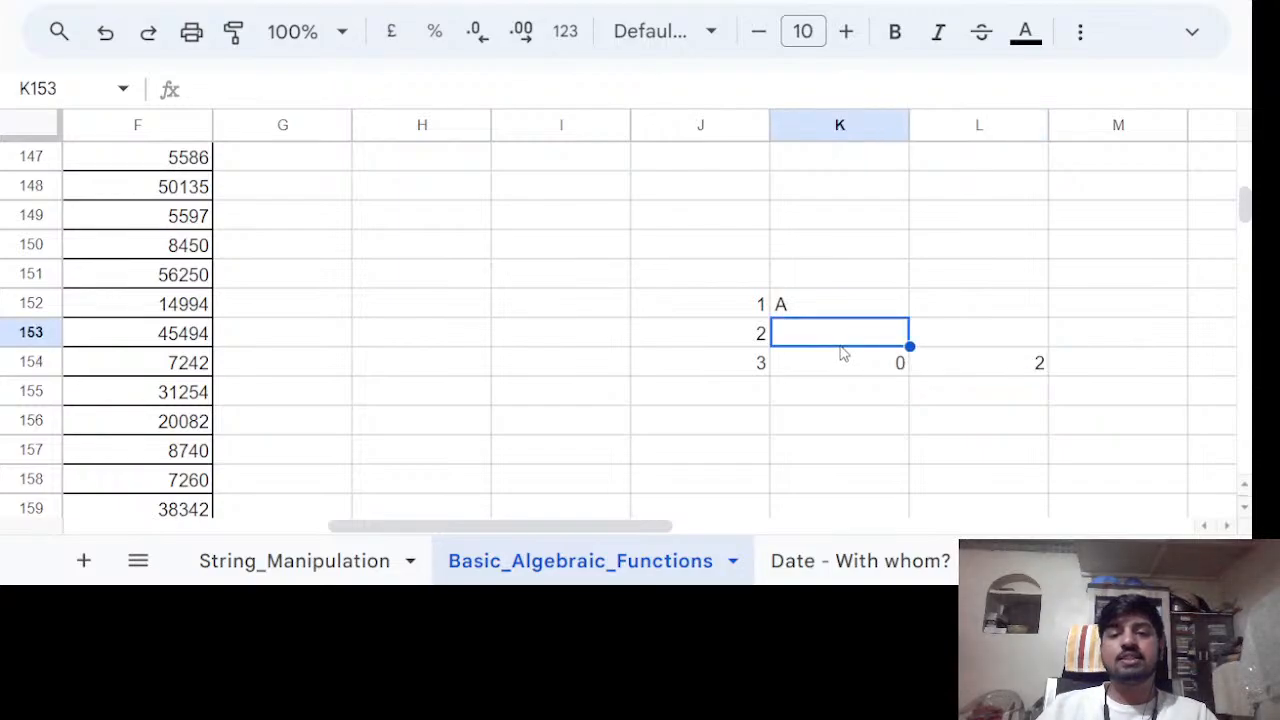
{"action": "left_click", "coordinate": [840, 364]}
{"action": "left_click", "coordinate": [835, 343]}
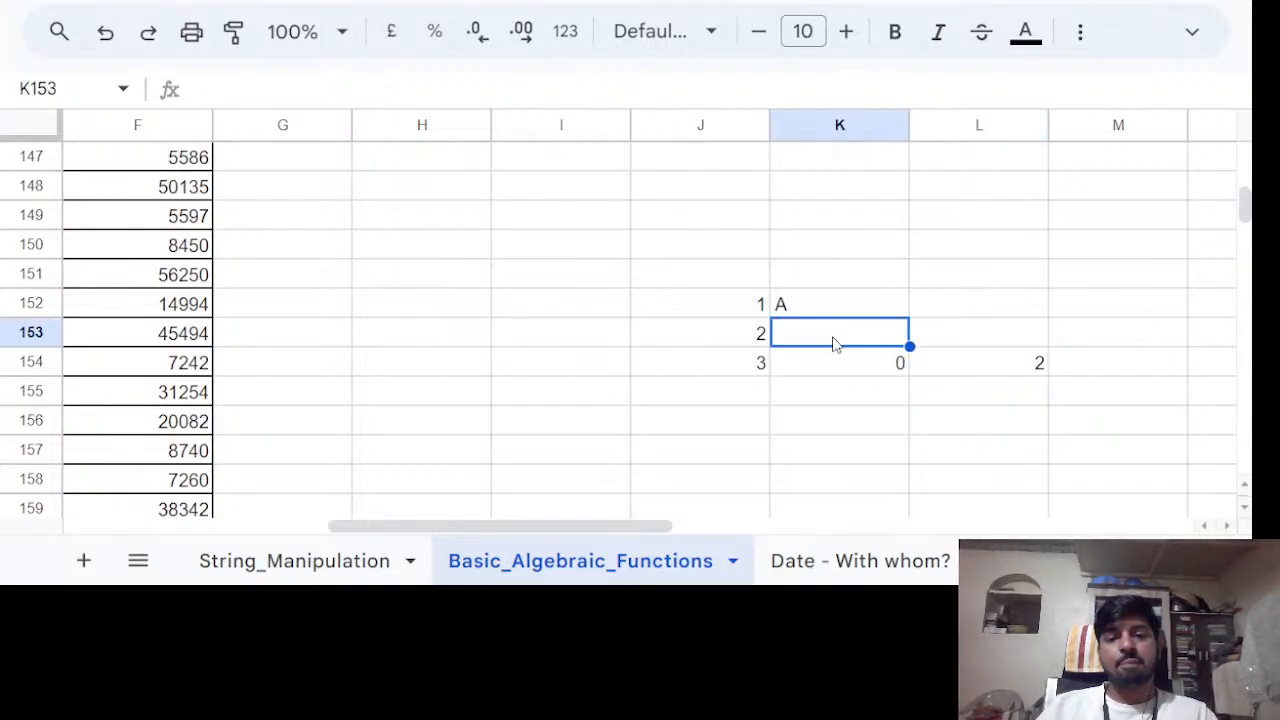
{"action": "left_click_drag", "start_coordinate": [820, 314], "coordinate": [898, 368]}
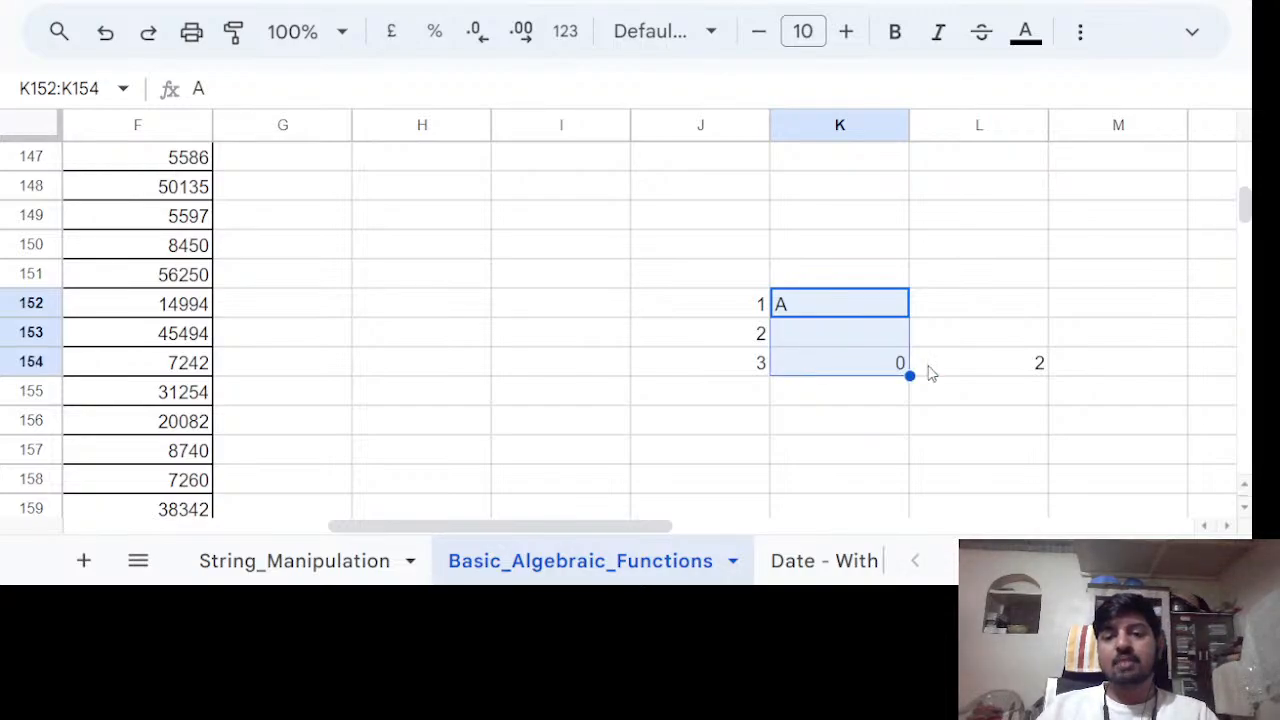
{"action": "left_click", "coordinate": [930, 370]}
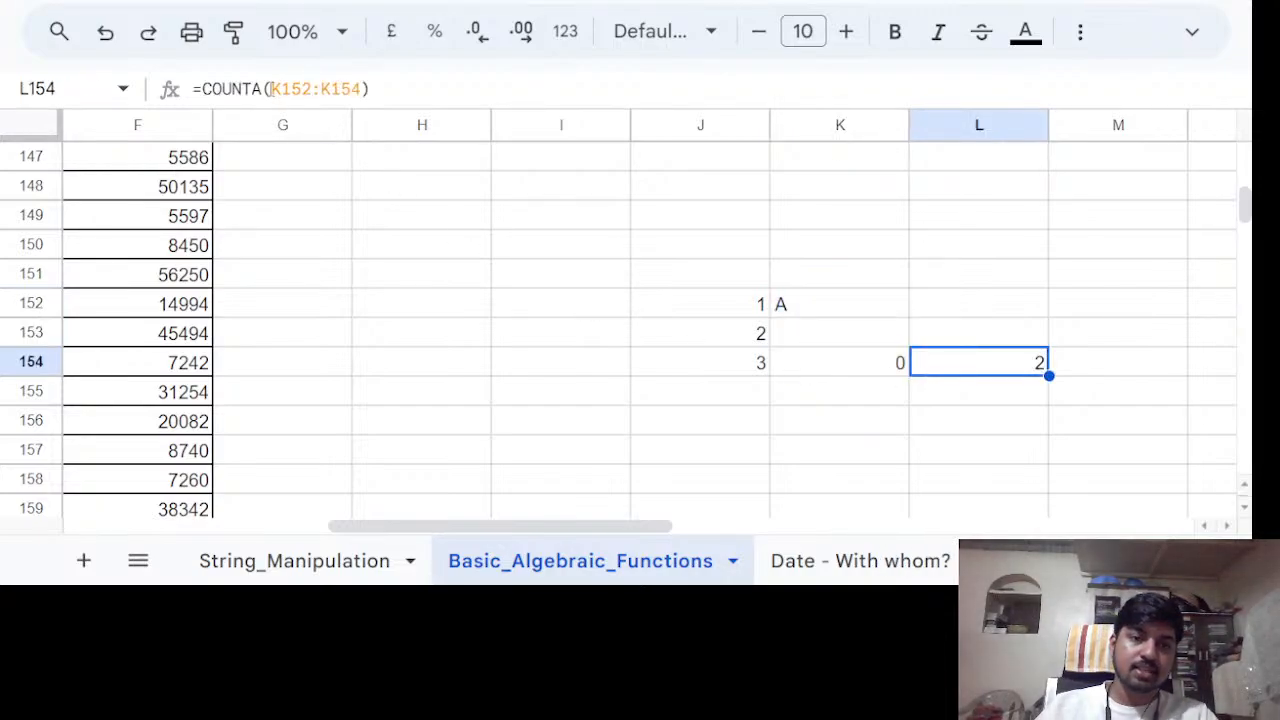
Change the function in L154 so the formula reads =COUNTBLANK(K152:K154).
{"action": "left_click", "coordinate": [266, 89]}
{"action": "key", "text": "BackSpace"}
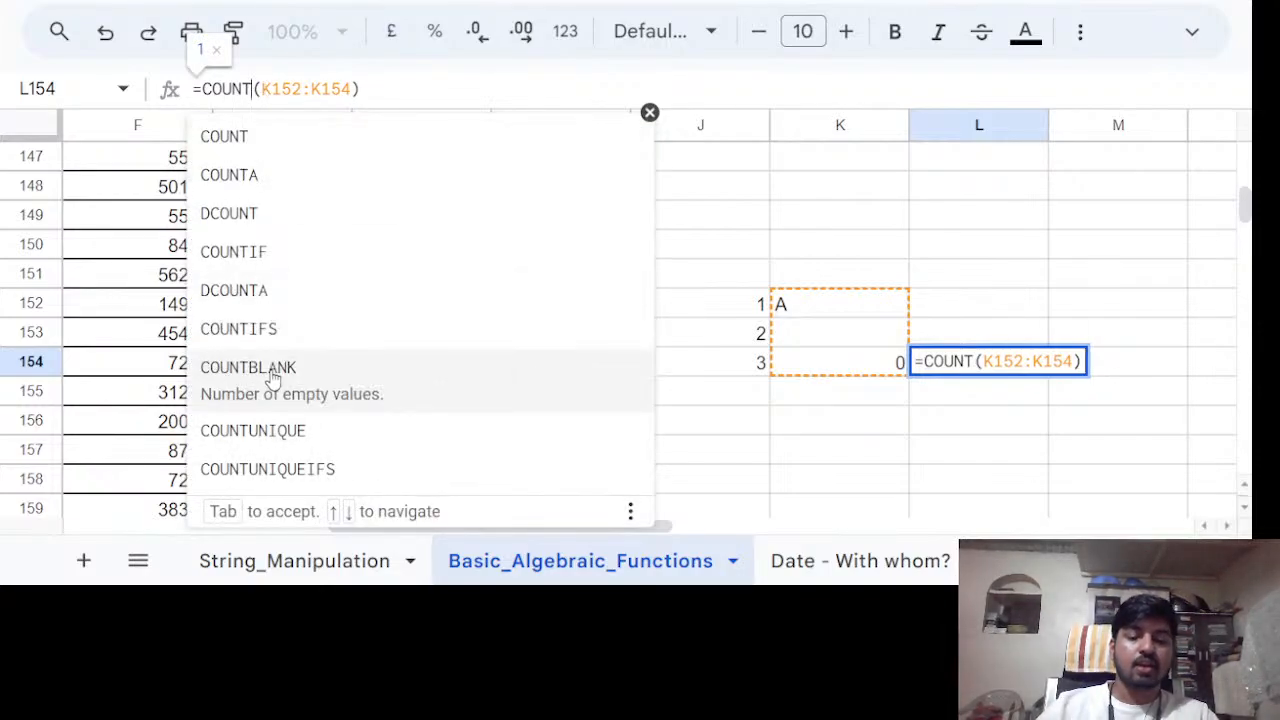
{"action": "type", "text": "BLANK"}
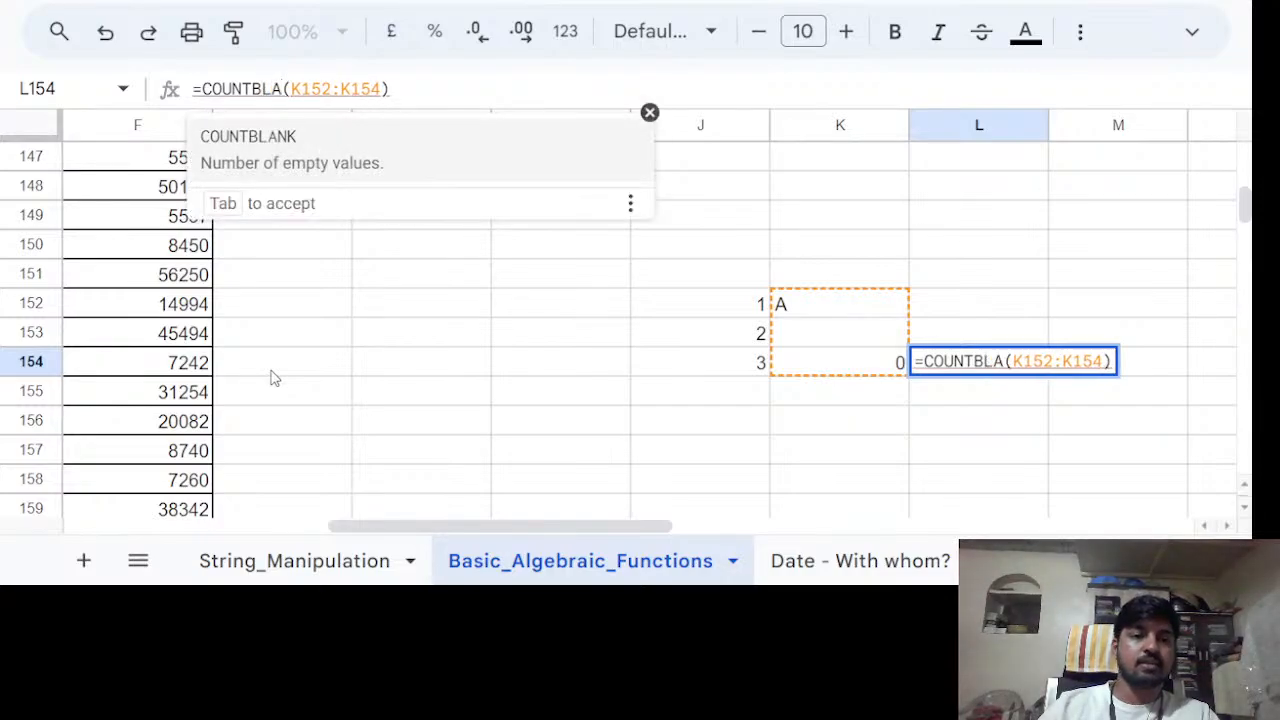
{"action": "key", "text": "Tab"}
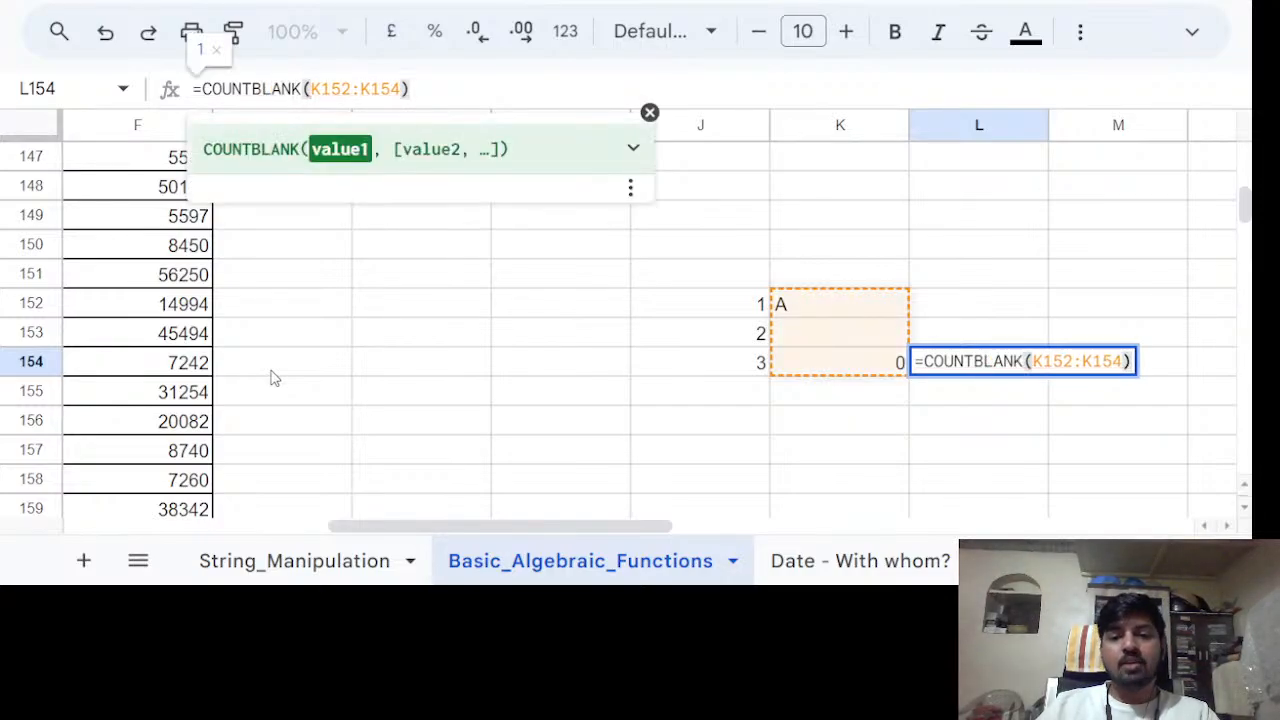
{"action": "key", "text": "Return"}
Enter B in the empty cell K153 and check the COUNTBLANK result in L154.
{"action": "left_click", "coordinate": [856, 337]}
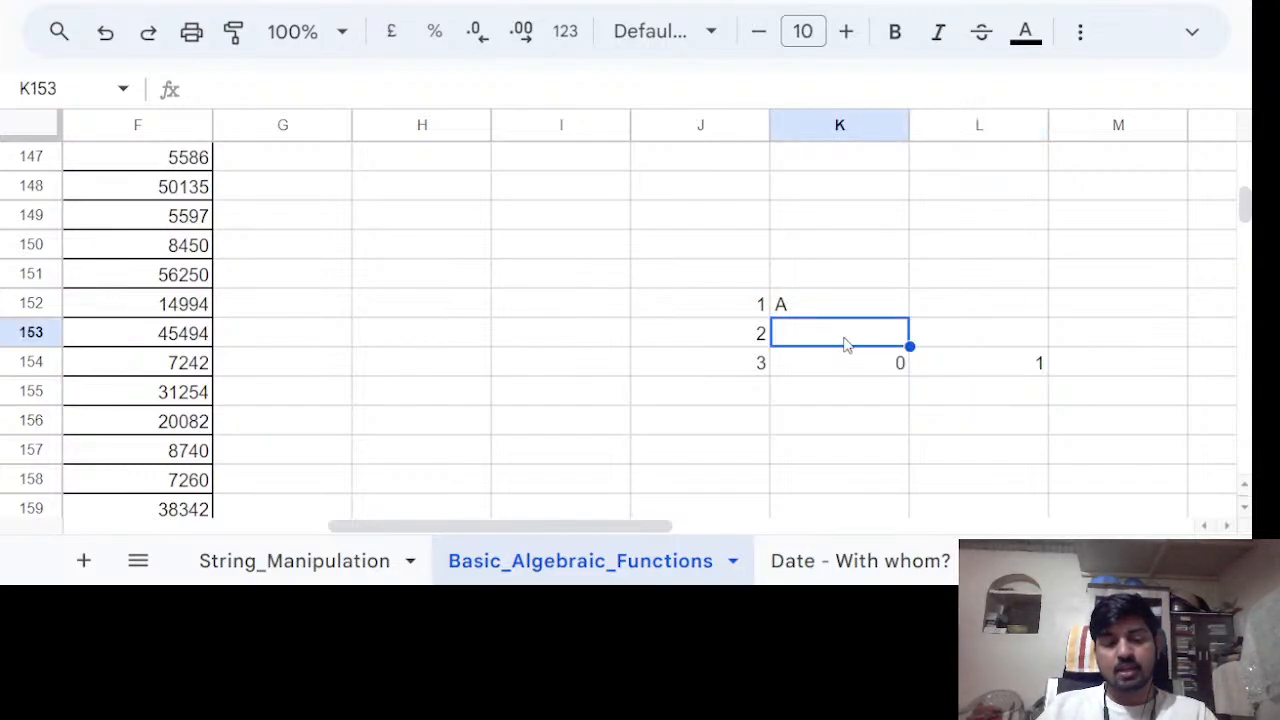
{"action": "type", "text": "B"}
{"action": "key", "text": "Return"}
{"action": "left_click", "coordinate": [993, 377]}
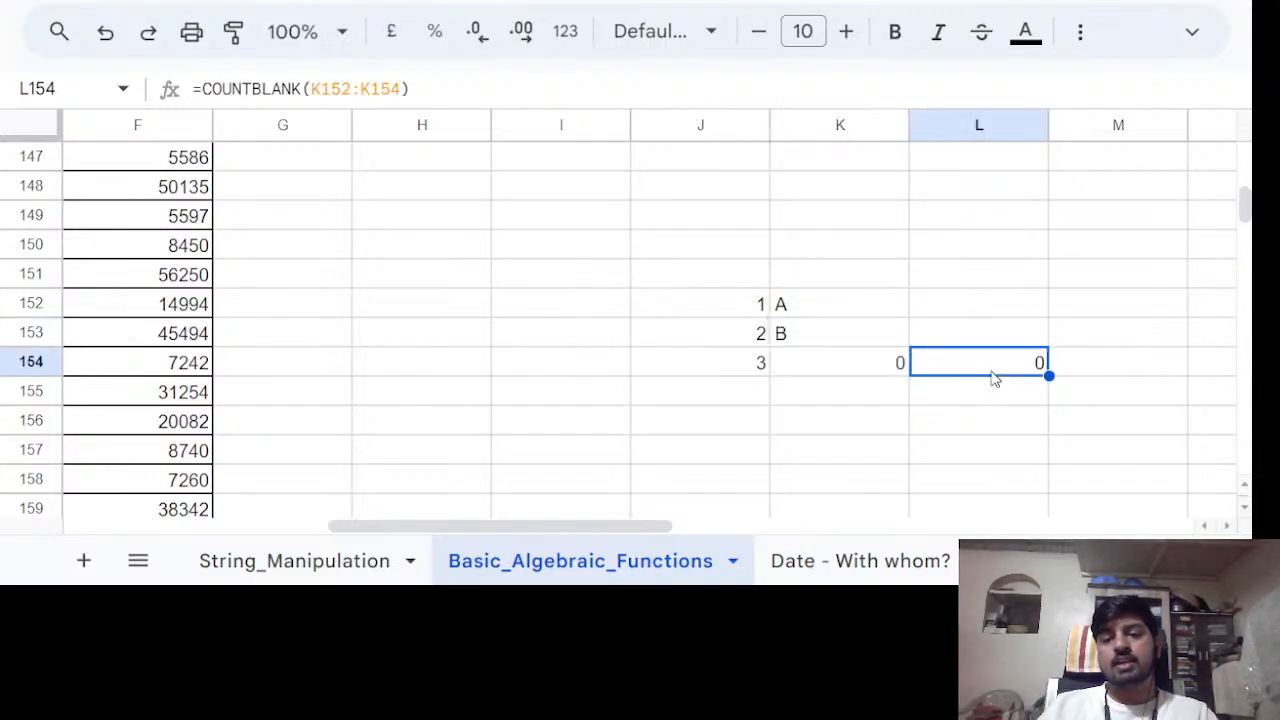
Clear the sample values from K153 and K154 to test the COUNTBLANK formula.
{"action": "left_click", "coordinate": [829, 338]}
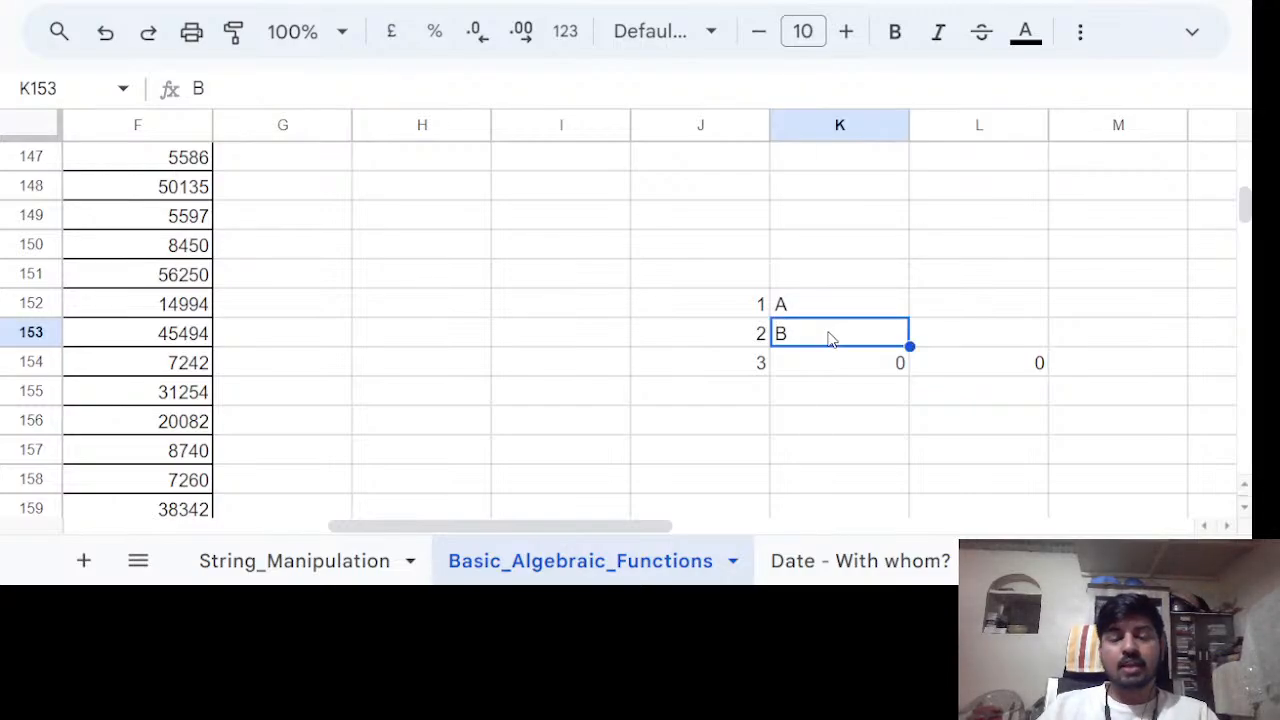
{"action": "key", "text": "Delete"}
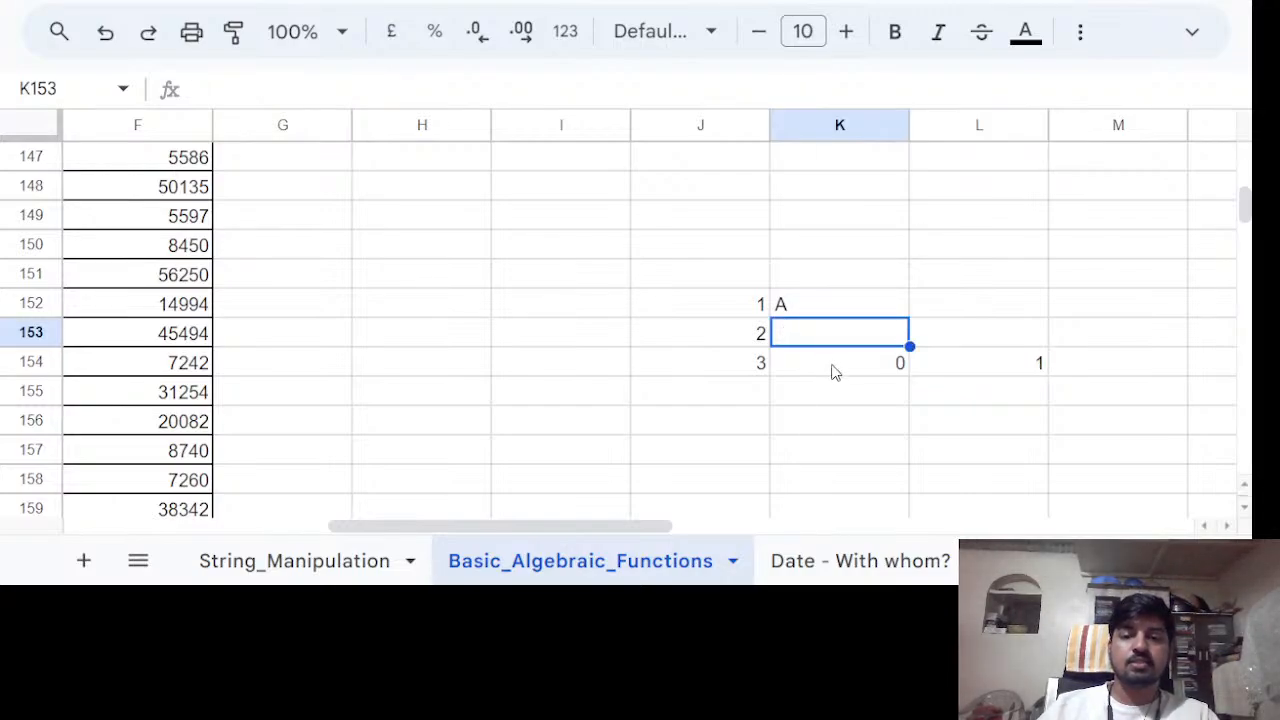
{"action": "left_click", "coordinate": [831, 368]}
{"action": "key", "text": "Delete"}
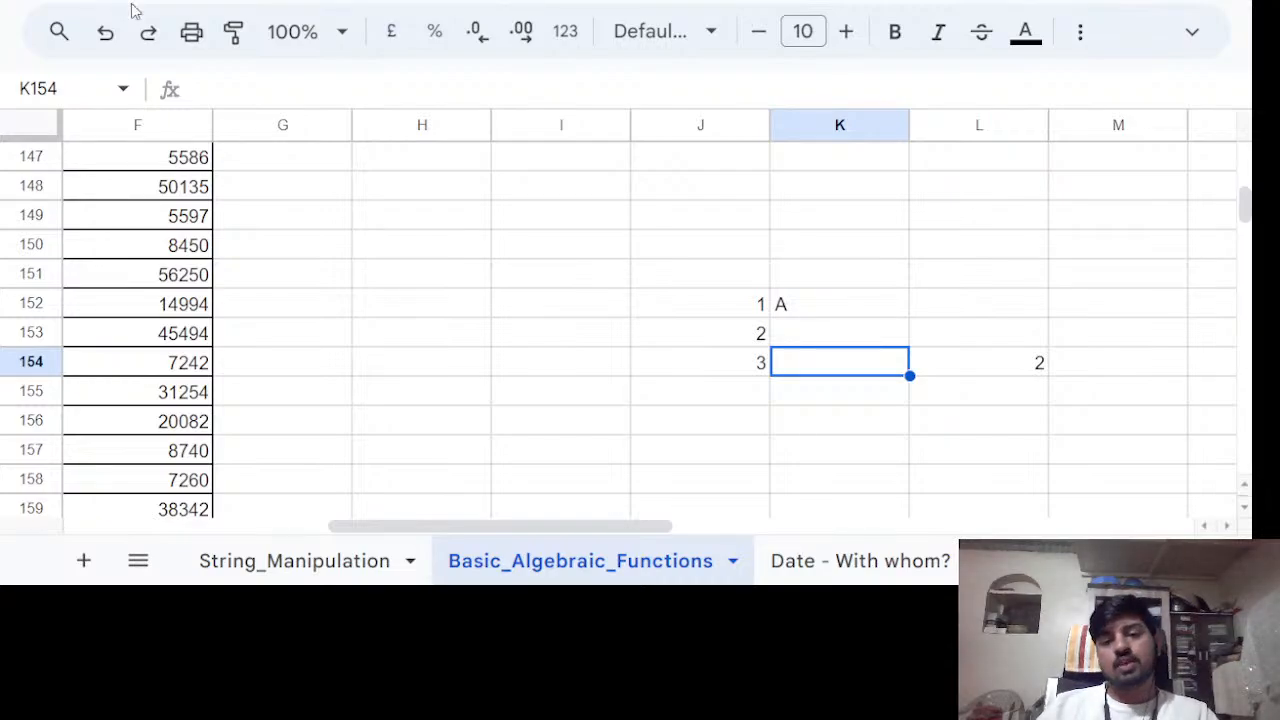
{"action": "left_click", "coordinate": [855, 345]}
{"action": "left_click_drag", "start_coordinate": [855, 345], "coordinate": [857, 360]}
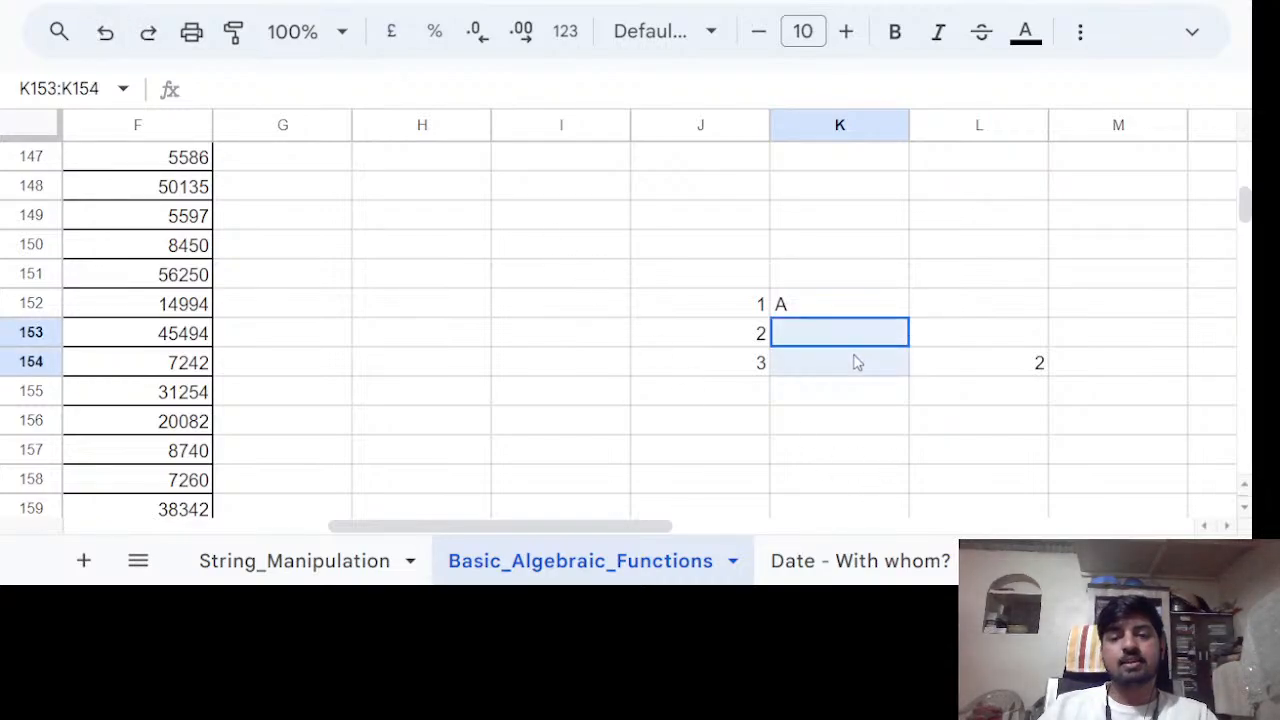
{"action": "left_click", "coordinate": [851, 366]}
Enter =COUNTBLANK(A14:A161) in cell A162 below the respondent names.
{"action": "left_click_drag", "start_coordinate": [591, 528], "coordinate": [325, 528]}
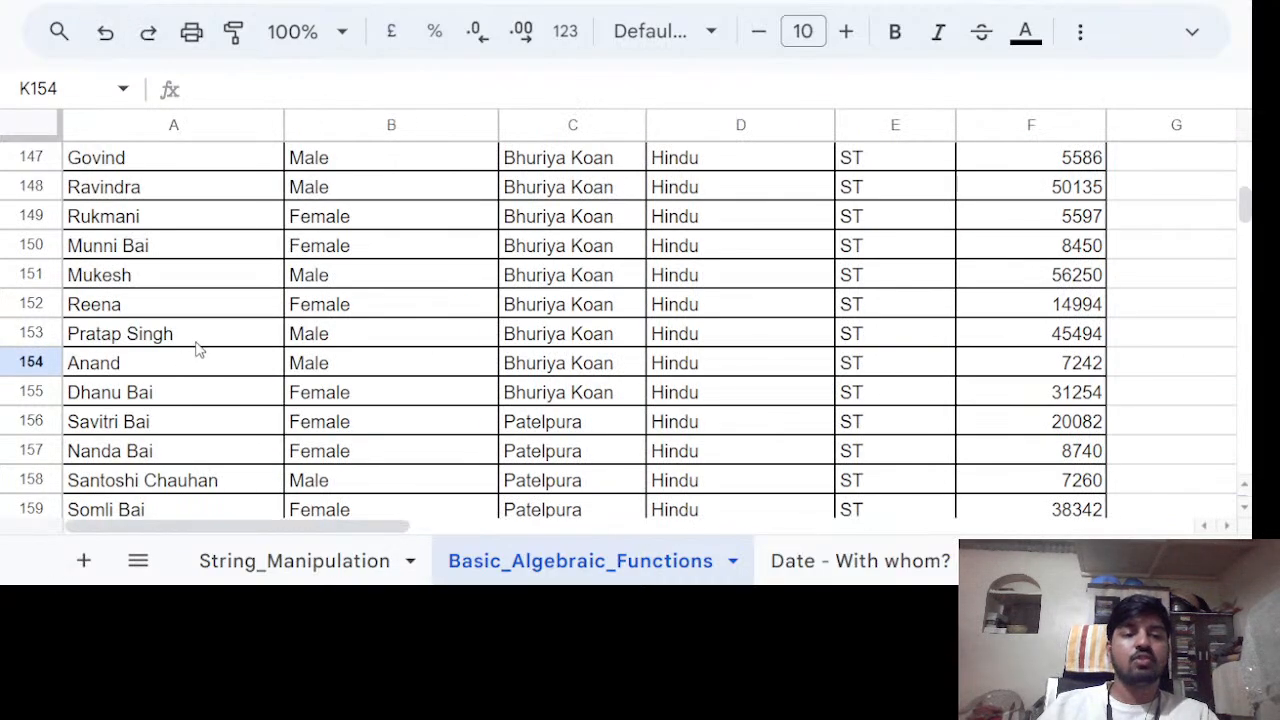
{"action": "scroll", "coordinate": [194, 343], "scroll_direction": "down", "scroll_amount": 4}
{"action": "scroll", "coordinate": [200, 330], "scroll_direction": "up", "scroll_amount": 1}
{"action": "left_click", "coordinate": [199, 310]}
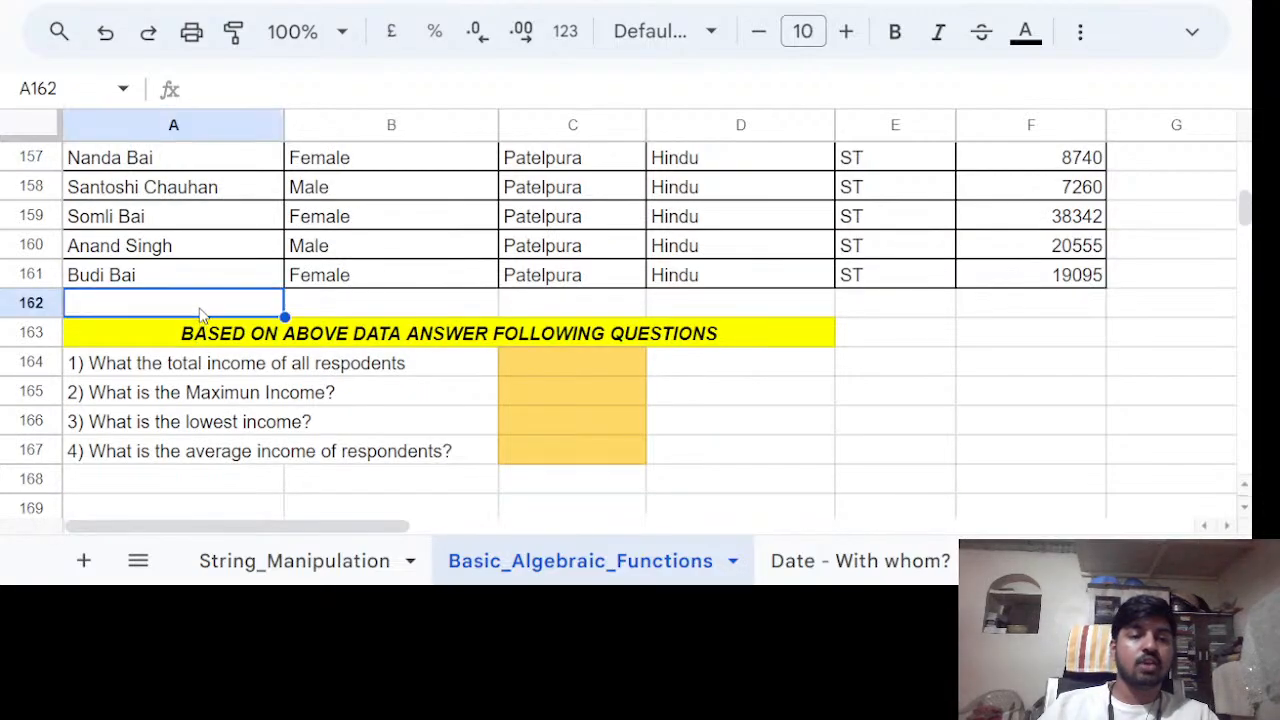
{"action": "type", "text": "=C"}
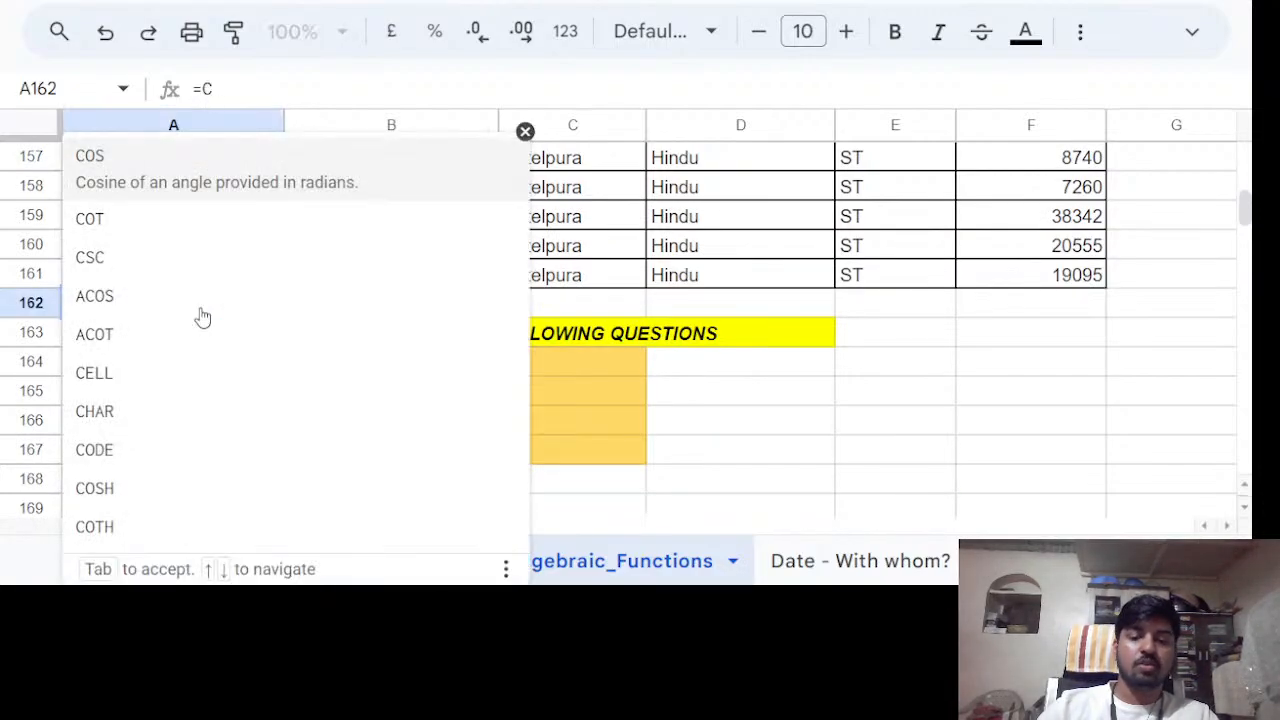
{"action": "type", "text": "OUN"}
{"action": "key", "text": "Down"}
{"action": "key", "text": "Down"}
{"action": "key", "text": "Down"}
{"action": "key", "text": "Down"}
{"action": "key", "text": "Down"}
{"action": "key", "text": "Down"}
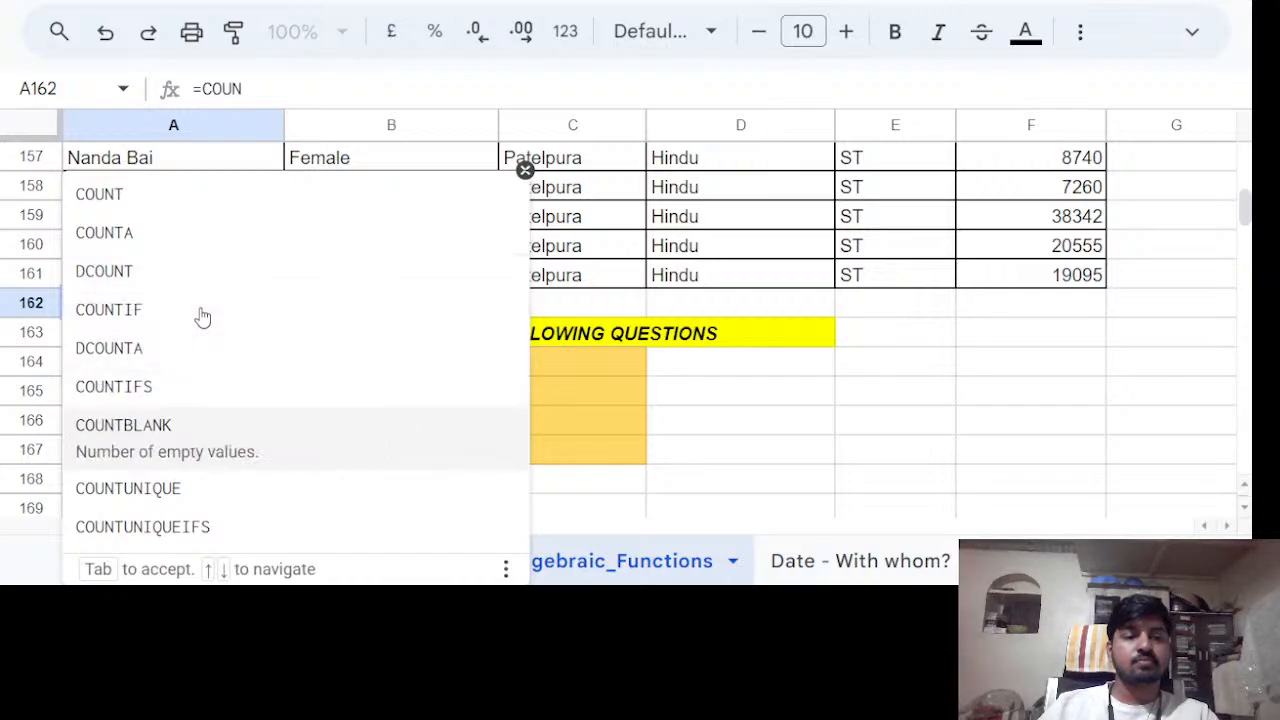
{"action": "key", "text": "Tab"}
{"action": "key", "text": "Up"}
{"action": "key", "text": "shift+Up"}
{"action": "key", "text": "shift+Up"}
{"action": "key", "text": "shift+Up"}
{"action": "key", "text": "shift+Up"}
{"action": "key", "text": "shift+Up"}
{"action": "key", "text": "shift+Up"}
{"action": "key", "text": "shift+Up"}
{"action": "key", "text": "shift+Up"}
{"action": "key", "text": "shift+Up"}
{"action": "key", "text": "shift+Up"}
{"action": "key", "text": "shift+Up"}
{"action": "key", "text": "shift+Up"}
{"action": "key", "text": "shift+Up"}
{"action": "key", "text": "shift+Up"}
{"action": "key", "text": "shift+Up"}
{"action": "key", "text": "shift+Up"}
{"action": "key", "text": "shift+Up"}
{"action": "key", "text": "shift+Up"}
{"action": "key", "text": "shift+Up"}
{"action": "key", "text": "shift+Up"}
{"action": "key", "text": "shift+Up"}
{"action": "key", "text": "shift+Up"}
{"action": "key", "text": "shift+Up"}
{"action": "key", "text": "shift+Up"}
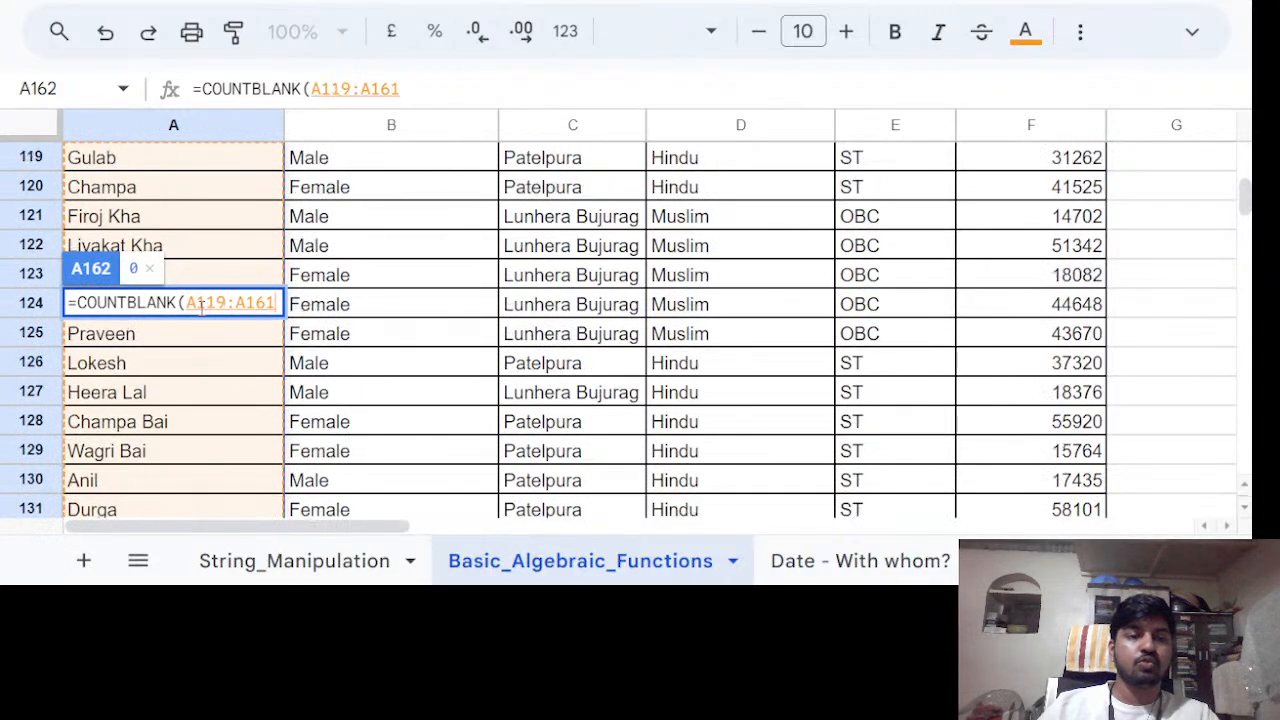
{"action": "key", "text": "shift+Up"}
{"action": "key", "text": "shift+Up"}
{"action": "key", "text": "shift+Up"}
{"action": "key", "text": "shift+Up"}
{"action": "key", "text": "shift+Up"}
{"action": "key", "text": "shift+Up"}
{"action": "key", "text": "shift+Up"}
{"action": "key", "text": "shift+Up"}
{"action": "key", "text": "shift+Up"}
{"action": "key", "text": "shift+Up"}
{"action": "key", "text": "shift+Up"}
{"action": "key", "text": "shift+Up"}
{"action": "key", "text": "shift+Up"}
{"action": "key", "text": "shift+Up"}
{"action": "key", "text": "shift+Up"}
{"action": "key", "text": "shift+Up"}
{"action": "key", "text": "shift+Up"}
{"action": "key", "text": "shift+Up"}
{"action": "key", "text": "shift+Up"}
{"action": "key", "text": "shift+Up"}
{"action": "key", "text": "shift+Up"}
{"action": "key", "text": "shift+Up"}
{"action": "key", "text": "shift+Up"}
{"action": "key", "text": "shift+Up"}
{"action": "key", "text": "shift+Up"}
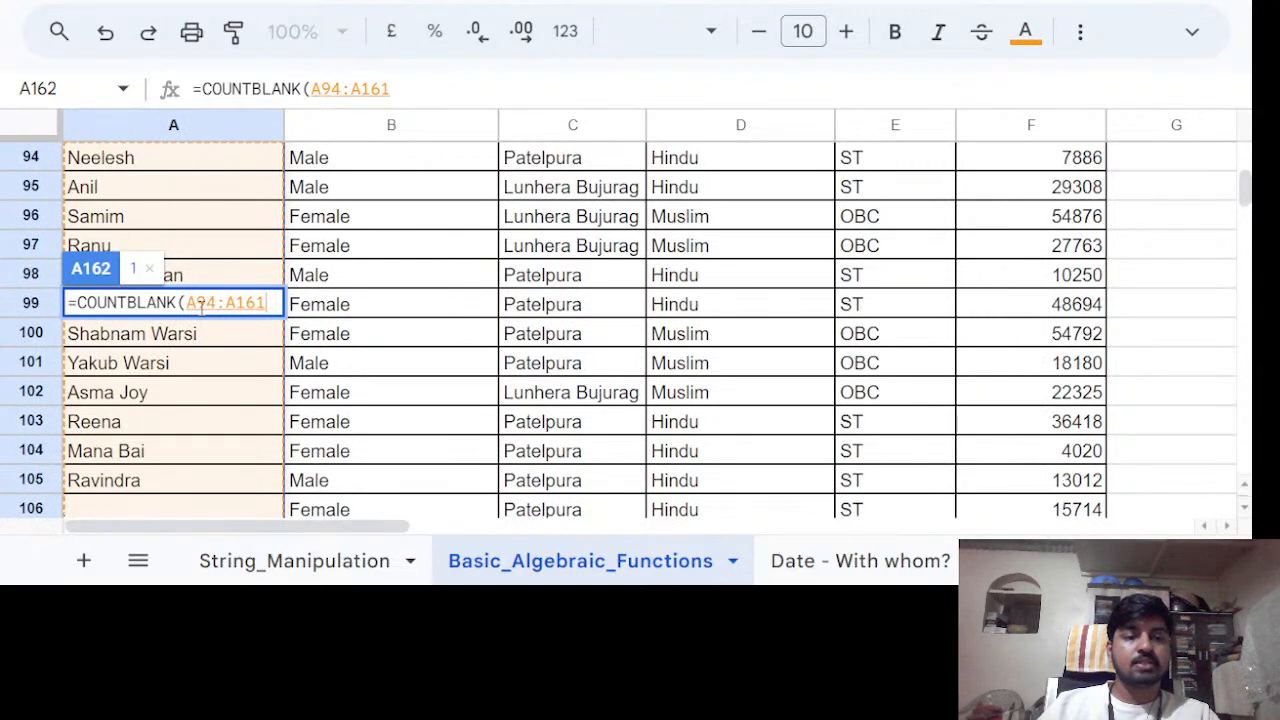
{"action": "key", "text": "shift+Up"}
{"action": "key", "text": "shift+Up"}
{"action": "key", "text": "shift+Up"}
{"action": "key", "text": "shift+Up"}
{"action": "key", "text": "shift+Up"}
{"action": "key", "text": "shift+Up"}
{"action": "key", "text": "shift+Up"}
{"action": "key", "text": "shift+Up"}
{"action": "key", "text": "shift+Up"}
{"action": "key", "text": "shift+Up"}
{"action": "key", "text": "shift+Up"}
{"action": "key", "text": "shift+Up"}
{"action": "key", "text": "shift+Up"}
{"action": "key", "text": "shift+Up"}
{"action": "key", "text": "shift+Up"}
{"action": "key", "text": "shift+Up"}
{"action": "key", "text": "shift+Up"}
{"action": "key", "text": "shift+Up"}
{"action": "key", "text": "shift+Up"}
{"action": "key", "text": "shift+Up"}
{"action": "key", "text": "shift+Up"}
{"action": "key", "text": "shift+Up"}
{"action": "key", "text": "shift+Up"}
{"action": "key", "text": "shift+Up"}
{"action": "key", "text": "shift+Up"}
{"action": "key", "text": "shift+Up"}
{"action": "key", "text": "shift+Up"}
{"action": "key", "text": "shift+Up"}
{"action": "key", "text": "shift+Up"}
{"action": "key", "text": "shift+Up"}
{"action": "key", "text": "shift+Up"}
{"action": "key", "text": "shift+Up"}
{"action": "key", "text": "shift+Up"}
{"action": "key", "text": "shift+Up"}
{"action": "key", "text": "shift+Up"}
{"action": "key", "text": "shift+Up"}
{"action": "key", "text": "shift+Up"}
{"action": "key", "text": "shift+Up"}
{"action": "key", "text": "shift+Up"}
{"action": "key", "text": "shift+Up"}
{"action": "key", "text": "shift+Right"}
{"action": "key", "text": "shift+Right"}
{"action": "key", "text": "shift+Right"}
{"action": "key", "text": "shift+Right"}
{"action": "key", "text": "shift+Right"}
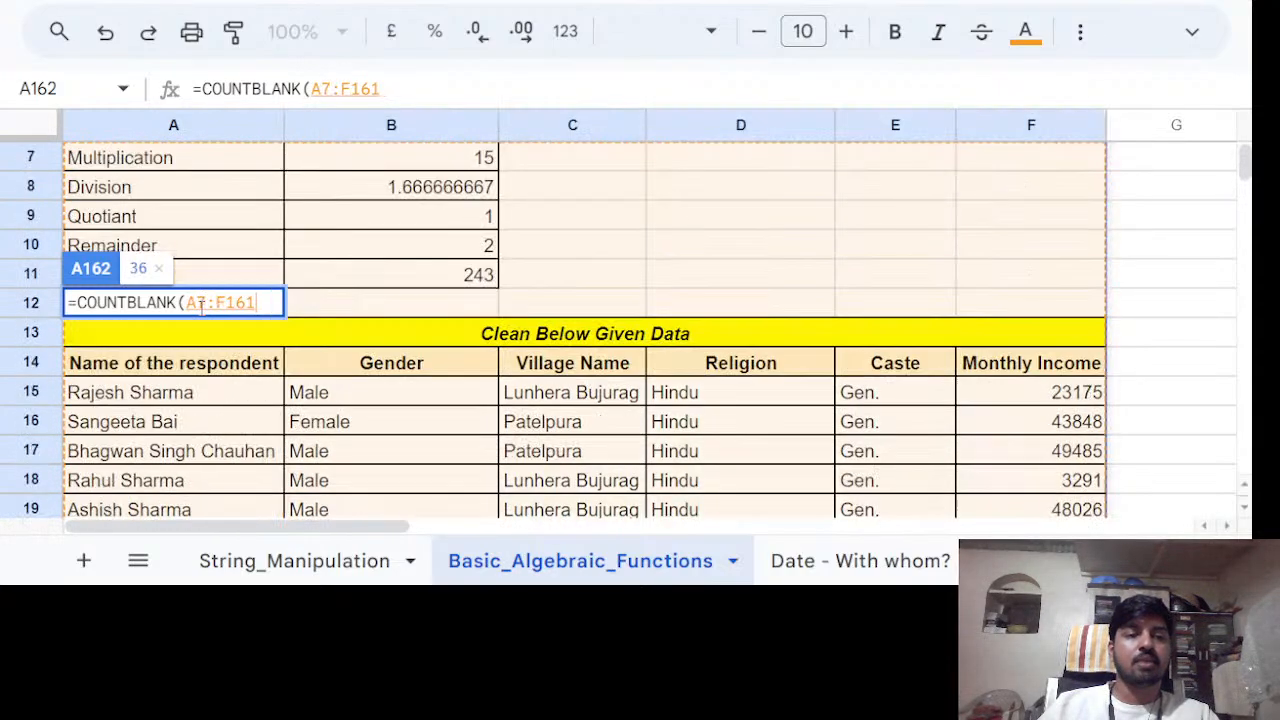
{"action": "key", "text": "shift+Down"}
{"action": "key", "text": "shift+Down"}
{"action": "key", "text": "shift+Down"}
{"action": "key", "text": "shift+Down"}
{"action": "key", "text": "shift+Down"}
{"action": "key", "text": "shift+Down"}
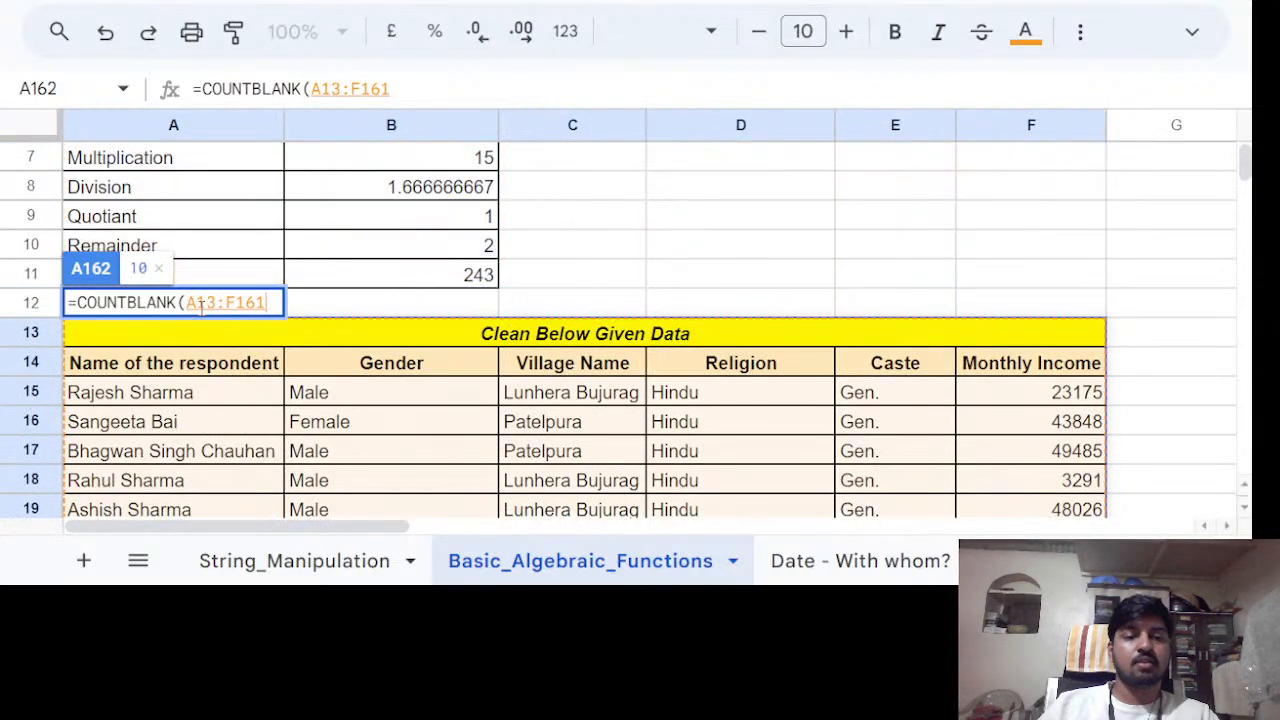
{"action": "key", "text": "shift+Down"}
{"action": "key", "text": "shift+Left"}
{"action": "key", "text": "shift+Left"}
{"action": "key", "text": "shift+Left"}
{"action": "key", "text": "shift+Left"}
{"action": "key", "text": "shift+Left"}
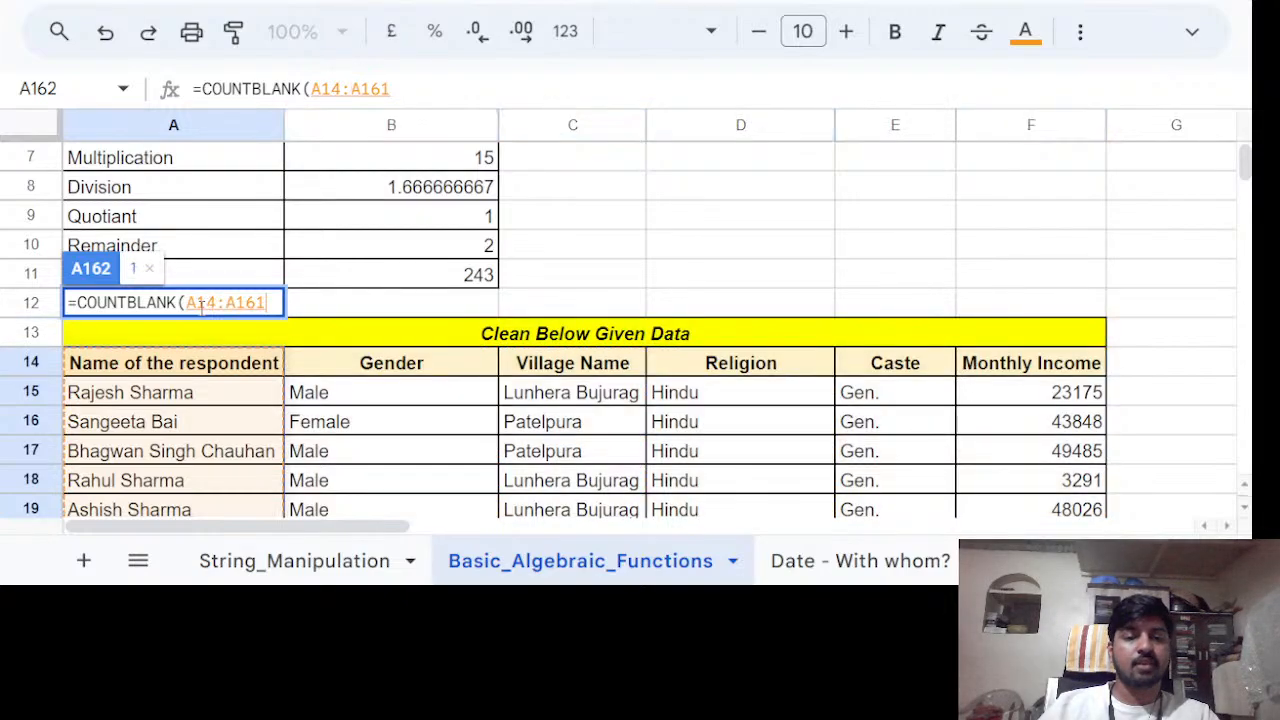
{"action": "type", "text": ")"}
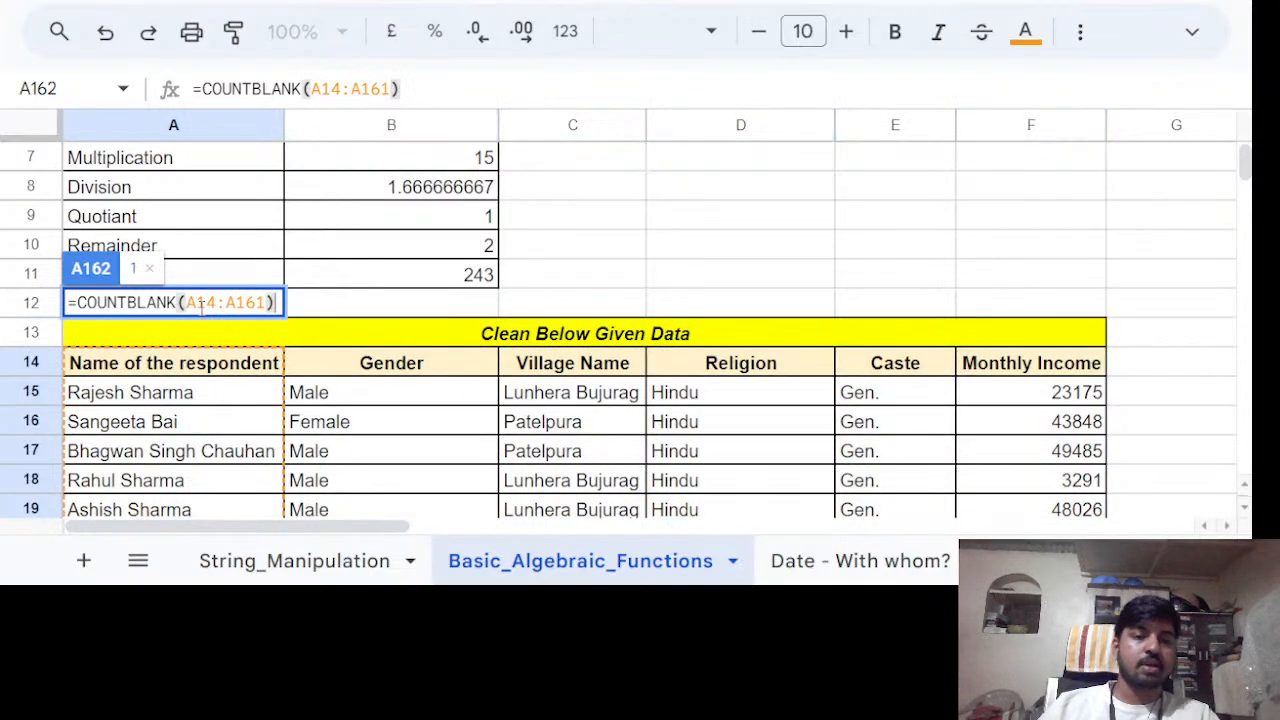
{"action": "key", "text": "Return"}
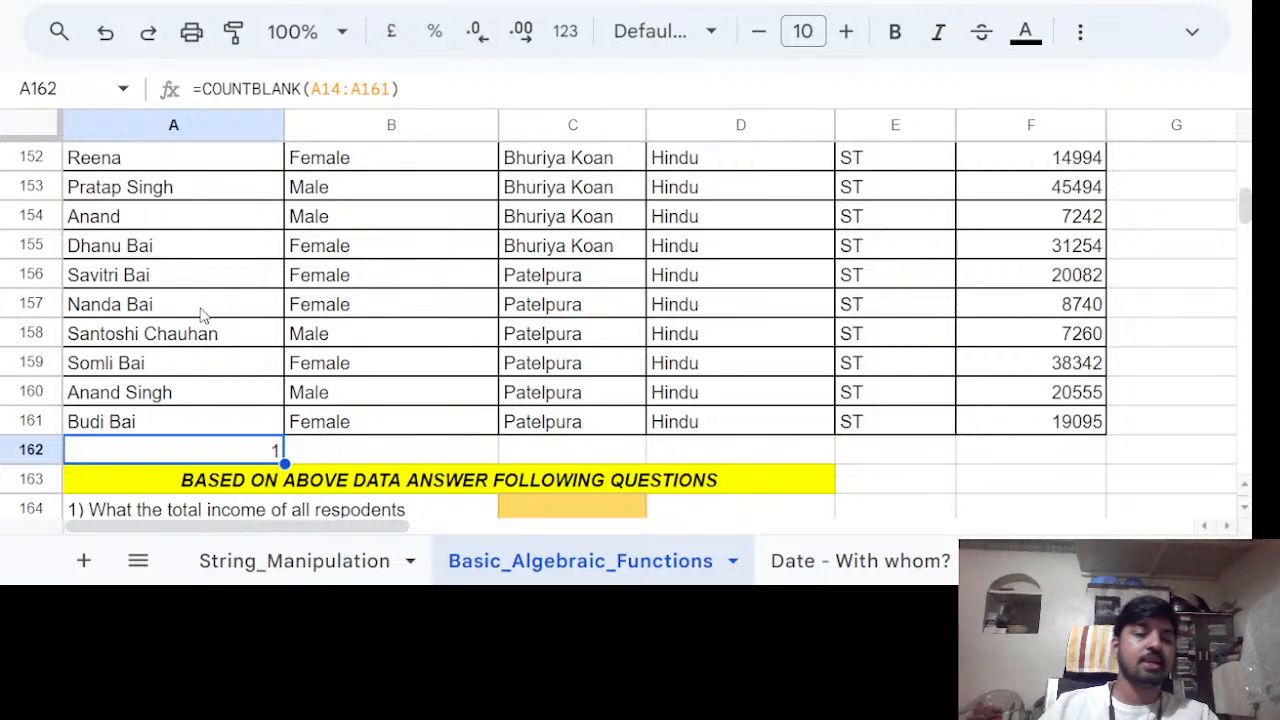
Fill the COUNTBLANK formula from A162 across to F162 and check the blank count of each column.
{"action": "left_click_drag", "start_coordinate": [284, 462], "coordinate": [970, 450]}
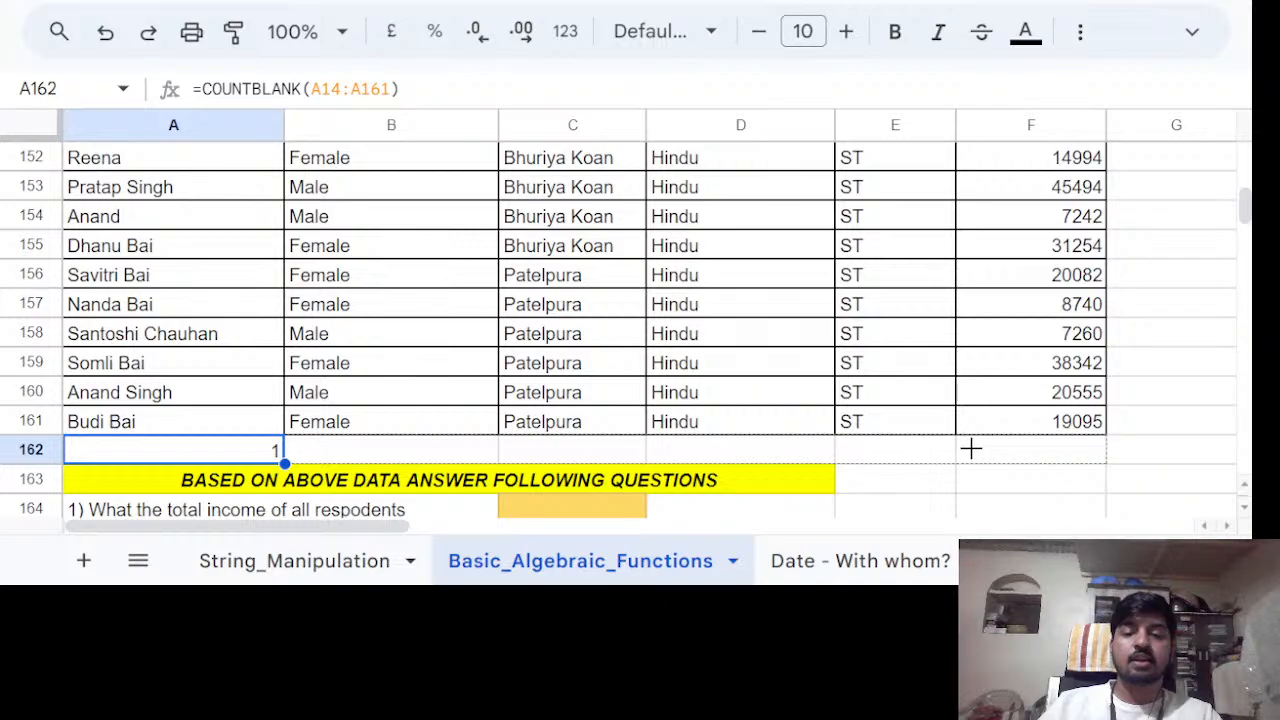
{"action": "left_click_drag", "start_coordinate": [970, 450], "coordinate": [970, 452]}
{"action": "left_click", "coordinate": [971, 484]}
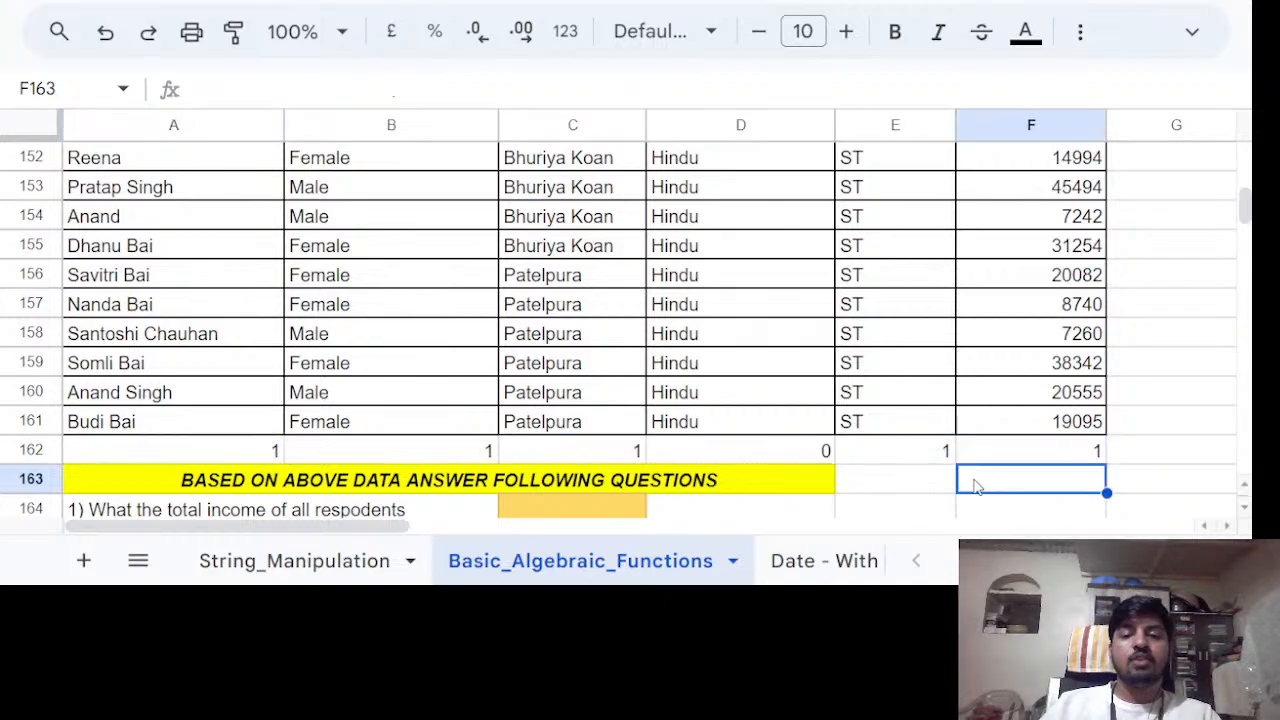
{"action": "left_click", "coordinate": [715, 452]}
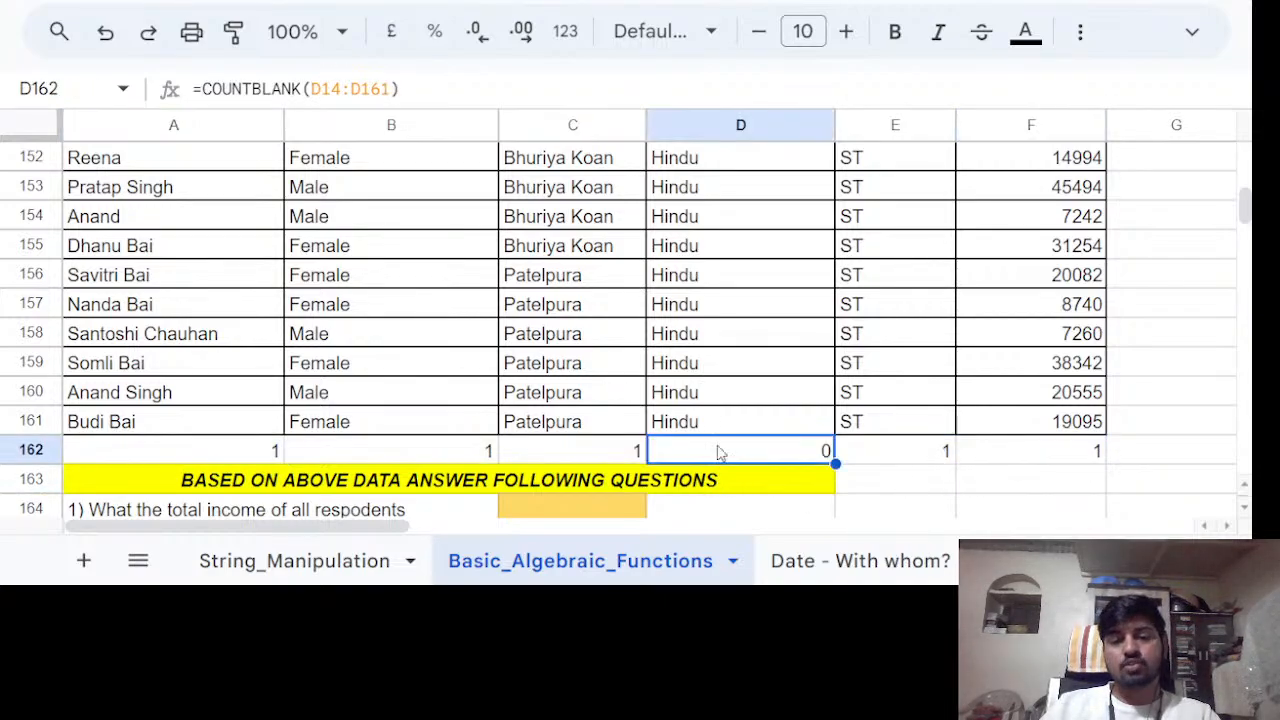
{"action": "left_click", "coordinate": [428, 452]}
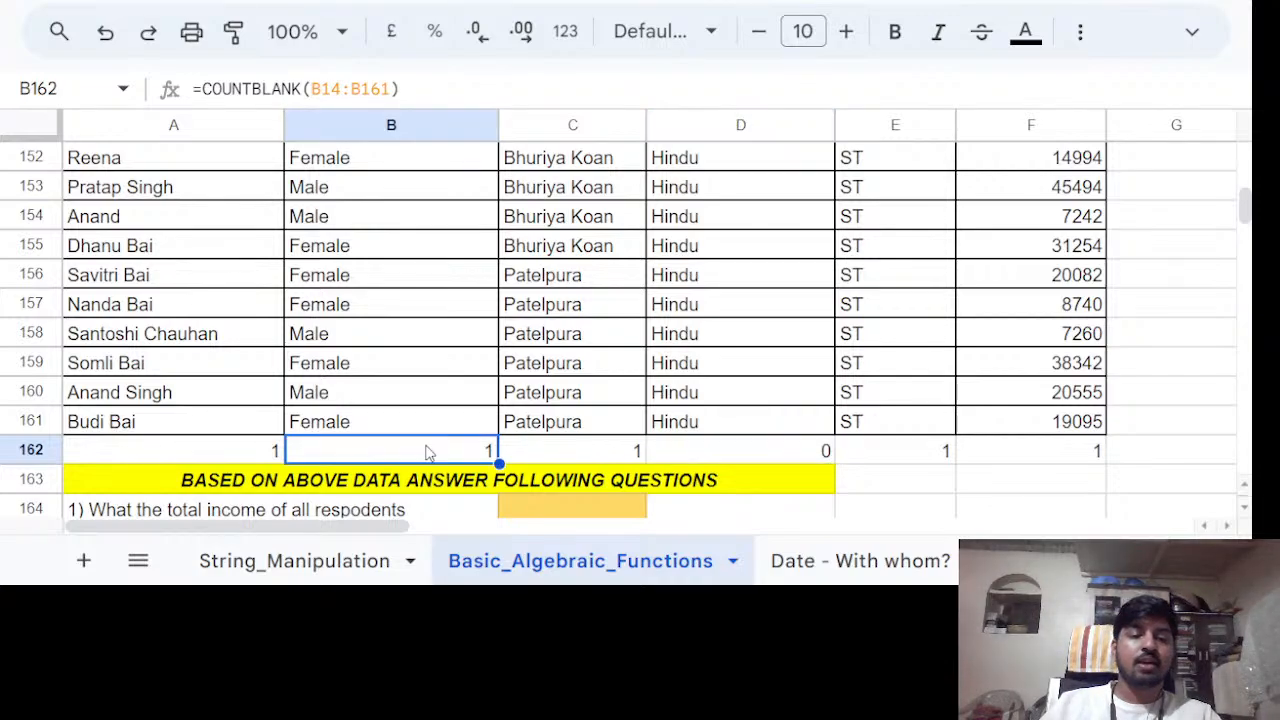
{"action": "left_click", "coordinate": [524, 462]}
{"action": "left_click", "coordinate": [812, 453]}
{"action": "left_click", "coordinate": [890, 452]}
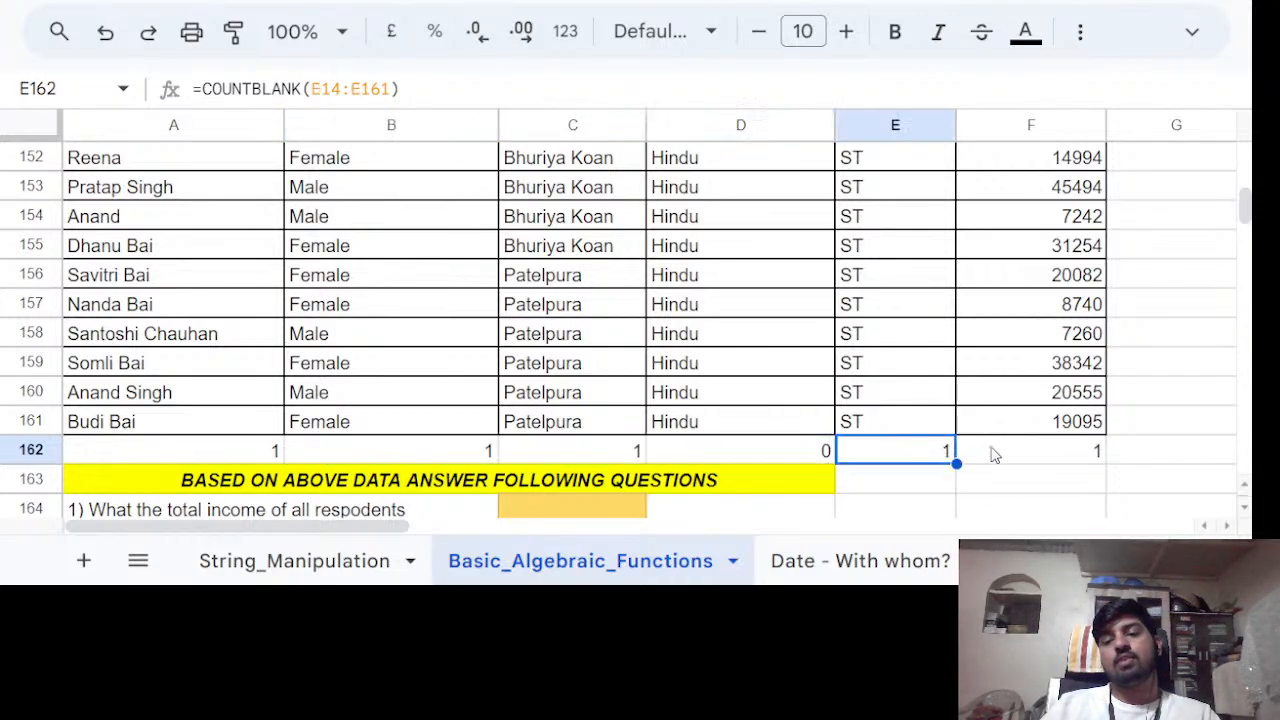
Clear the COUNTBLANK formulas from A162:F162.
{"action": "left_click", "coordinate": [995, 455]}
{"action": "left_click_drag", "start_coordinate": [995, 455], "coordinate": [280, 460]}
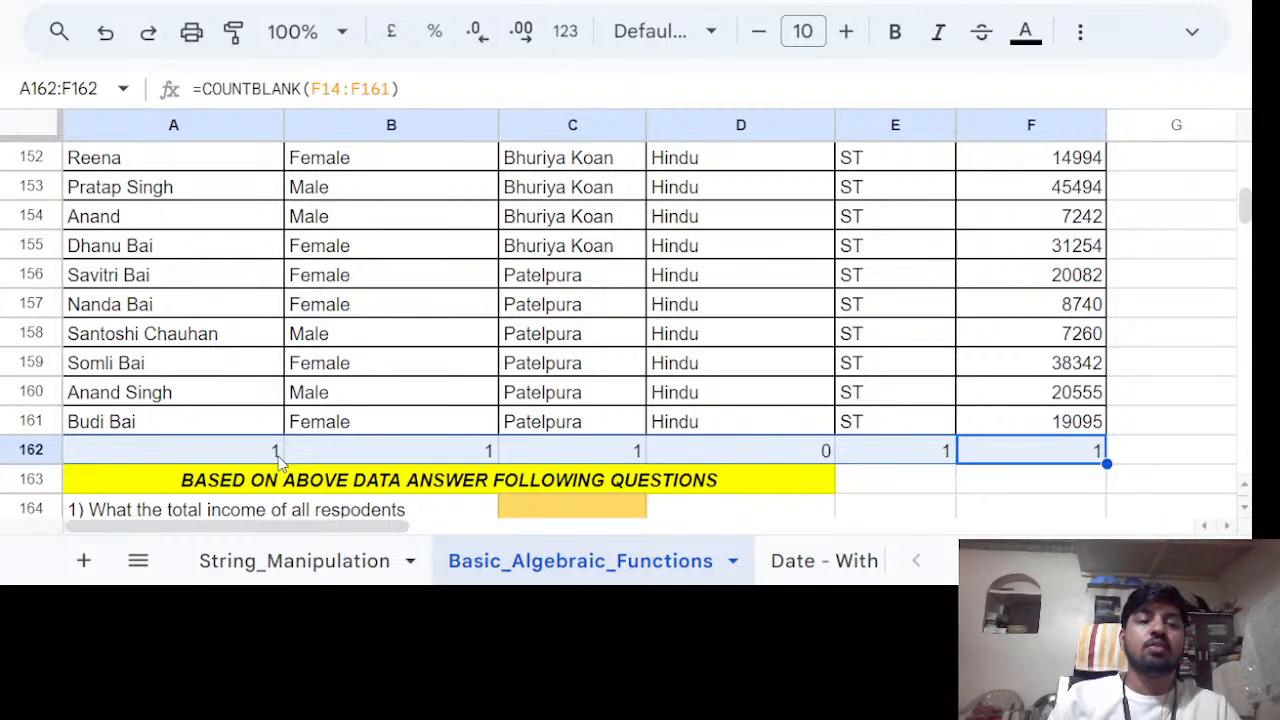
{"action": "key", "text": "Delete"}
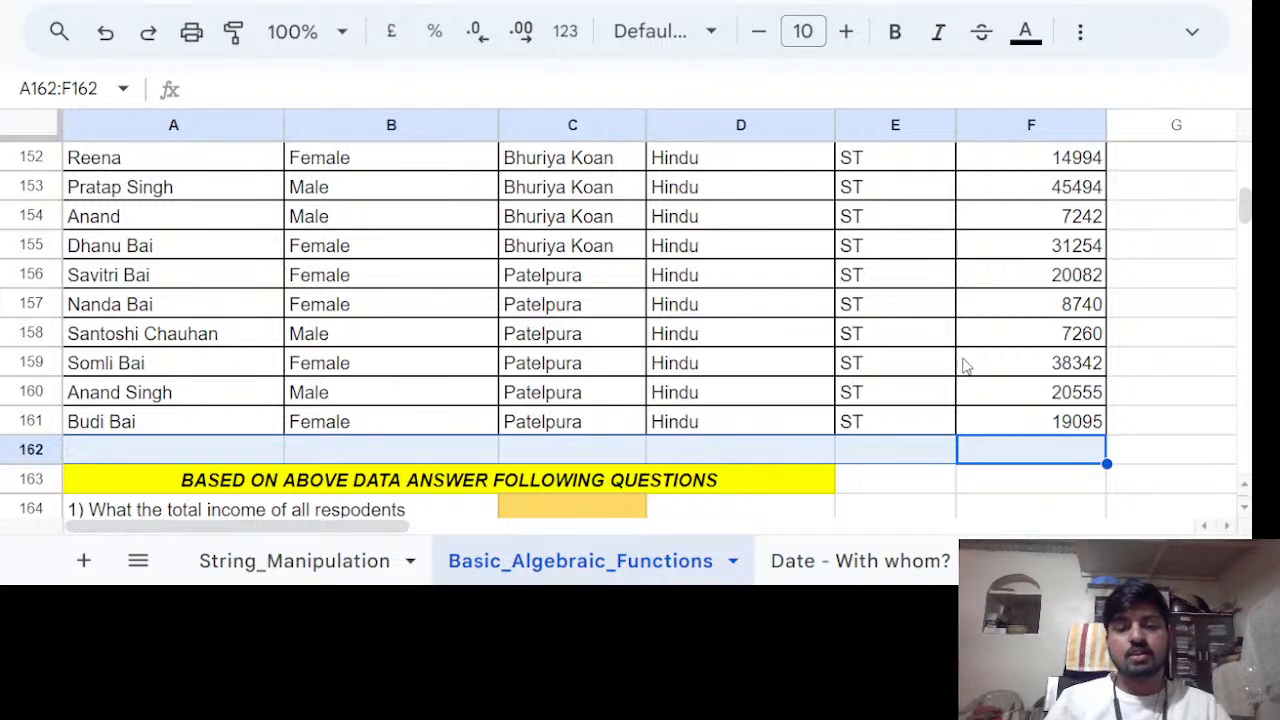
Examine the income questions below the table and the Monthly Income column from its header F14 down to its first blank cell.
{"action": "scroll", "coordinate": [960, 385], "scroll_direction": "down", "scroll_amount": 3}
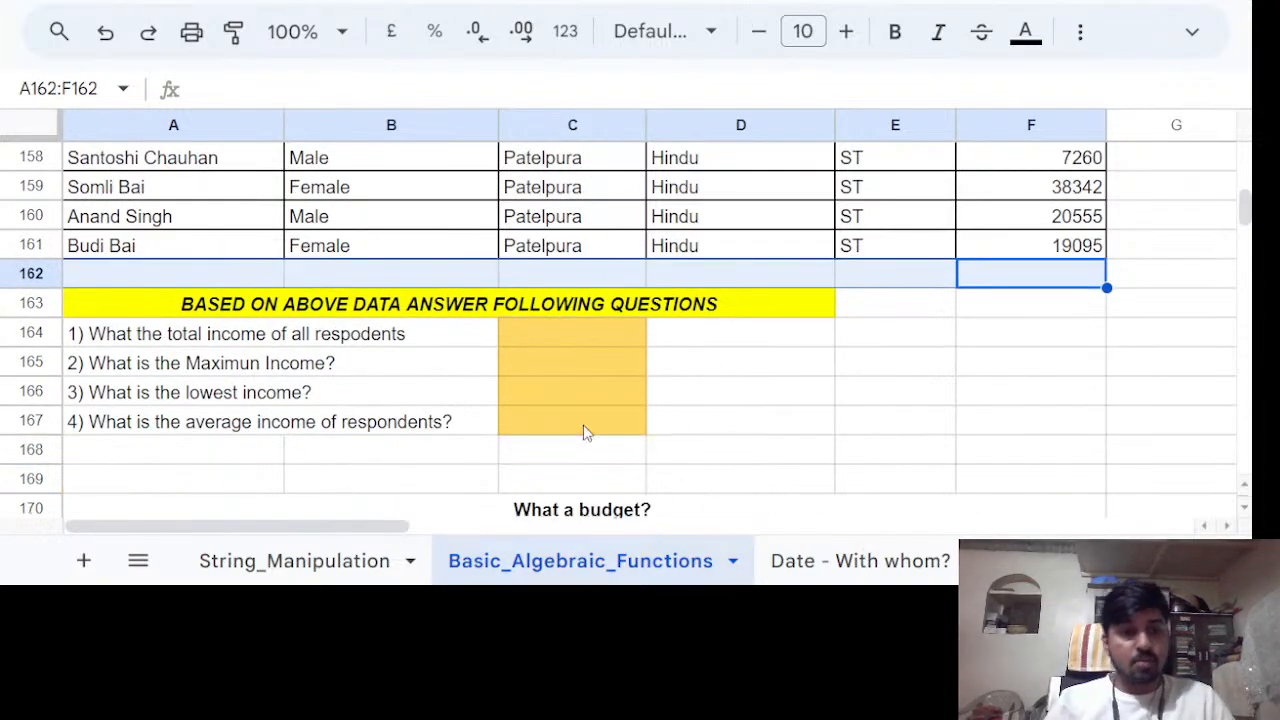
{"action": "left_click", "coordinate": [575, 343]}
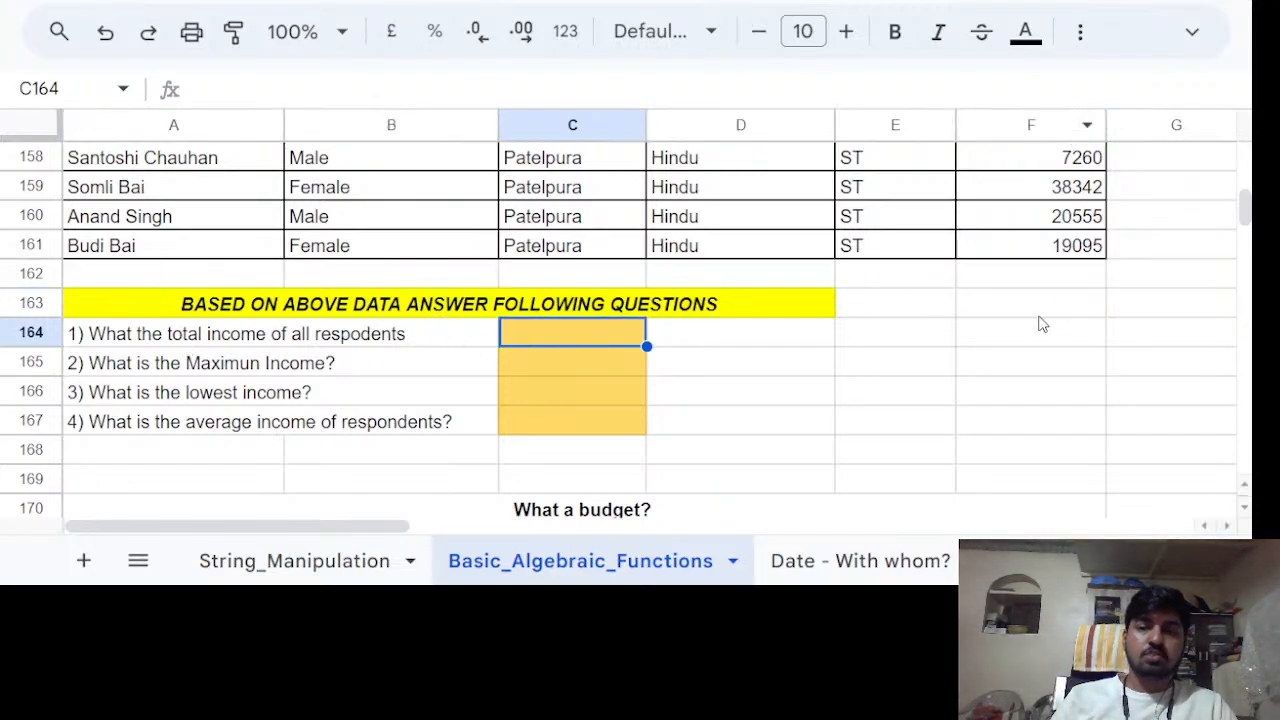
{"action": "scroll", "coordinate": [1038, 330], "scroll_direction": "up", "scroll_amount": 10}
{"action": "scroll", "coordinate": [1038, 332], "scroll_direction": "up", "scroll_amount": 20}
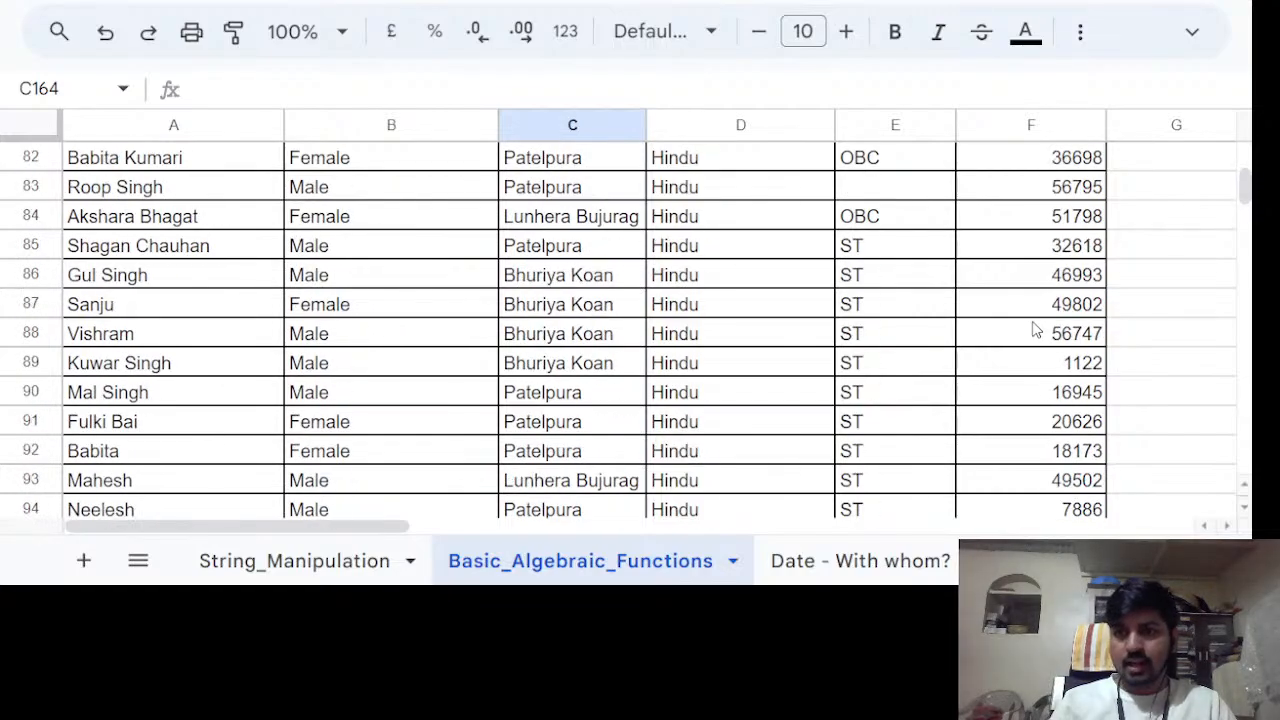
{"action": "scroll", "coordinate": [1035, 330], "scroll_direction": "up", "scroll_amount": 16}
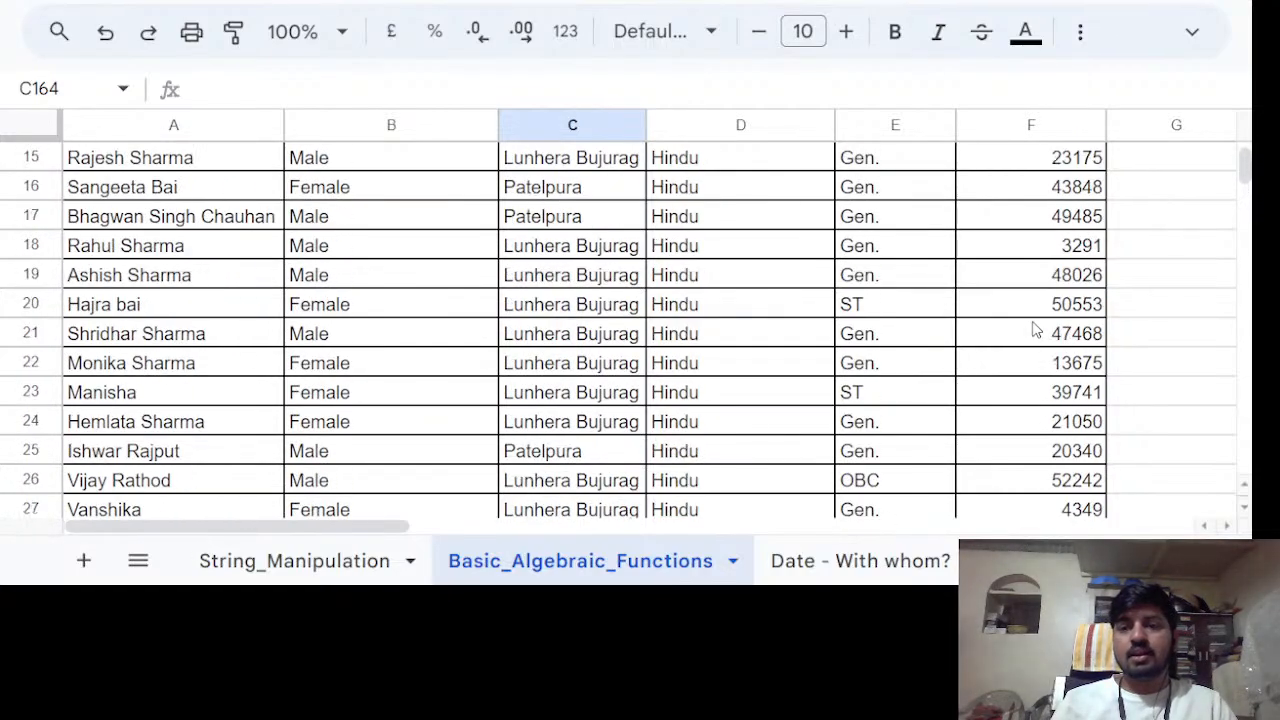
{"action": "left_click_drag", "start_coordinate": [1022, 362], "coordinate": [1052, 482]}
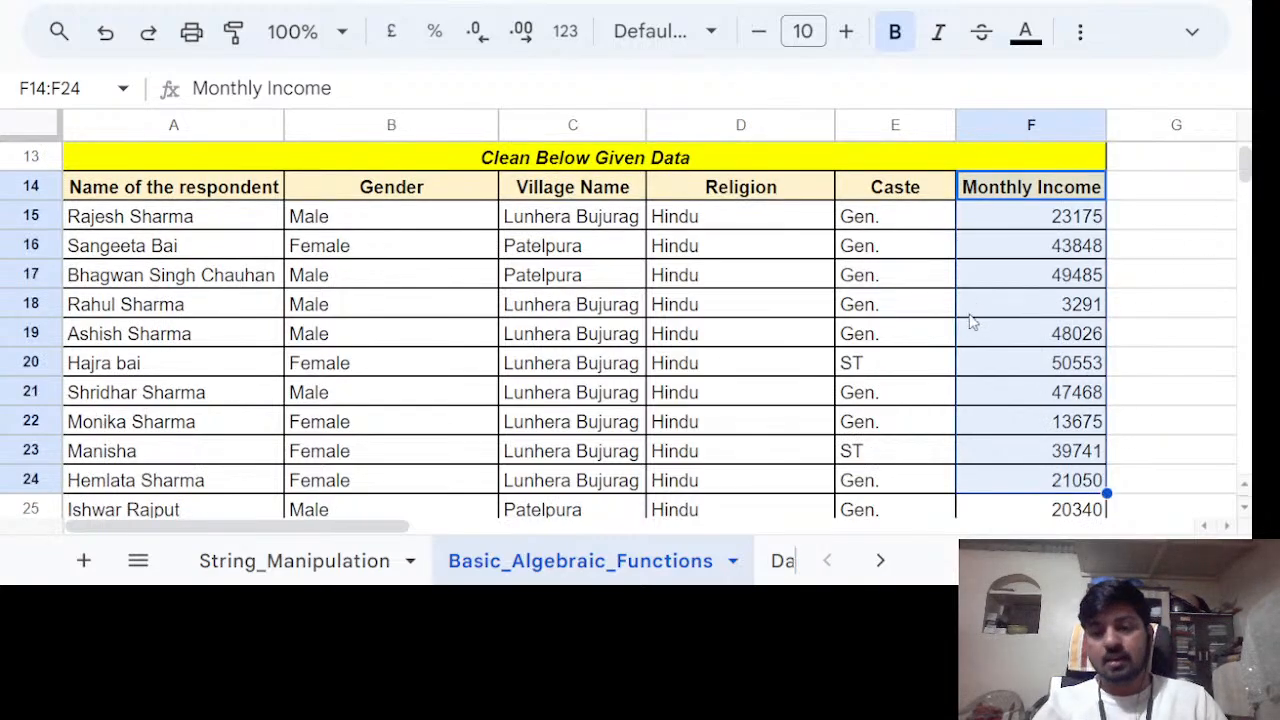
{"action": "scroll", "coordinate": [971, 318], "scroll_direction": "down", "scroll_amount": 4}
{"action": "left_click", "coordinate": [971, 315]}
{"action": "key", "text": "ctrl+Down"}
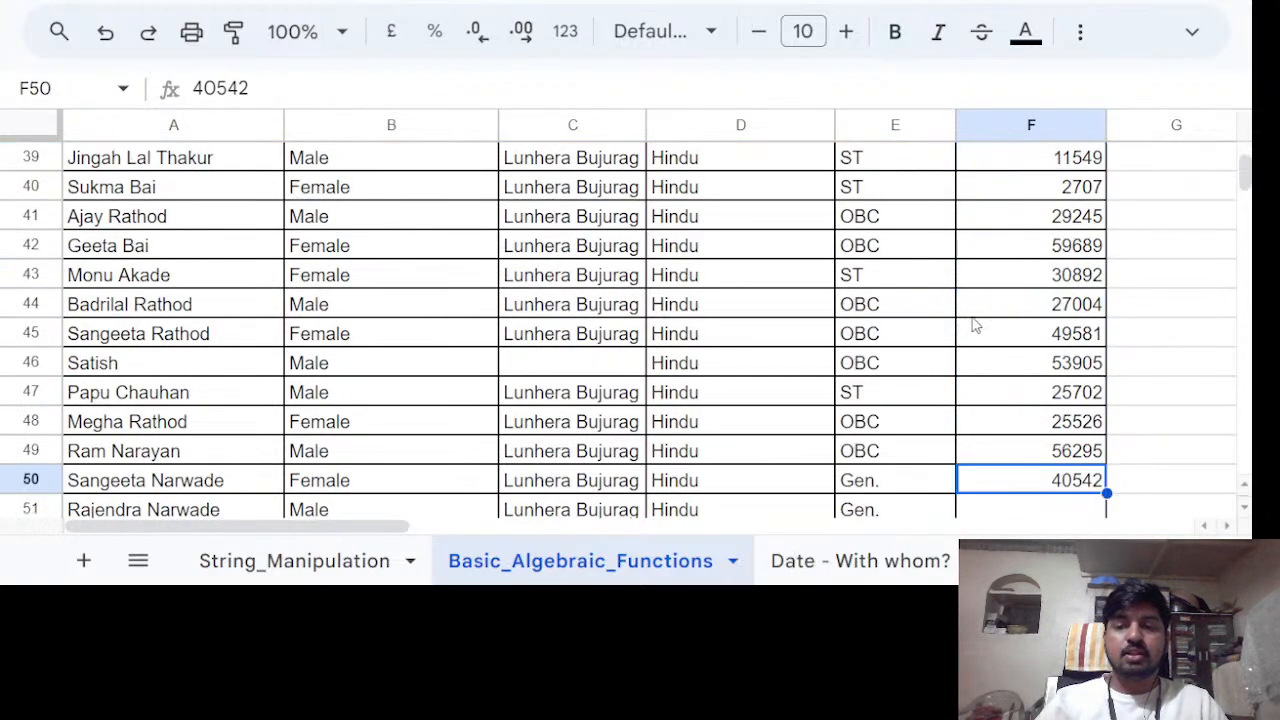
{"action": "scroll", "coordinate": [975, 325], "scroll_direction": "down", "scroll_amount": 3}
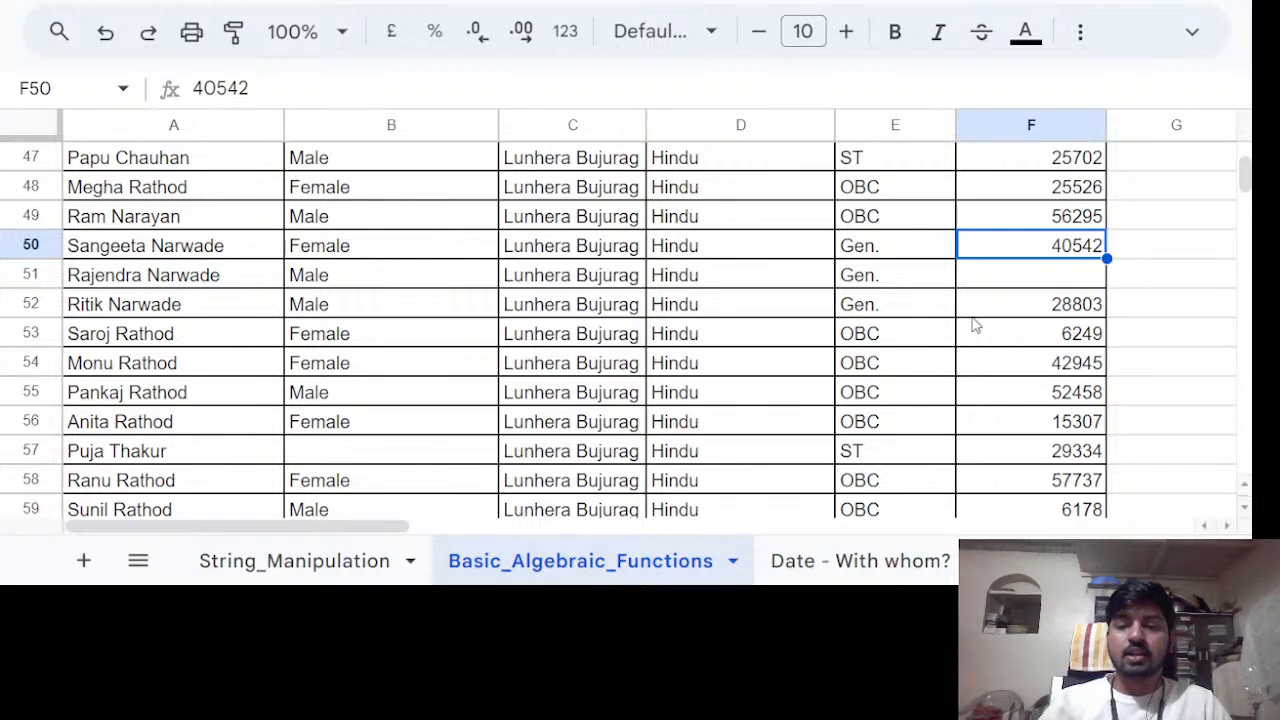
Enter =SUM(F15:F161) in C164 to answer the question about the total income of all respondents.
{"action": "key", "text": "ctrl+Down"}
{"action": "key", "text": "ctrl+Down"}
{"action": "key", "text": "Down"}
{"action": "key", "text": "Left"}
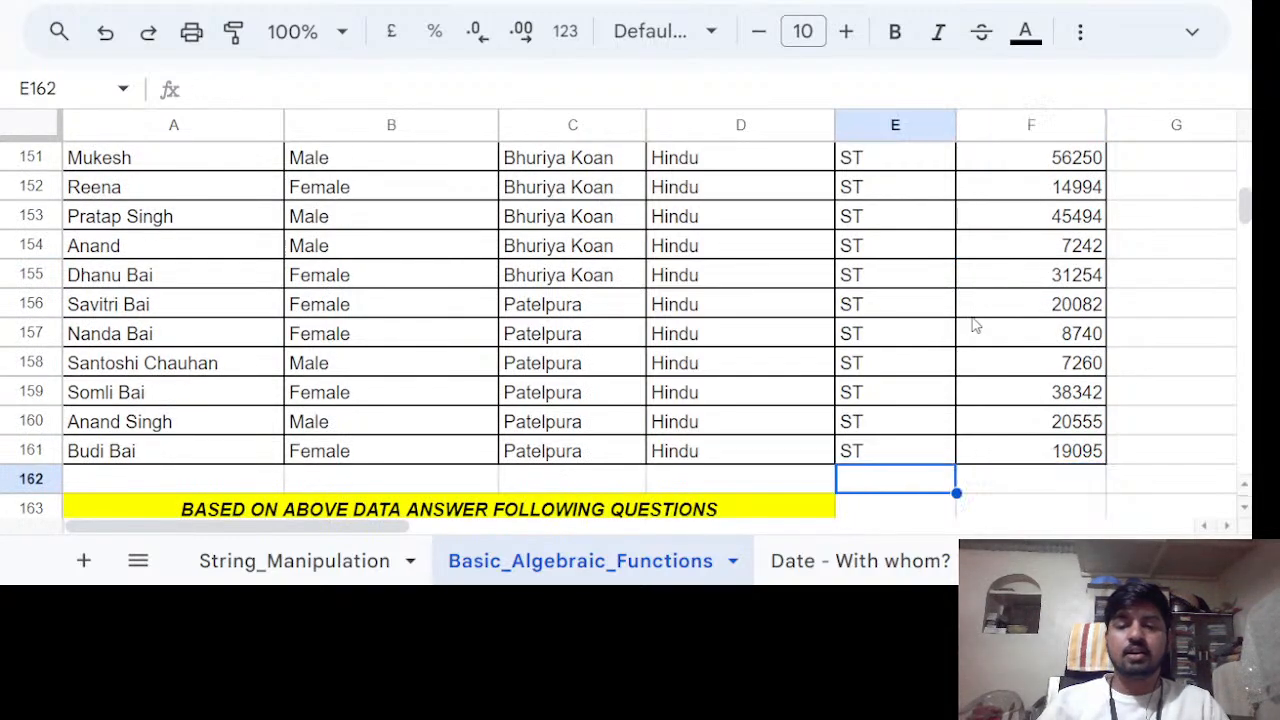
{"action": "key", "text": "Left"}
{"action": "key", "text": "Left"}
{"action": "key", "text": "Down"}
{"action": "key", "text": "Down"}
{"action": "key", "text": "Down"}
{"action": "key", "text": "Down"}
{"action": "key", "text": "Up"}
{"action": "key", "text": "Up"}
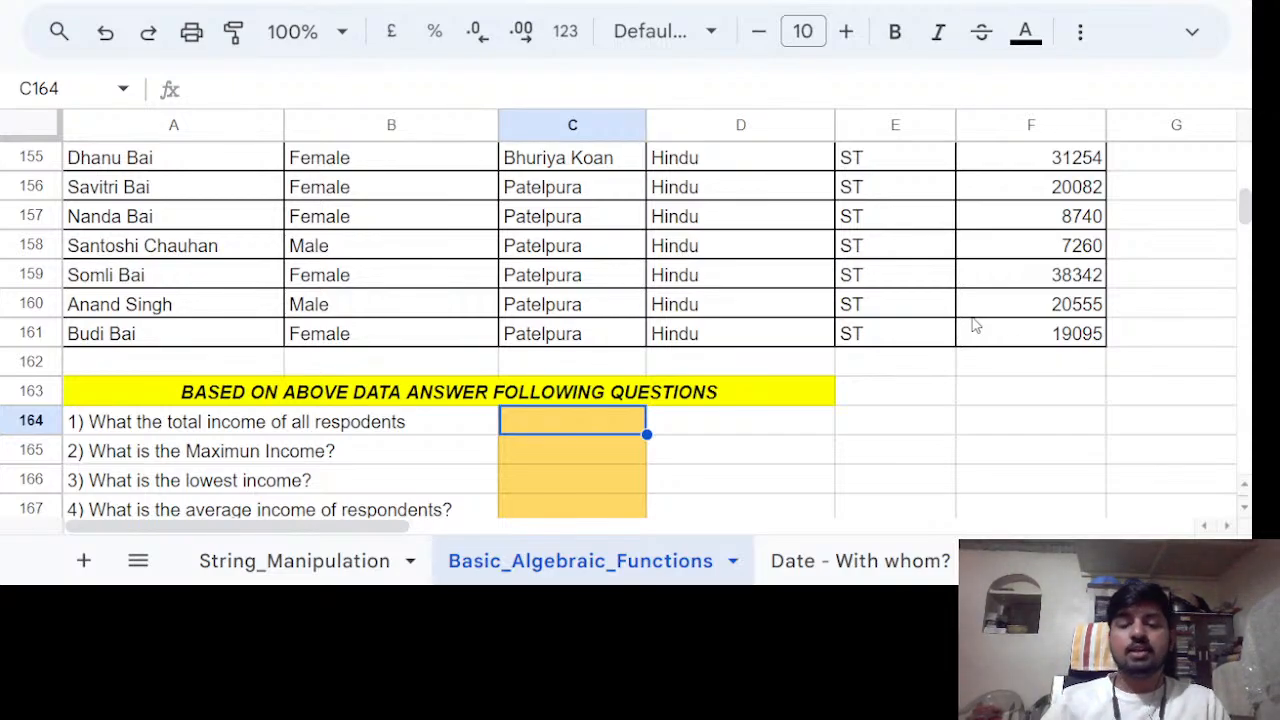
{"action": "type", "text": "="}
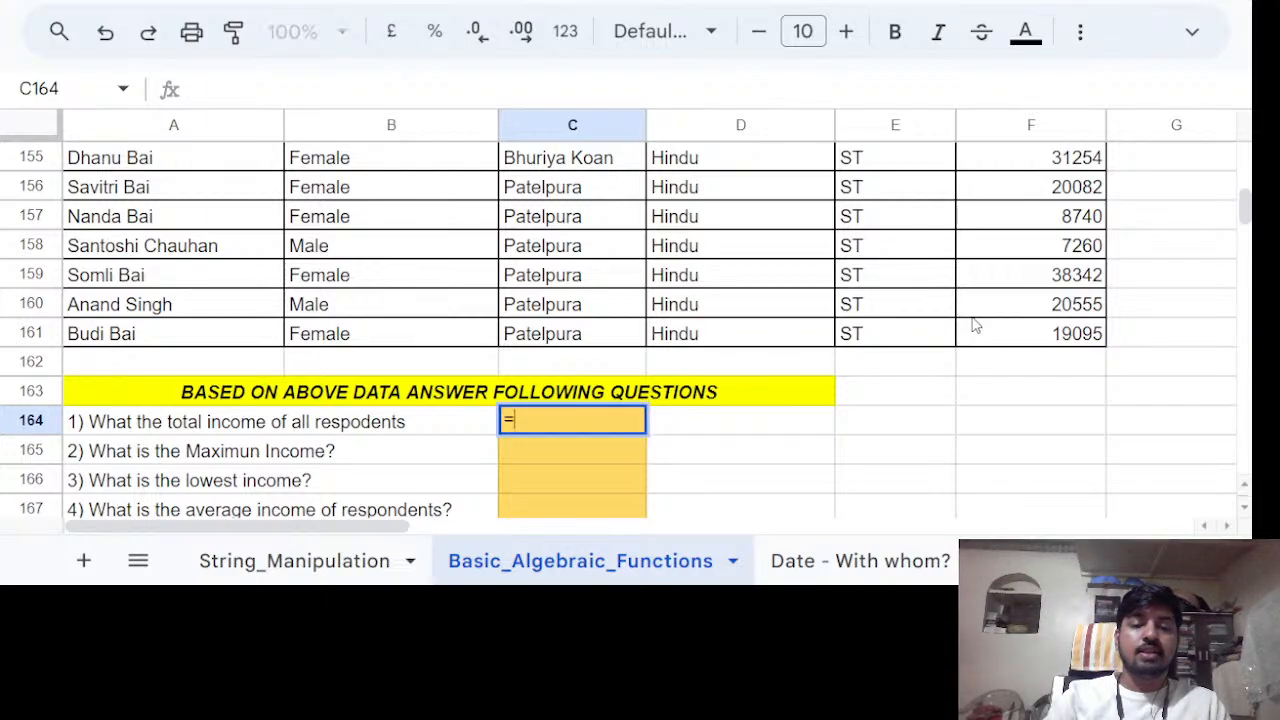
{"action": "type", "text": "SUM"}
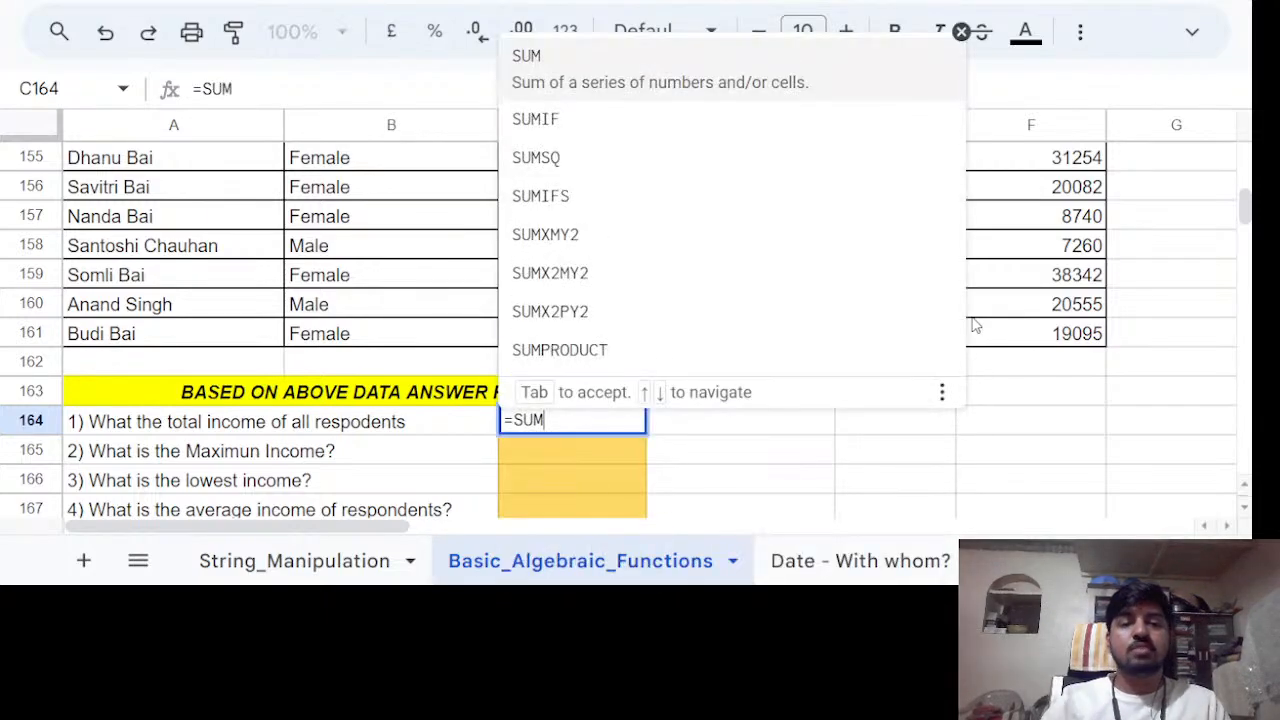
{"action": "type", "text": "("}
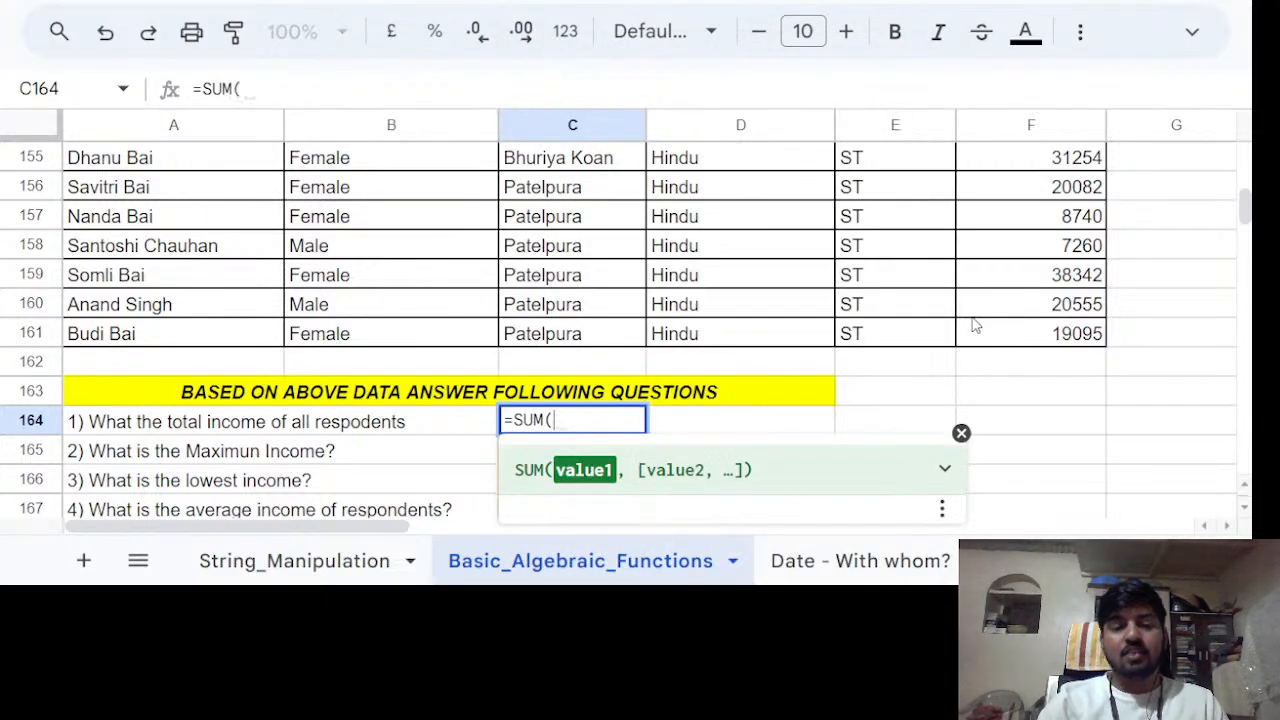
{"action": "left_click", "coordinate": [1003, 340]}
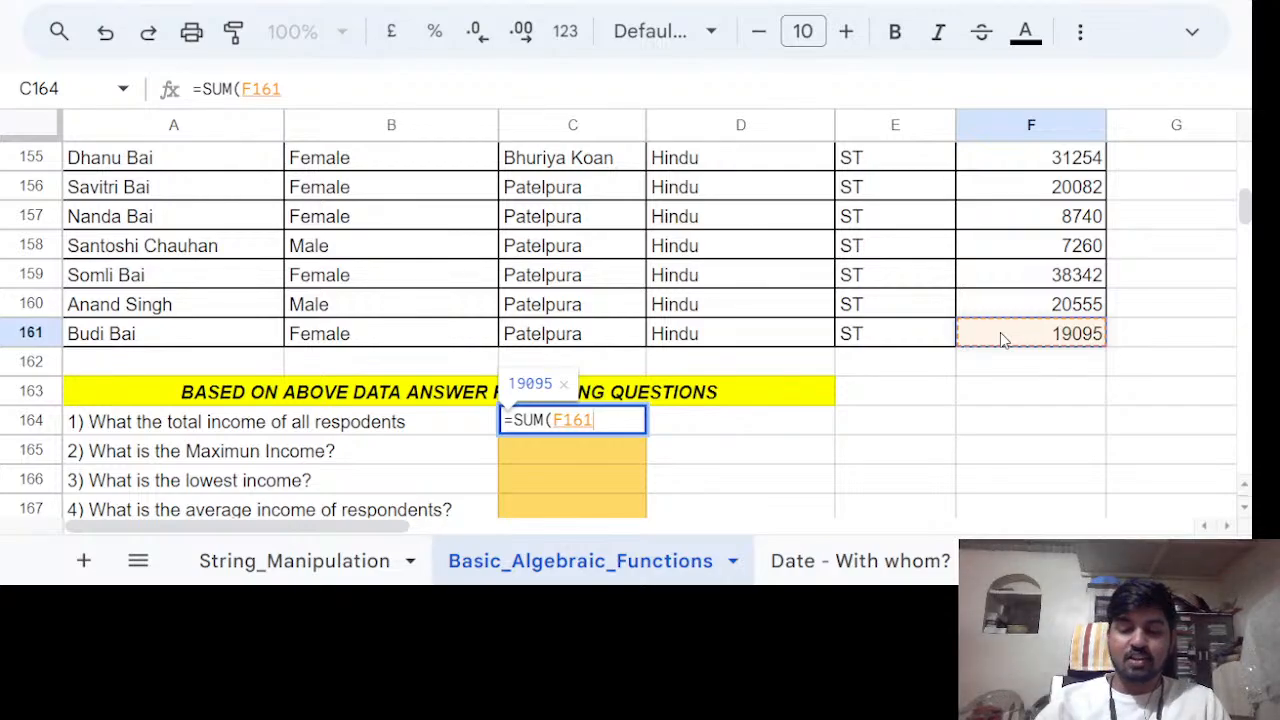
{"action": "key", "text": "ctrl+shift+Up"}
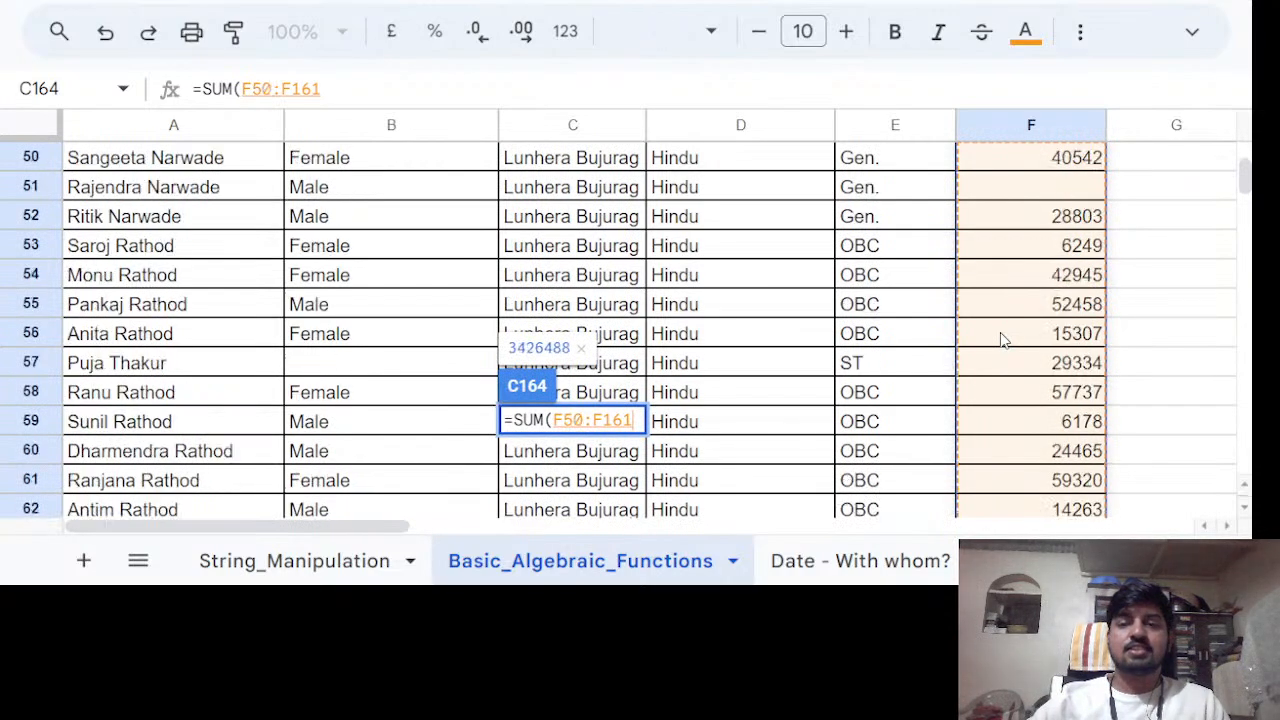
{"action": "key", "text": "shift+Down"}
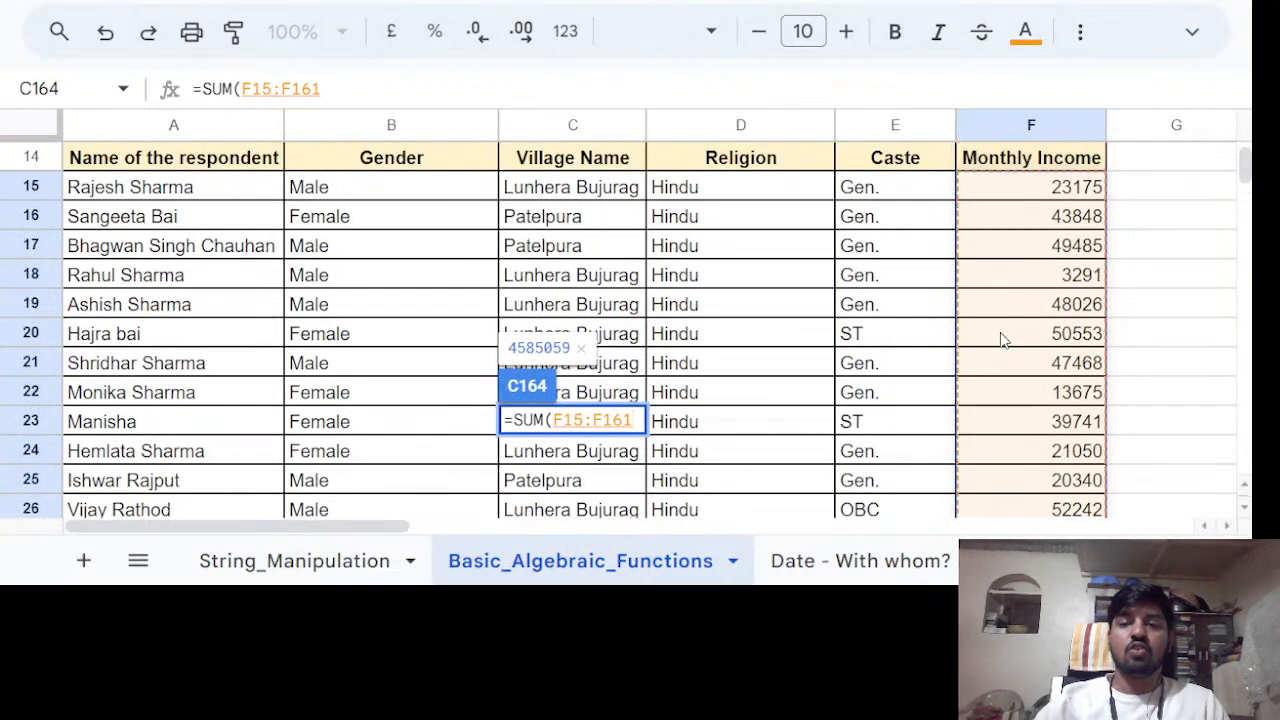
{"action": "type", "text": ")"}
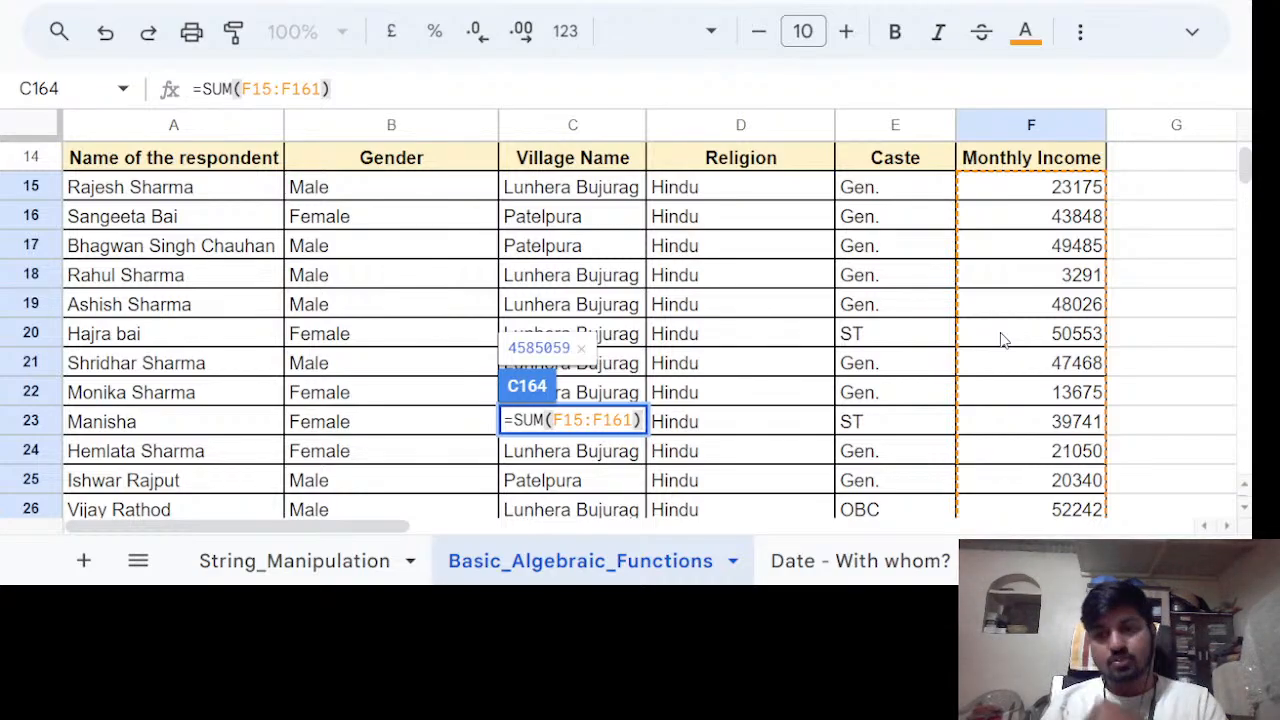
{"action": "key", "text": "Return"}
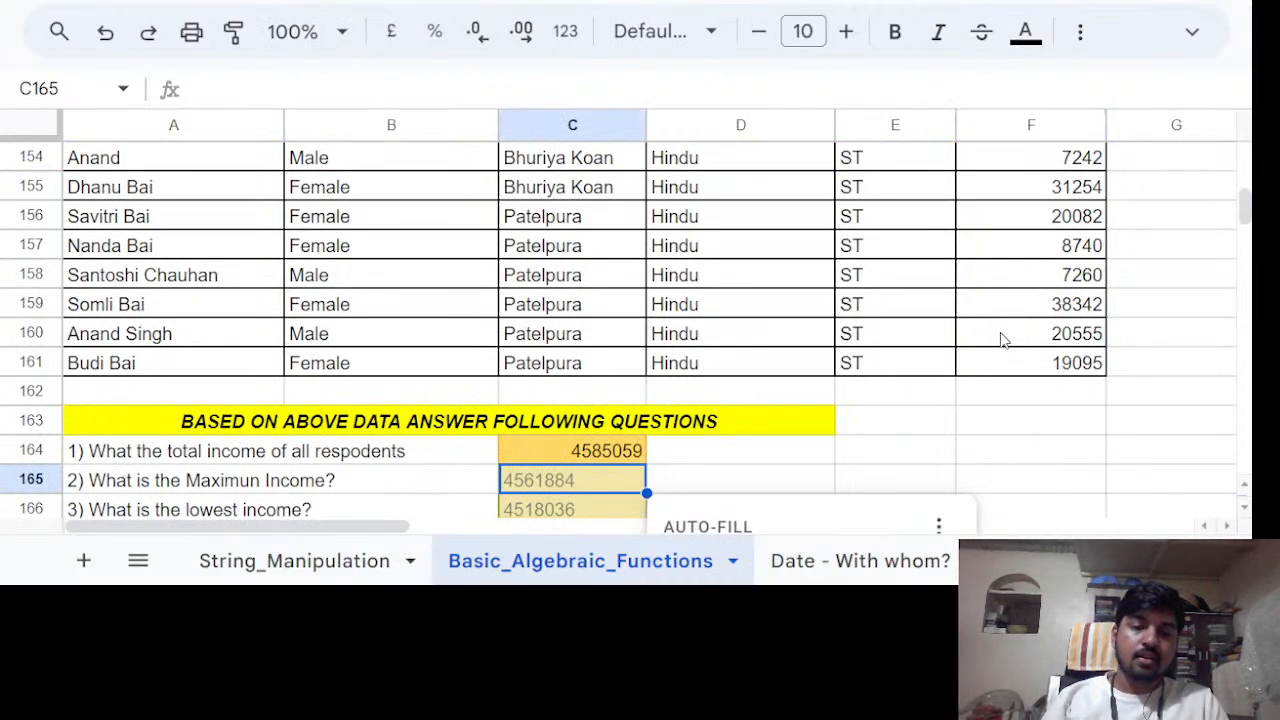
{"action": "key", "text": "Up"}
{"action": "key", "text": "Right"}
{"action": "key", "text": "Left"}
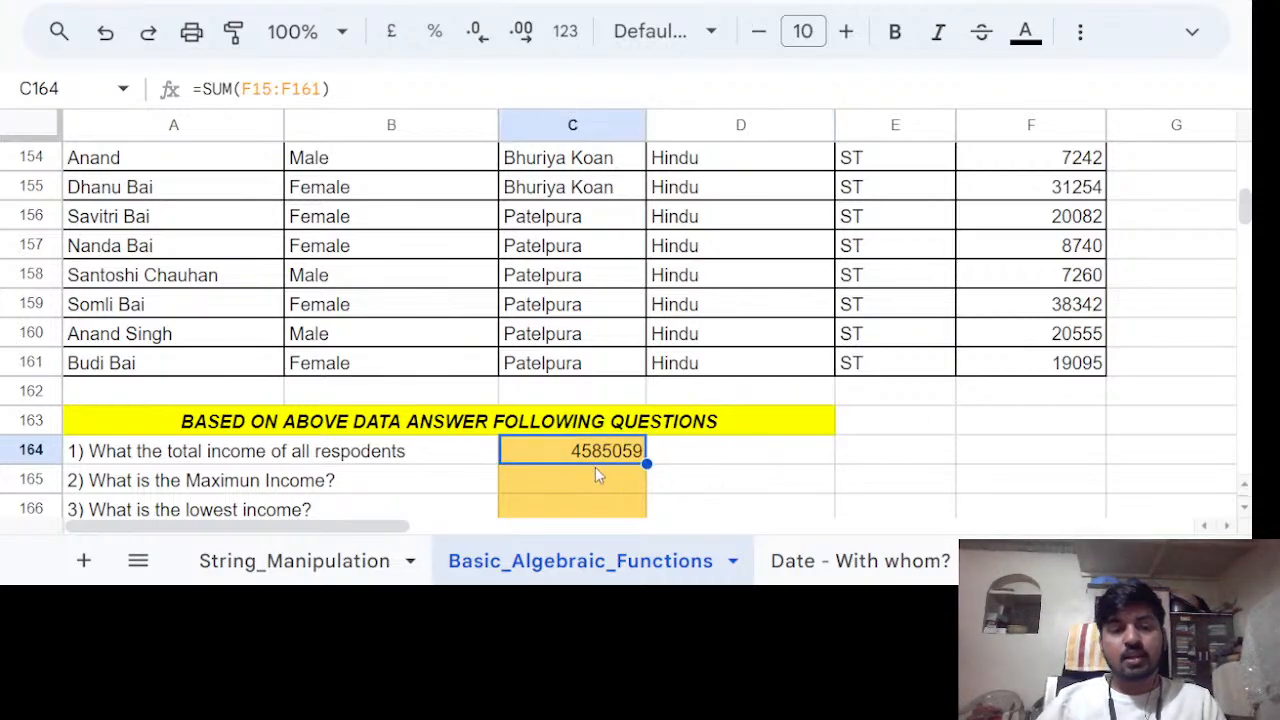
Enter =MAX(F15:F161) in C165 to answer the maximum income question.
{"action": "left_click", "coordinate": [644, 489]}
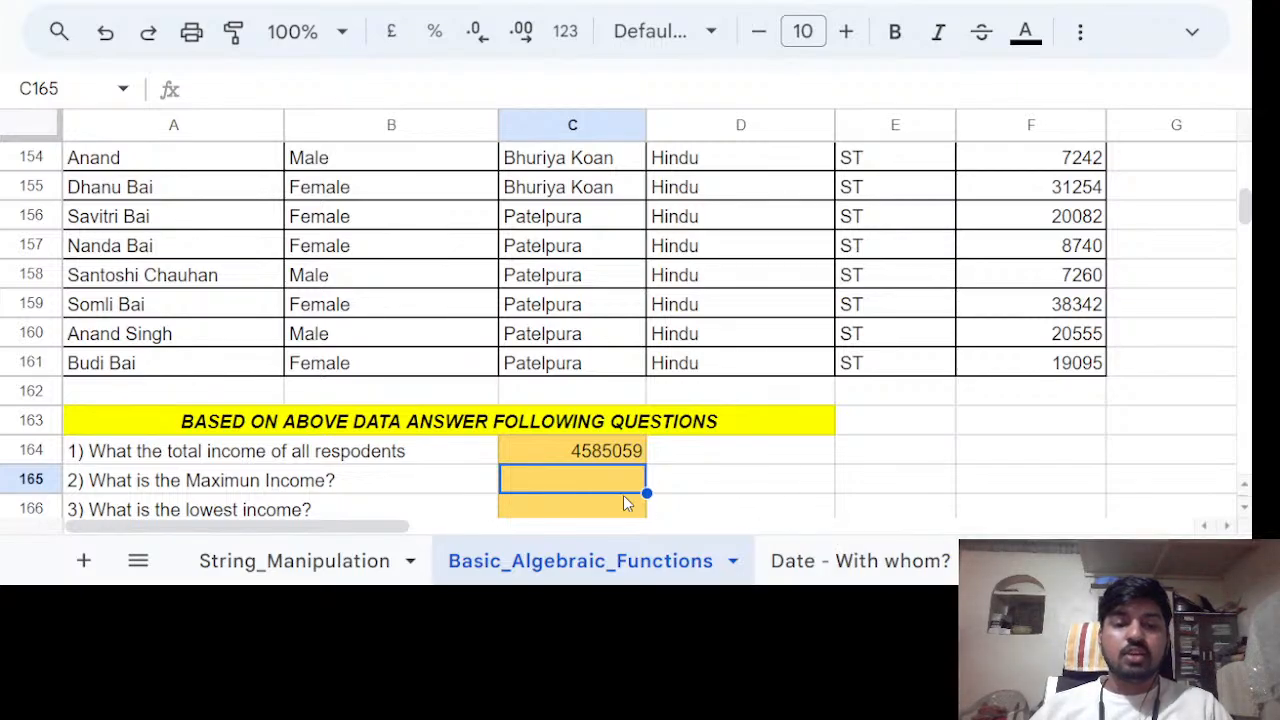
{"action": "type", "text": "="}
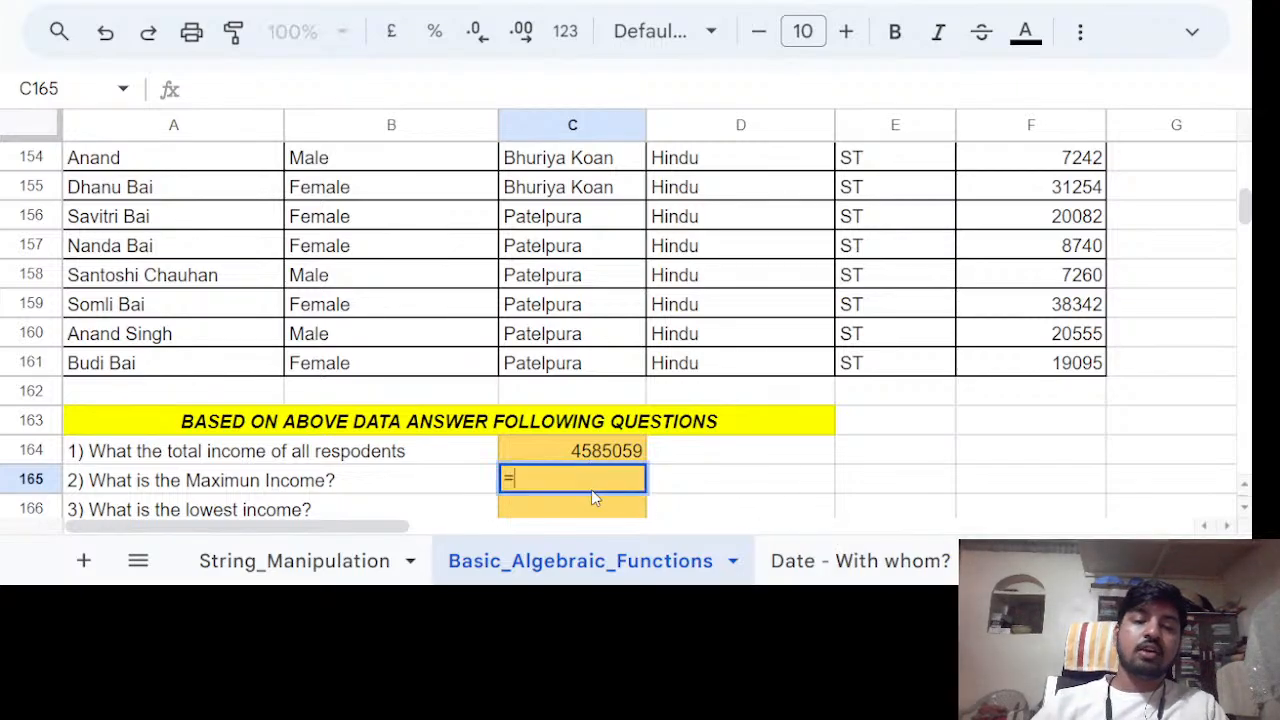
{"action": "type", "text": "MAX("}
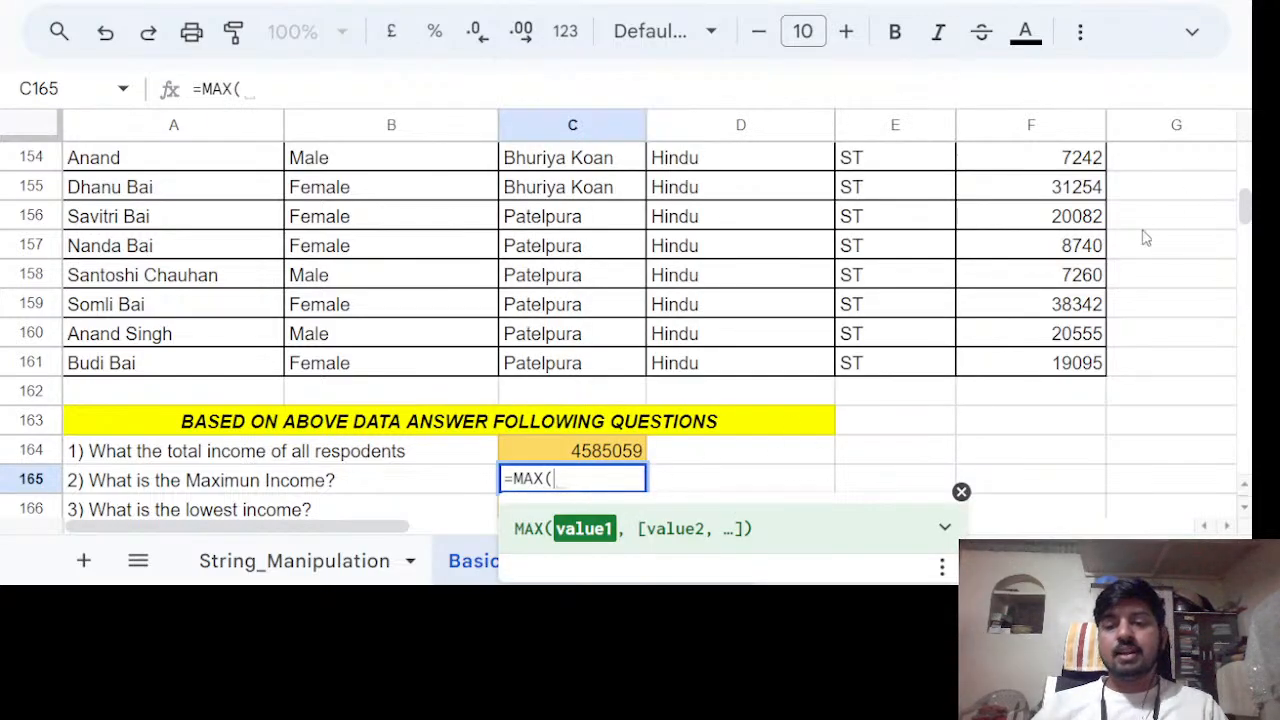
{"action": "left_click", "coordinate": [1078, 368]}
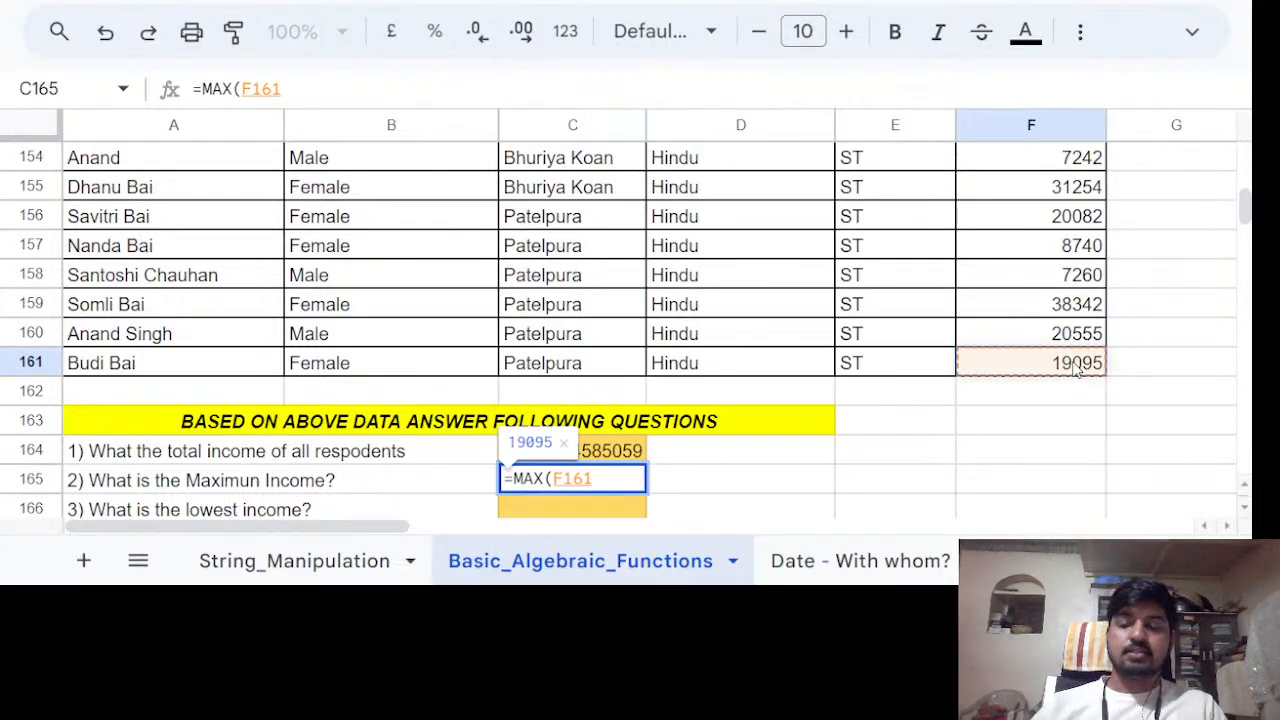
{"action": "key", "text": "shift+Up"}
{"action": "key", "text": "shift+Up"}
{"action": "key", "text": "shift+Up"}
{"action": "key", "text": "shift+Up"}
{"action": "key", "text": "shift+Up"}
{"action": "key", "text": "shift+Up"}
{"action": "key", "text": "shift+Up"}
{"action": "key", "text": "shift+Up"}
{"action": "key", "text": "shift+Up"}
{"action": "key", "text": "shift+Up"}
{"action": "key", "text": "shift+Up"}
{"action": "key", "text": "shift+Up"}
{"action": "key", "text": "shift+Up"}
{"action": "key", "text": "shift+Up"}
{"action": "key", "text": "shift+Up"}
{"action": "key", "text": "shift+Up"}
{"action": "key", "text": "shift+Up"}
{"action": "key", "text": "shift+Up"}
{"action": "key", "text": "shift+Up"}
{"action": "key", "text": "shift+Up"}
{"action": "key", "text": "shift+Up"}
{"action": "key", "text": "shift+Up"}
{"action": "key", "text": "shift+Up"}
{"action": "key", "text": "shift+Up"}
{"action": "key", "text": "shift+Up"}
{"action": "key", "text": "shift+Up"}
{"action": "key", "text": "shift+Up"}
{"action": "key", "text": "shift+Up"}
{"action": "key", "text": "shift+Up"}
{"action": "key", "text": "shift+Up"}
{"action": "key", "text": "shift+Up"}
{"action": "key", "text": "shift+Up"}
{"action": "key", "text": "shift+Up"}
{"action": "key", "text": "shift+Up"}
{"action": "key", "text": "shift+Up"}
{"action": "key", "text": "shift+Up"}
{"action": "key", "text": "shift+Up"}
{"action": "key", "text": "shift+Up"}
{"action": "key", "text": "shift+Up"}
{"action": "key", "text": "shift+Up"}
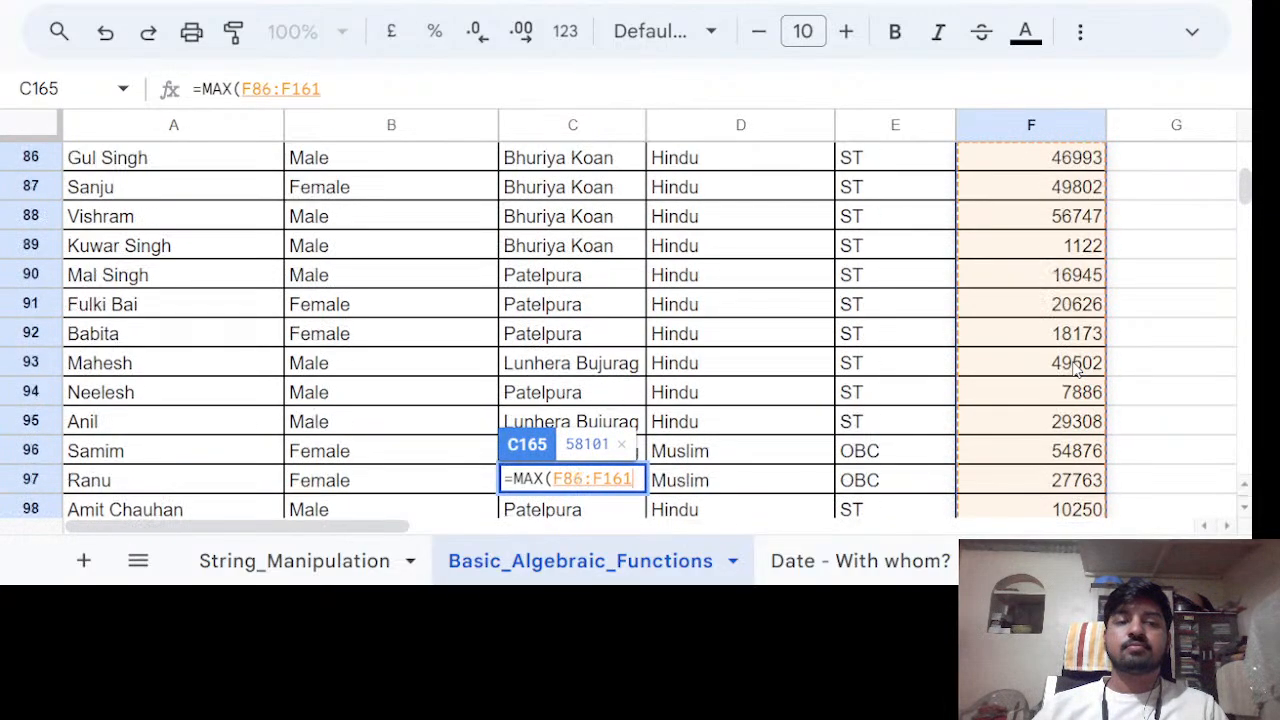
{"action": "key", "text": "shift+Up"}
{"action": "key", "text": "shift+Up"}
{"action": "key", "text": "shift+Up"}
{"action": "key", "text": "shift+Up"}
{"action": "key", "text": "shift+Up"}
{"action": "key", "text": "shift+Up"}
{"action": "key", "text": "shift+Up"}
{"action": "key", "text": "shift+Up"}
{"action": "key", "text": "shift+Up"}
{"action": "key", "text": "shift+Up"}
{"action": "key", "text": "shift+Up"}
{"action": "key", "text": "shift+Up"}
{"action": "key", "text": "shift+Up"}
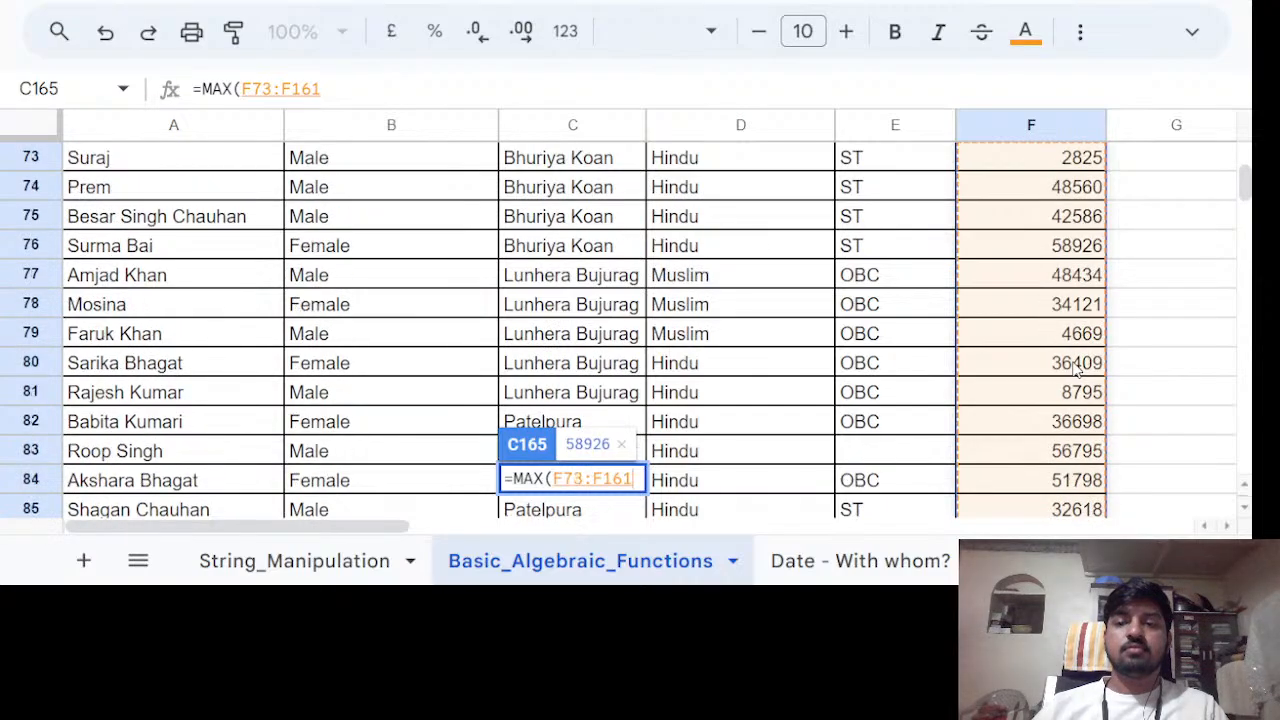
{"action": "key", "text": "shift+Up"}
{"action": "key", "text": "shift+Up"}
{"action": "key", "text": "shift+Up"}
{"action": "key", "text": "shift+Up"}
{"action": "key", "text": "shift+Up"}
{"action": "key", "text": "shift+Up"}
{"action": "key", "text": "shift+Up"}
{"action": "key", "text": "shift+Up"}
{"action": "key", "text": "shift+Up"}
{"action": "key", "text": "shift+Up"}
{"action": "key", "text": "shift+Up"}
{"action": "key", "text": "shift+Up"}
{"action": "key", "text": "shift+Up"}
{"action": "key", "text": "shift+Up"}
{"action": "key", "text": "shift+Up"}
{"action": "key", "text": "shift+Up"}
{"action": "key", "text": "shift+Up"}
{"action": "key", "text": "shift+Up"}
{"action": "key", "text": "shift+Up"}
{"action": "key", "text": "shift+Up"}
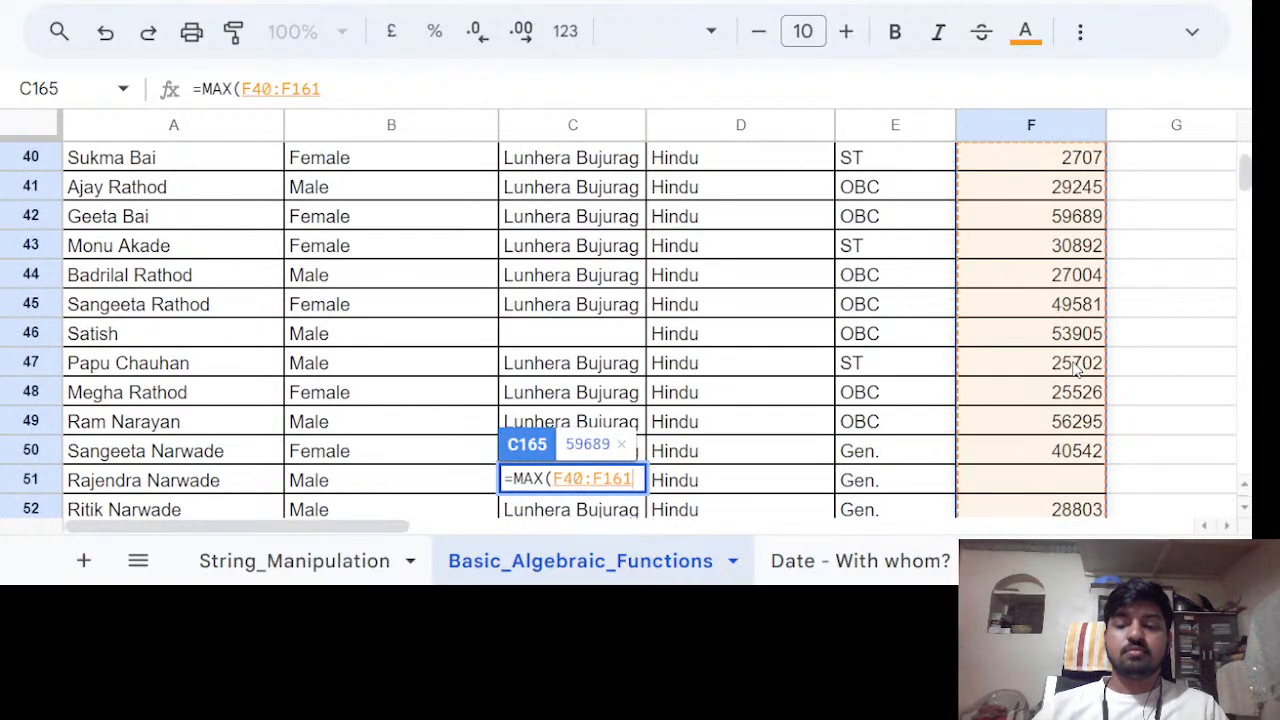
{"action": "key", "text": "ctrl+shift+Up"}
{"action": "key", "text": "shift+Down"}
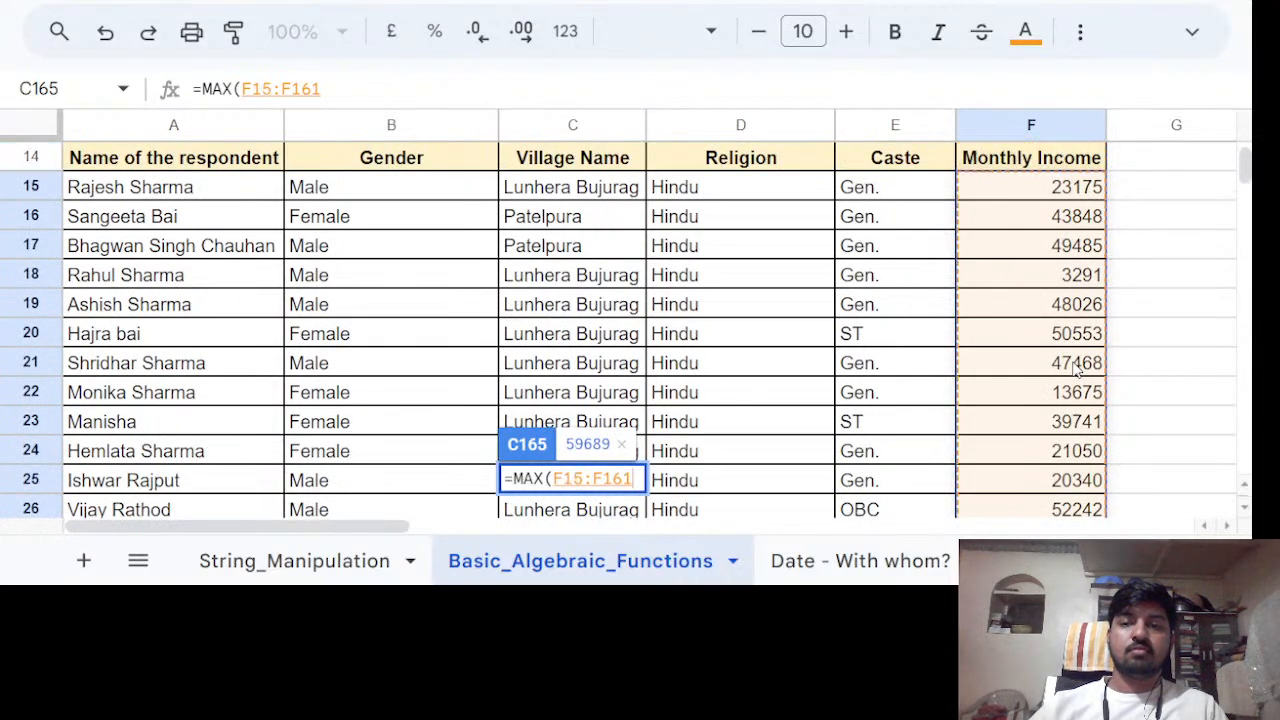
{"action": "type", "text": ")"}
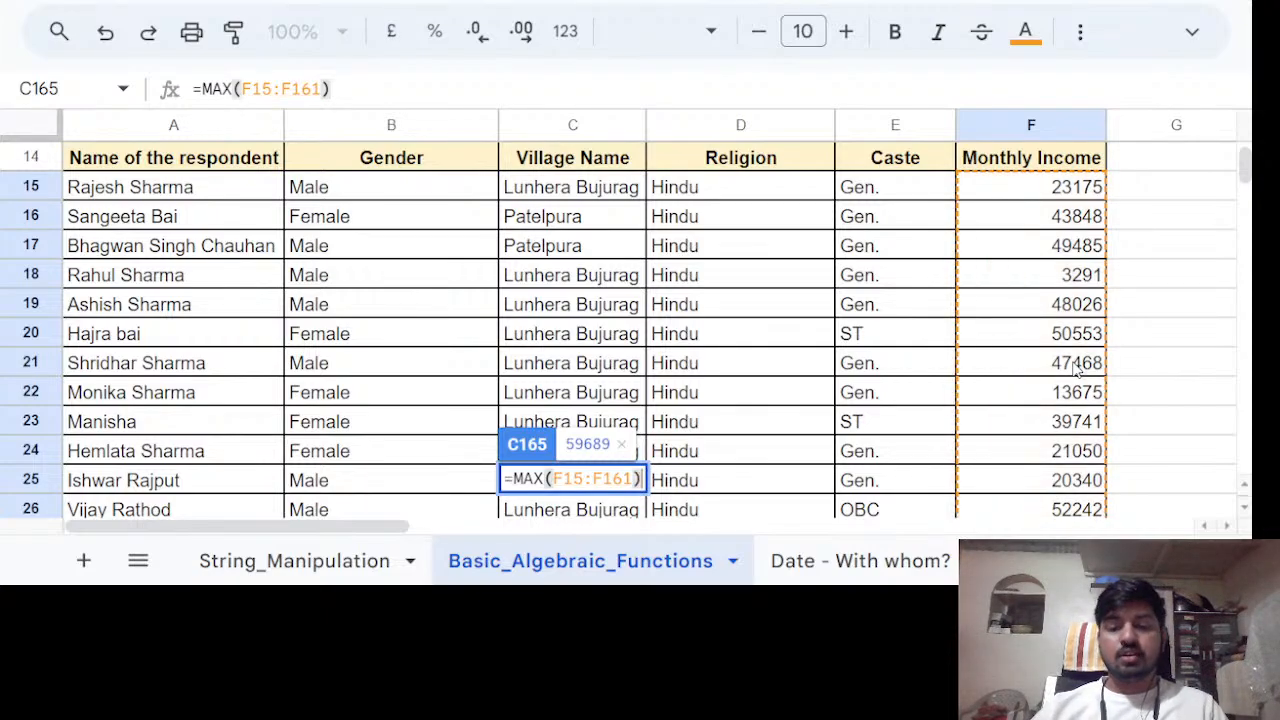
{"action": "key", "text": "Return"}
{"action": "key", "text": "Up"}
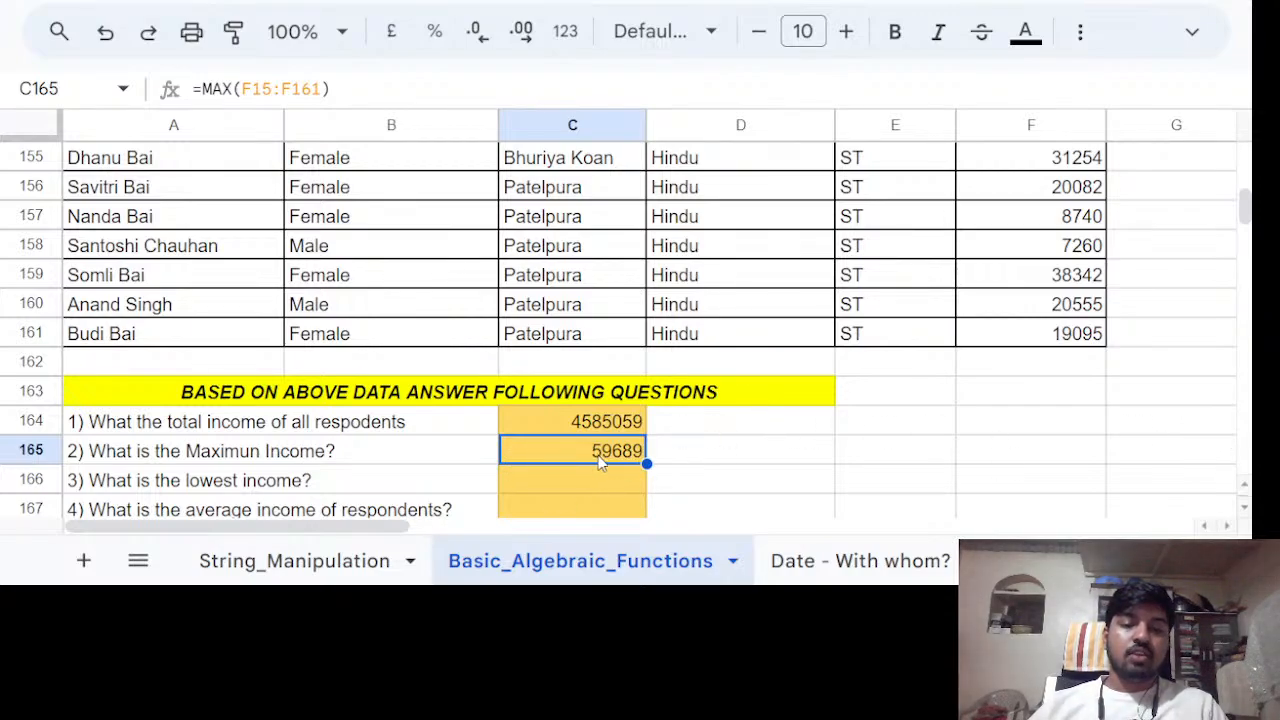
{"action": "left_click", "coordinate": [597, 487]}
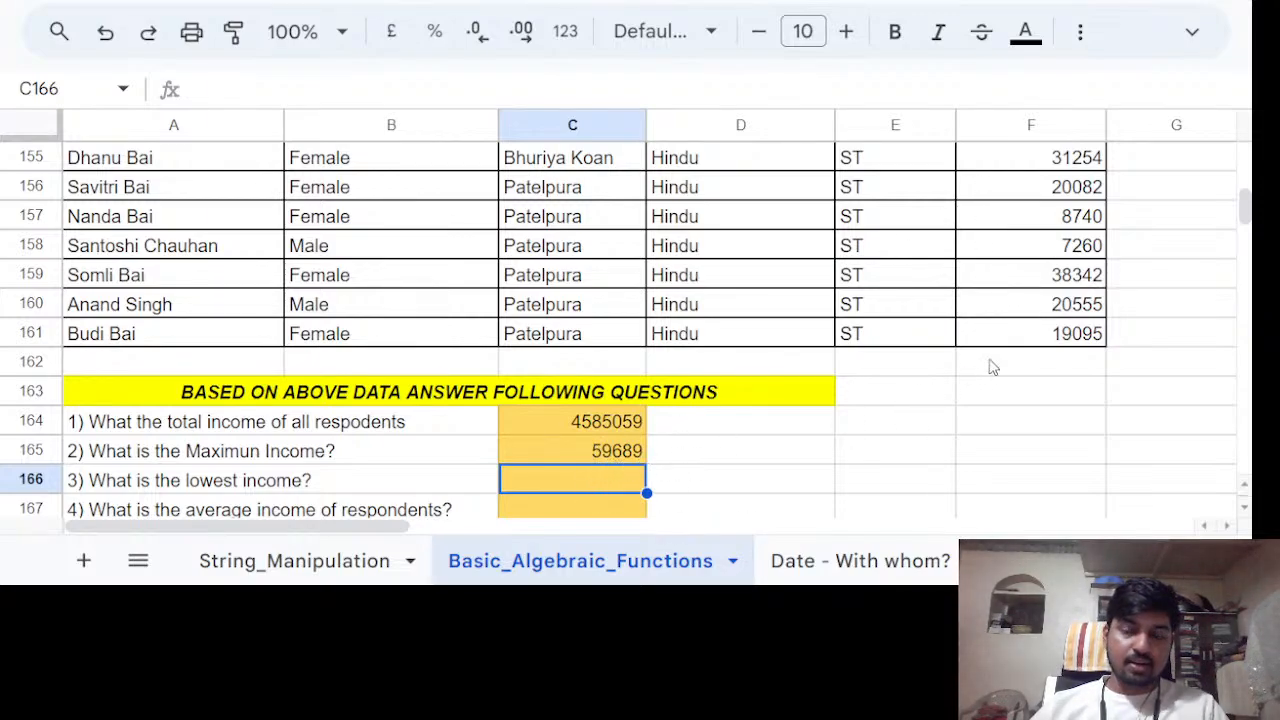
{"action": "left_click", "coordinate": [613, 455]}
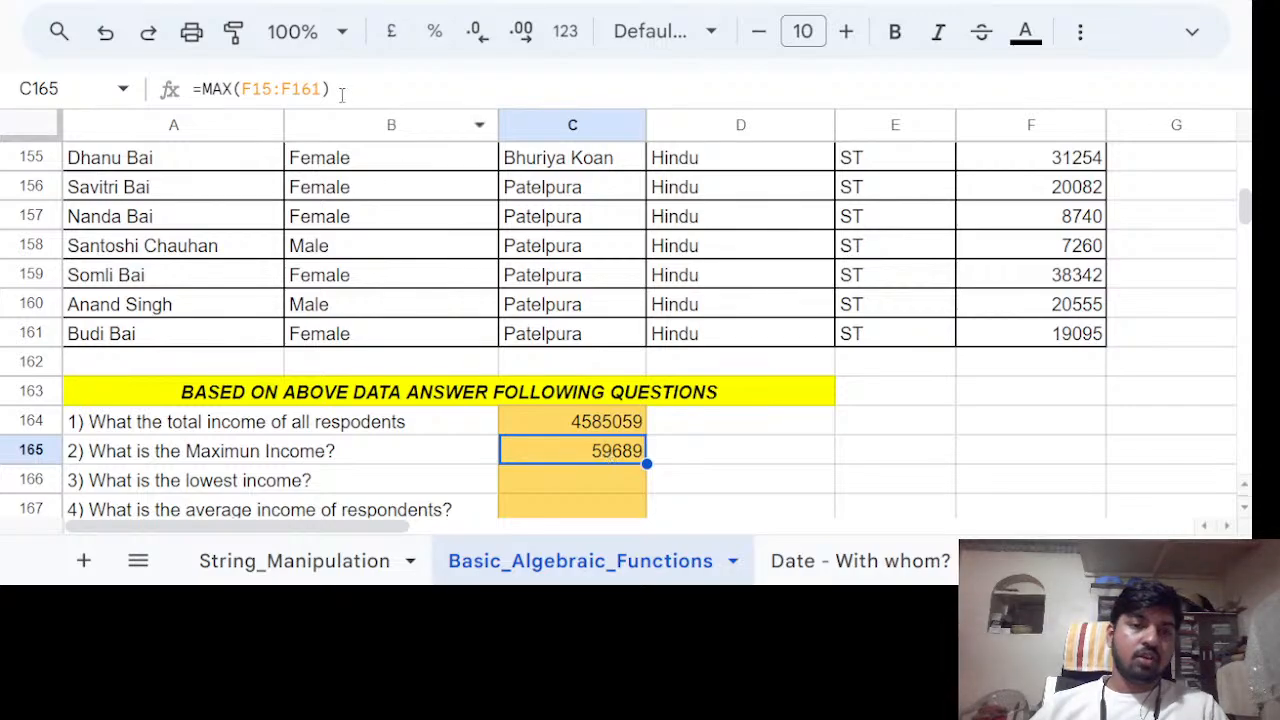
{"action": "left_click", "coordinate": [688, 505]}
{"action": "left_click", "coordinate": [624, 472]}
{"action": "left_click_drag", "start_coordinate": [612, 421], "coordinate": [611, 474]}
{"action": "scroll", "coordinate": [617, 461], "scroll_direction": "down", "scroll_amount": 1}
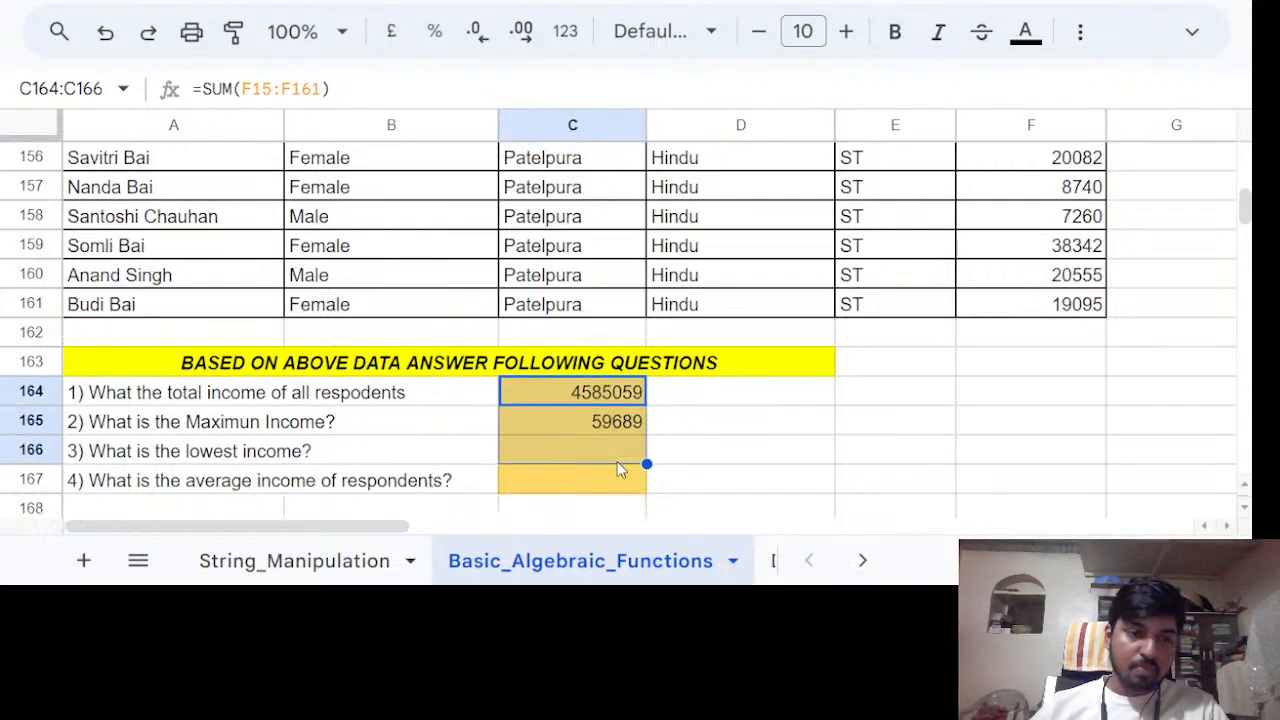
{"action": "left_click", "coordinate": [611, 346]}
{"action": "left_click", "coordinate": [609, 362]}
{"action": "left_click", "coordinate": [605, 392]}
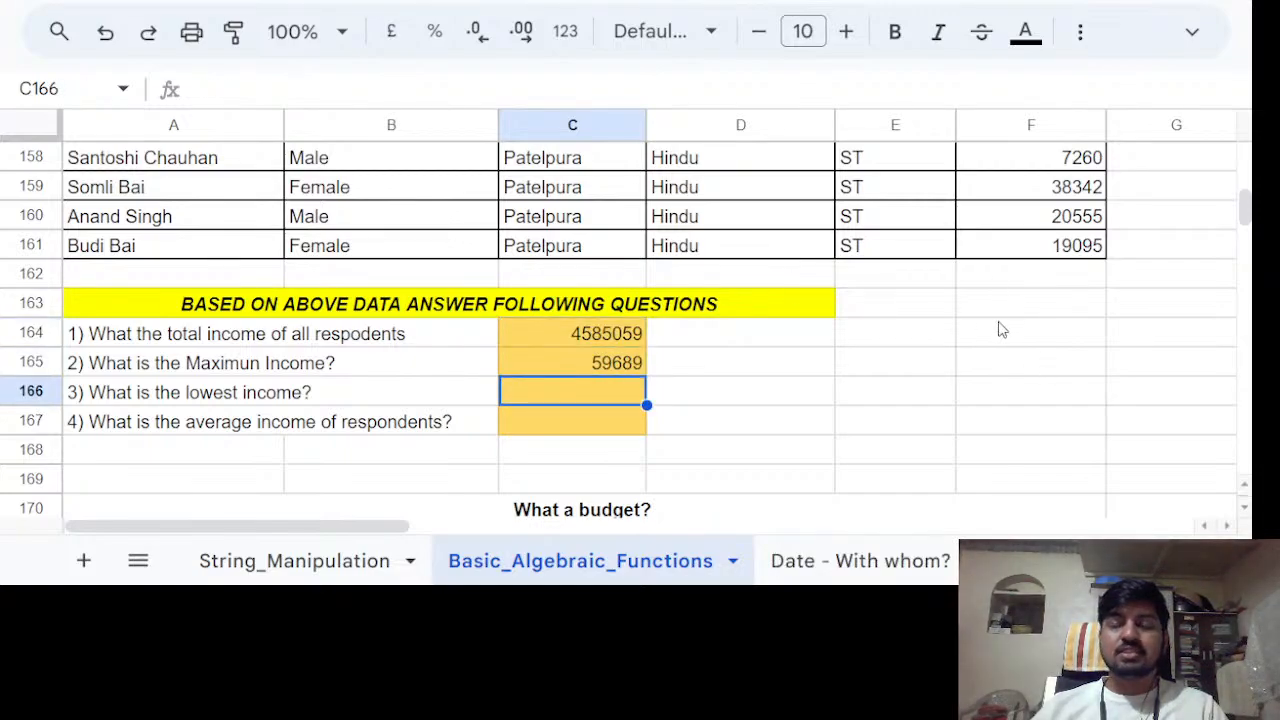
Copy the formula text =MAX(F15:F161) from C165 into C166, the lowest income answer cell.
{"action": "left_click", "coordinate": [605, 368]}
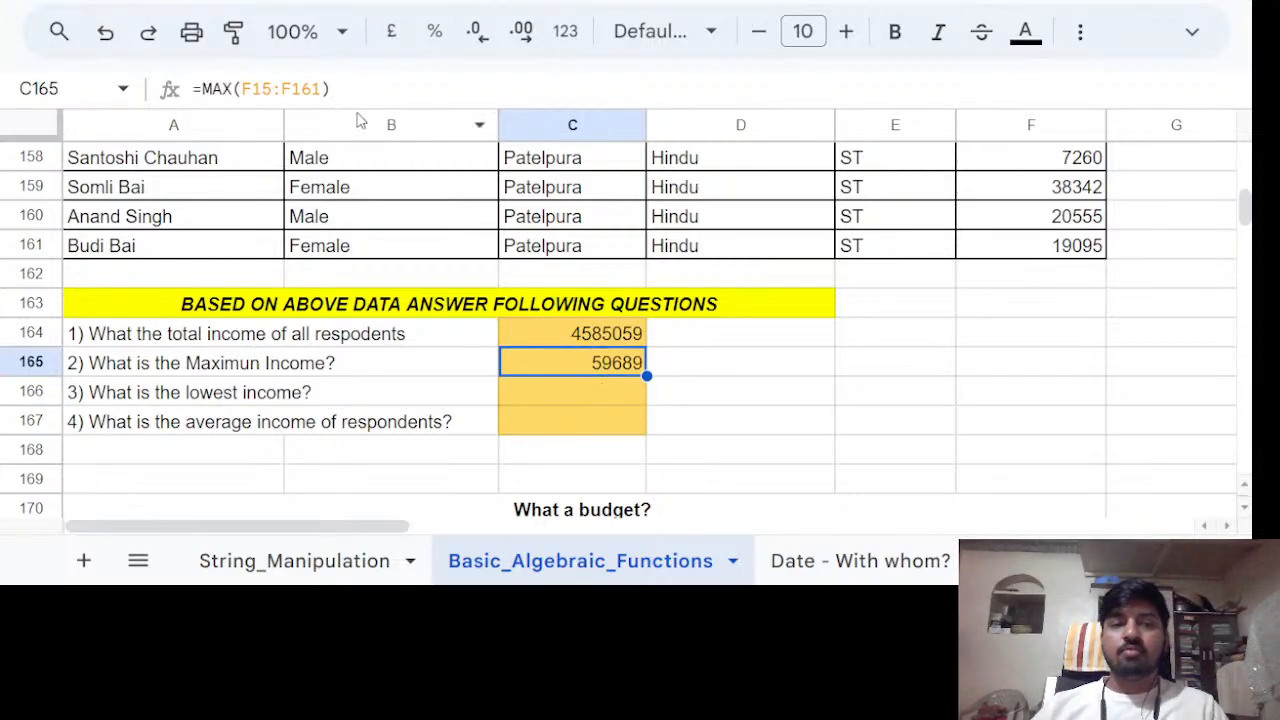
{"action": "left_click_drag", "start_coordinate": [340, 89], "coordinate": [196, 90]}
{"action": "key", "text": "ctrl+c"}
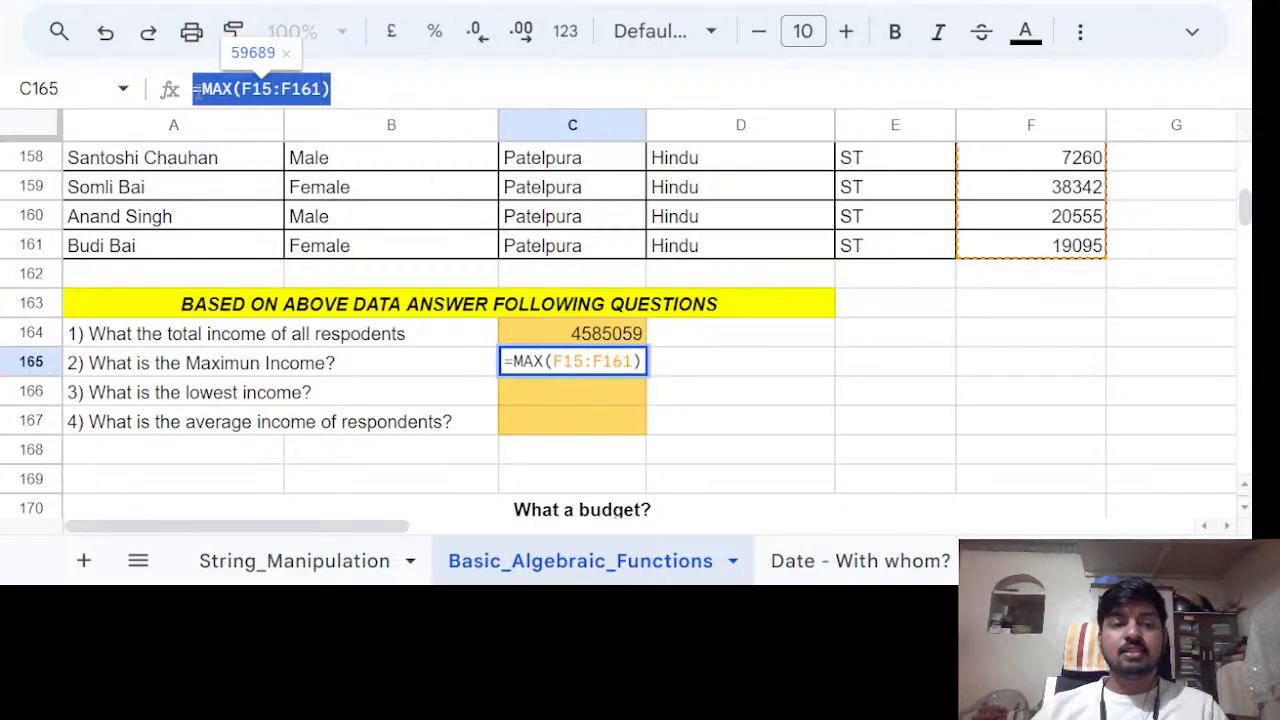
{"action": "left_click", "coordinate": [353, 90]}
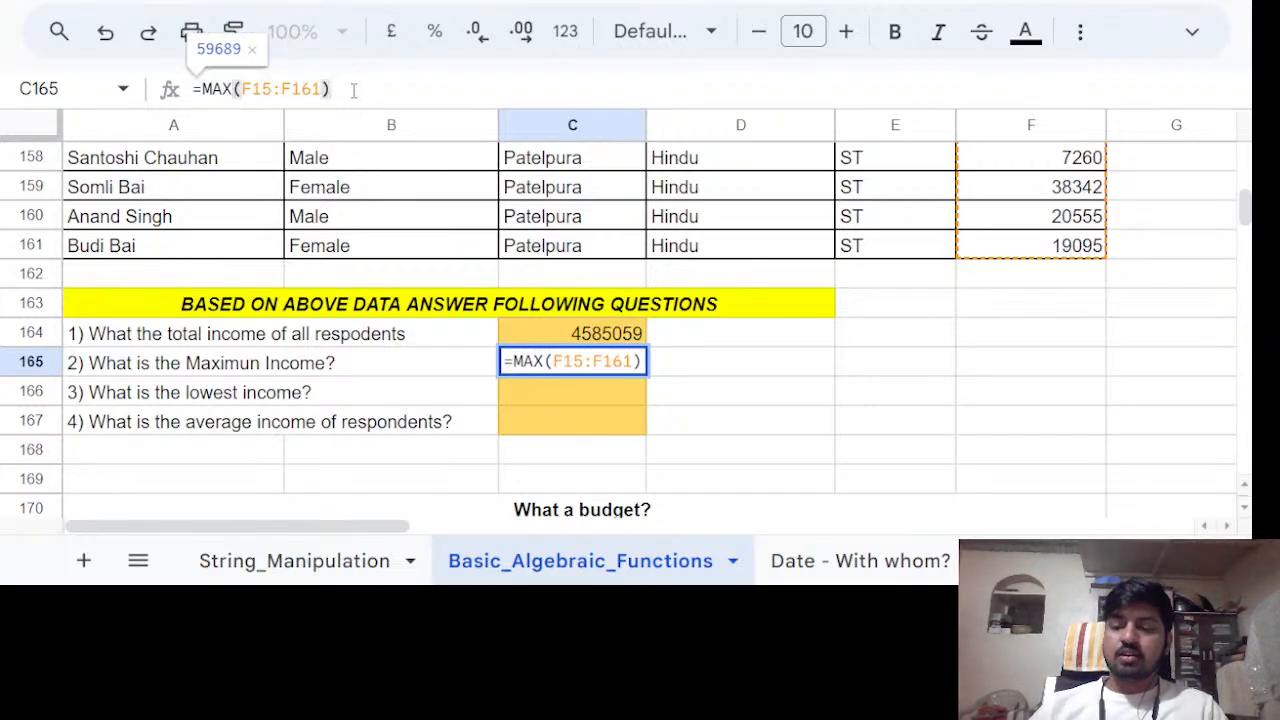
{"action": "key", "text": "Return"}
{"action": "double_click", "coordinate": [563, 396]}
{"action": "key", "text": "ctrl+v"}
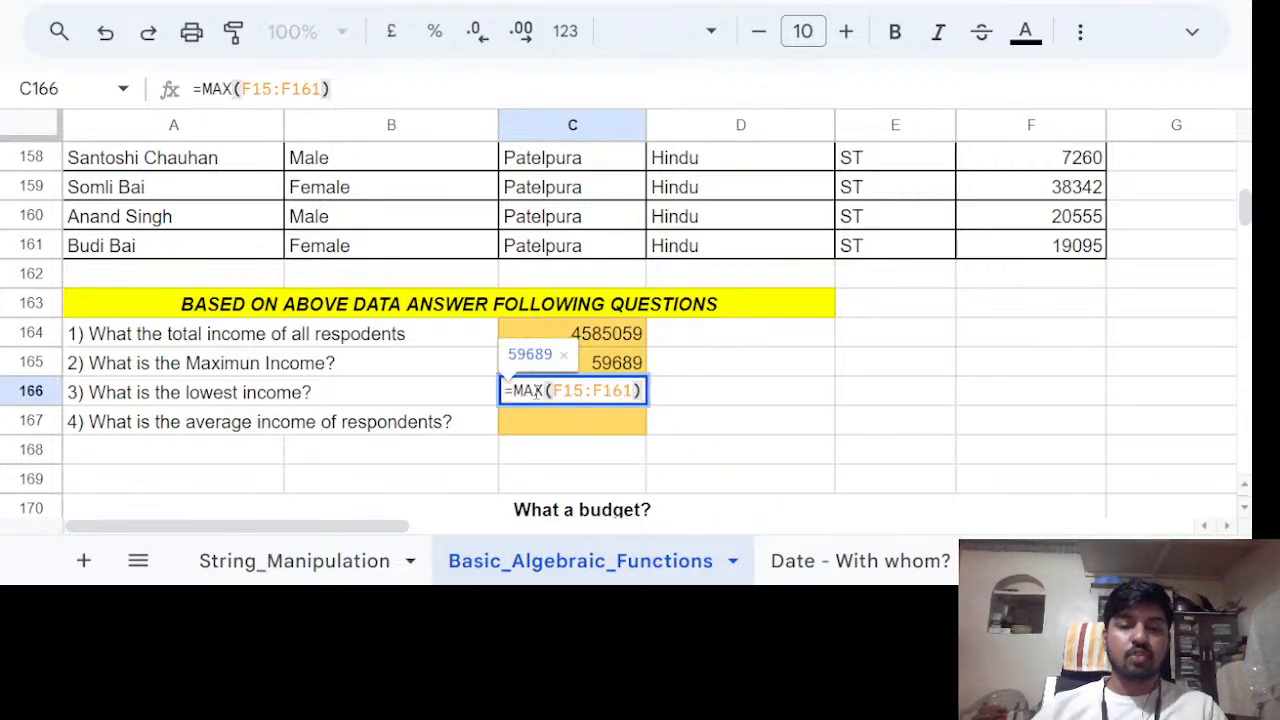
Change the function in C166 from MAX to MIN so the formula reads =MIN(F15:F161).
{"action": "left_click", "coordinate": [537, 390]}
{"action": "key", "text": "BackSpace"}
{"action": "key", "text": "BackSpace"}
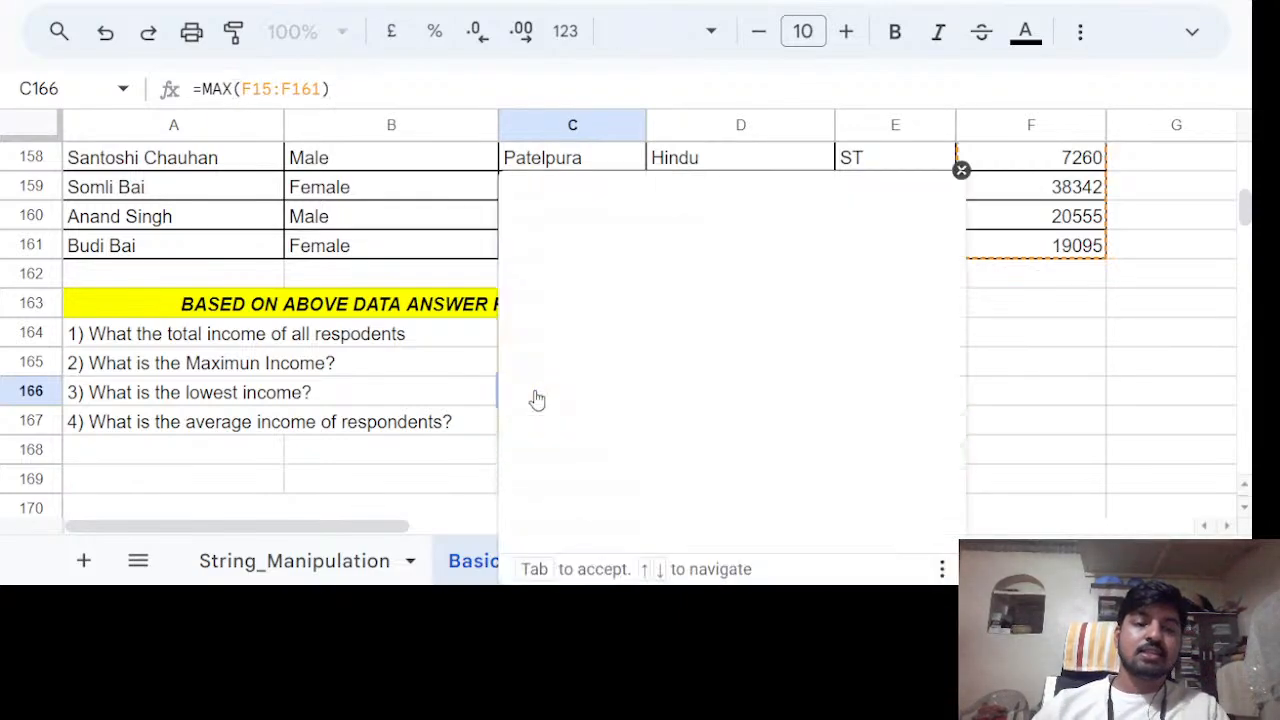
{"action": "type", "text": "IN"}
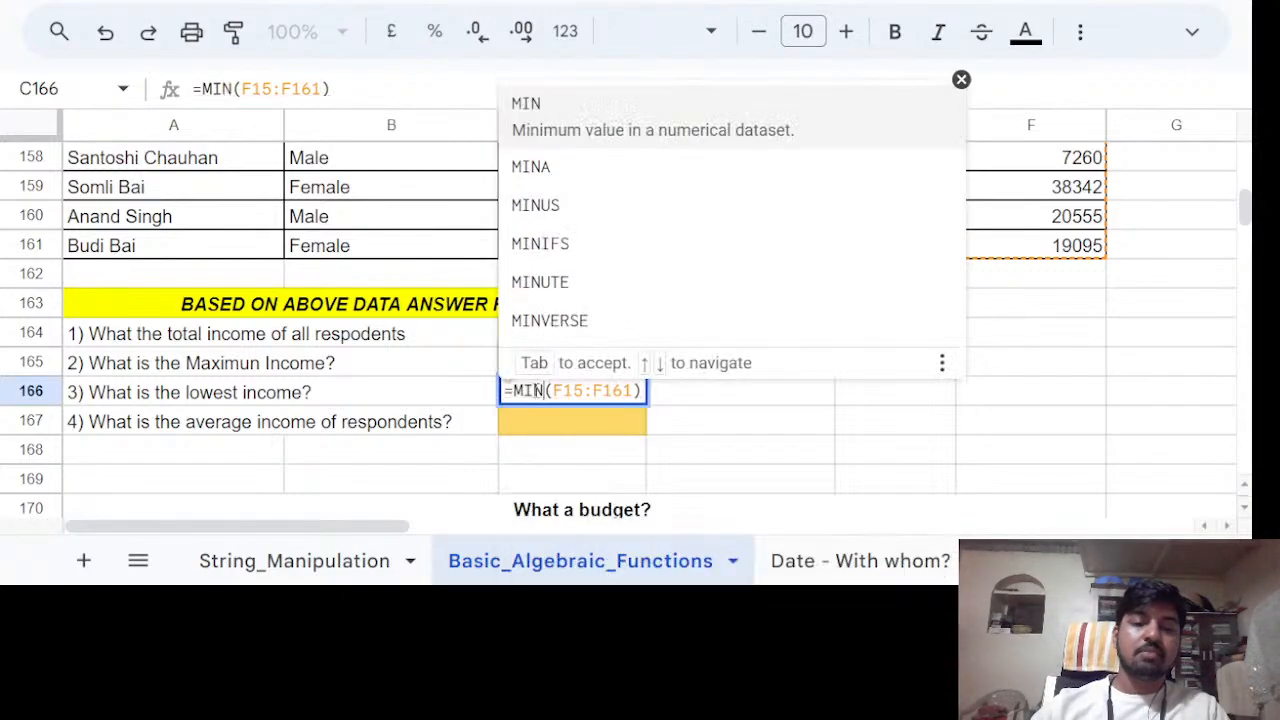
{"action": "left_click", "coordinate": [538, 390]}
{"action": "key", "text": "Return"}
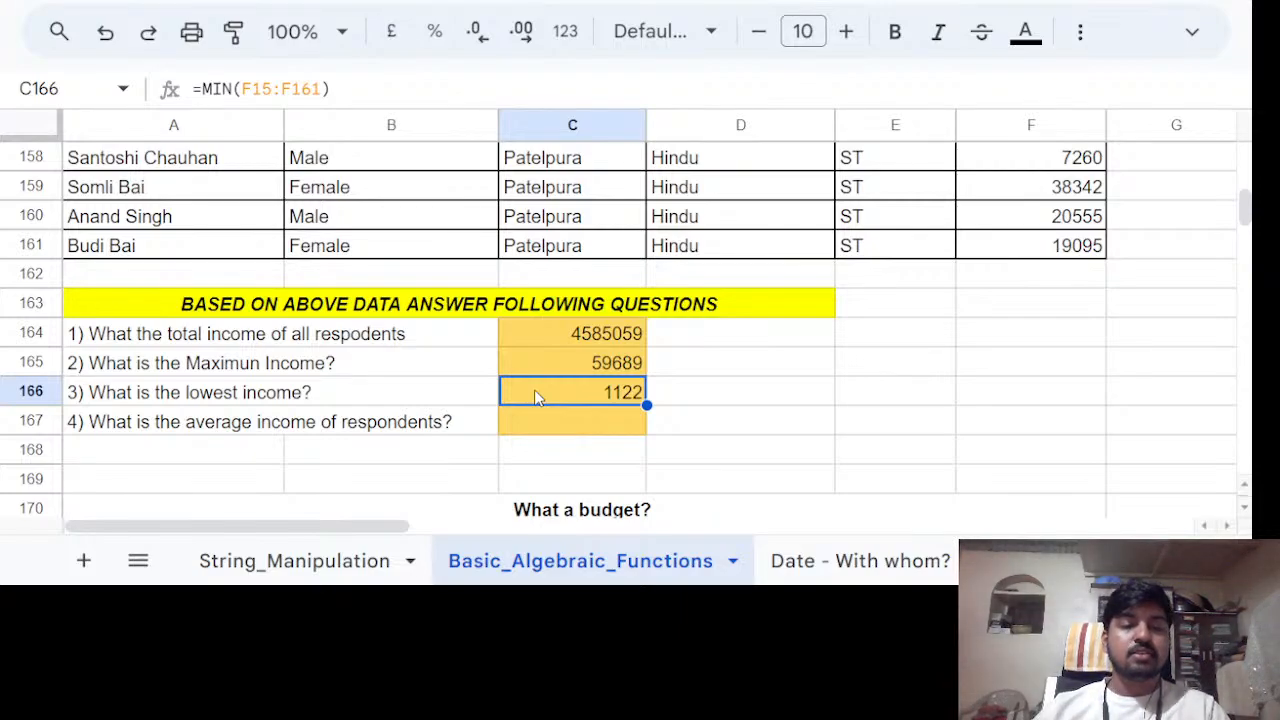
Enter =AVERAGE(F15:F161) in C167 to answer the average income question, reusing the copied MAX formula text.
{"action": "key", "text": "Down"}
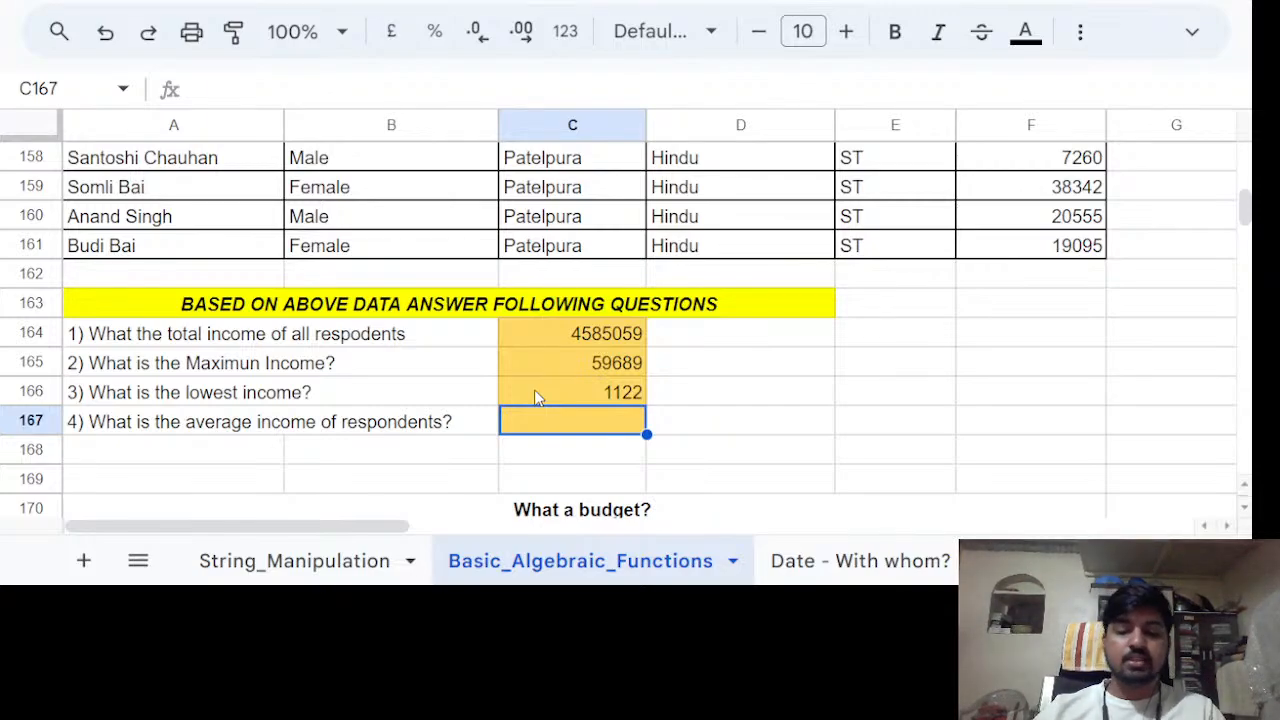
{"action": "type", "text": "="}
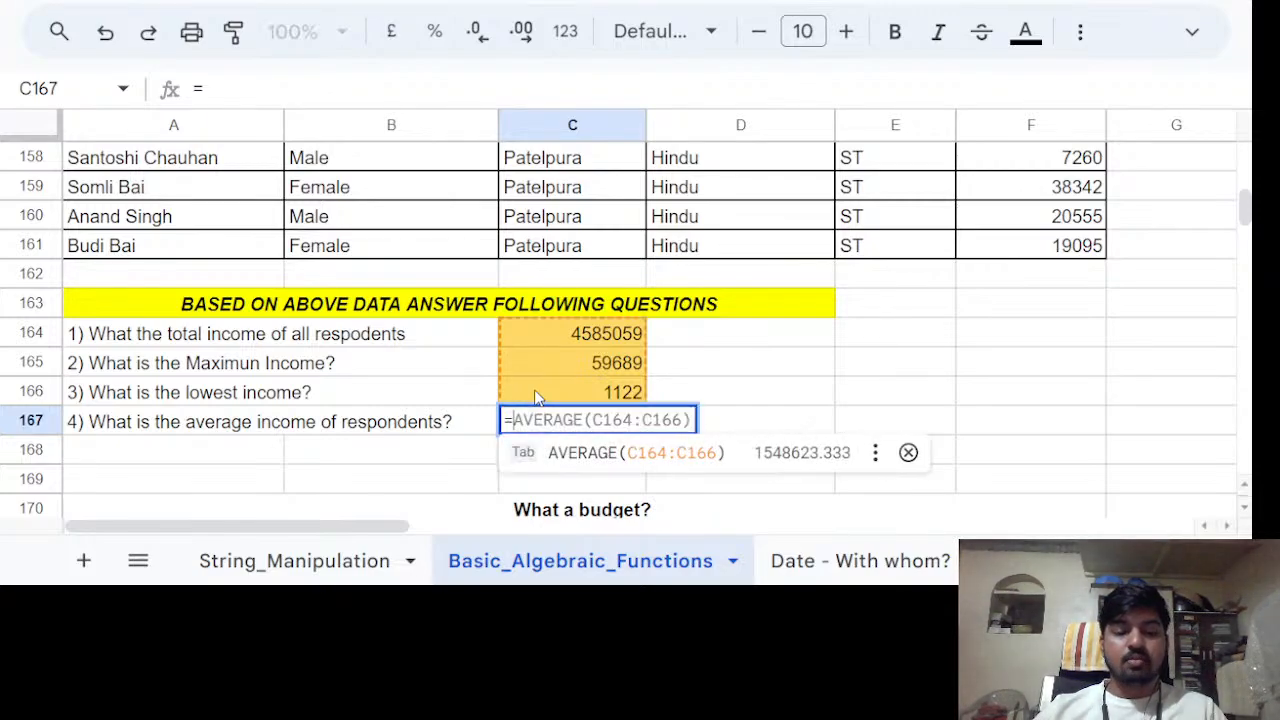
{"action": "key", "text": "BackSpace"}
{"action": "key", "text": "ctrl+v"}
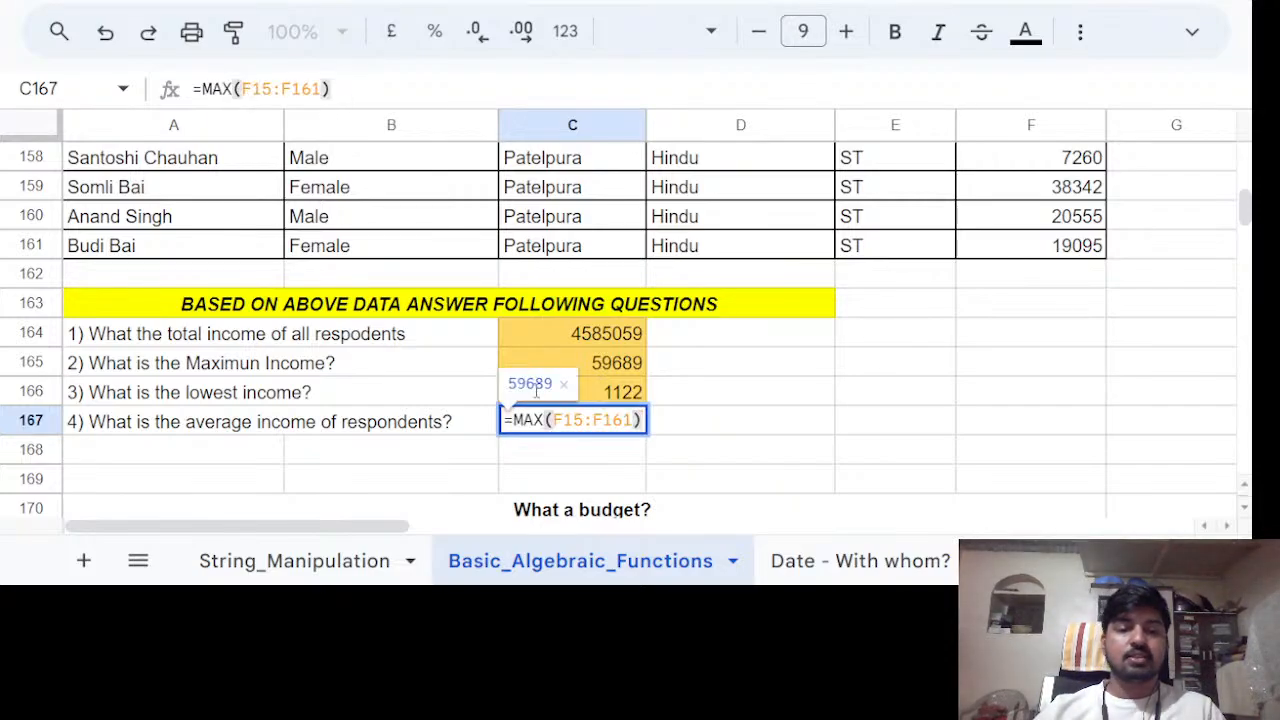
{"action": "double_click", "coordinate": [528, 420]}
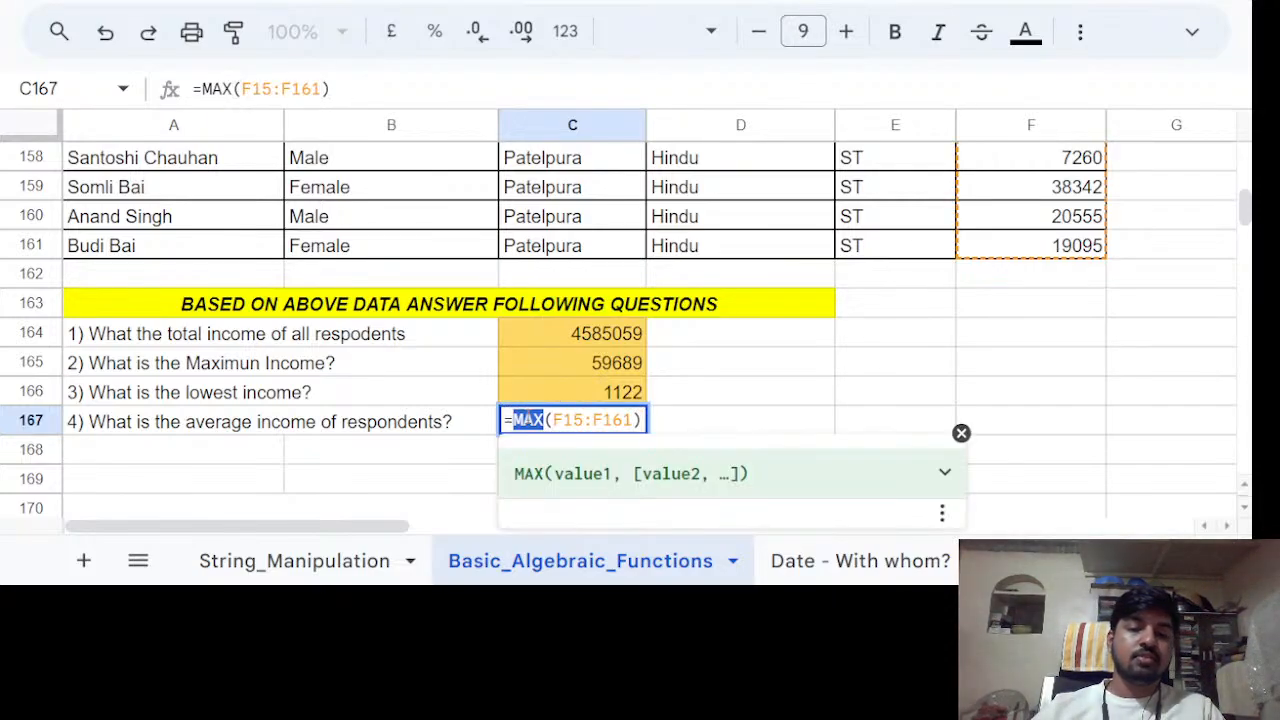
{"action": "type", "text": "AVE"}
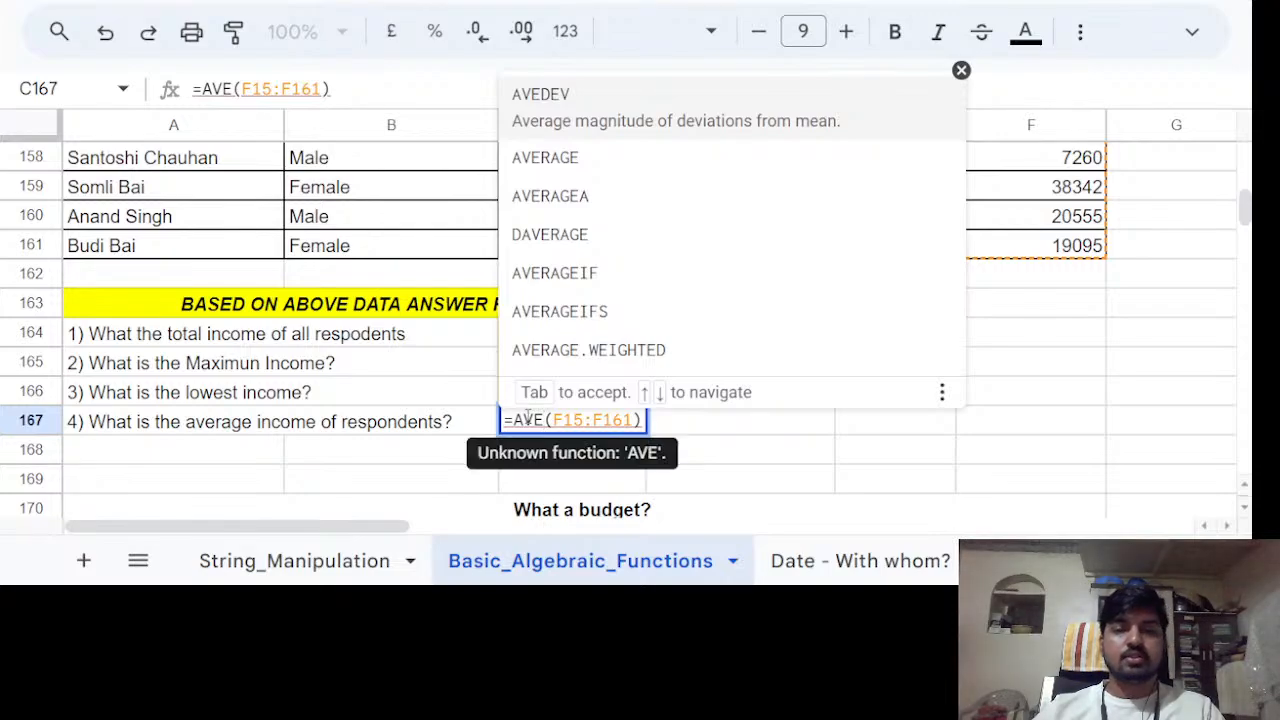
{"action": "key", "text": "Tab"}
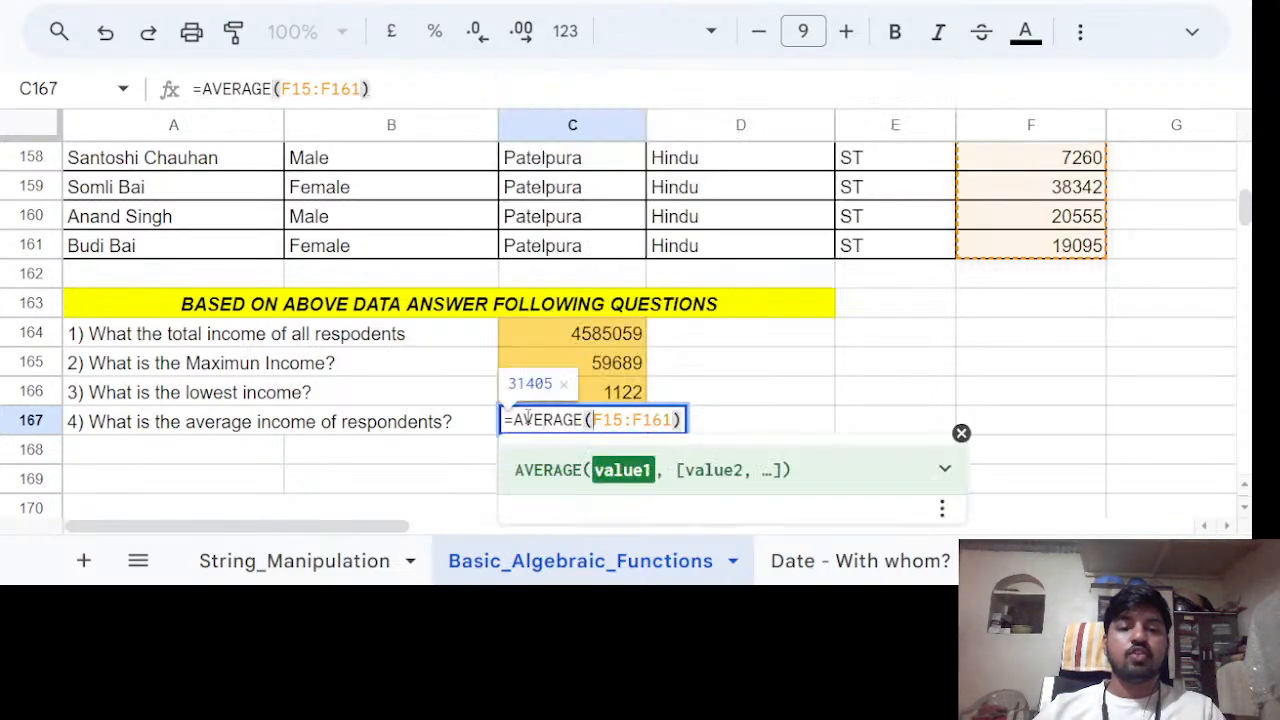
{"action": "key", "text": "Return"}
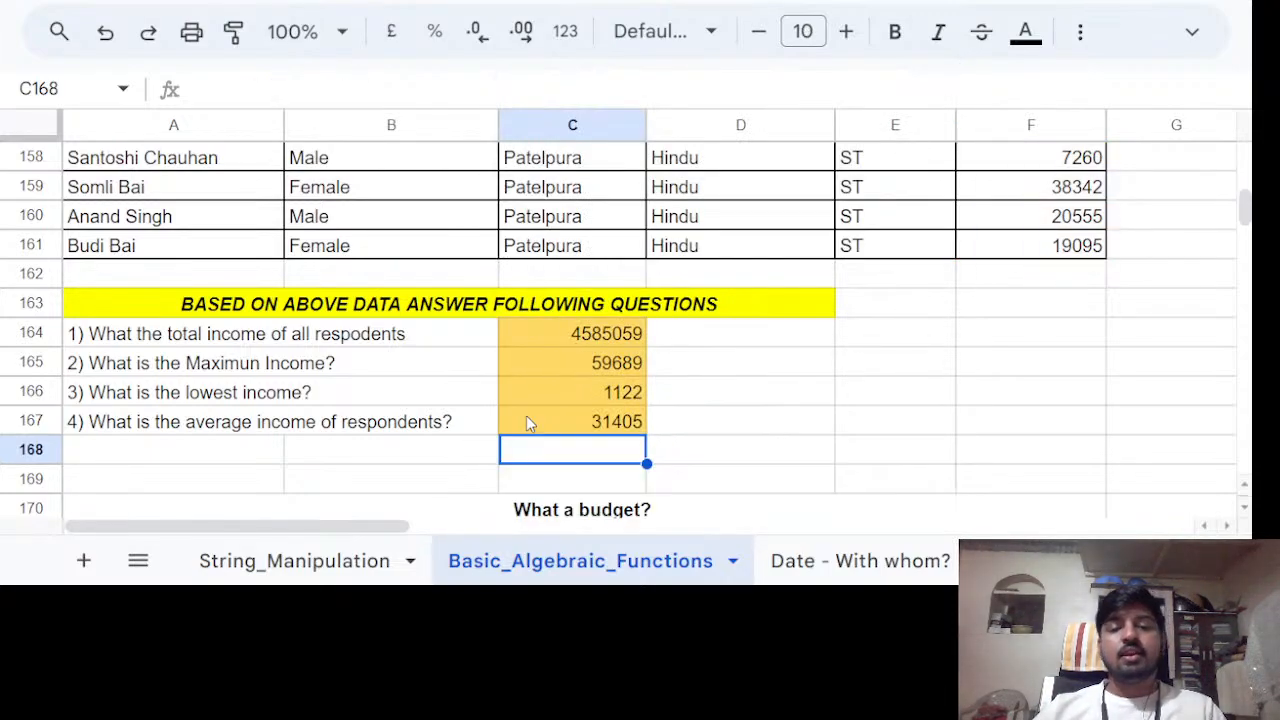
{"action": "left_click", "coordinate": [527, 420]}
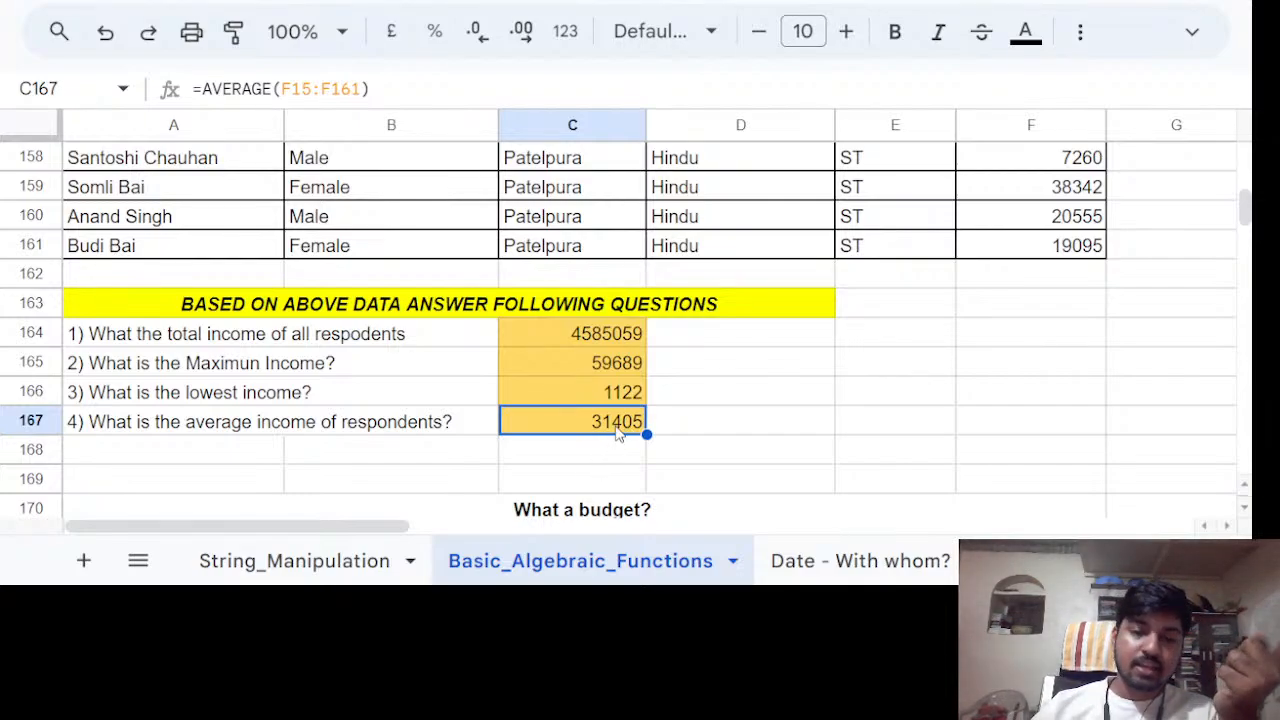
Copy the formula text =AVERAGE(F15:F161) from C167 into the empty cell F167.
{"action": "left_click", "coordinate": [990, 435]}
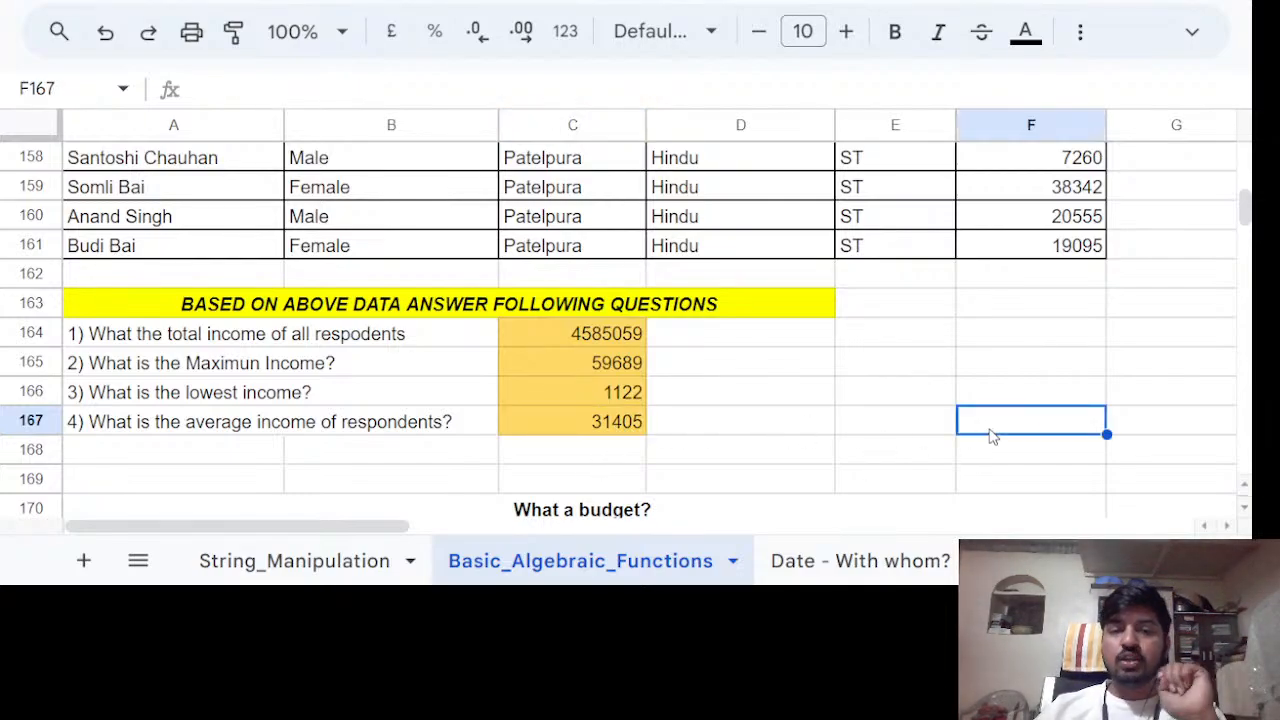
{"action": "left_click", "coordinate": [575, 425]}
{"action": "left_click_drag", "start_coordinate": [372, 89], "coordinate": [175, 90]}
{"action": "key", "text": "ctrl+c"}
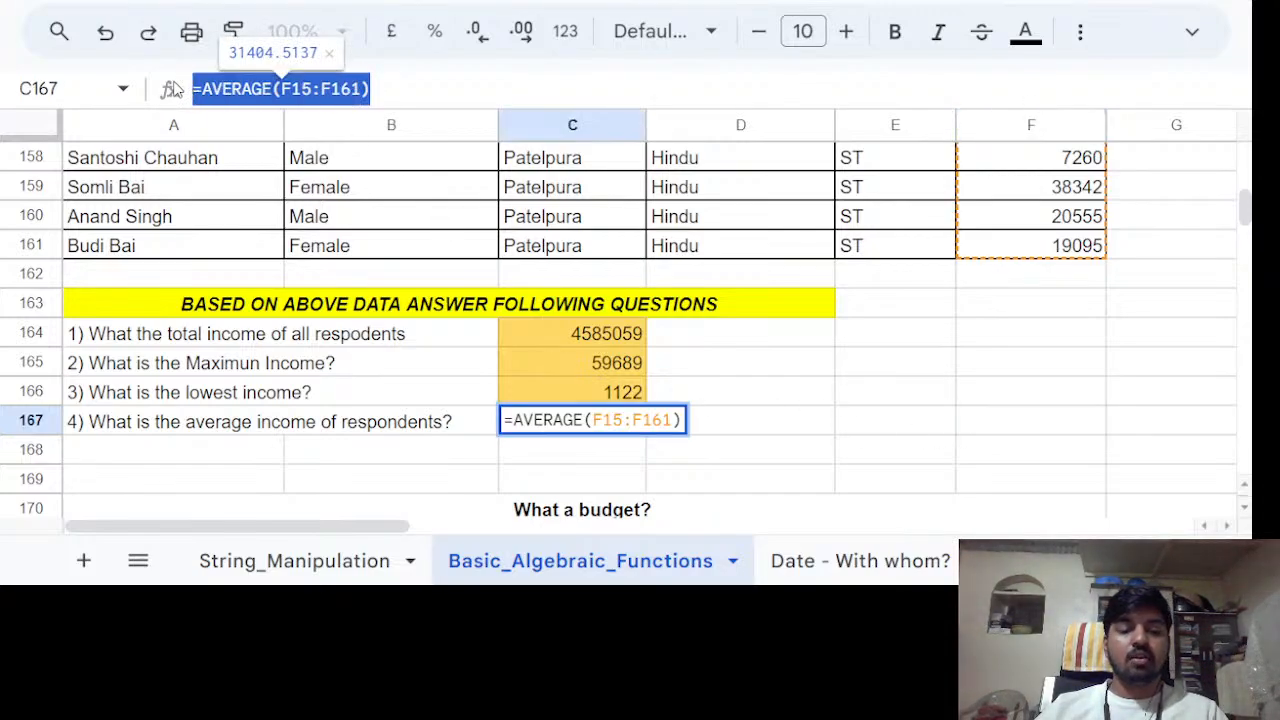
{"action": "left_click", "coordinate": [1034, 422]}
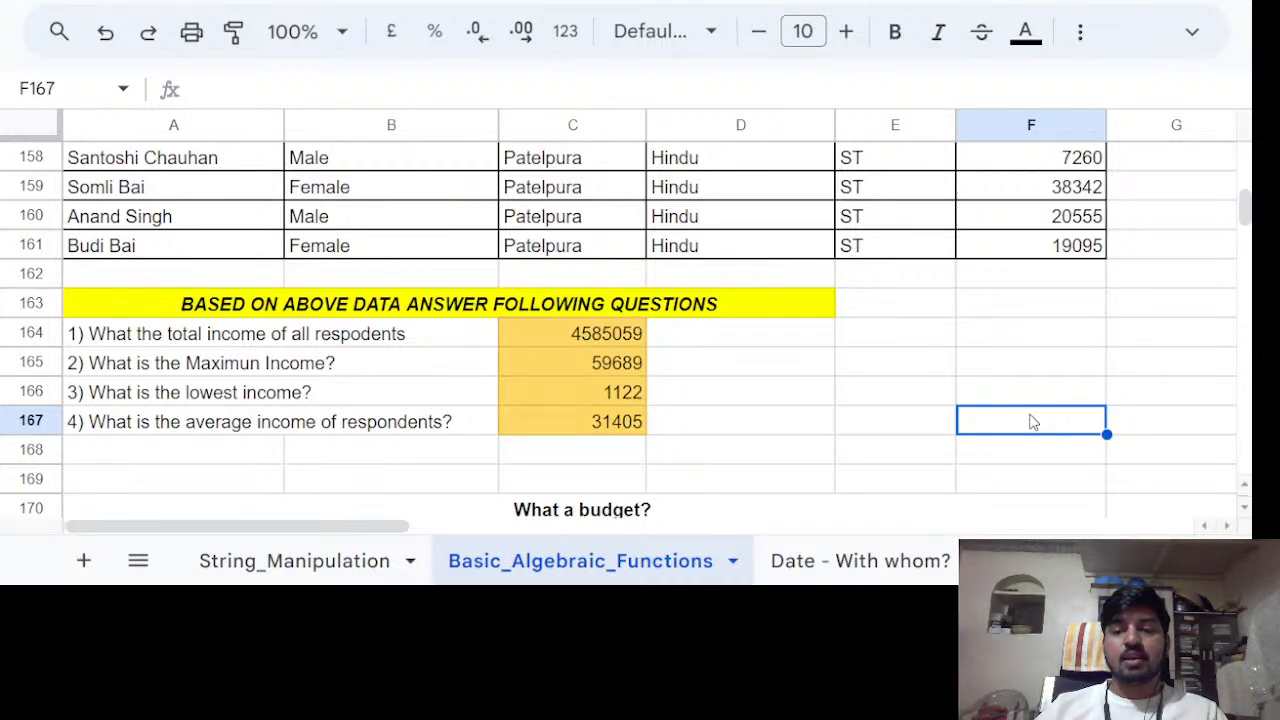
{"action": "double_click", "coordinate": [1034, 422]}
{"action": "key", "text": "ctrl+v"}
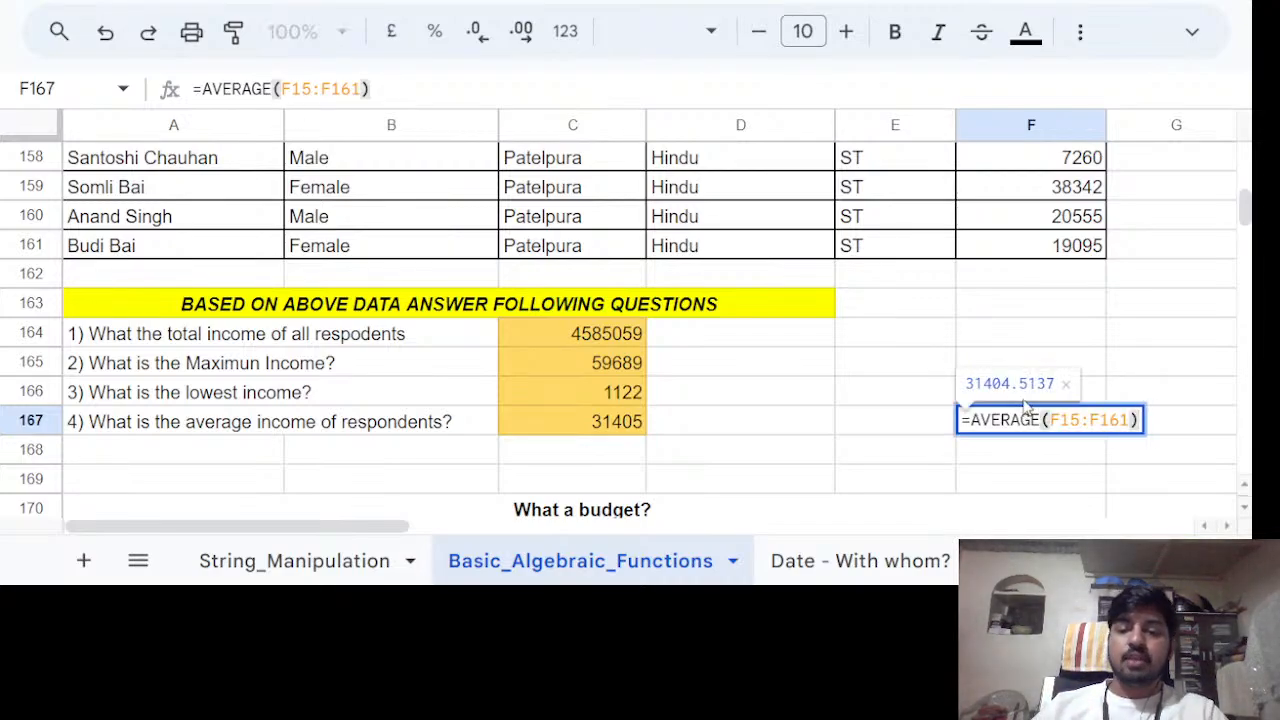
{"action": "key", "text": "Return"}
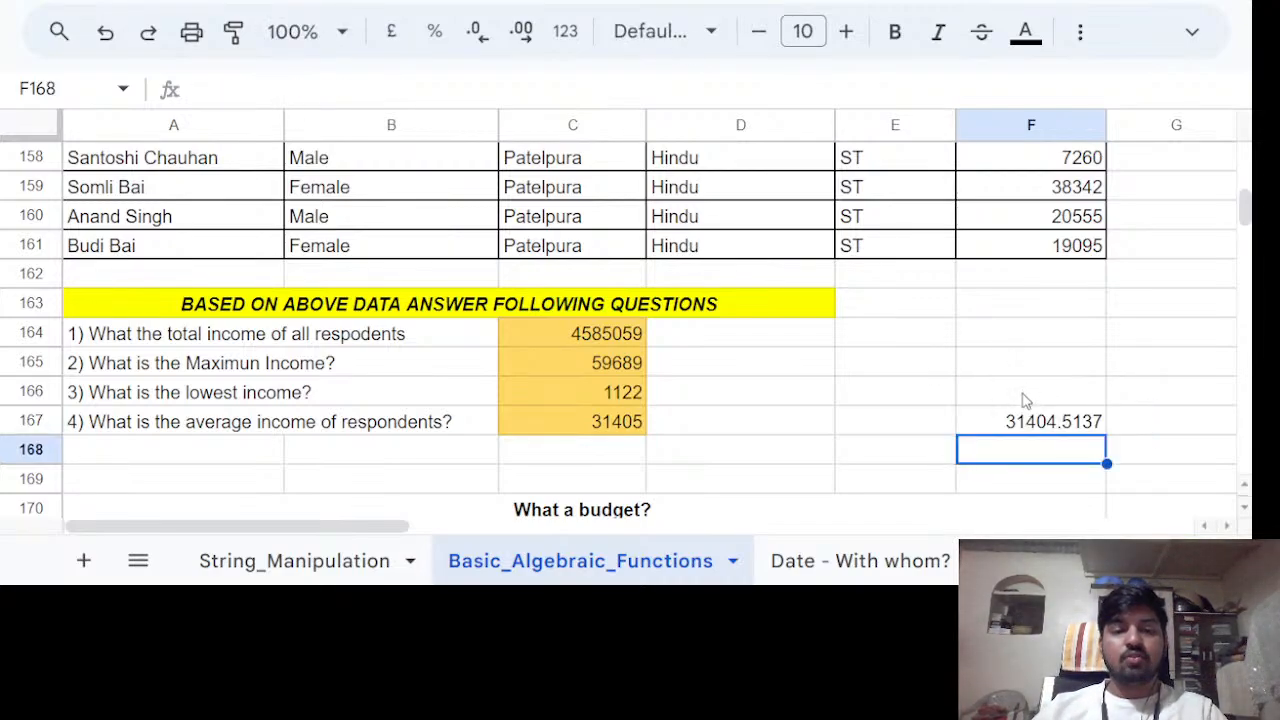
Examine the decimal part of the average in F167 against the average income question in row 167.
{"action": "left_click", "coordinate": [1027, 424]}
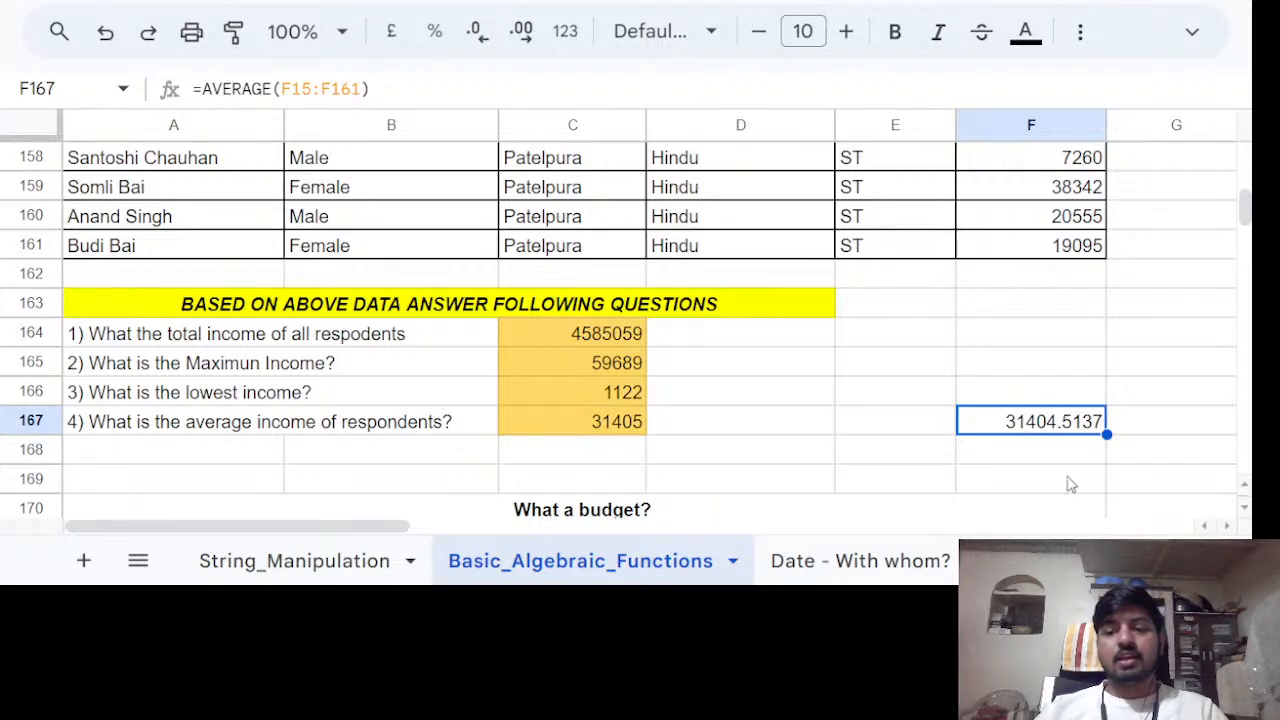
{"action": "left_click", "coordinate": [1068, 450]}
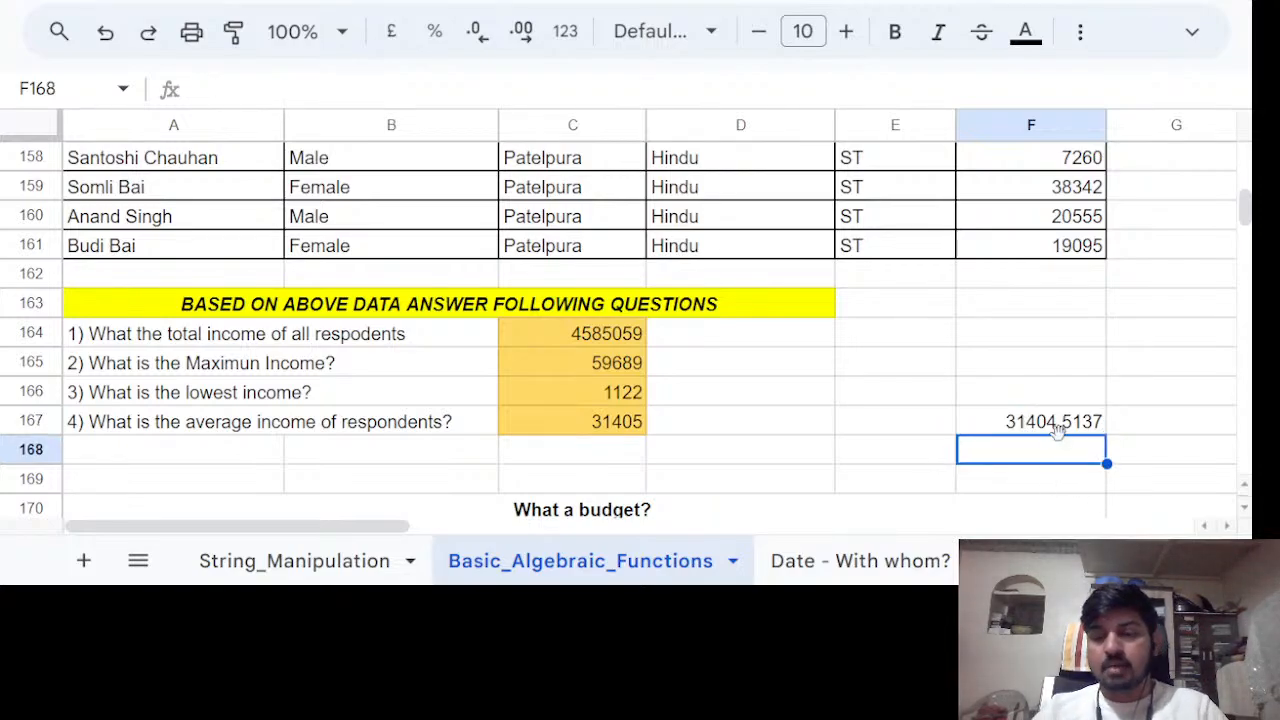
{"action": "left_click", "coordinate": [1058, 424]}
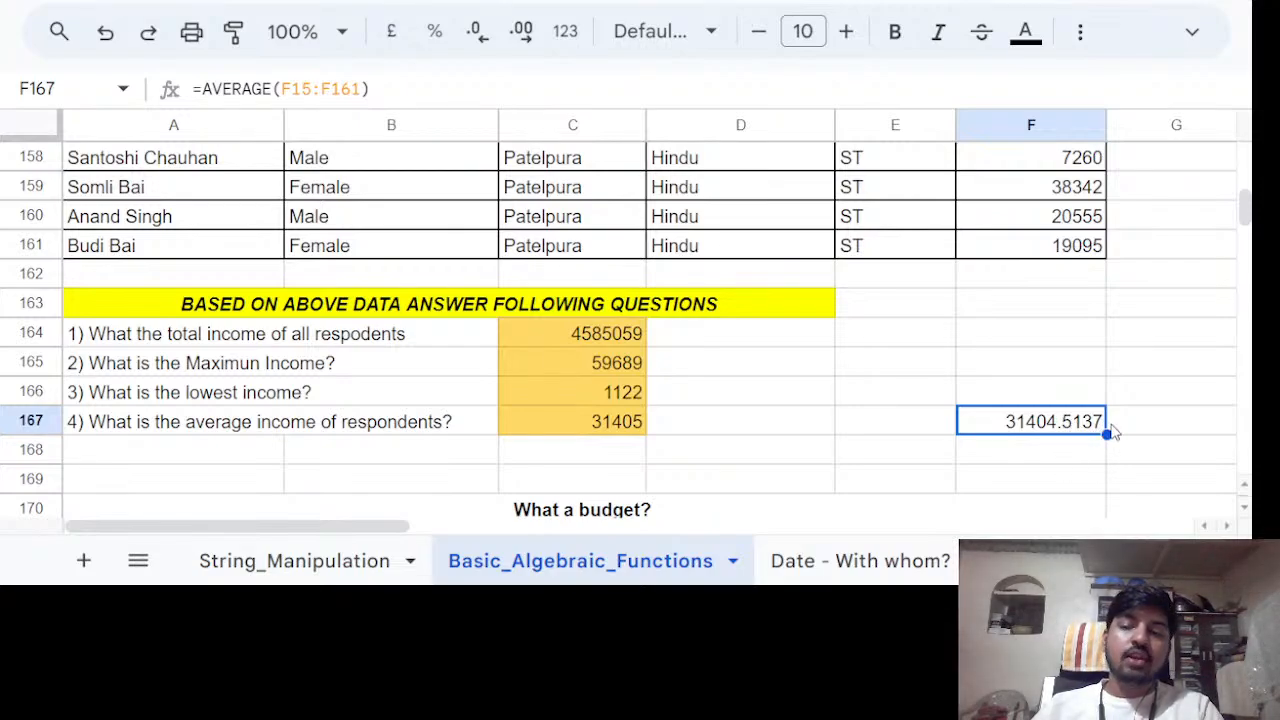
{"action": "left_click", "coordinate": [1077, 452]}
{"action": "left_click", "coordinate": [1062, 428]}
{"action": "left_click", "coordinate": [1020, 465]}
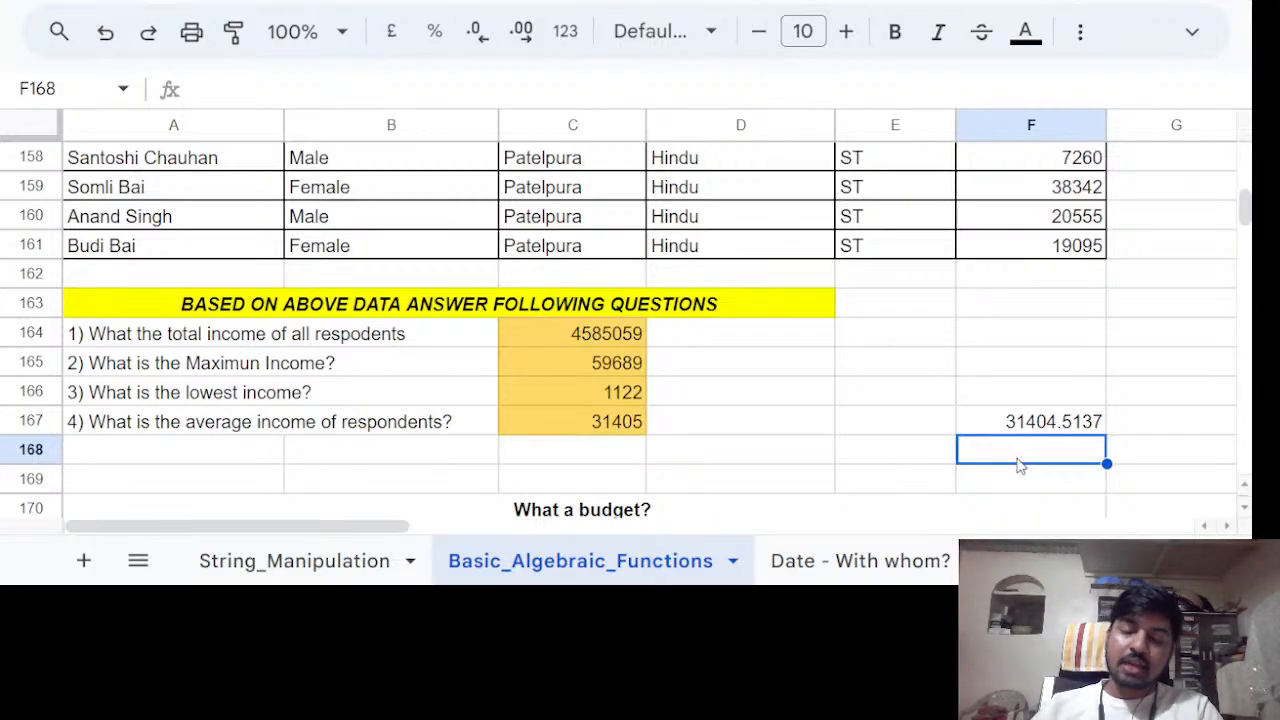
{"action": "left_click", "coordinate": [1037, 432]}
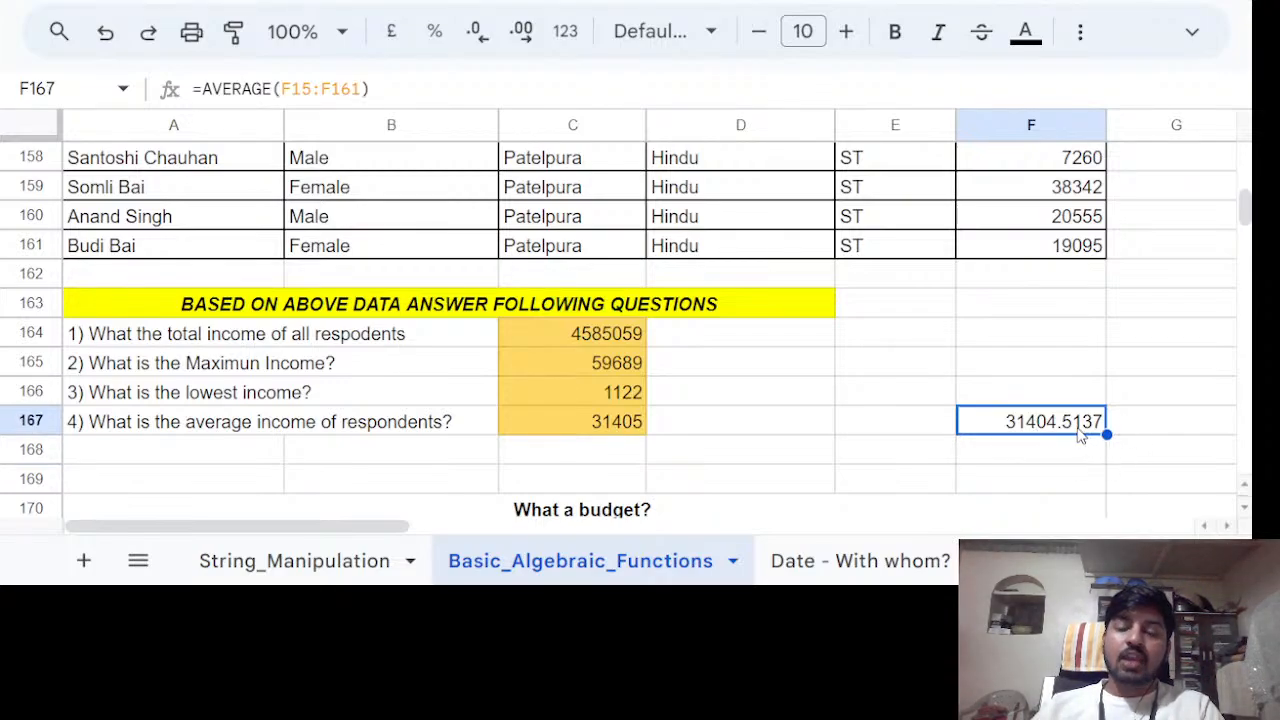
{"action": "left_click", "coordinate": [1077, 455]}
{"action": "left_click", "coordinate": [1069, 430]}
{"action": "left_click", "coordinate": [1061, 461]}
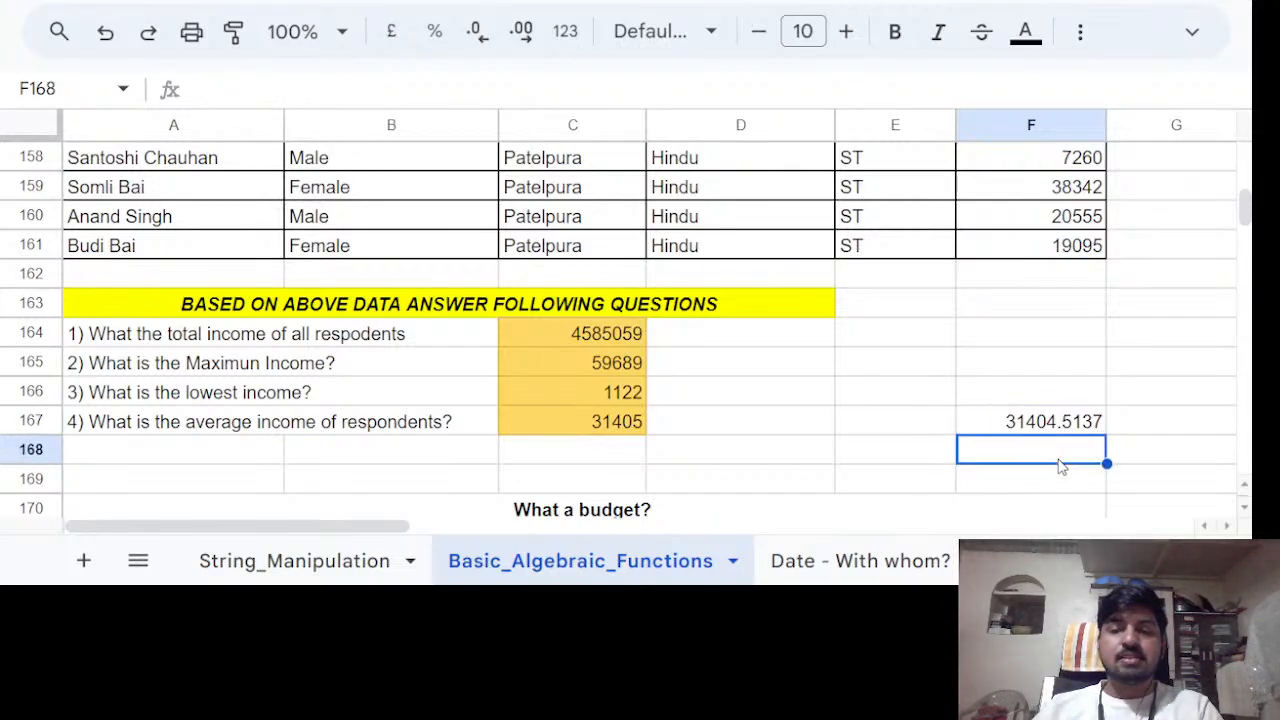
{"action": "left_click", "coordinate": [377, 428]}
{"action": "left_click", "coordinate": [282, 427]}
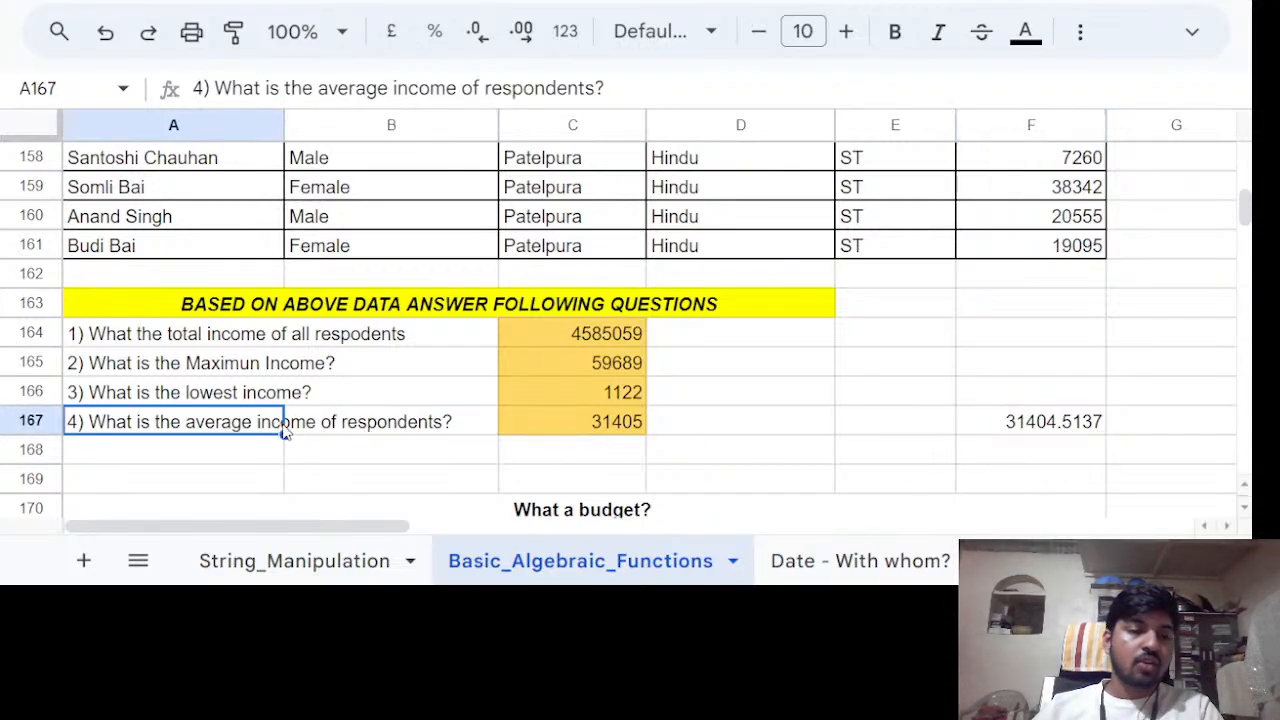
{"action": "left_click", "coordinate": [988, 434]}
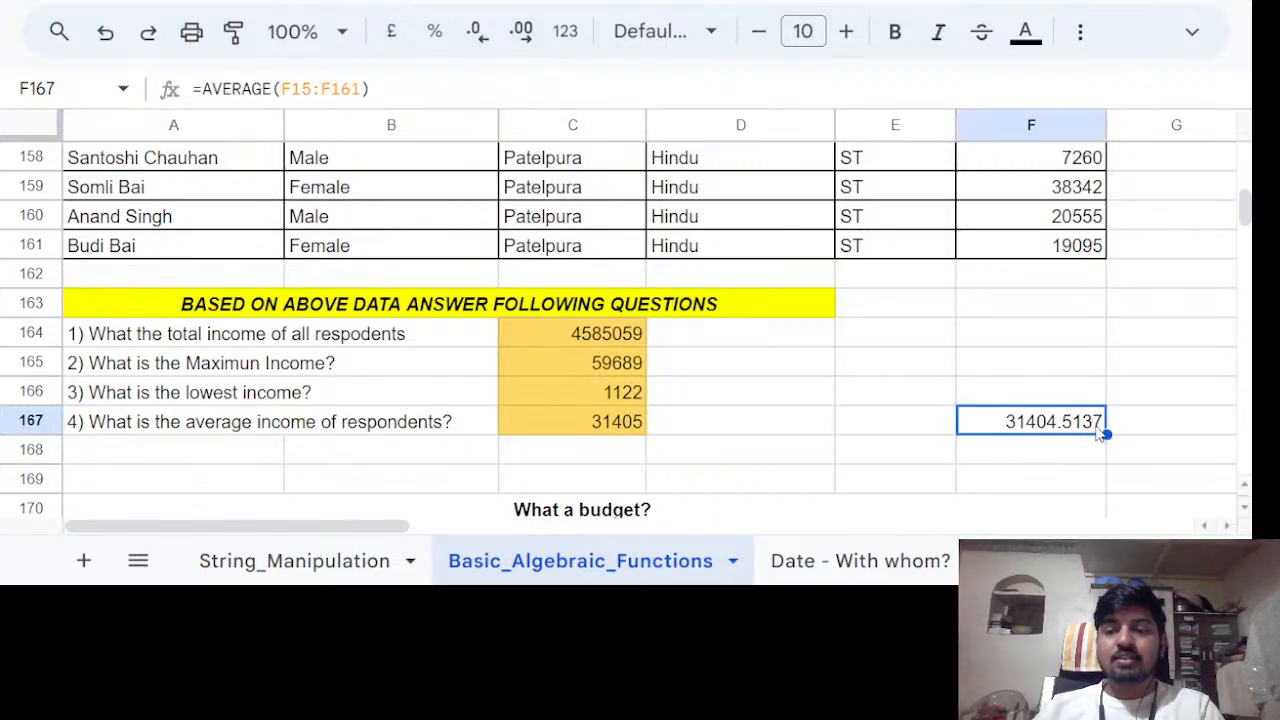
{"action": "left_click", "coordinate": [1037, 468]}
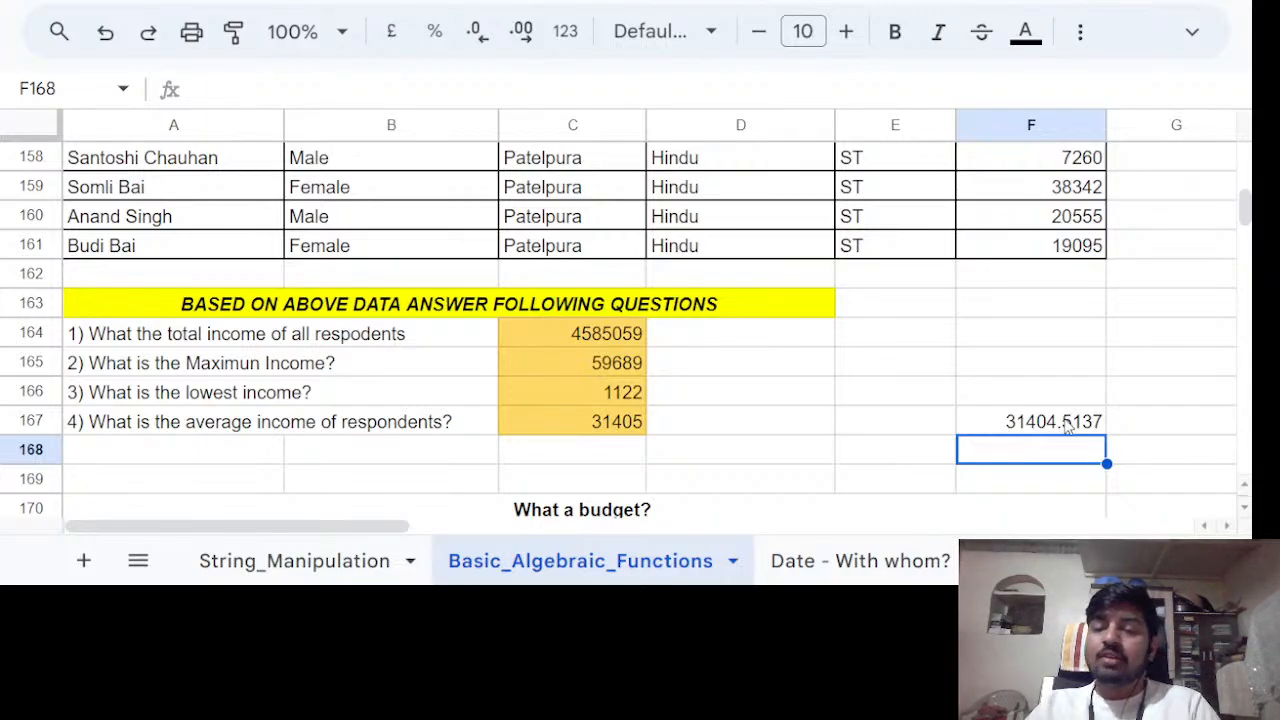
{"action": "left_click", "coordinate": [1066, 425]}
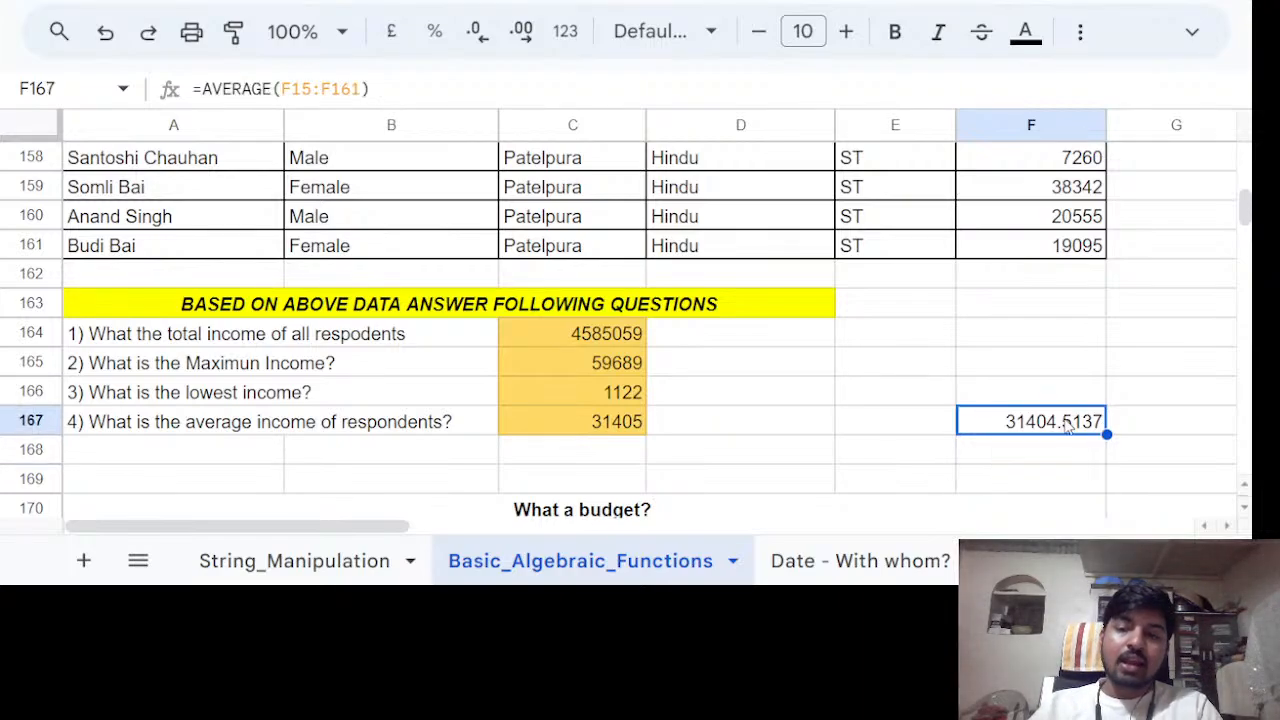
{"action": "left_click", "coordinate": [1062, 452]}
{"action": "left_click", "coordinate": [1049, 429]}
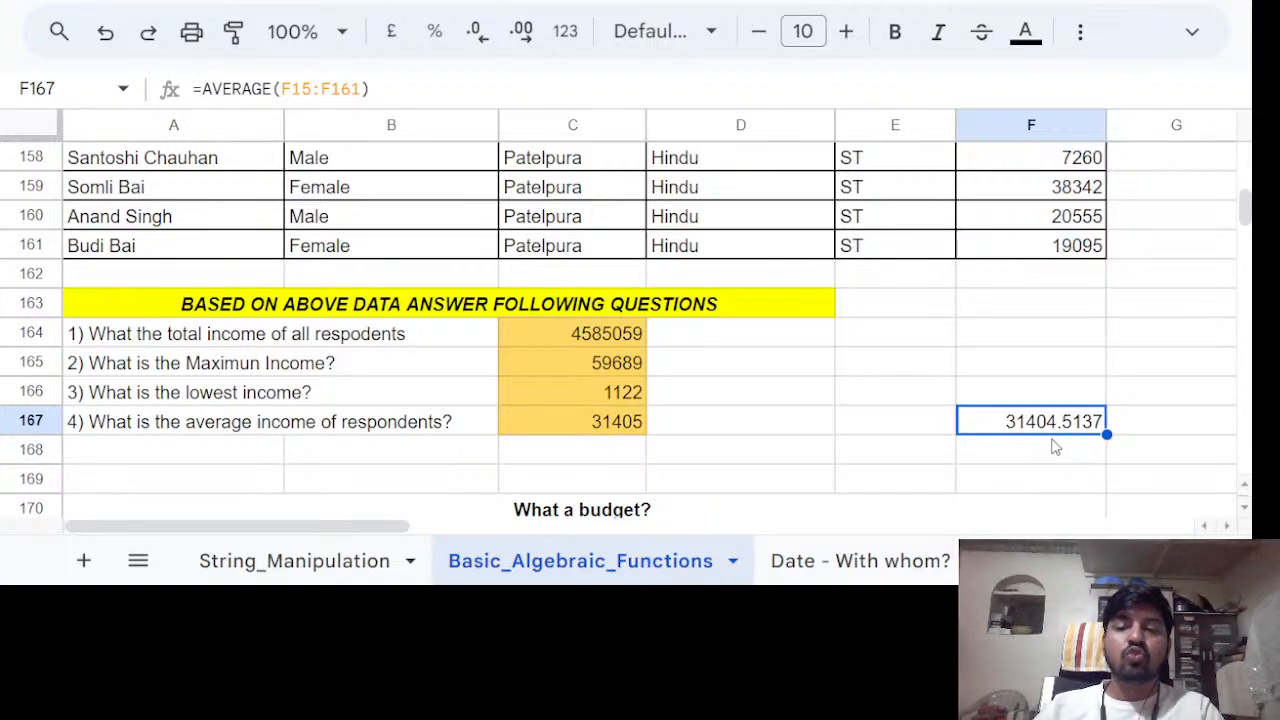
Enter =ROUND(F167) in F168 to round the average income above it.
{"action": "left_click", "coordinate": [1055, 447]}
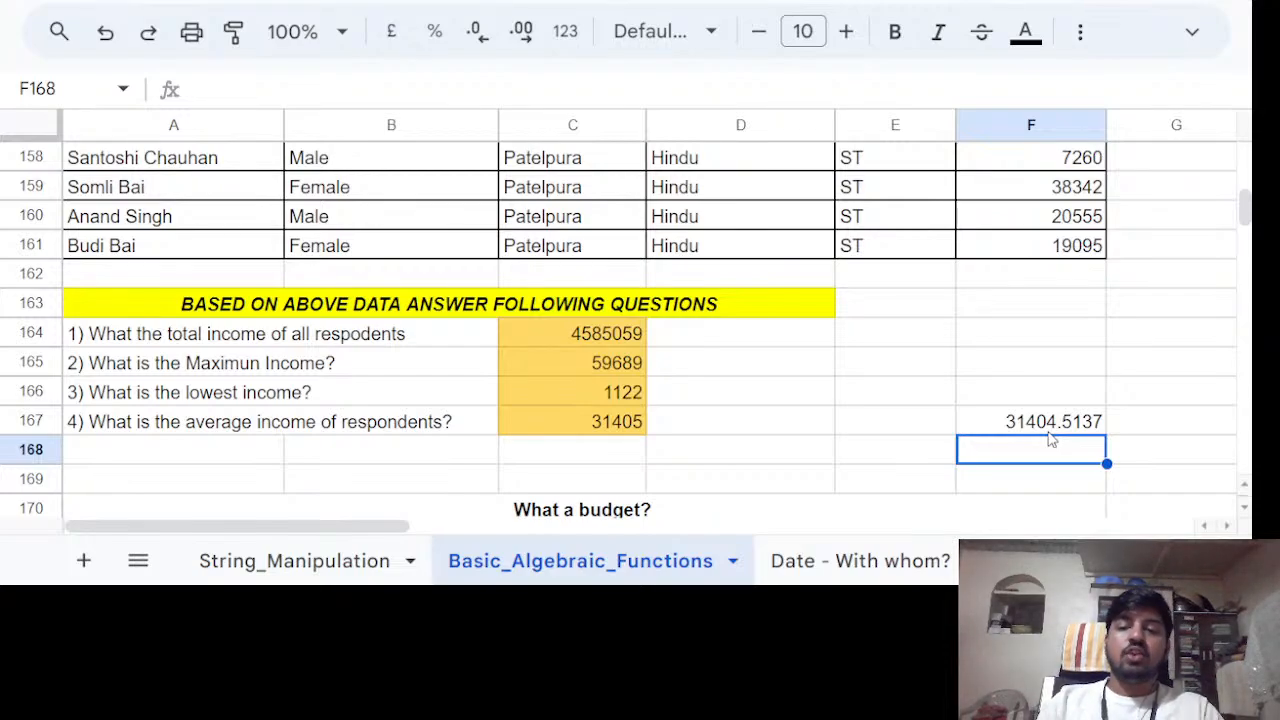
{"action": "type", "text": "=RO"}
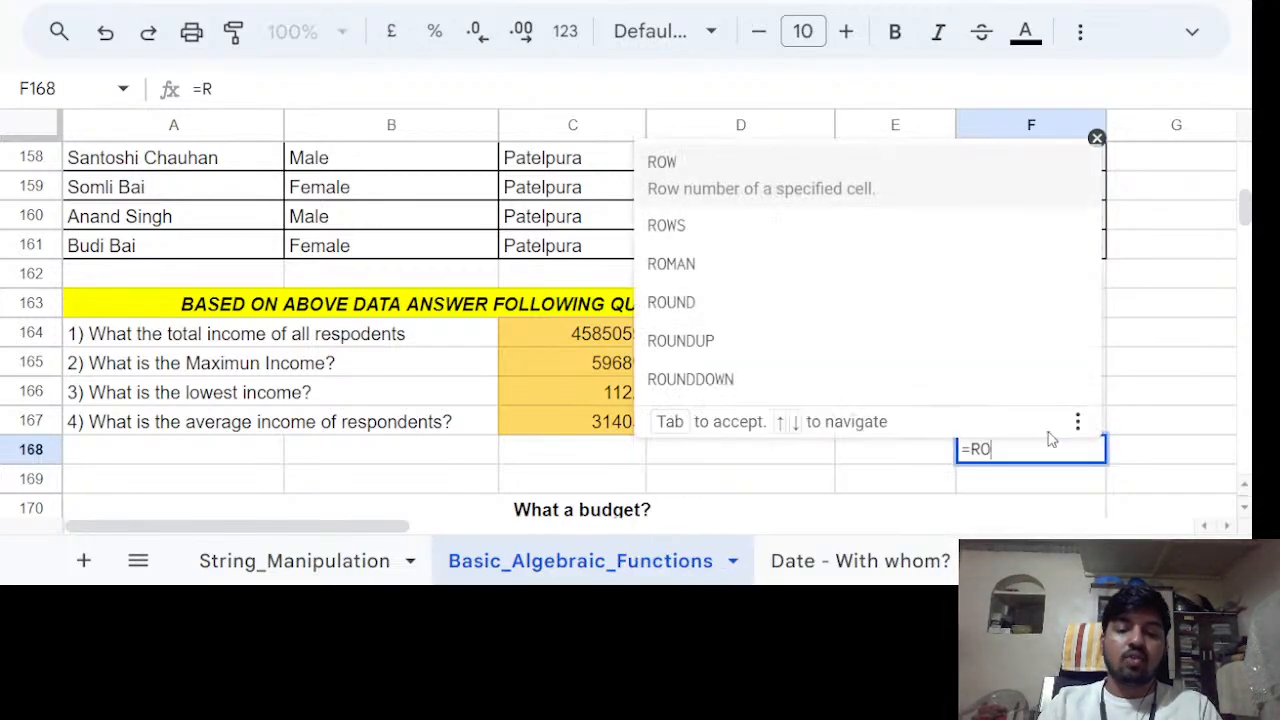
{"action": "type", "text": "UND("}
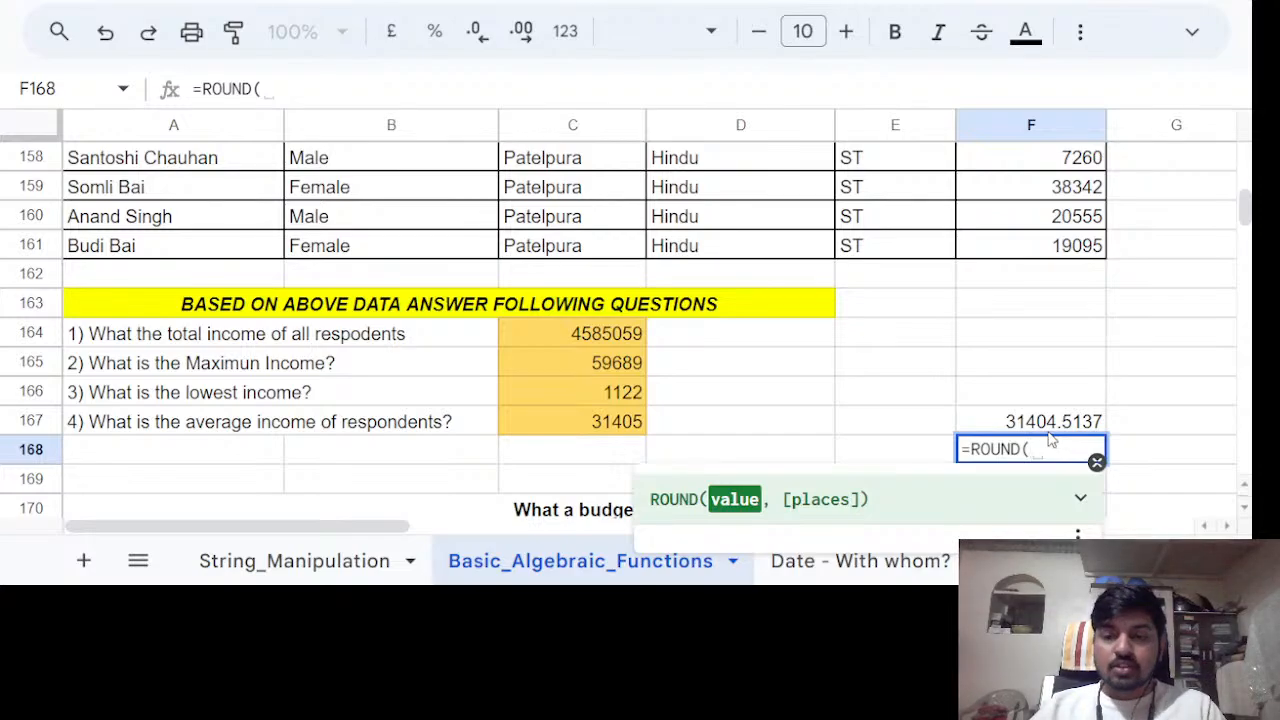
{"action": "left_click", "coordinate": [1057, 420]}
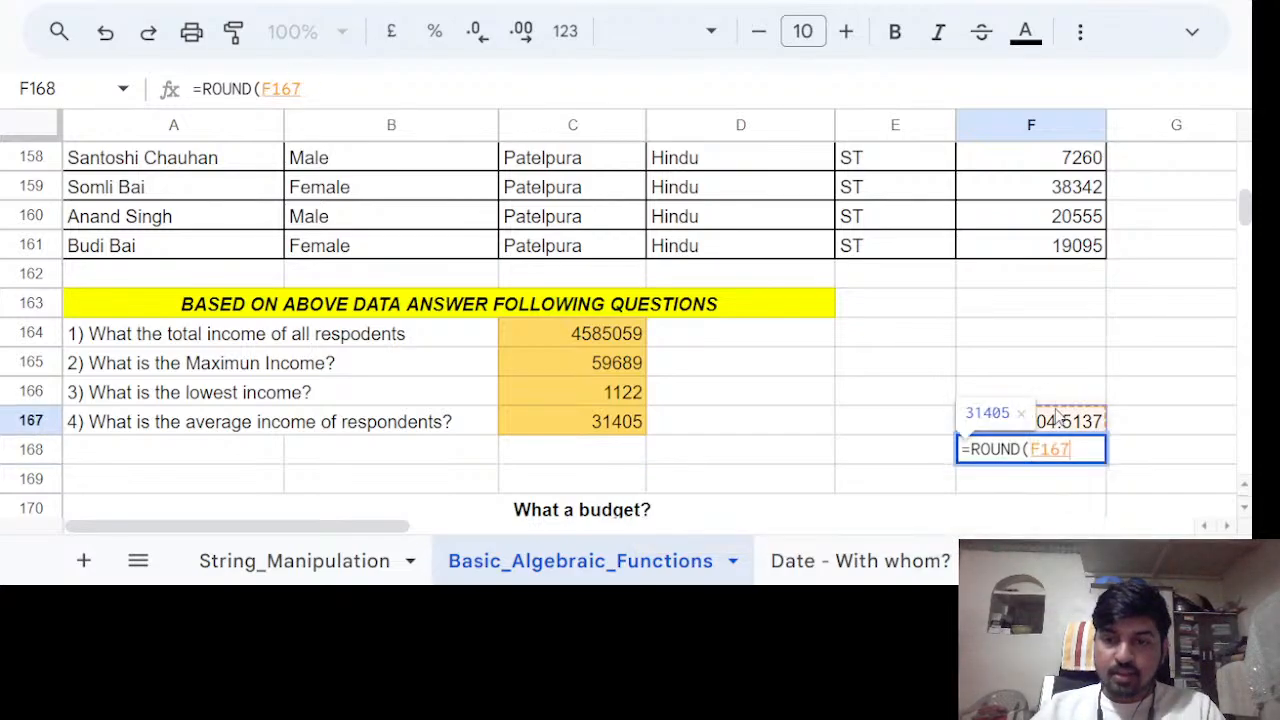
{"action": "type", "text": ")"}
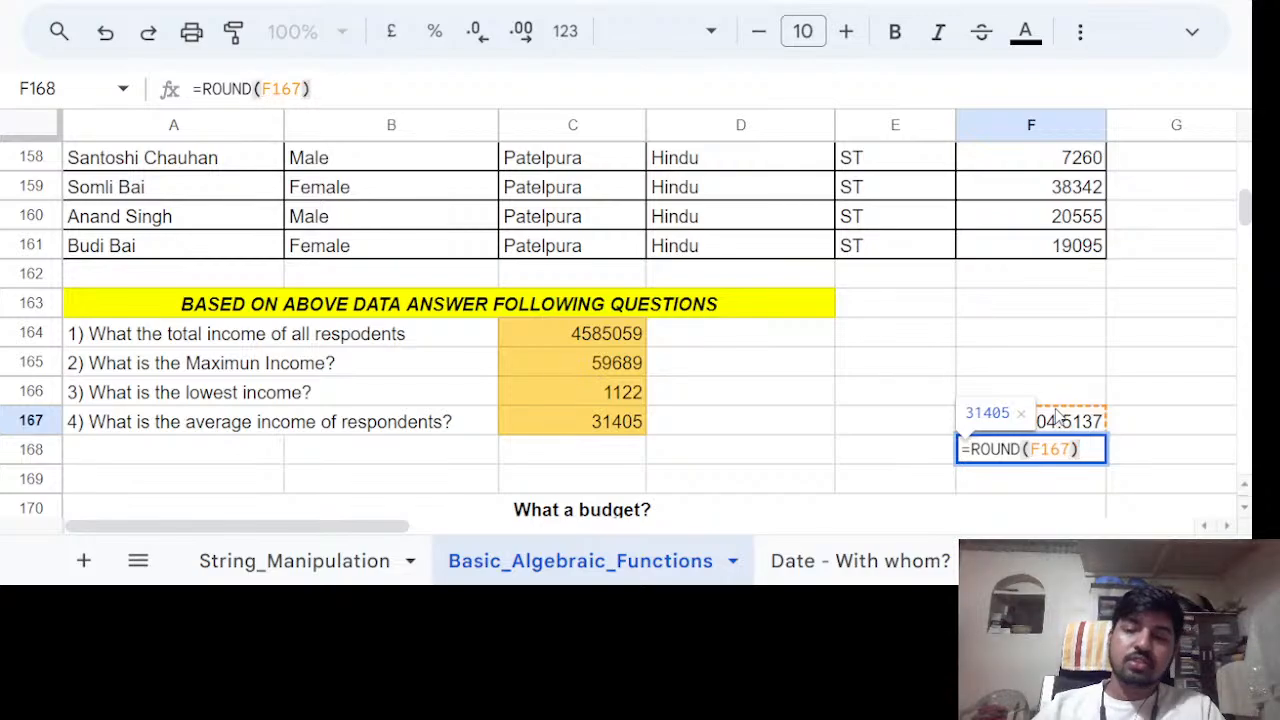
{"action": "key", "text": "Return"}
Rewrite the rounding formula in F168 as =ROUND(F167, 0) with an explicit number of decimal places.
{"action": "left_click", "coordinate": [1080, 458]}
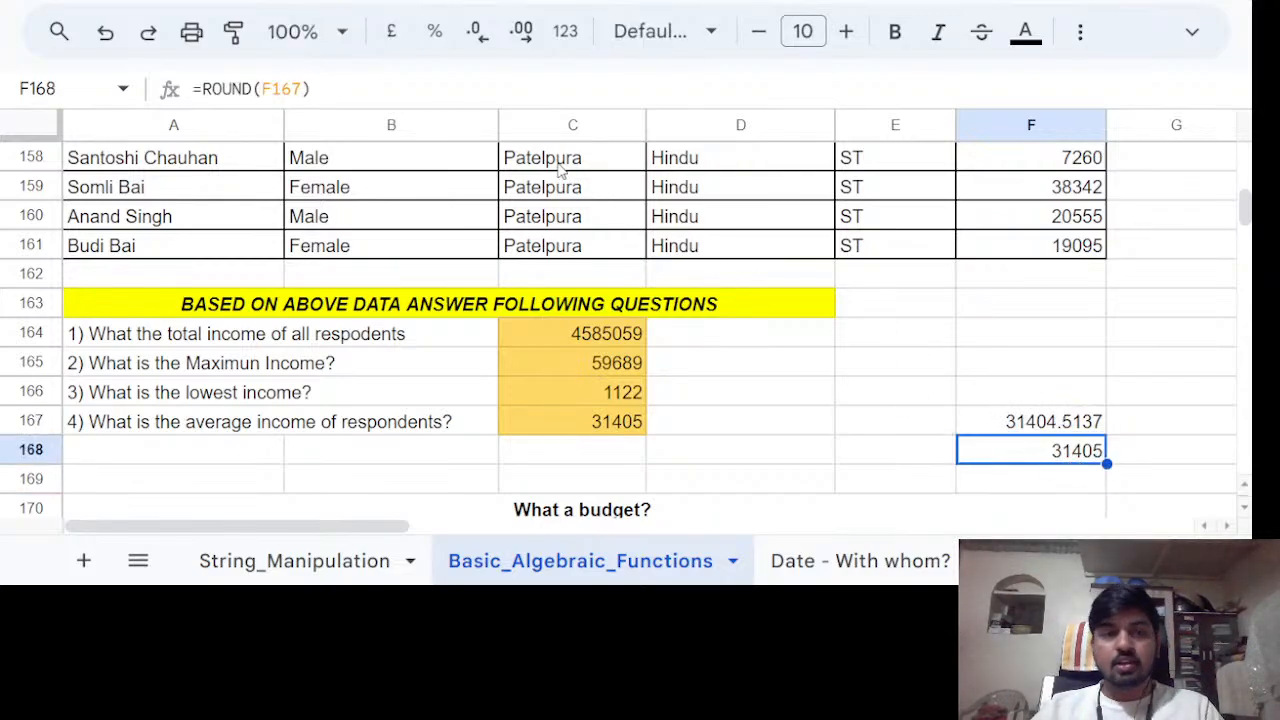
{"action": "left_click", "coordinate": [331, 89]}
{"action": "key", "text": "BackSpace"}
{"action": "key", "text": "BackSpace"}
{"action": "key", "text": "BackSpace"}
{"action": "key", "text": "BackSpace"}
{"action": "key", "text": "BackSpace"}
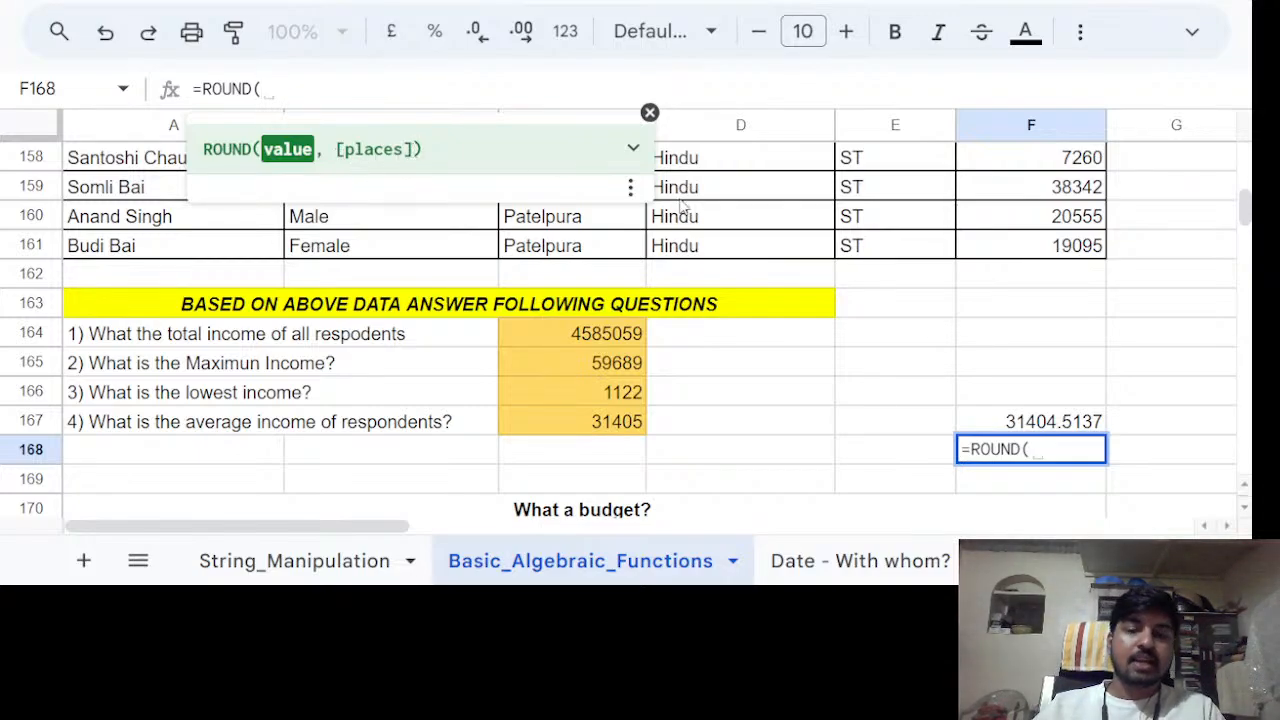
{"action": "left_click", "coordinate": [1096, 425]}
{"action": "type", "text": ", 0)"}
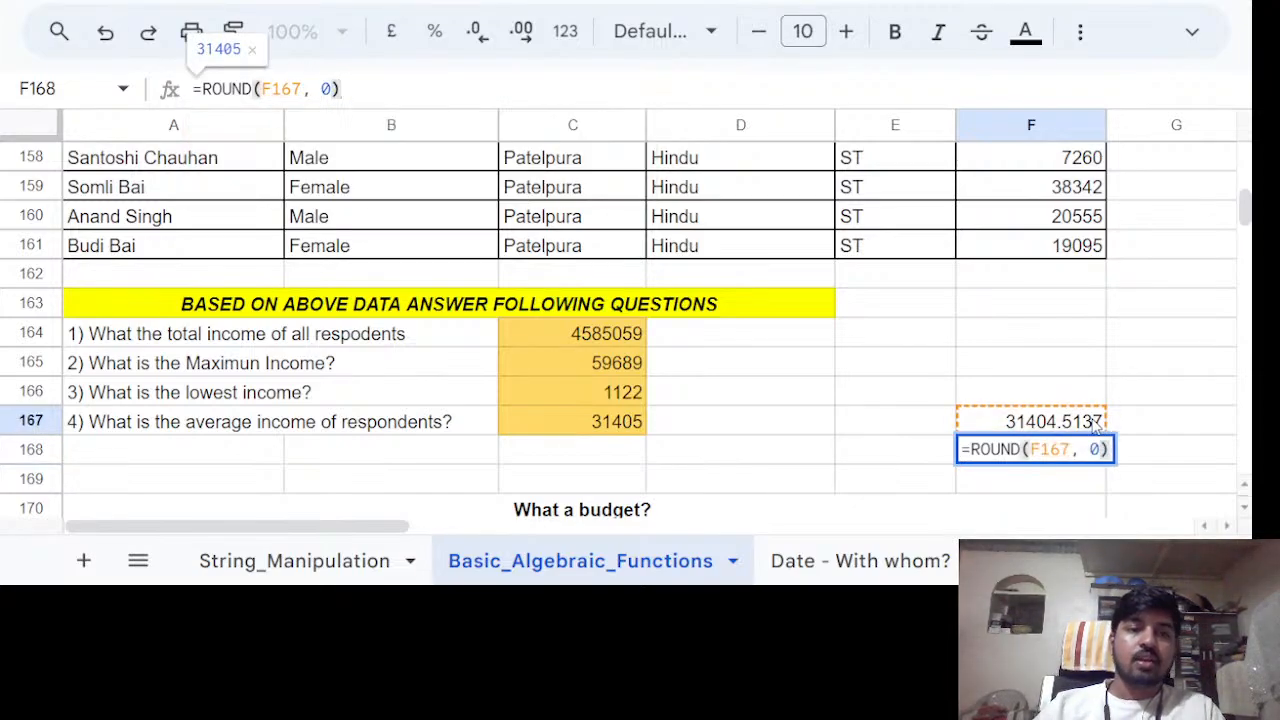
{"action": "key", "text": "Return"}
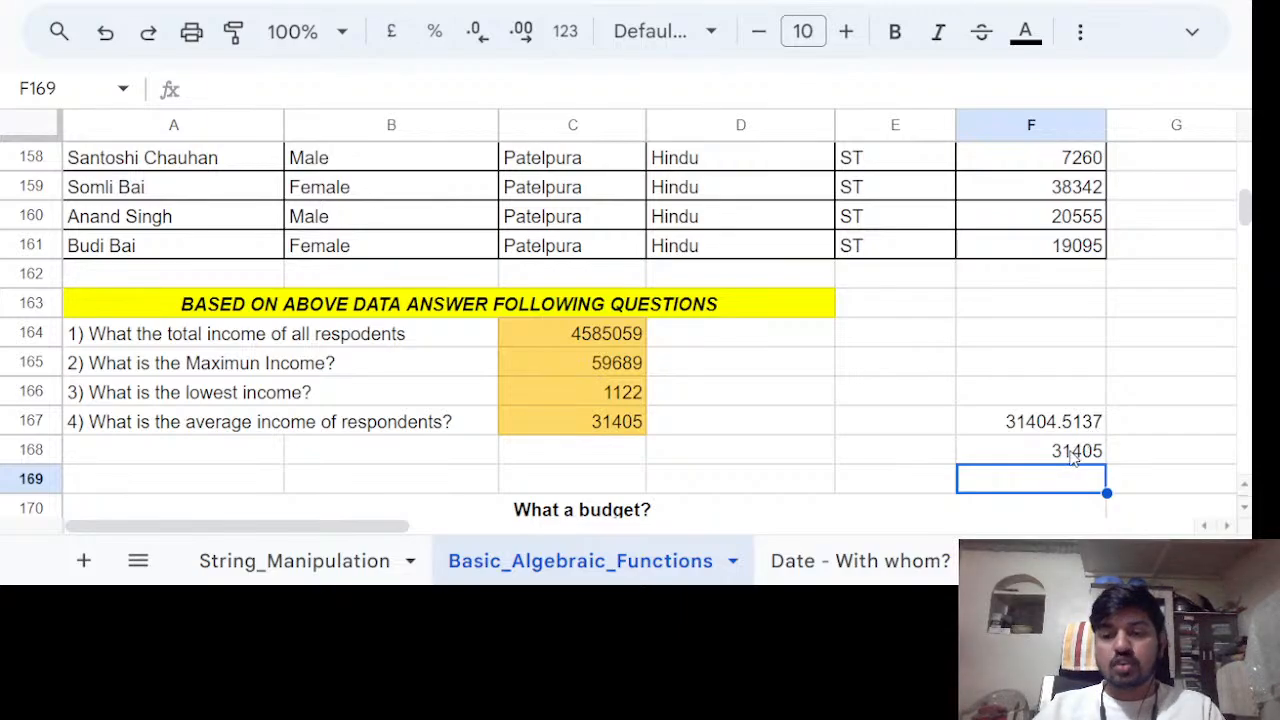
Change the rounding formula in F168 to =ROUND(F167, 1) so it keeps one decimal place.
{"action": "left_click", "coordinate": [1075, 455]}
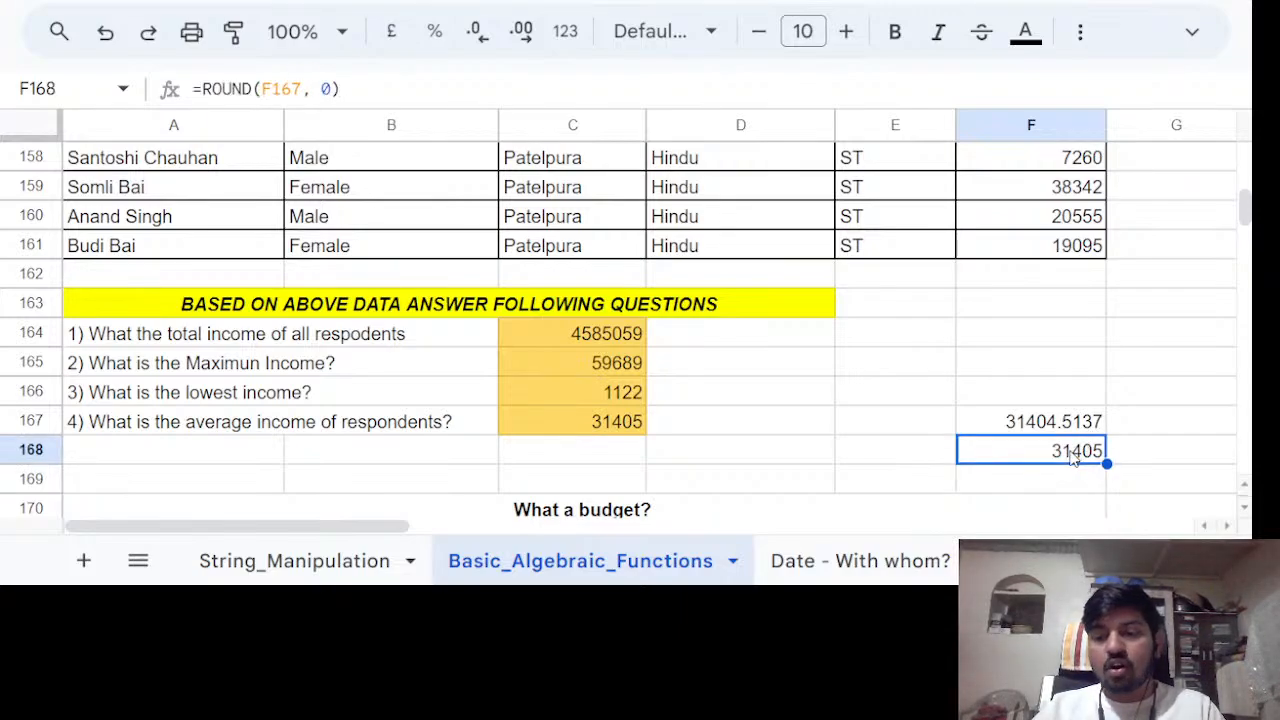
{"action": "double_click", "coordinate": [325, 89]}
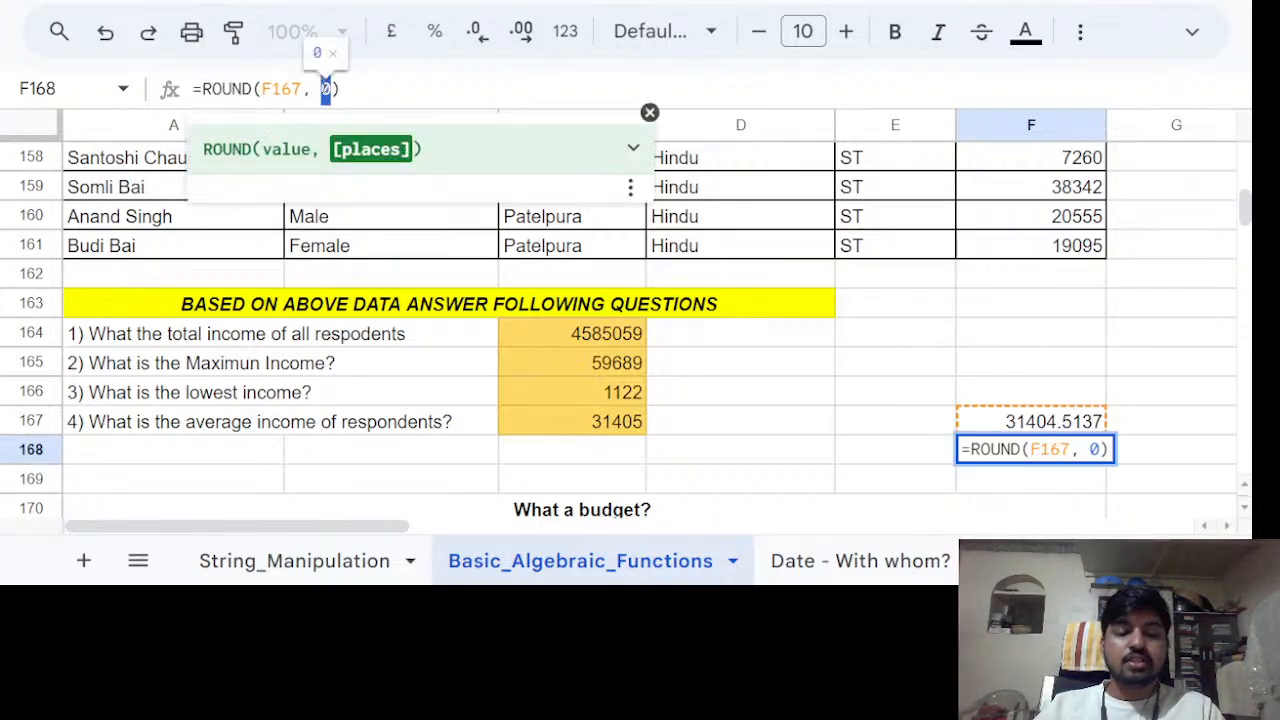
{"action": "type", "text": "1"}
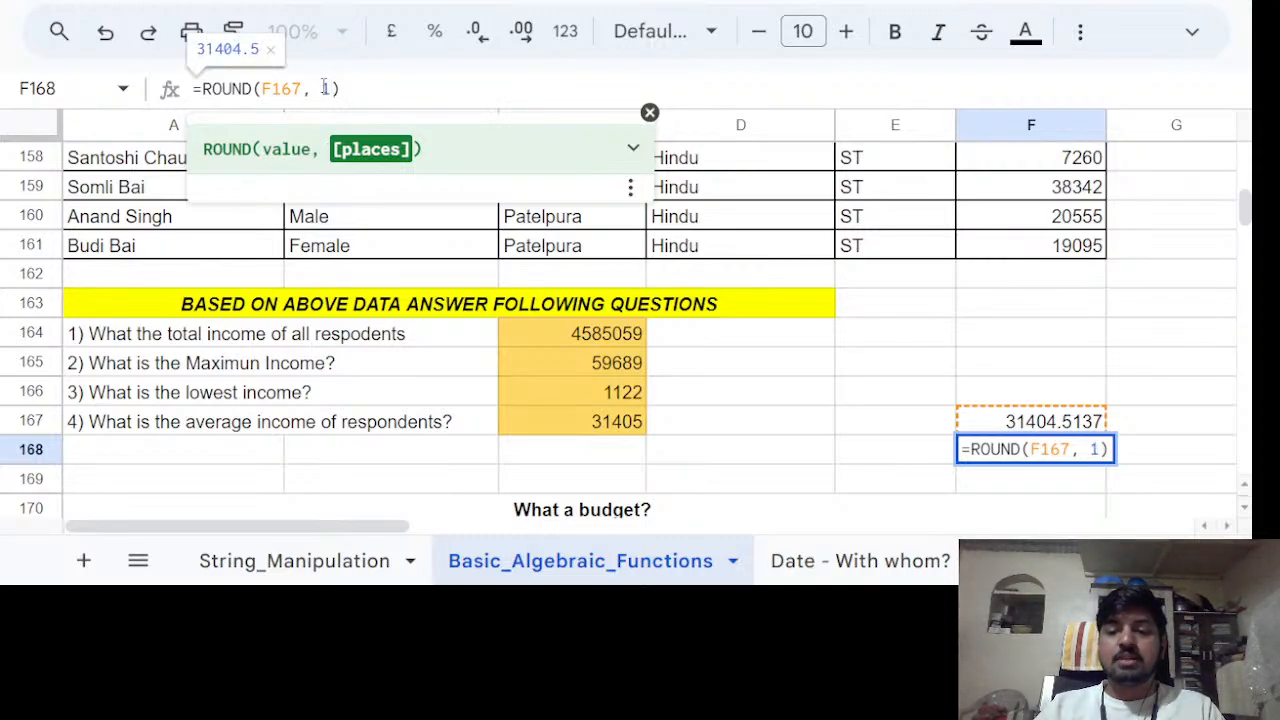
{"action": "key", "text": "Return"}
{"action": "key", "text": "Up"}
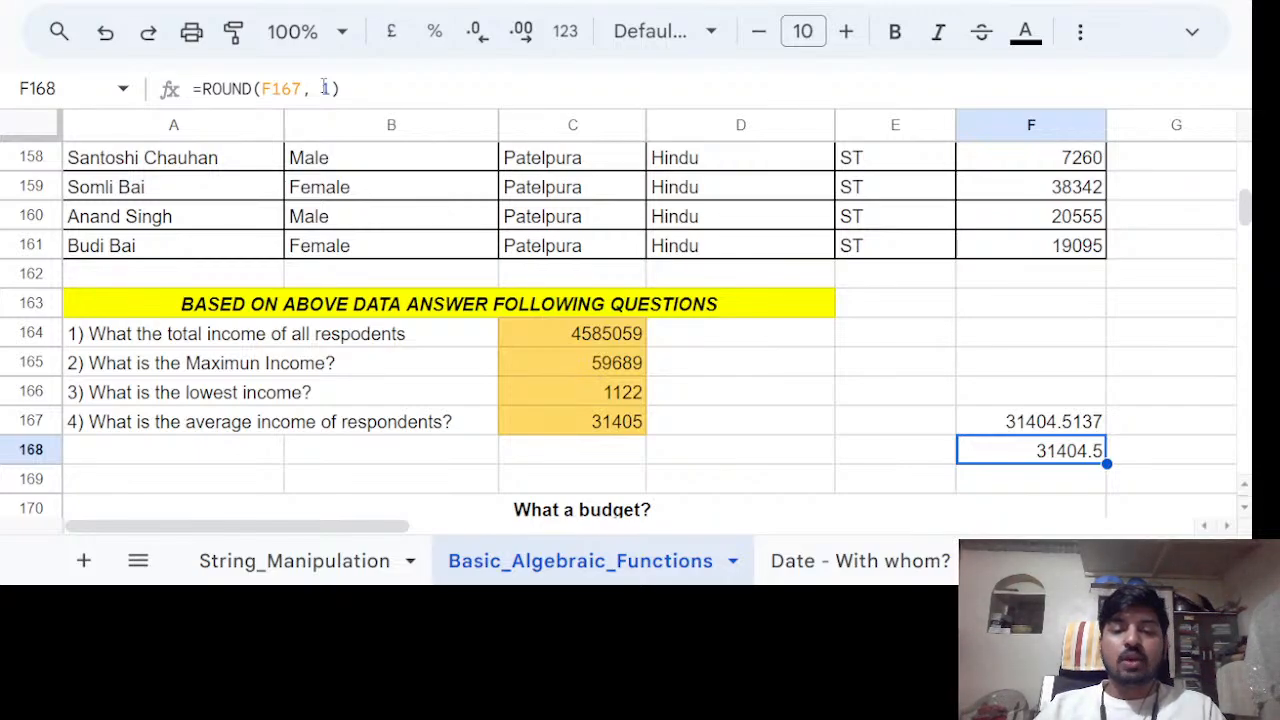
Clear the rounding formula from F168 beneath the copied average income.
{"action": "left_click", "coordinate": [786, 423]}
{"action": "left_click", "coordinate": [790, 456]}
{"action": "left_click", "coordinate": [1020, 458]}
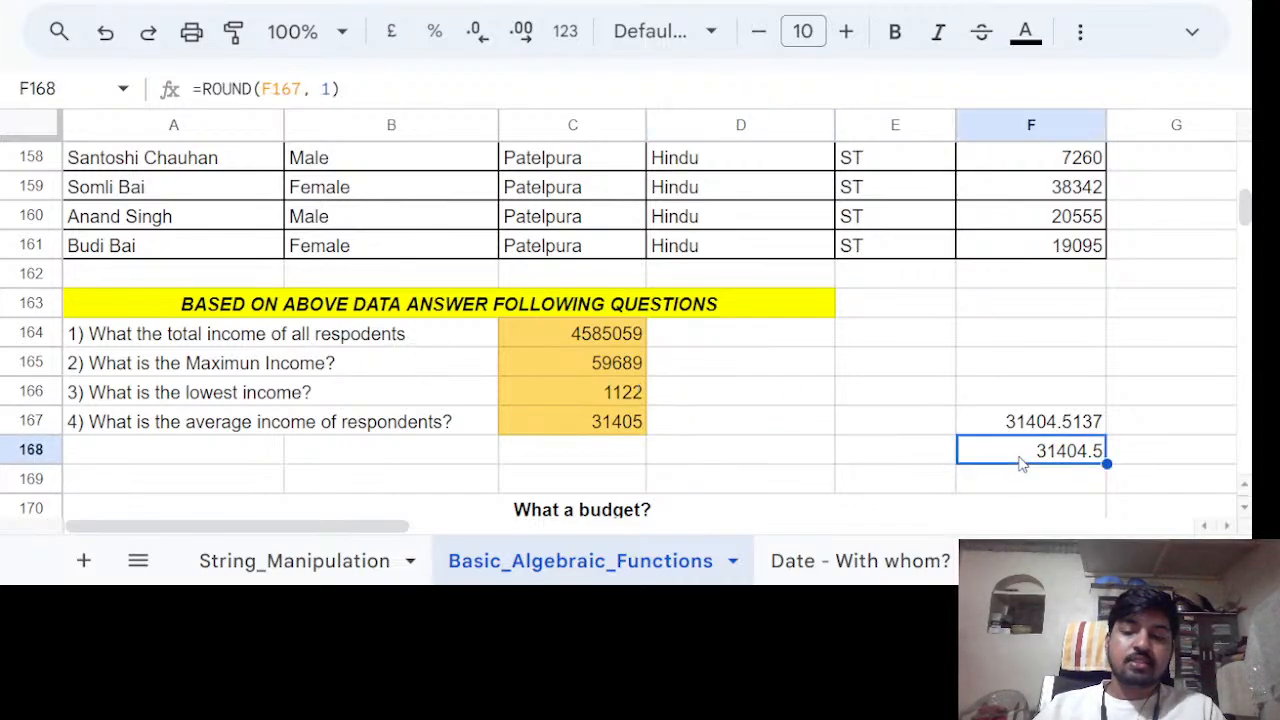
{"action": "key", "text": "Delete"}
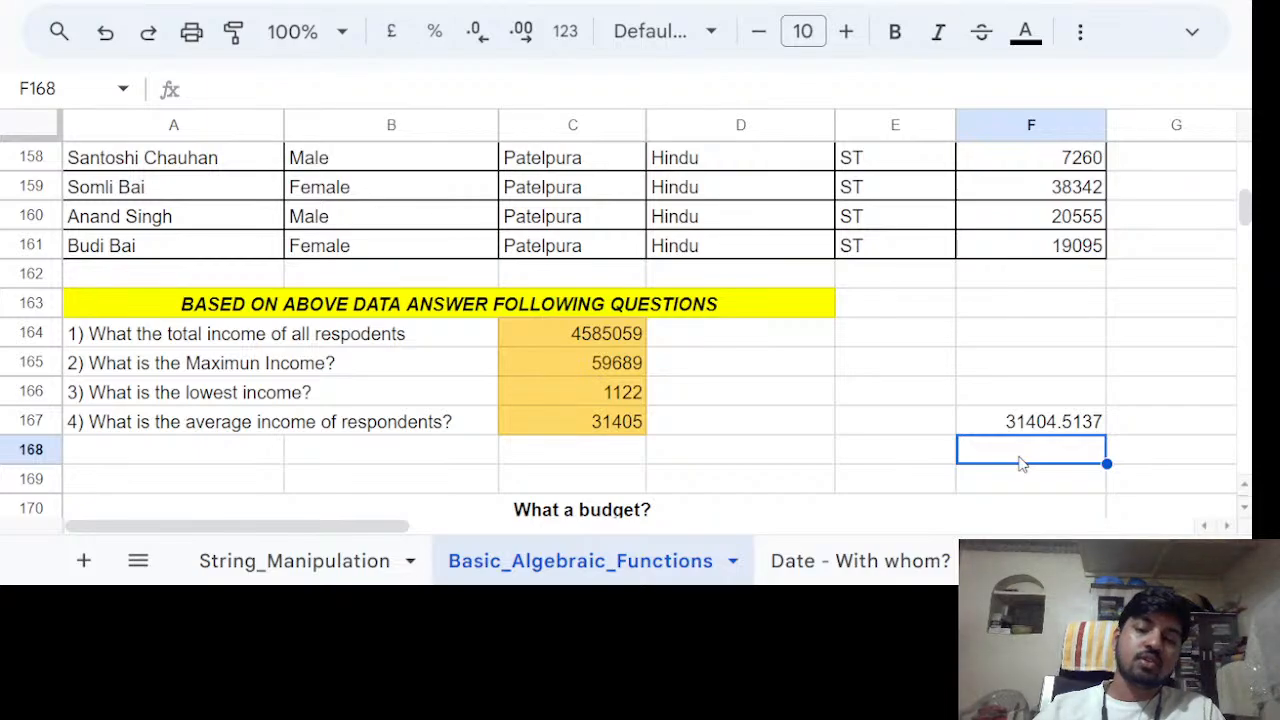
Examine the "What a budget?" table, following the Banners row from item name through units and unit cost to its amount.
{"action": "left_click", "coordinate": [922, 459]}
{"action": "scroll", "coordinate": [815, 432], "scroll_direction": "down", "scroll_amount": 1}
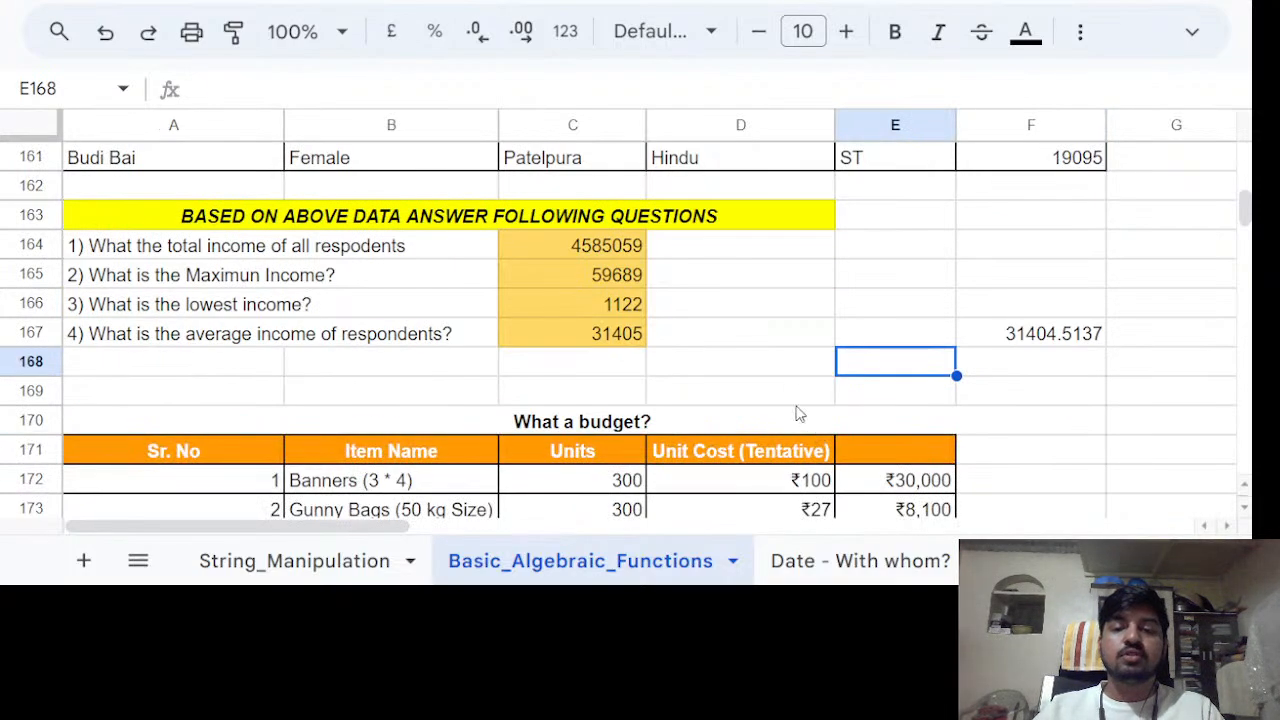
{"action": "scroll", "coordinate": [800, 416], "scroll_direction": "down", "scroll_amount": 2}
{"action": "left_click_drag", "start_coordinate": [895, 332], "coordinate": [935, 451]}
{"action": "left_click", "coordinate": [1017, 425]}
{"action": "scroll", "coordinate": [1010, 420], "scroll_direction": "up", "scroll_amount": 2}
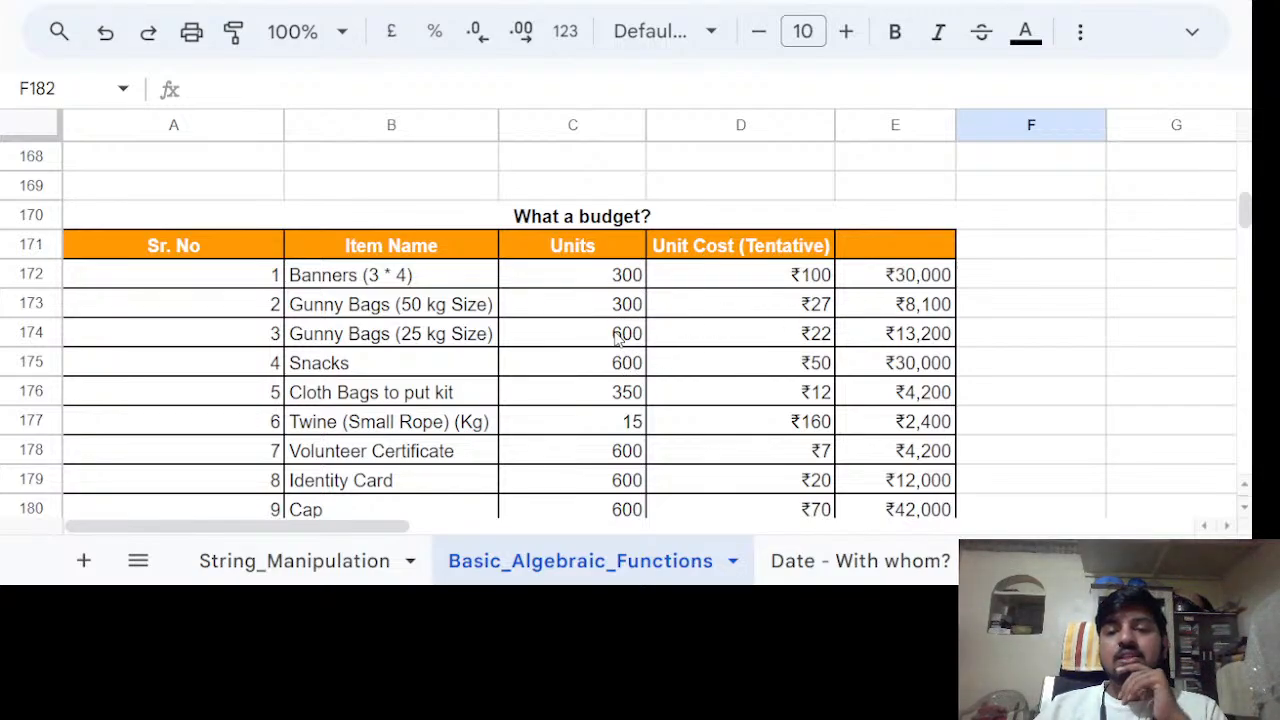
{"action": "left_click", "coordinate": [420, 283]}
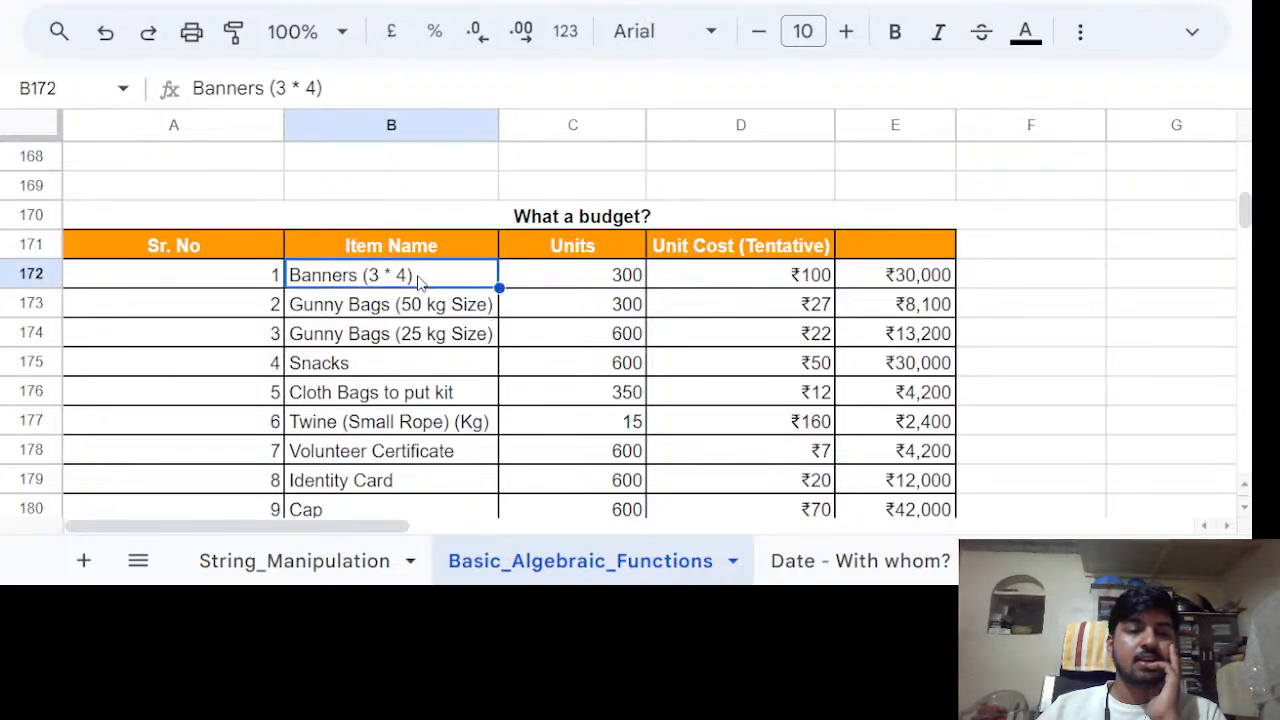
{"action": "left_click", "coordinate": [615, 282]}
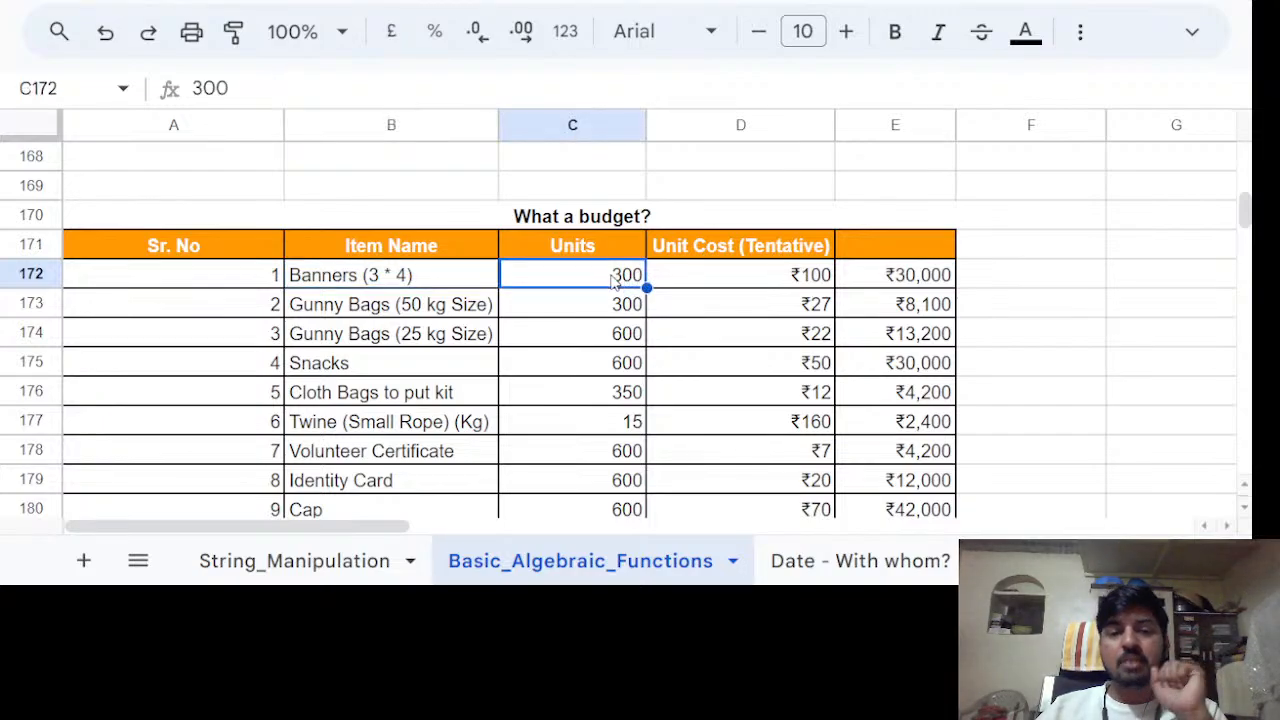
{"action": "left_click", "coordinate": [768, 287]}
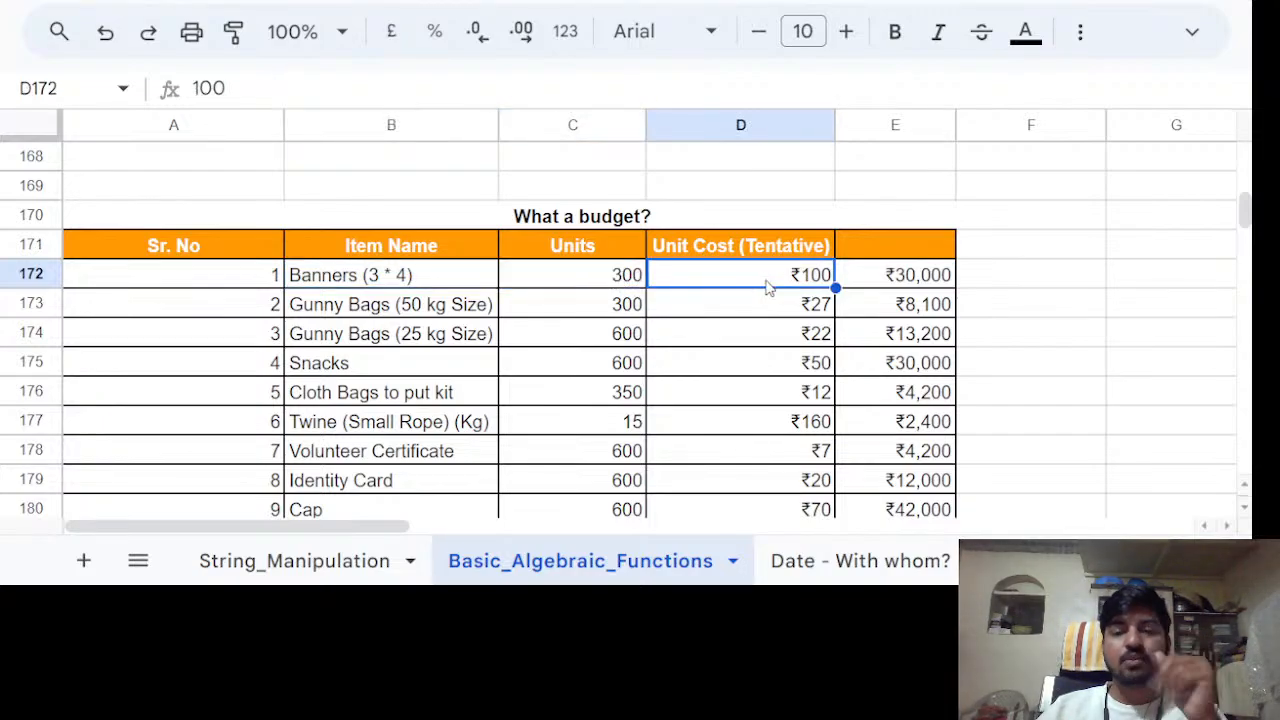
{"action": "left_click", "coordinate": [935, 287]}
{"action": "scroll", "coordinate": [935, 287], "scroll_direction": "down", "scroll_amount": 3}
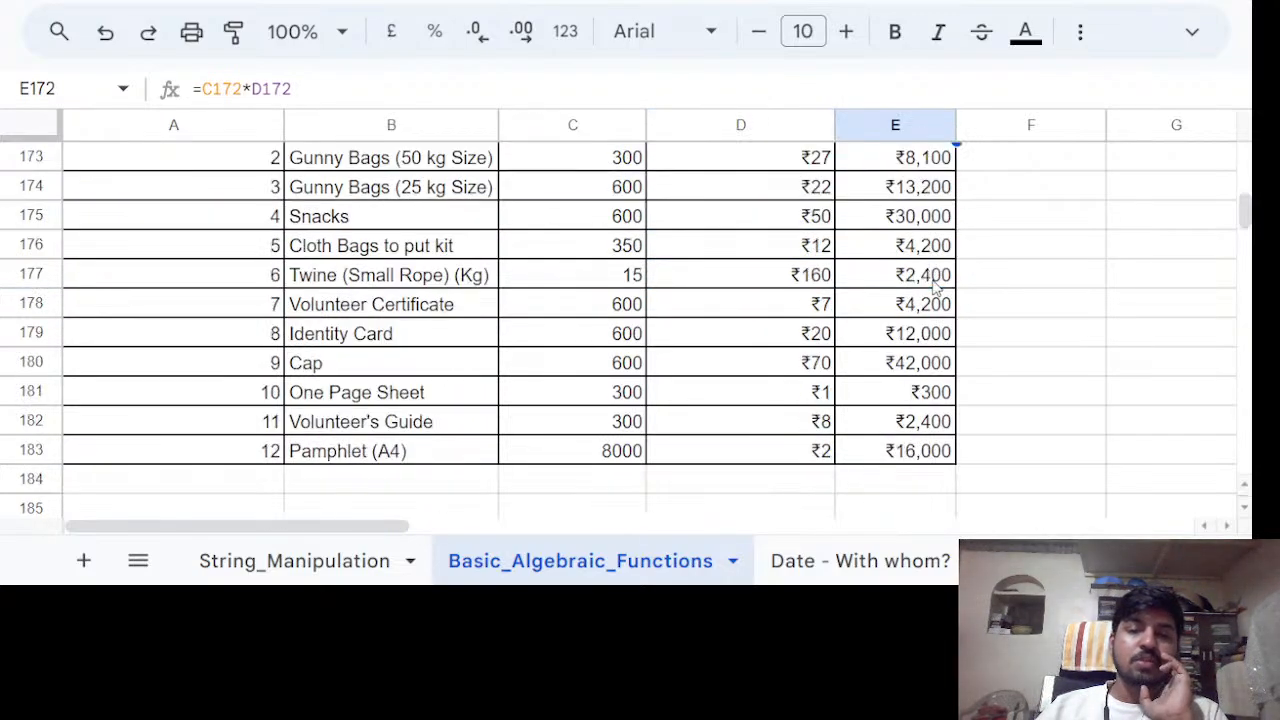
{"action": "scroll", "coordinate": [935, 287], "scroll_direction": "up", "scroll_amount": 2}
{"action": "scroll", "coordinate": [935, 287], "scroll_direction": "up", "scroll_amount": 1}
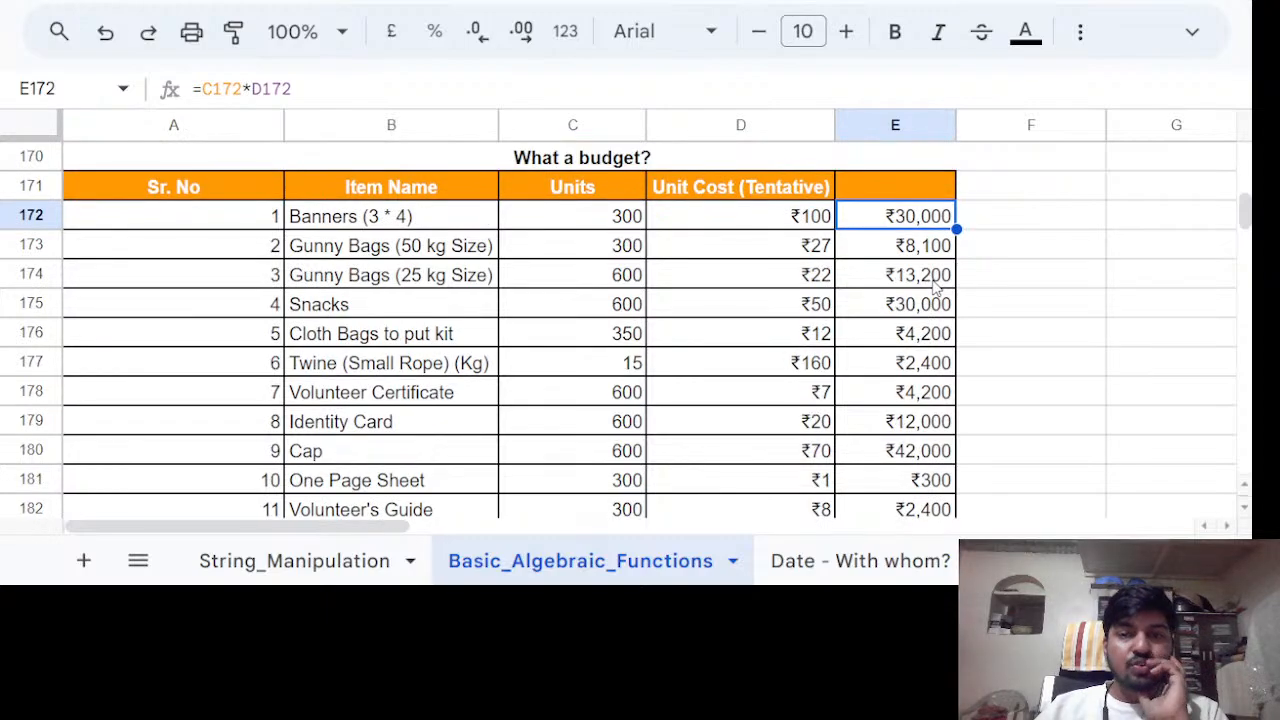
Compare how the Banners and 50 kg Gunny Bags amounts in E172 and E173 derive from units and unit cost.
{"action": "left_click", "coordinate": [362, 228]}
{"action": "left_click_drag", "start_coordinate": [500, 220], "coordinate": [848, 221]}
{"action": "left_click", "coordinate": [850, 222]}
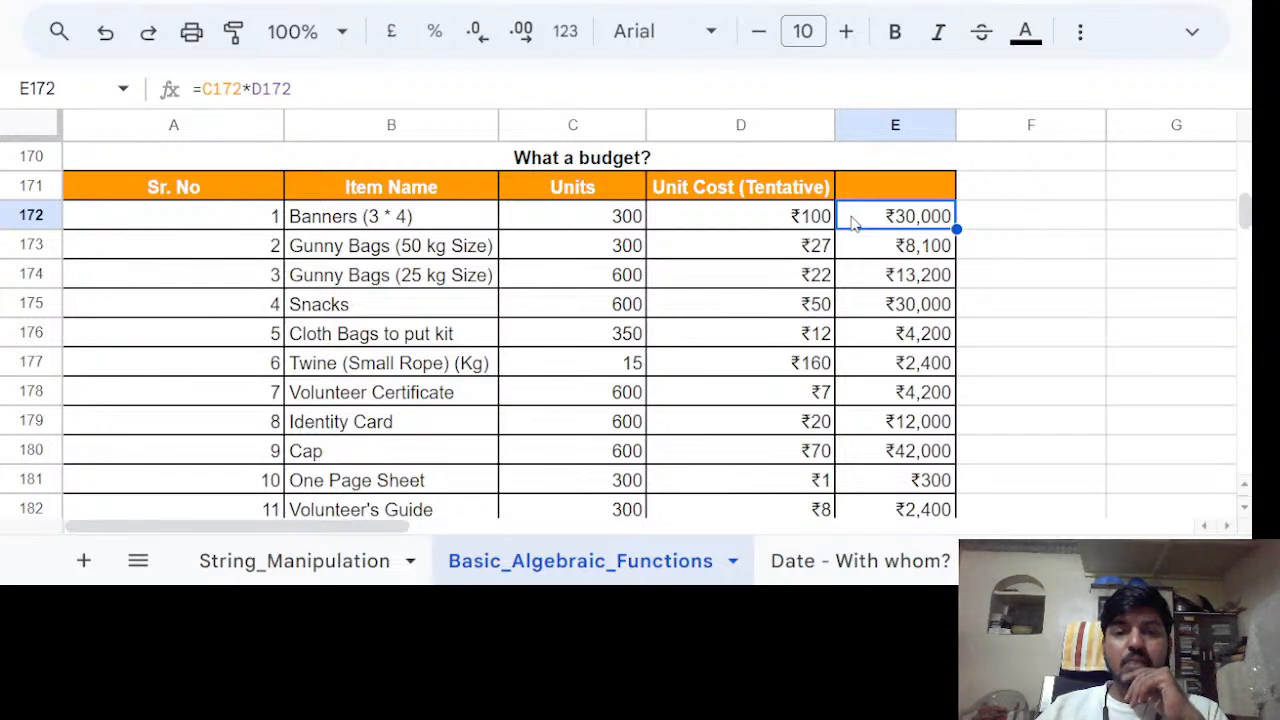
{"action": "left_click", "coordinate": [1112, 284]}
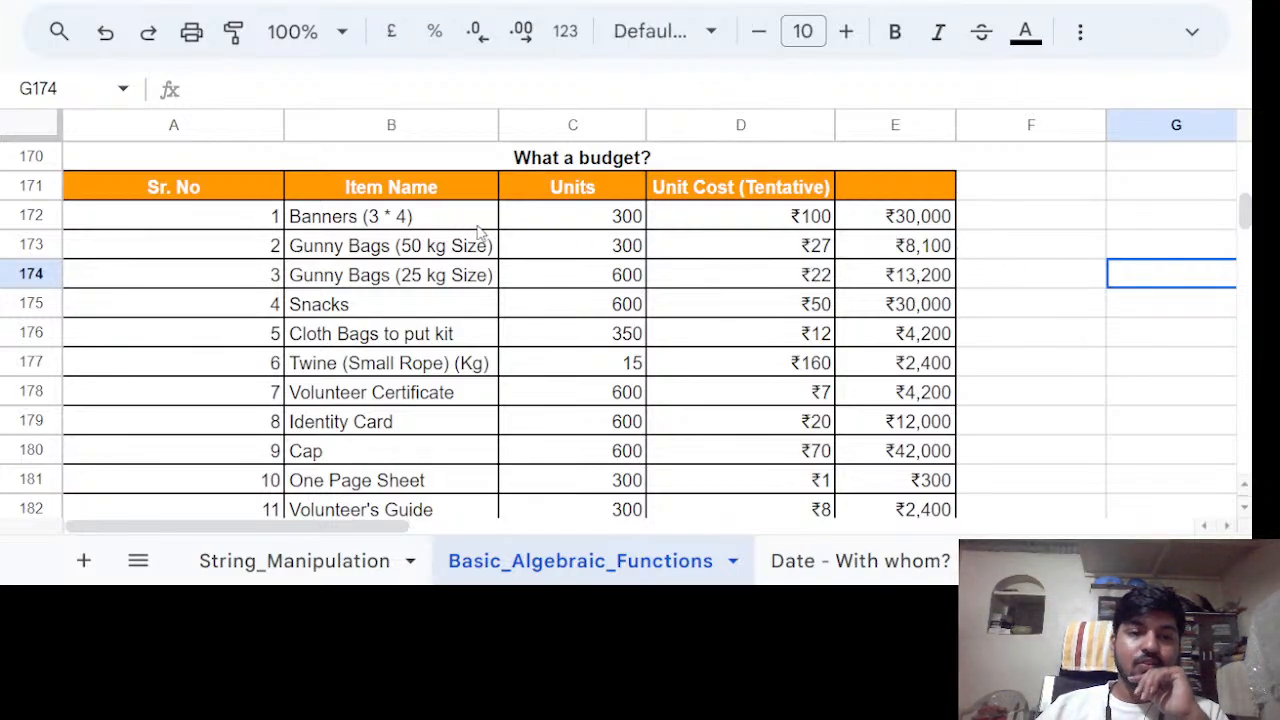
{"action": "left_click_drag", "start_coordinate": [480, 226], "coordinate": [500, 243]}
{"action": "left_click", "coordinate": [575, 246]}
{"action": "left_click", "coordinate": [828, 246]}
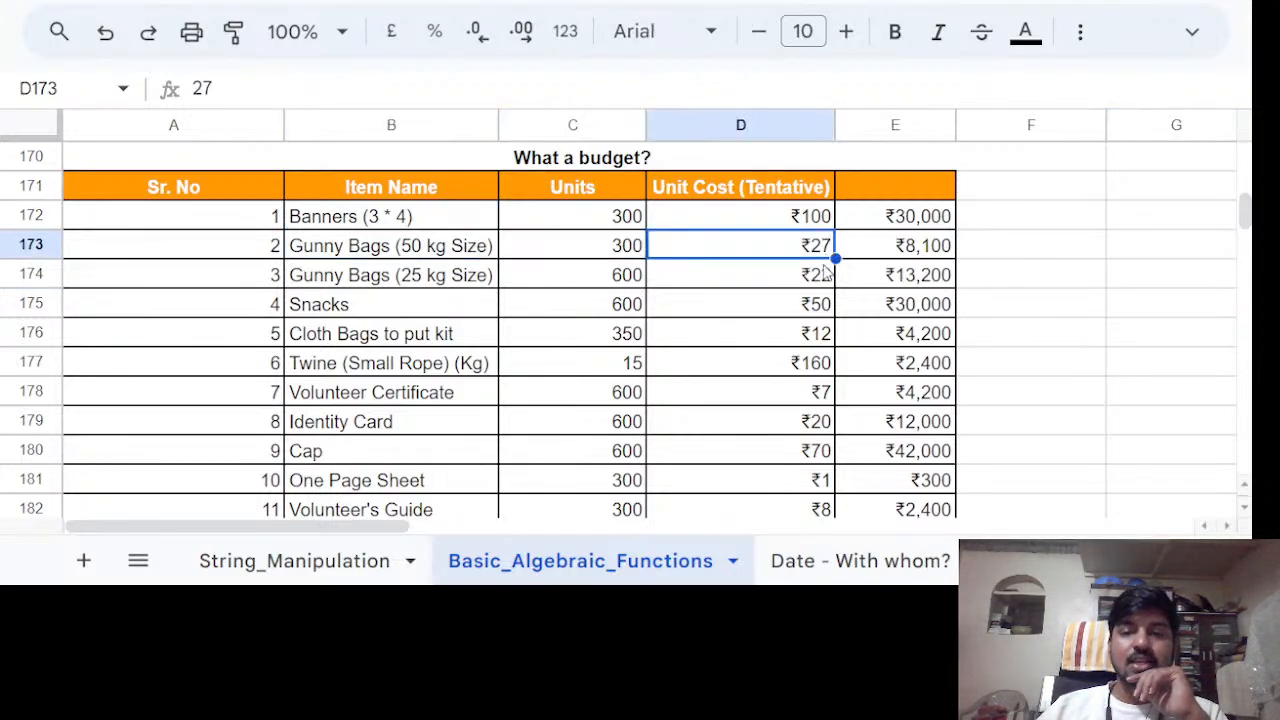
{"action": "left_click", "coordinate": [820, 226]}
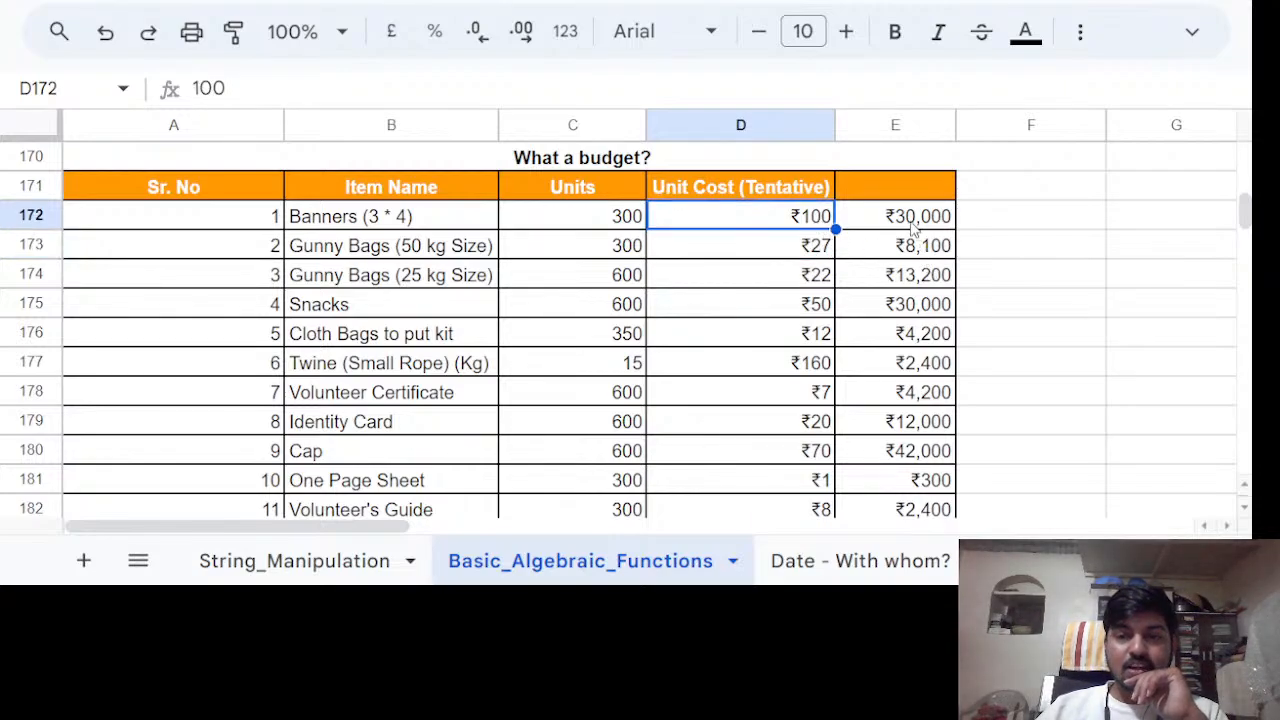
{"action": "left_click", "coordinate": [912, 232]}
{"action": "left_click", "coordinate": [912, 258]}
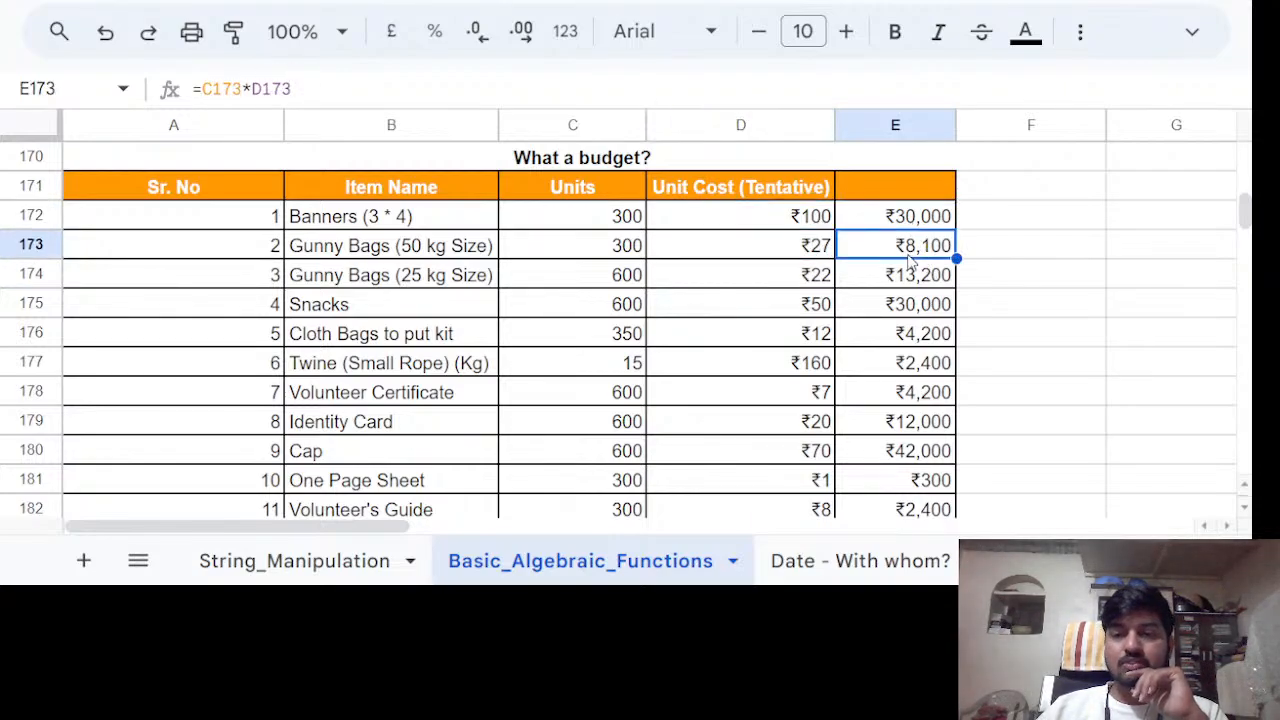
{"action": "left_click", "coordinate": [910, 227]}
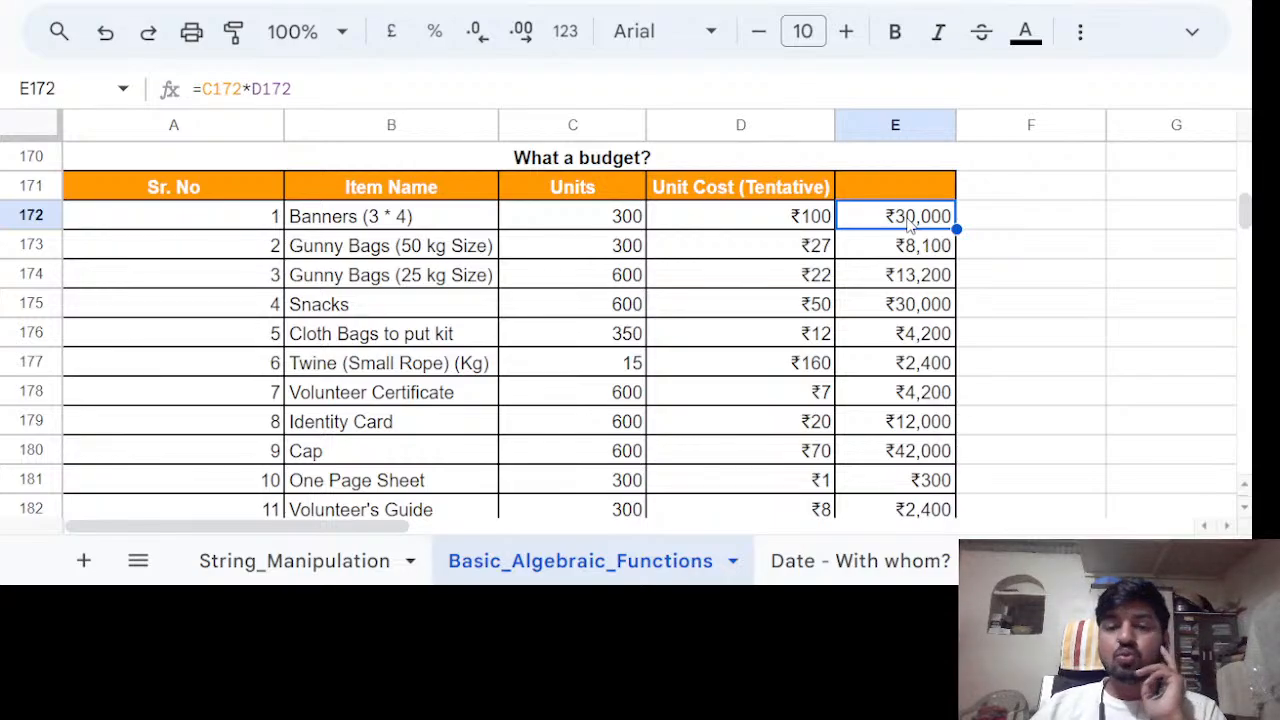
{"action": "left_click", "coordinate": [910, 252]}
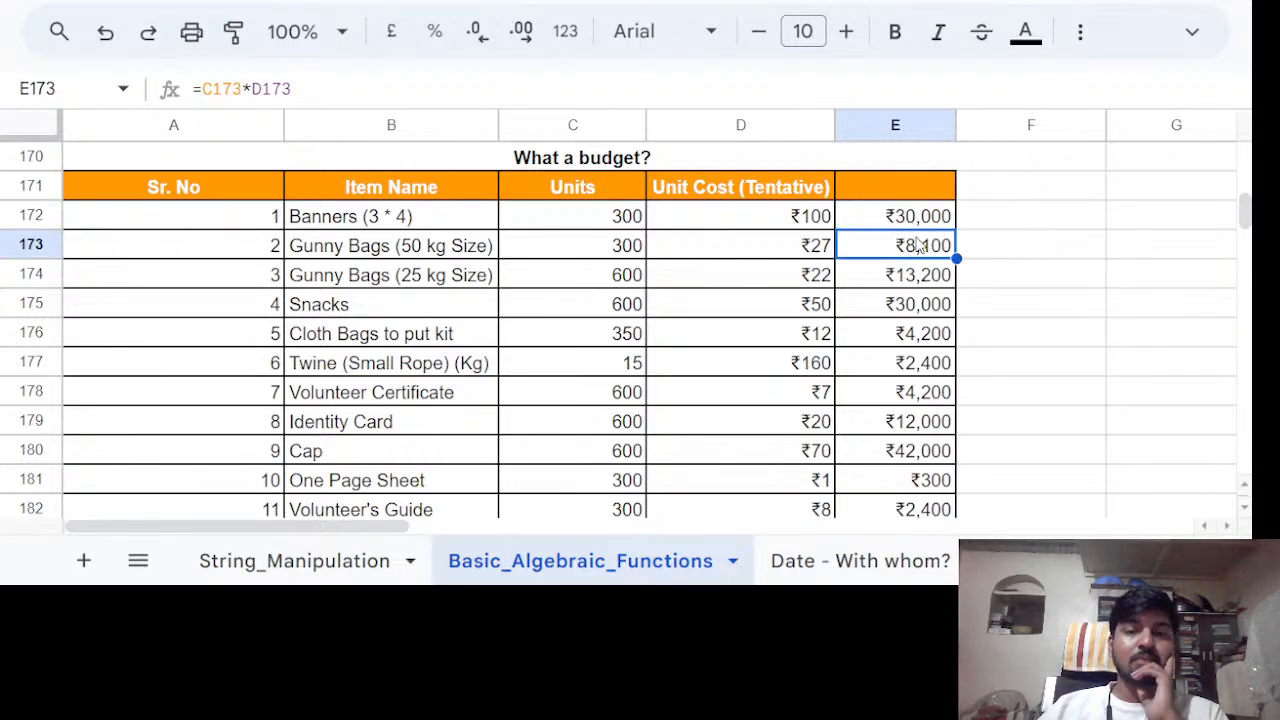
Enter =SUM(E171:E183) in E184 to total the budget amounts below the table.
{"action": "left_click_drag", "start_coordinate": [916, 222], "coordinate": [920, 394]}
{"action": "left_click", "coordinate": [925, 419]}
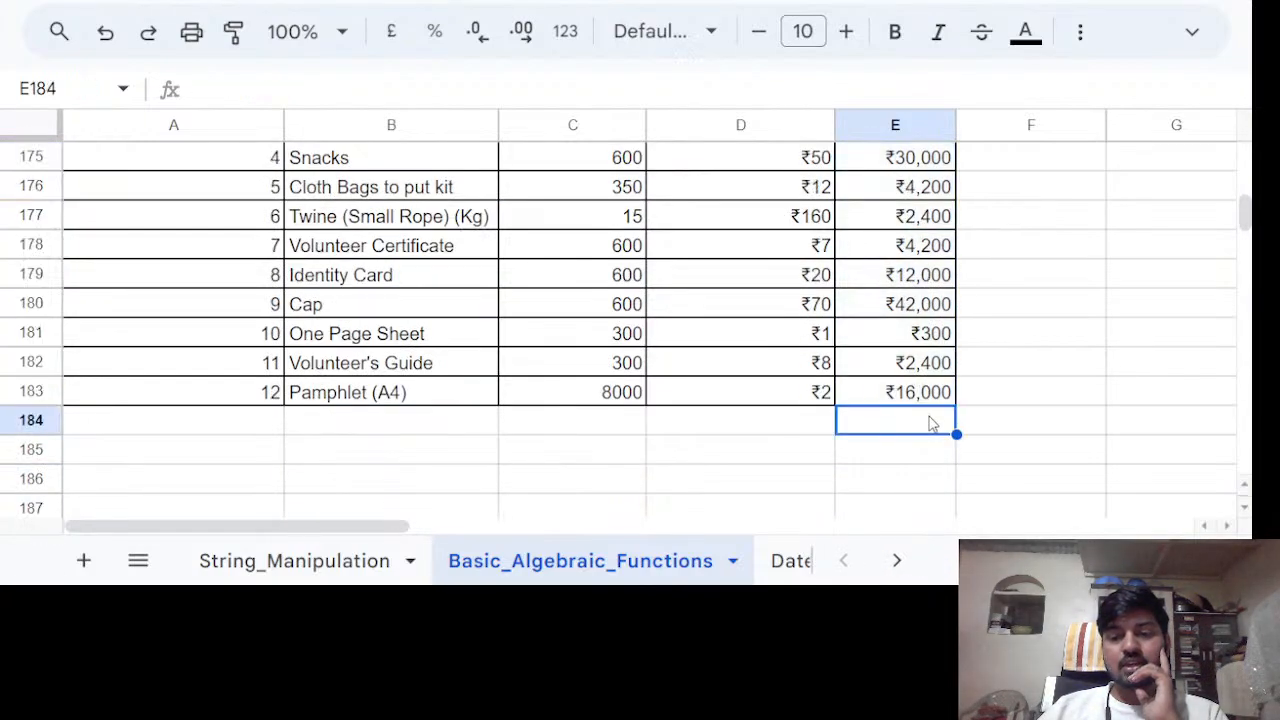
{"action": "type", "text": "=SUM(E171:E183)"}
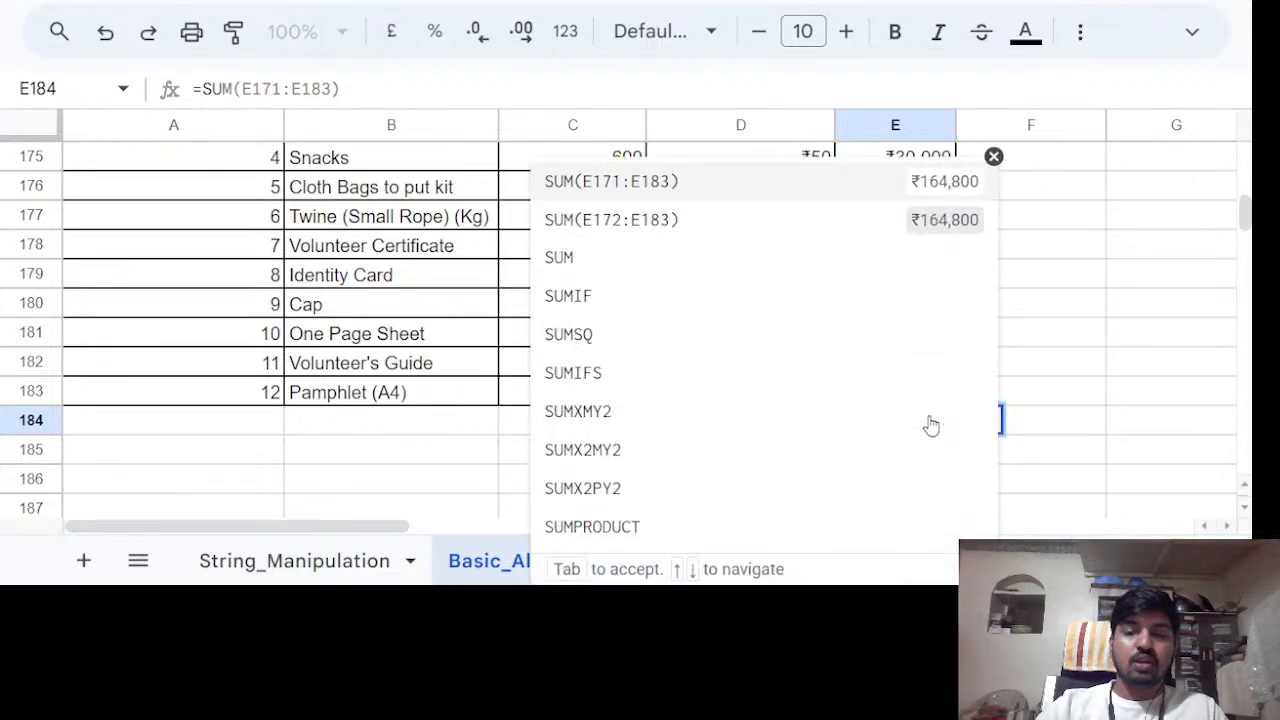
{"action": "key", "text": "Tab"}
{"action": "key", "text": "Return"}
{"action": "key", "text": "Up"}
{"action": "key", "text": "Up"}
{"action": "key", "text": "shift+Up"}
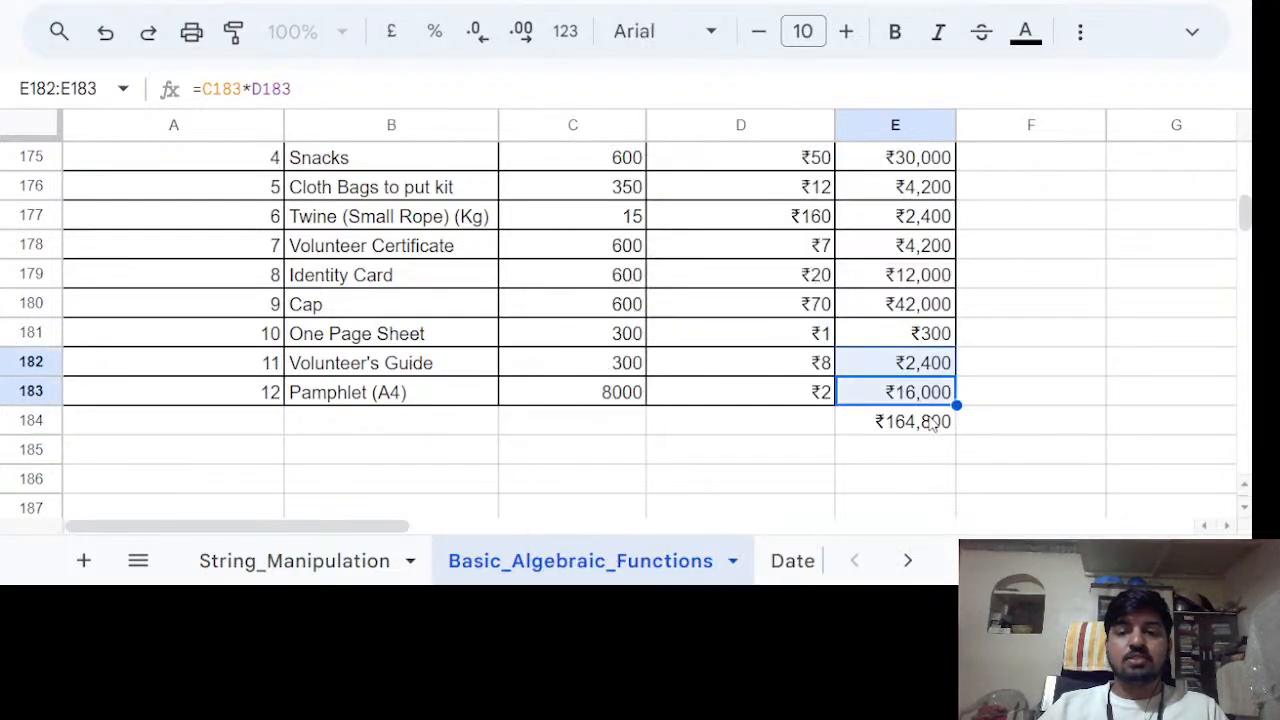
{"action": "key", "text": "shift+Up"}
{"action": "key", "text": "shift+Up"}
Replace the range in the E184 total formula with E172:E183 so it covers only the item amounts.
{"action": "left_click", "coordinate": [888, 424]}
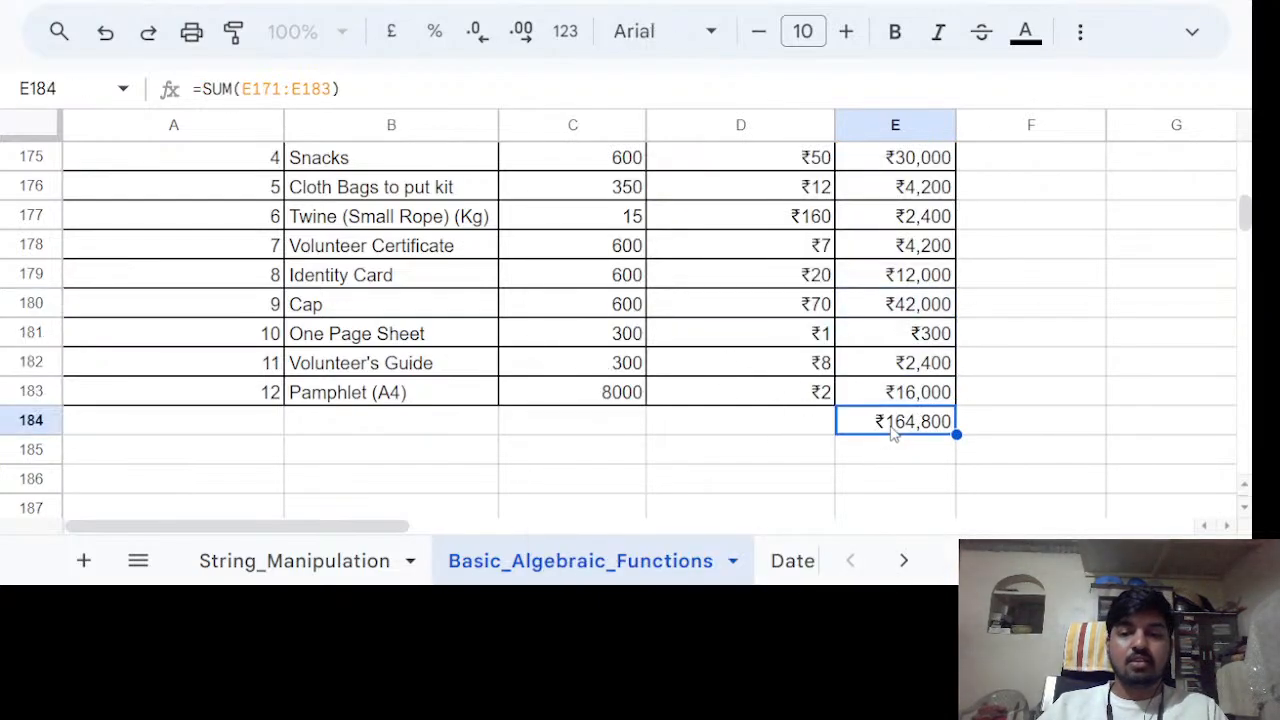
{"action": "left_click_drag", "start_coordinate": [332, 89], "coordinate": [246, 90]}
{"action": "key", "text": "BackSpace"}
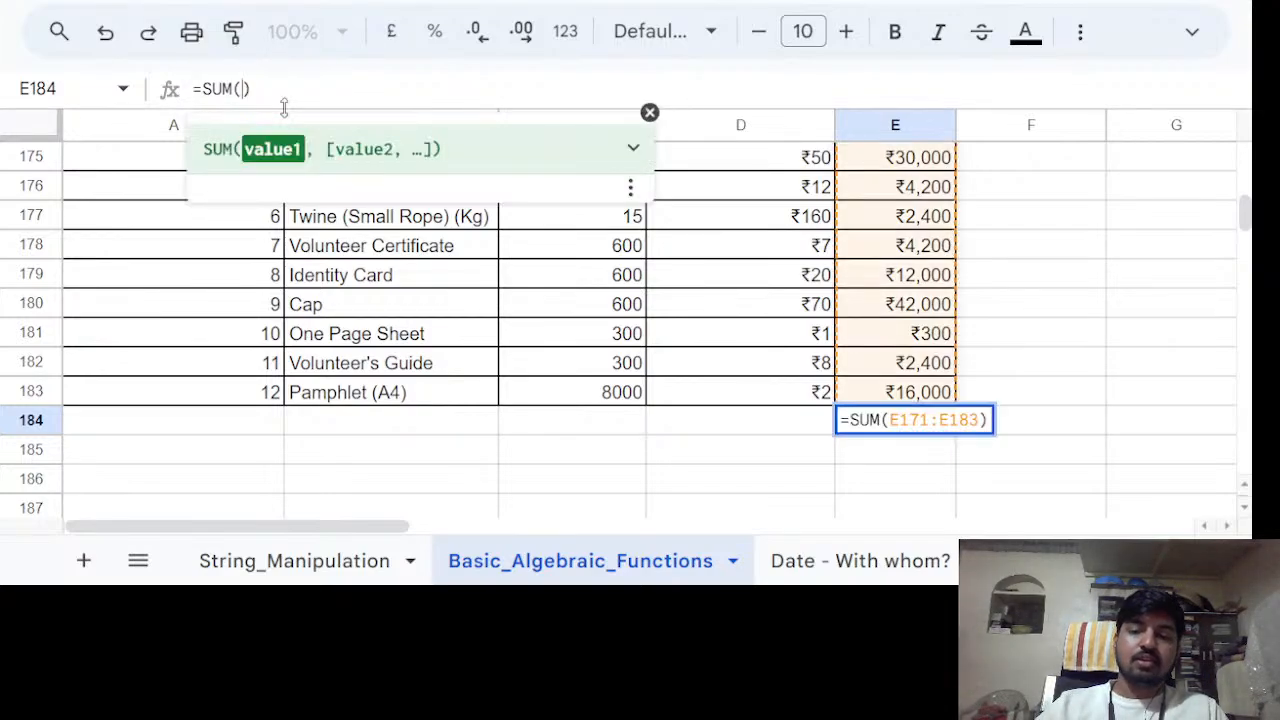
{"action": "left_click_drag", "start_coordinate": [945, 395], "coordinate": [932, 285]}
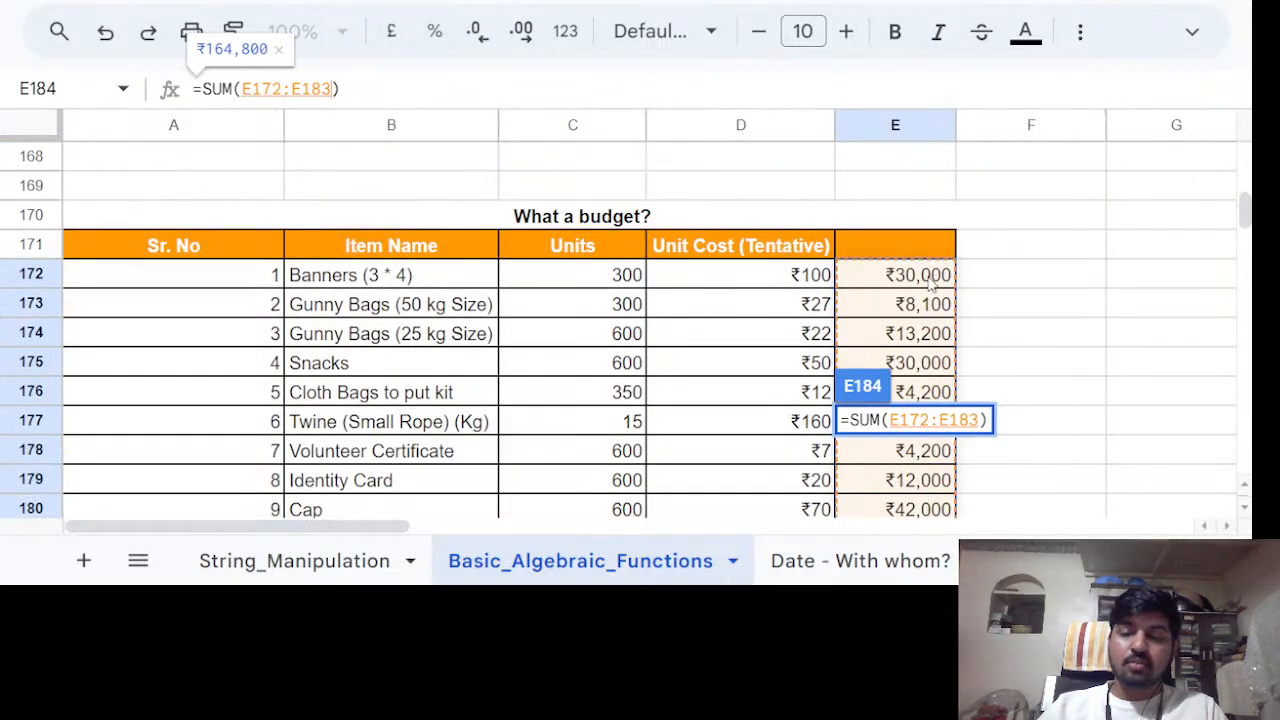
{"action": "key", "text": "Return"}
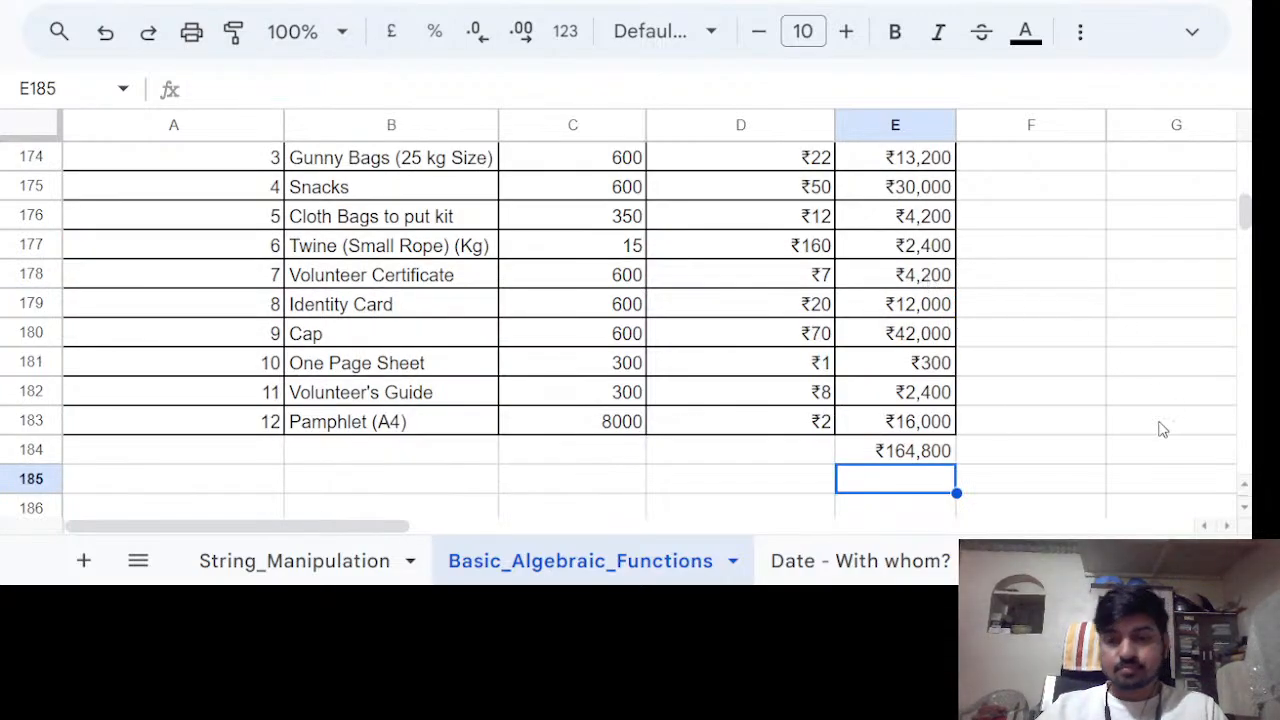
{"action": "left_click", "coordinate": [948, 456]}
{"action": "left_click", "coordinate": [1036, 440]}
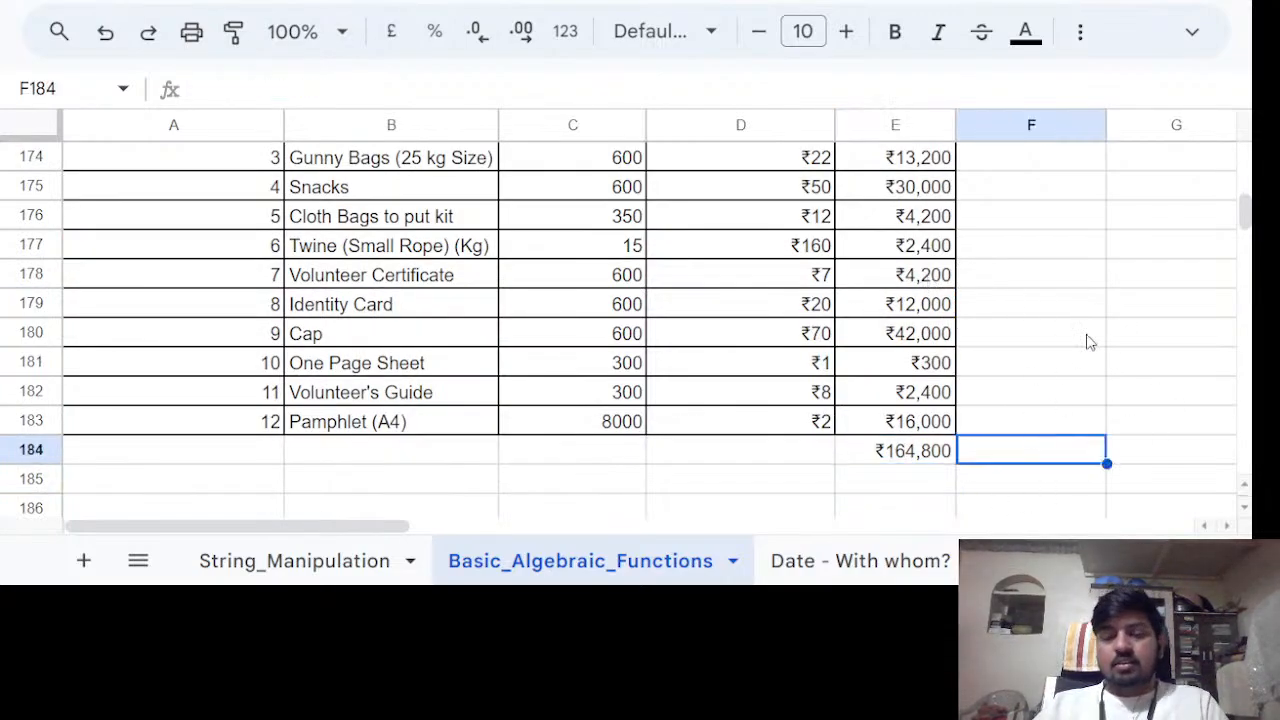
{"action": "left_click", "coordinate": [928, 454]}
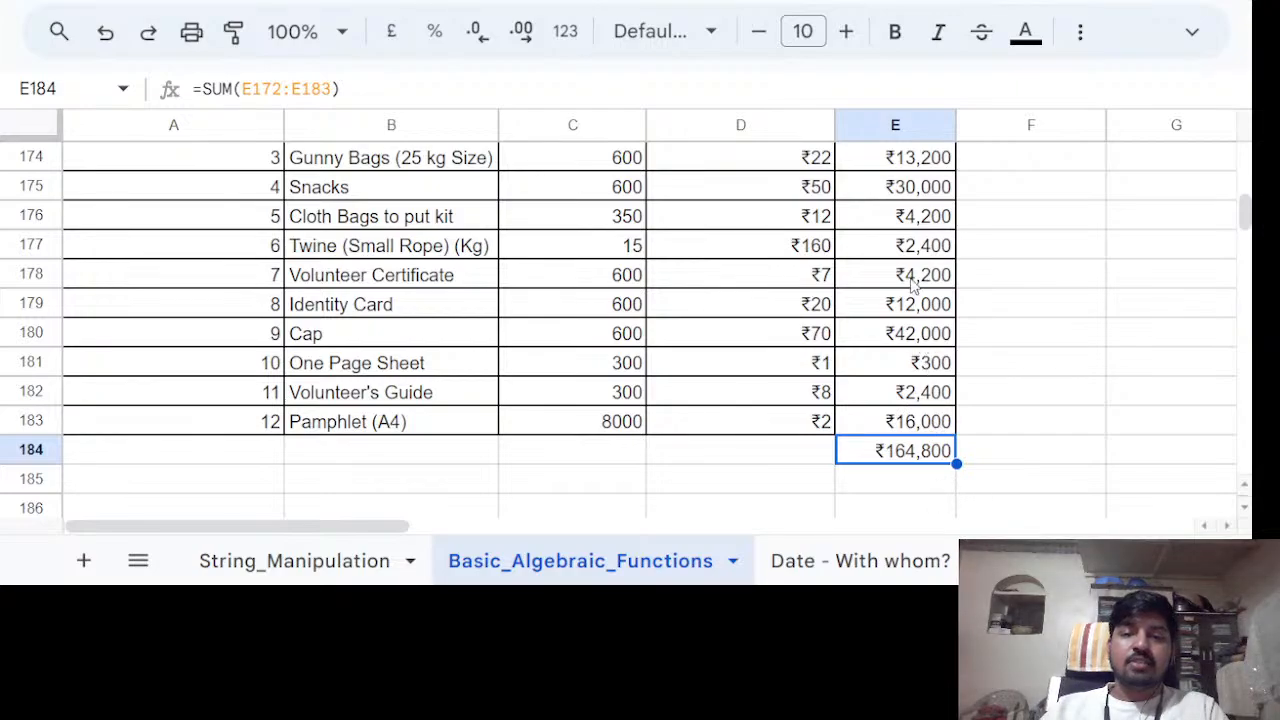
Clear the item amounts in E172:E183 of the budget table and check the total formula in E184.
{"action": "scroll", "coordinate": [912, 290], "scroll_direction": "up", "scroll_amount": 2}
{"action": "scroll", "coordinate": [910, 262], "scroll_direction": "down", "scroll_amount": 3}
{"action": "scroll", "coordinate": [912, 370], "scroll_direction": "up", "scroll_amount": 3}
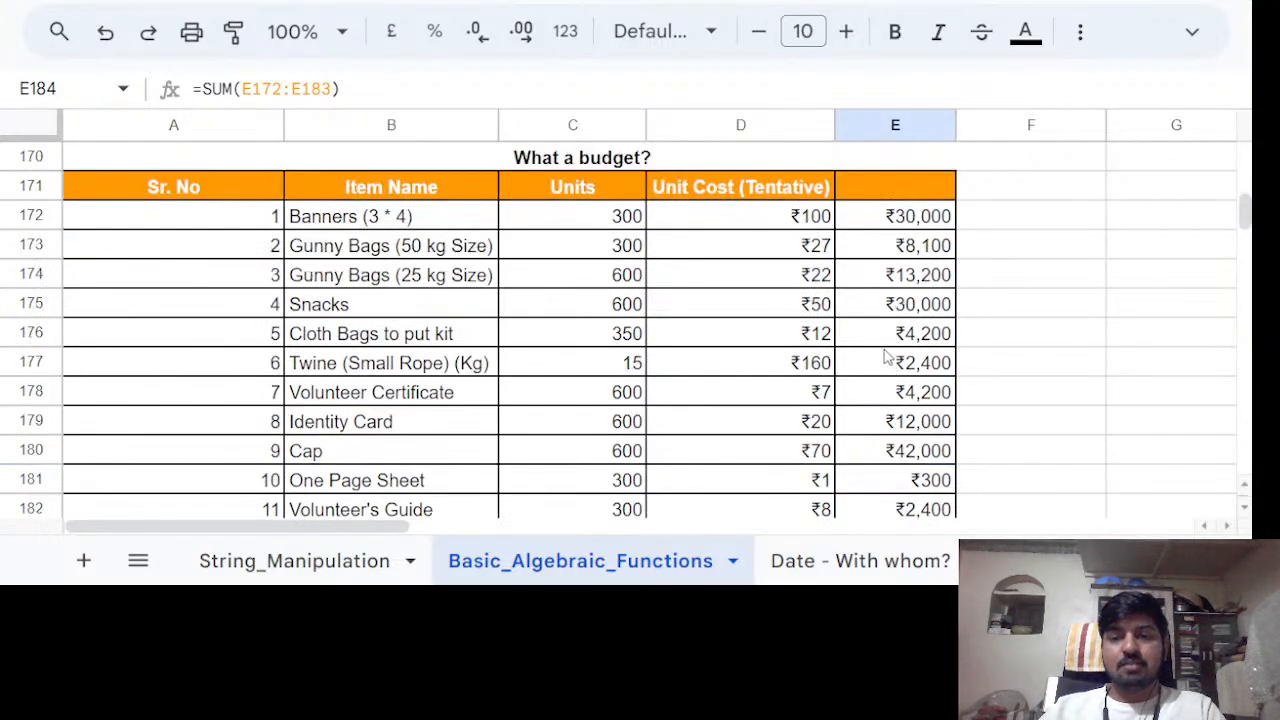
{"action": "scroll", "coordinate": [897, 345], "scroll_direction": "down", "scroll_amount": 1}
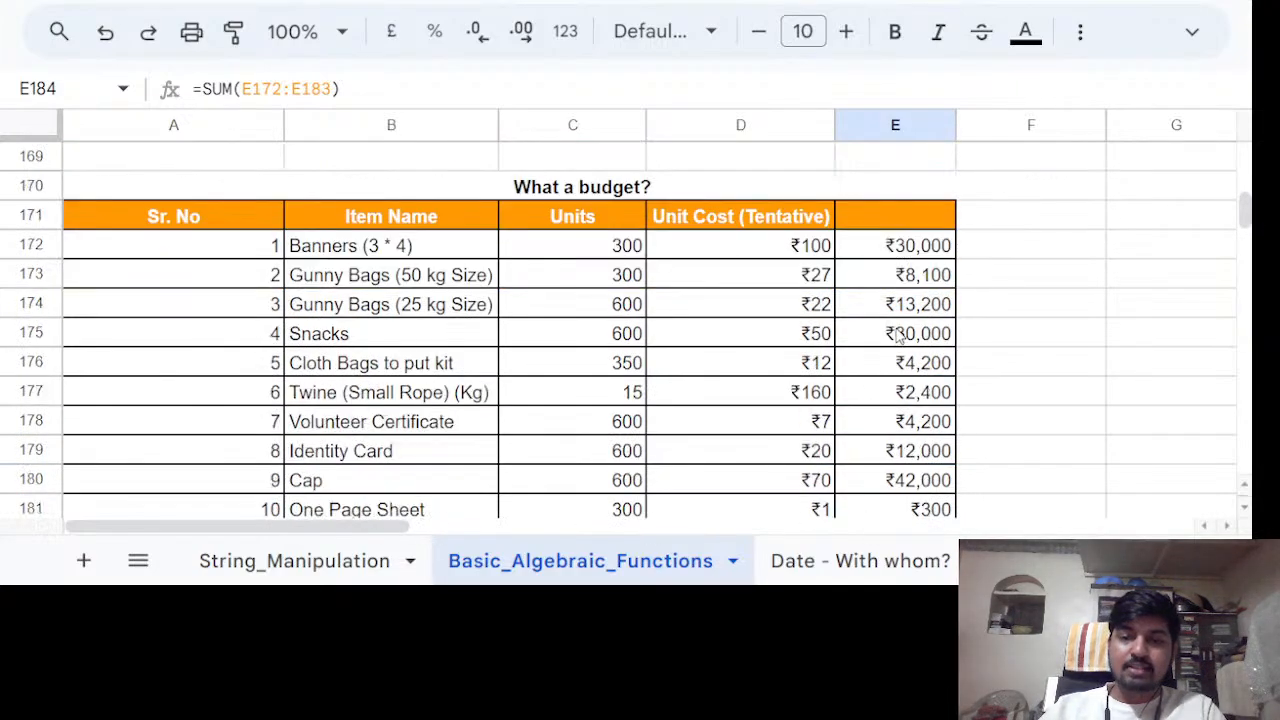
{"action": "left_click_drag", "start_coordinate": [912, 250], "coordinate": [957, 206]}
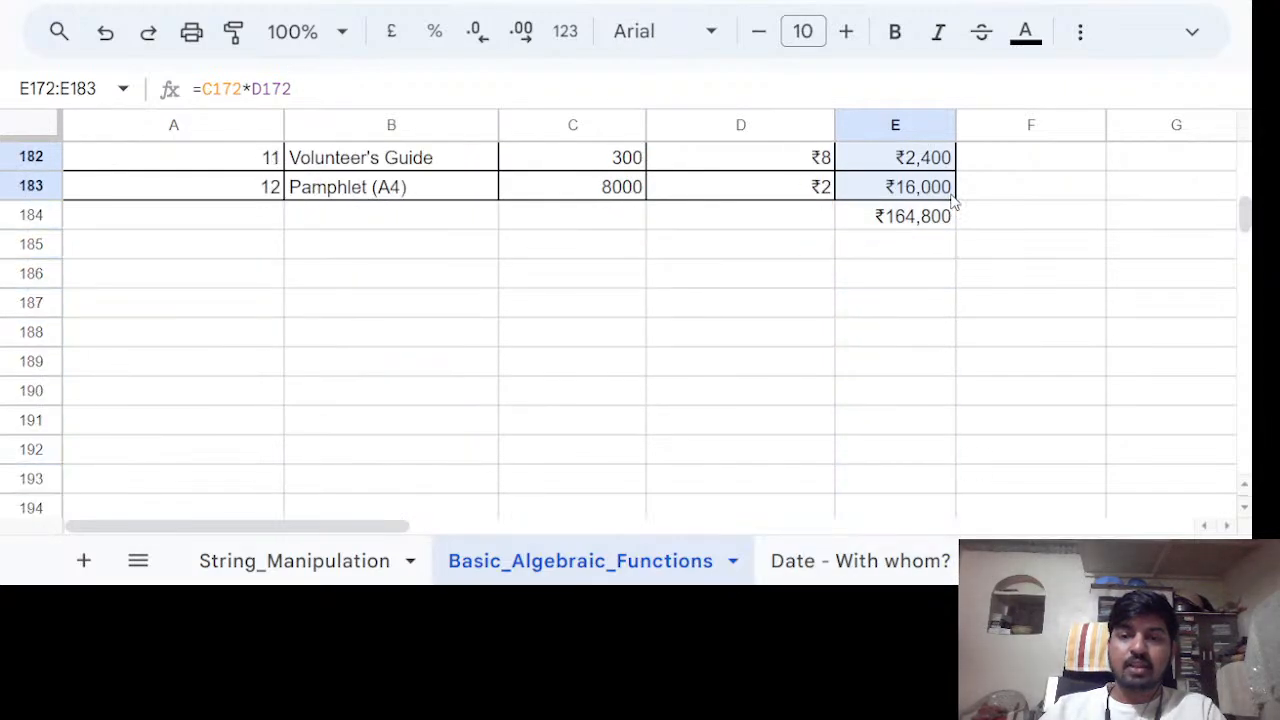
{"action": "key", "text": "Delete"}
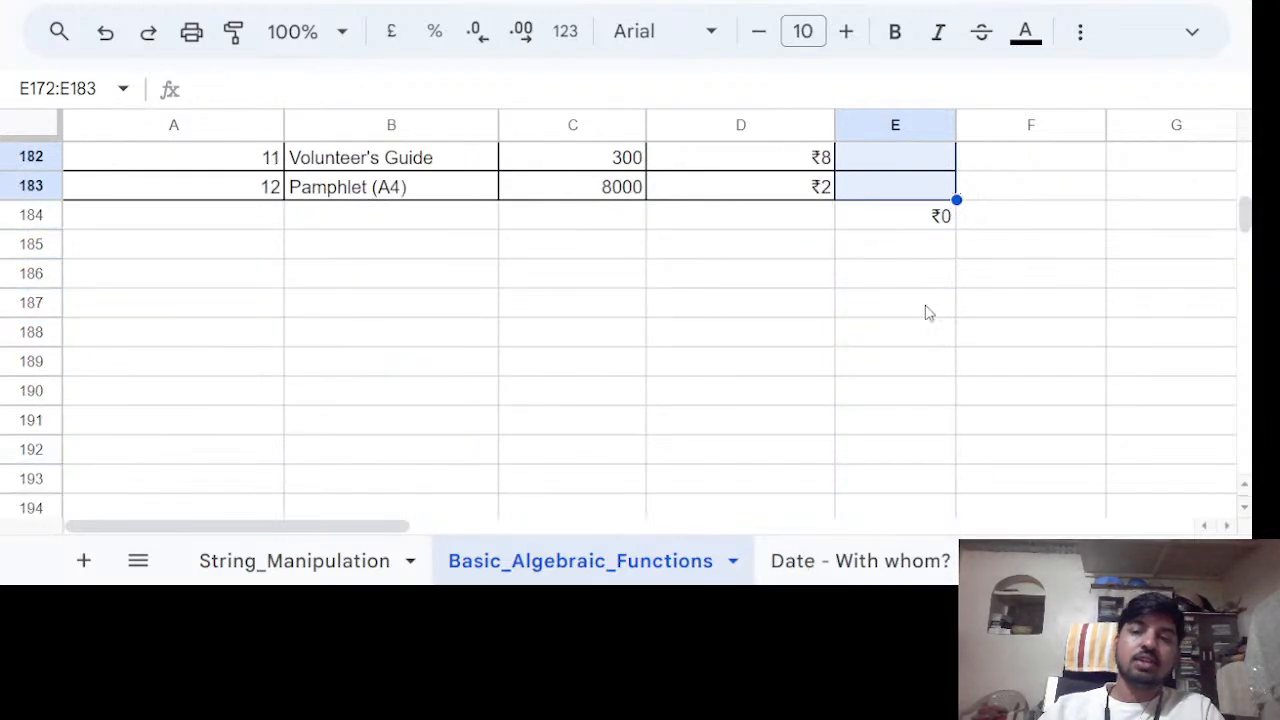
{"action": "left_click", "coordinate": [892, 220]}
{"action": "scroll", "coordinate": [892, 220], "scroll_direction": "up", "scroll_amount": 5}
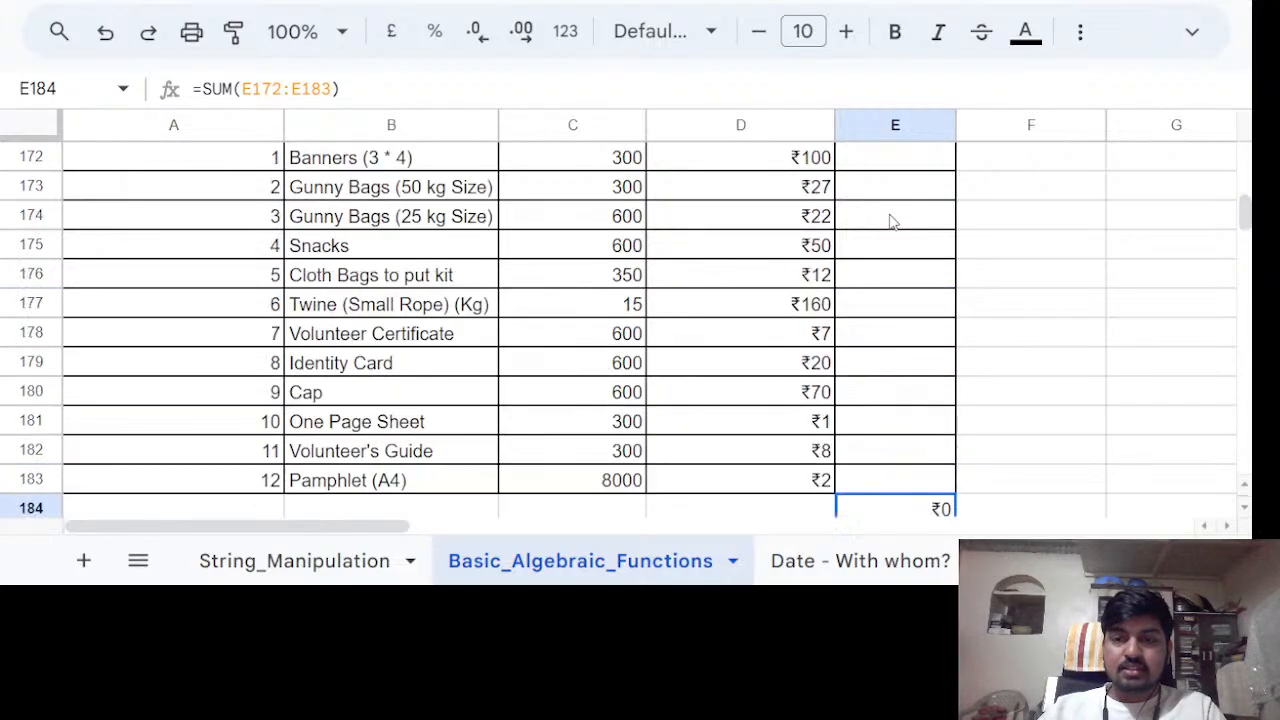
{"action": "scroll", "coordinate": [892, 220], "scroll_direction": "down", "scroll_amount": 2}
{"action": "scroll", "coordinate": [888, 236], "scroll_direction": "down", "scroll_amount": 2}
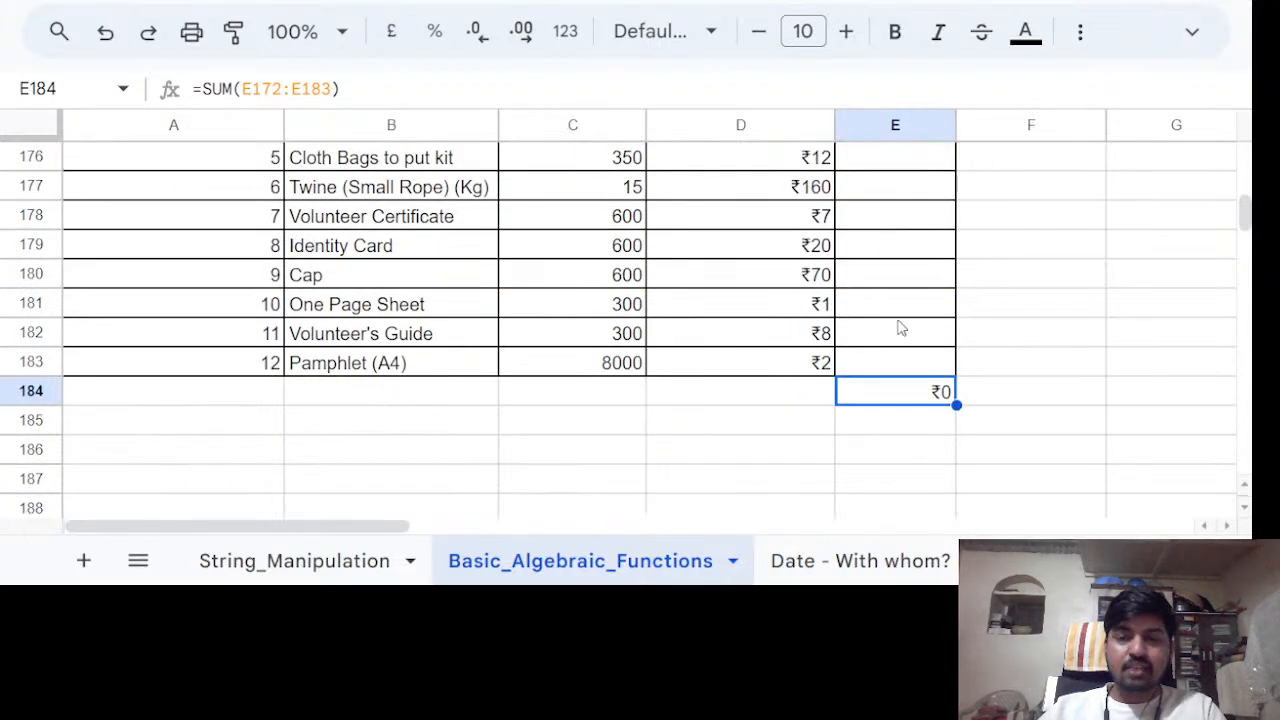
Restore the cleared item amounts and replace the E184 total formula with its static value.
{"action": "key", "text": "ctrl+z"}
{"action": "scroll", "coordinate": [923, 435], "scroll_direction": "down", "scroll_amount": 1}
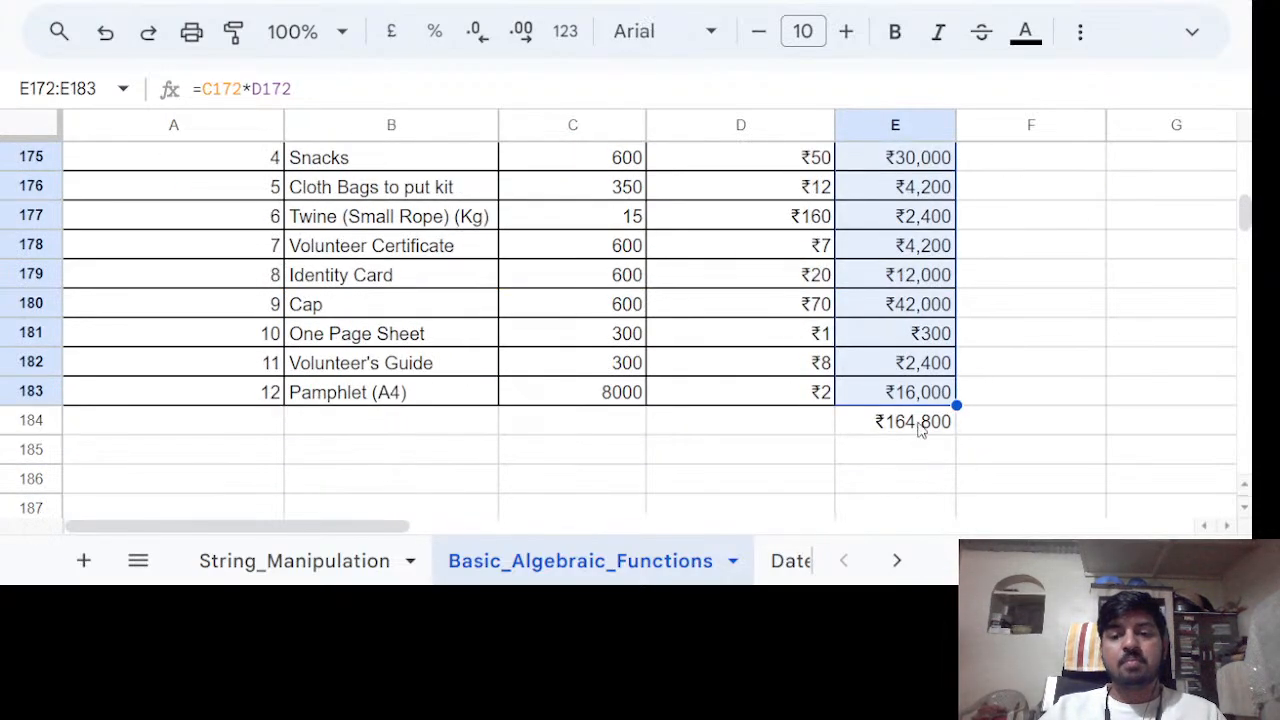
{"action": "left_click", "coordinate": [917, 426]}
{"action": "left_click", "coordinate": [915, 442]}
{"action": "left_click", "coordinate": [915, 424]}
{"action": "right_click", "coordinate": [910, 424]}
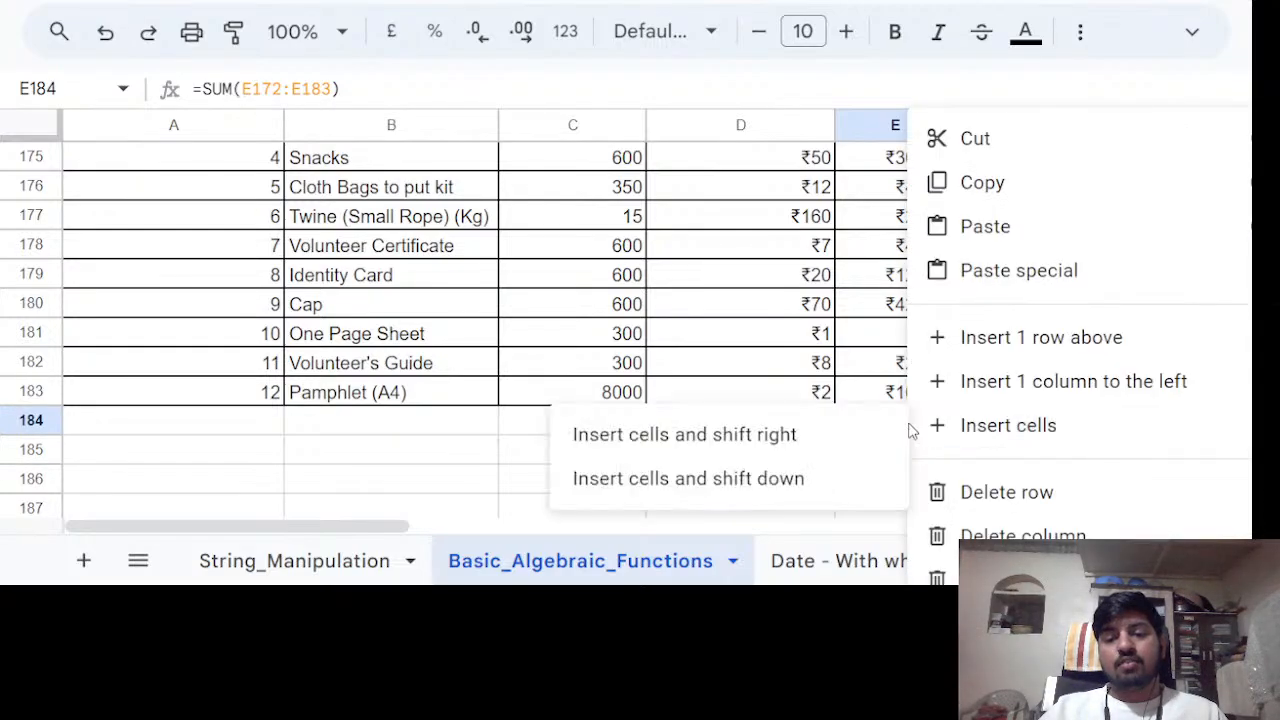
{"action": "left_click", "coordinate": [985, 182]}
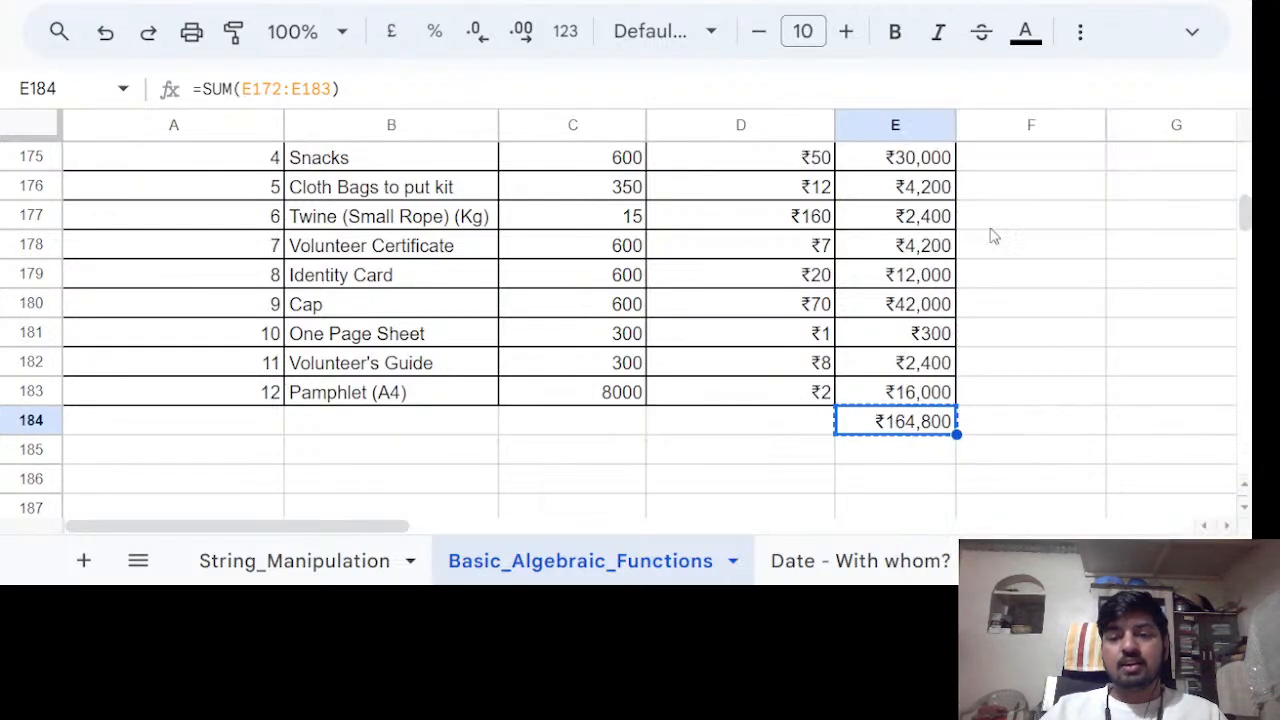
{"action": "right_click", "coordinate": [908, 428]}
{"action": "mouse_move", "coordinate": [1017, 278]}
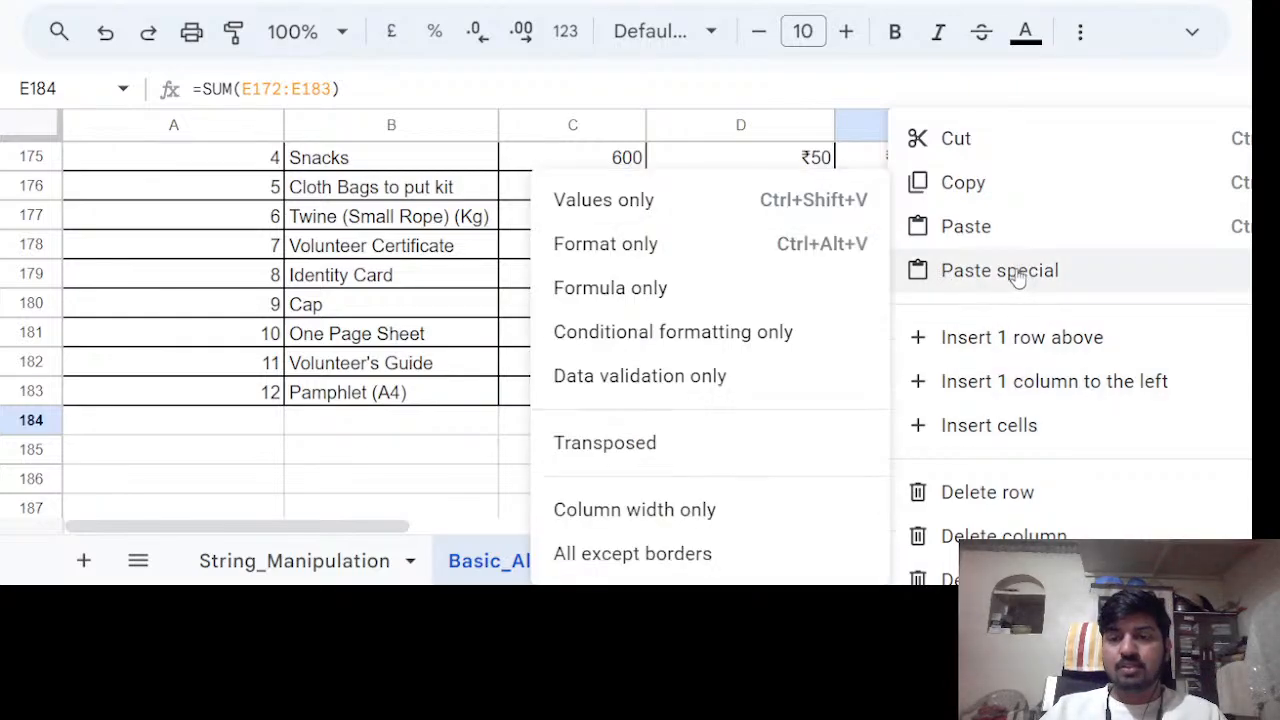
{"action": "left_click", "coordinate": [628, 206]}
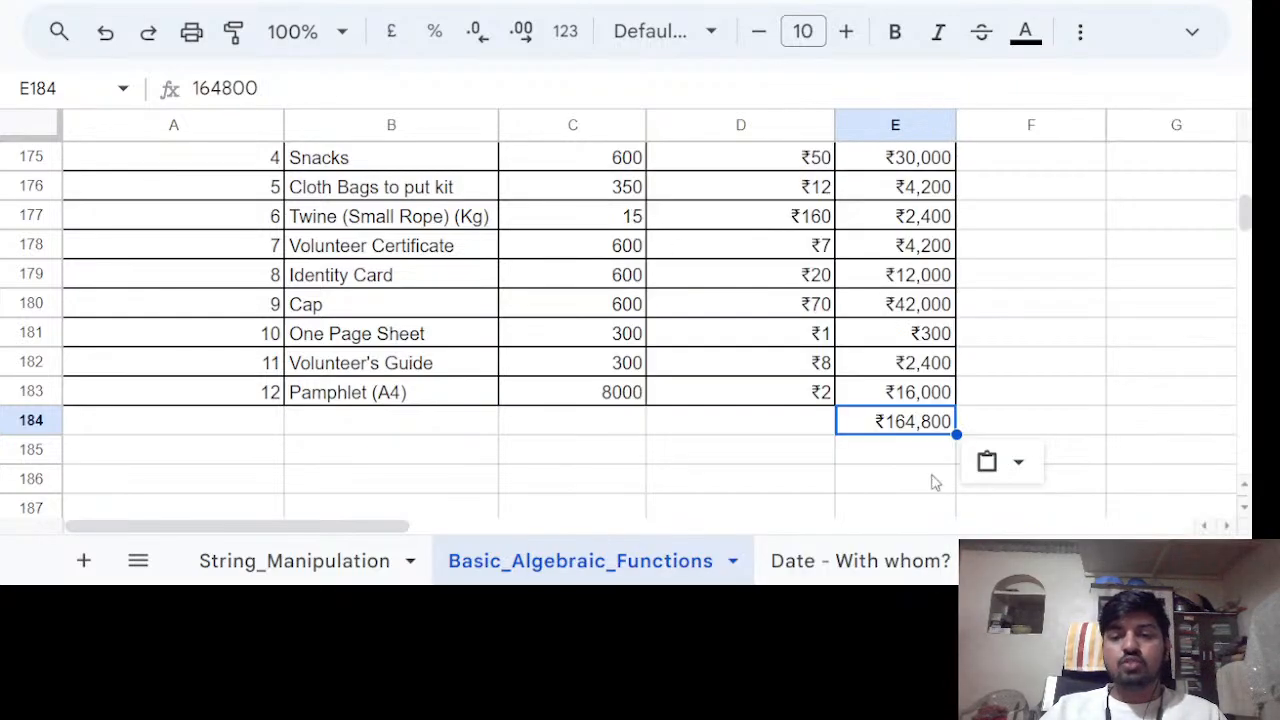
Clear the item amounts in E172:E183, leaving the static total in E184.
{"action": "left_click", "coordinate": [921, 451]}
{"action": "left_click_drag", "start_coordinate": [913, 398], "coordinate": [930, 370]}
{"action": "key", "text": "Delete"}
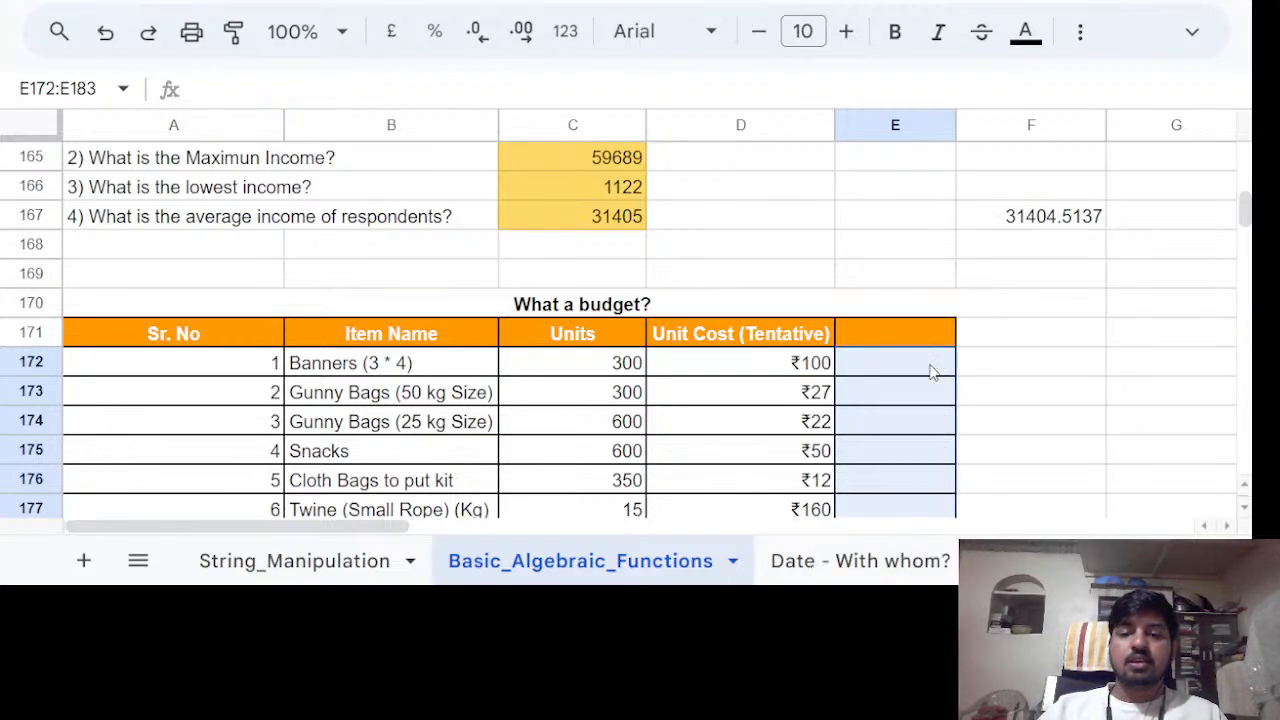
{"action": "scroll", "coordinate": [925, 371], "scroll_direction": "down", "scroll_amount": 4}
{"action": "left_click", "coordinate": [929, 396]}
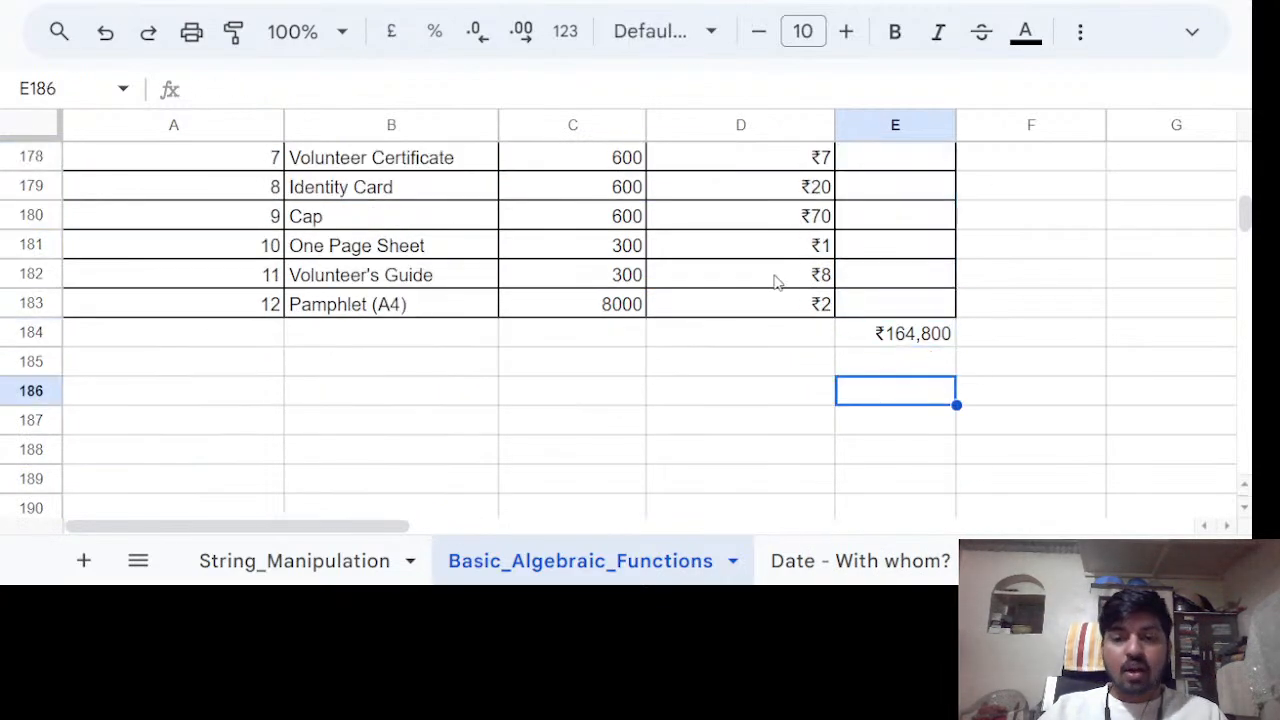
Set the unit cost of Cloth Bags to put kit in D176 to 10.
{"action": "scroll", "coordinate": [775, 282], "scroll_direction": "up", "scroll_amount": 3}
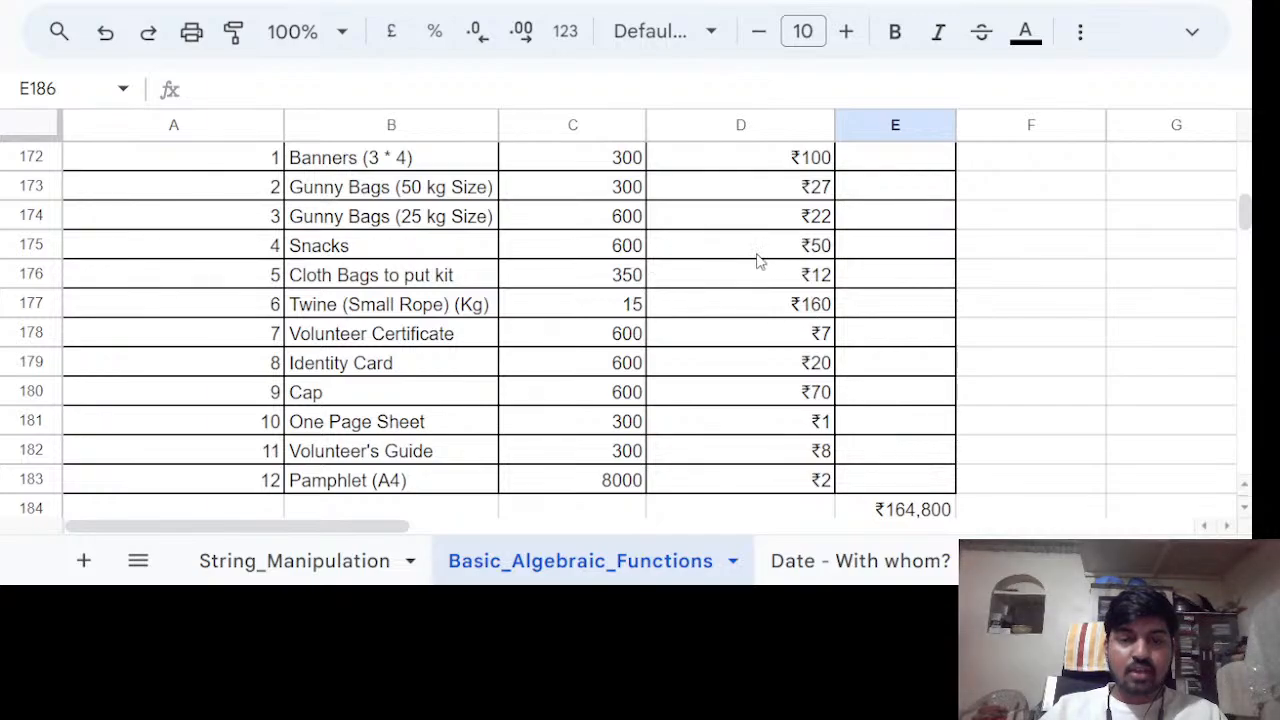
{"action": "scroll", "coordinate": [758, 262], "scroll_direction": "up", "scroll_amount": 1}
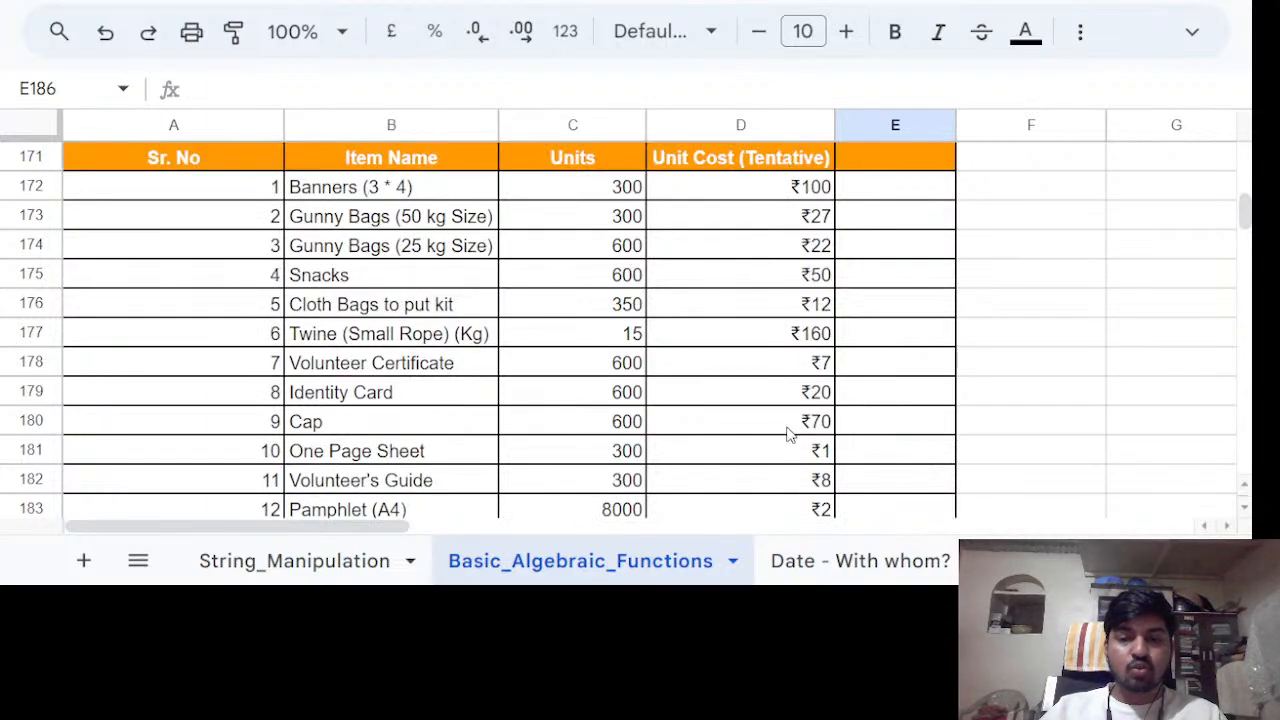
{"action": "scroll", "coordinate": [789, 434], "scroll_direction": "down", "scroll_amount": 1}
{"action": "left_click", "coordinate": [812, 283]}
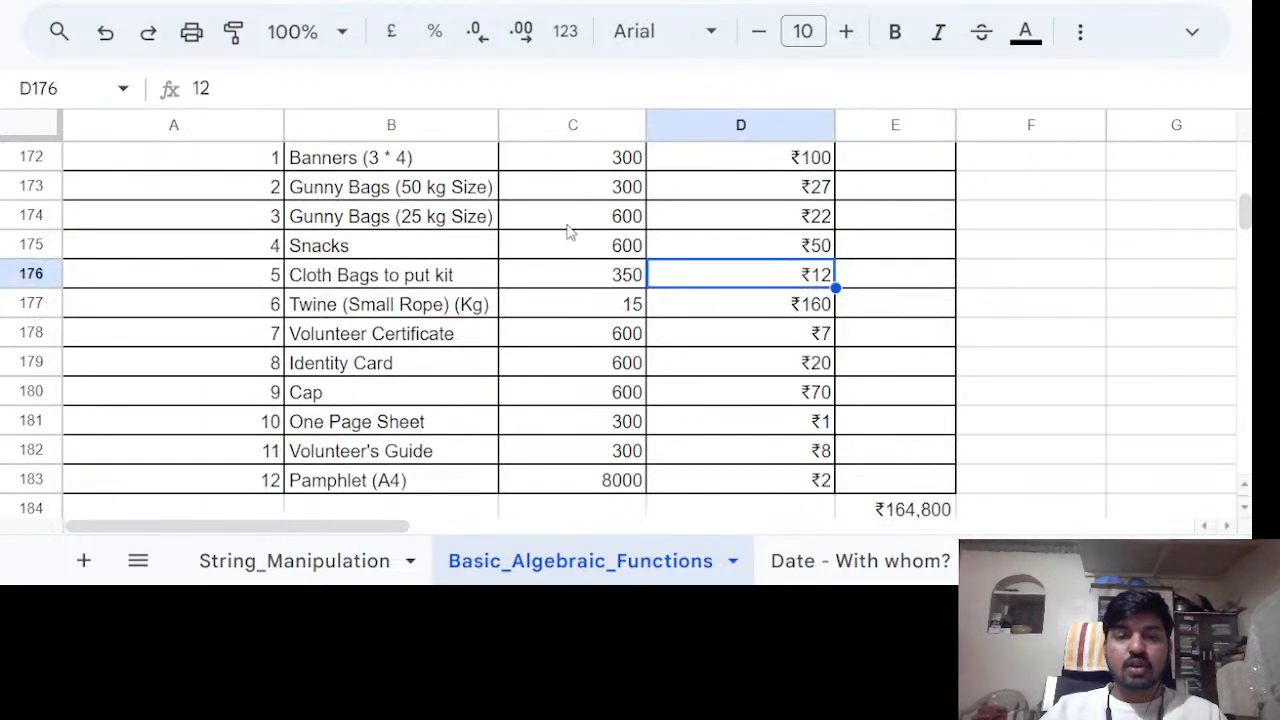
{"action": "left_click", "coordinate": [241, 91]}
{"action": "key", "text": "BackSpace"}
{"action": "type", "text": "0"}
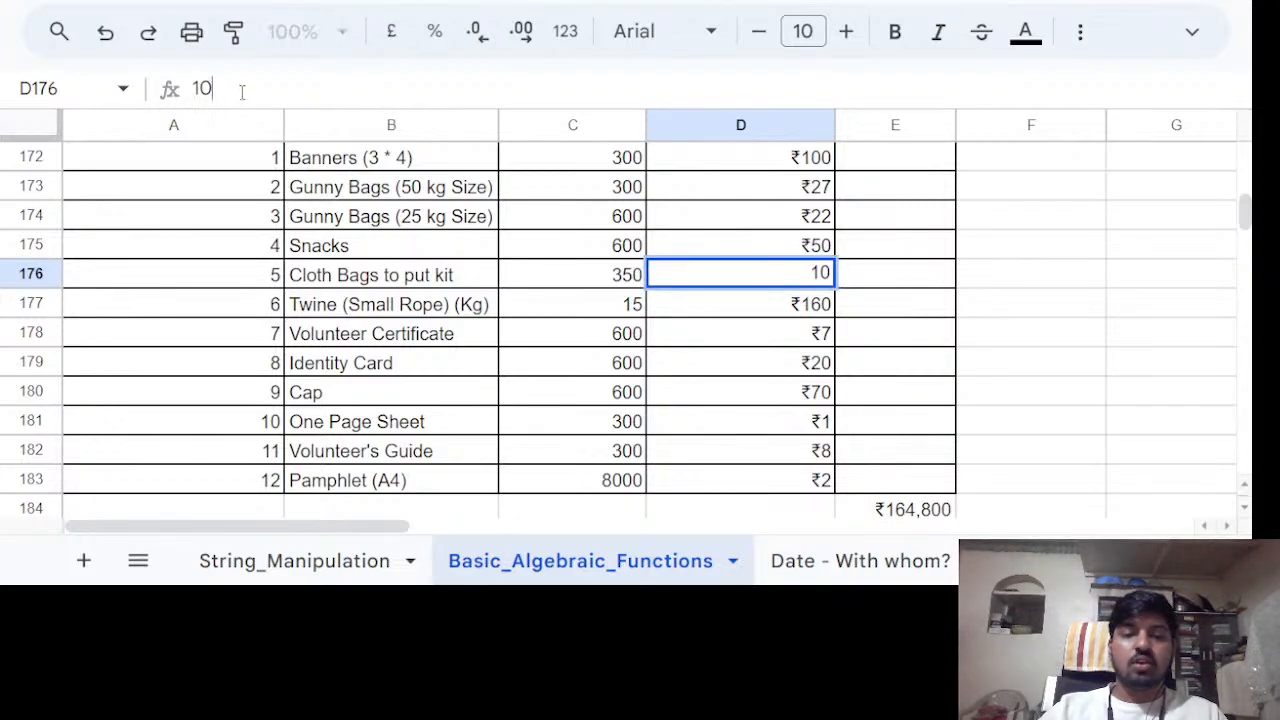
{"action": "key", "text": "Return"}
{"action": "scroll", "coordinate": [835, 306], "scroll_direction": "down", "scroll_amount": 2}
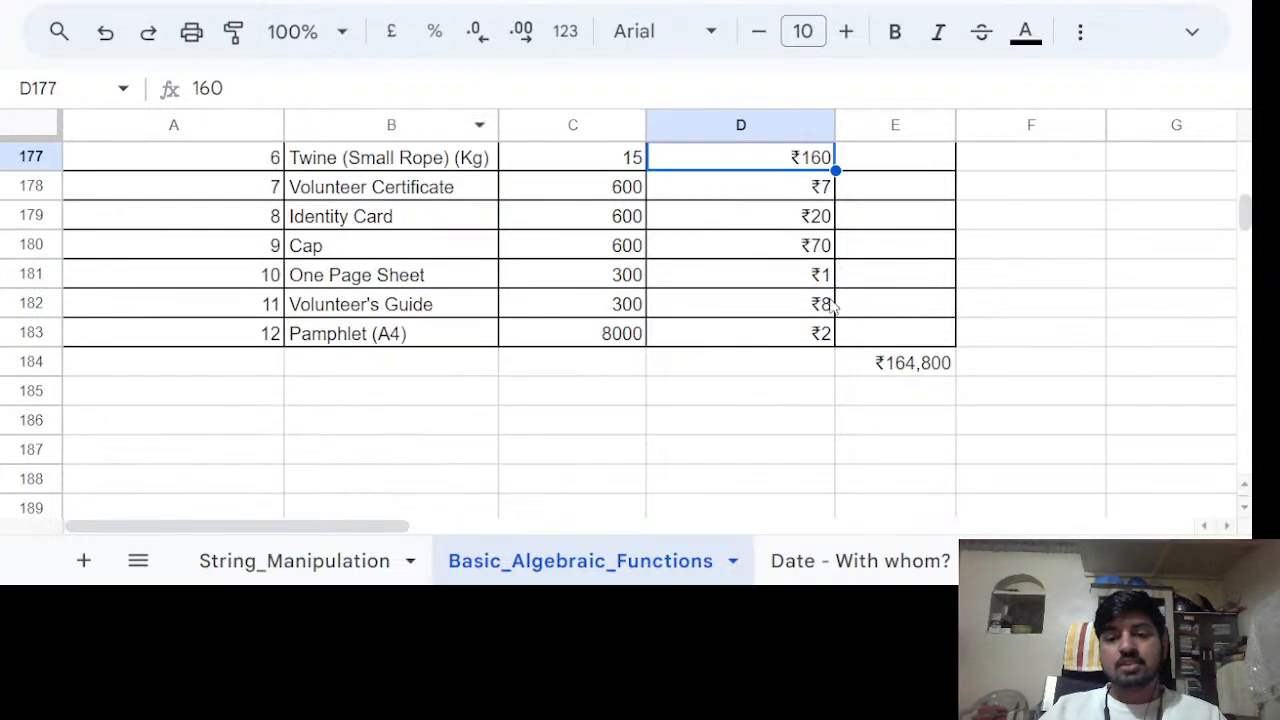
Check the static total in E184 against the edited unit cost and delete it.
{"action": "left_click", "coordinate": [934, 371]}
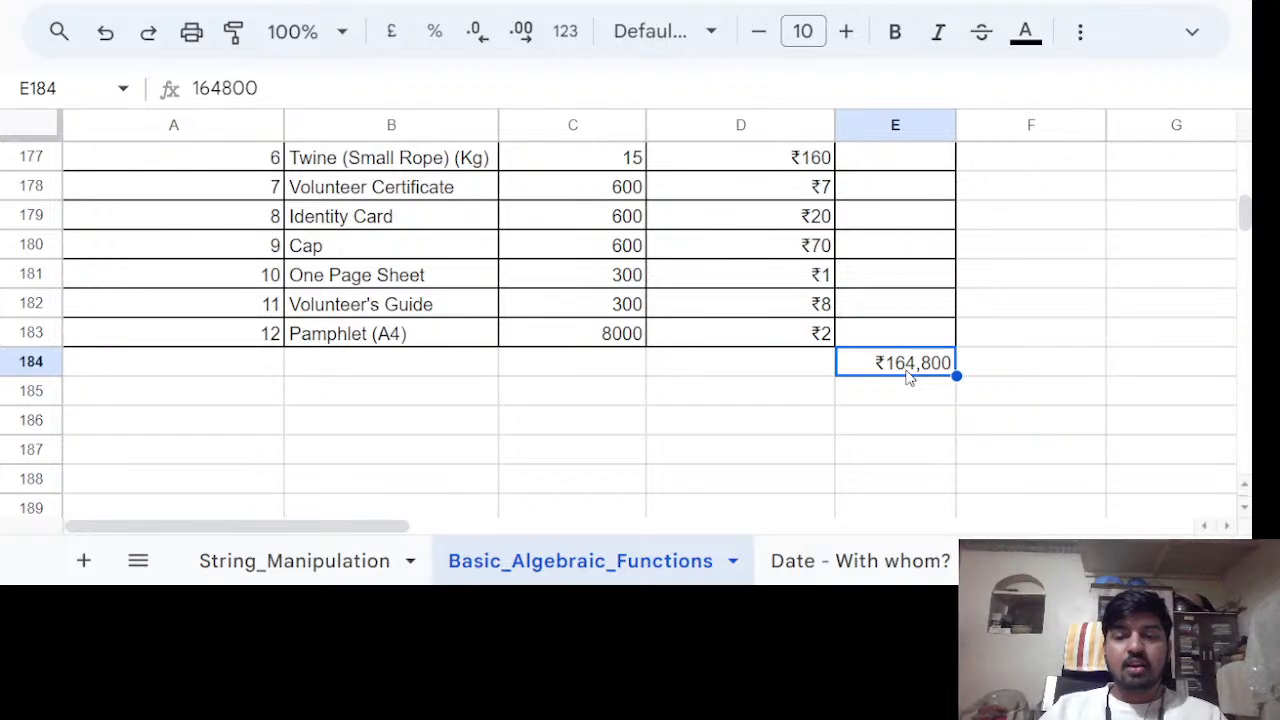
{"action": "scroll", "coordinate": [905, 375], "scroll_direction": "up", "scroll_amount": 2}
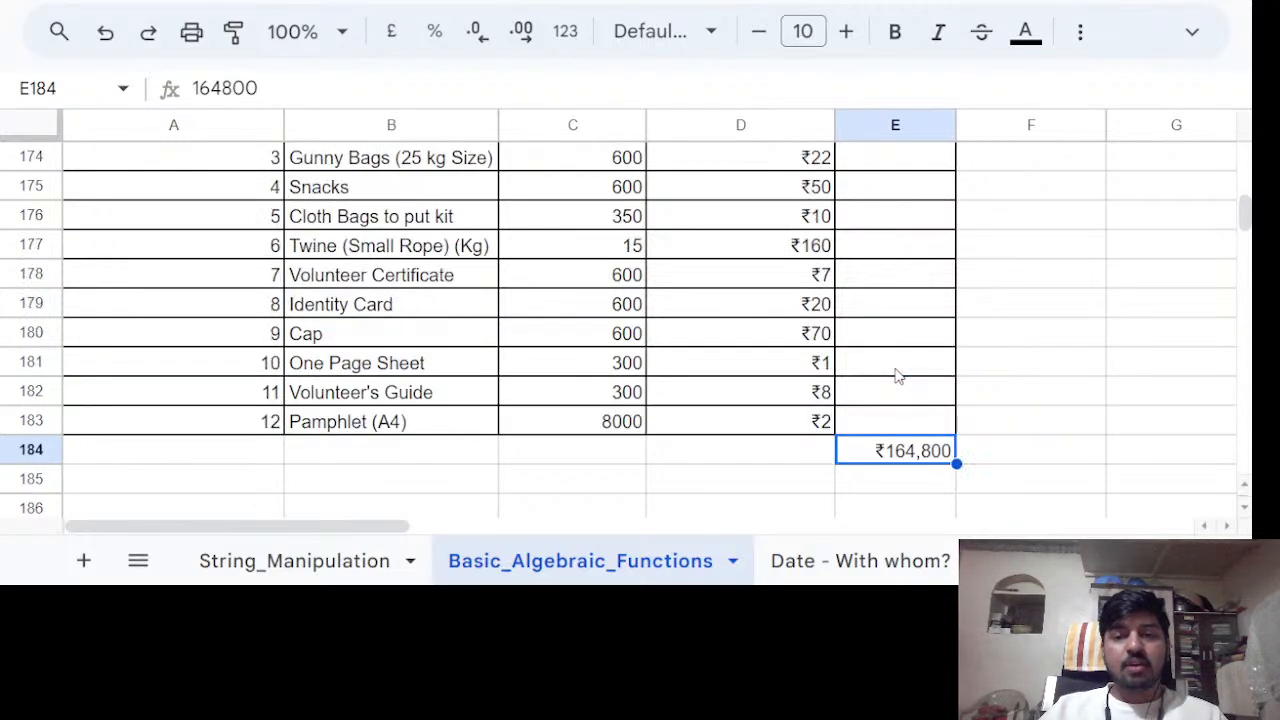
{"action": "scroll", "coordinate": [900, 374], "scroll_direction": "down", "scroll_amount": 1}
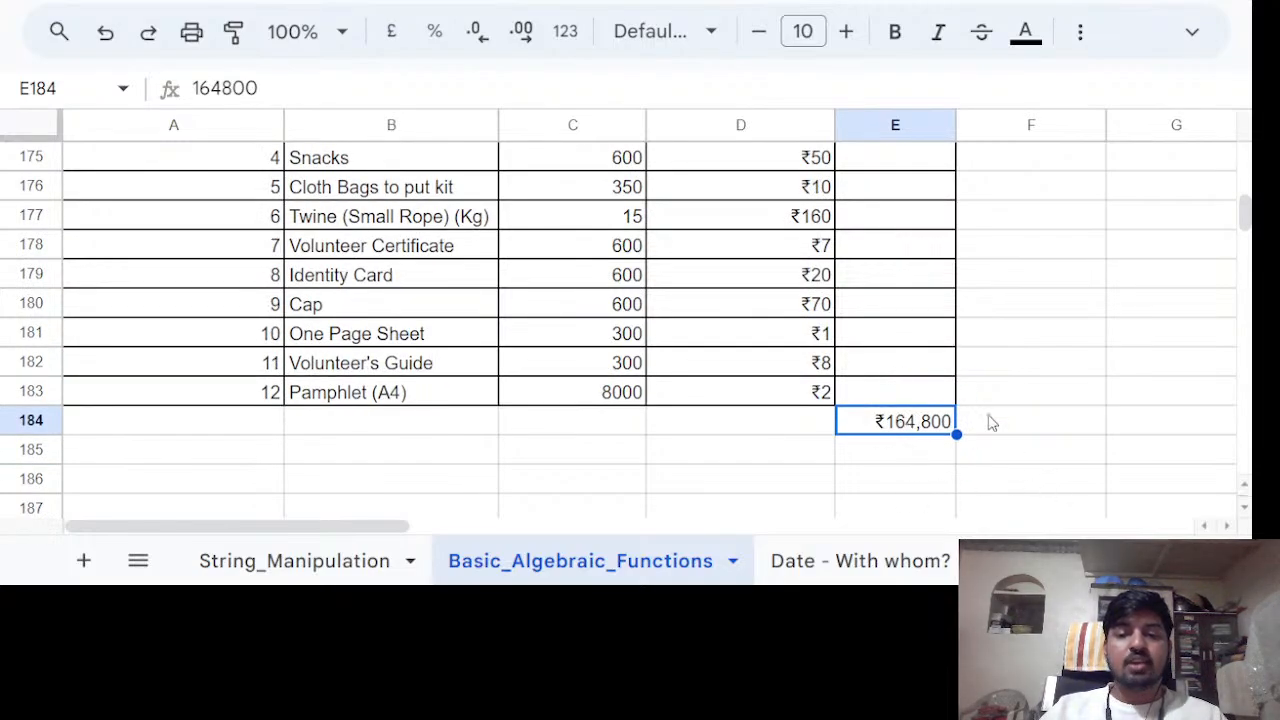
{"action": "left_click", "coordinate": [910, 452]}
{"action": "left_click", "coordinate": [912, 428]}
{"action": "key", "text": "Delete"}
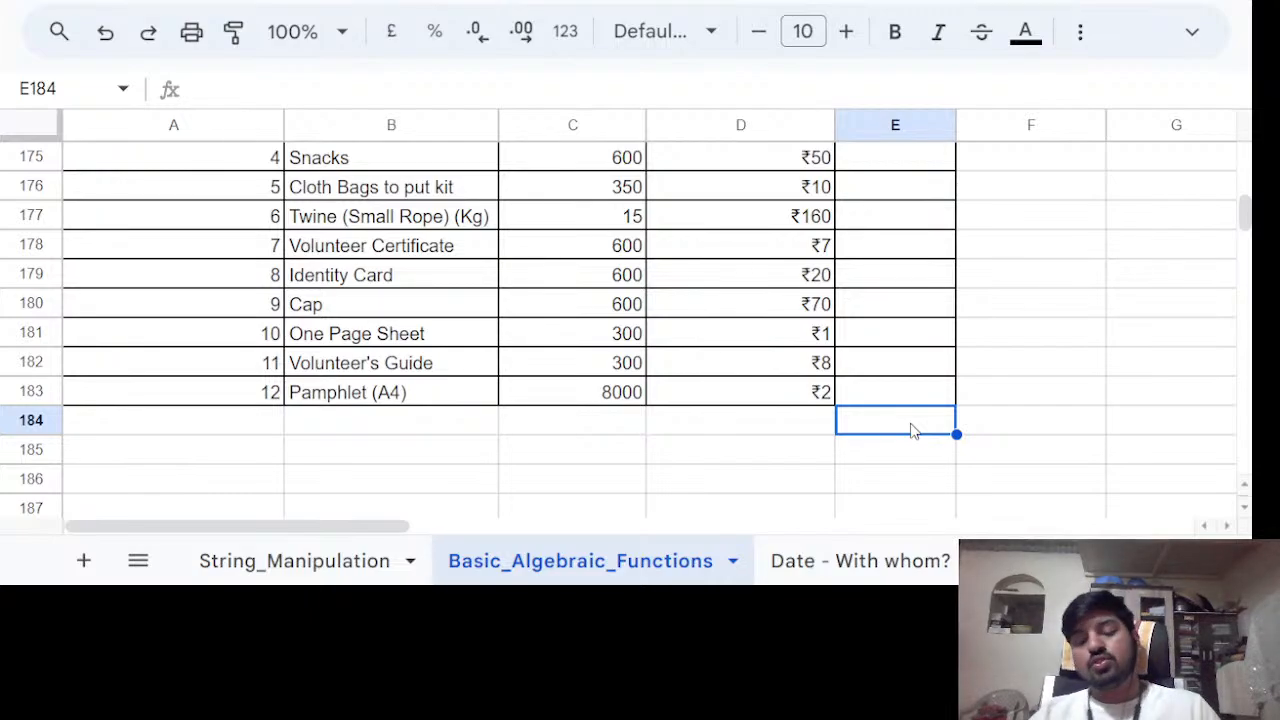
Start a SUMPRODUCT formula in E184 and review the Units and Unit Cost columns it will combine.
{"action": "type", "text": "="}
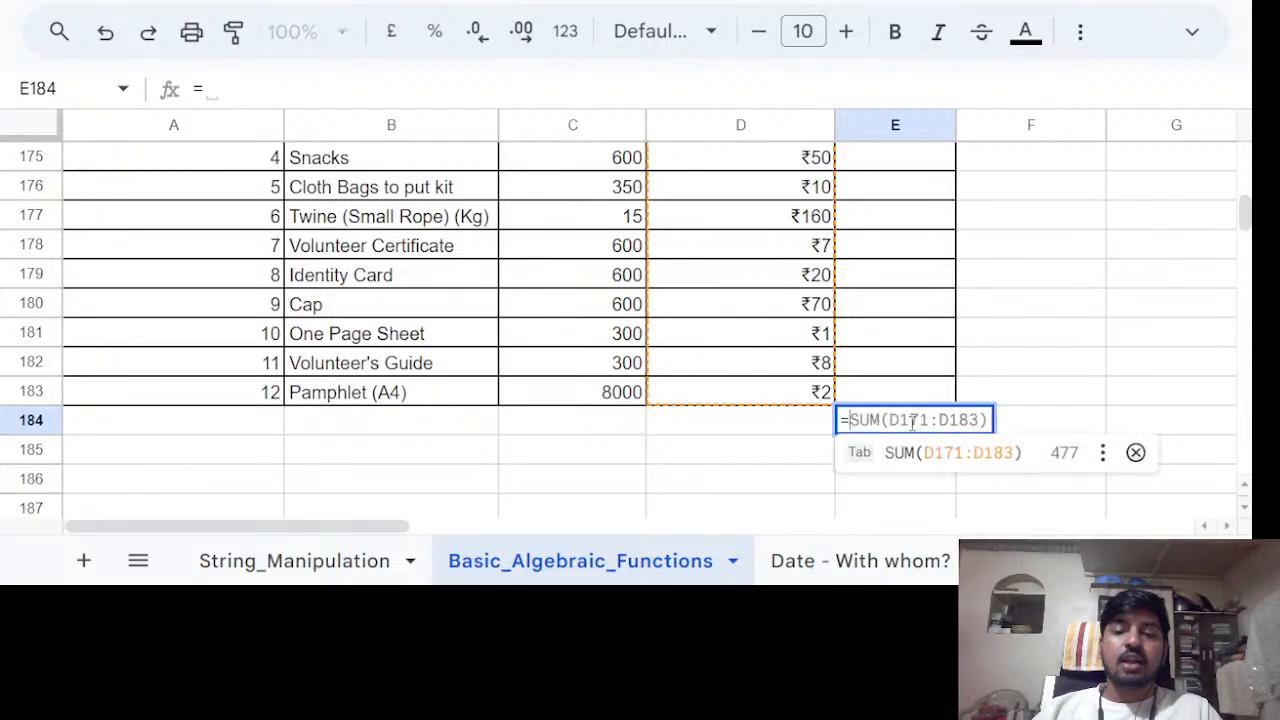
{"action": "type", "text": "sumpro"}
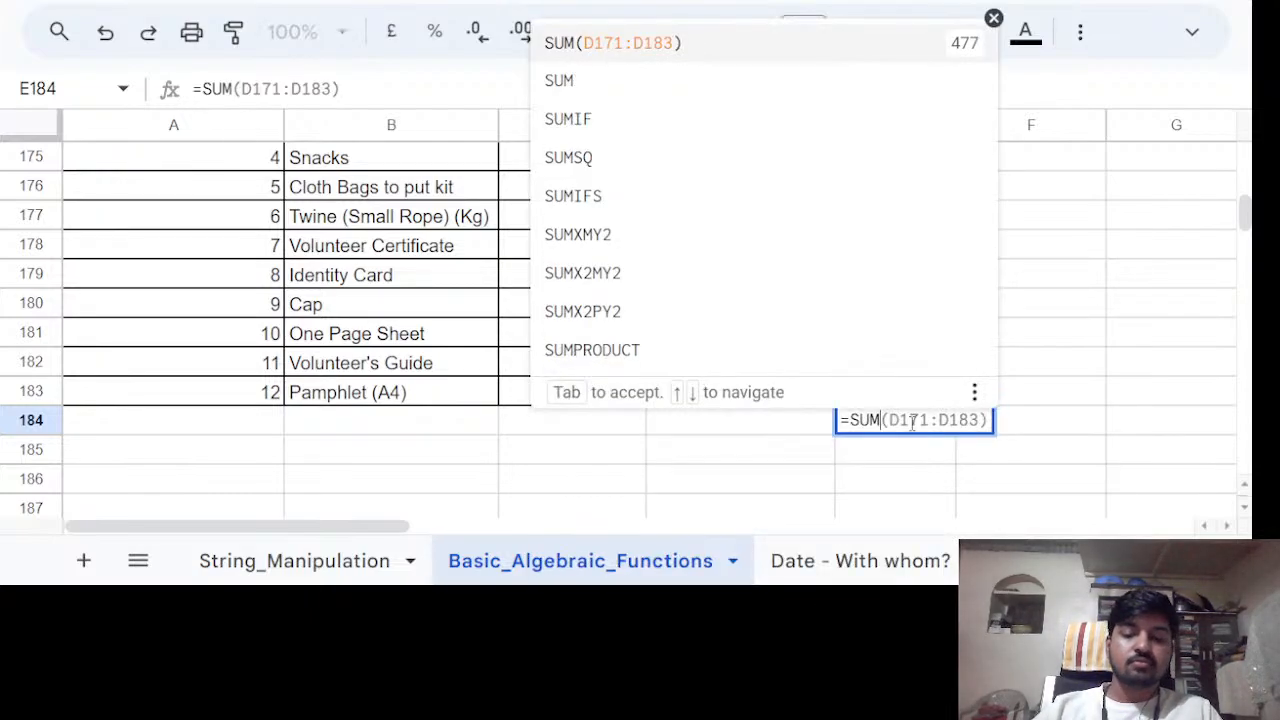
{"action": "key", "text": "Tab"}
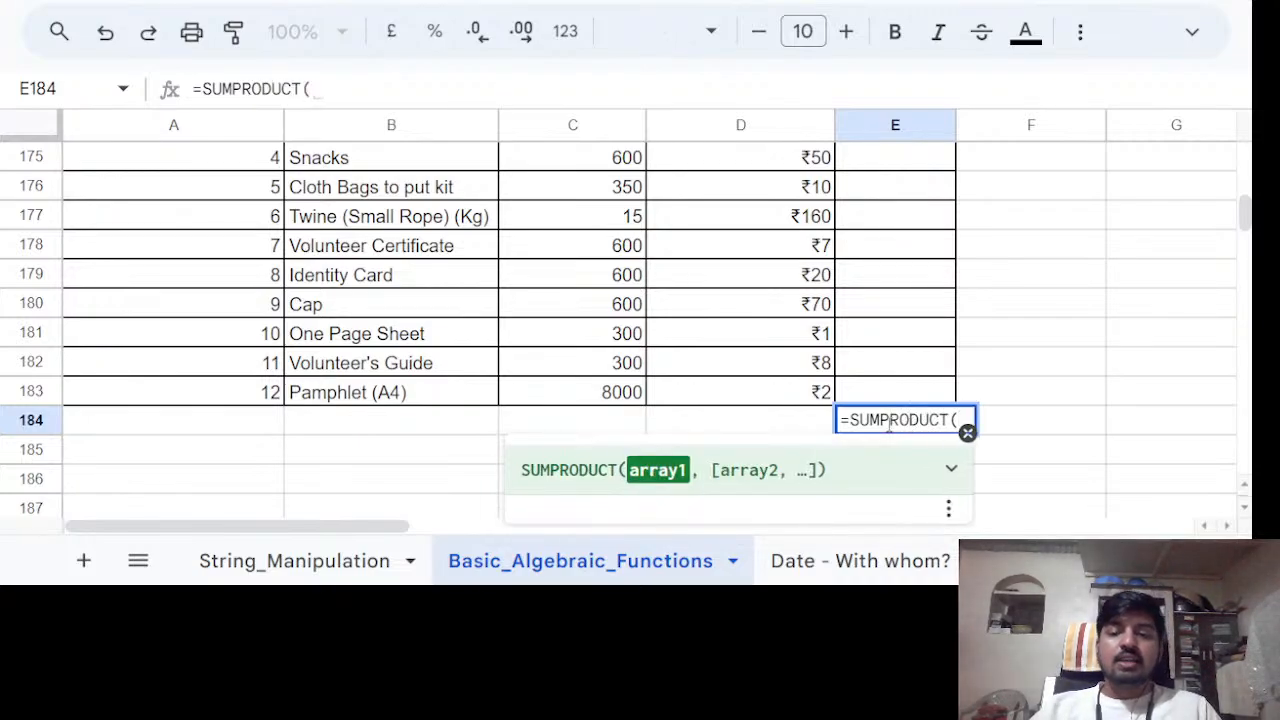
{"action": "left_click_drag", "start_coordinate": [880, 420], "coordinate": [944, 420]}
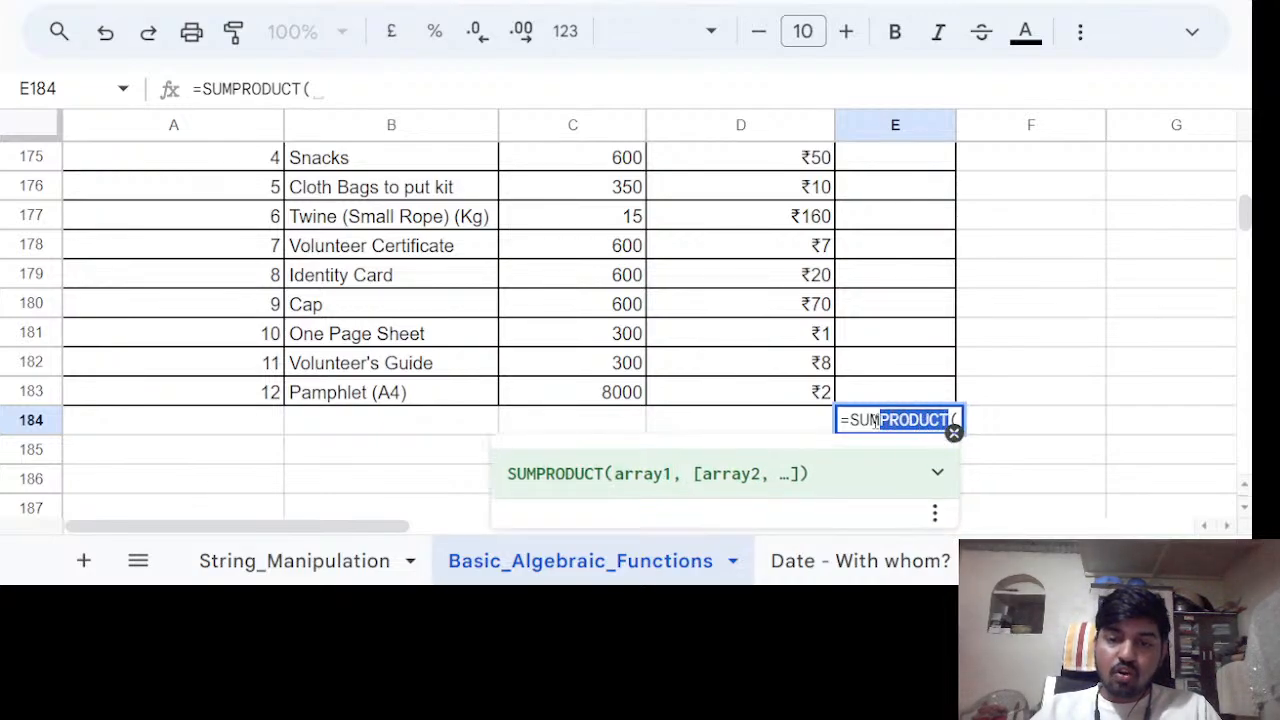
{"action": "scroll", "coordinate": [794, 375], "scroll_direction": "up", "scroll_amount": 3}
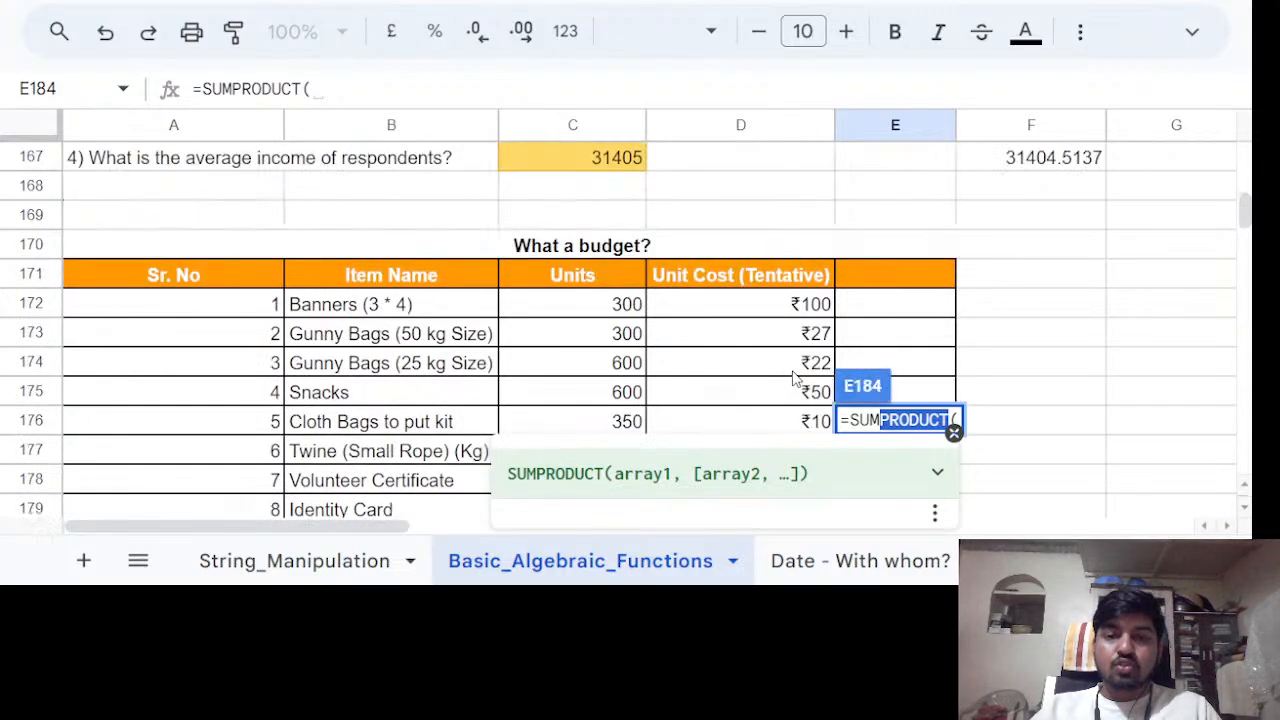
{"action": "scroll", "coordinate": [793, 378], "scroll_direction": "down", "scroll_amount": 1}
{"action": "scroll", "coordinate": [793, 376], "scroll_direction": "up", "scroll_amount": 1}
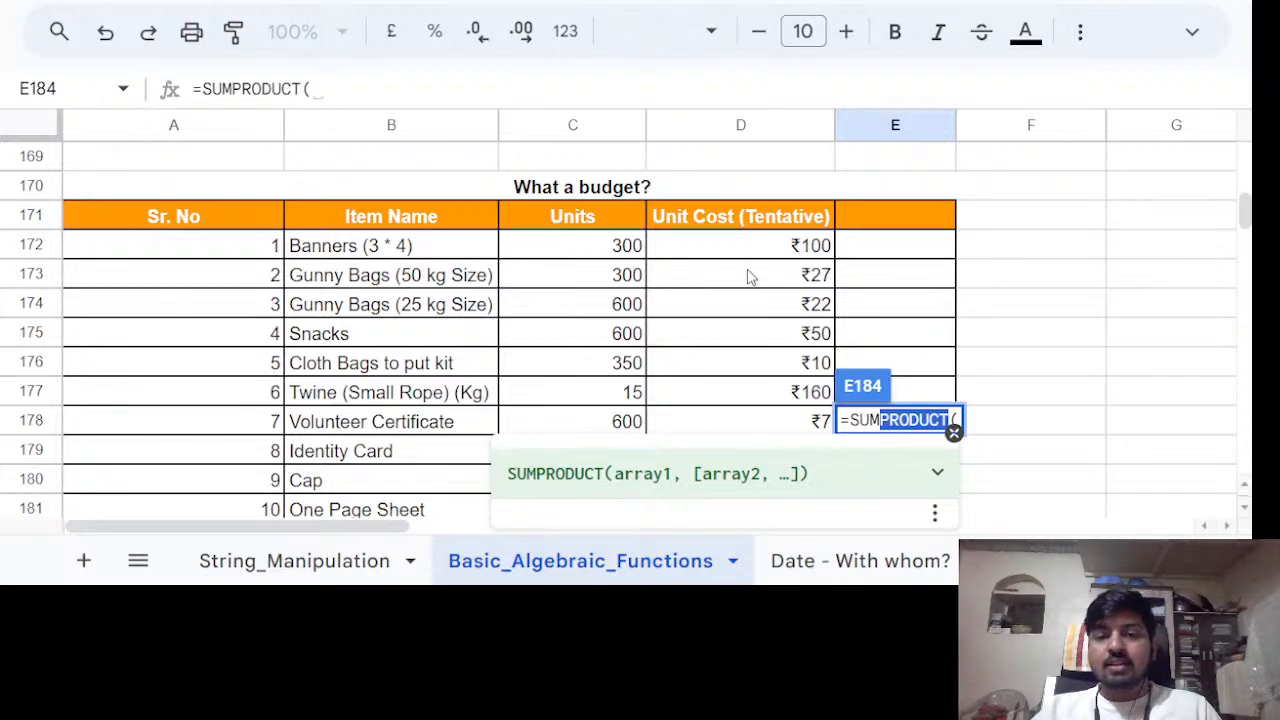
{"action": "scroll", "coordinate": [822, 412], "scroll_direction": "down", "scroll_amount": 4}
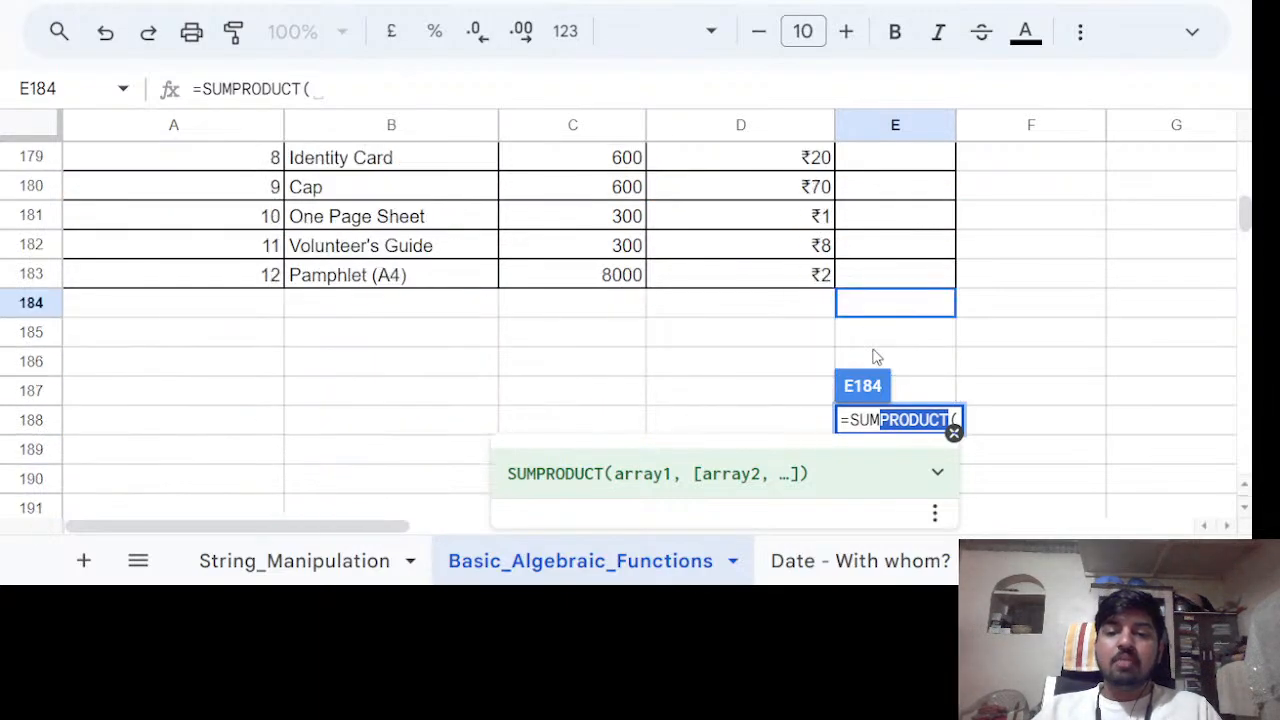
{"action": "left_click", "coordinate": [897, 310]}
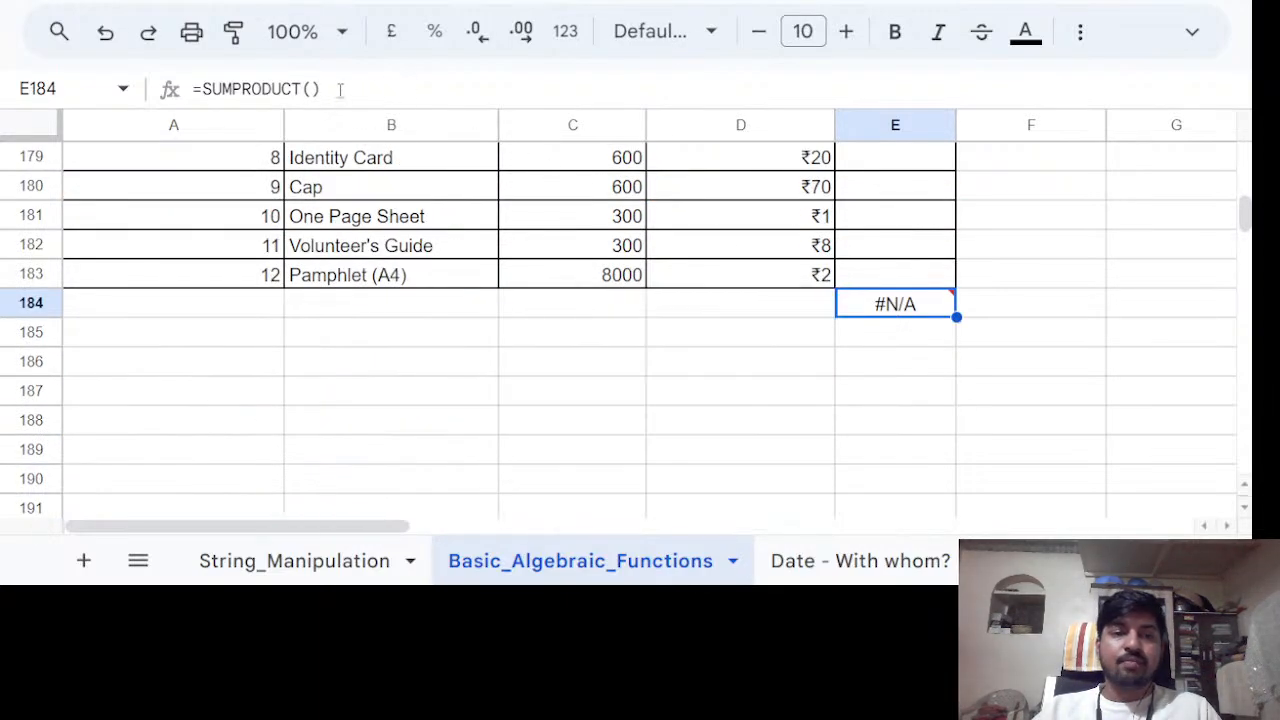
Complete the E184 formula as =SUMPRODUCT(C172:C183, D172:D183) to total units times unit cost.
{"action": "double_click", "coordinate": [897, 306]}
{"action": "left_click", "coordinate": [312, 89]}
{"action": "scroll", "coordinate": [689, 300], "scroll_direction": "up", "scroll_amount": 5}
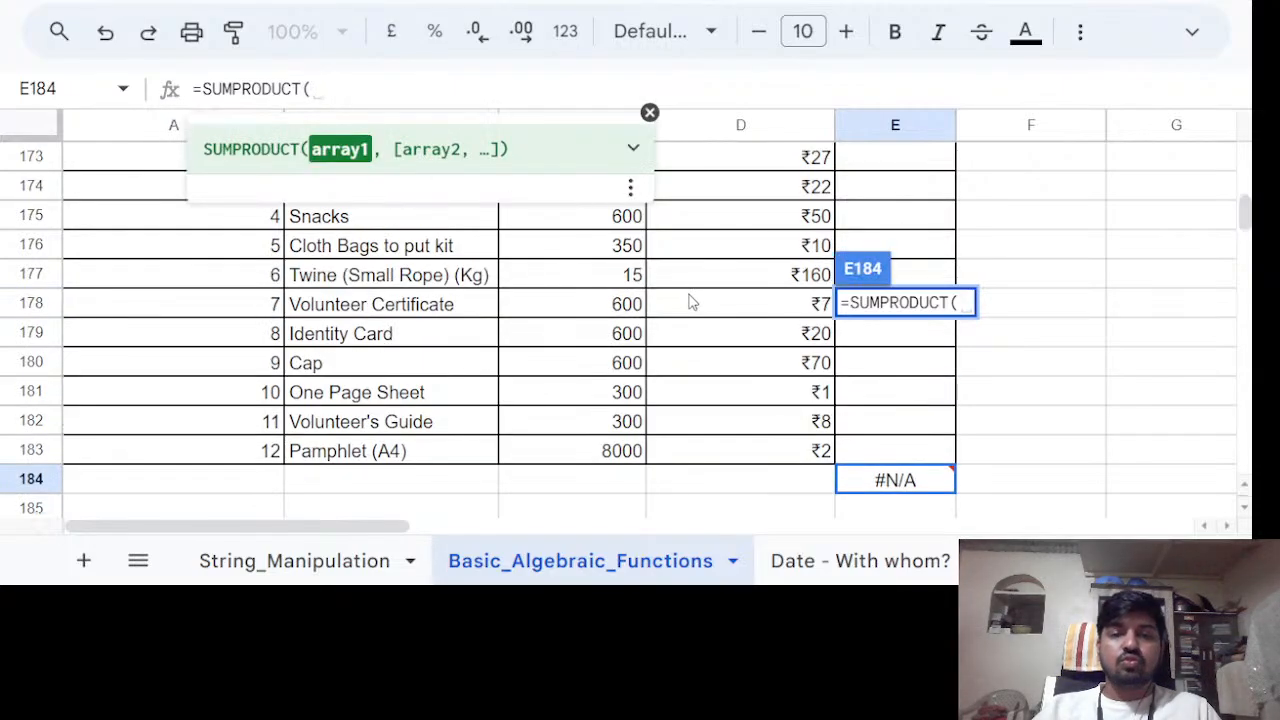
{"action": "scroll", "coordinate": [689, 300], "scroll_direction": "down", "scroll_amount": 1}
{"action": "left_click_drag", "start_coordinate": [615, 395], "coordinate": [613, 340]}
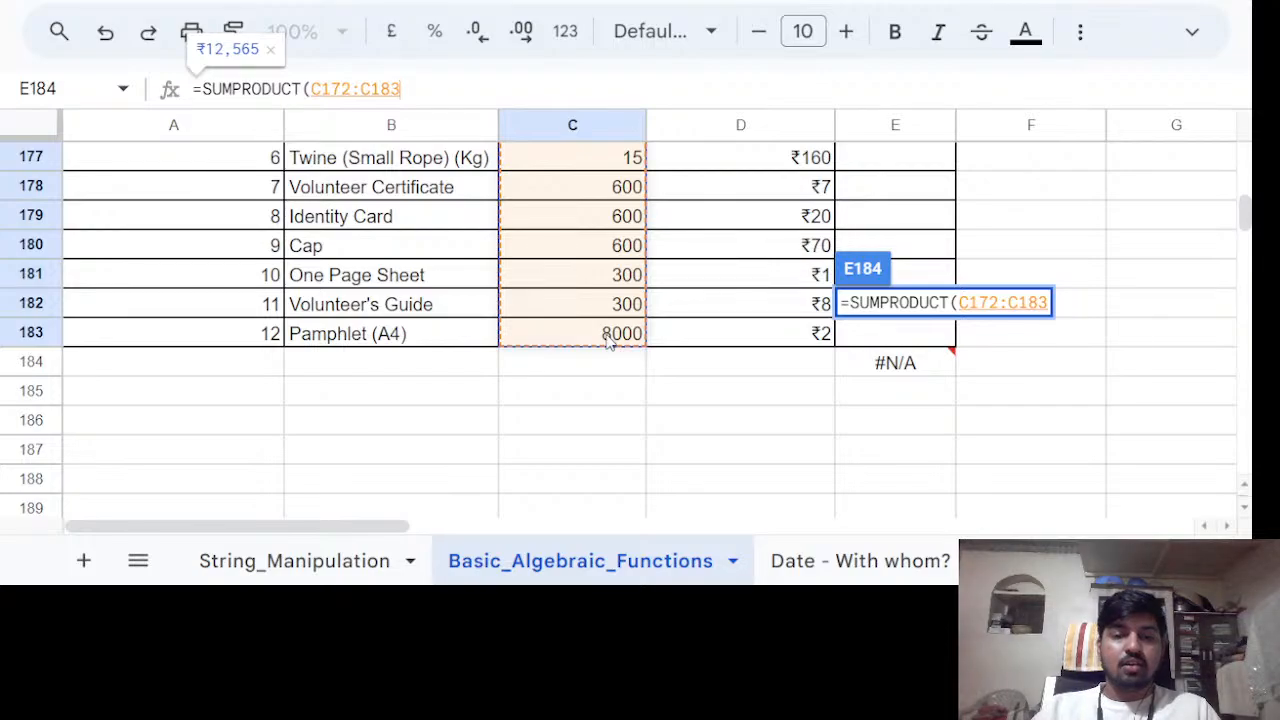
{"action": "type", "text": ","}
{"action": "scroll", "coordinate": [735, 265], "scroll_direction": "up", "scroll_amount": 5}
{"action": "left_click_drag", "start_coordinate": [745, 300], "coordinate": [785, 260]}
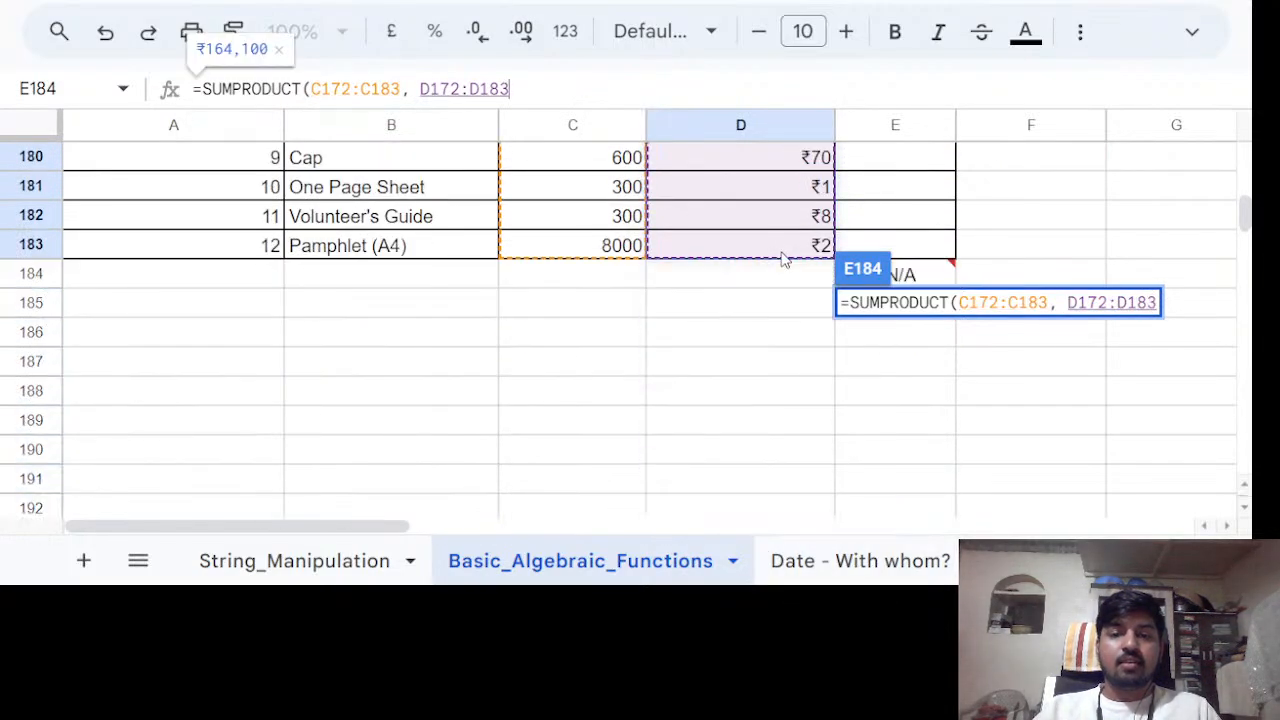
{"action": "type", "text": ")"}
{"action": "key", "text": "Return"}
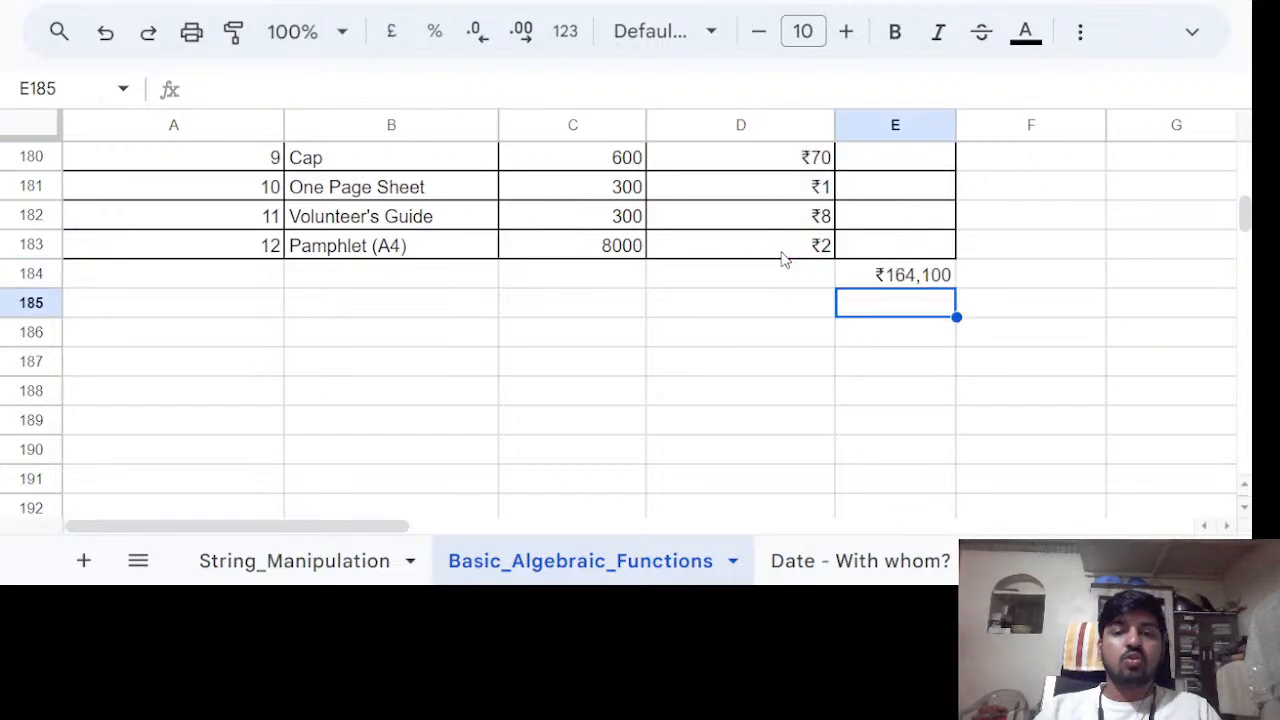
{"action": "left_click", "coordinate": [912, 284]}
{"action": "scroll", "coordinate": [818, 330], "scroll_direction": "up", "scroll_amount": 1}
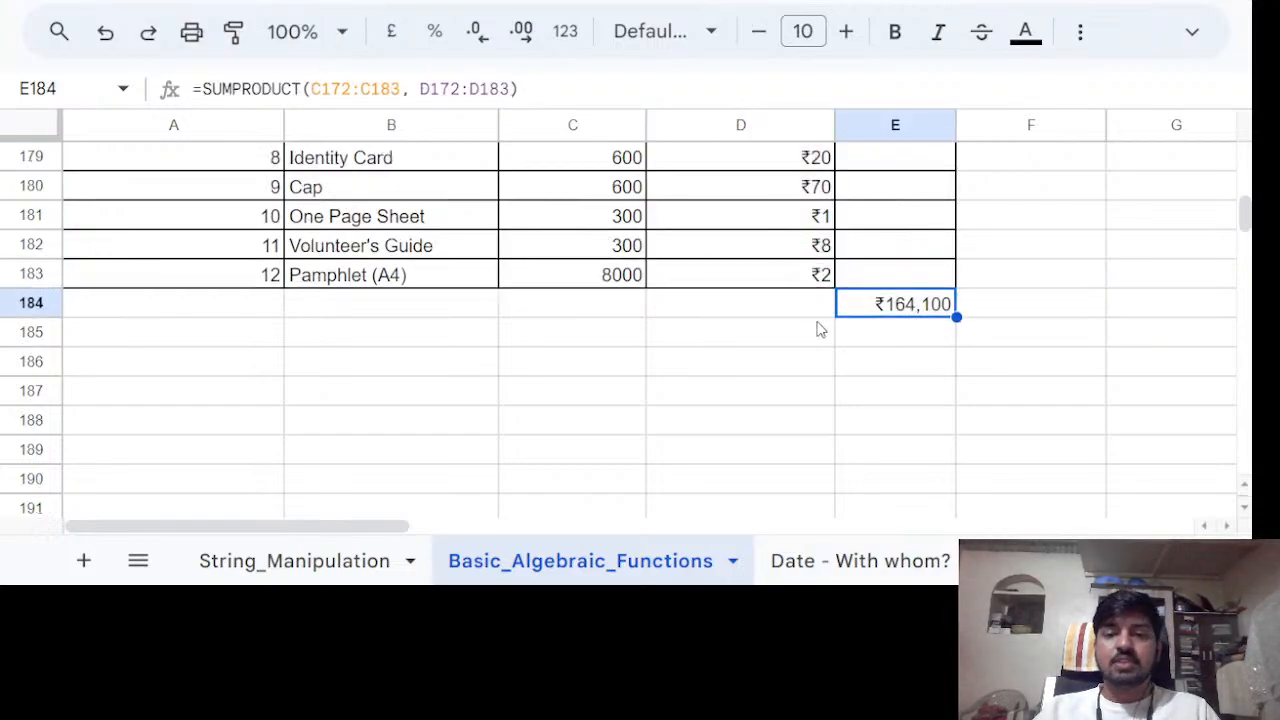
Set the Cloth Bags unit cost in D176 to 12 and check the SUMPRODUCT total in E184.
{"action": "scroll", "coordinate": [818, 330], "scroll_direction": "up", "scroll_amount": 5}
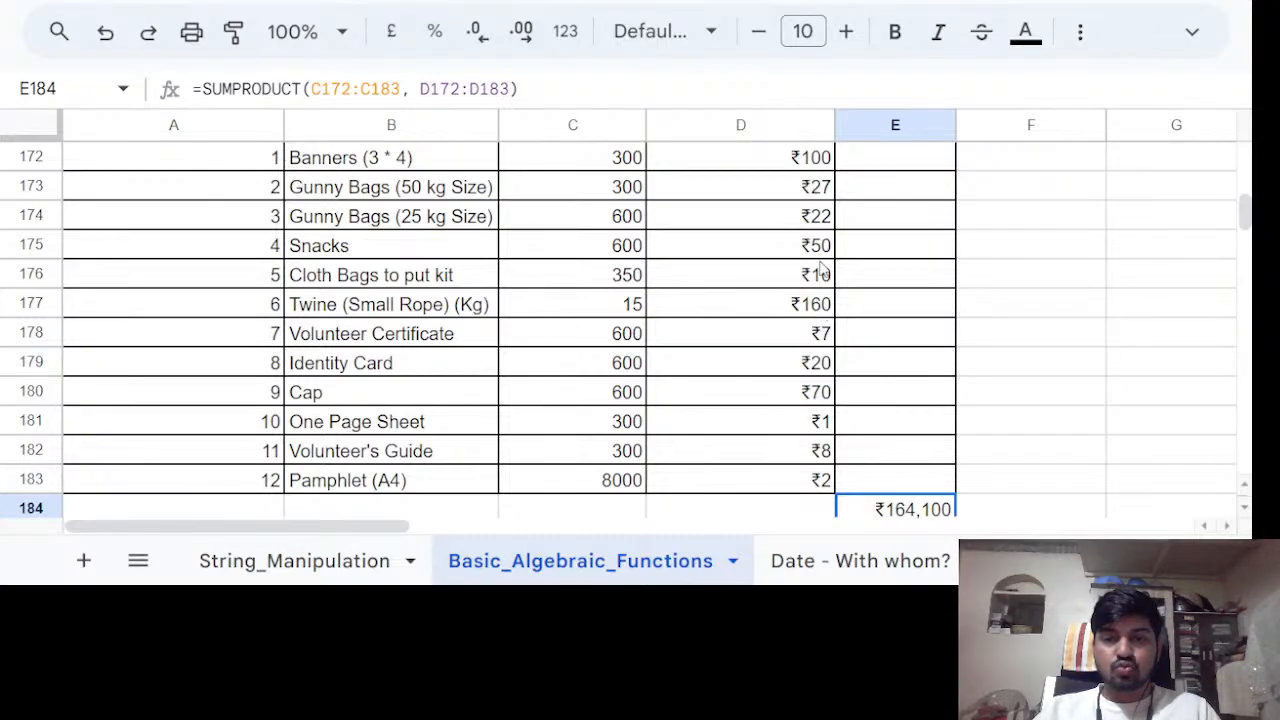
{"action": "double_click", "coordinate": [826, 276]}
{"action": "left_click", "coordinate": [331, 86]}
{"action": "key", "text": "BackSpace"}
{"action": "type", "text": "2"}
{"action": "key", "text": "Return"}
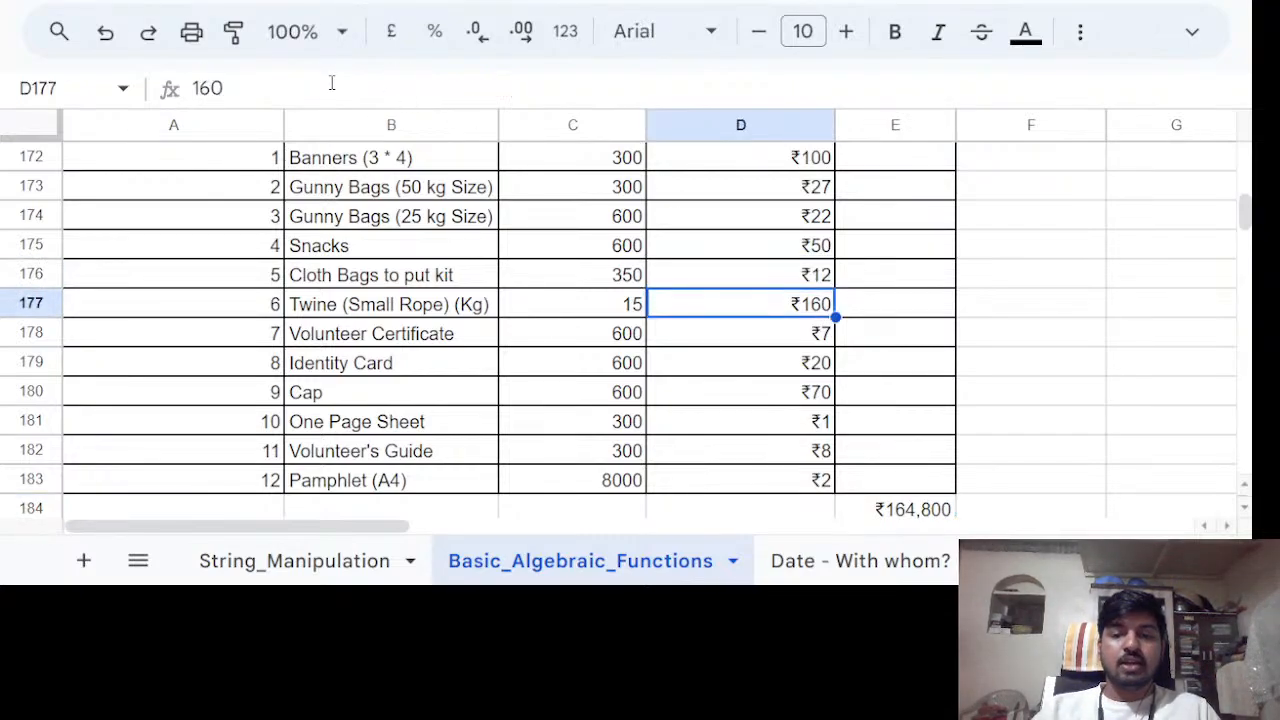
{"action": "left_click", "coordinate": [893, 507]}
{"action": "left_click", "coordinate": [1050, 488]}
{"action": "scroll", "coordinate": [1050, 495], "scroll_direction": "down", "scroll_amount": 1}
{"action": "left_click", "coordinate": [925, 425]}
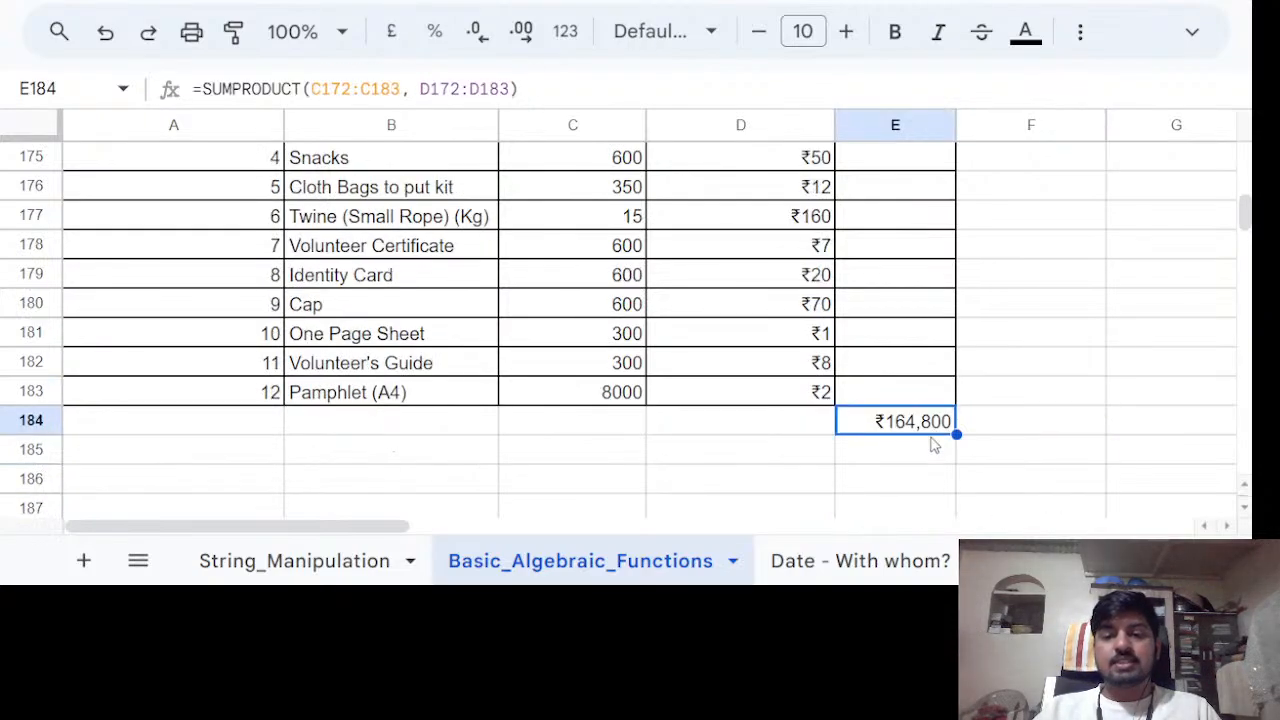
{"action": "left_click", "coordinate": [932, 450]}
{"action": "left_click", "coordinate": [915, 428]}
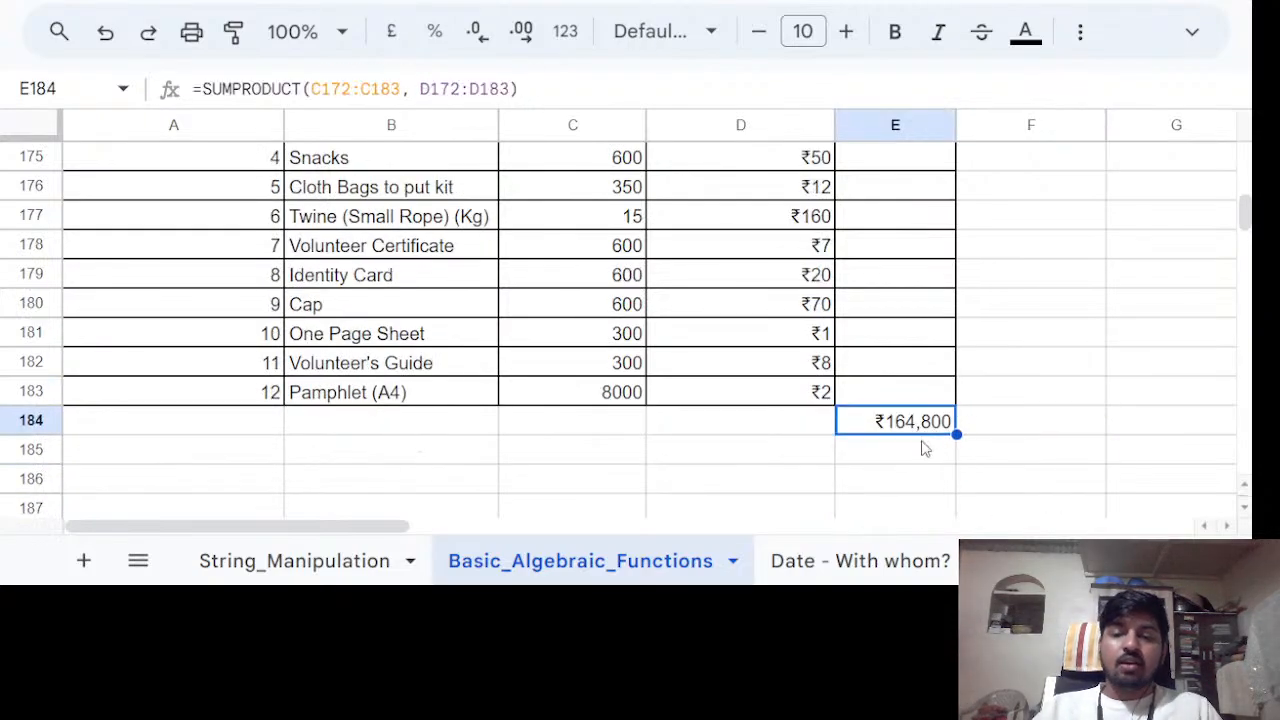
Enter 1 and 2 in cells G178 and G179 as the first column of a small sample matrix.
{"action": "left_click_drag", "start_coordinate": [395, 530], "coordinate": [571, 530]}
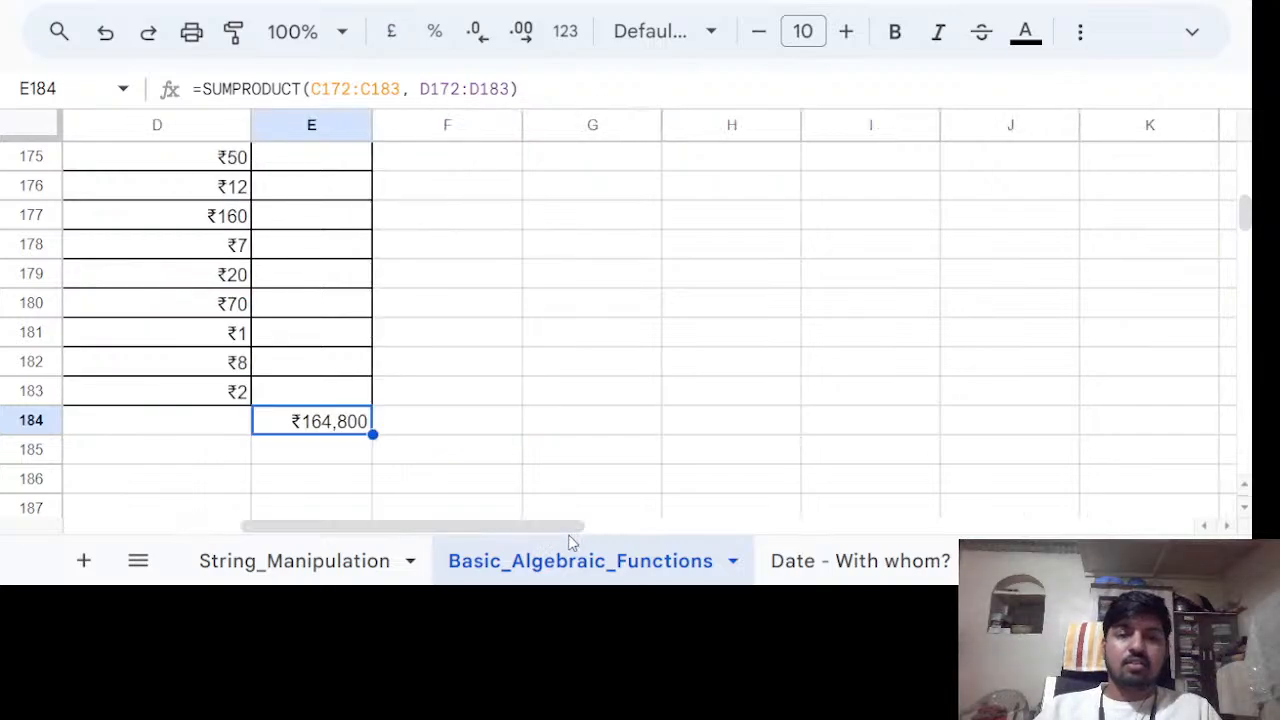
{"action": "left_click_drag", "start_coordinate": [600, 255], "coordinate": [609, 323]}
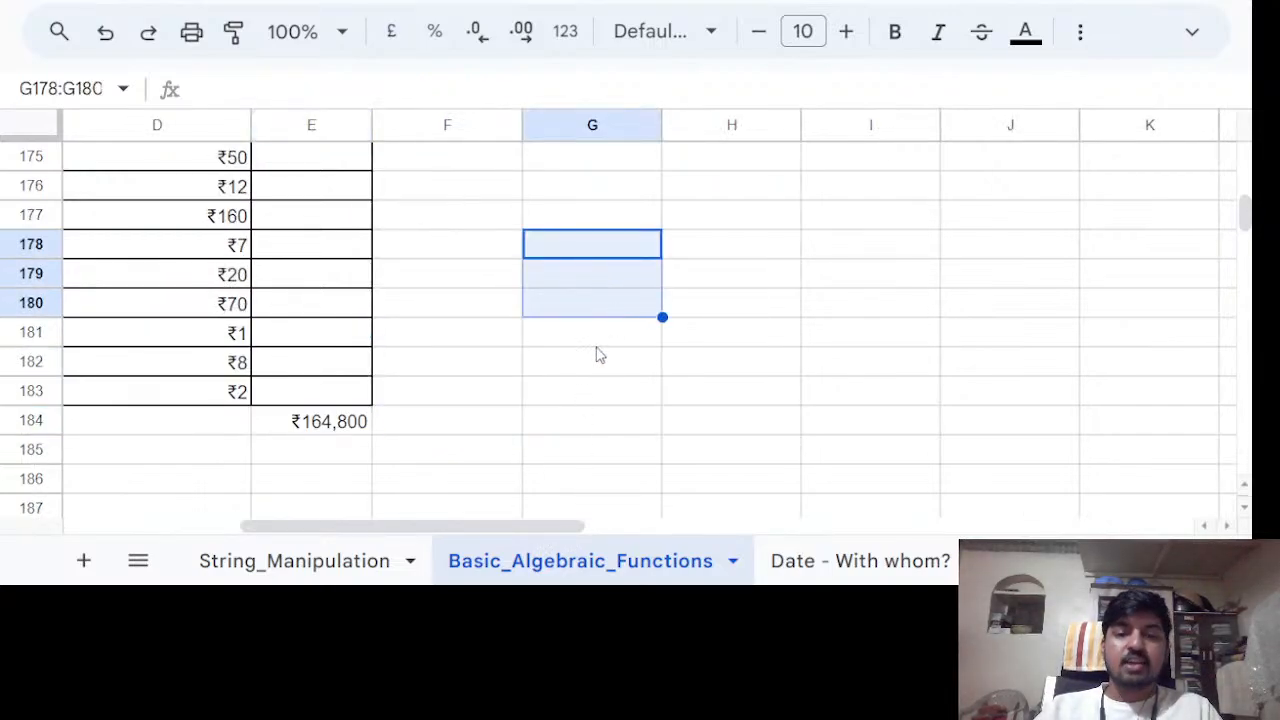
{"action": "left_click", "coordinate": [597, 343]}
{"action": "left_click", "coordinate": [608, 251]}
{"action": "type", "text": "1"}
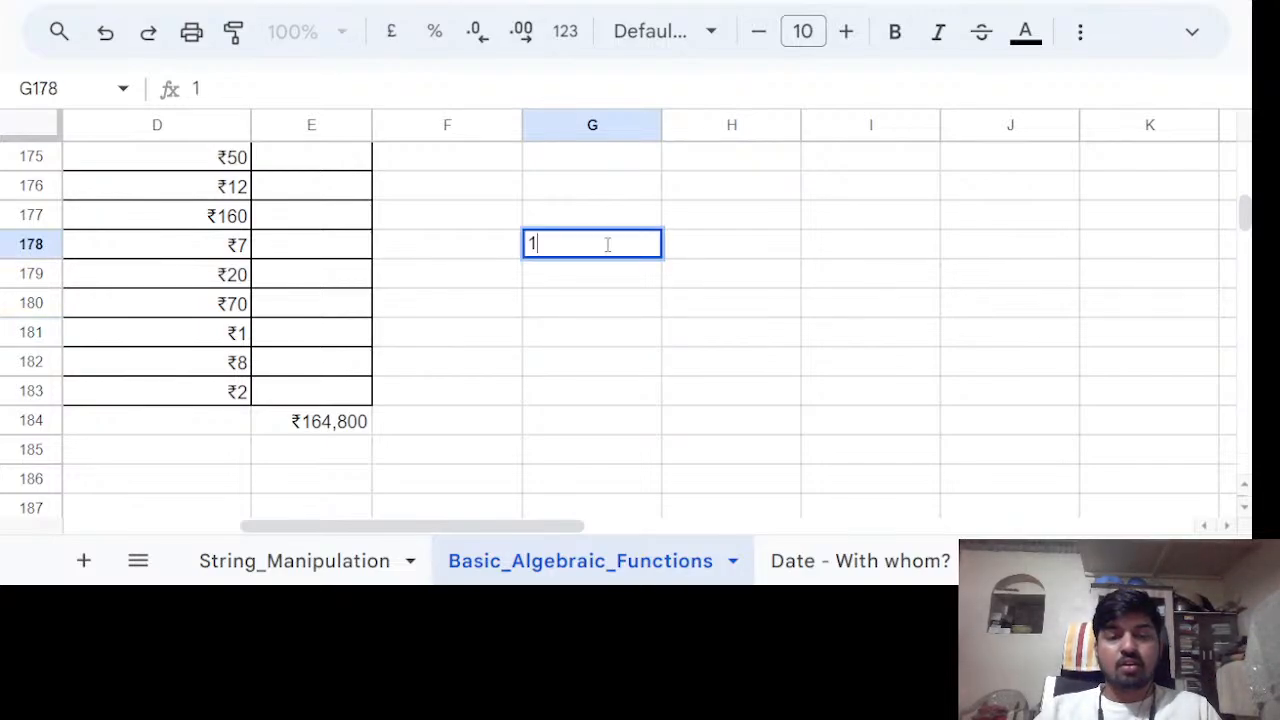
{"action": "key", "text": "Return"}
{"action": "type", "text": "2"}
{"action": "key", "text": "Return"}
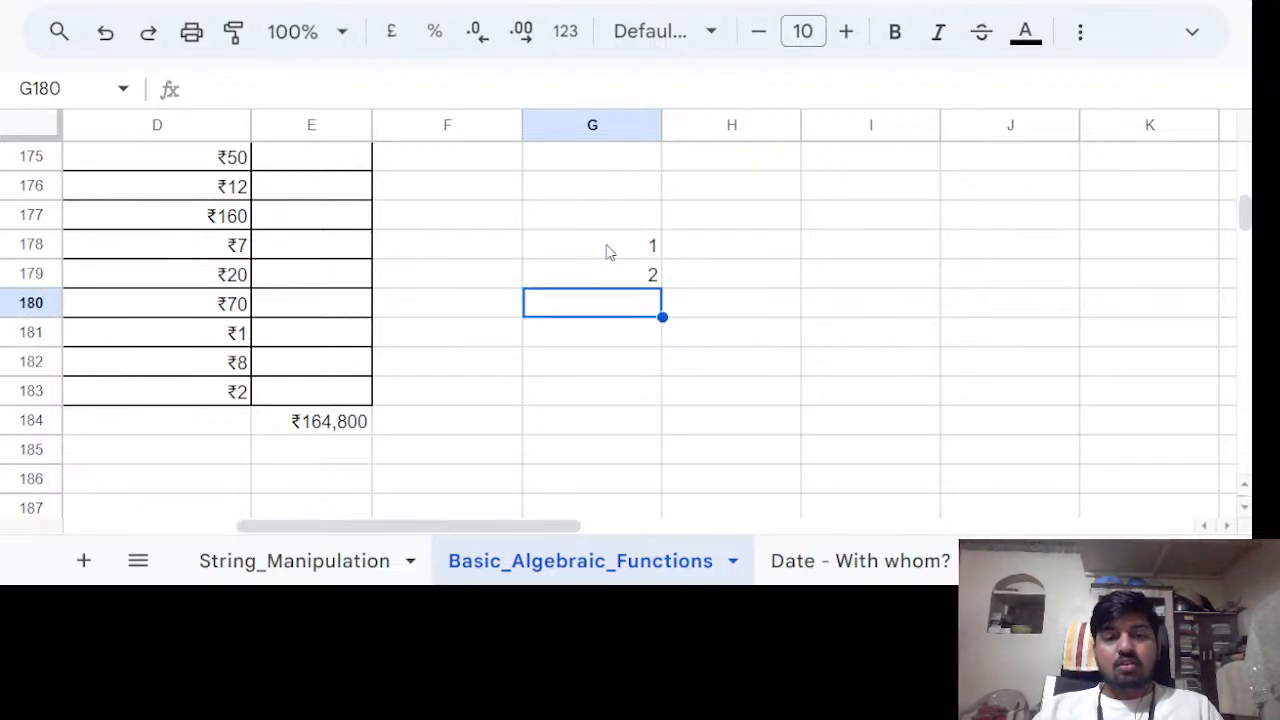
Enter 3 and 4 in cells H178 and H179 as the first matrix's second column.
{"action": "key", "text": "Right"}
{"action": "key", "text": "Up"}
{"action": "key", "text": "Up"}
{"action": "type", "text": "3"}
{"action": "key", "text": "Return"}
{"action": "type", "text": "4"}
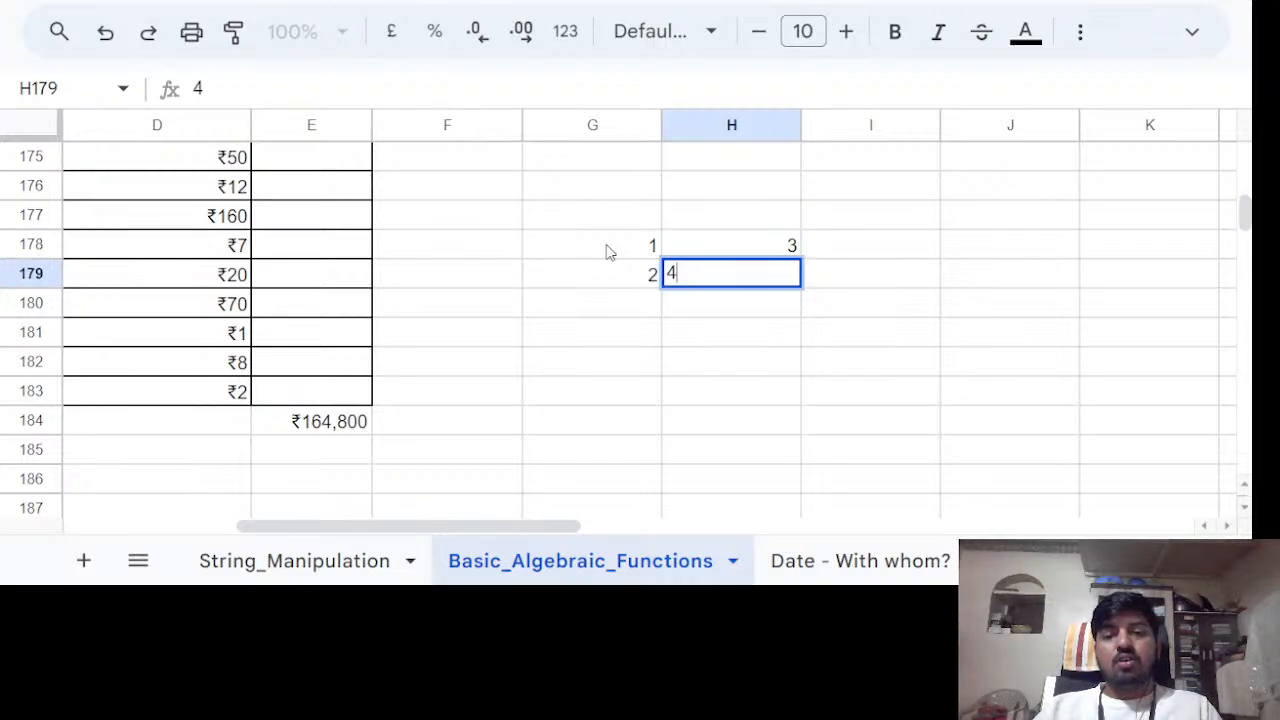
{"action": "key", "text": "Return"}
Enter 3 and 4 in cells J178 and J179 as the first column of a second matrix.
{"action": "key", "text": "Right"}
{"action": "key", "text": "Up"}
{"action": "key", "text": "Right"}
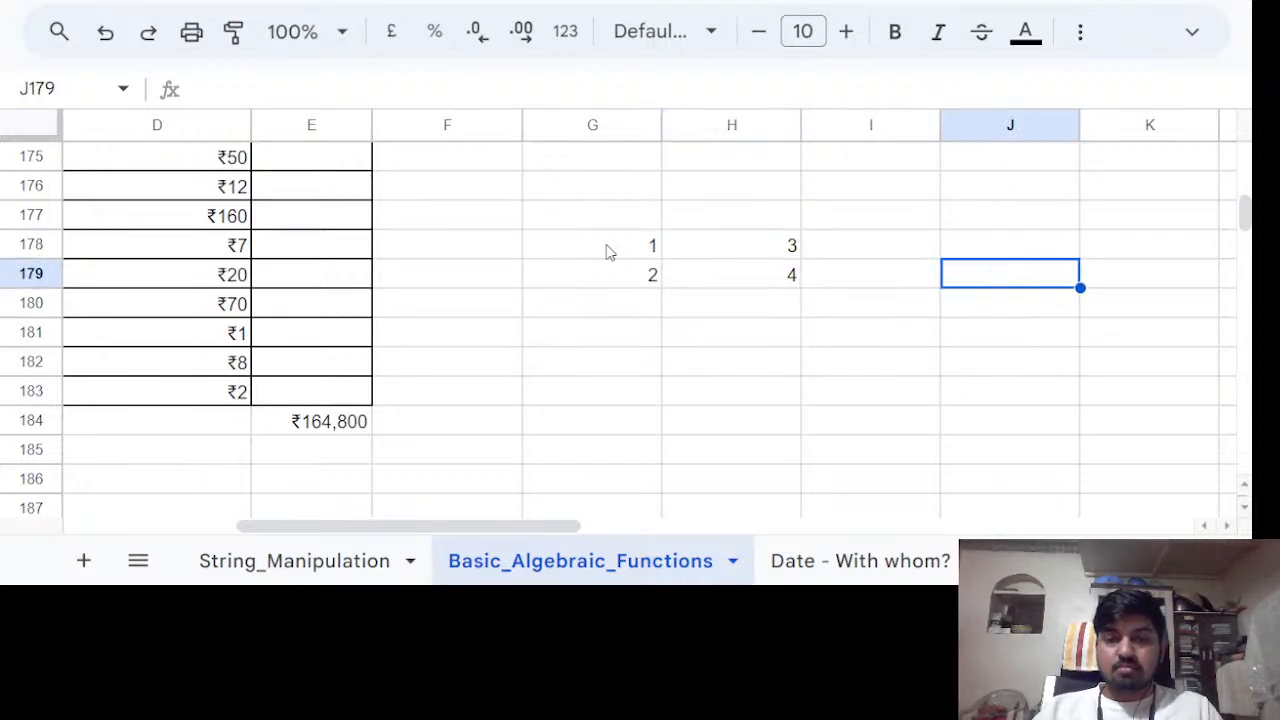
{"action": "key", "text": "Up"}
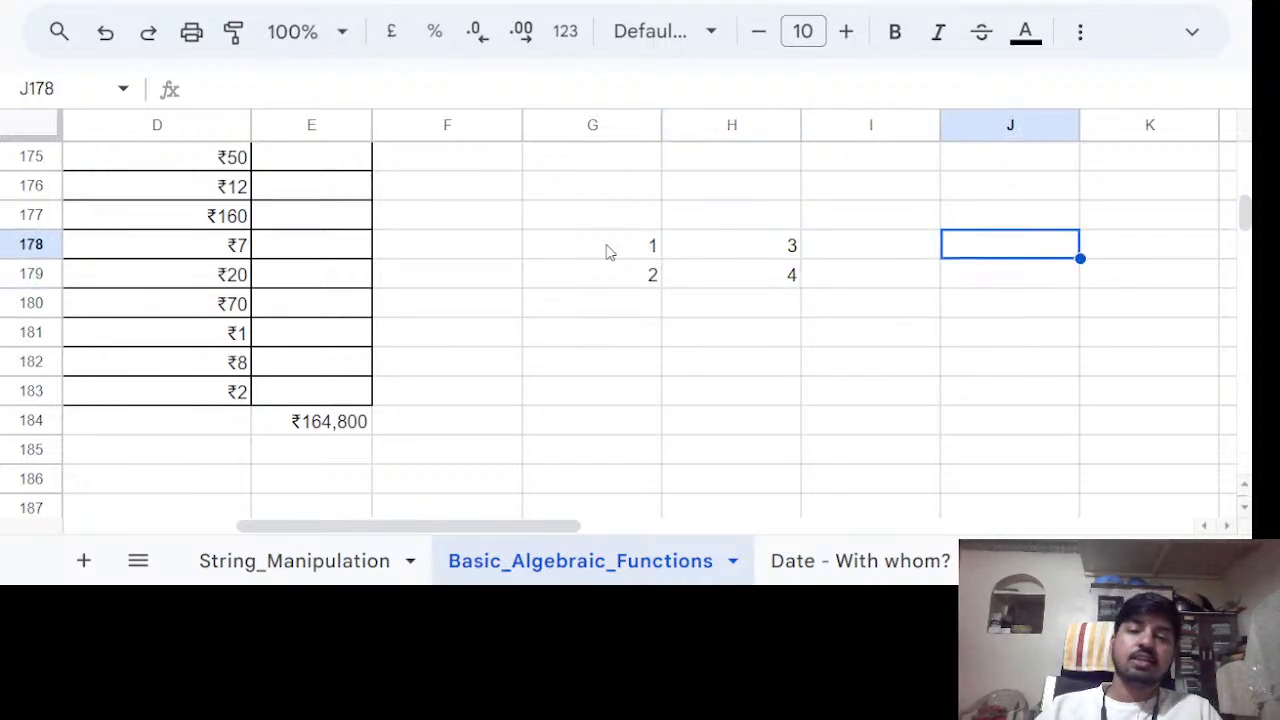
{"action": "type", "text": "3"}
{"action": "key", "text": "Return"}
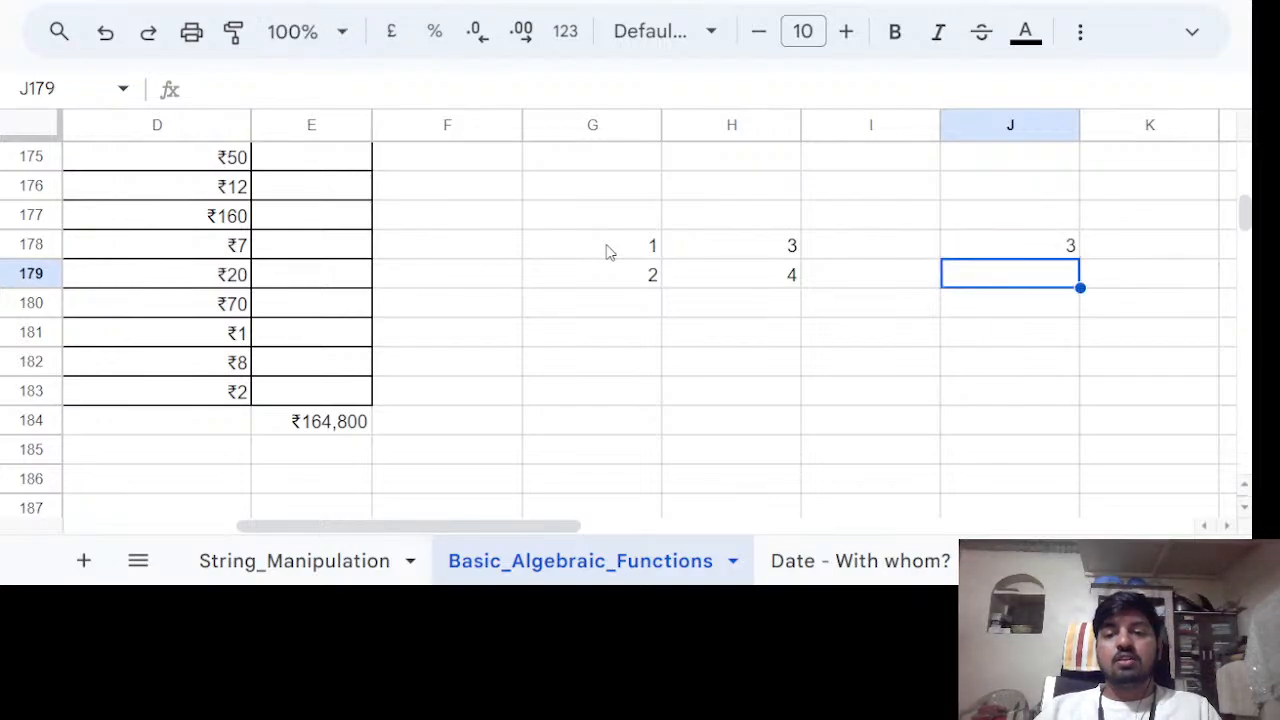
{"action": "type", "text": "4"}
{"action": "key", "text": "Return"}
Enter 4 and 5 in cells K178 and K179 as the second matrix's second column.
{"action": "key", "text": "Right"}
{"action": "key", "text": "Up"}
{"action": "key", "text": "Up"}
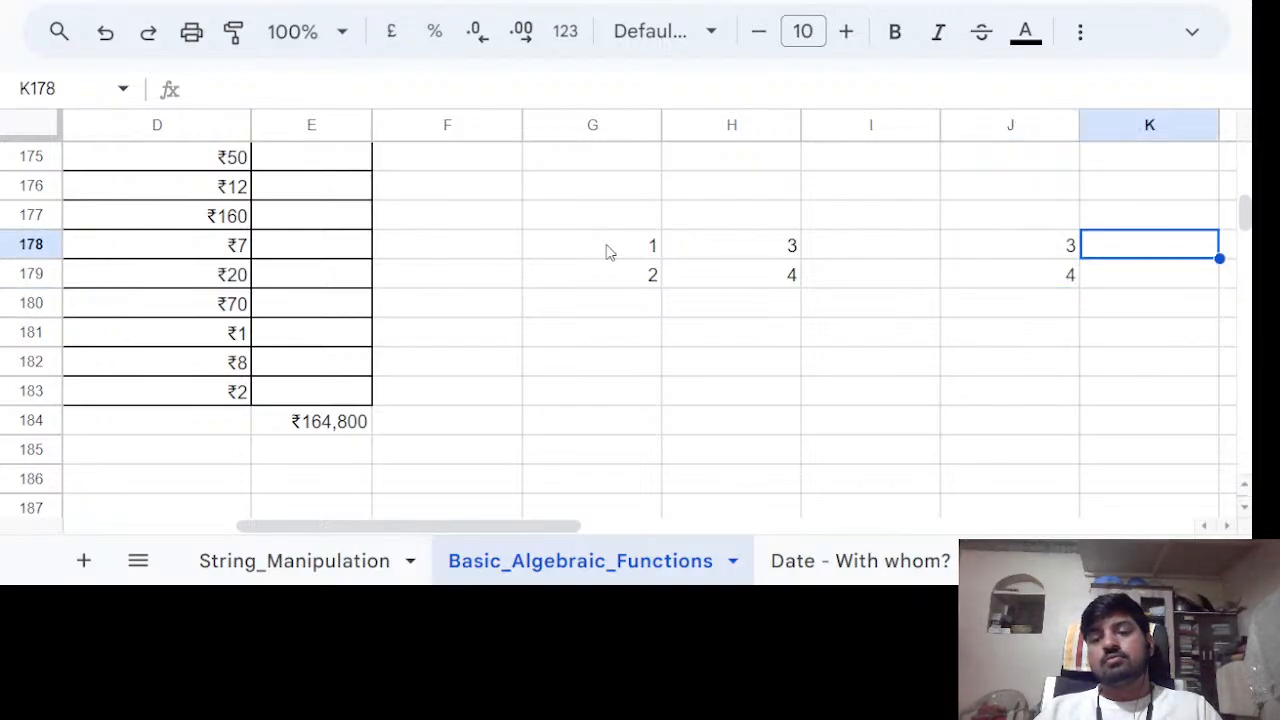
{"action": "type", "text": "4"}
{"action": "key", "text": "Return"}
{"action": "type", "text": "5"}
{"action": "key", "text": "Return"}
Review the two 2×2 matrices in G178:H179 and J178:K179 one after the other.
{"action": "key", "text": "Up"}
{"action": "key", "text": "Left"}
{"action": "key", "text": "Left"}
{"action": "key", "text": "Left"}
{"action": "key", "text": "Up"}
{"action": "key", "text": "Left"}
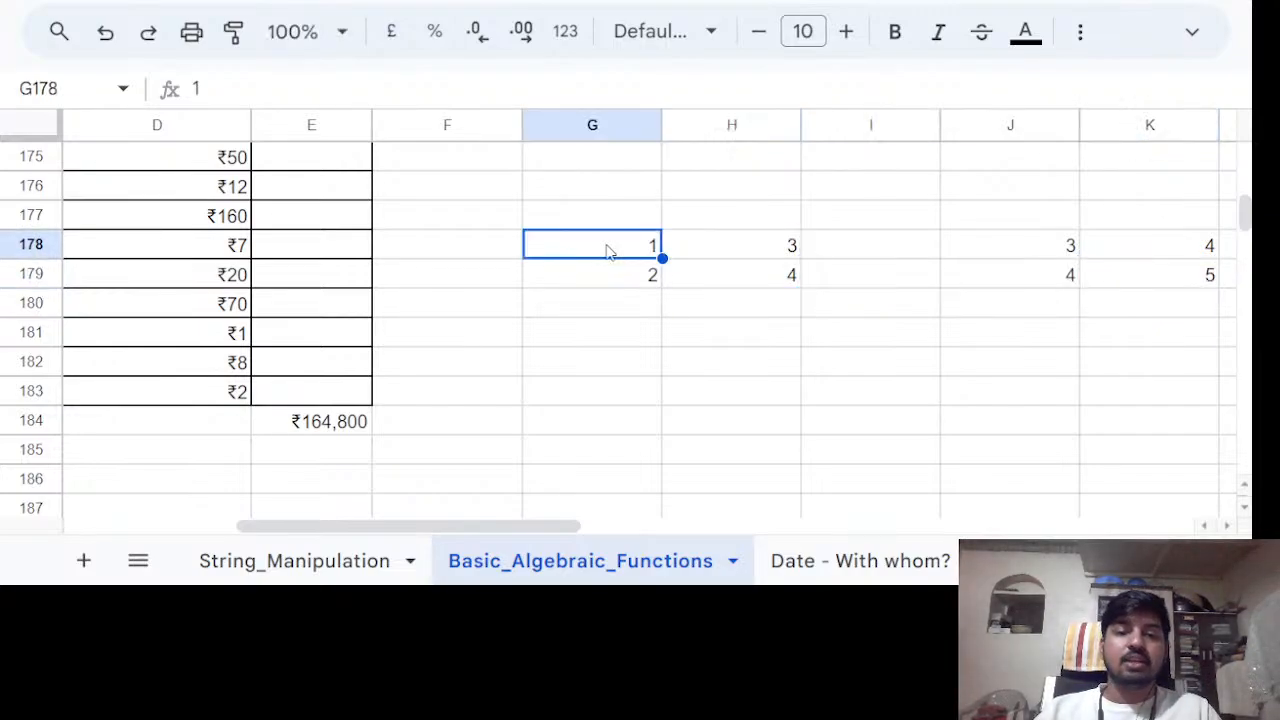
{"action": "key", "text": "shift+Right"}
{"action": "key", "text": "shift+Down"}
{"action": "key", "text": "Right"}
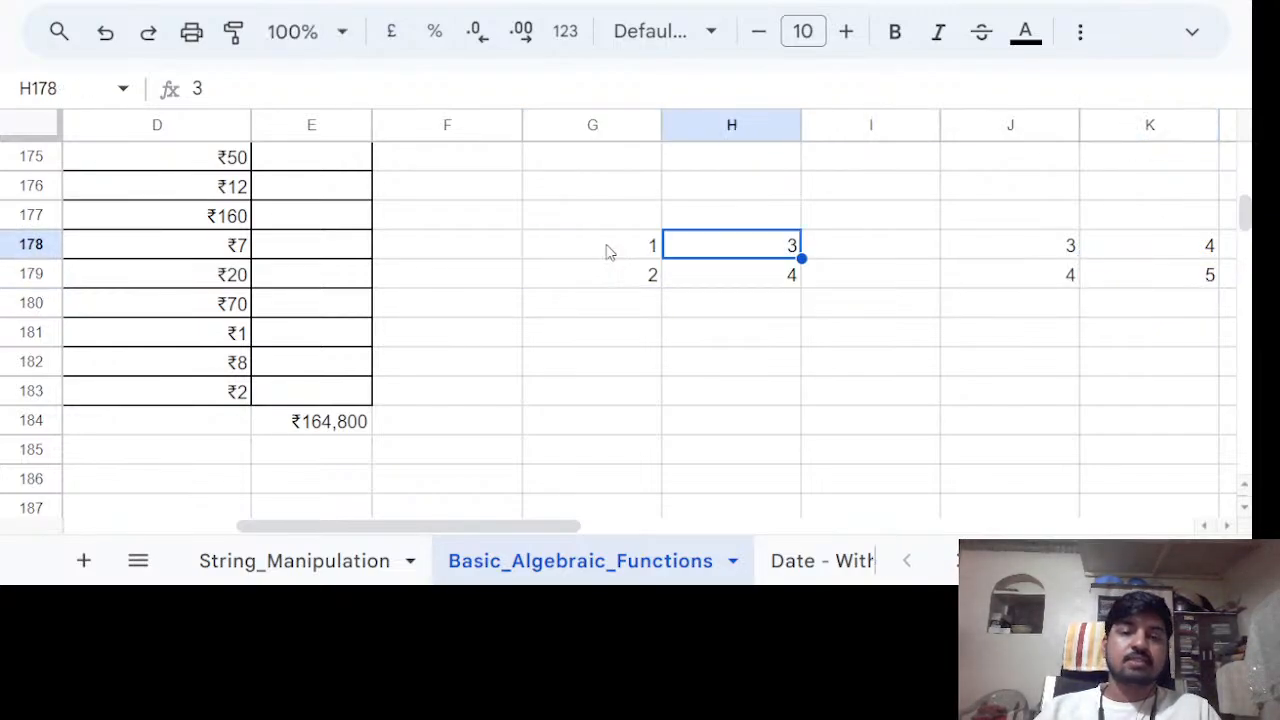
{"action": "key", "text": "Left"}
{"action": "key", "text": "shift+Right"}
{"action": "key", "text": "shift+Down"}
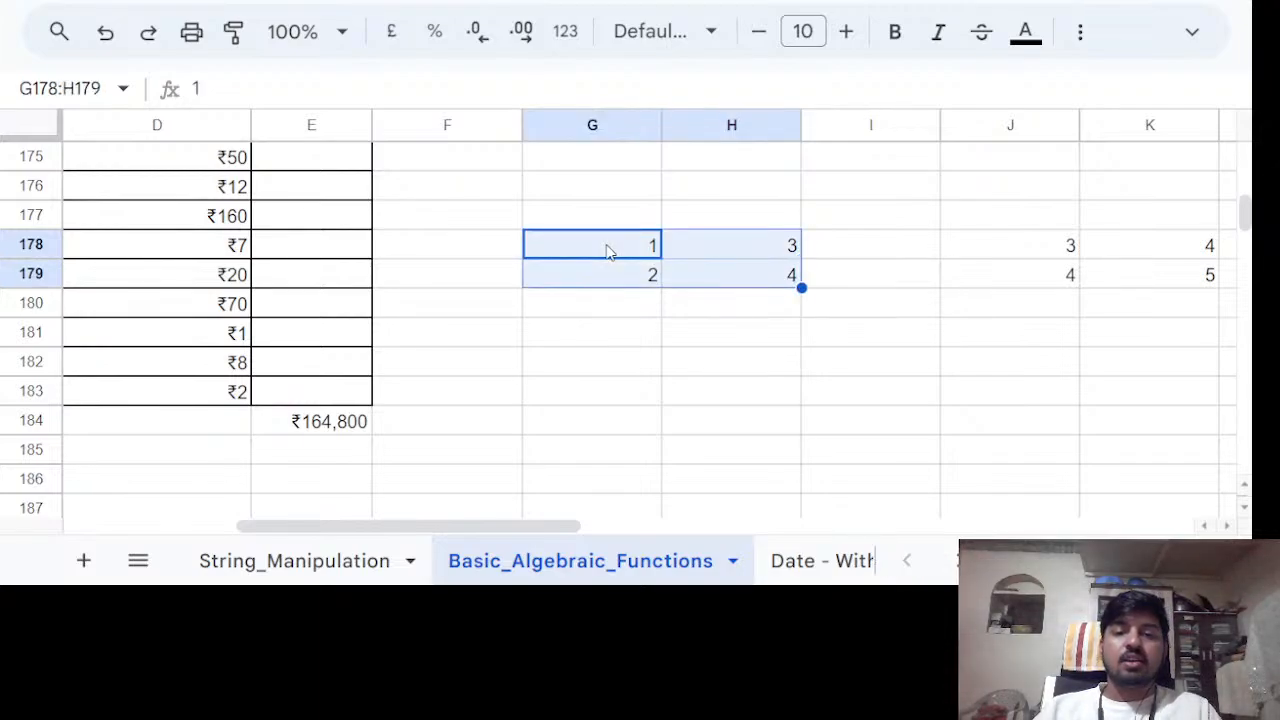
{"action": "key", "text": "Right"}
{"action": "key", "text": "Right"}
{"action": "key", "text": "Right"}
{"action": "key", "text": "Left"}
{"action": "key", "text": "Left"}
{"action": "key", "text": "Left"}
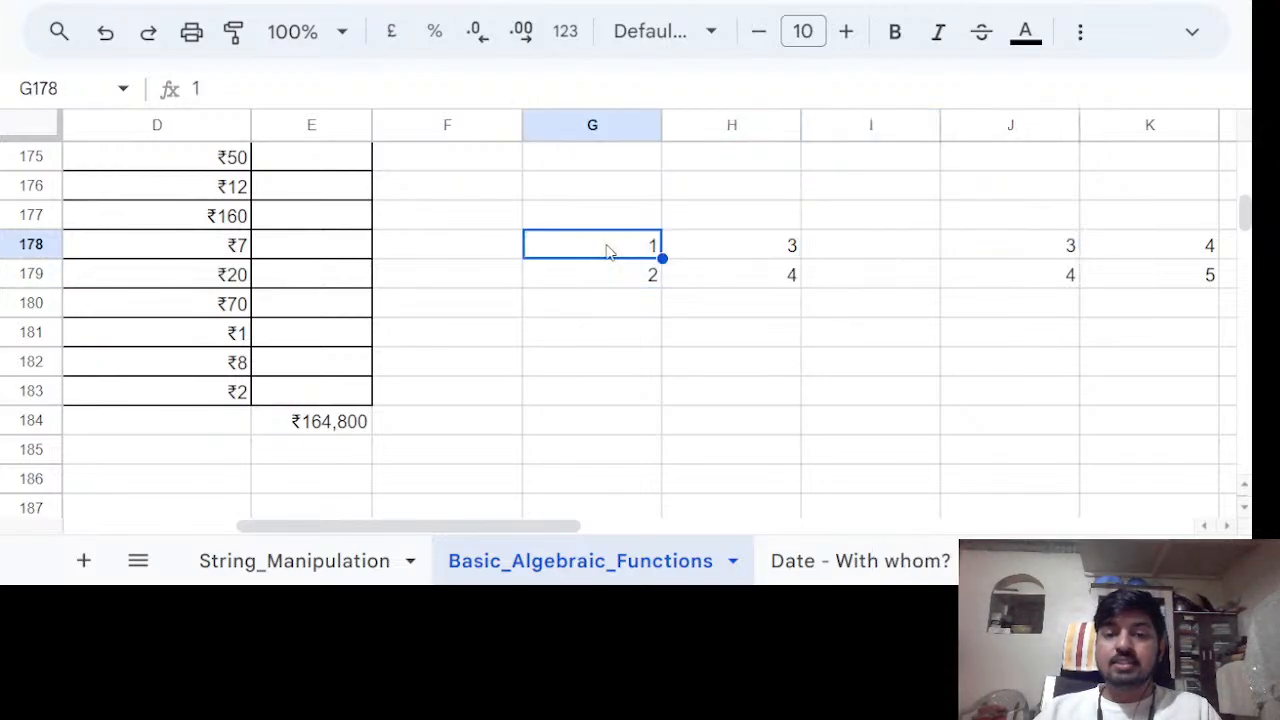
{"action": "key", "text": "shift+Right"}
{"action": "key", "text": "shift+Down"}
{"action": "key", "text": "Right"}
{"action": "key", "text": "Right"}
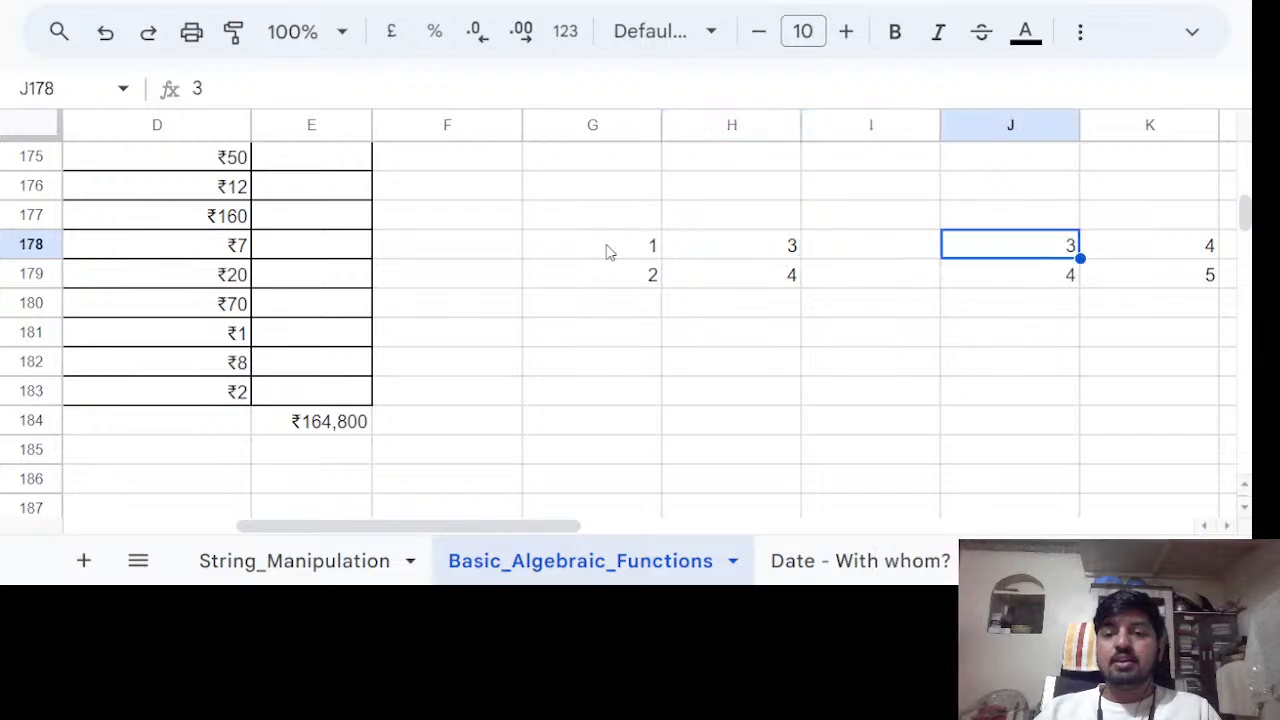
{"action": "key", "text": "shift+Right"}
{"action": "key", "text": "shift+Down"}
{"action": "key", "text": "Up"}
{"action": "key", "text": "Left"}
{"action": "key", "text": "Left"}
{"action": "key", "text": "Left"}
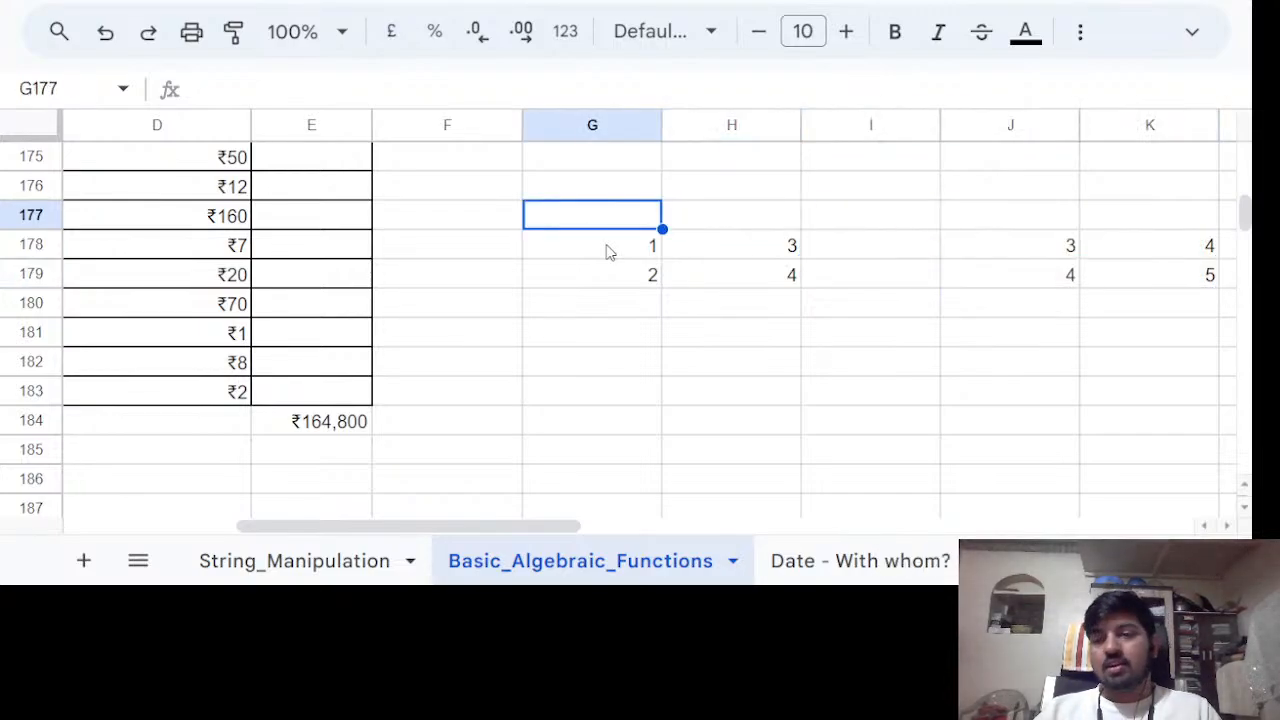
Examine both matrices together across the range G178:K179.
{"action": "key", "text": "Right"}
{"action": "key", "text": "Right"}
{"action": "key", "text": "Right"}
{"action": "key", "text": "Right"}
{"action": "key", "text": "Left"}
{"action": "key", "text": "Left"}
{"action": "key", "text": "Left"}
{"action": "key", "text": "Left"}
{"action": "key", "text": "Up"}
{"action": "key", "text": "Down"}
{"action": "key", "text": "Down"}
{"action": "key", "text": "shift+Right"}
{"action": "key", "text": "shift+Right"}
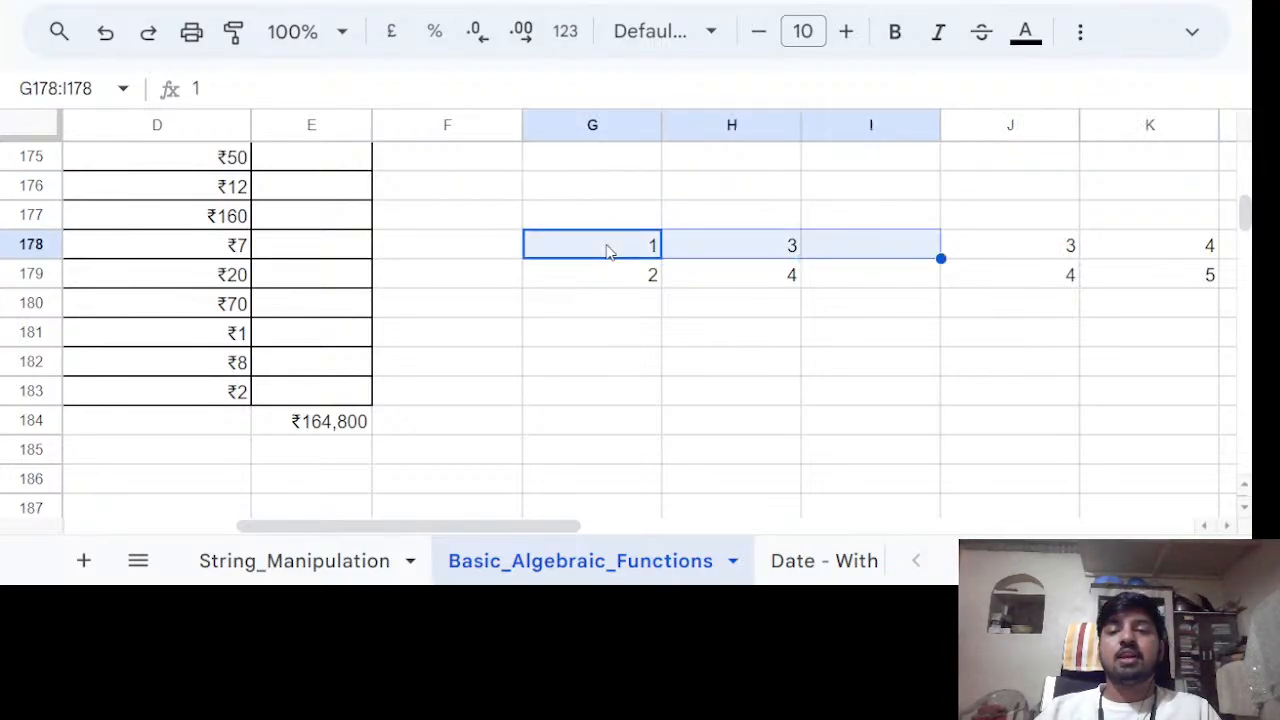
{"action": "key", "text": "shift+Right"}
{"action": "key", "text": "shift+Right"}
{"action": "key", "text": "shift+Down"}
{"action": "key", "text": "Left"}
{"action": "key", "text": "Right"}
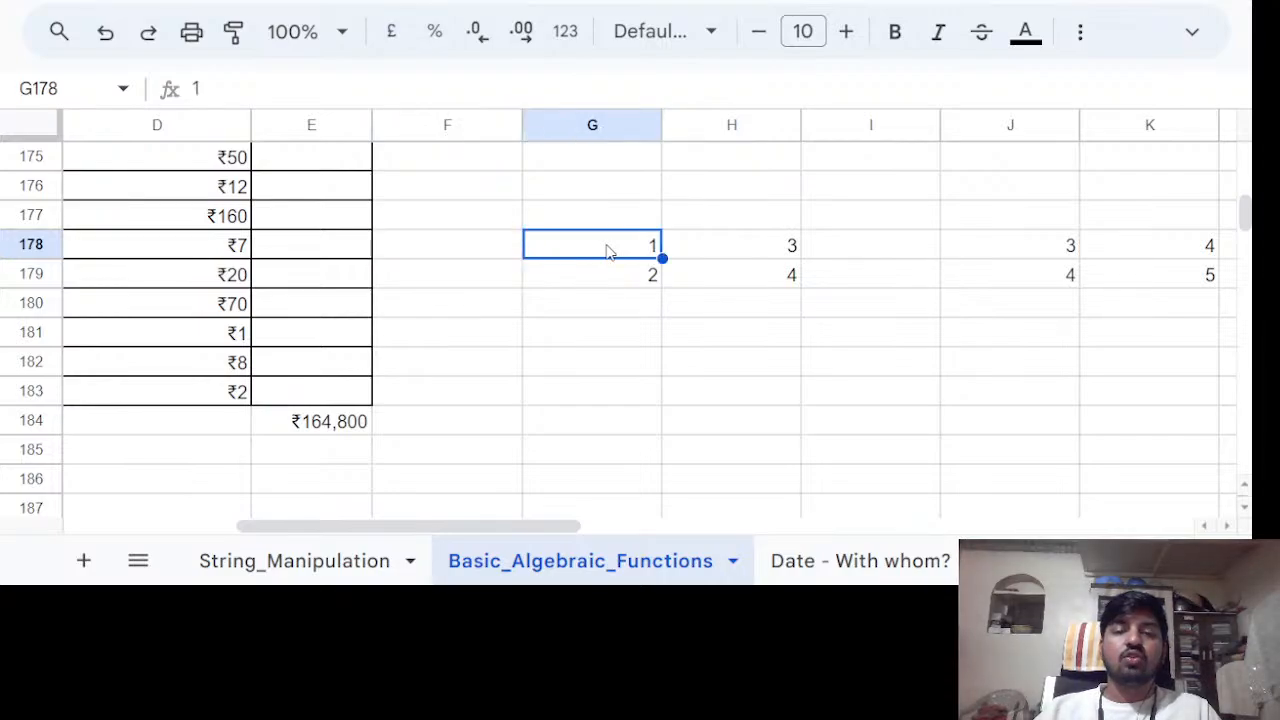
Highlight the empty range G182:H183 below the first matrix as a 2×2 result area.
{"action": "key", "text": "Down"}
{"action": "key", "text": "Down"}
{"action": "key", "text": "Down"}
{"action": "key", "text": "Down"}
{"action": "key", "text": "Up"}
{"action": "key", "text": "Down"}
{"action": "key", "text": "shift+Right"}
{"action": "key", "text": "shift+Down"}
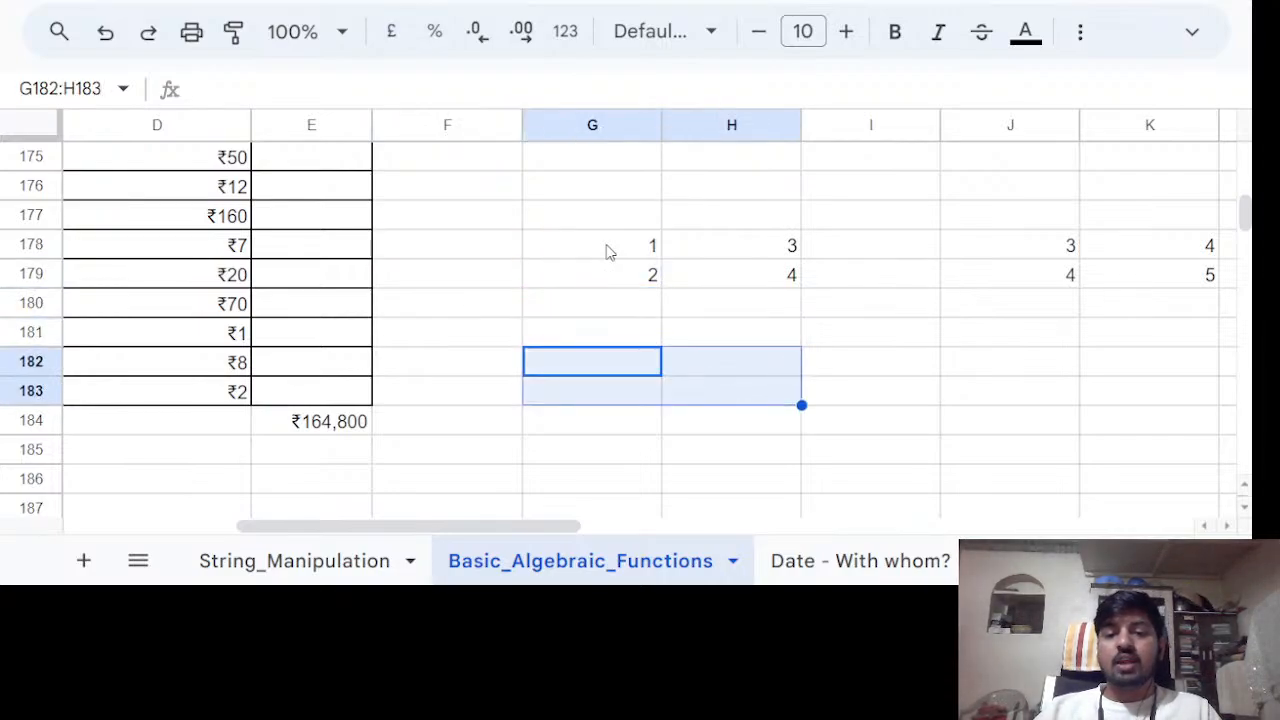
Compare the first matrix's column G178:G179 with the second matrix's row J178:K178.
{"action": "key", "text": "Up"}
{"action": "key", "text": "Up"}
{"action": "key", "text": "Up"}
{"action": "key", "text": "Up"}
{"action": "key", "text": "shift+Down"}
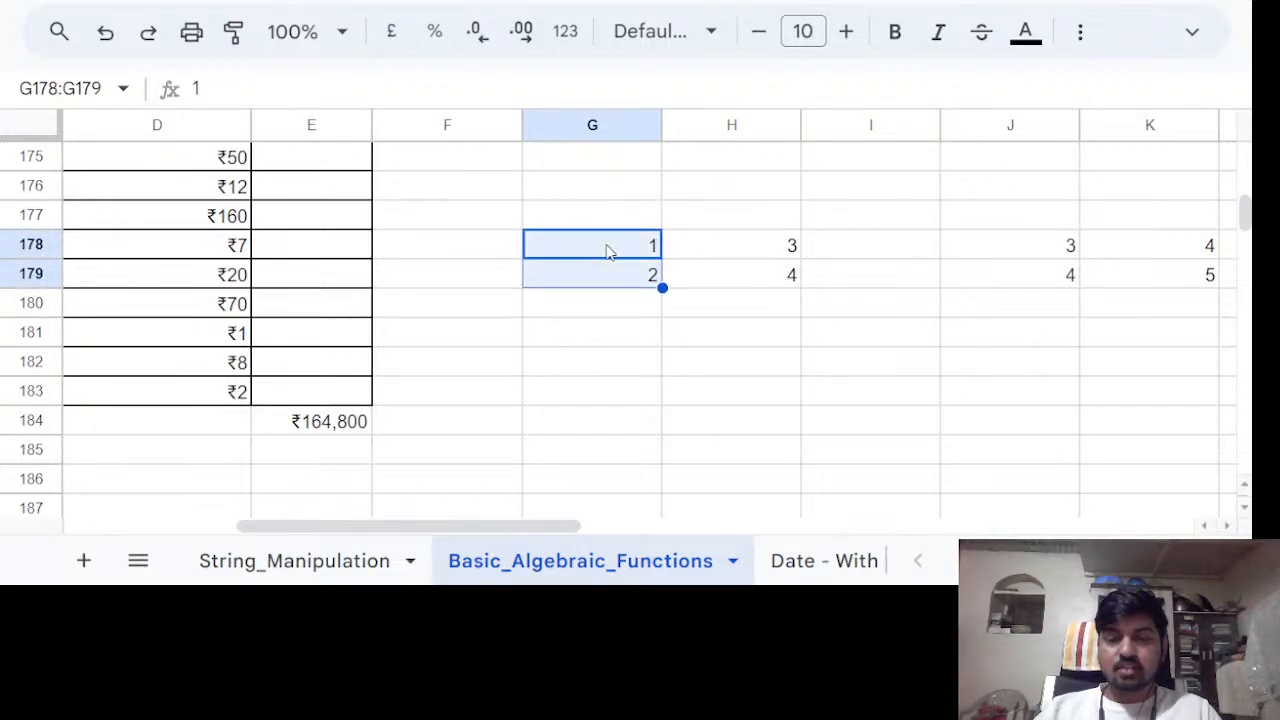
{"action": "key", "text": "Right"}
{"action": "key", "text": "Right"}
{"action": "key", "text": "Right"}
{"action": "key", "text": "shift+Right"}
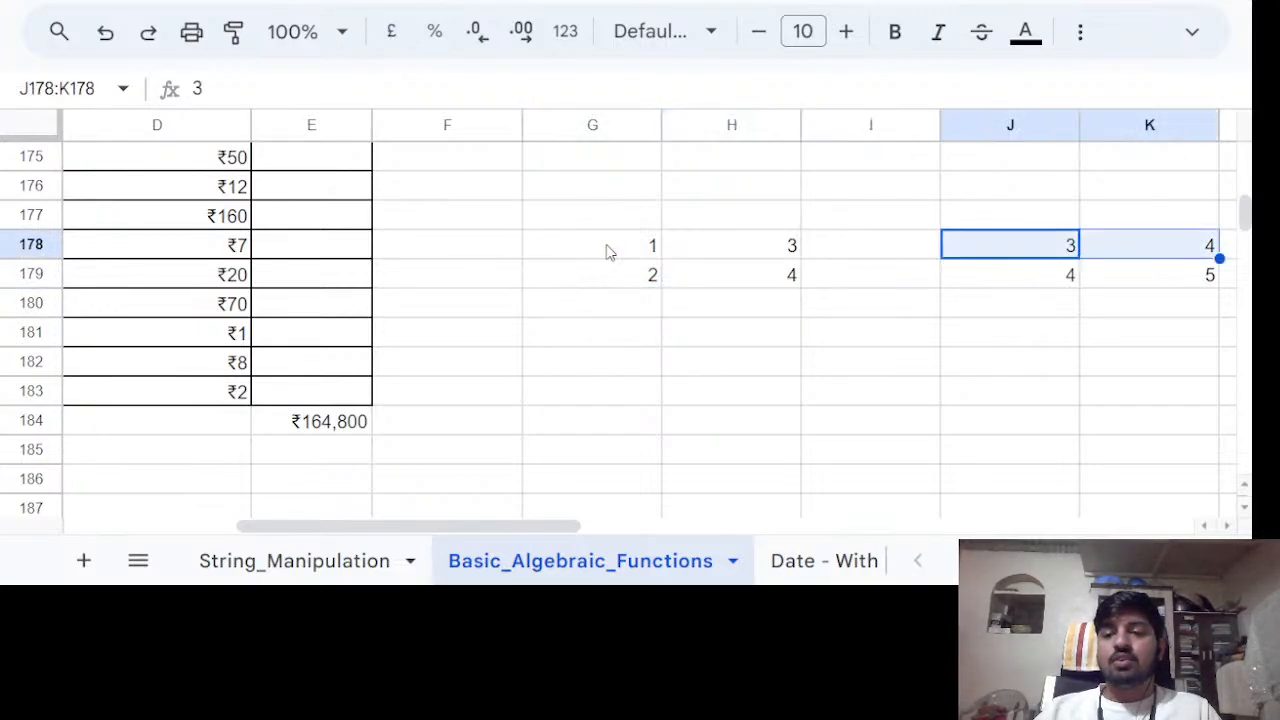
{"action": "key", "text": "Up"}
{"action": "key", "text": "Down"}
{"action": "key", "text": "Down"}
{"action": "key", "text": "Left"}
{"action": "key", "text": "Left"}
{"action": "key", "text": "Up"}
{"action": "key", "text": "Left"}
{"action": "key", "text": "Up"}
{"action": "key", "text": "Down"}
{"action": "key", "text": "Down"}
{"action": "key", "text": "Up"}
{"action": "key", "text": "Down"}
{"action": "key", "text": "Up"}
{"action": "key", "text": "shift+Right"}
{"action": "key", "text": "shift+Right"}
{"action": "key", "text": "shift+Right"}
{"action": "key", "text": "shift+Right"}
{"action": "key", "text": "shift+Down"}
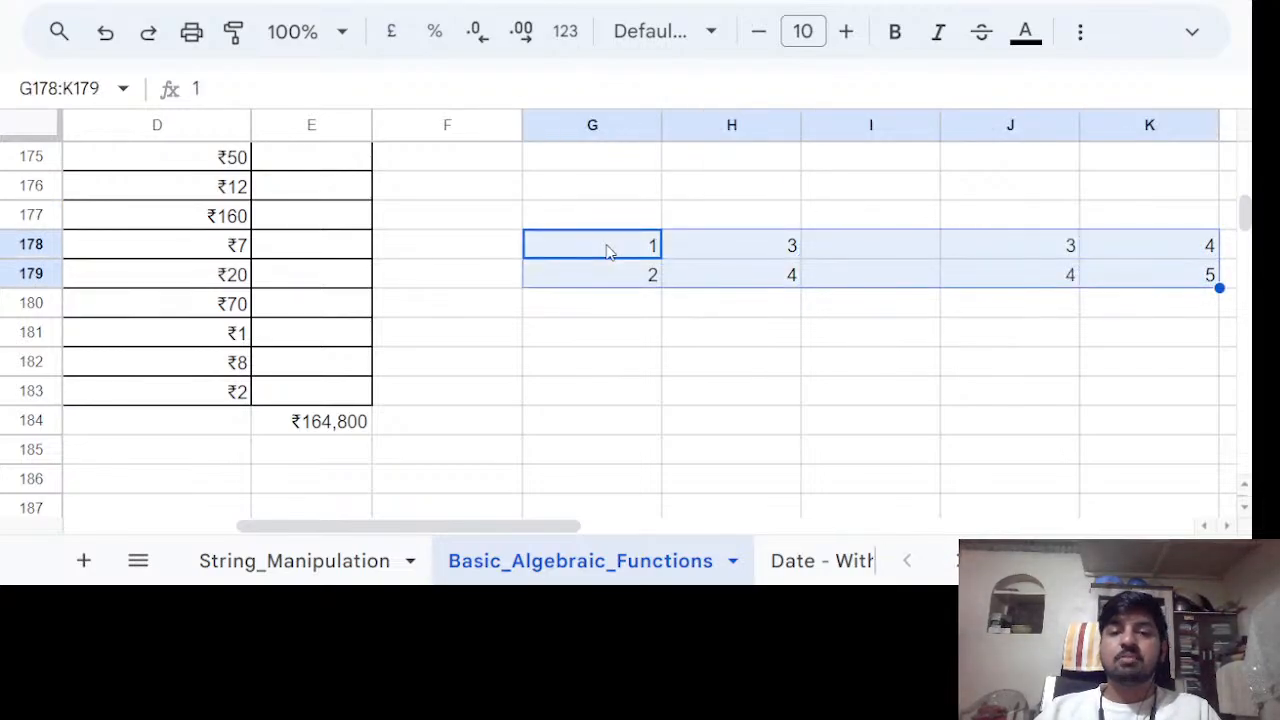
{"action": "left_click", "coordinate": [607, 251]}
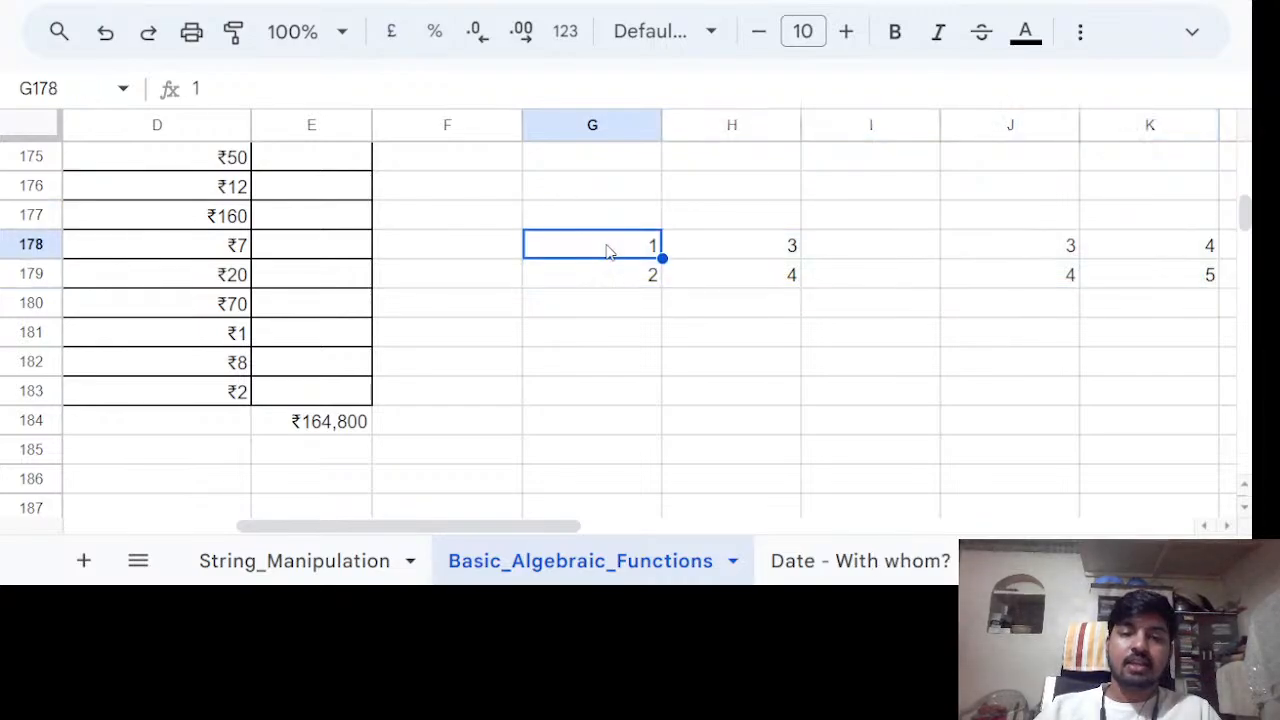
Start a SUMPRODUCT formula in cell G182.
{"action": "key", "text": "Down"}
{"action": "key", "text": "Down"}
{"action": "key", "text": "Down"}
{"action": "key", "text": "Down"}
{"action": "type", "text": "="}
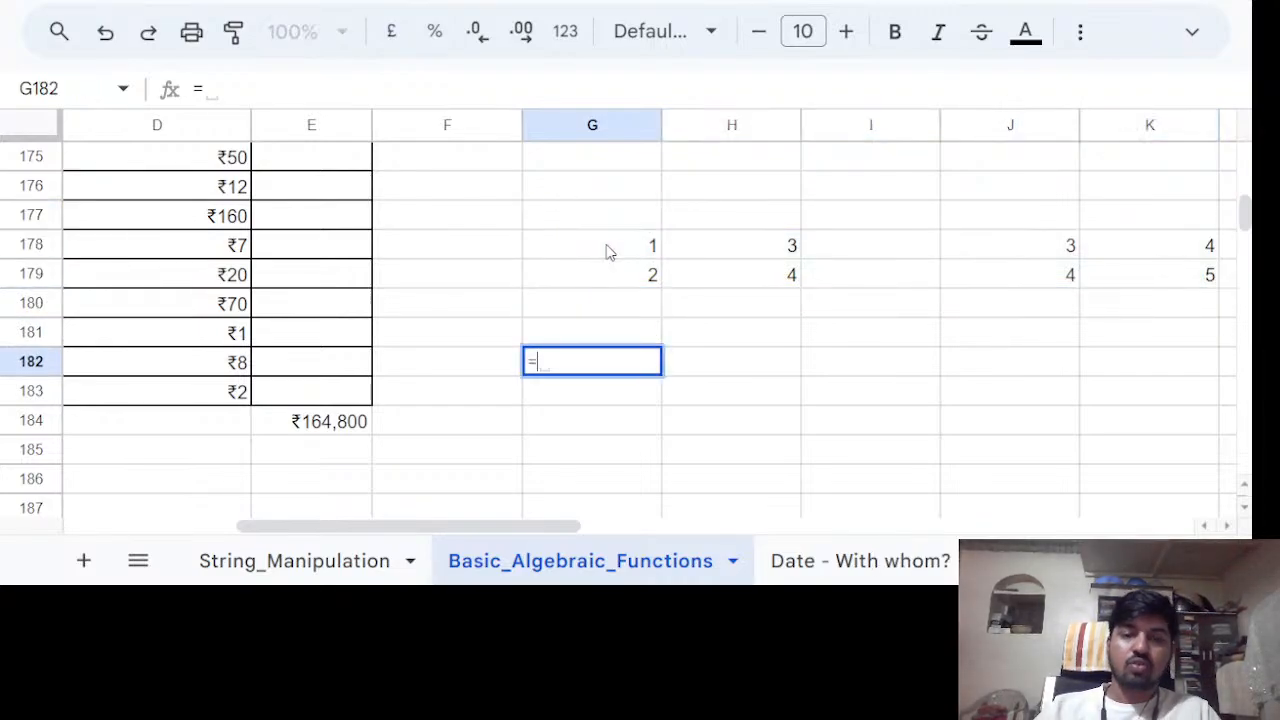
{"action": "key", "text": "Up"}
{"action": "key", "text": "Up"}
{"action": "key", "text": "BackSpace"}
{"action": "key", "text": "BackSpace"}
{"action": "key", "text": "BackSpace"}
{"action": "key", "text": "BackSpace"}
{"action": "type", "text": "S"}
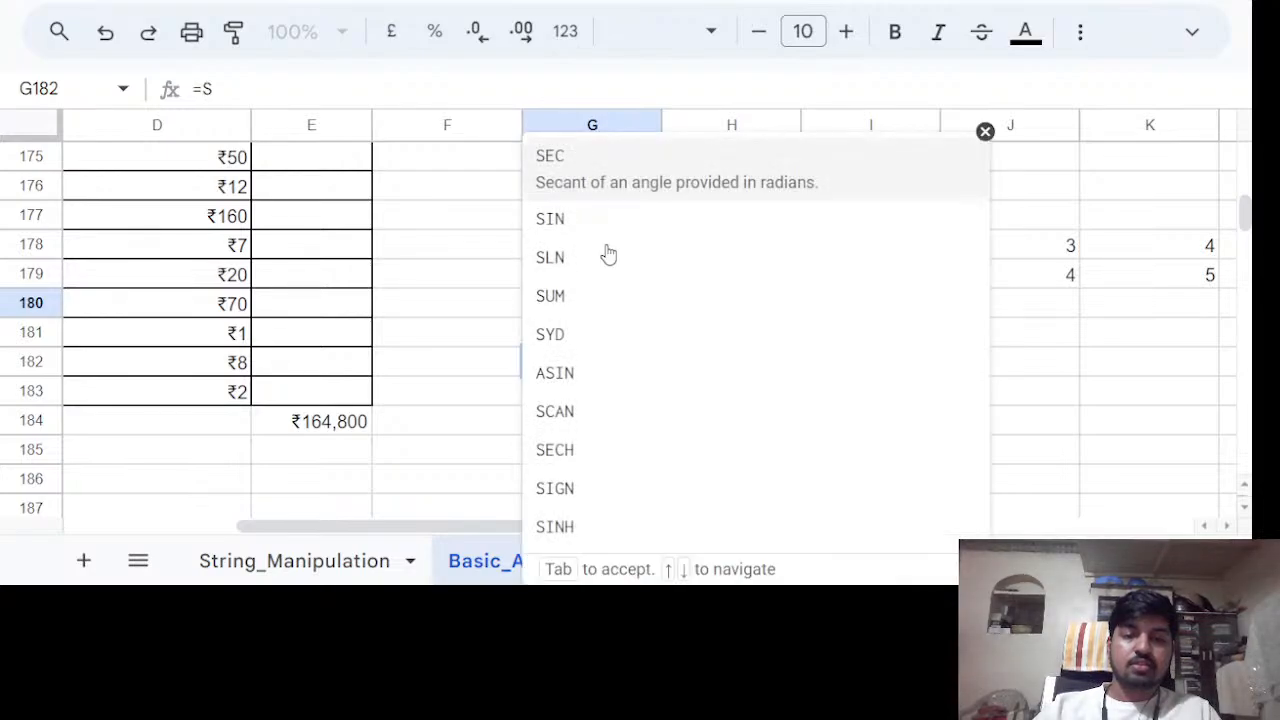
{"action": "type", "text": "UMPR"}
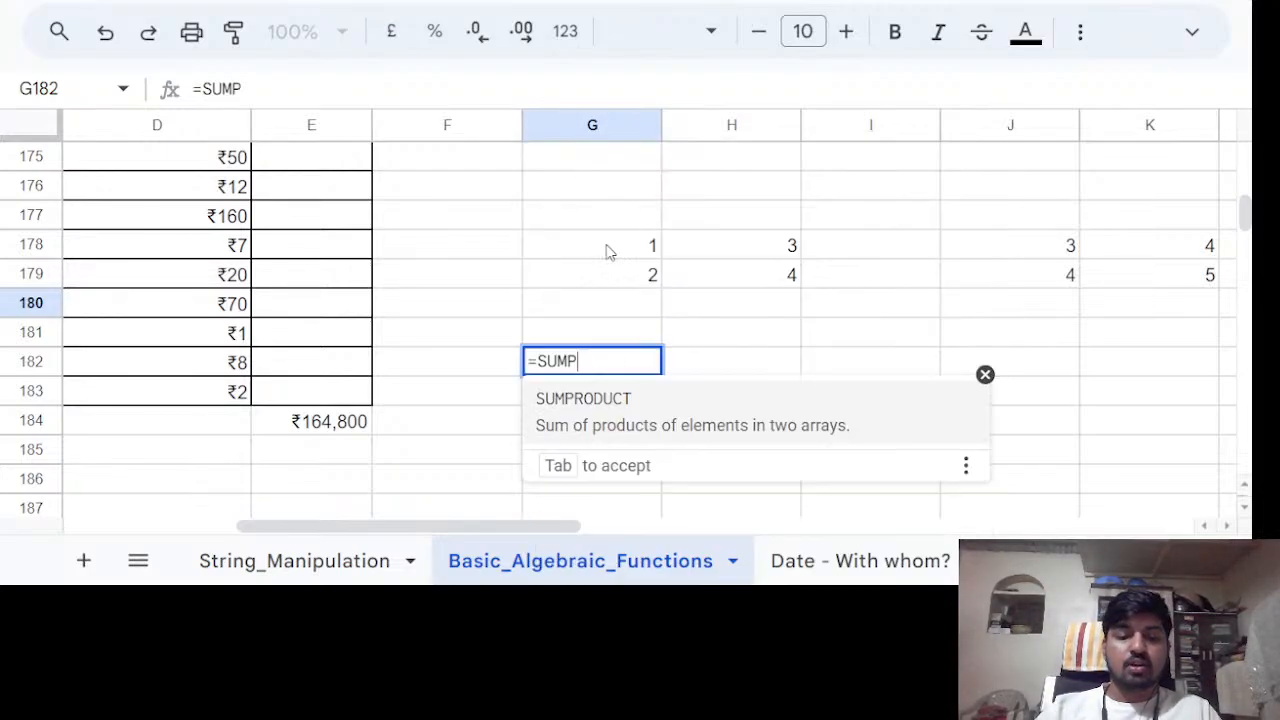
{"action": "key", "text": "Tab"}
Set the column G178:G179 as the first array of the SUMPRODUCT formula.
{"action": "key", "text": "Up"}
{"action": "key", "text": "Up"}
{"action": "key", "text": "Up"}
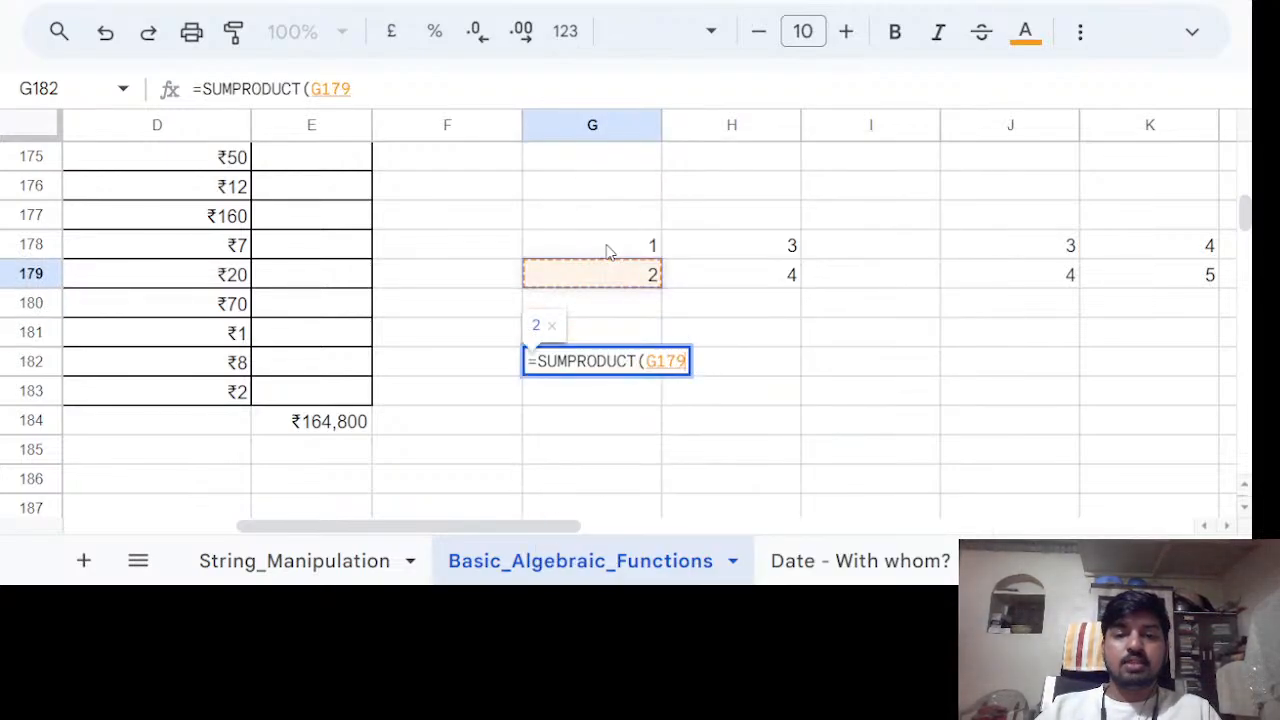
{"action": "key", "text": "Up"}
{"action": "key", "text": "shift+Down"}
{"action": "type", "text": ","}
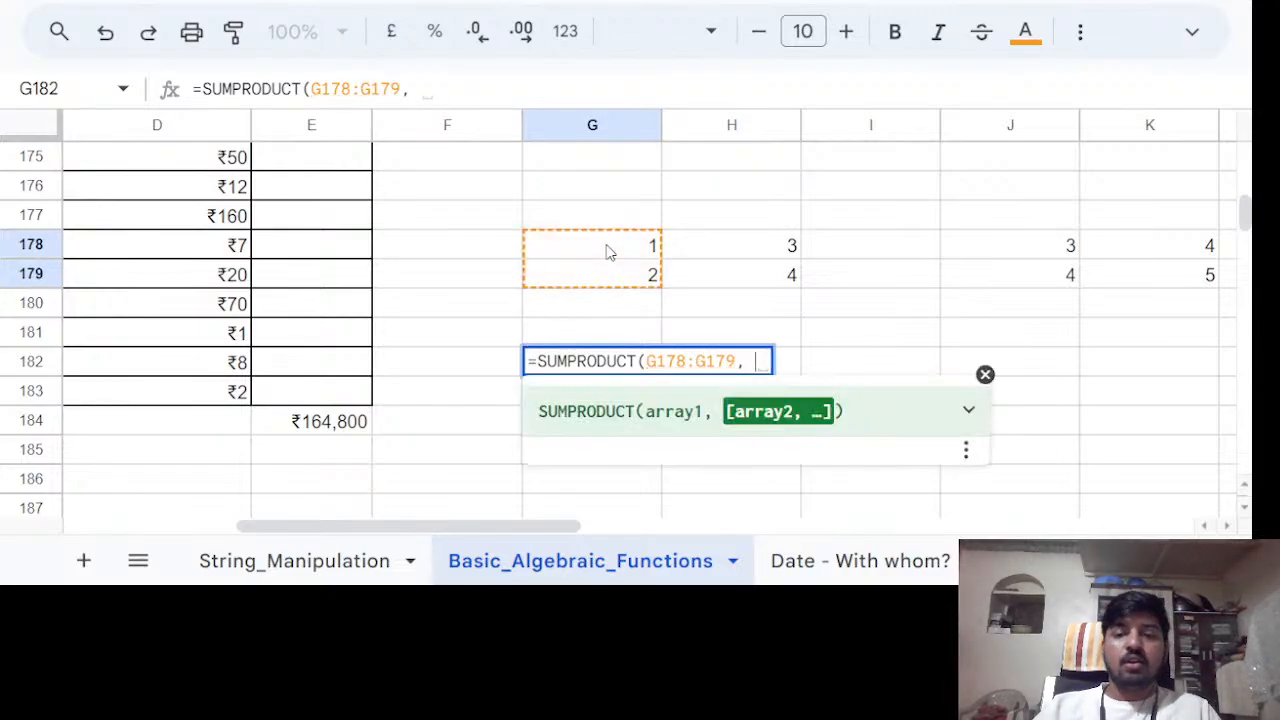
Try completing the G182 formula with the row J178:K178 directly as the second array.
{"action": "left_click_drag", "start_coordinate": [1072, 246], "coordinate": [1120, 257]}
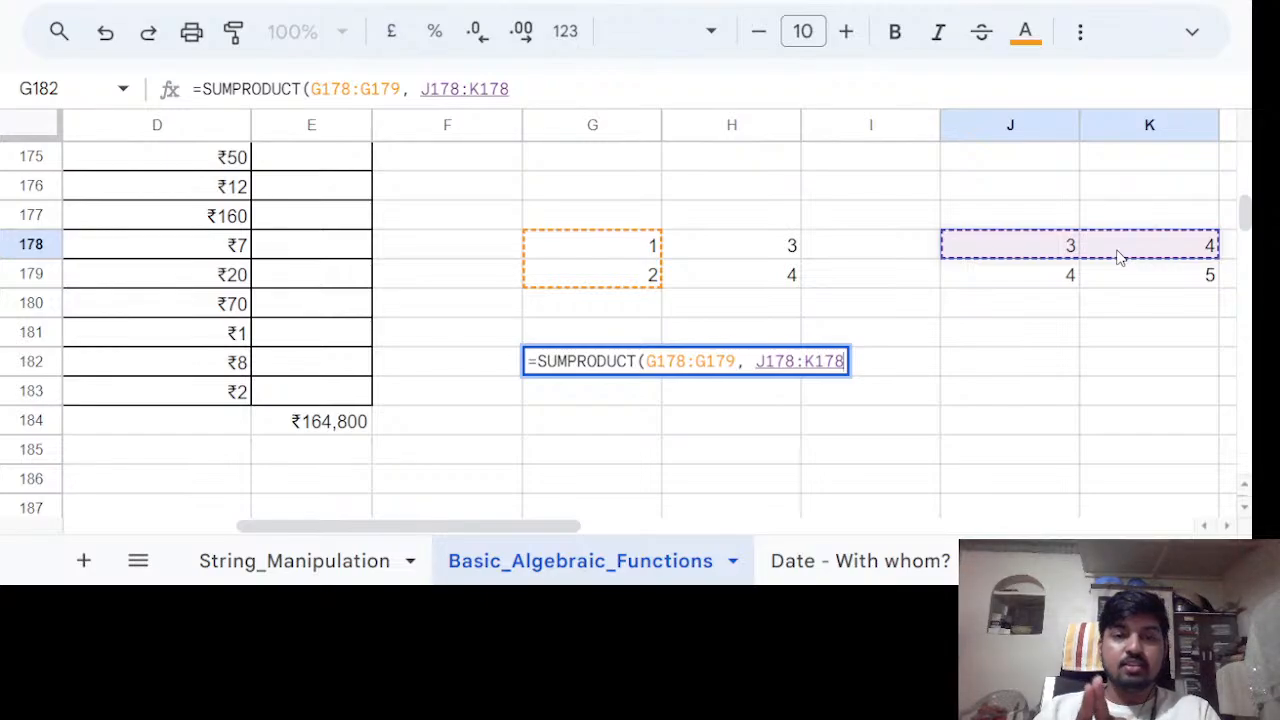
{"action": "type", "text": ")"}
{"action": "key", "text": "Return"}
{"action": "key", "text": "Up"}
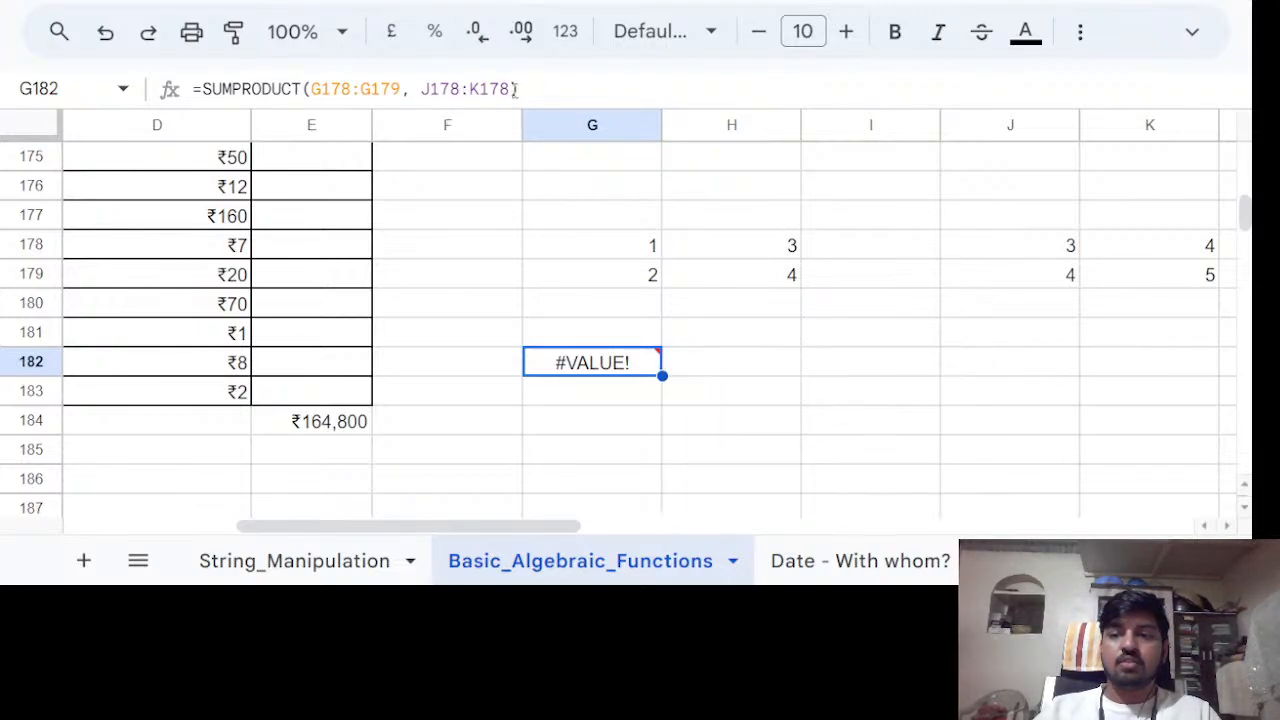
Replace the second array in the G182 formula with a TRANSPOSE function.
{"action": "left_click", "coordinate": [453, 89]}
{"action": "left_click", "coordinate": [512, 89]}
{"action": "key", "text": "BackSpace"}
{"action": "key", "text": "BackSpace"}
{"action": "key", "text": "BackSpace"}
{"action": "key", "text": "BackSpace"}
{"action": "key", "text": "BackSpace"}
{"action": "key", "text": "BackSpace"}
{"action": "key", "text": "BackSpace"}
{"action": "key", "text": "BackSpace"}
{"action": "key", "text": "BackSpace"}
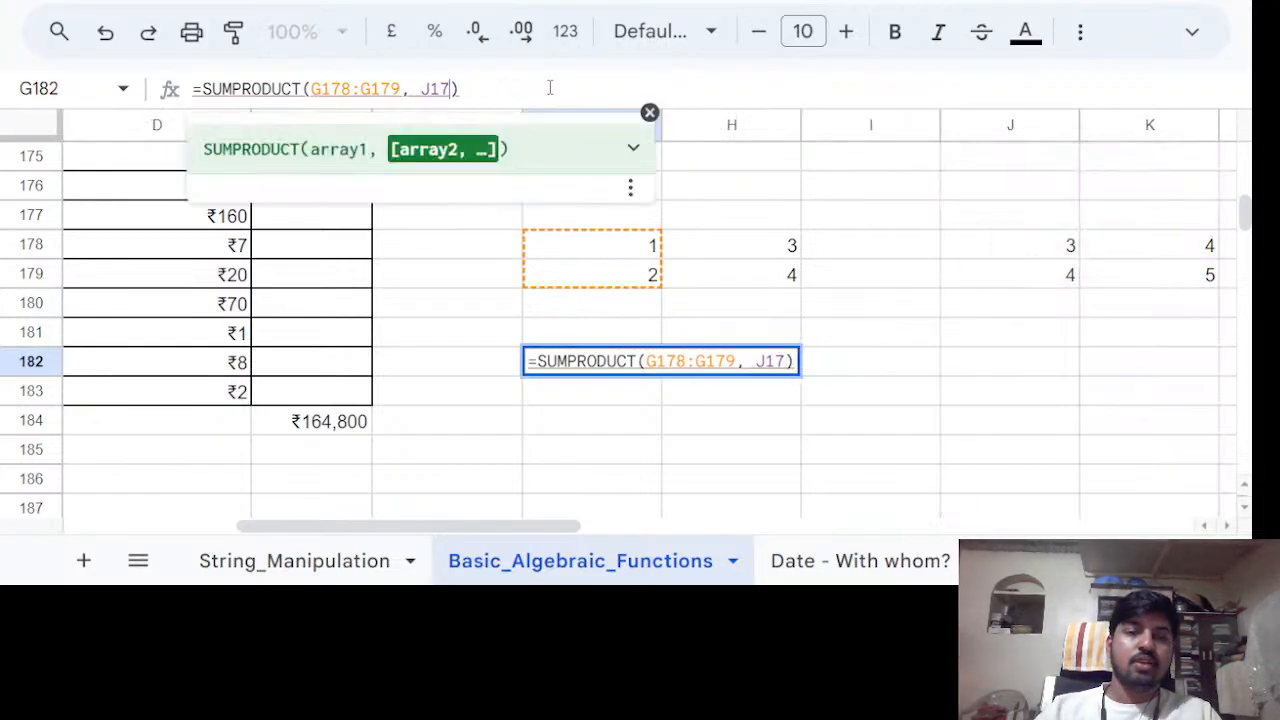
{"action": "type", "text": "TR"}
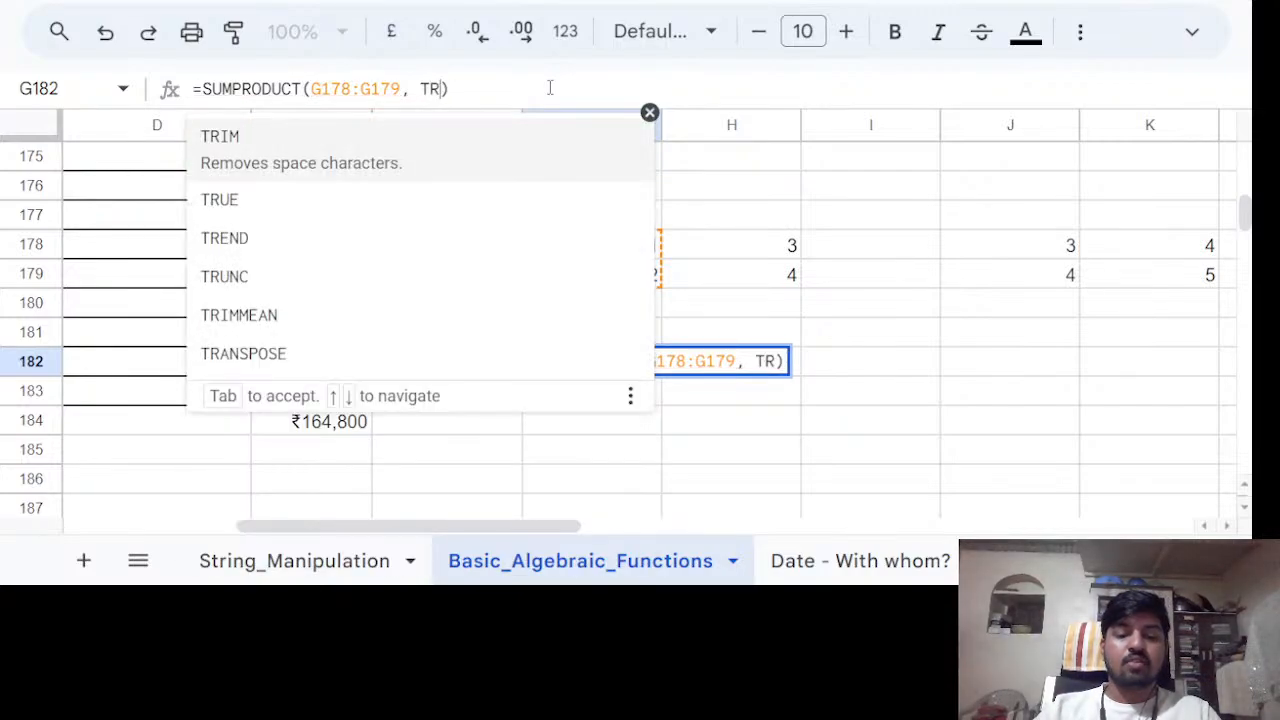
{"action": "type", "text": "A"}
{"action": "key", "text": "Tab"}
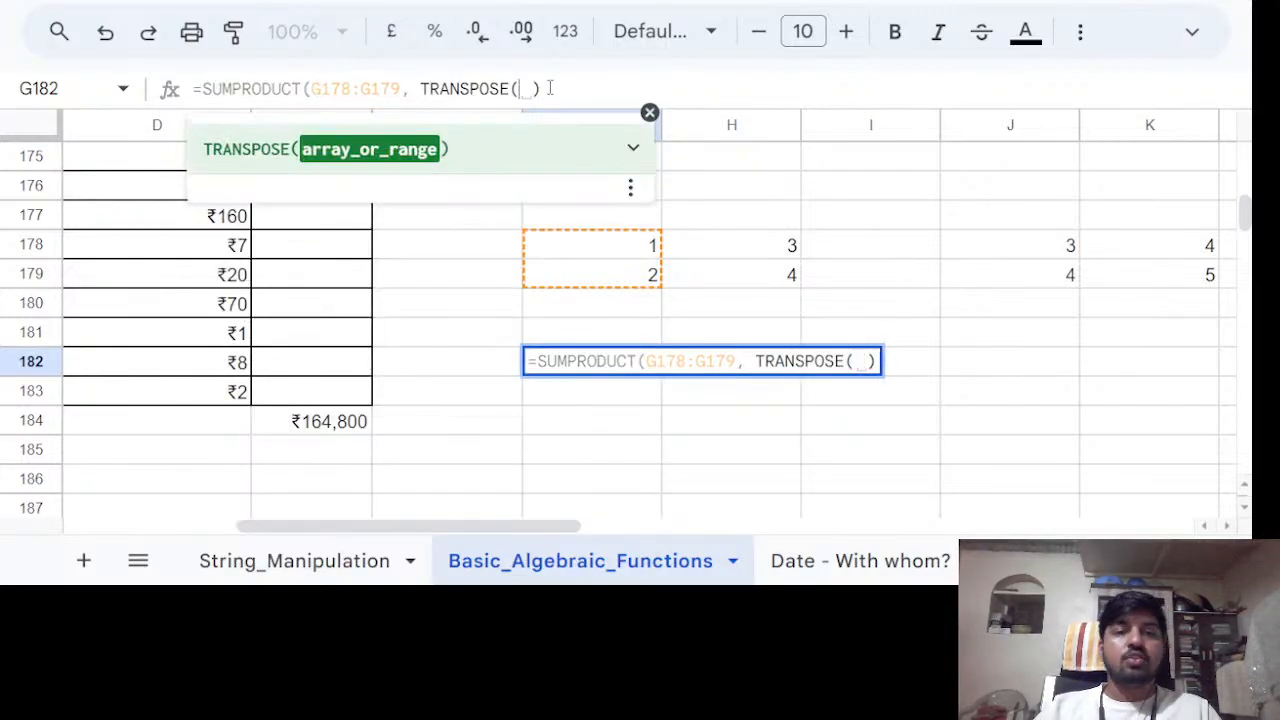
Complete the G182 formula as =SUMPRODUCT(G178:G179, TRANSPOSE(J178:K178)).
{"action": "left_click_drag", "start_coordinate": [1072, 252], "coordinate": [1117, 253]}
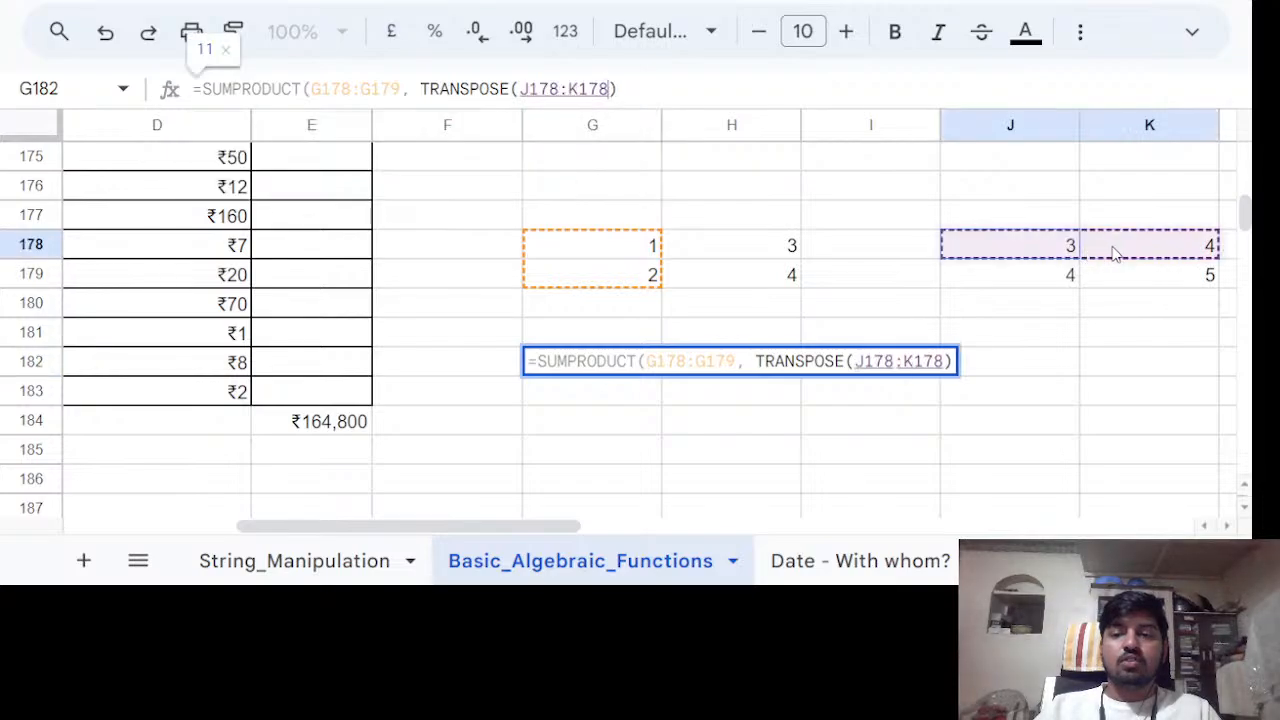
{"action": "type", "text": ")"}
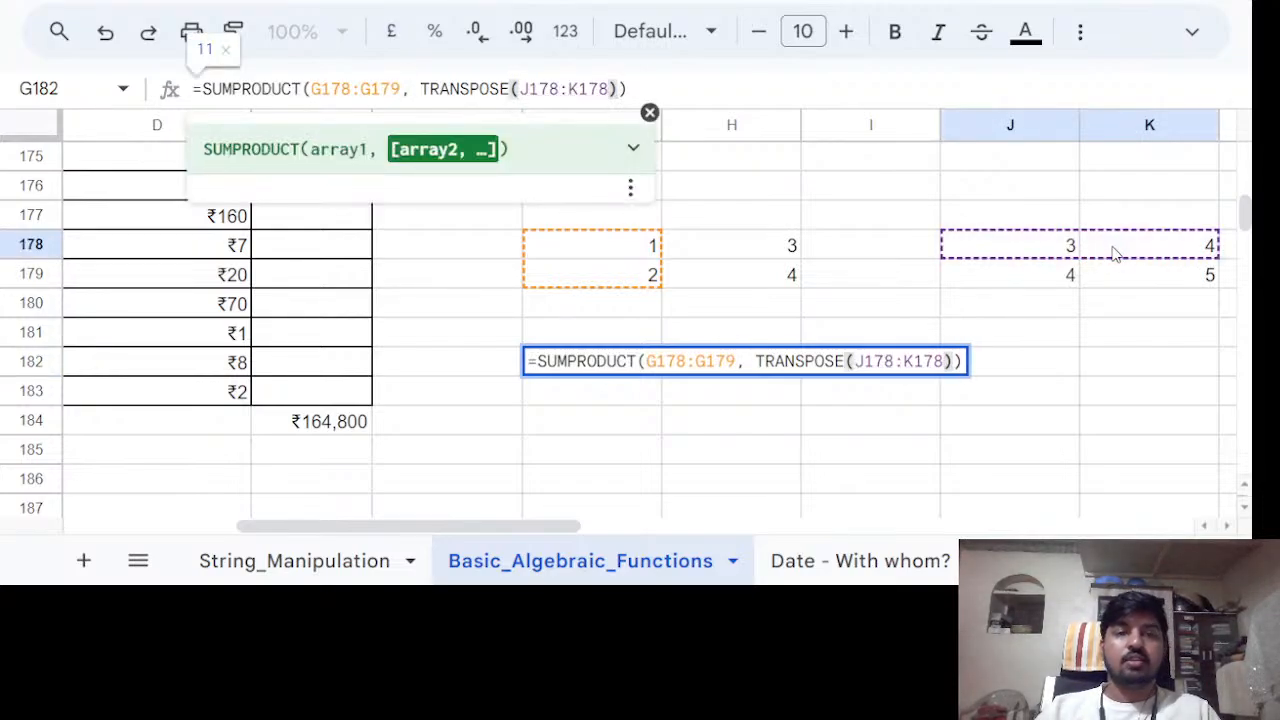
{"action": "key", "text": "Return"}
{"action": "key", "text": "Up"}
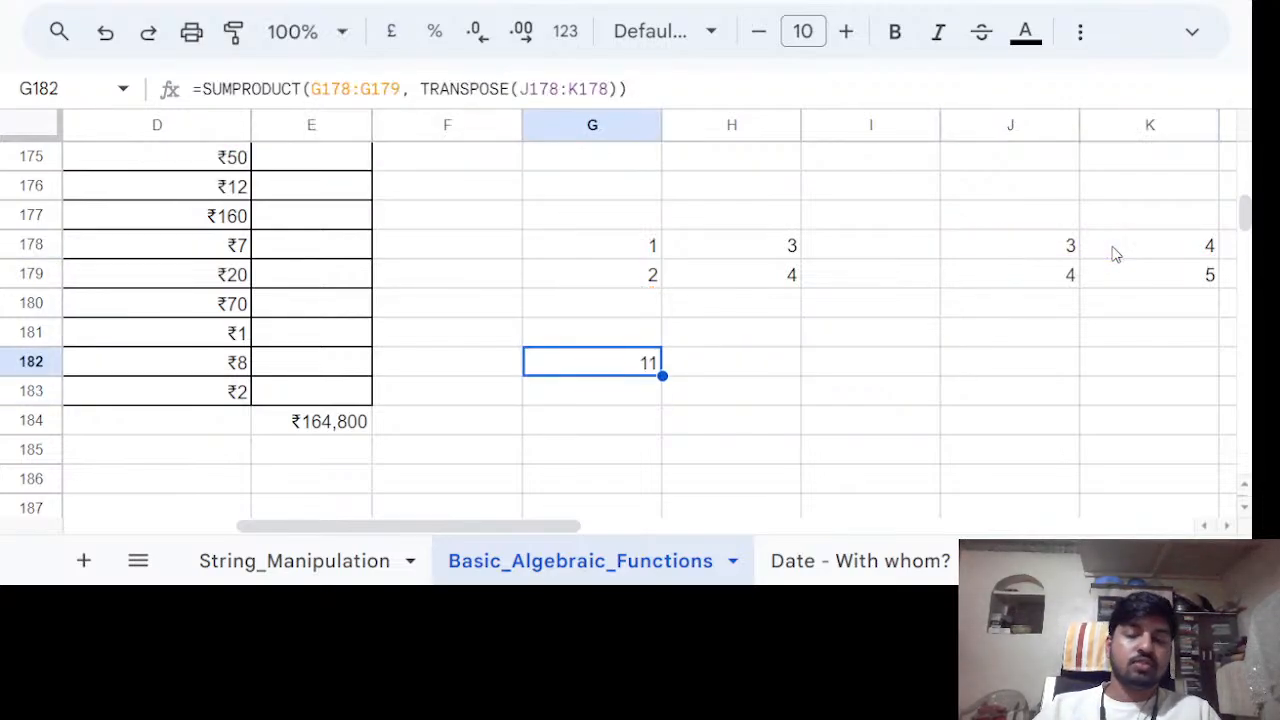
Highlight the row J178:K178 and the column G178:G179 to compare the orientation of the two SUMPRODUCT arrays.
{"action": "left_click_drag", "start_coordinate": [1036, 252], "coordinate": [1103, 249]}
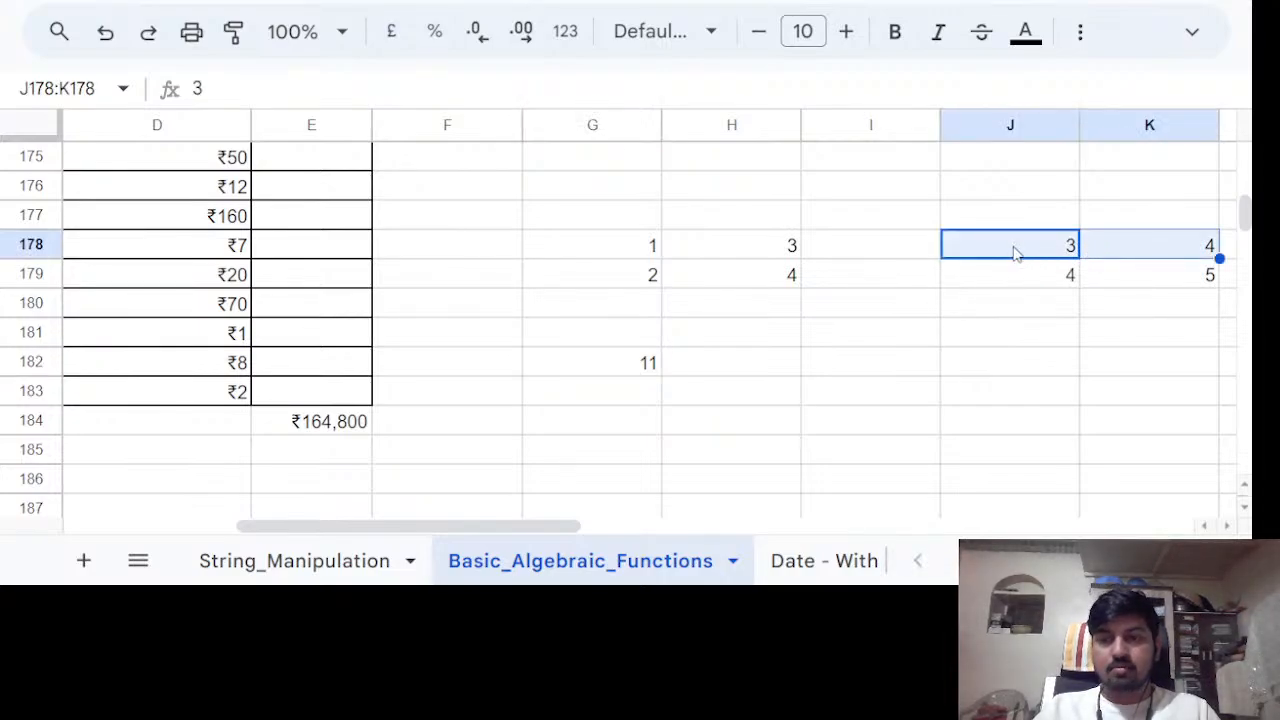
{"action": "left_click", "coordinate": [1000, 314]}
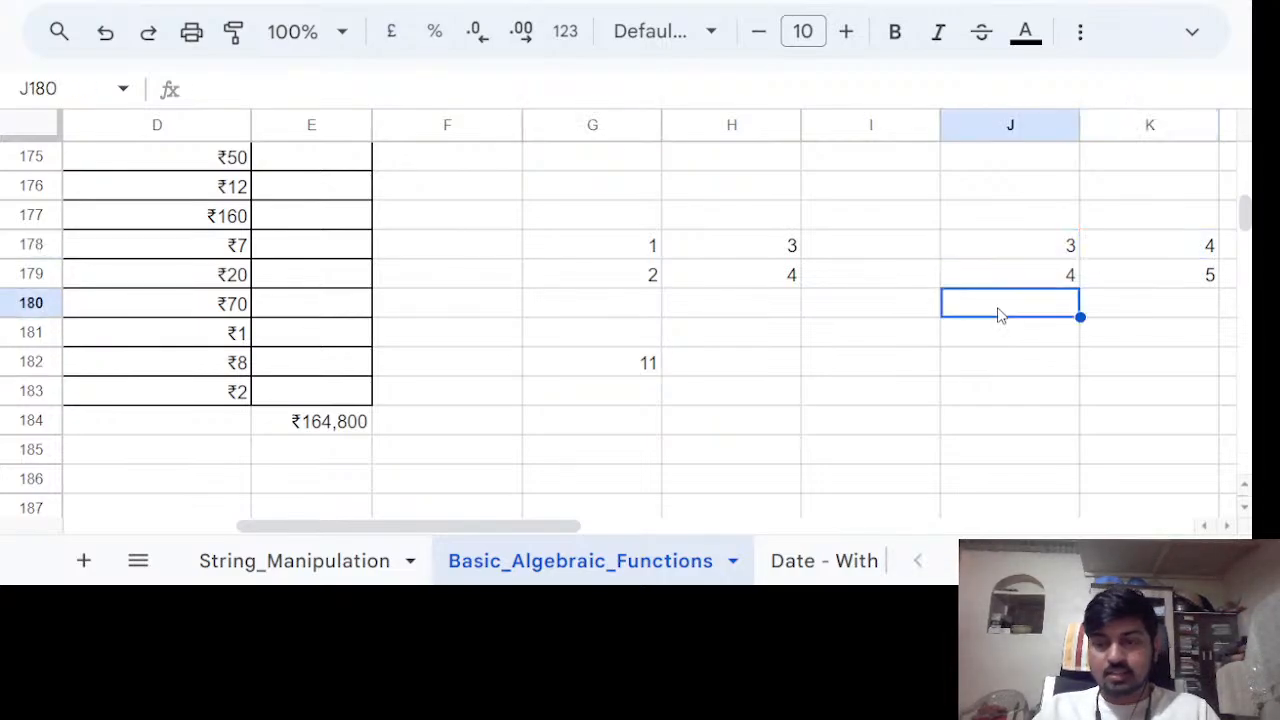
{"action": "left_click", "coordinate": [601, 247]}
{"action": "left_click", "coordinate": [598, 268], "text": "shift"}
{"action": "left_click", "coordinate": [731, 331]}
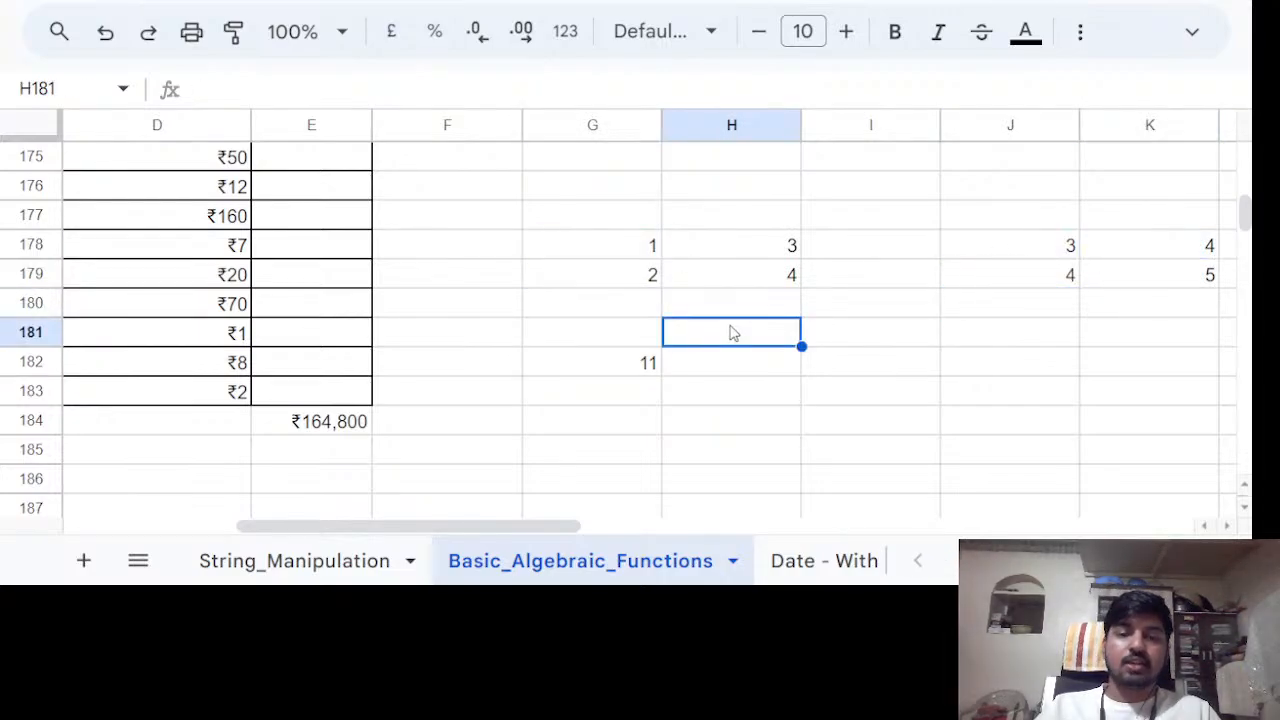
Examine the TRANSPOSE(J178:K178) argument within the G182 formula, keeping the formula as it is.
{"action": "left_click", "coordinate": [650, 368]}
{"action": "left_click_drag", "start_coordinate": [618, 90], "coordinate": [423, 91]}
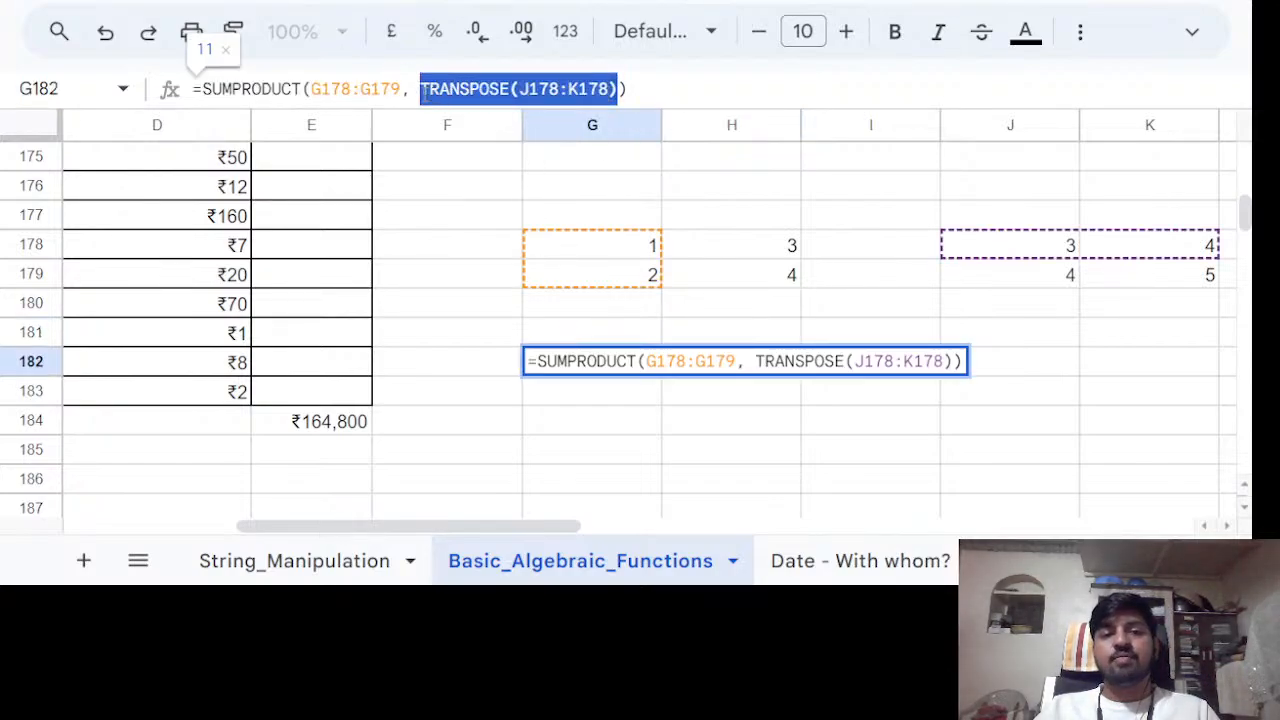
{"action": "left_click", "coordinate": [672, 77]}
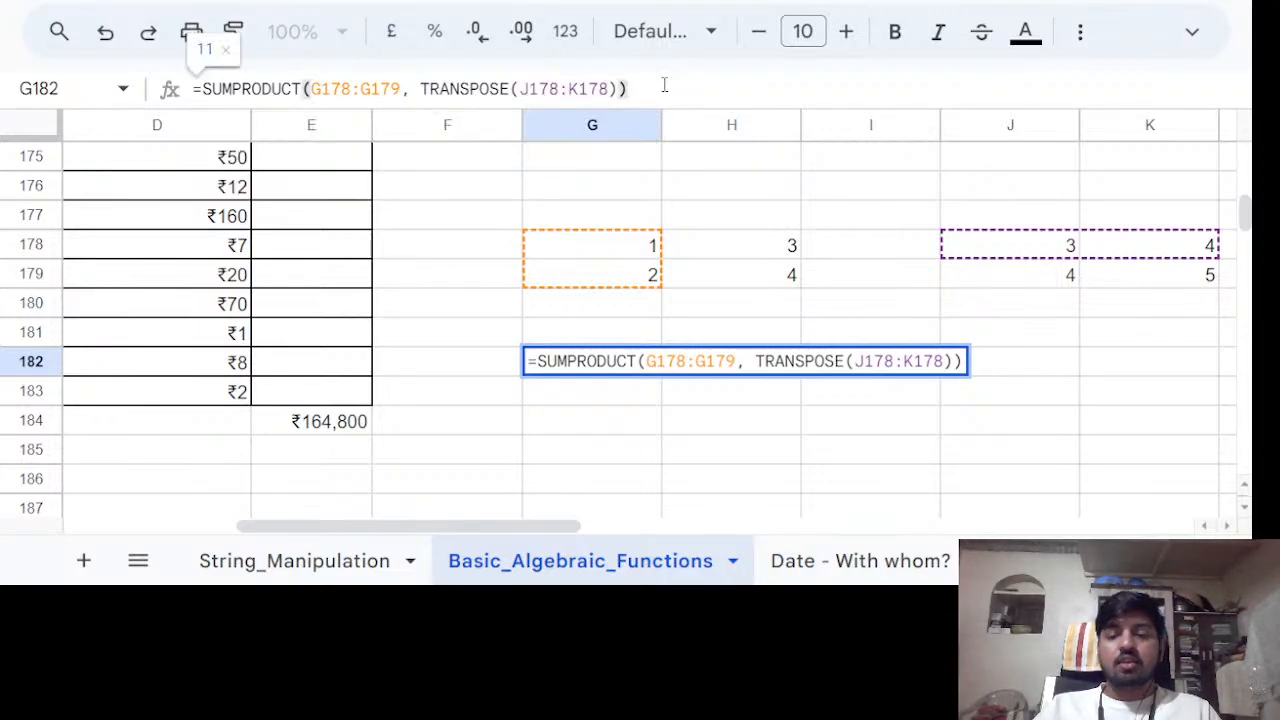
{"action": "key", "text": "Return"}
Clear the SUMPRODUCT formula in G182 and both sample matrices in G178:K179.
{"action": "left_click", "coordinate": [605, 370]}
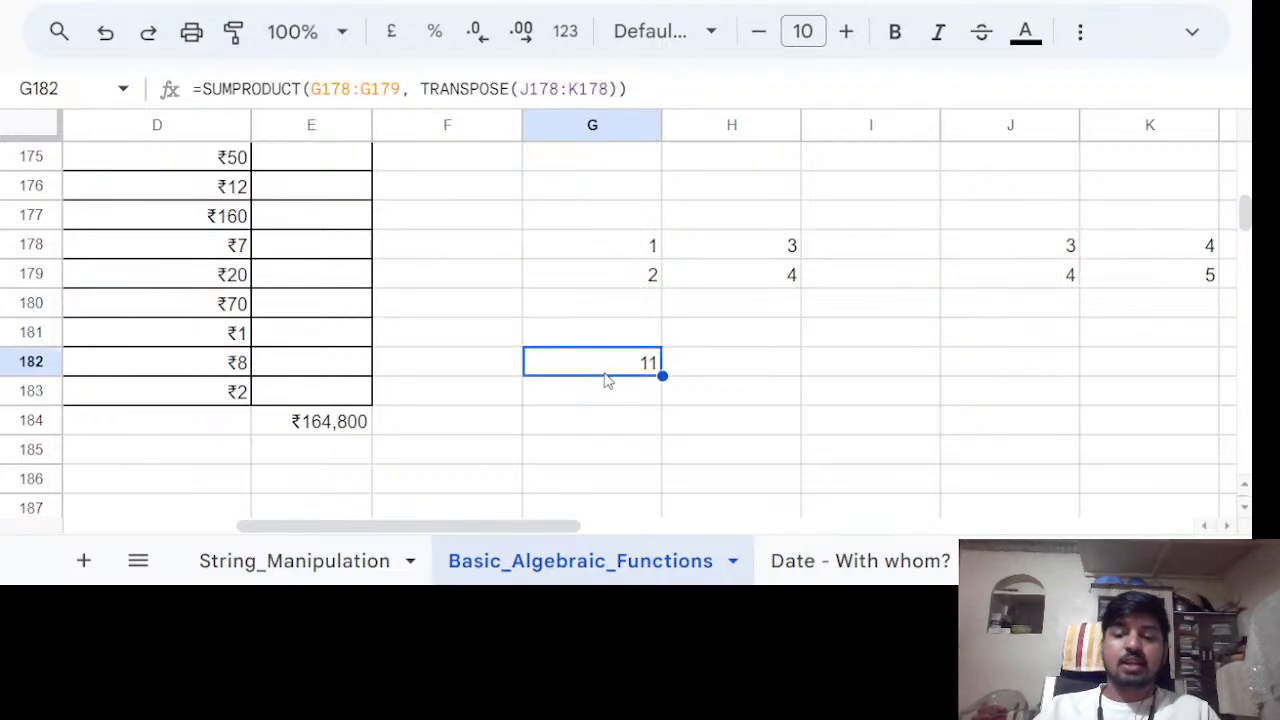
{"action": "key", "text": "Delete"}
{"action": "key", "text": "Up"}
{"action": "key", "text": "Up"}
{"action": "key", "text": "Up"}
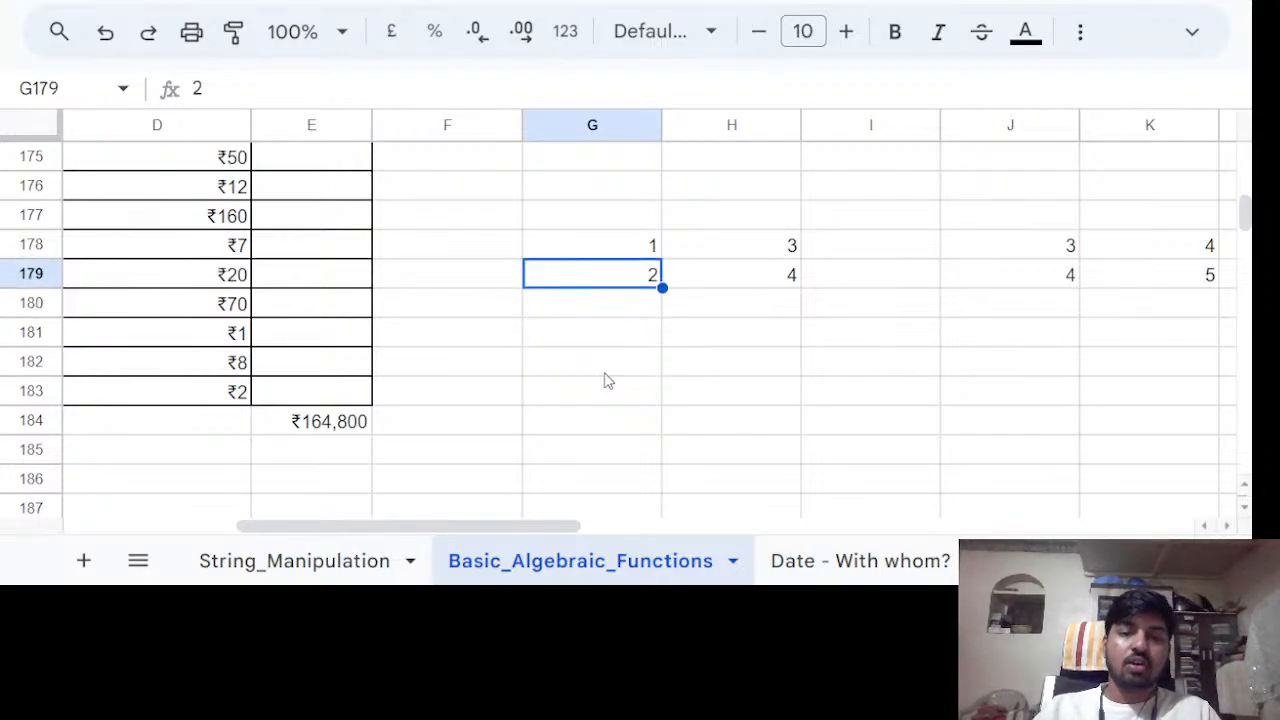
{"action": "key", "text": "Up"}
{"action": "key", "text": "shift+Right"}
{"action": "key", "text": "shift+Right"}
{"action": "key", "text": "shift+Right"}
{"action": "key", "text": "shift+Right"}
{"action": "key", "text": "shift+Down"}
{"action": "key", "text": "Delete"}
Bring the budget table back into view, and switch to the Google Slides presentation at the String Manipulation slide.
{"action": "left_click", "coordinate": [534, 515]}
{"action": "left_click_drag", "start_coordinate": [531, 527], "coordinate": [268, 535]}
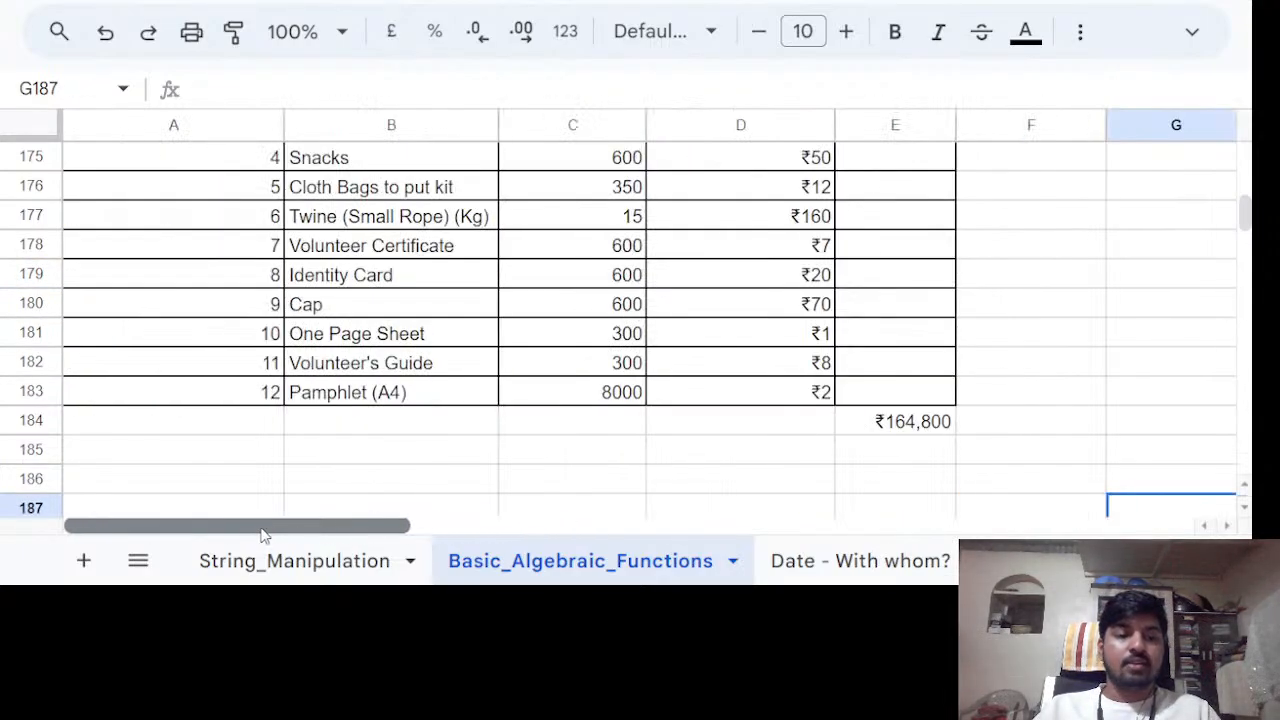
{"action": "scroll", "coordinate": [751, 457], "scroll_direction": "up", "scroll_amount": 1}
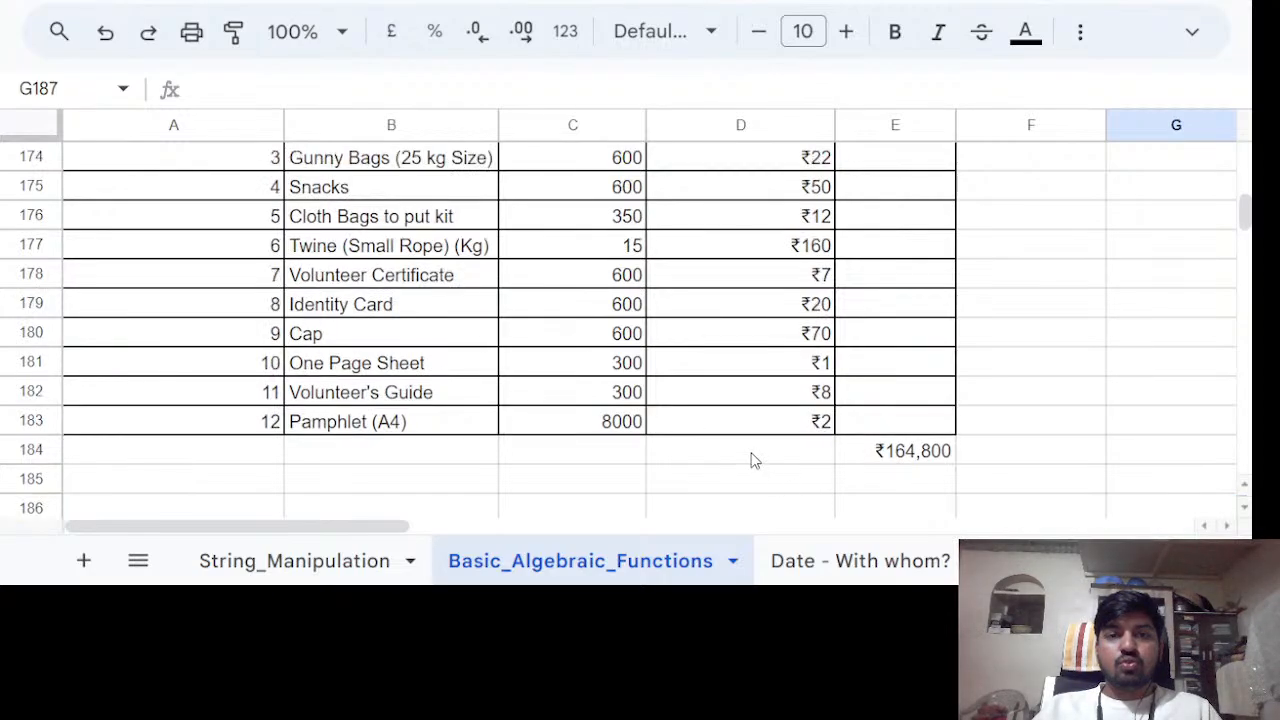
{"action": "left_click", "coordinate": [400, 1]}
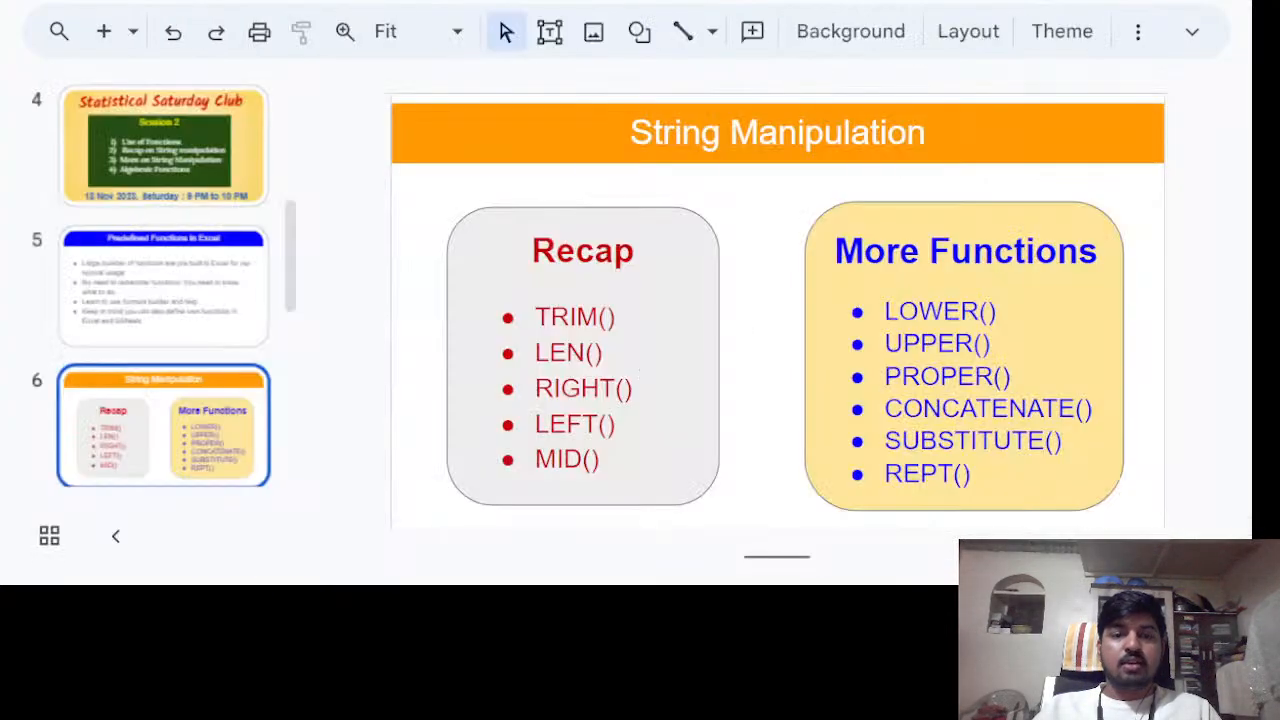